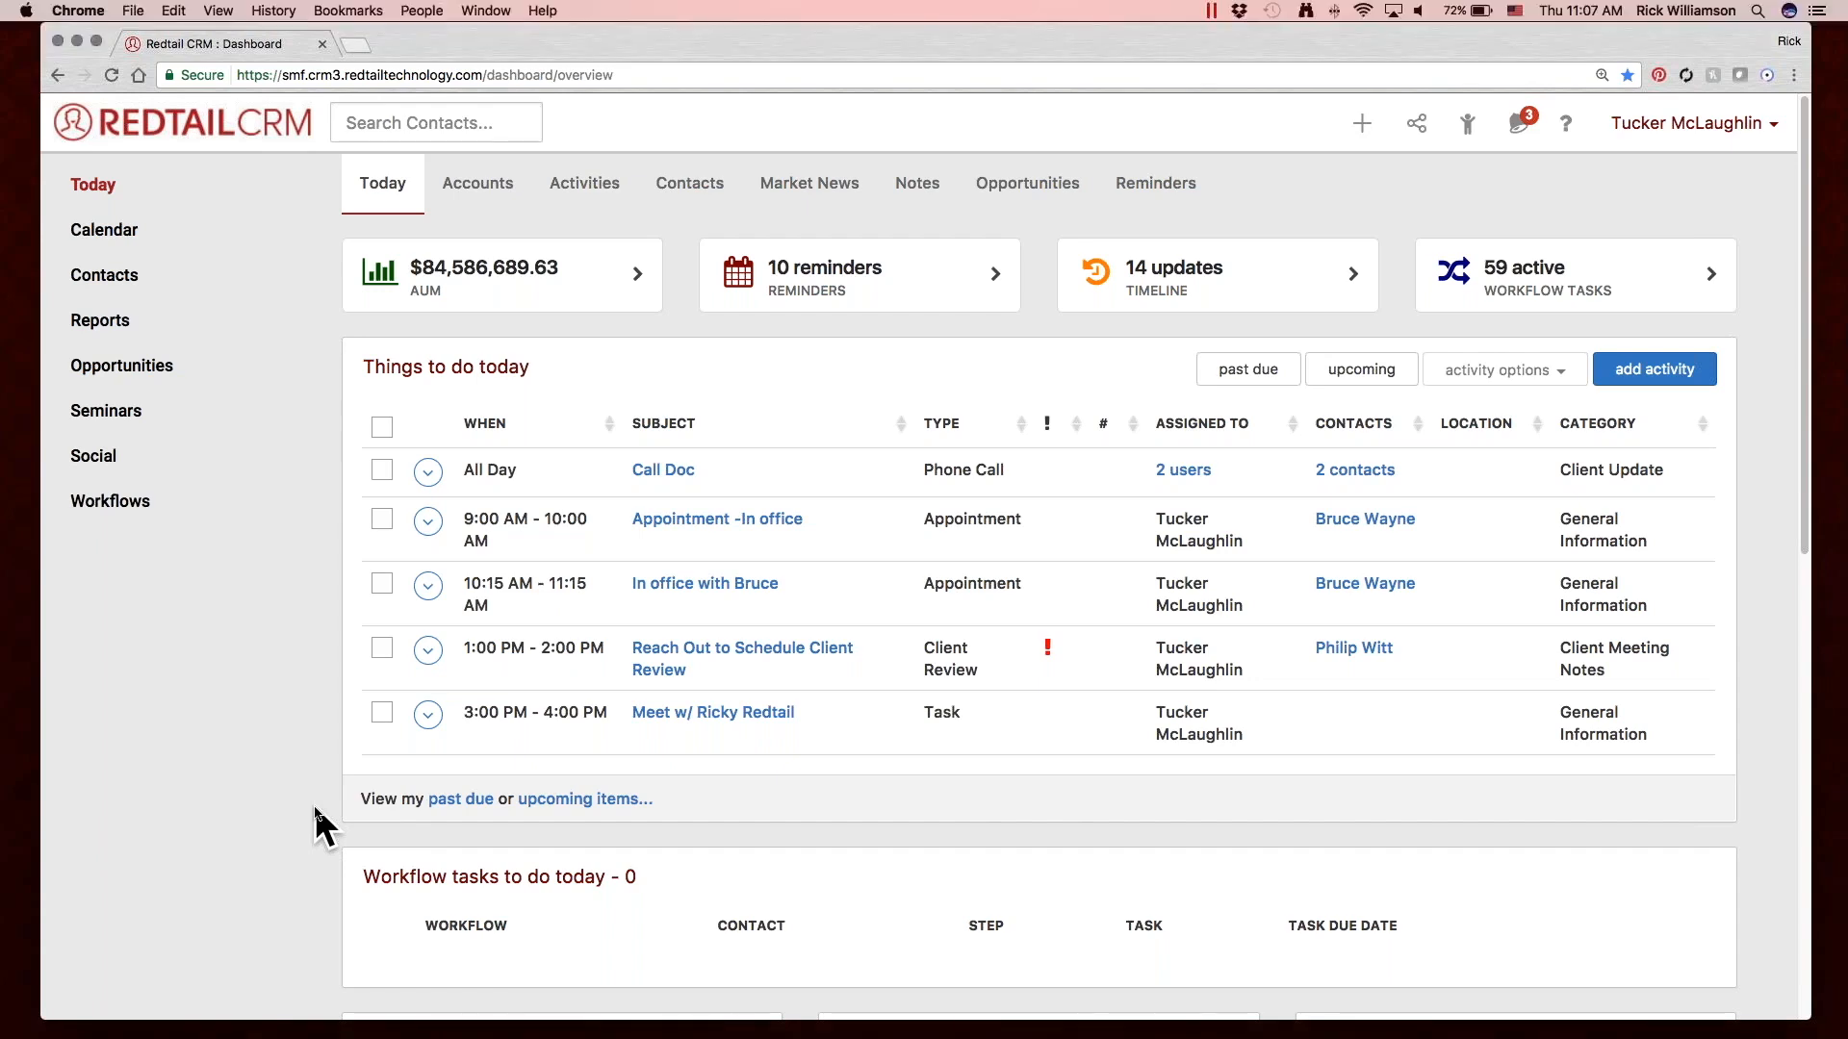
# Start a new activity and link it to the existing doctor's contact record, searching by the contact's surname.
pyautogui.click(1359, 125)
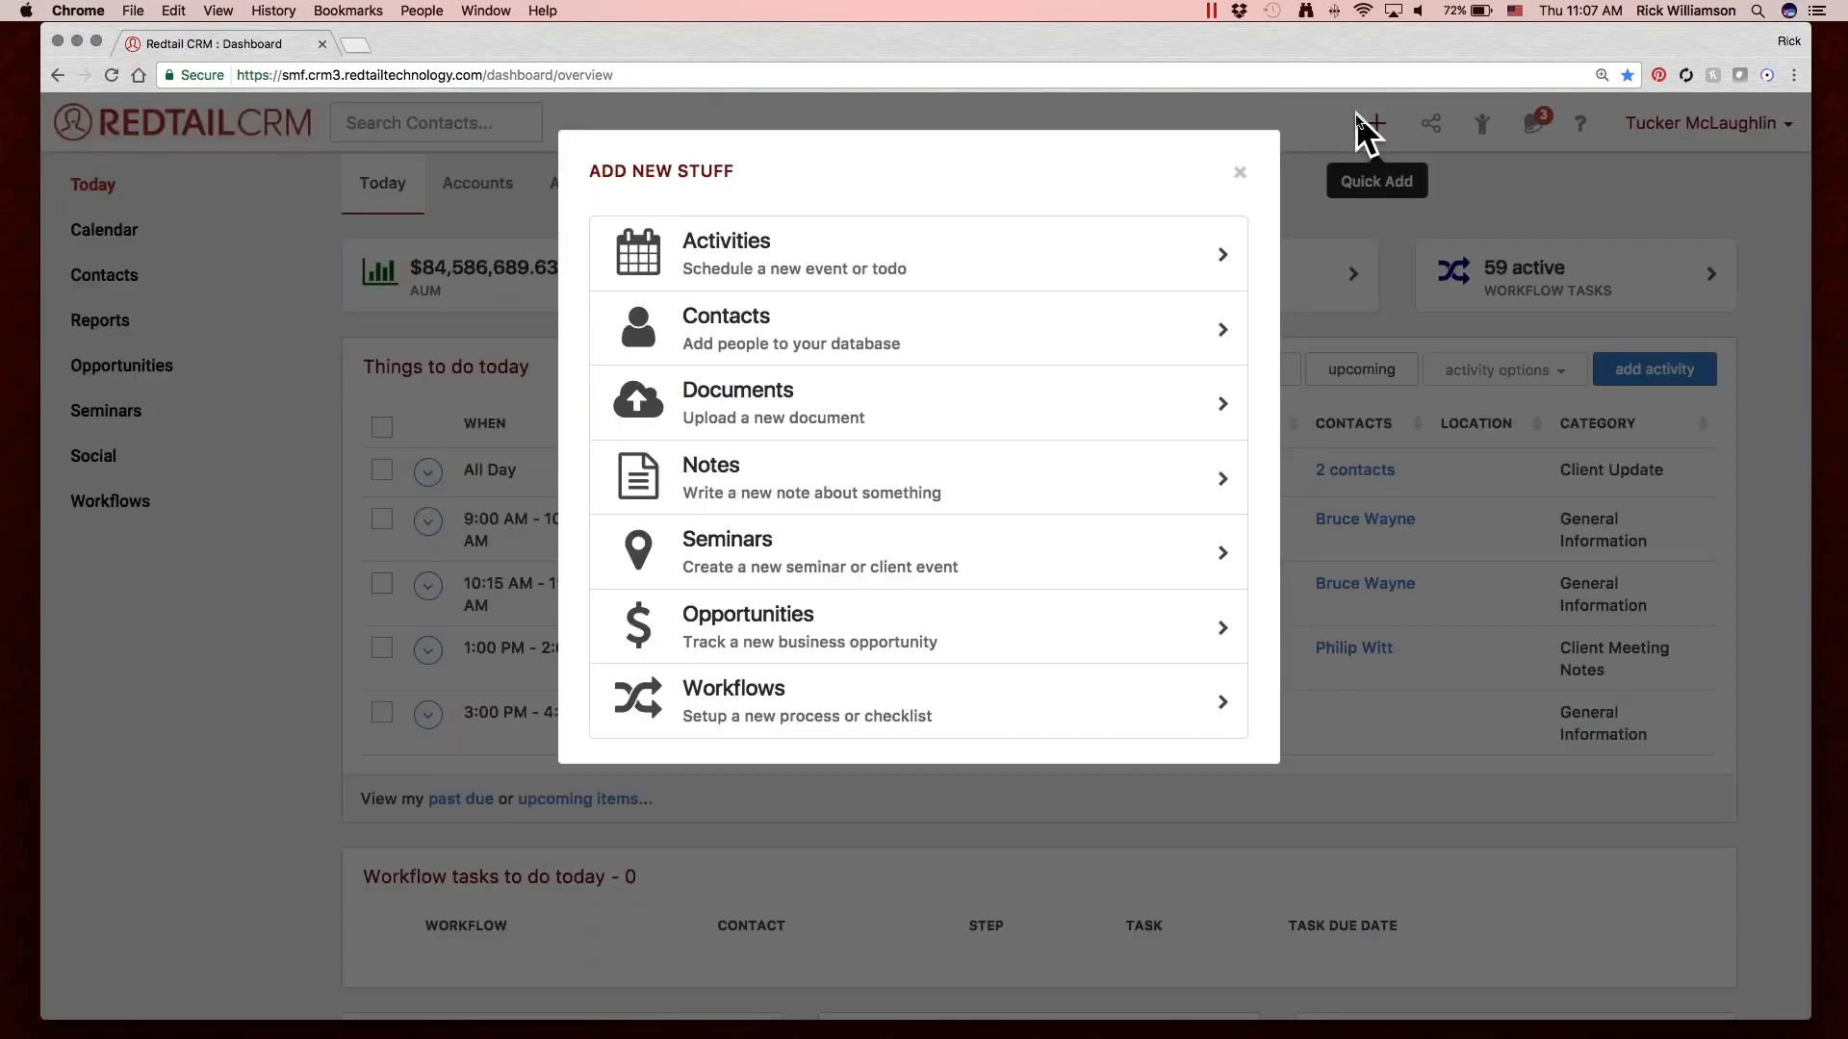
pyautogui.click(1076, 240)
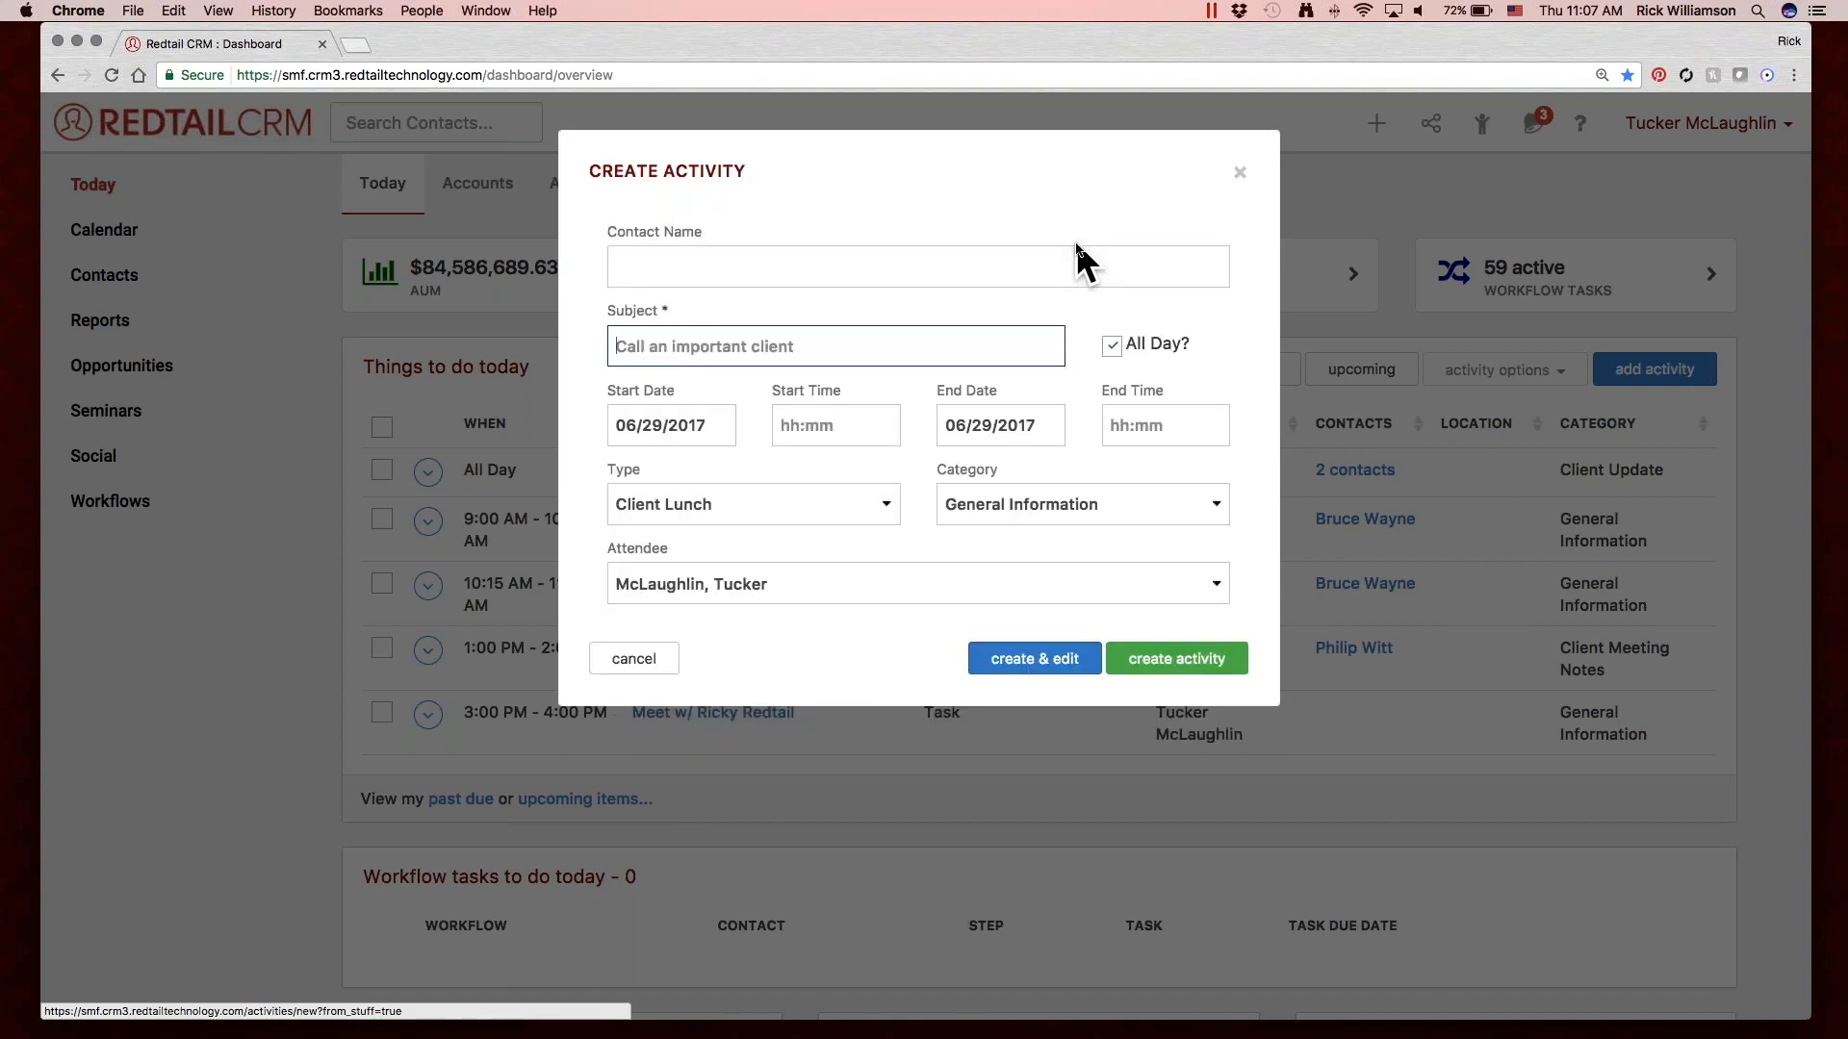
pyautogui.click(940, 257)
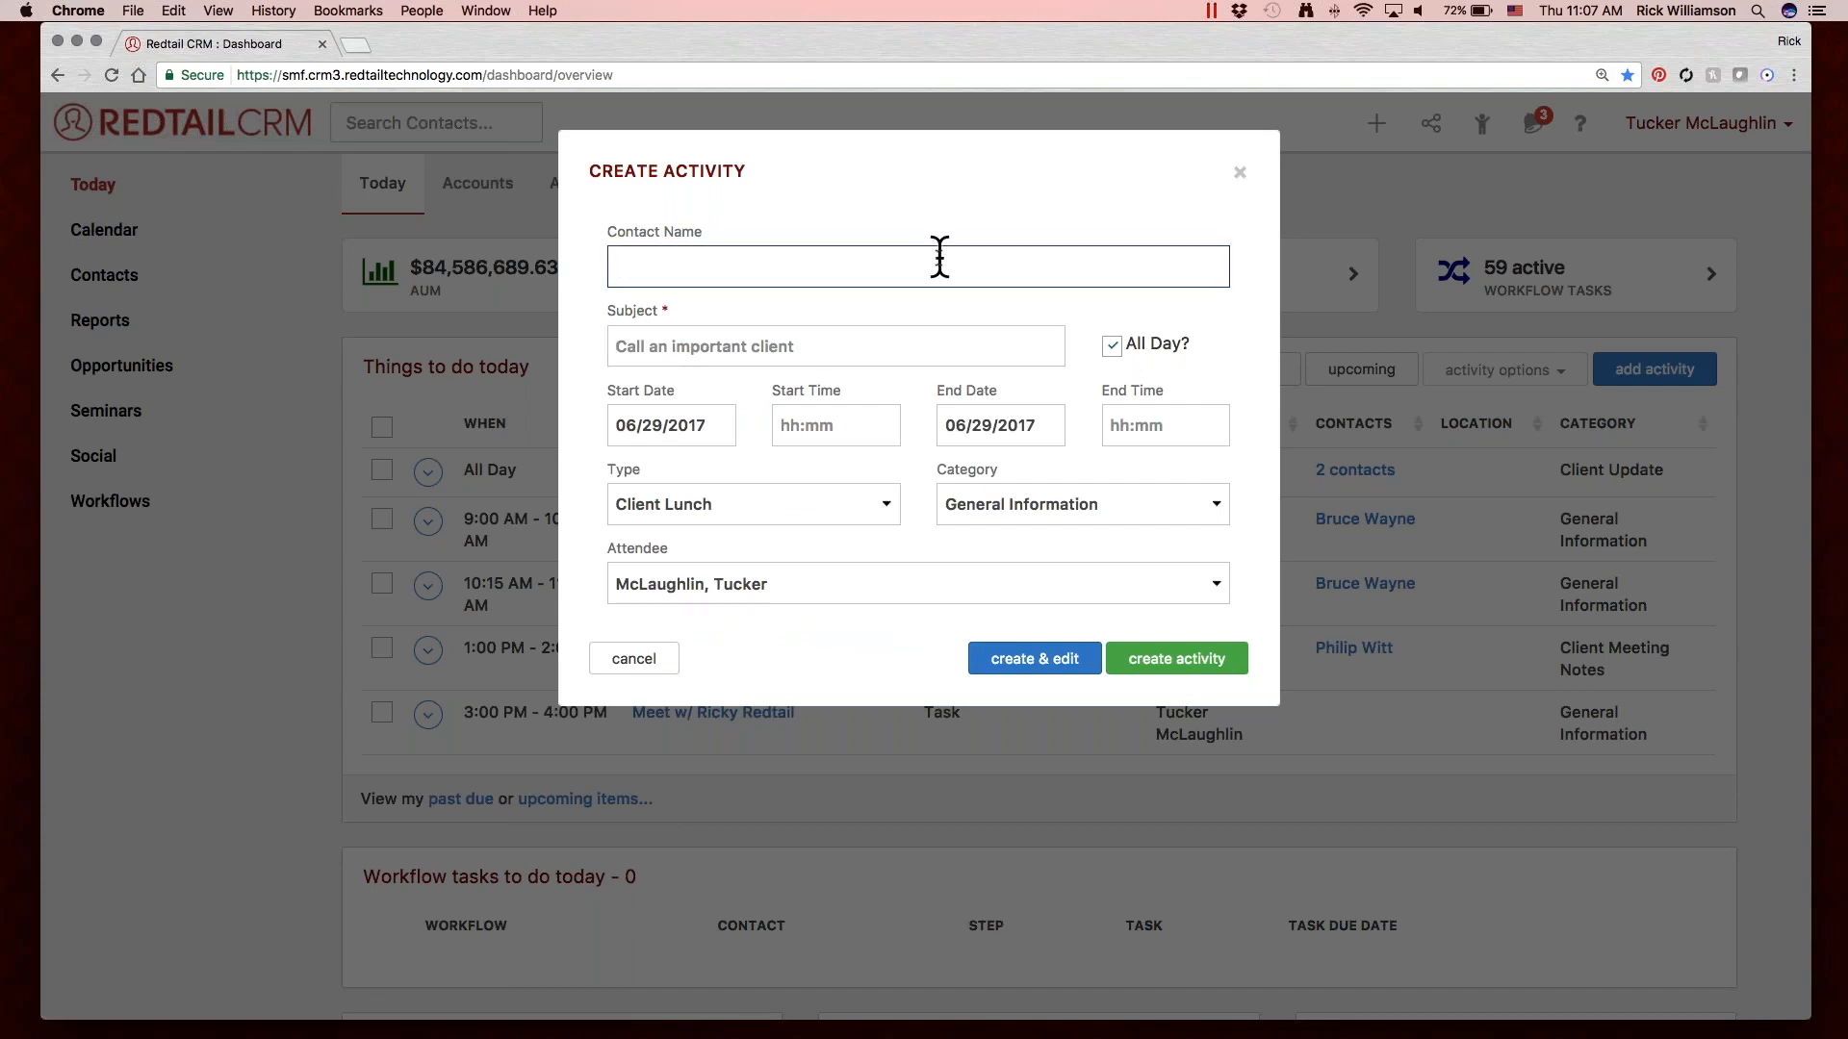
pyautogui.write('brown')
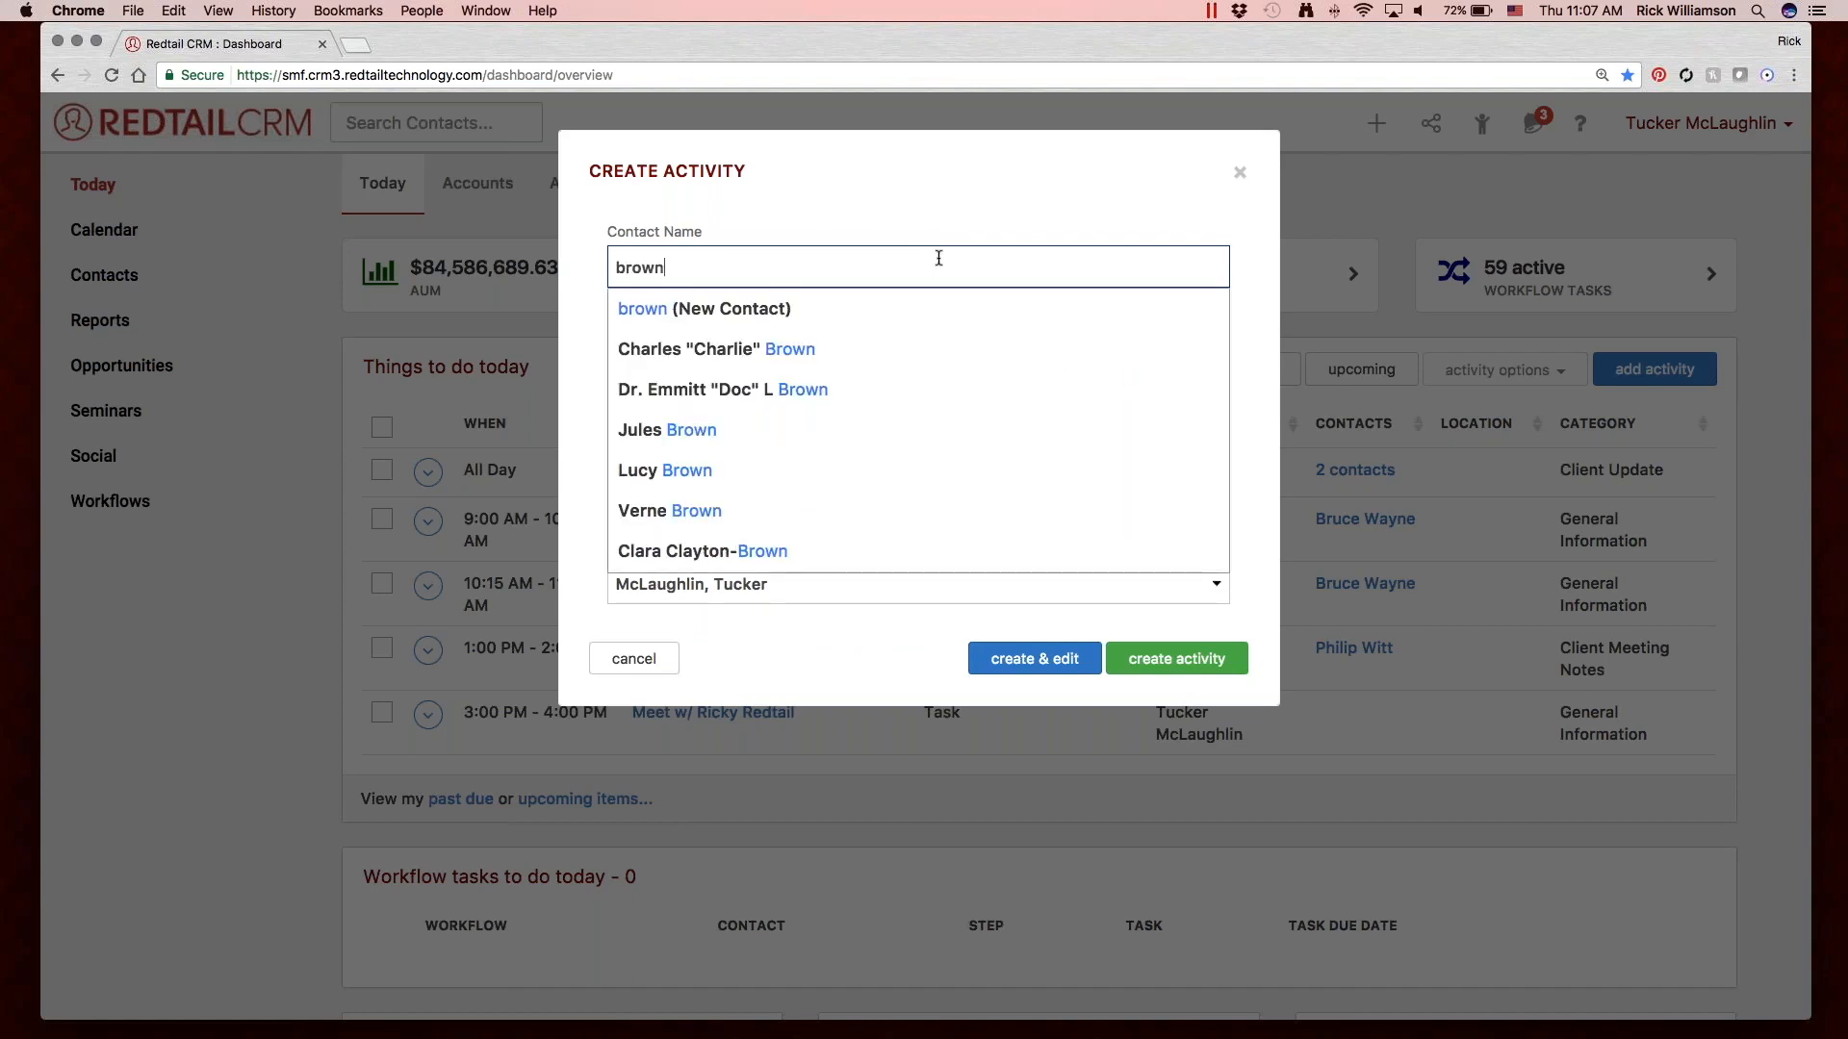
pyautogui.click(900, 378)
# Enter the activity's subject as "Look up Reports for" followed by the contact's first name.
pyautogui.click(758, 346)
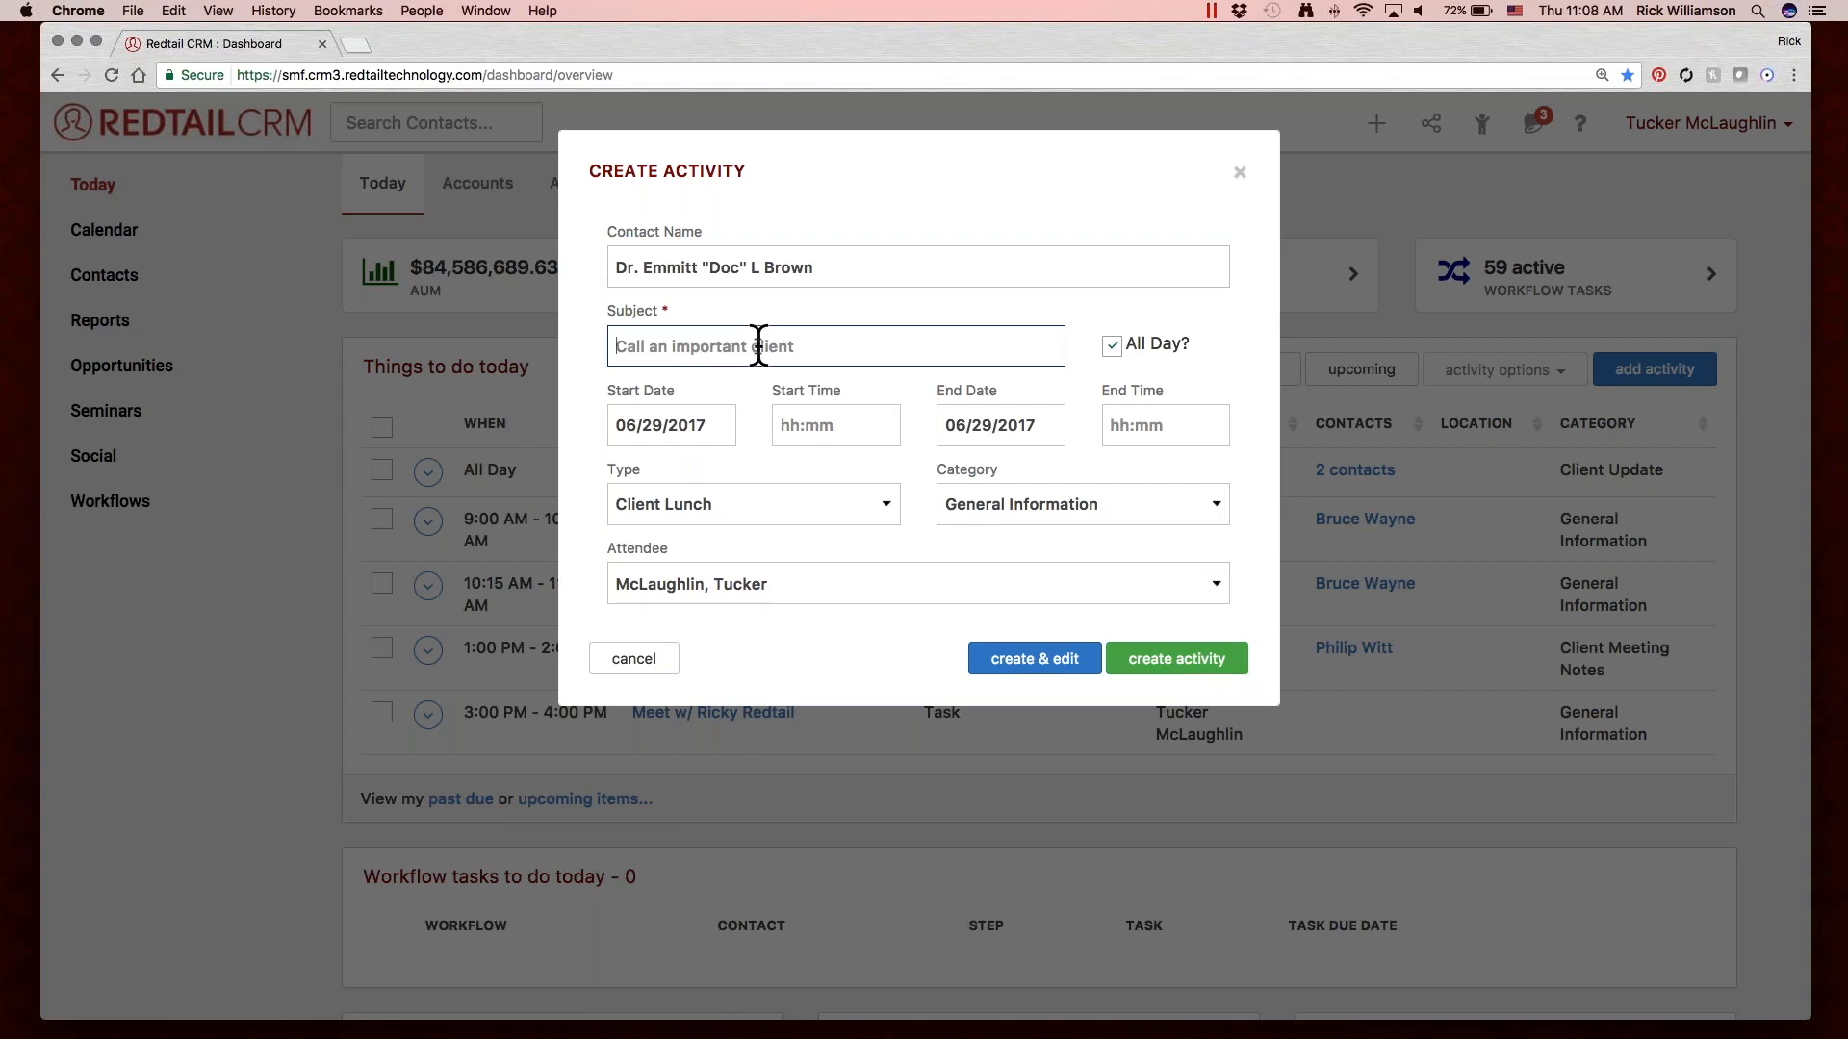
pyautogui.write('Look up')
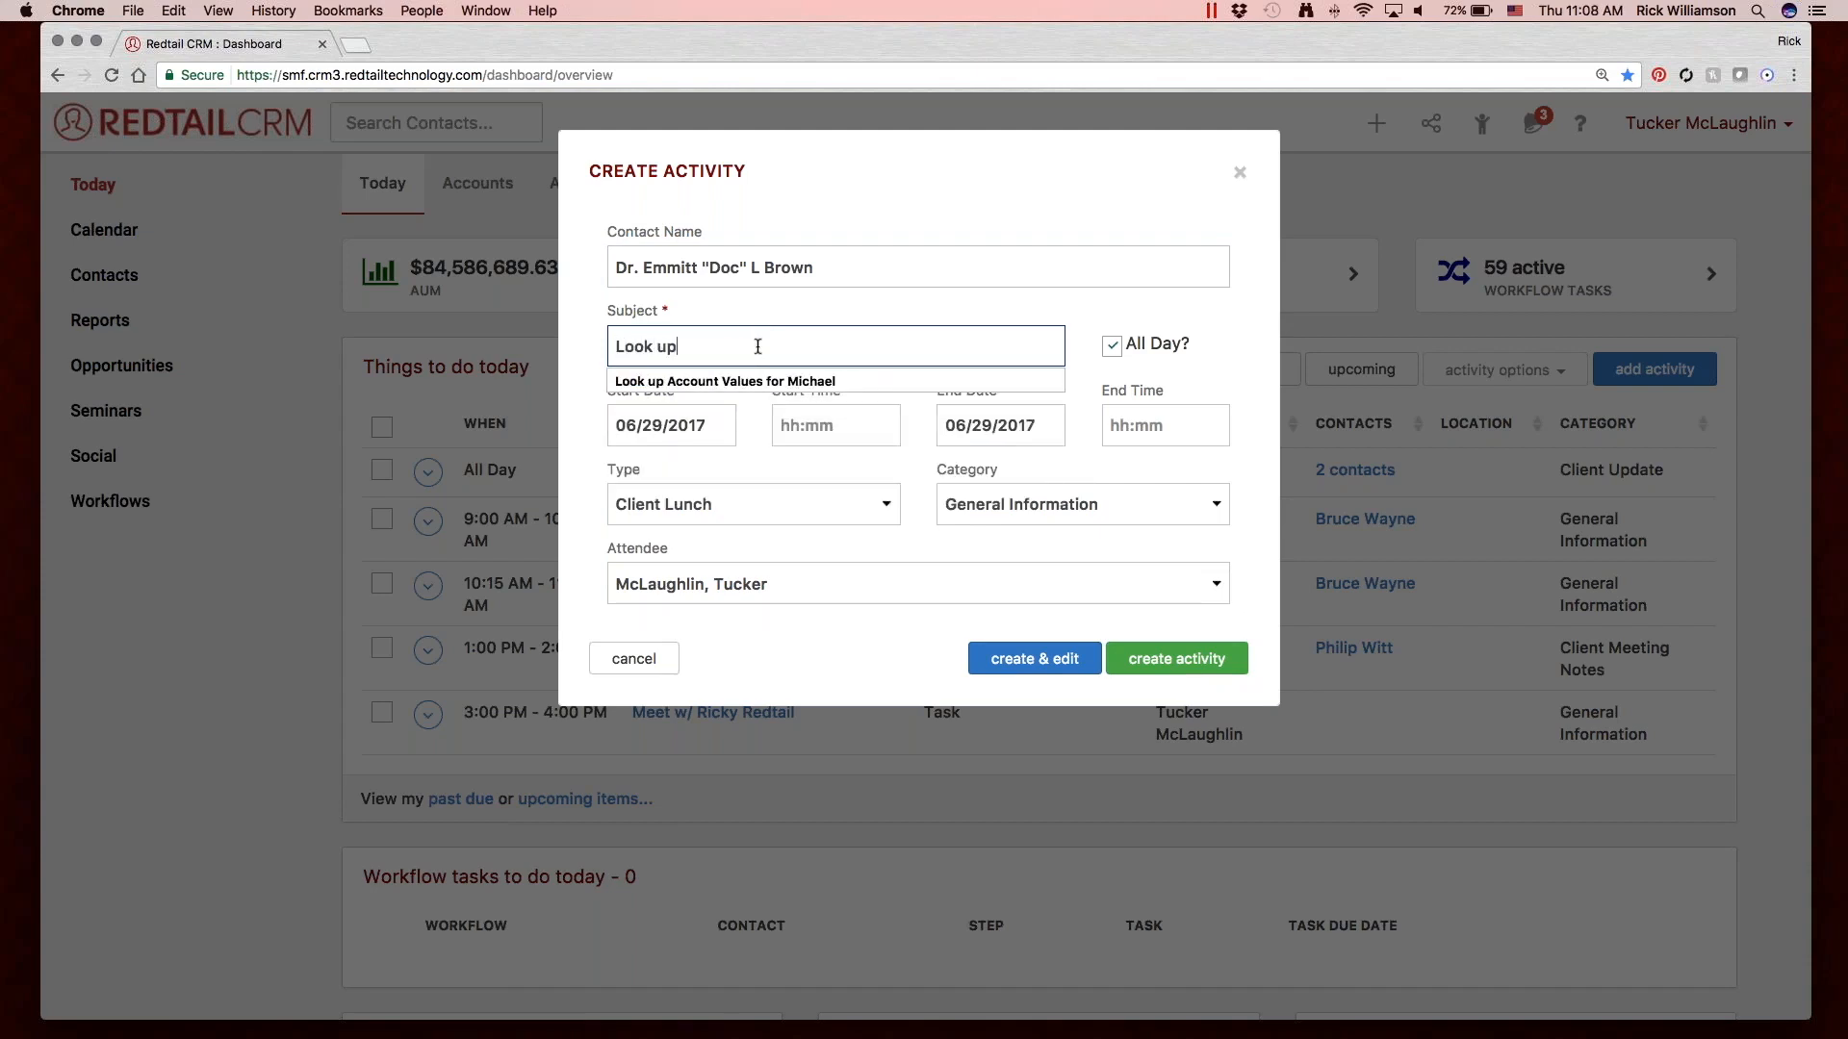
pyautogui.write(' Reports')
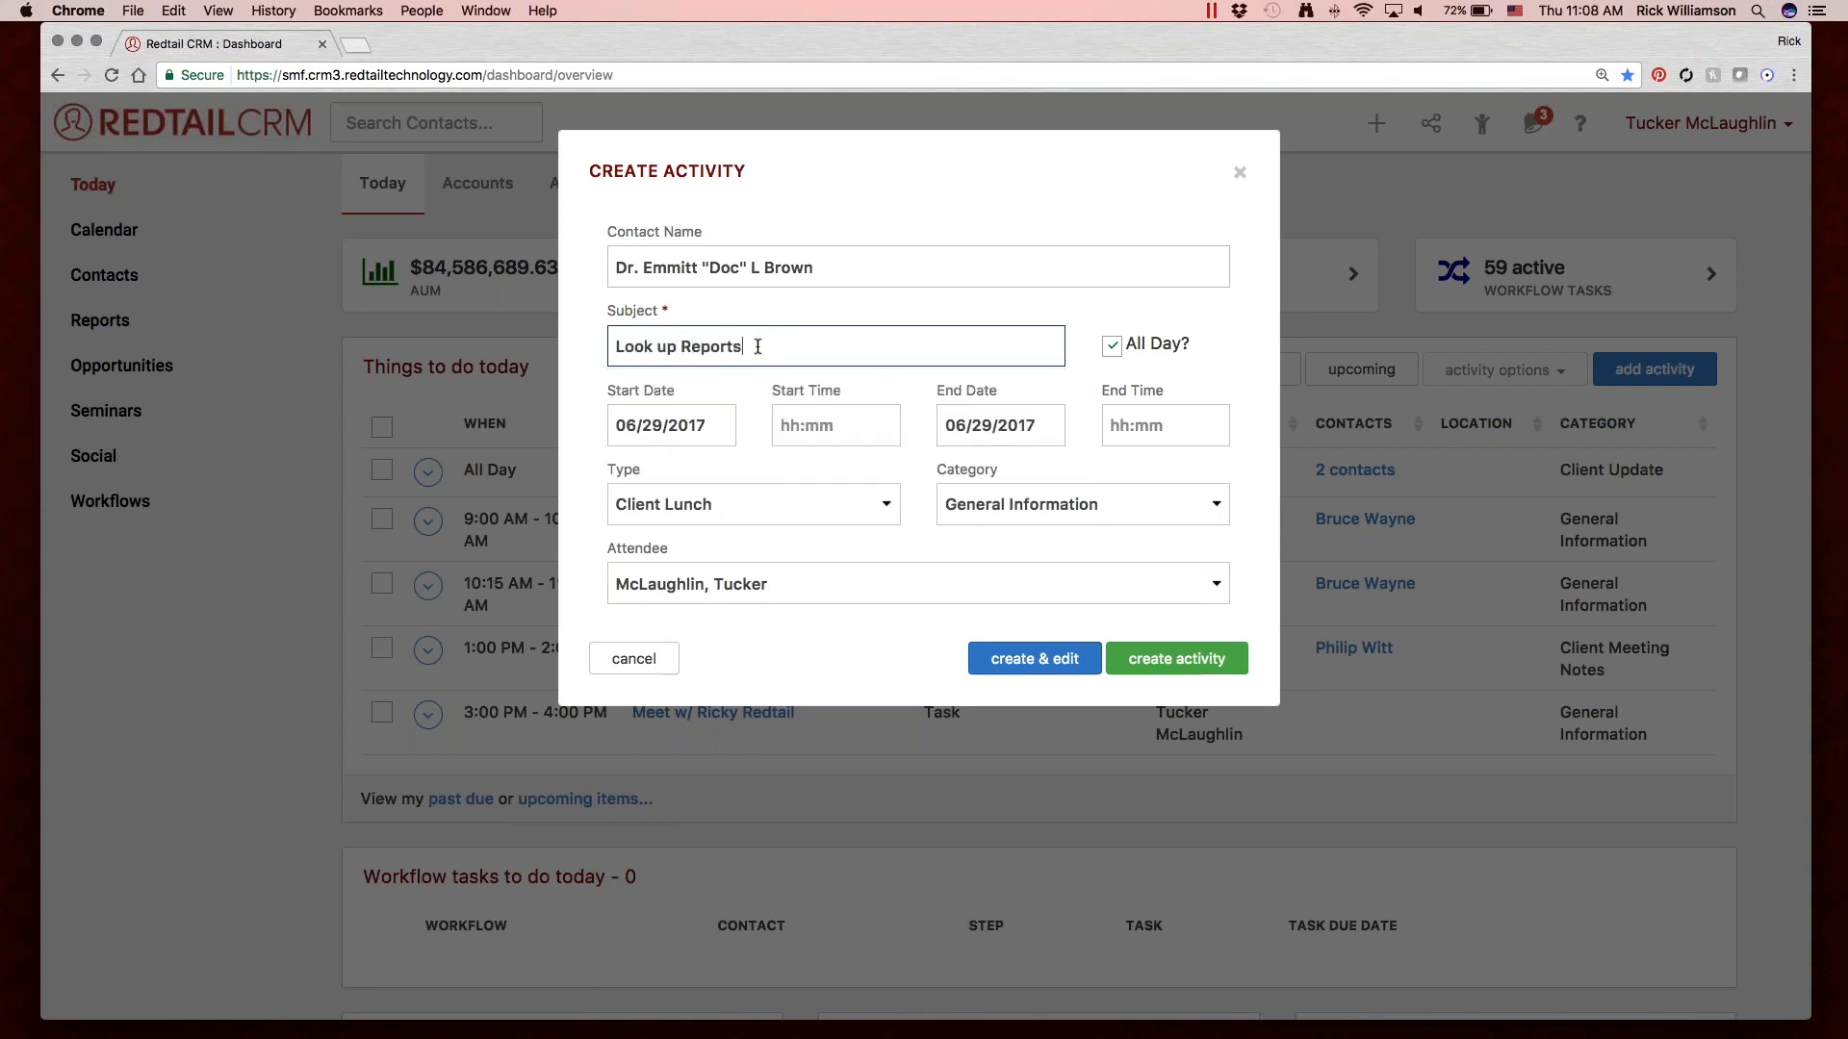
pyautogui.write(' for Emmit')
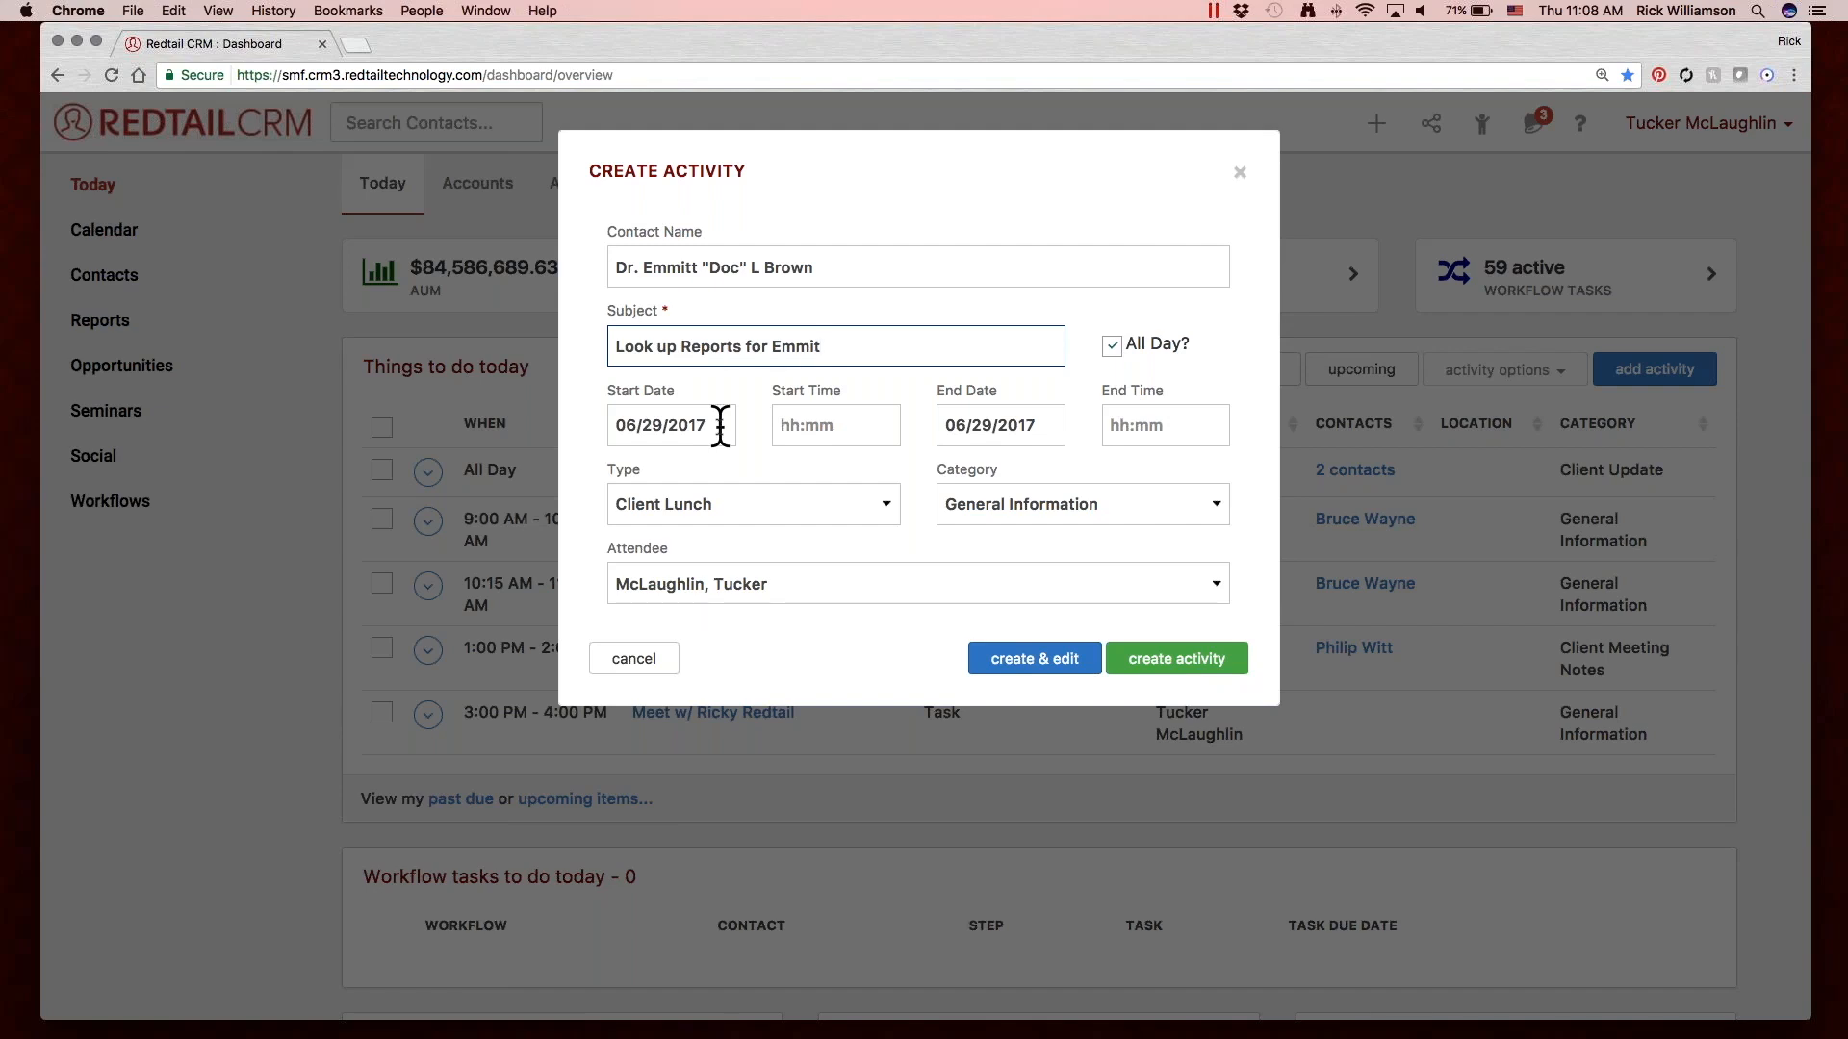
pyautogui.click(1111, 344)
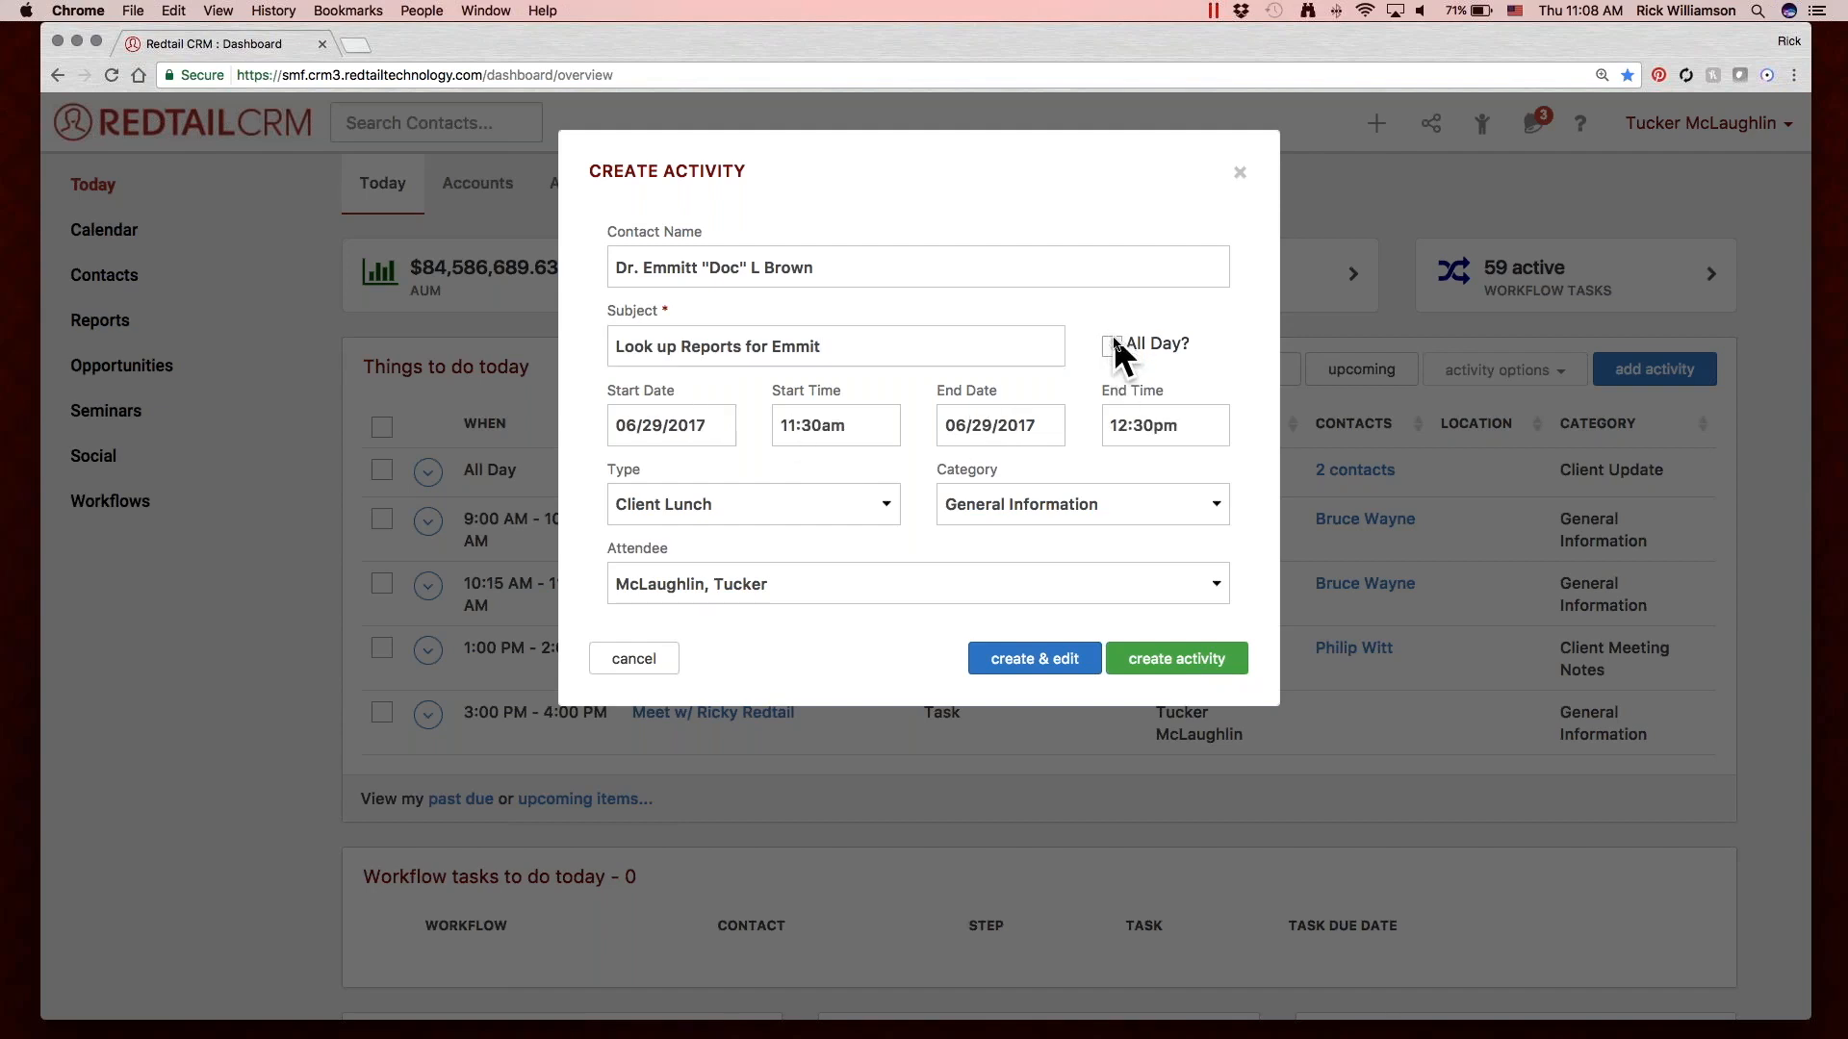
pyautogui.click(794, 425)
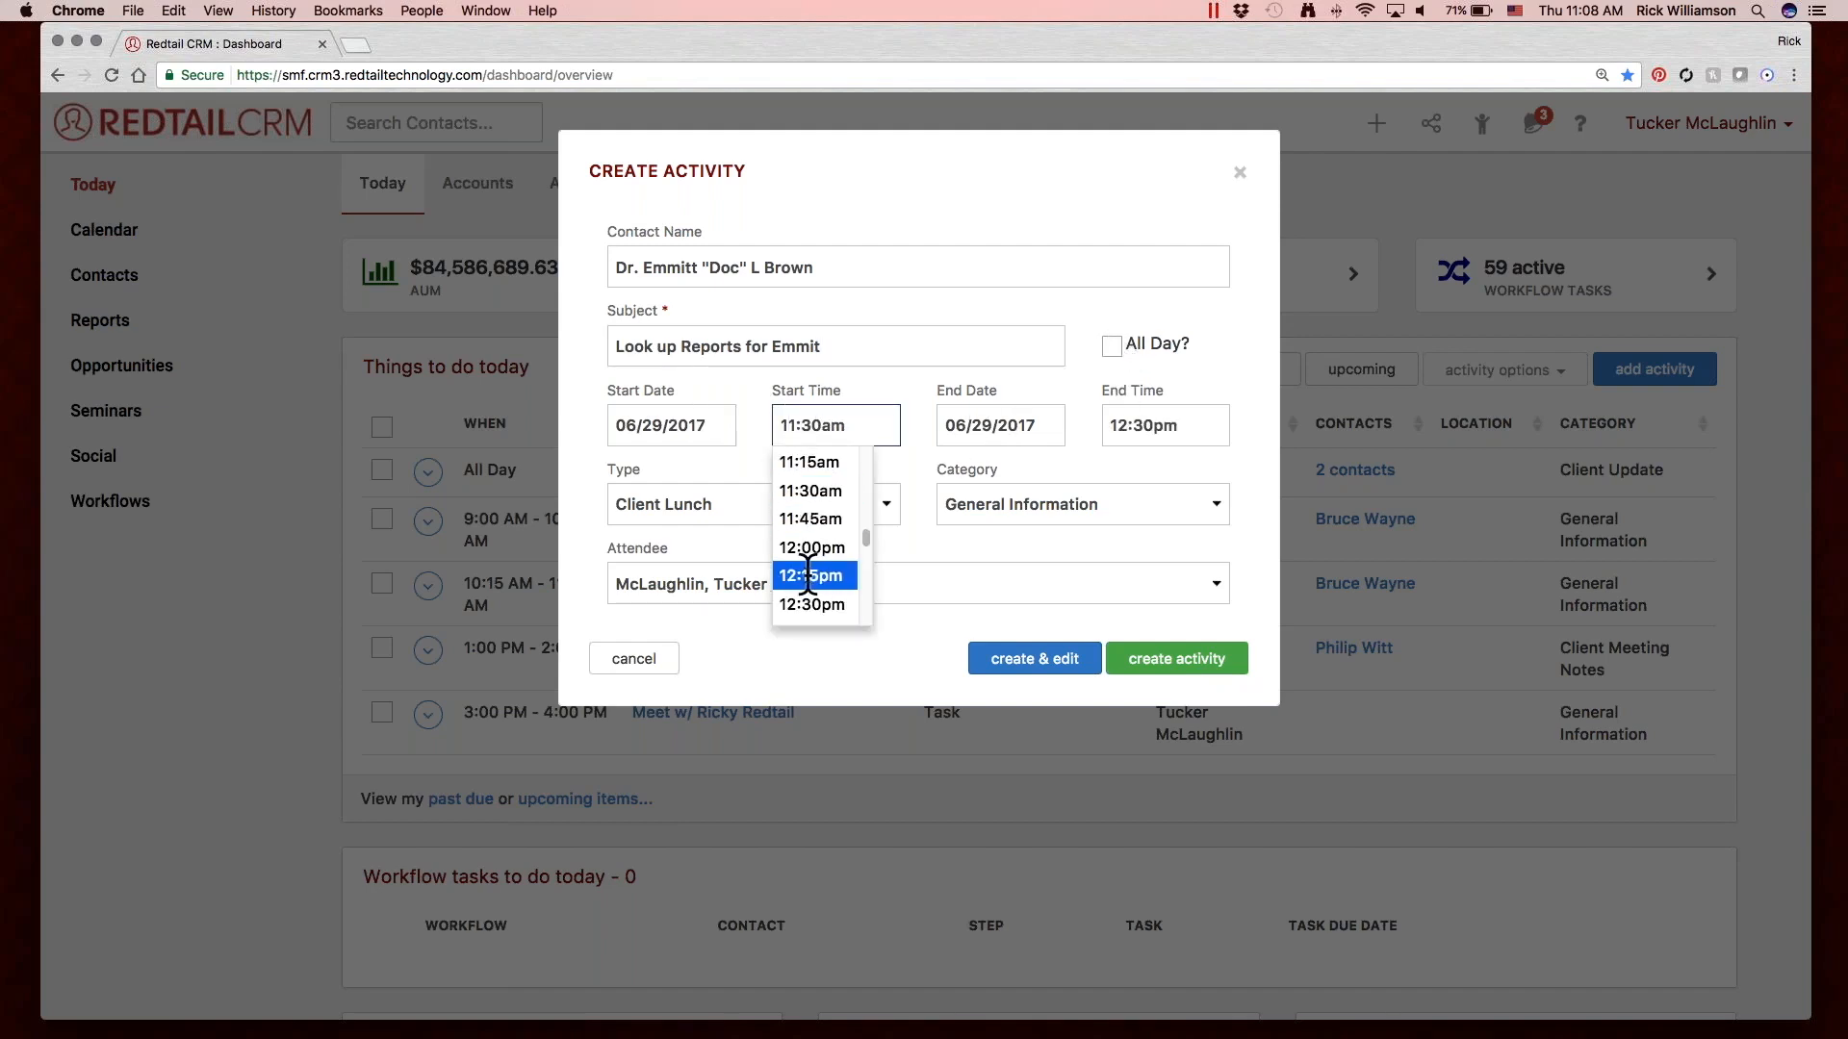
pyautogui.scroll(-5, 808, 568)
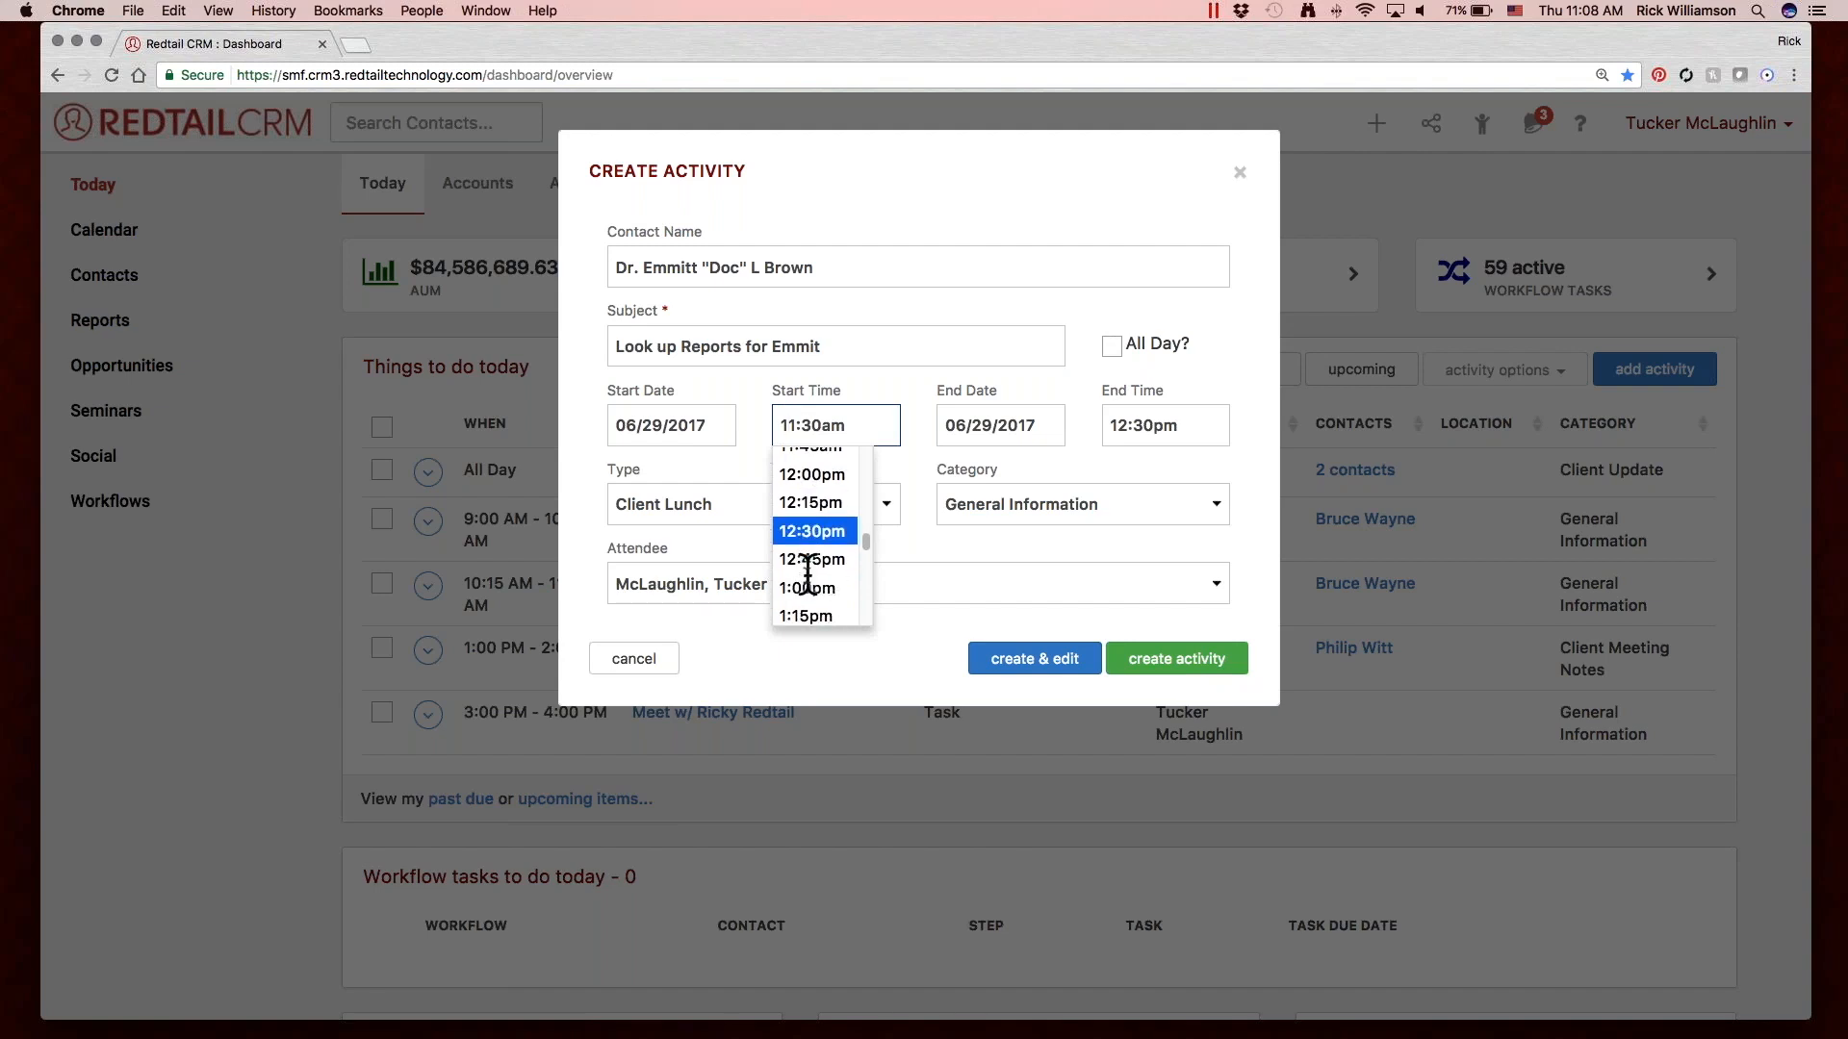
pyautogui.click(1193, 362)
pyautogui.click(1110, 343)
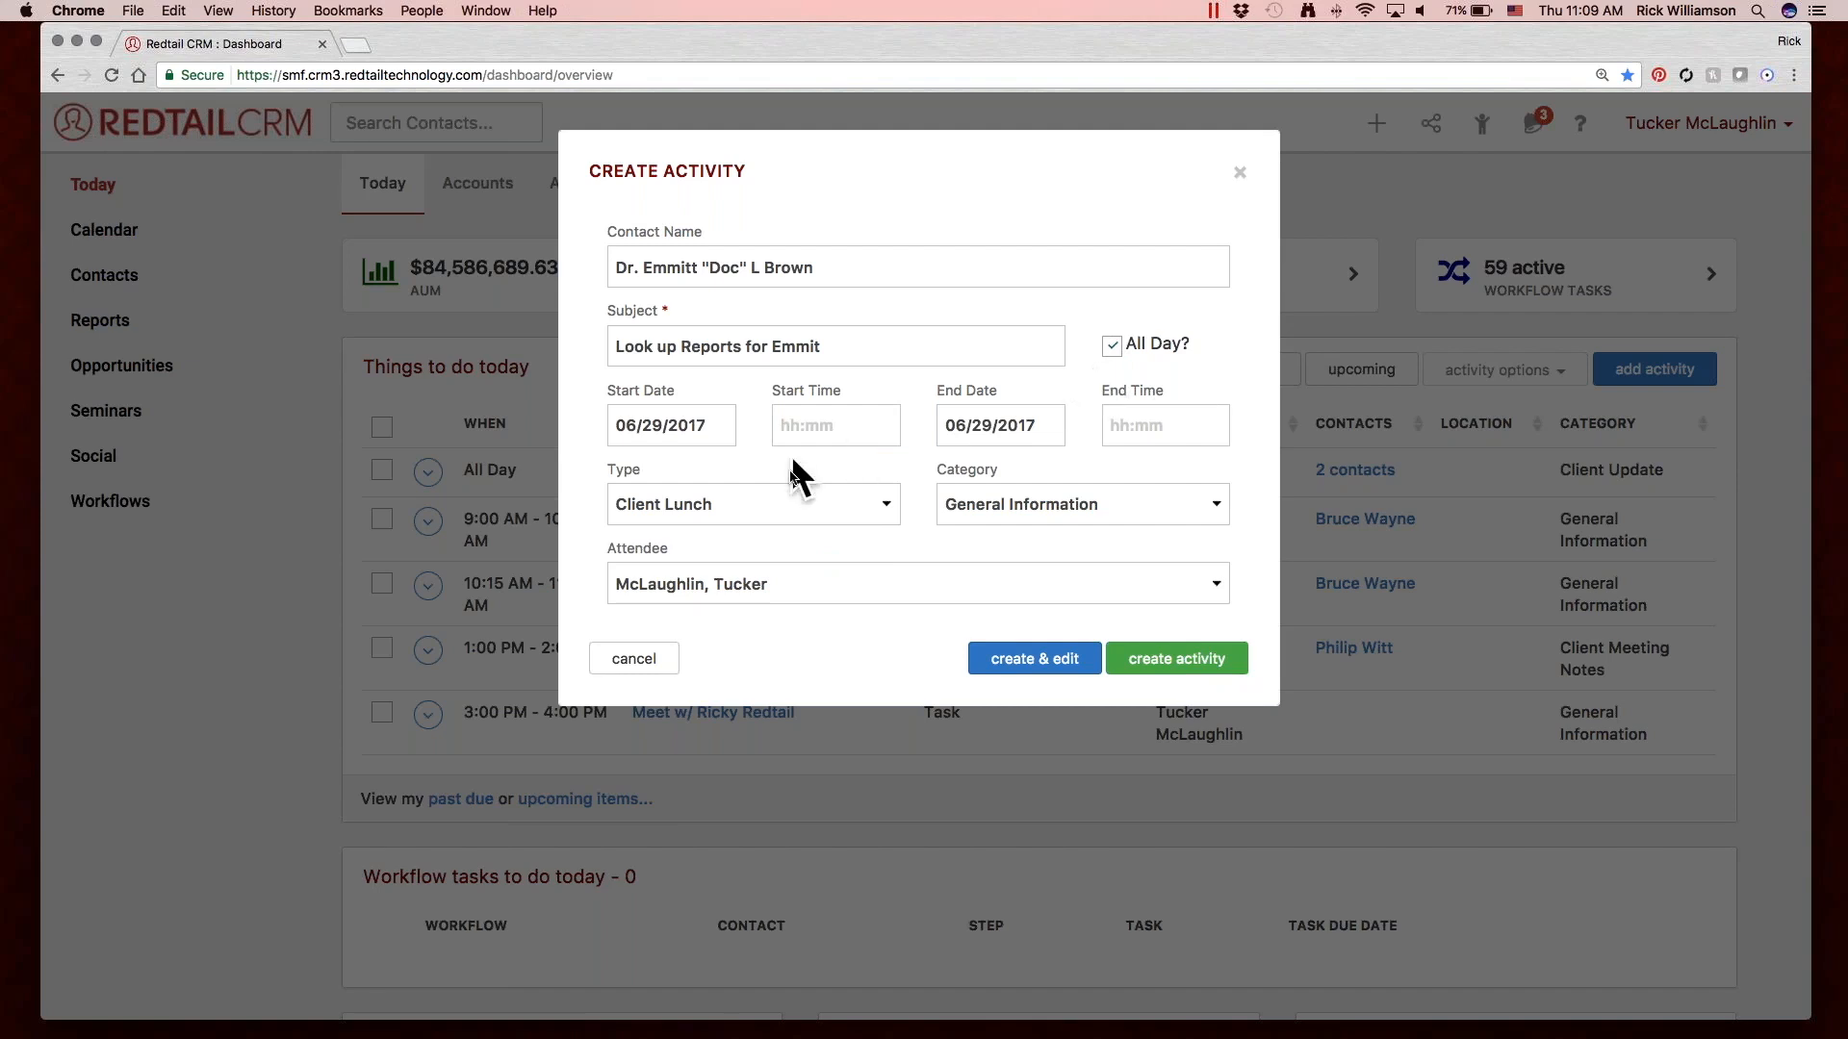
# Set the activity's type to Task and its category to Customer Service.
pyautogui.click(851, 501)
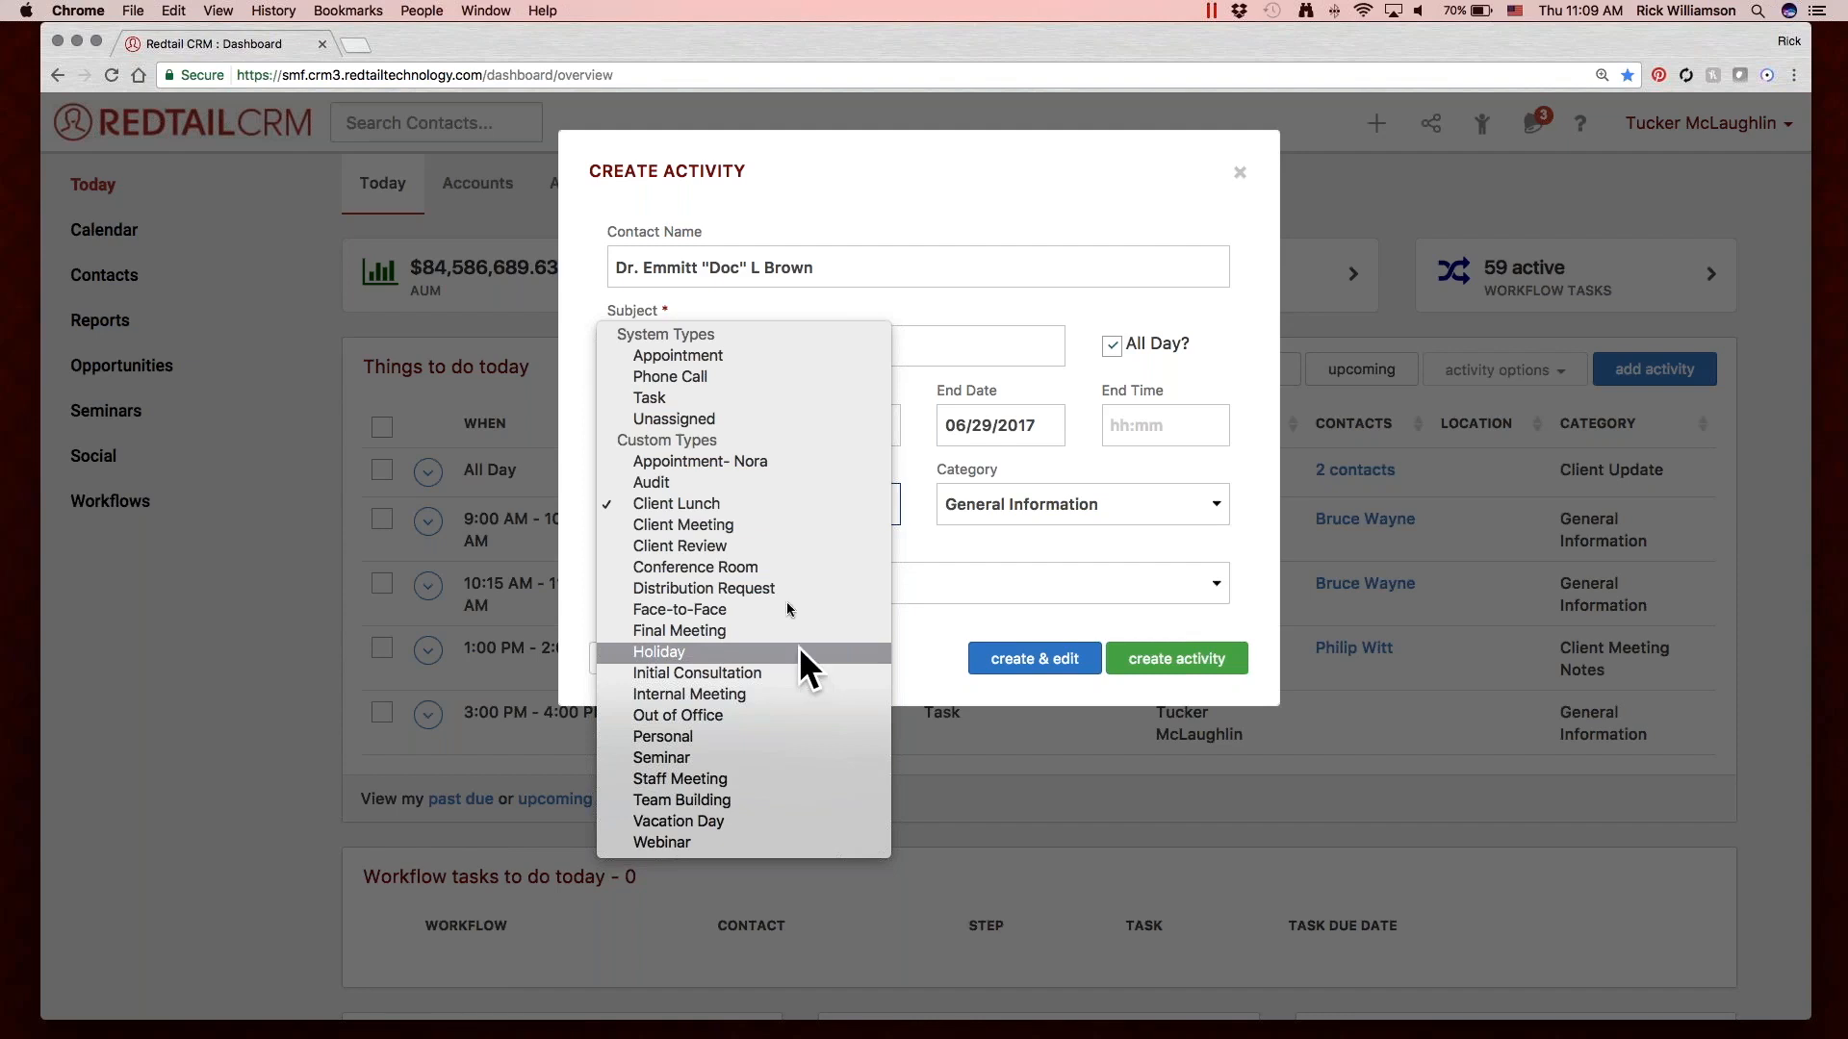
pyautogui.click(753, 394)
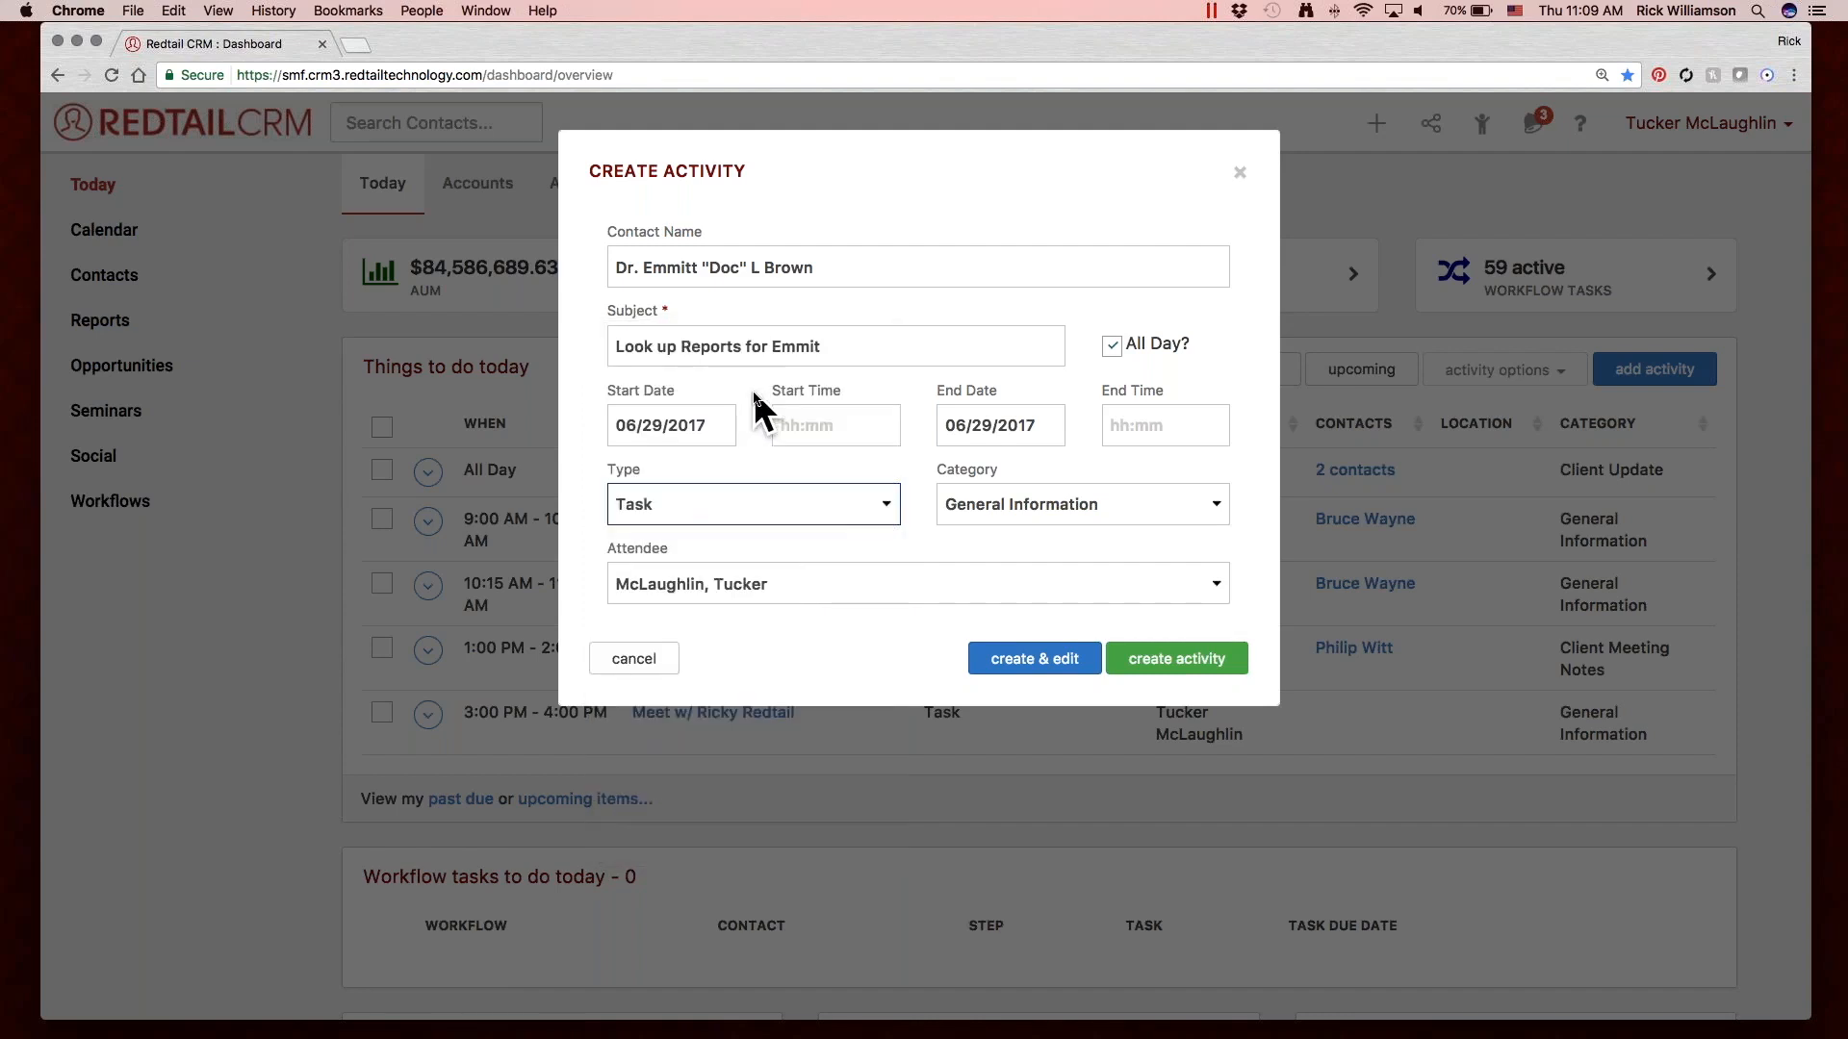
pyautogui.click(1056, 500)
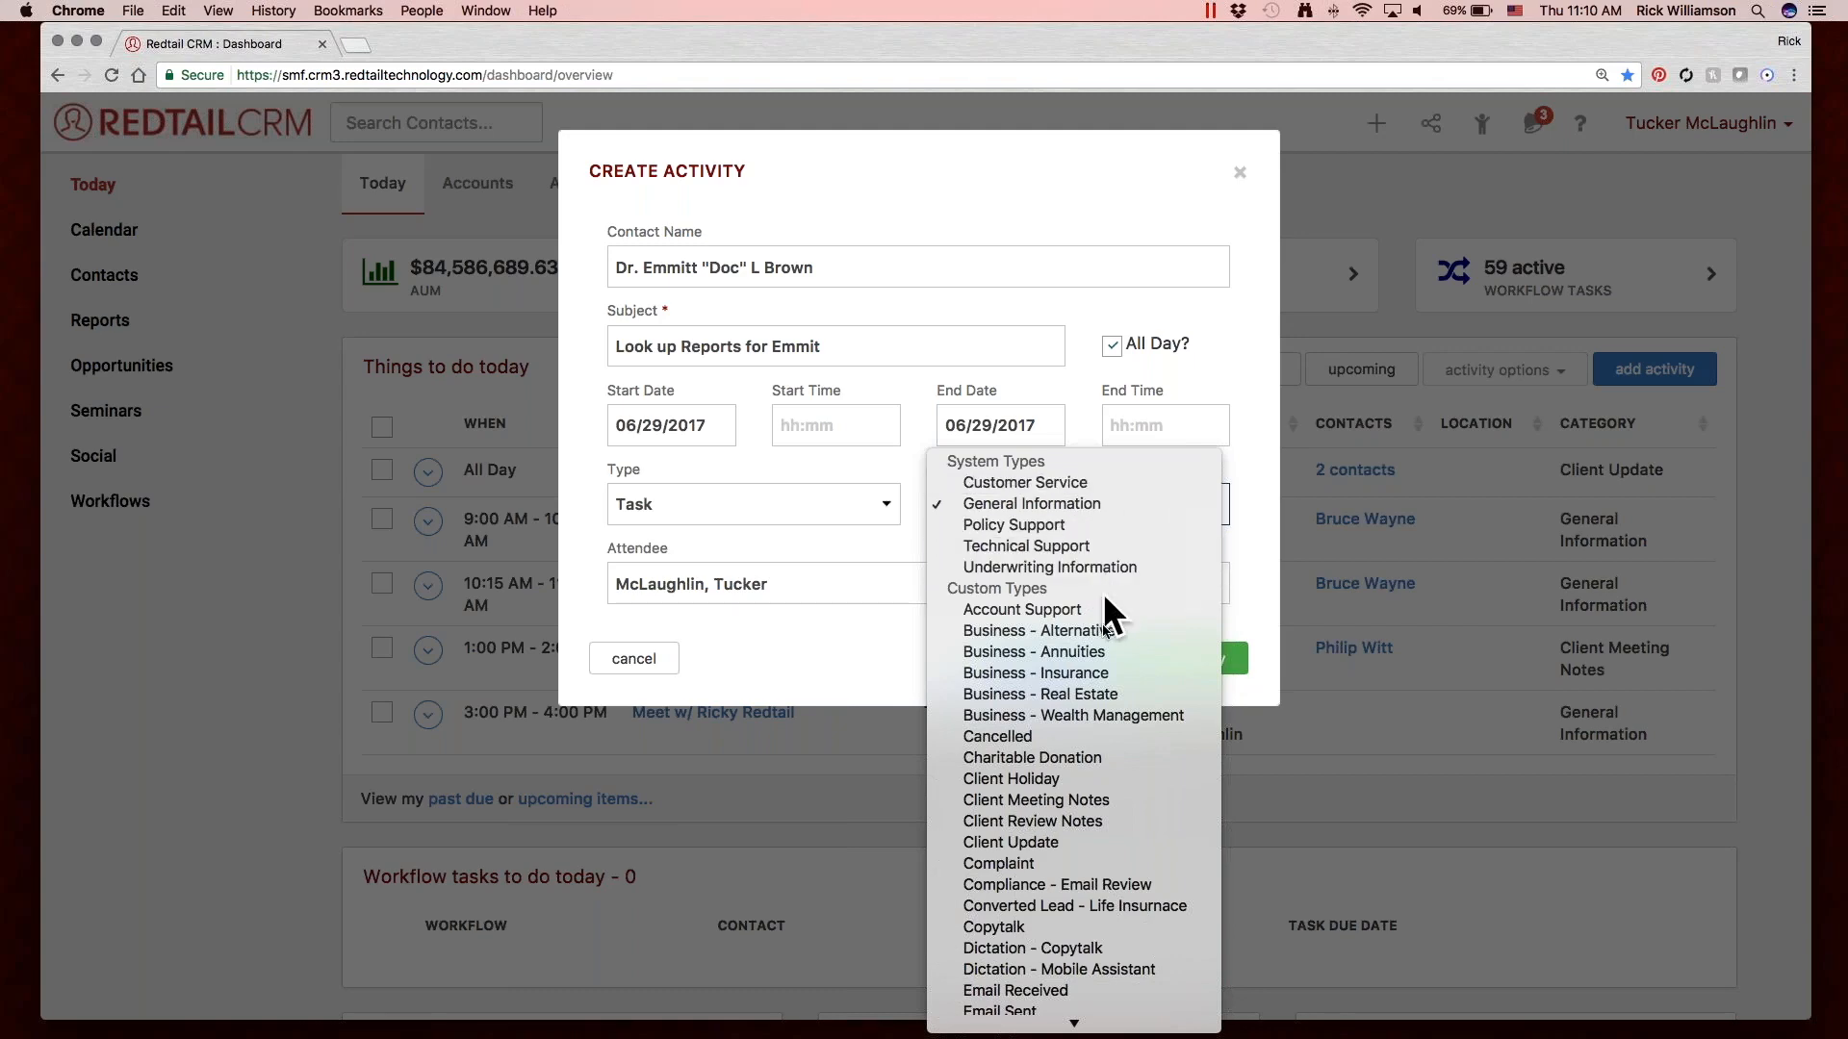
pyautogui.scroll(-2, 1107, 672)
pyautogui.scroll(-5, 1107, 672)
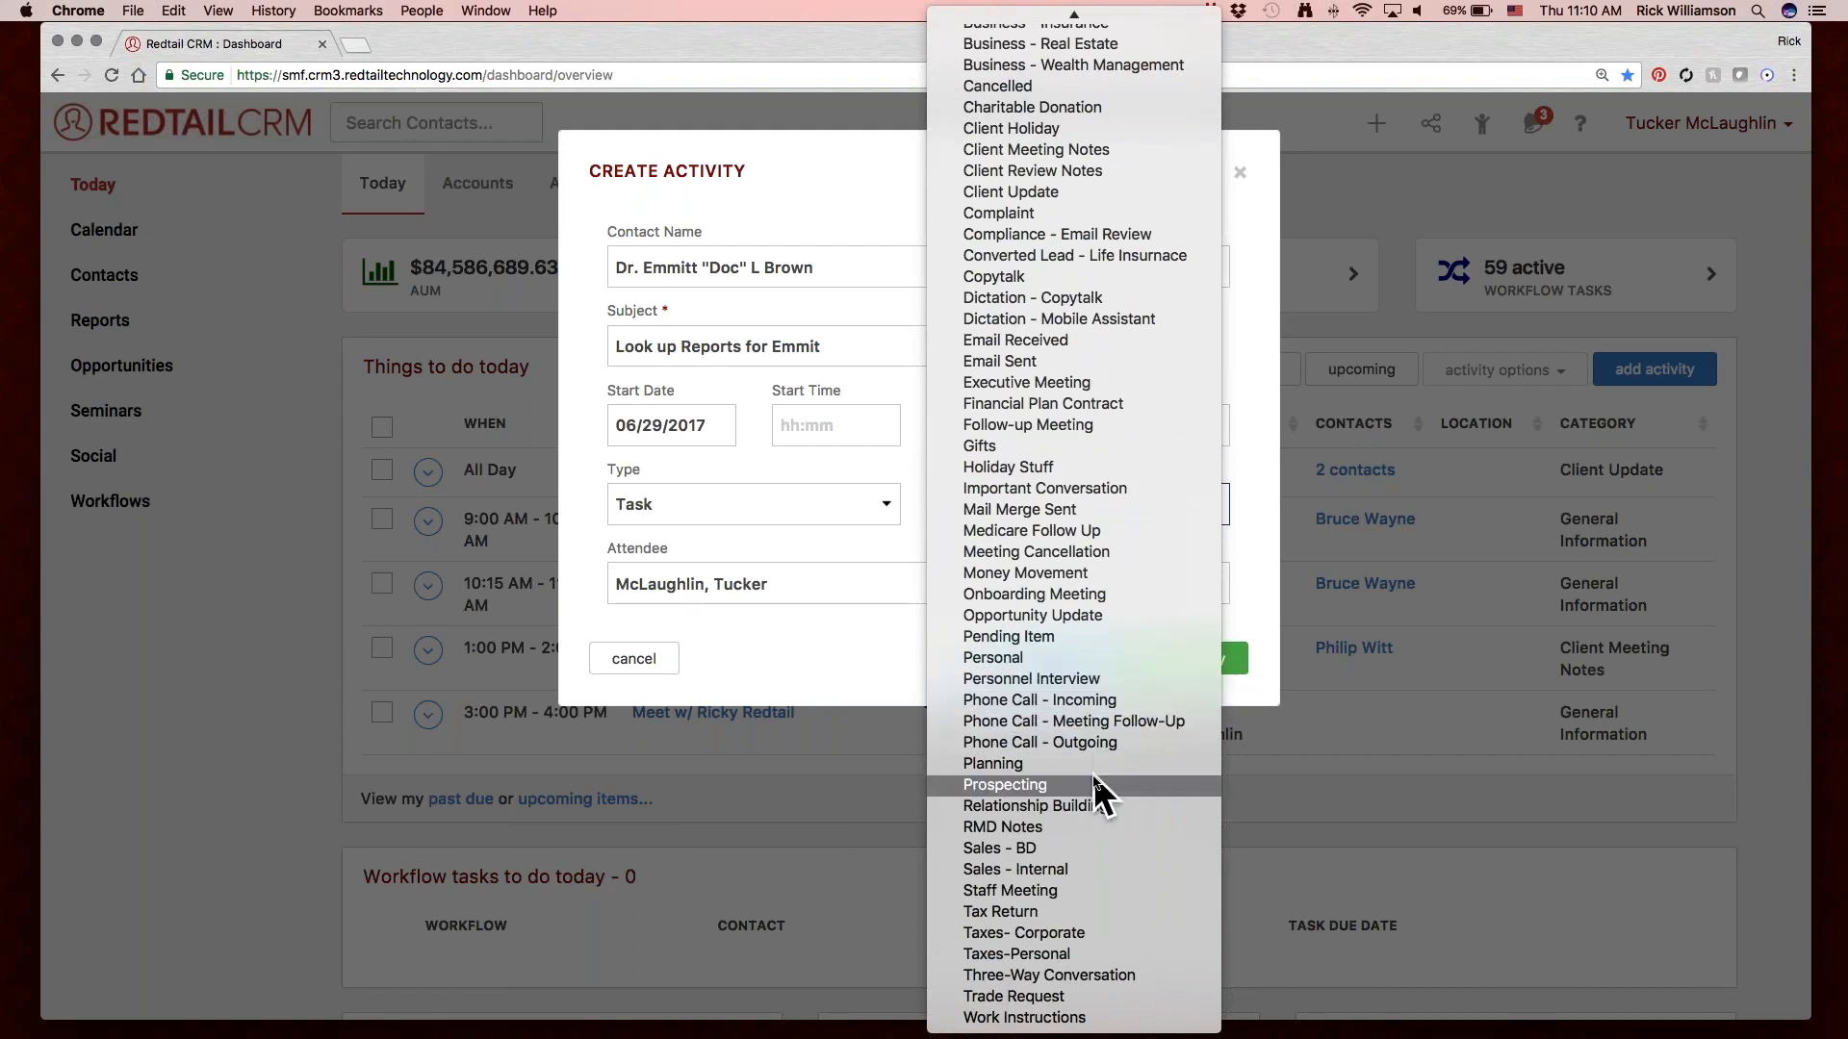
pyautogui.scroll(4, 1093, 774)
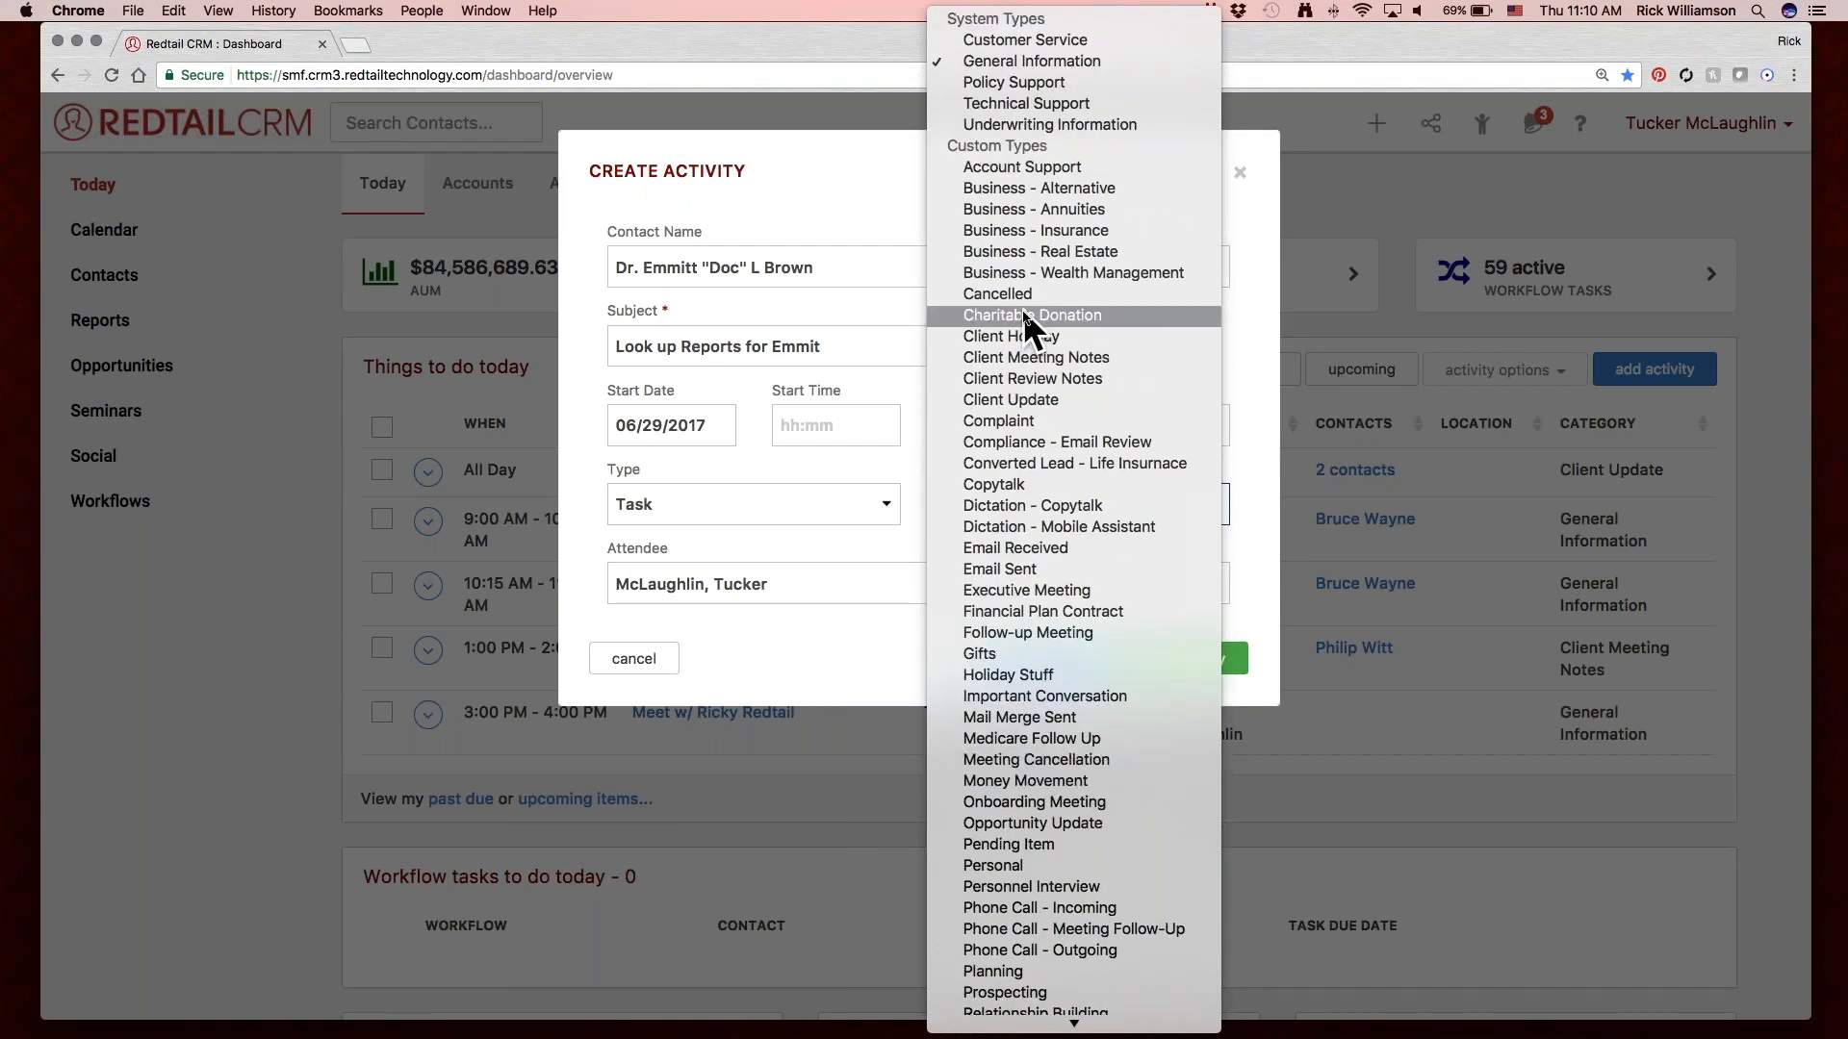
pyautogui.click(919, 453)
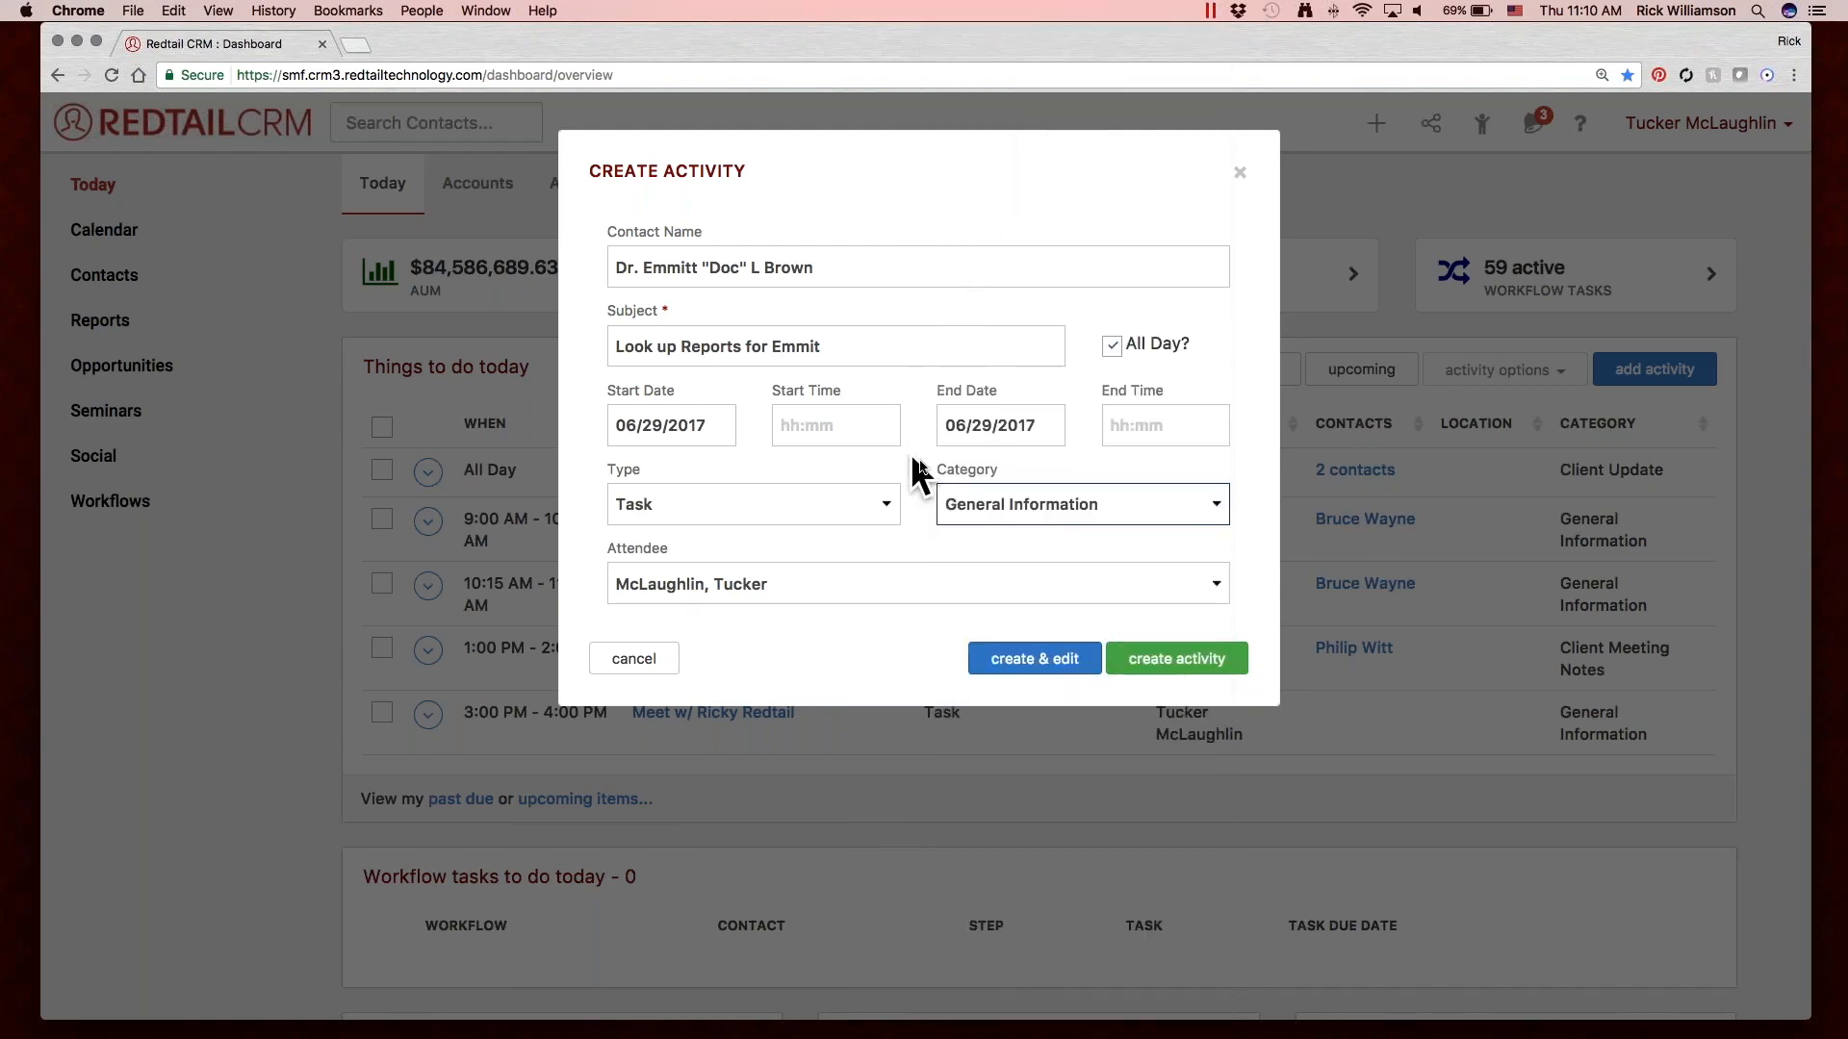
pyautogui.click(1003, 488)
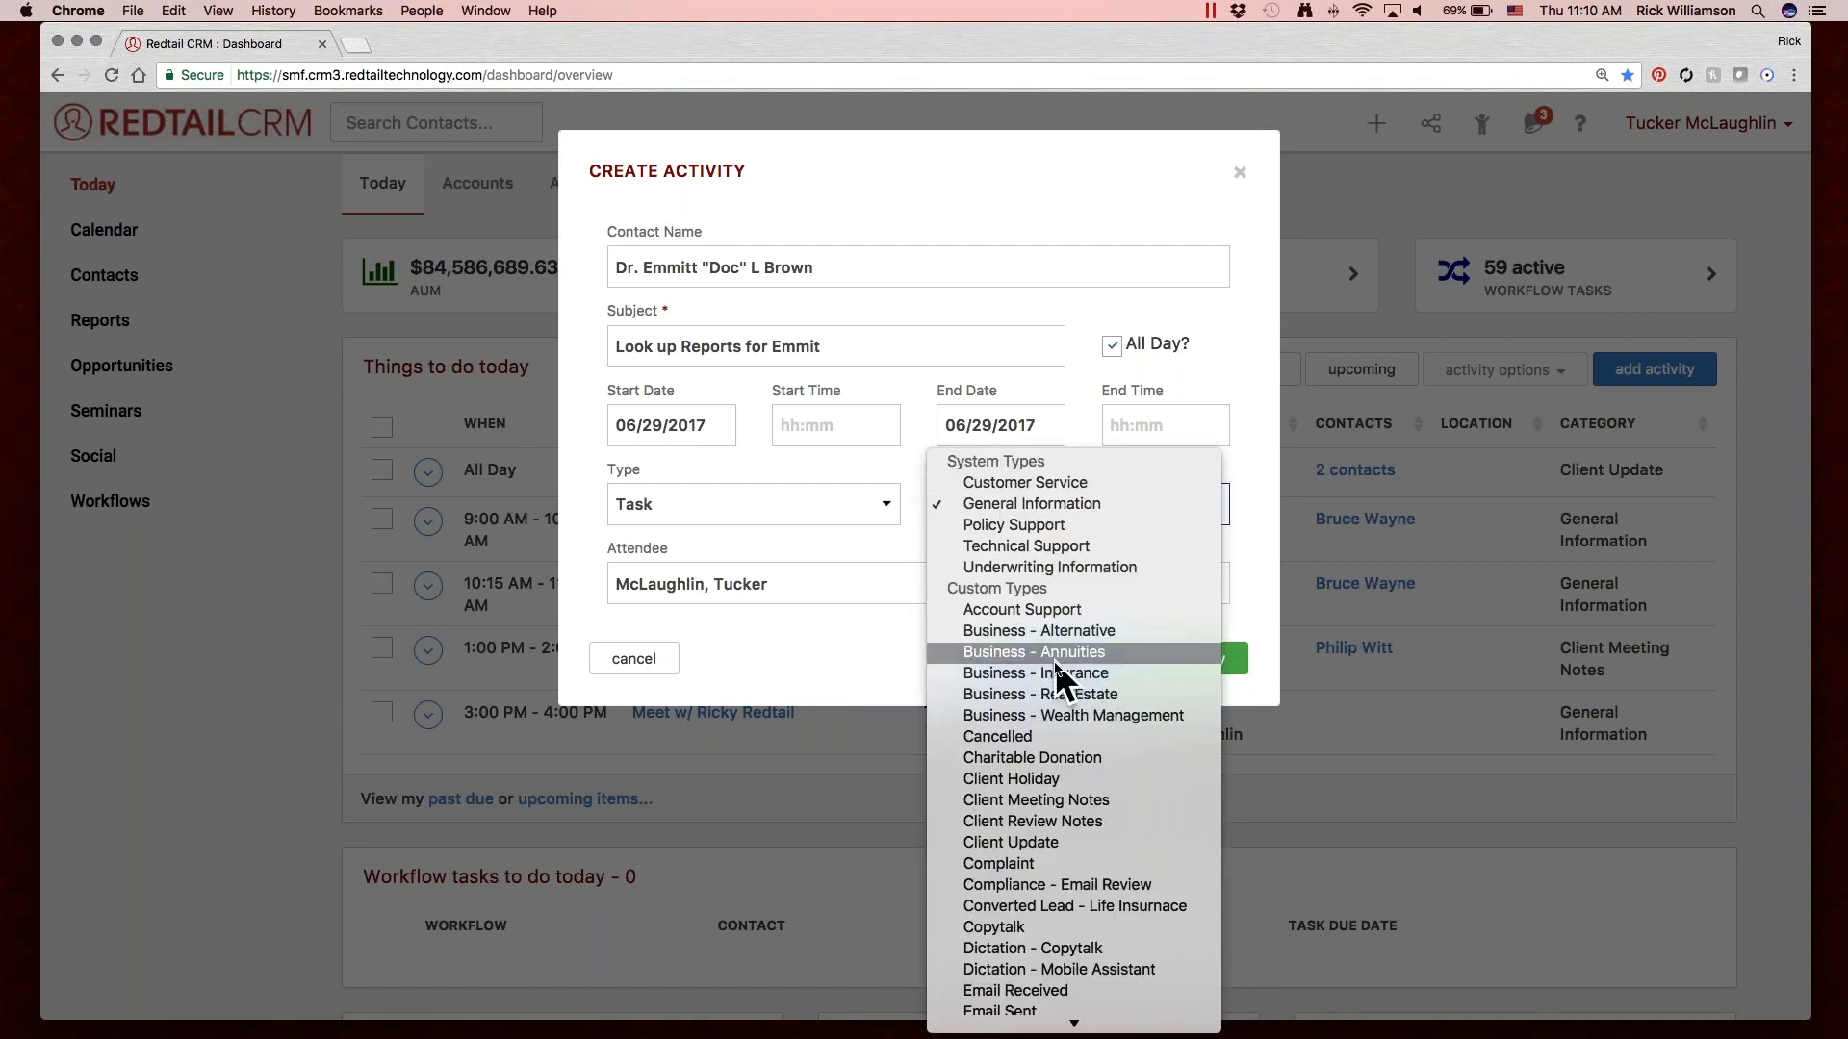
pyautogui.scroll(-2, 1117, 625)
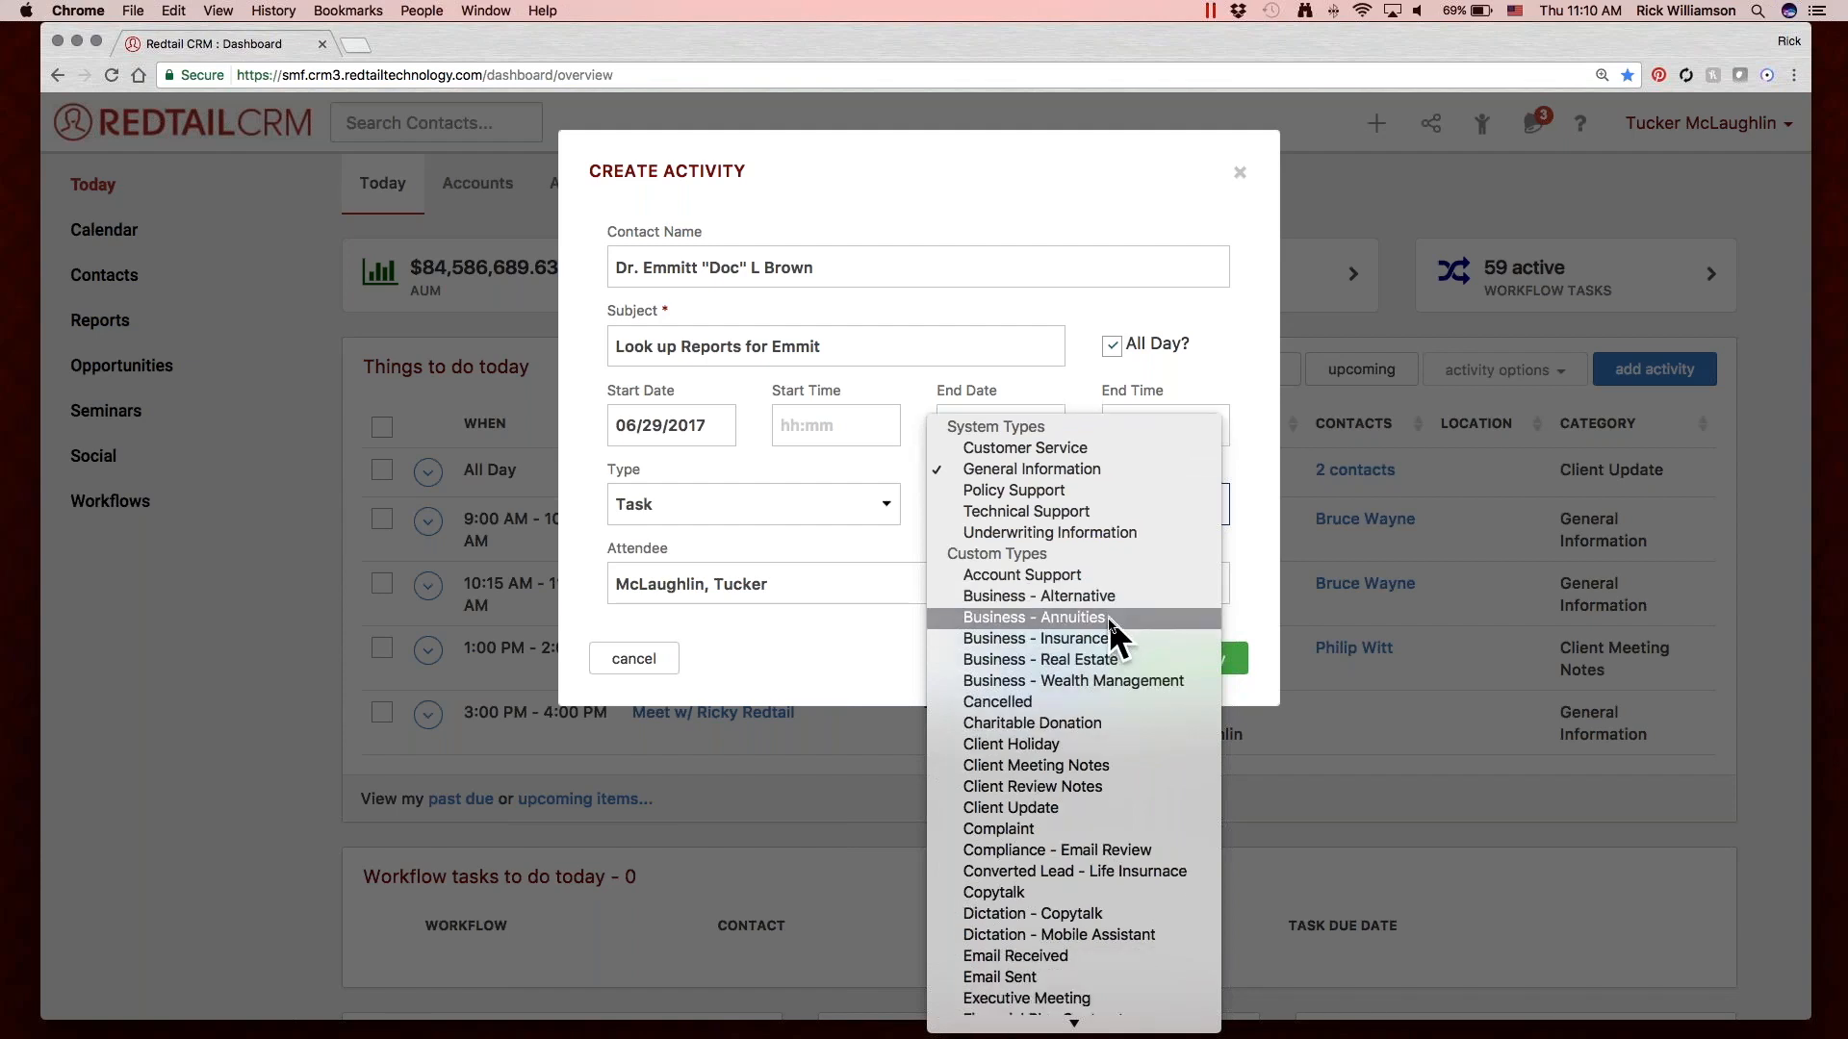
pyautogui.click(1111, 444)
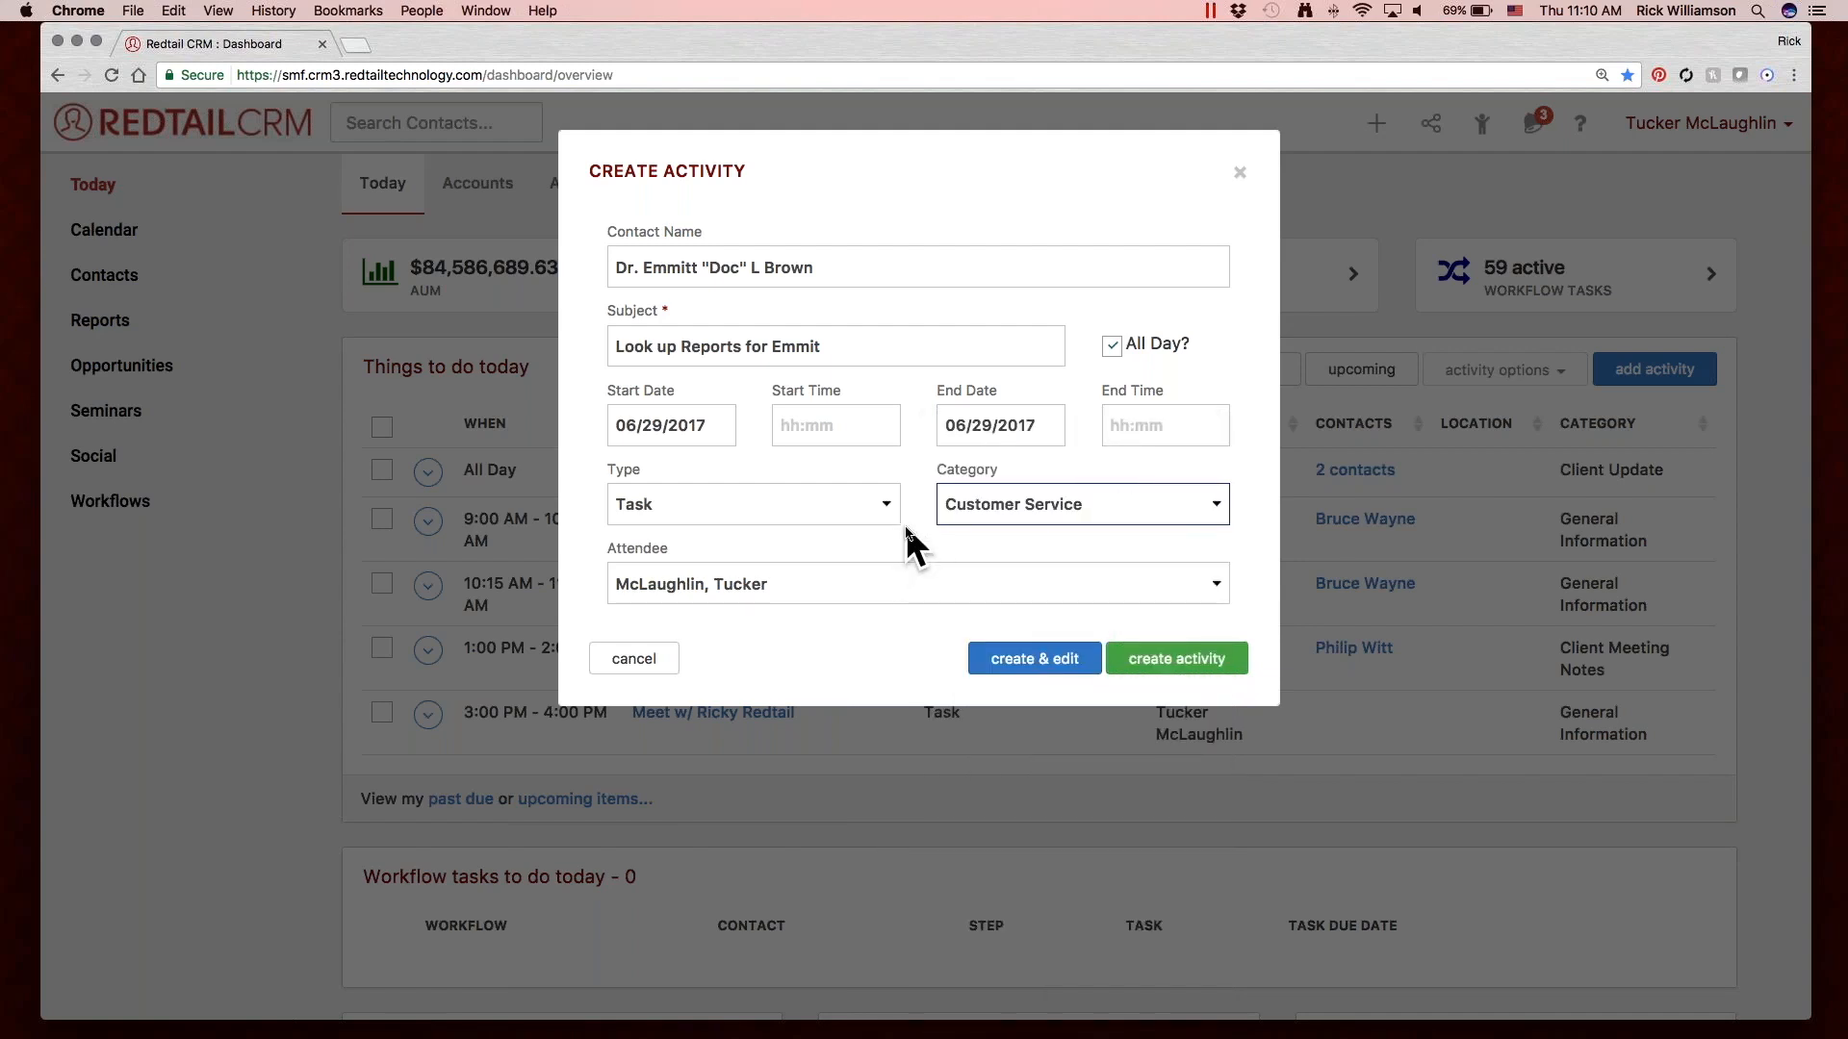
# Compare the options available for the activity's type with those available for its category.
pyautogui.click(857, 505)
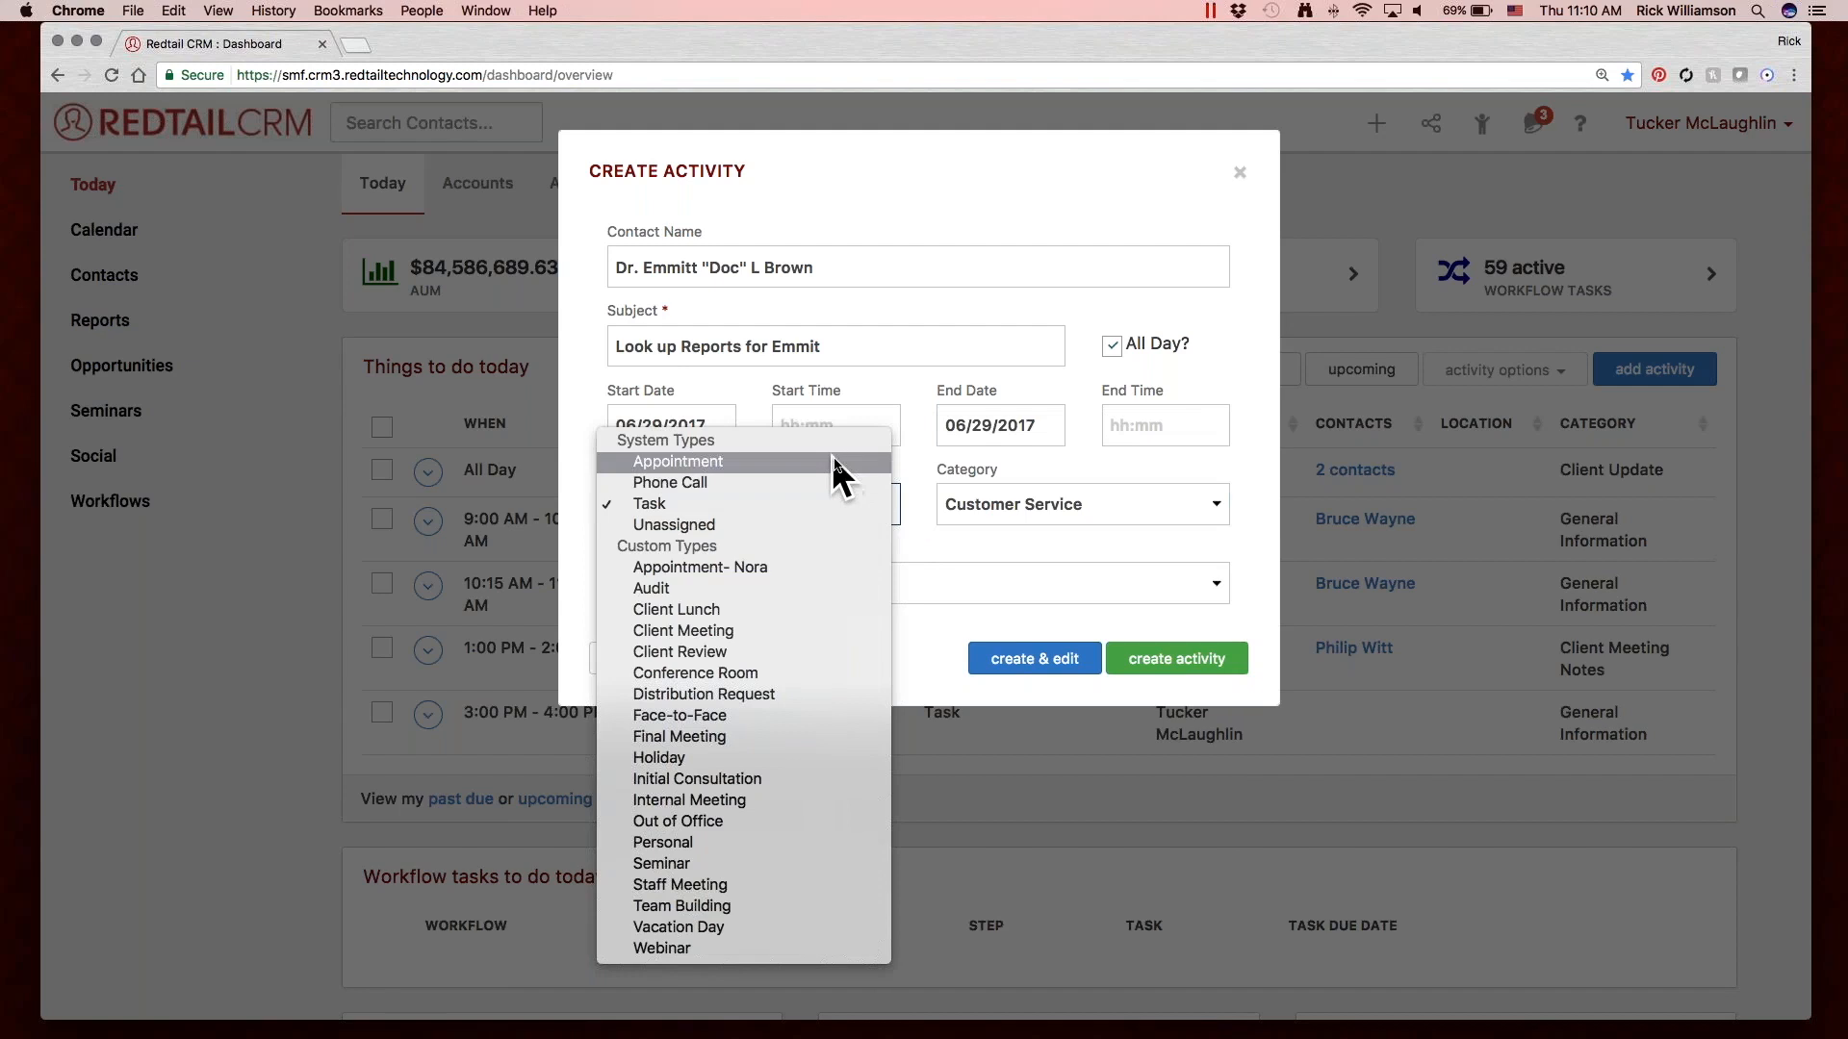
pyautogui.click(1037, 493)
pyautogui.click(1078, 493)
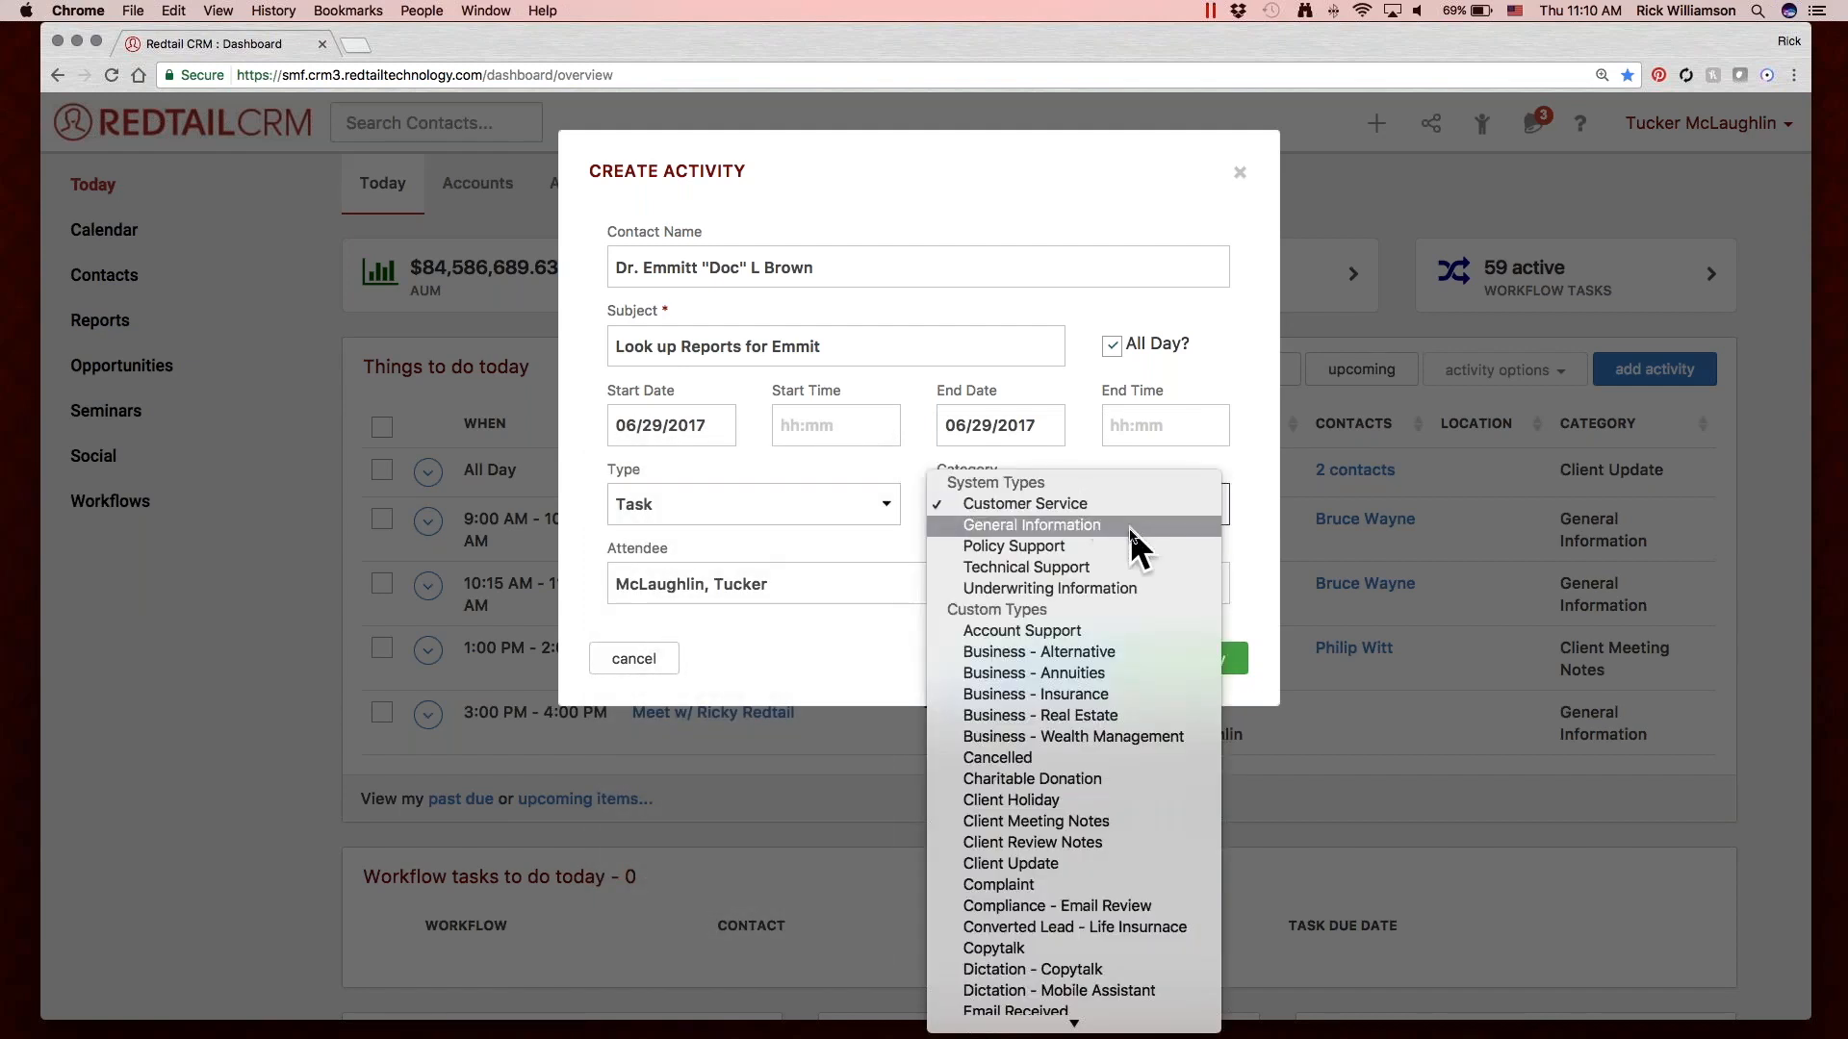
pyautogui.click(912, 558)
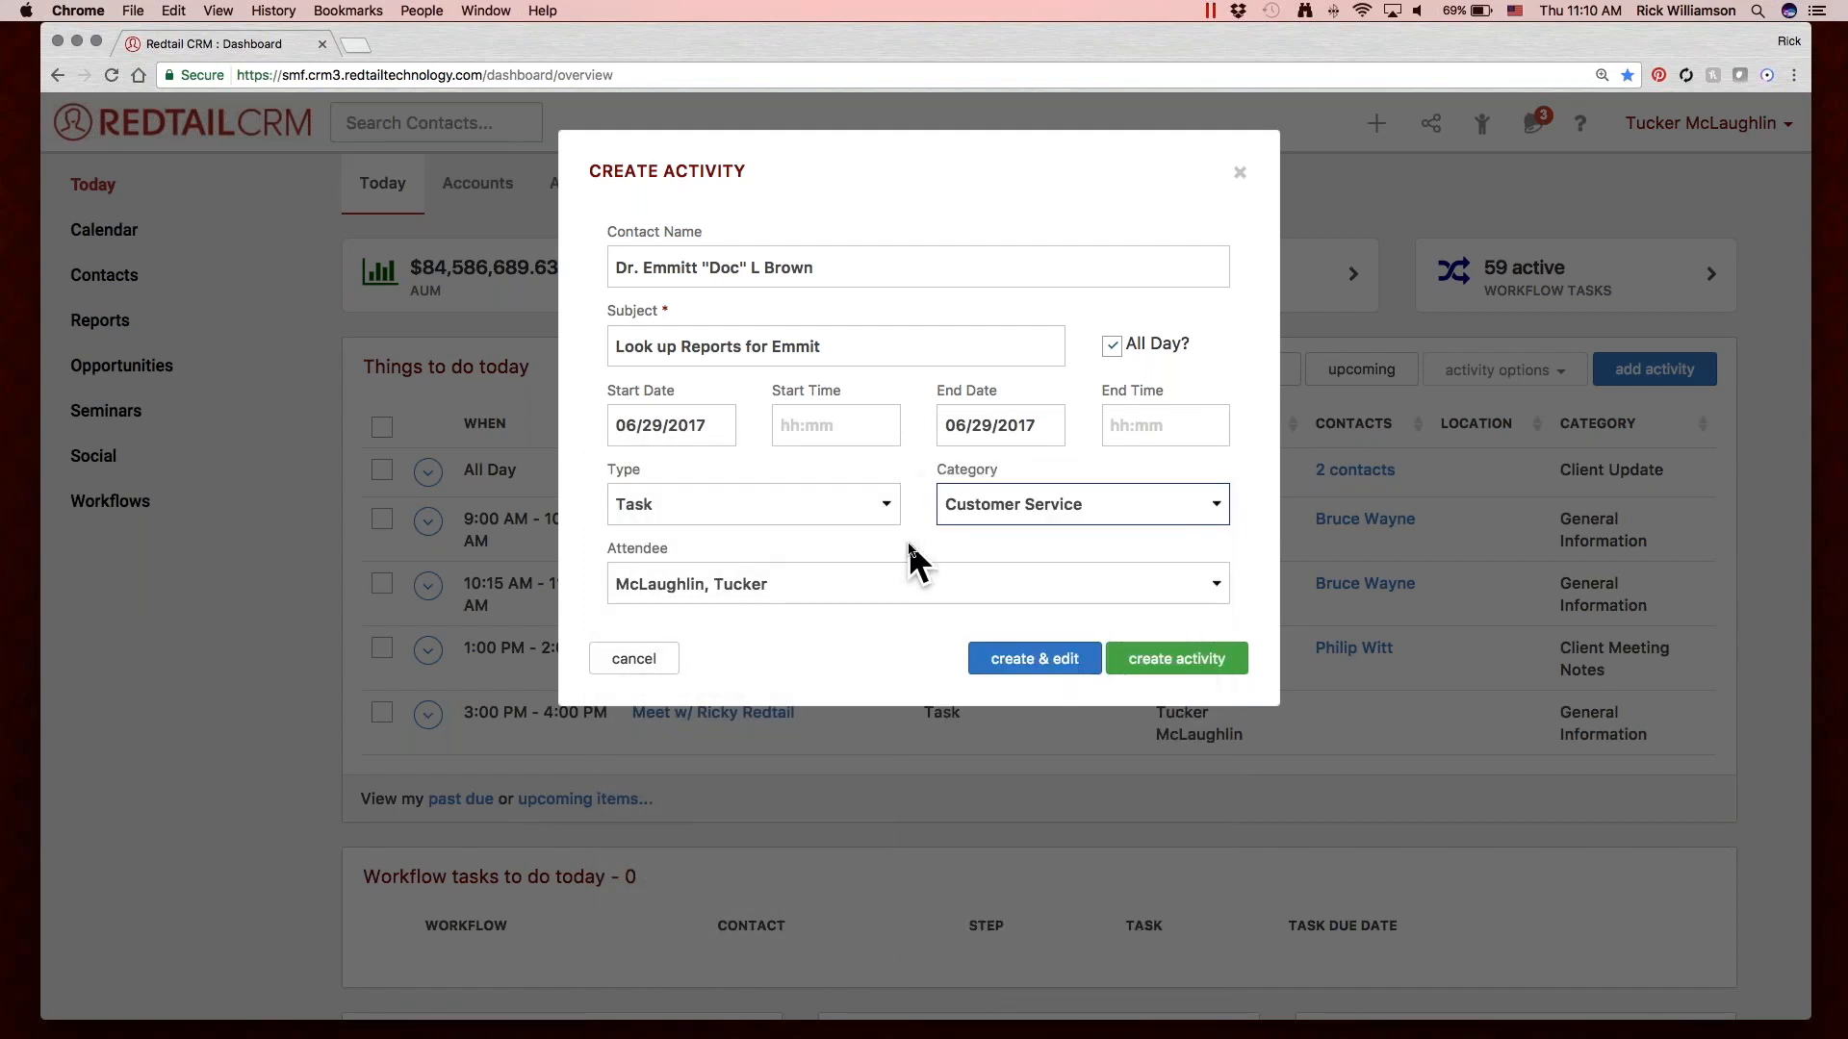
pyautogui.click(847, 516)
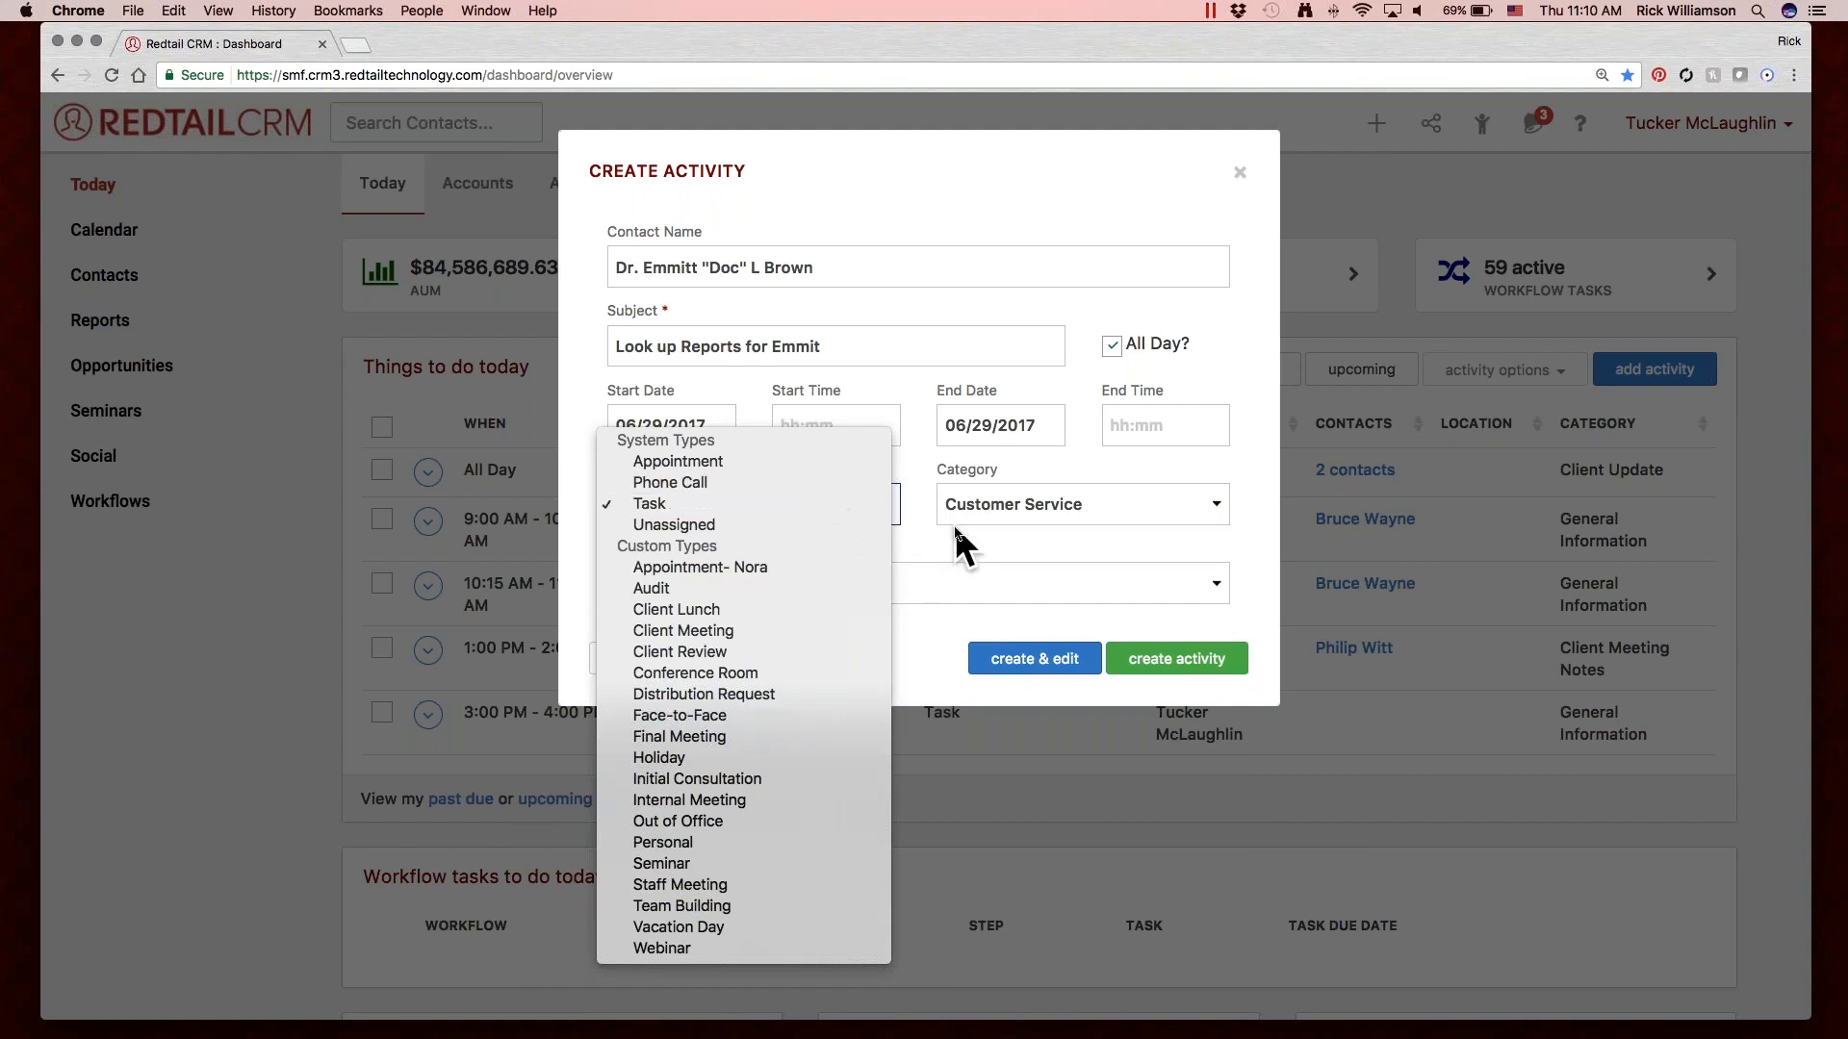
pyautogui.click(995, 499)
pyautogui.click(996, 500)
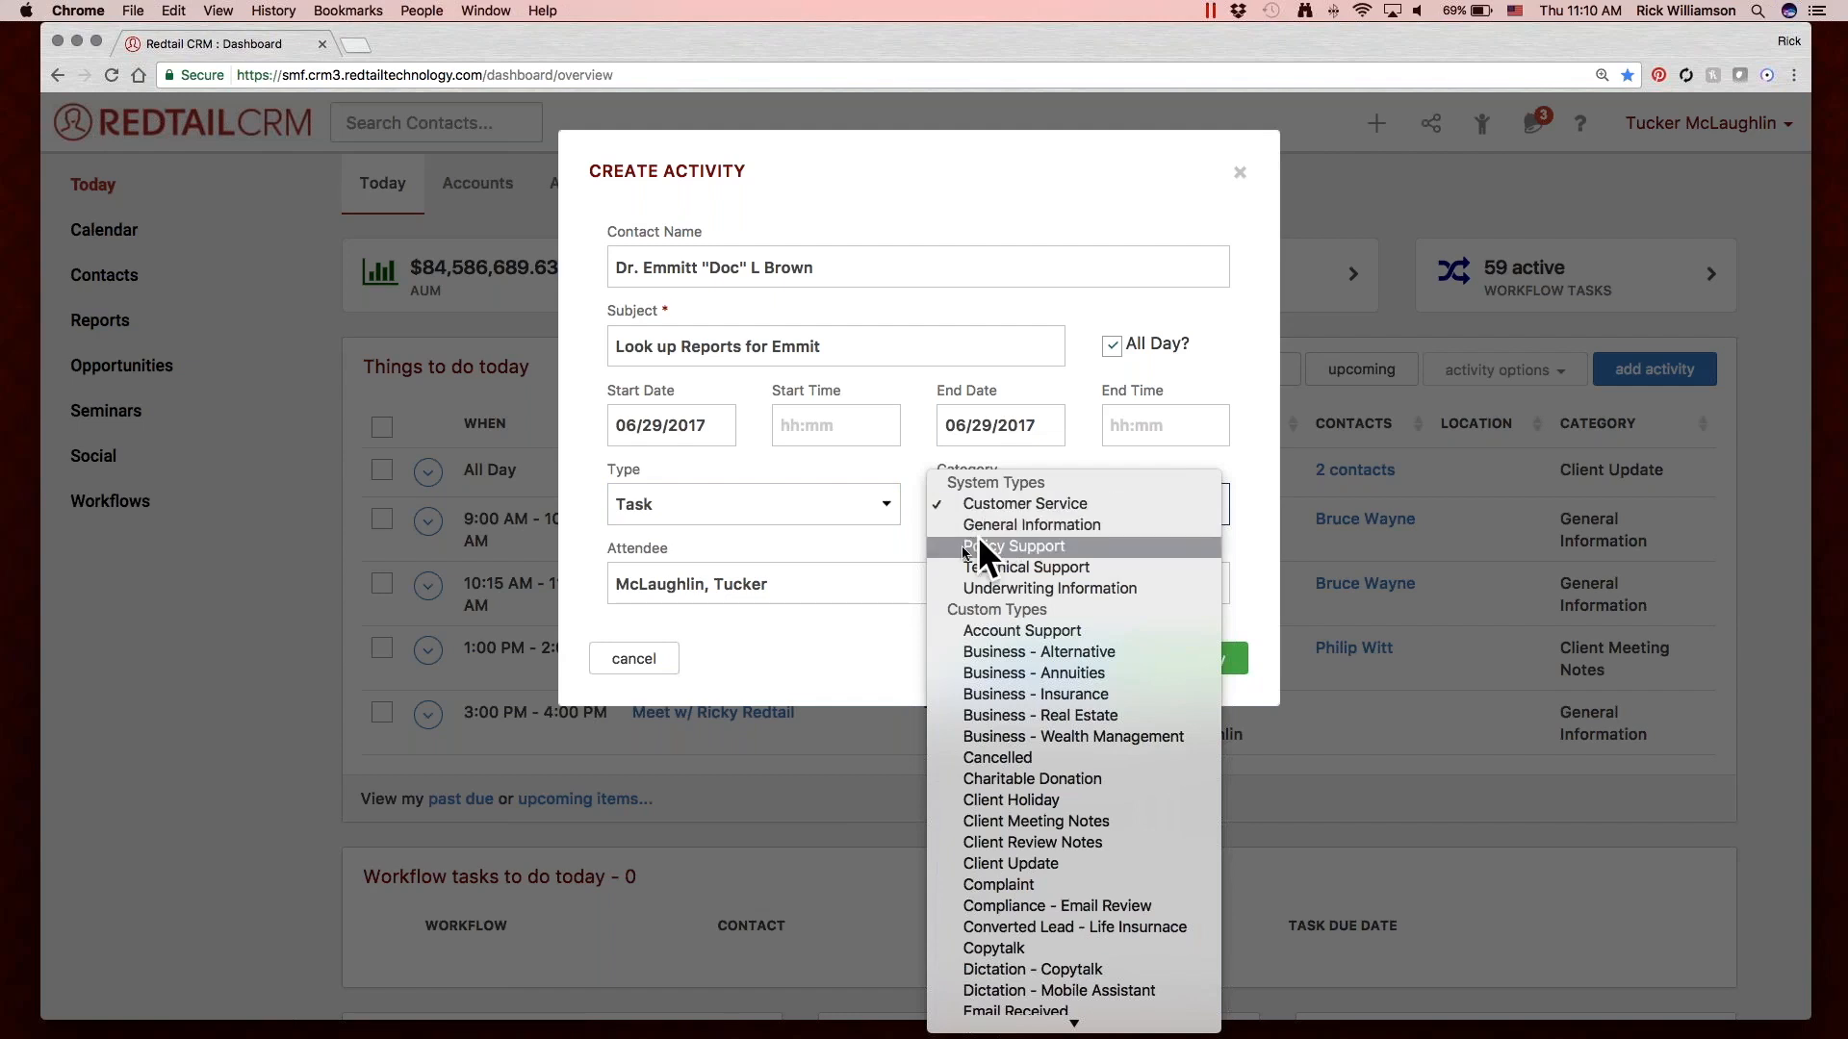
pyautogui.click(889, 542)
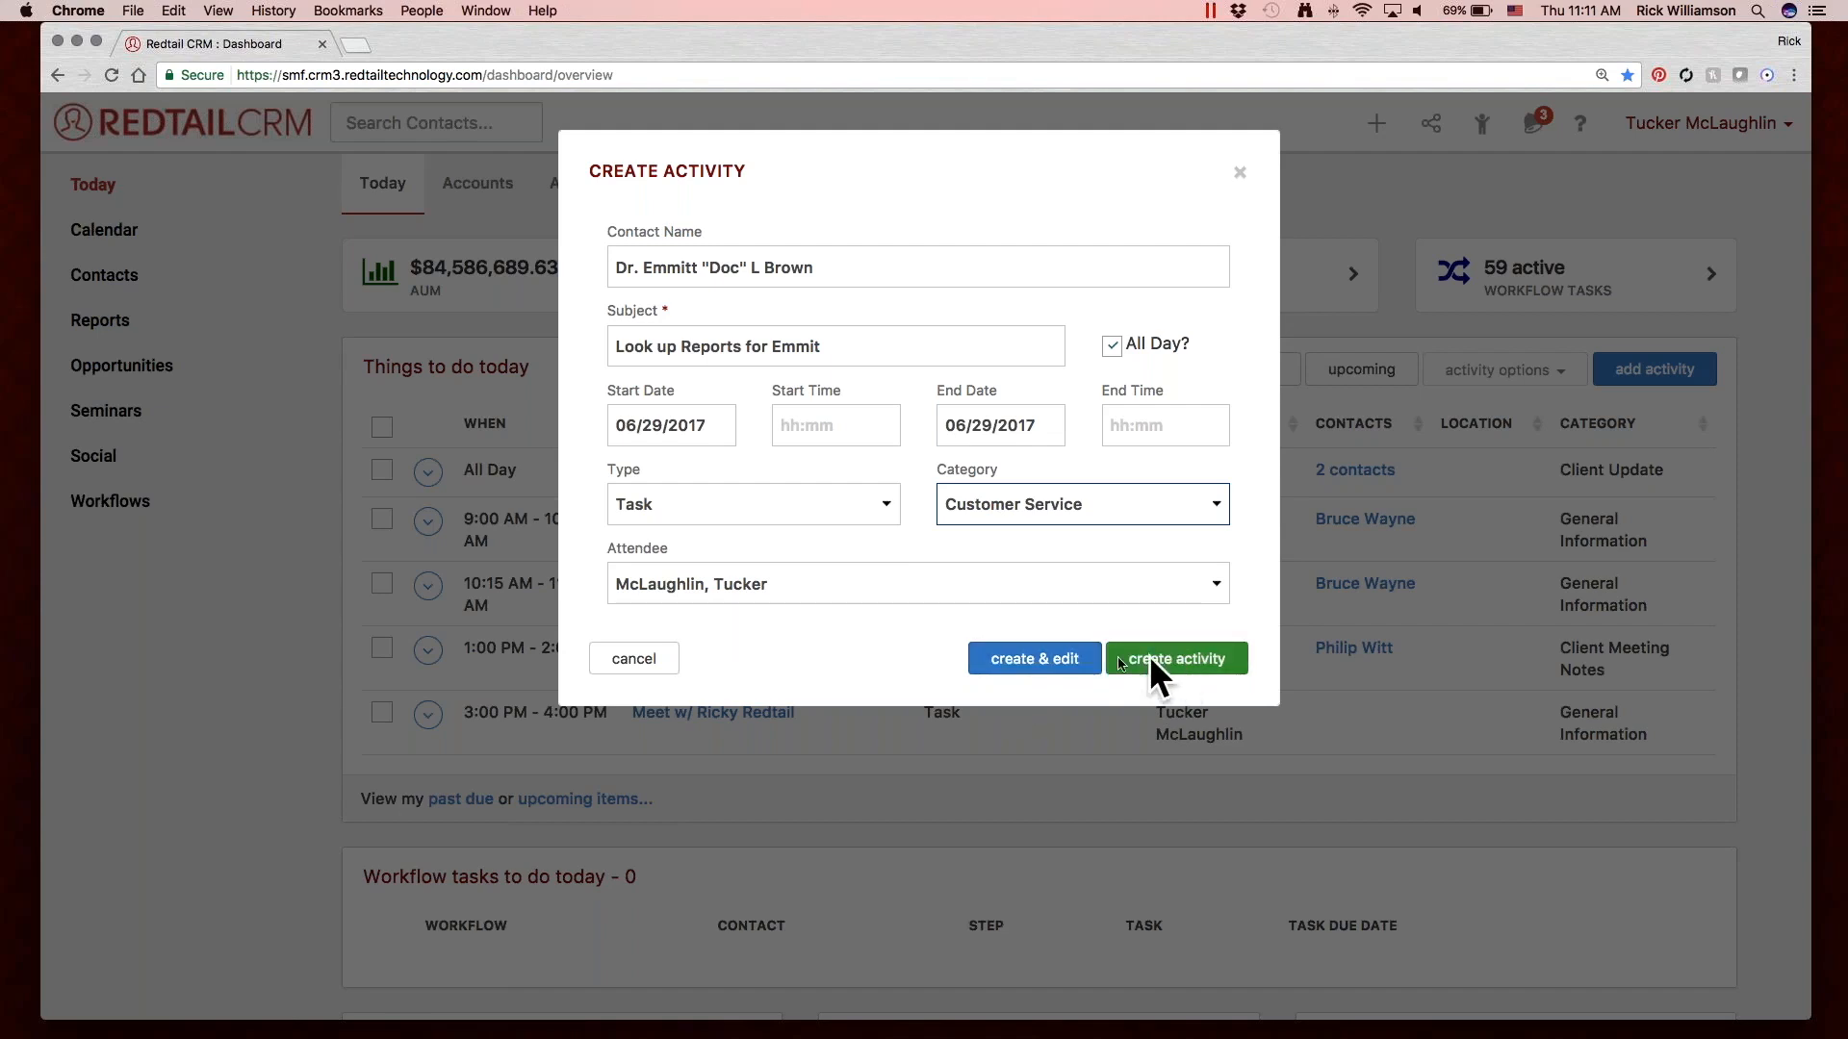
# Create the activity for further editing and describe it with the contact's first name, spelled correctly, plus "wanted us to look at some of his performance reports.".
pyautogui.click(1046, 658)
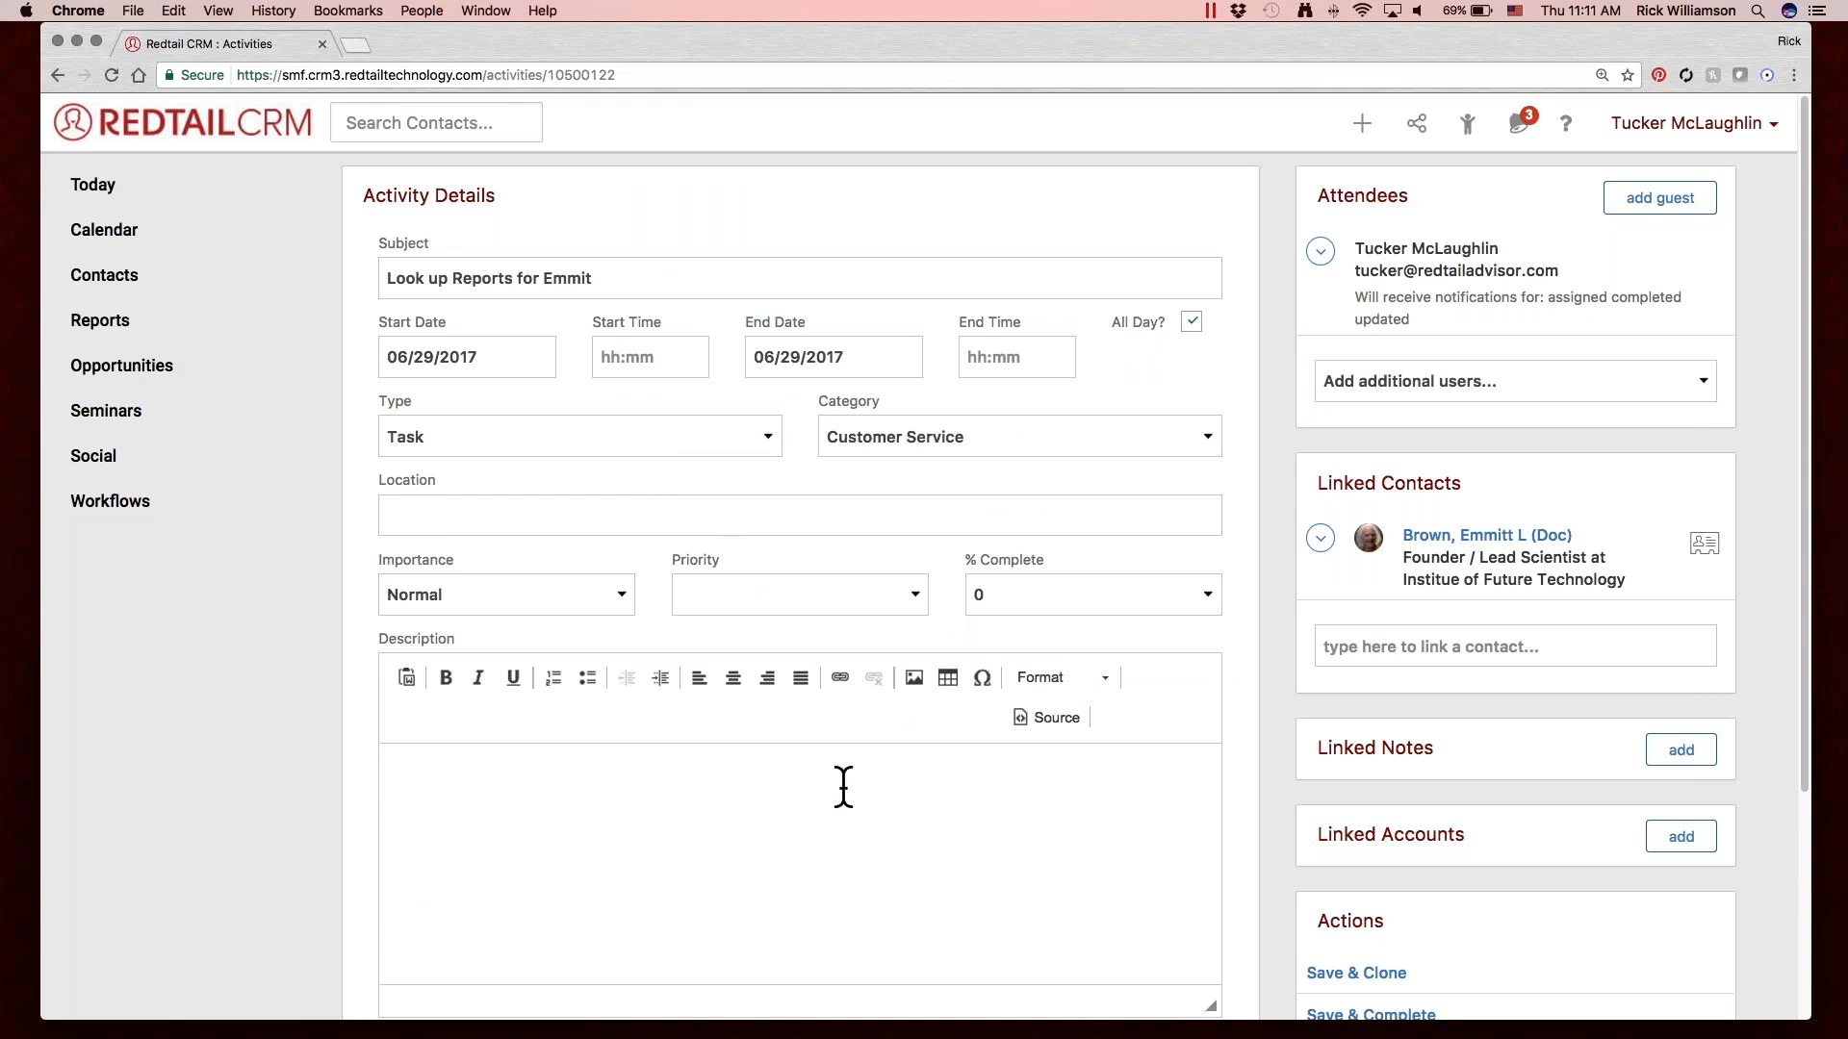
pyautogui.scroll(-3, 842, 784)
pyautogui.click(675, 674)
pyautogui.write('E')
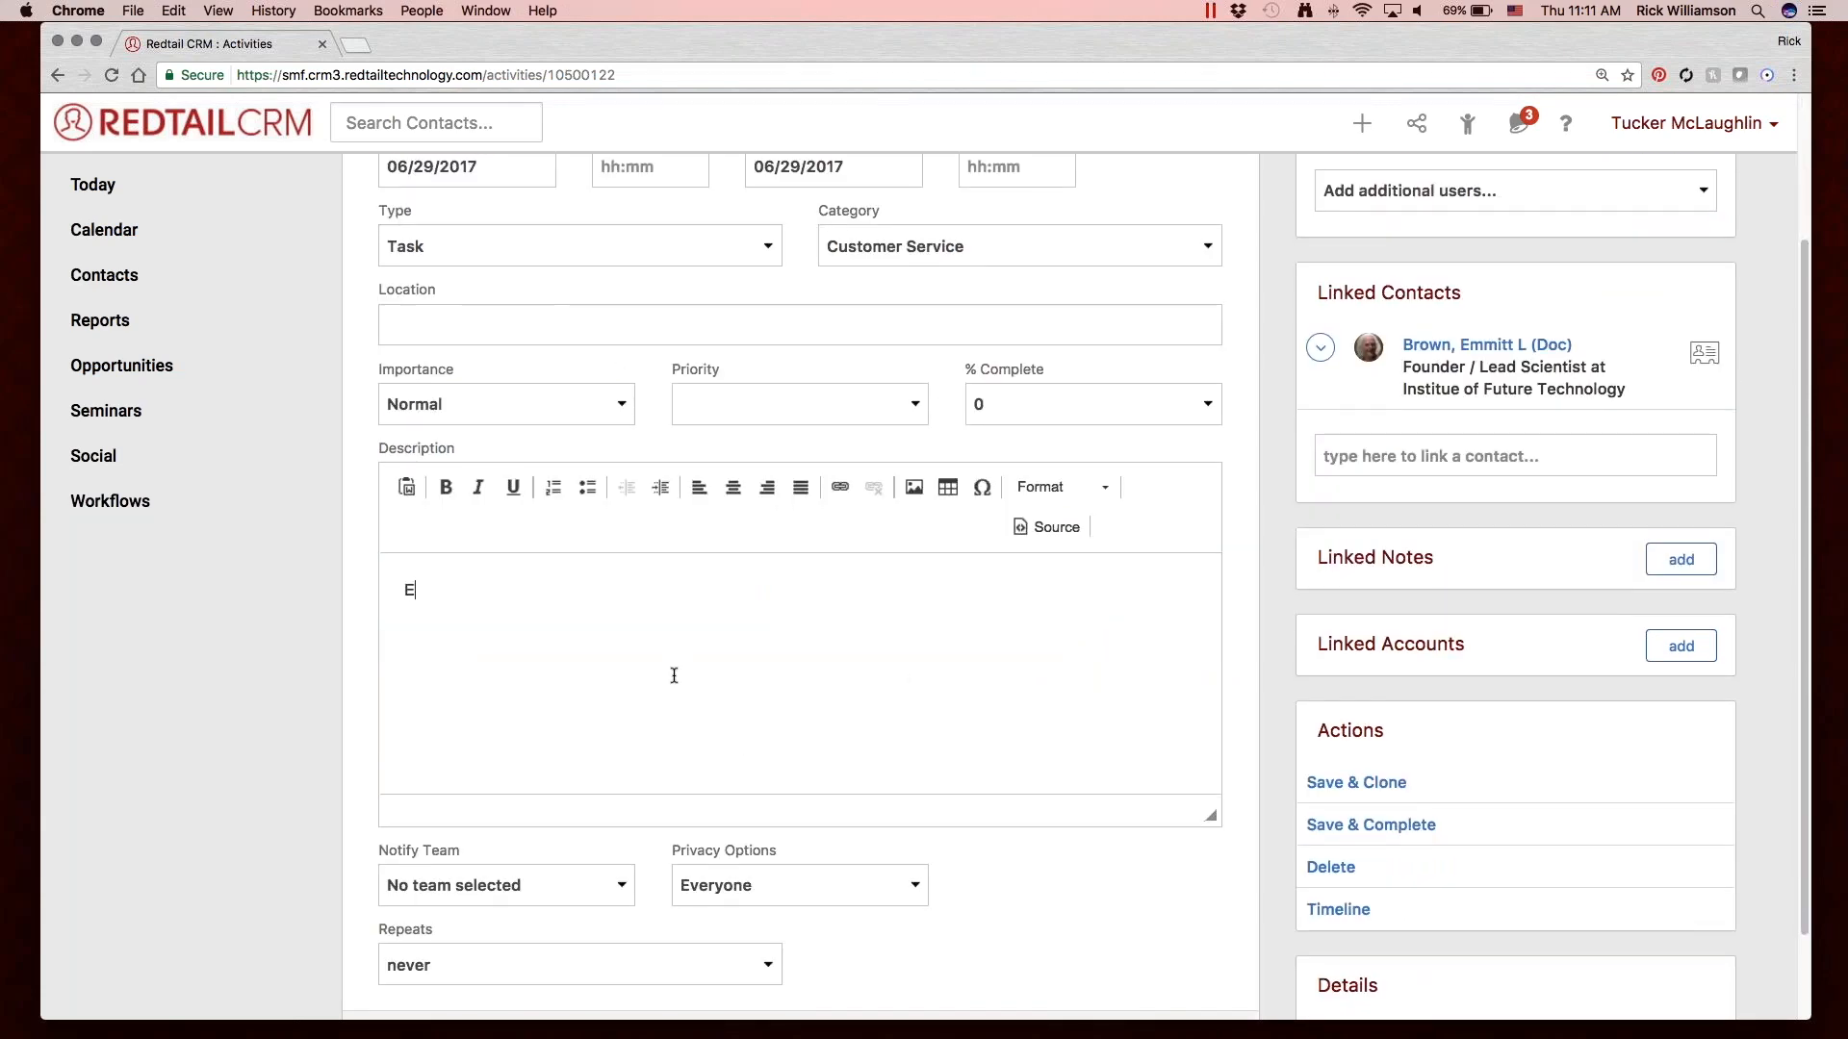
pyautogui.write('mmit wanted us to look at some')
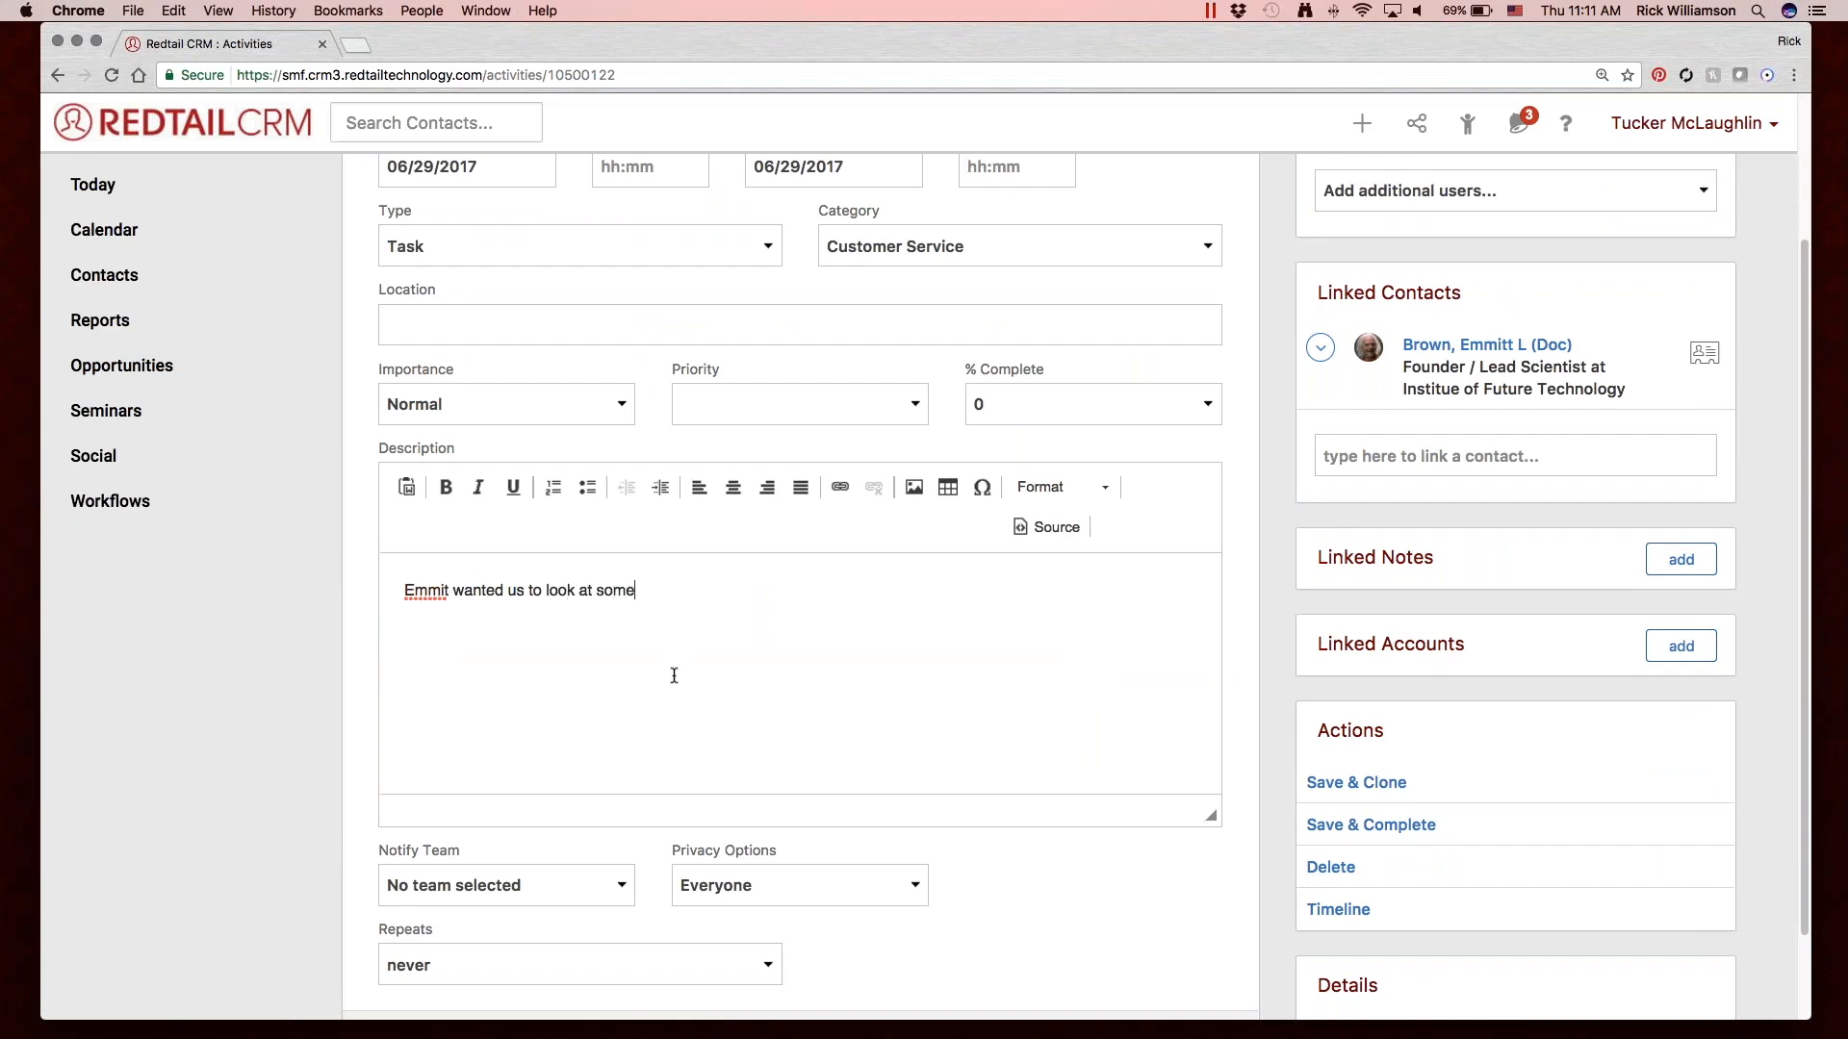
pyautogui.write(' of his performance reports.')
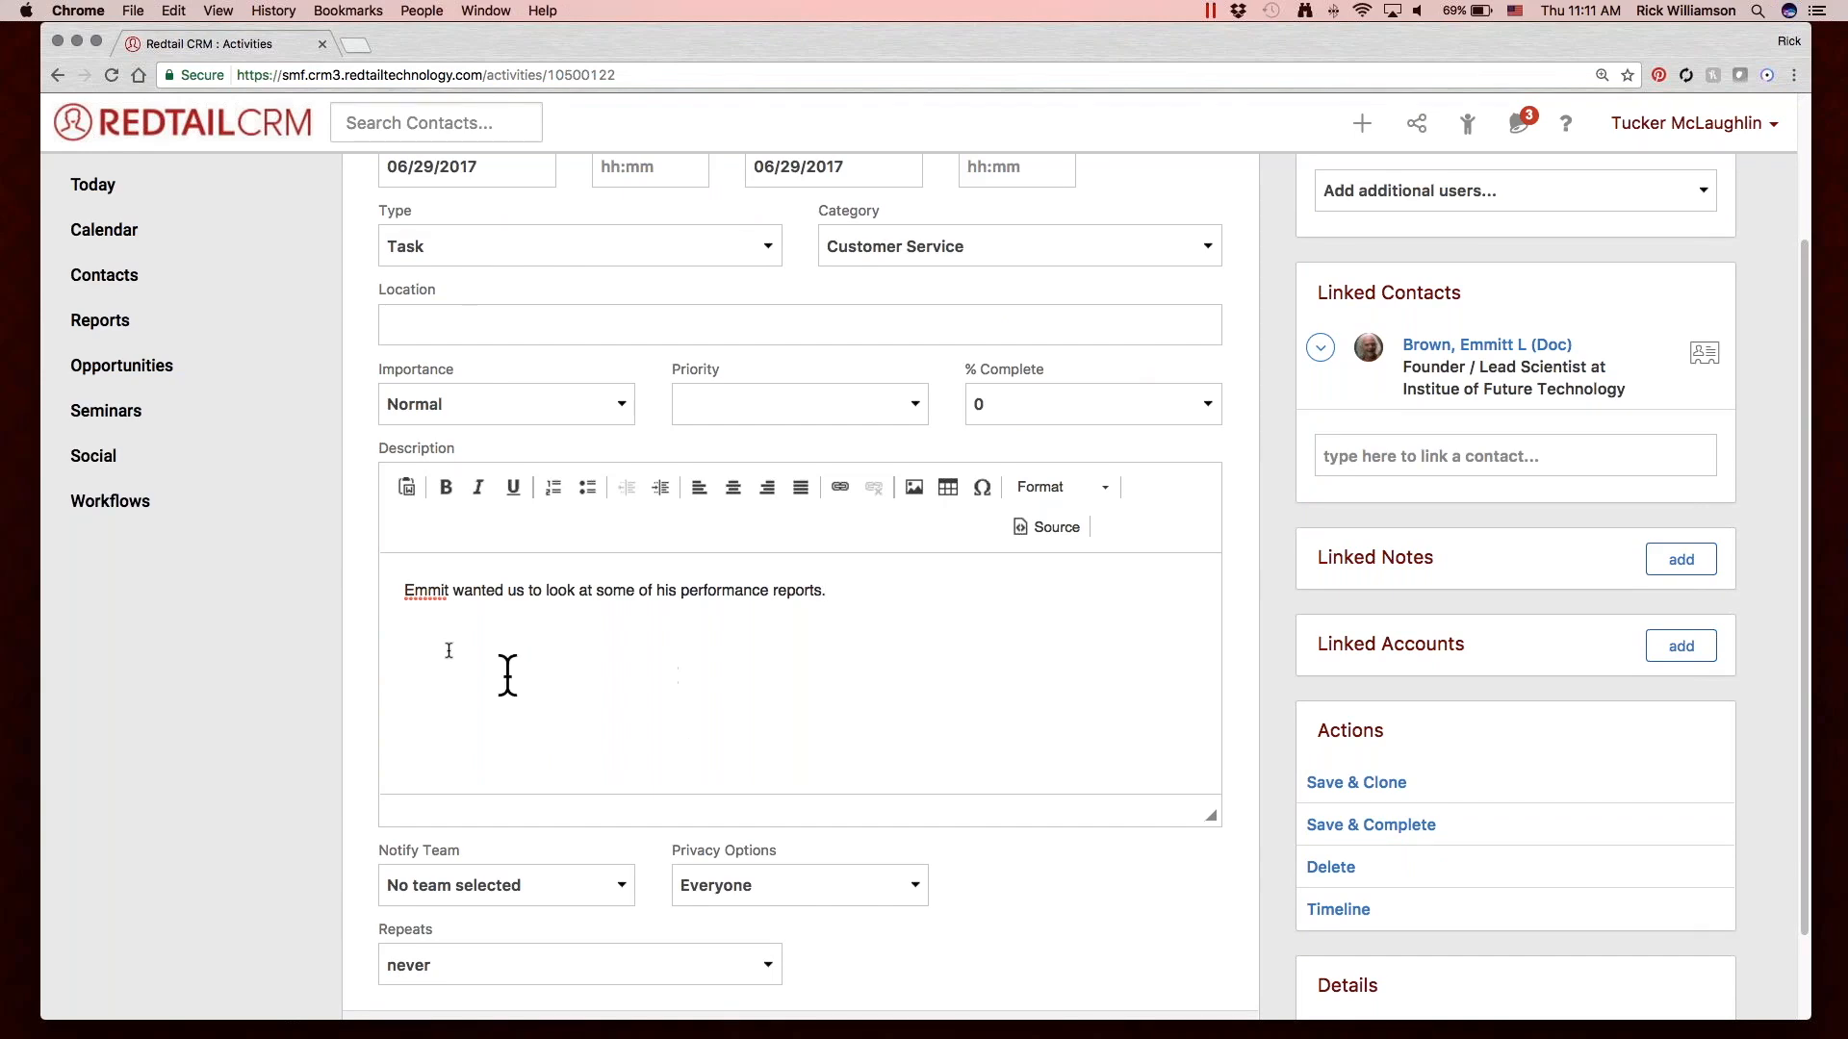
pyautogui.click(443, 589)
pyautogui.write('t')
# Restrict the activity's privacy to Just Me.
pyautogui.scroll(-2, 700, 664)
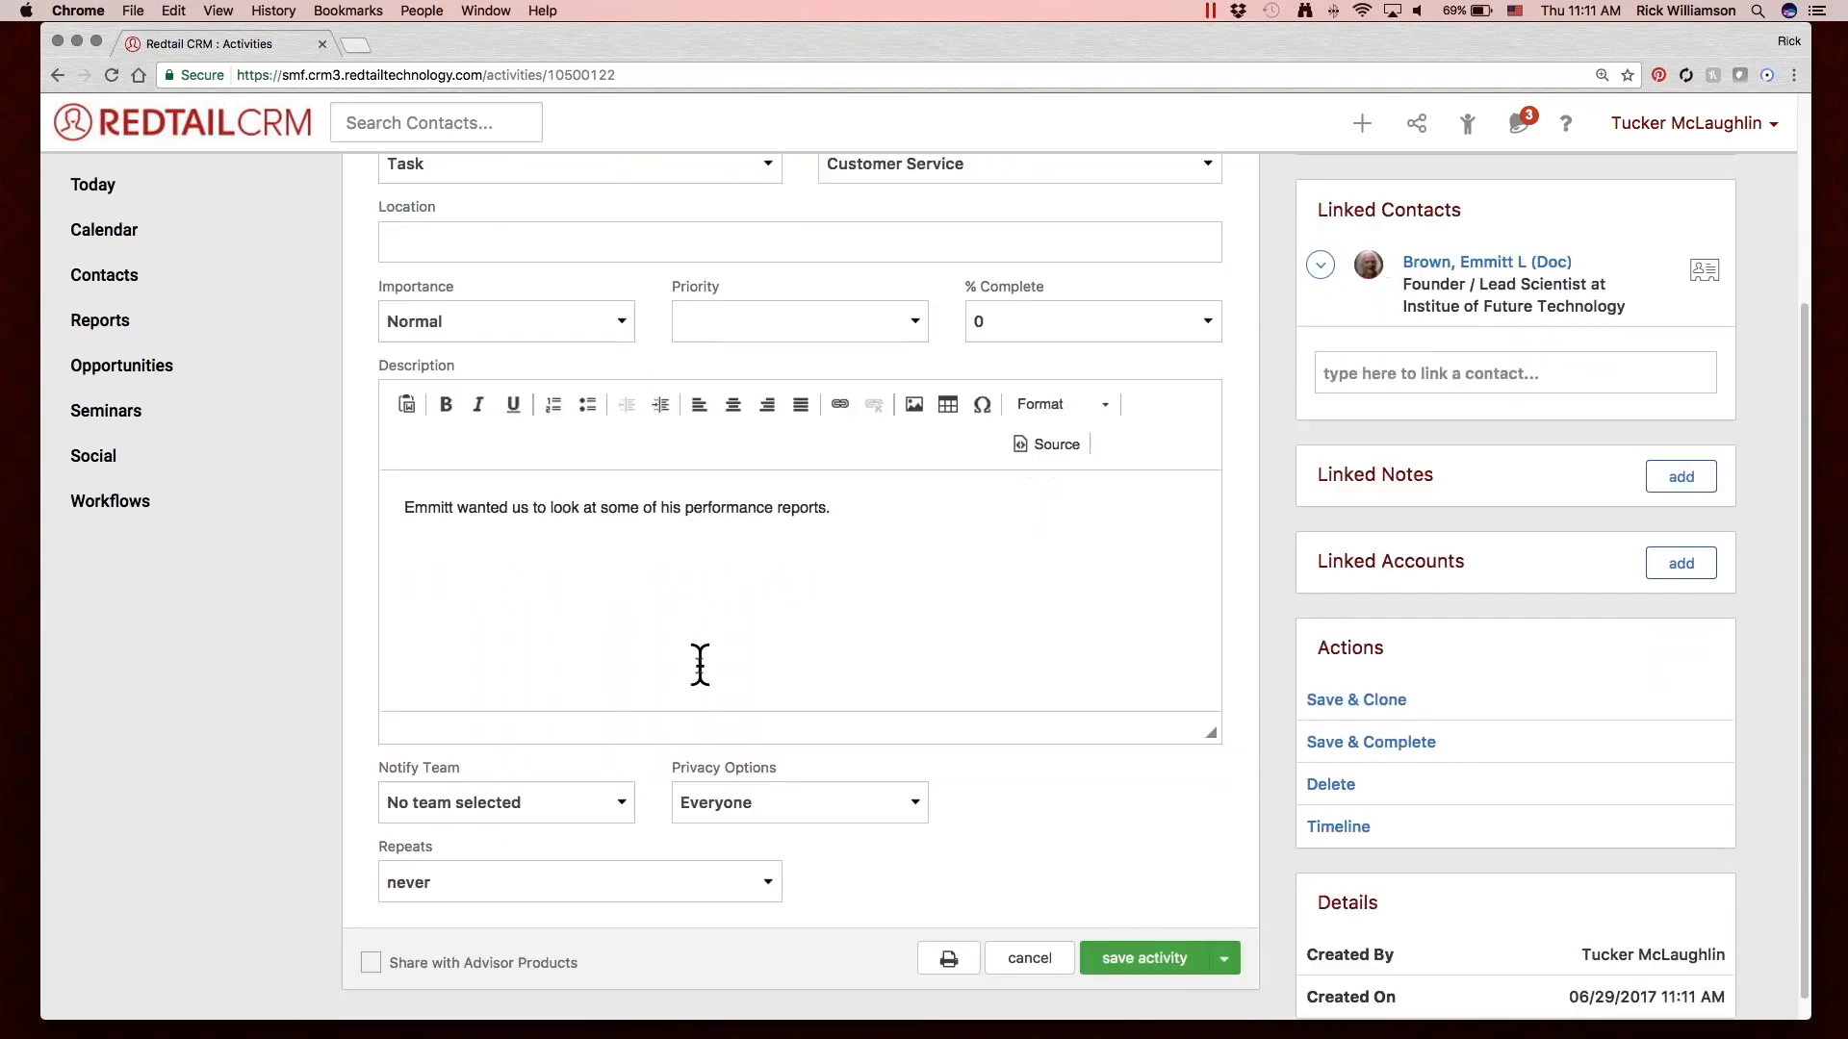
pyautogui.scroll(-1, 700, 664)
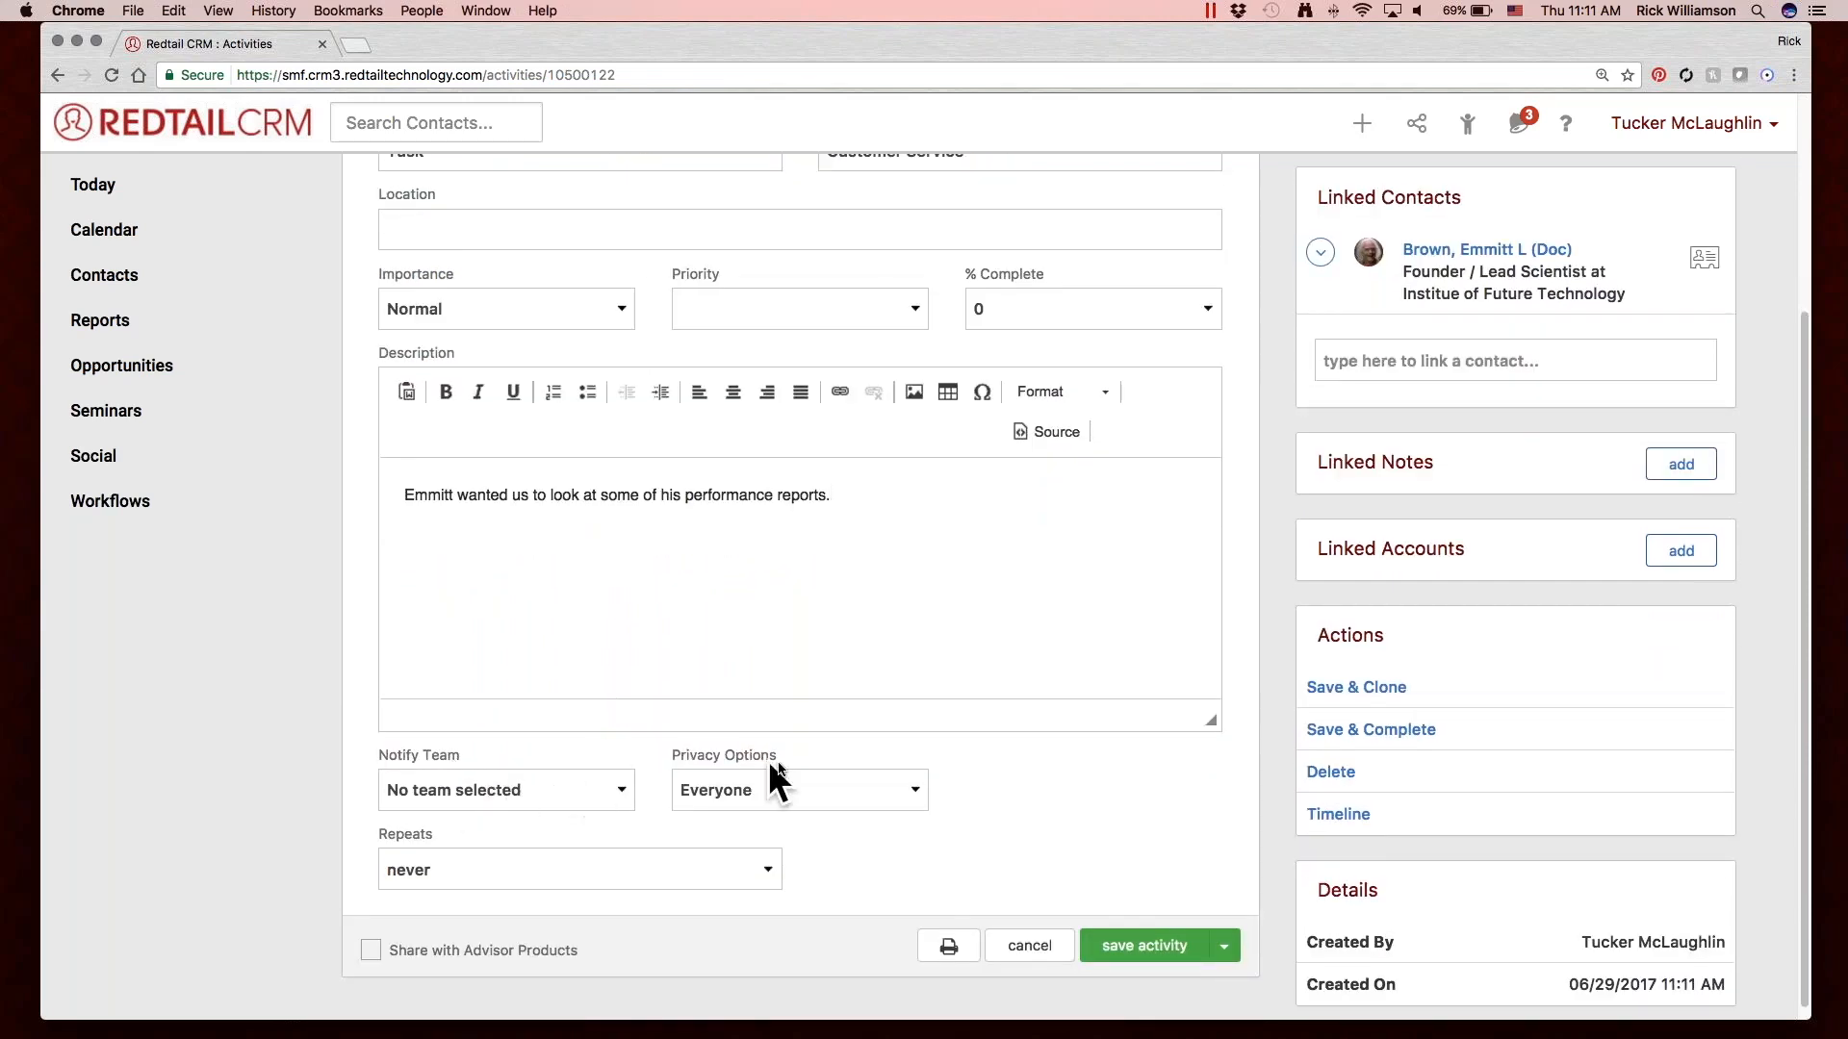
pyautogui.click(804, 784)
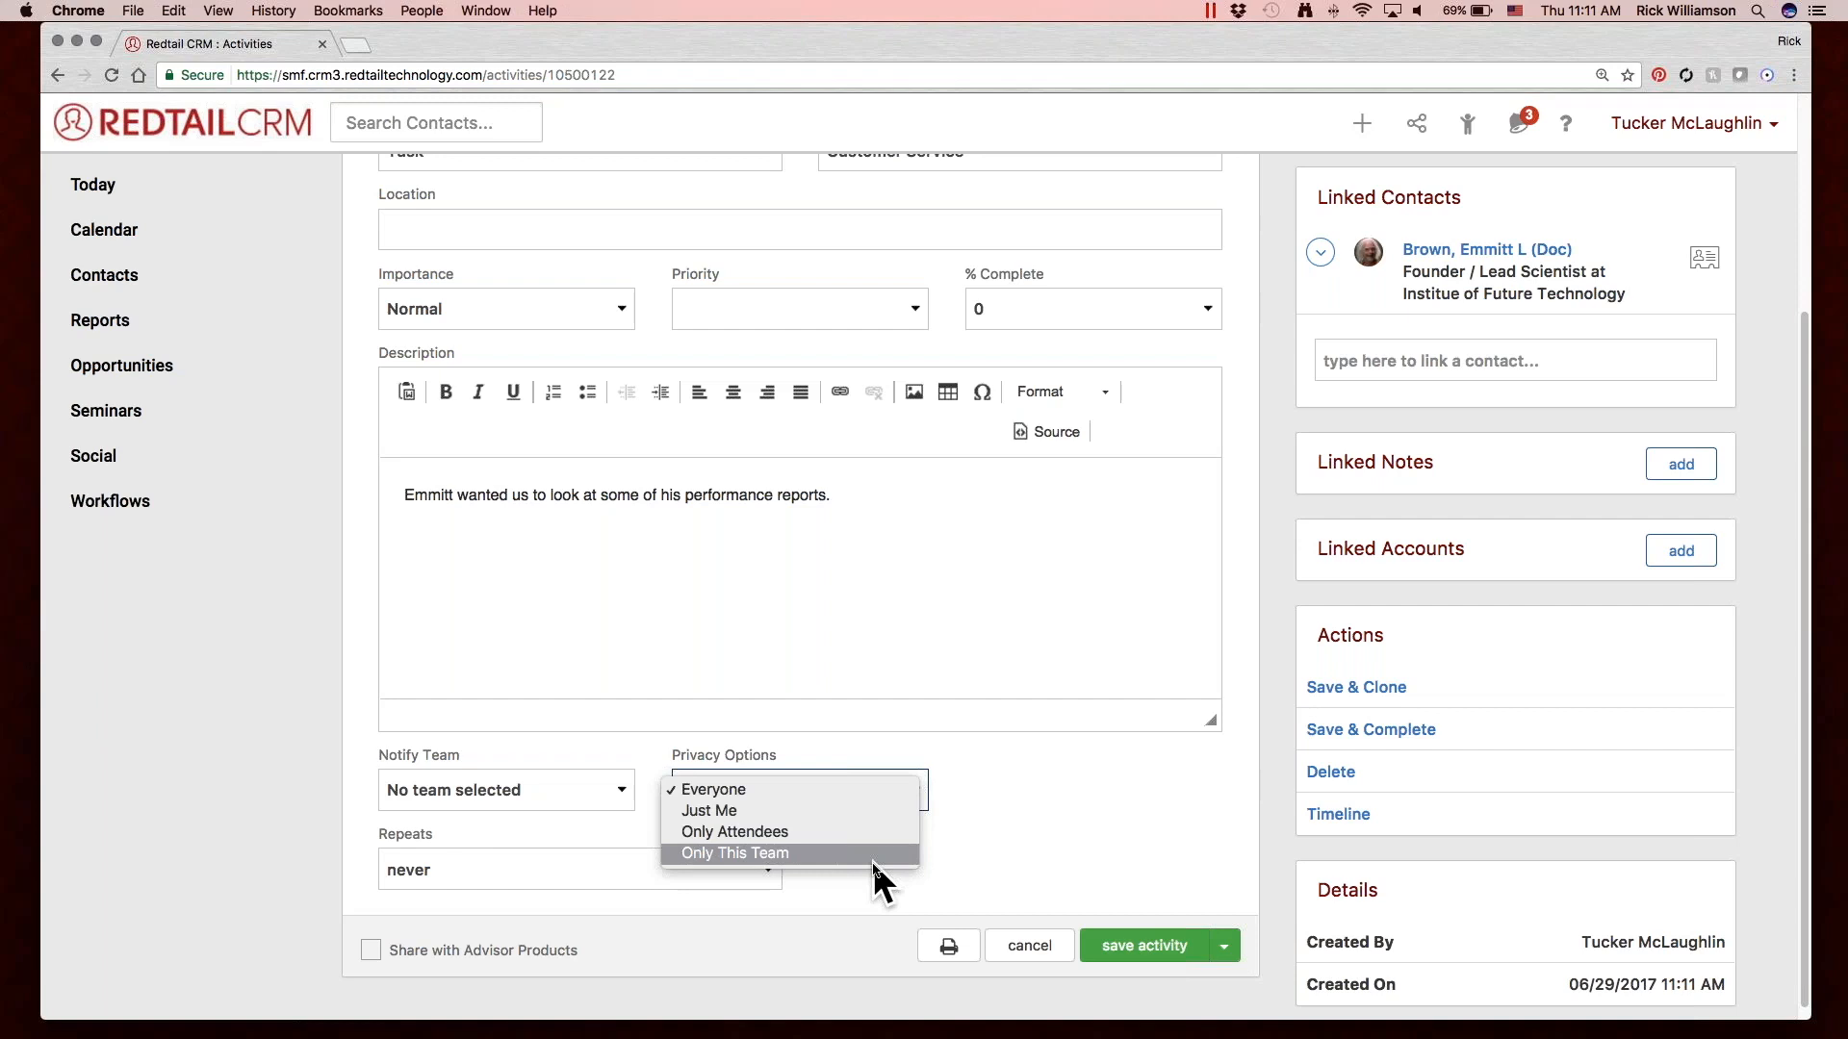
pyautogui.click(855, 808)
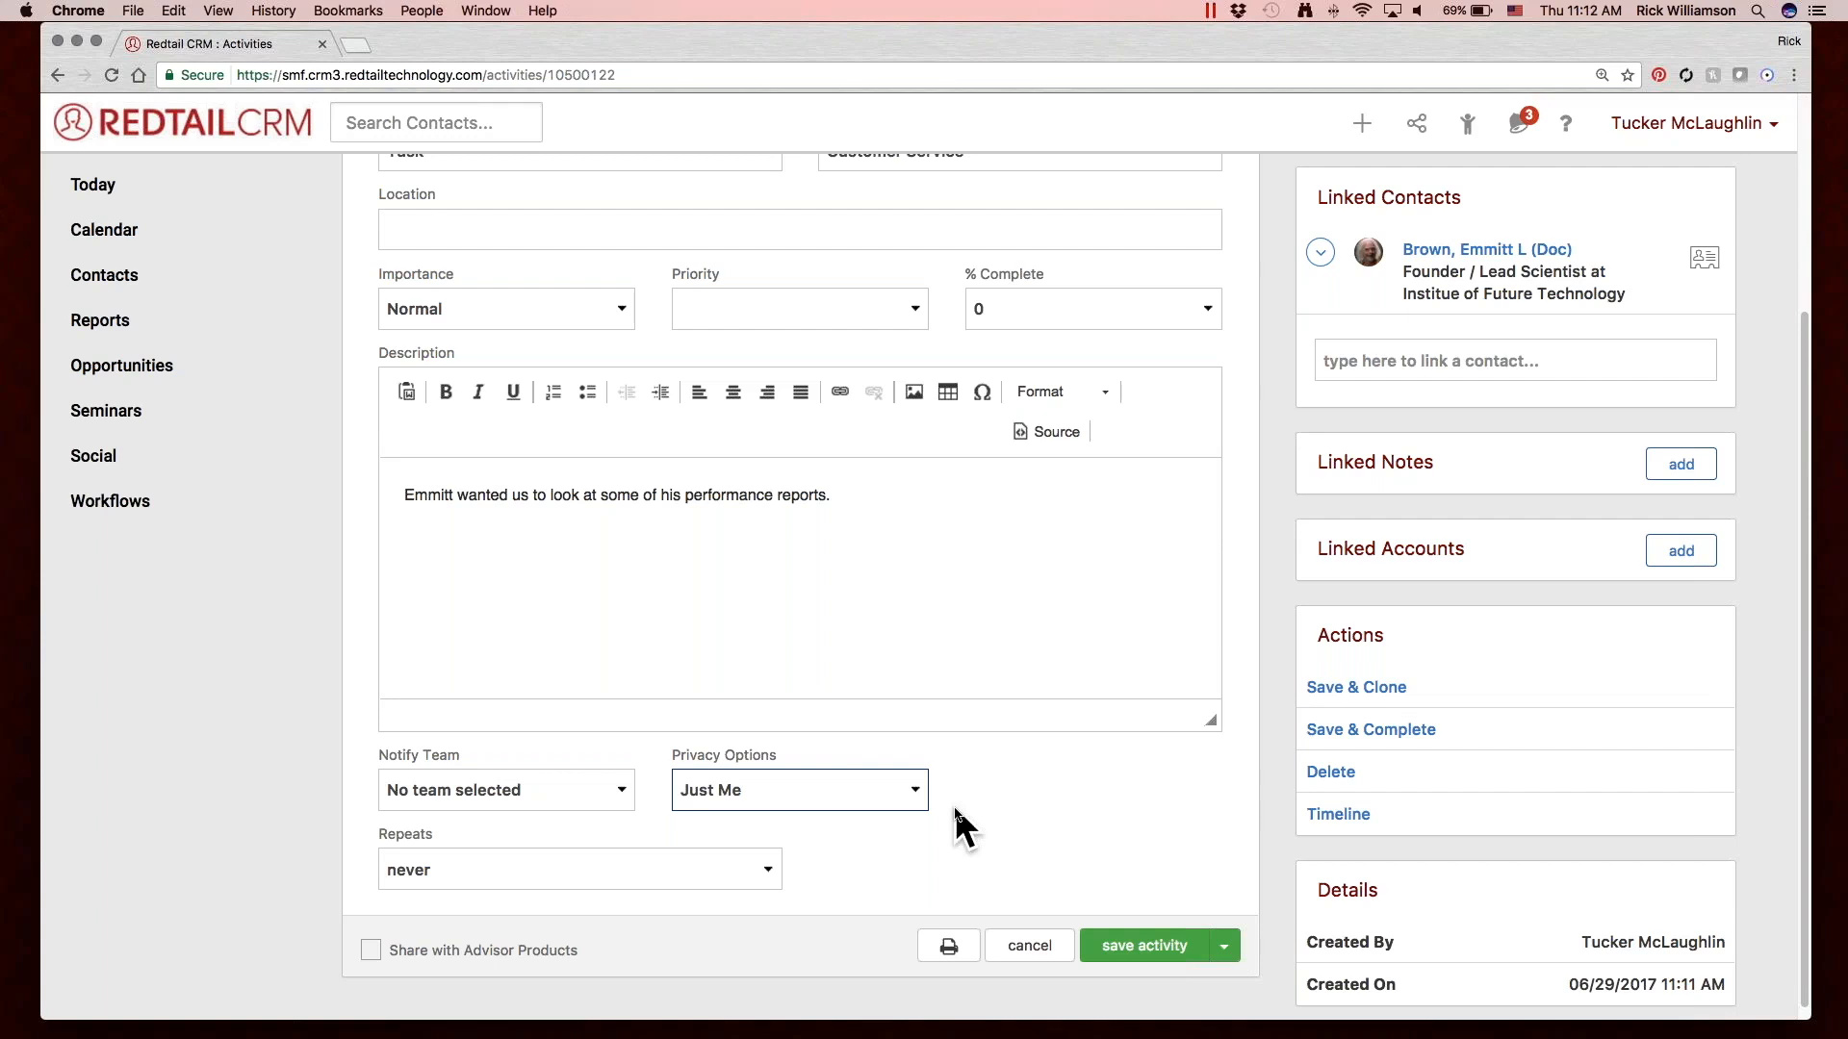
# Change the activity's privacy option to Only Attendees.
pyautogui.click(904, 790)
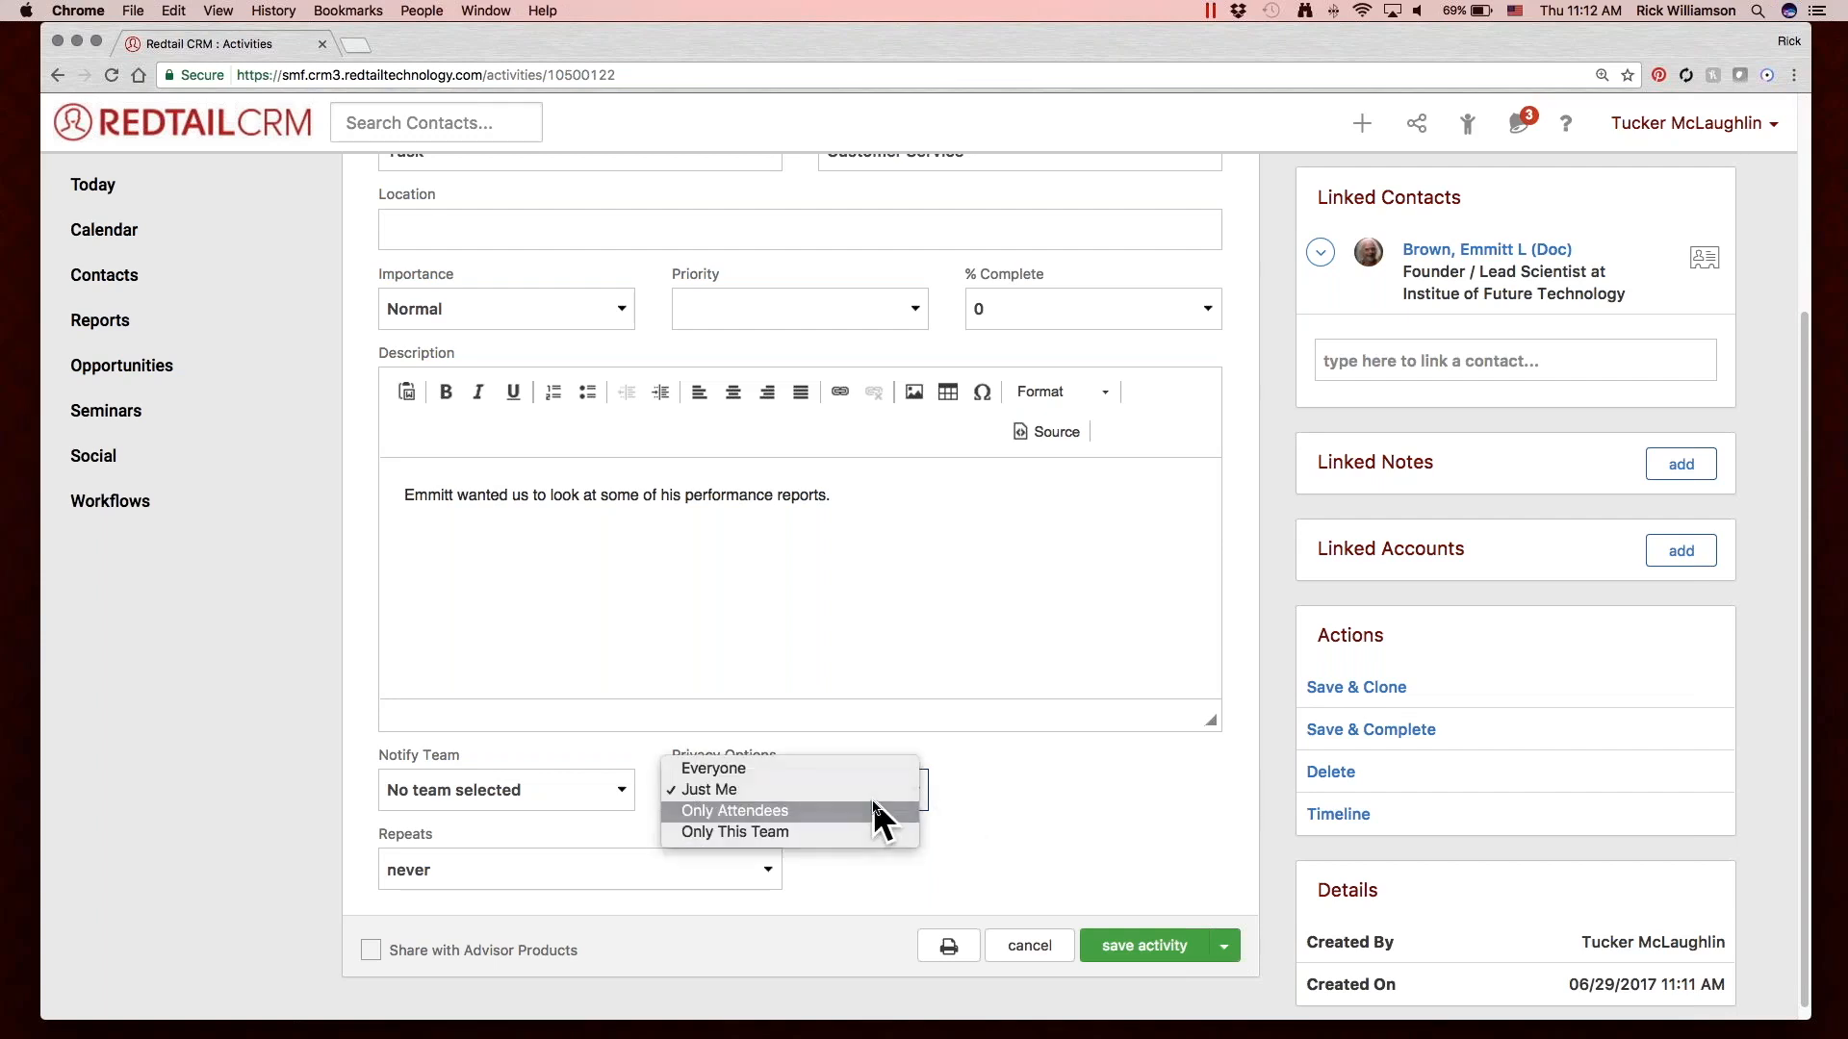
pyautogui.click(874, 810)
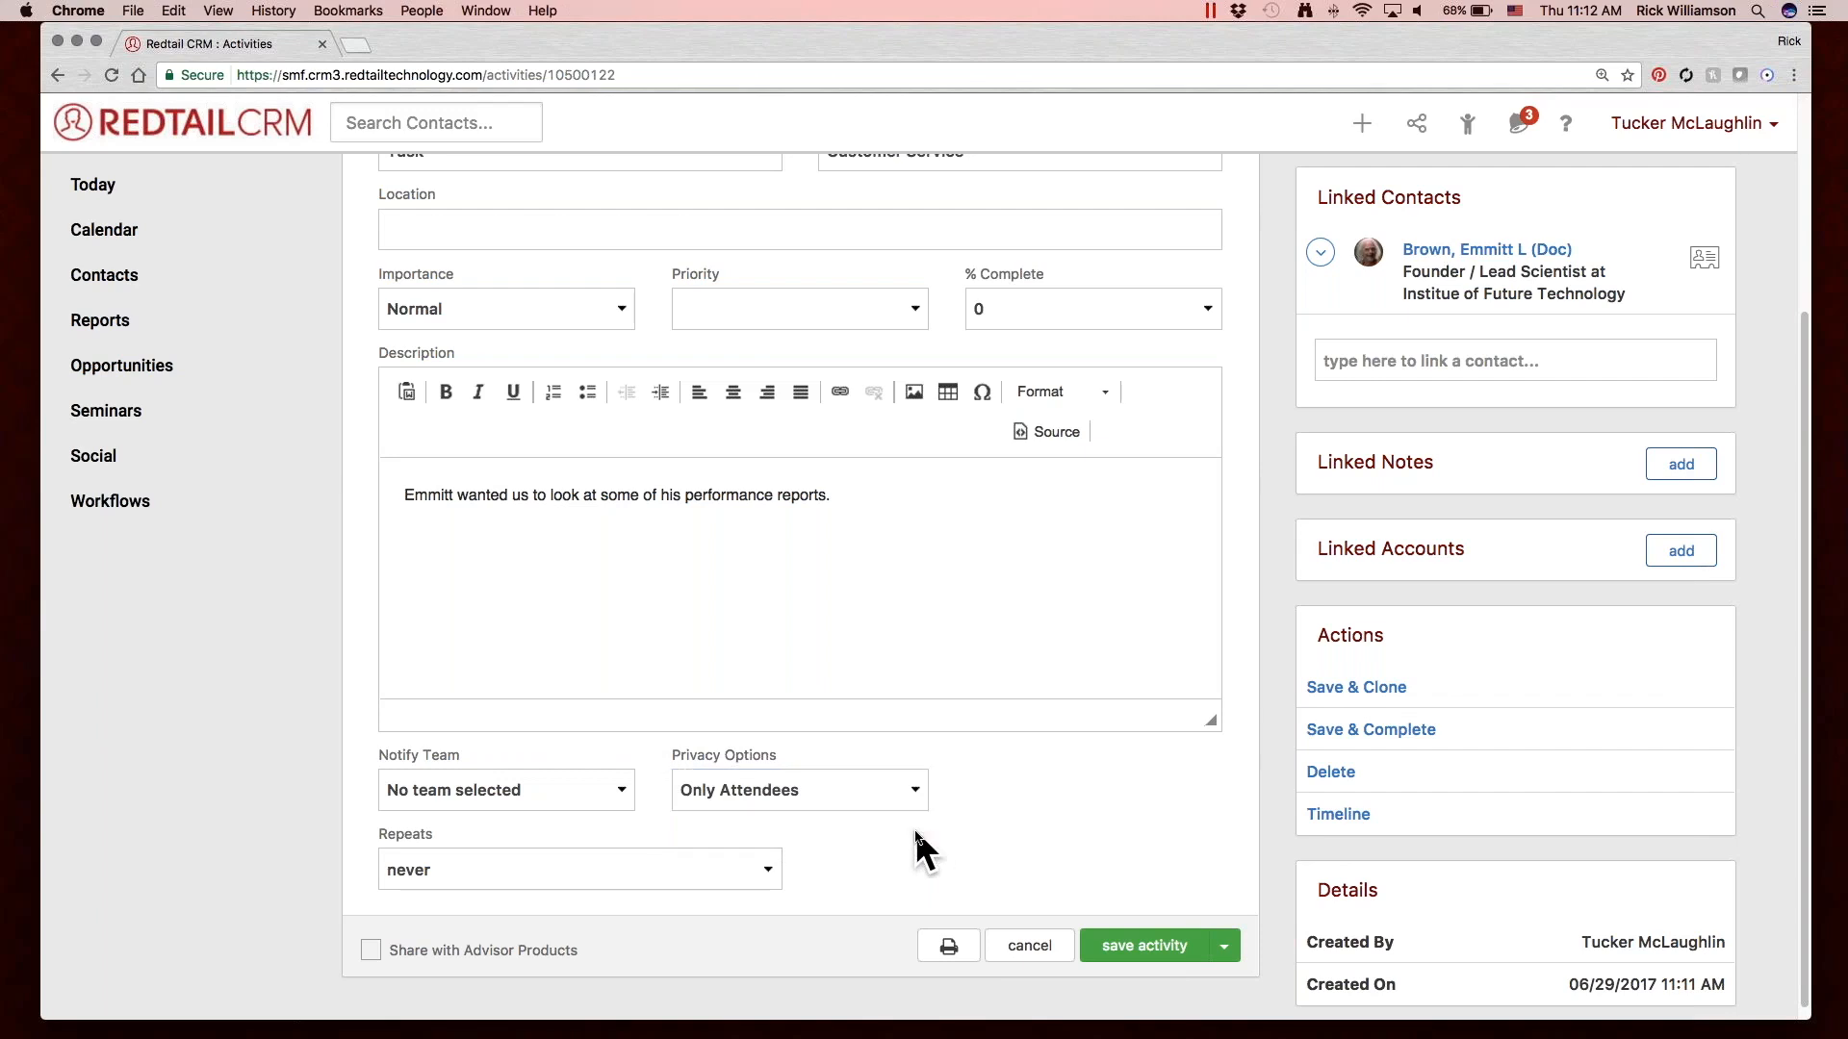
# Set the activity to repeat monthly, at an interval of every 3 months.
pyautogui.click(739, 869)
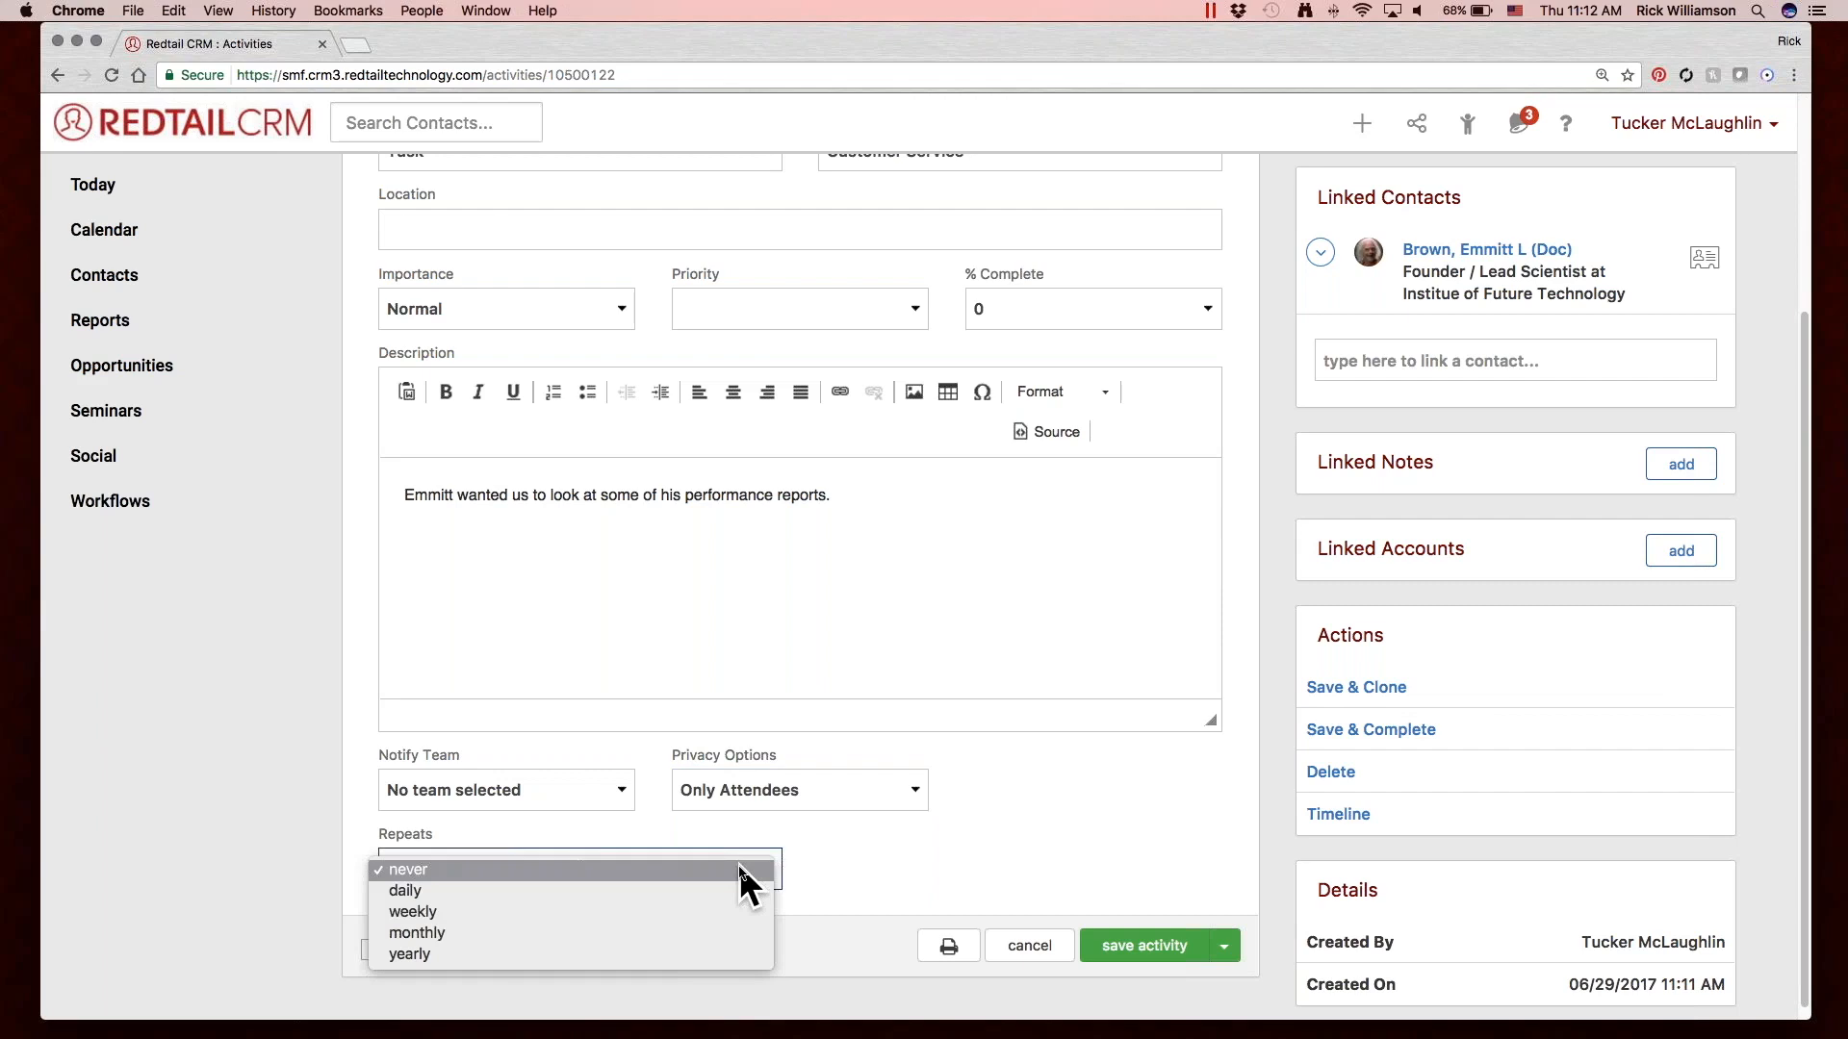
pyautogui.click(700, 936)
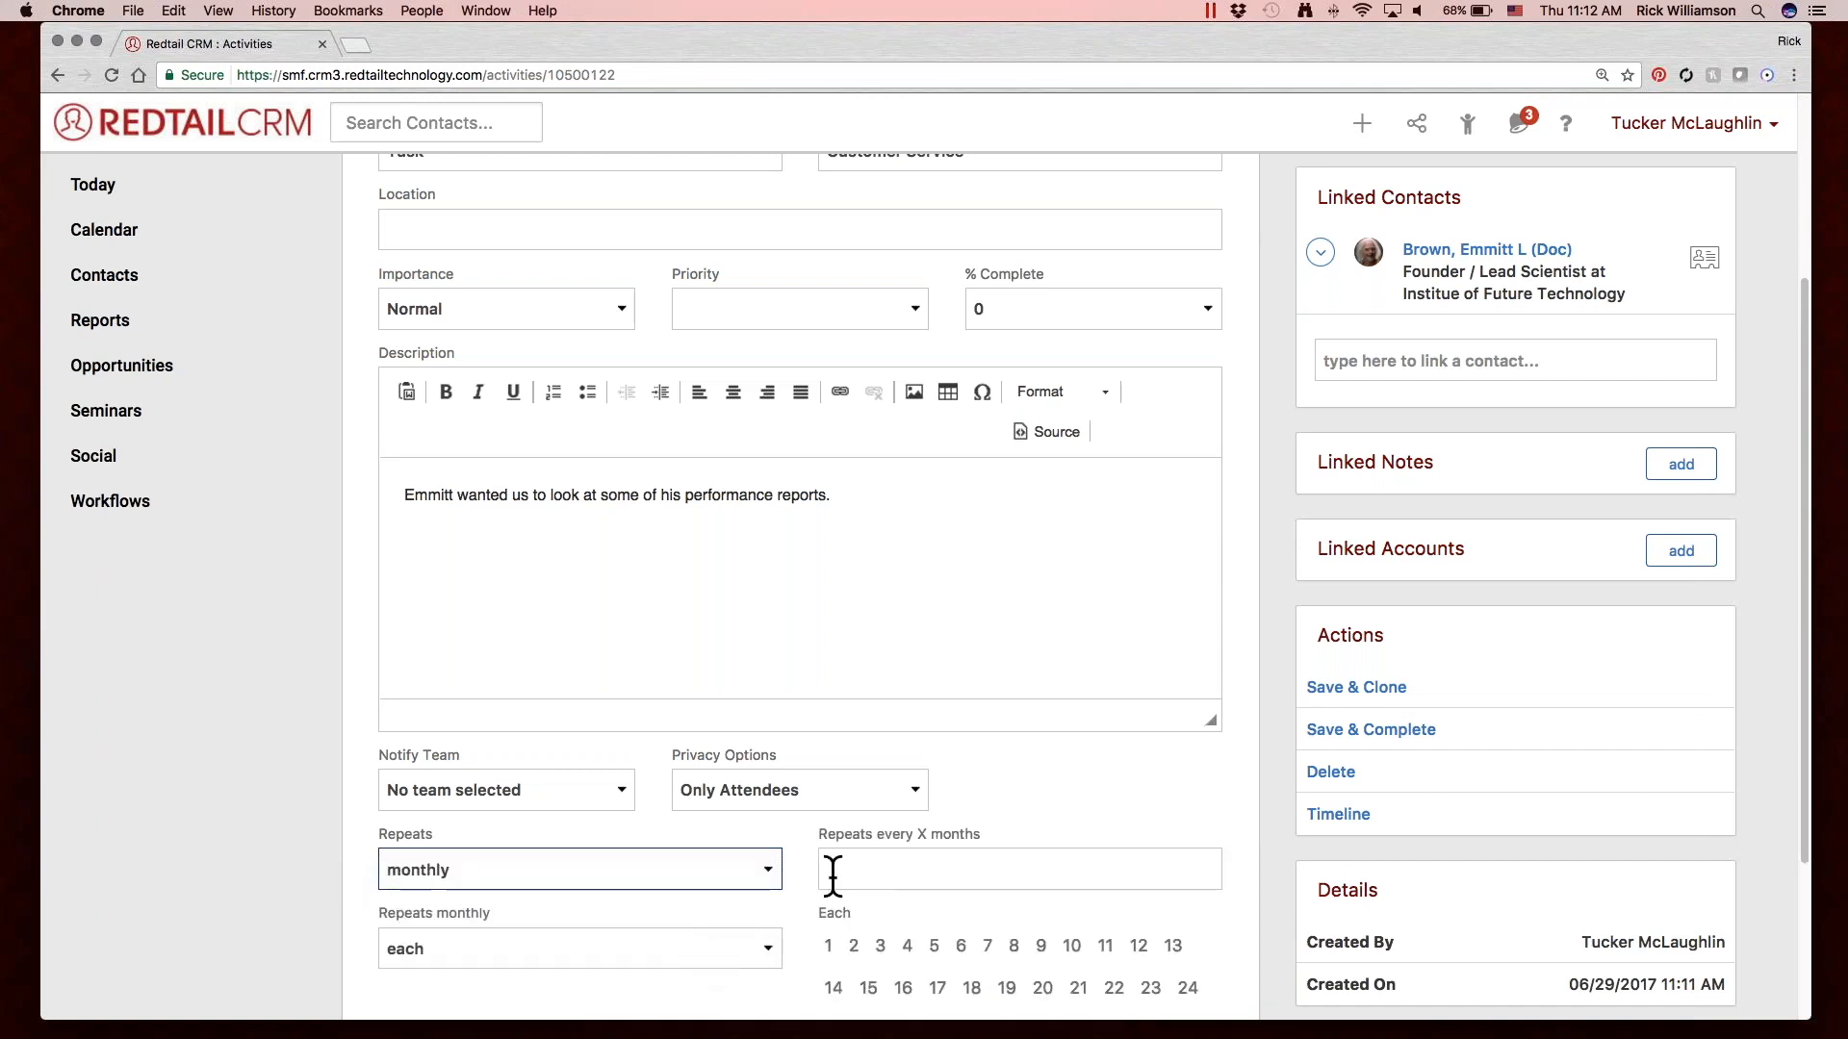
pyautogui.click(928, 870)
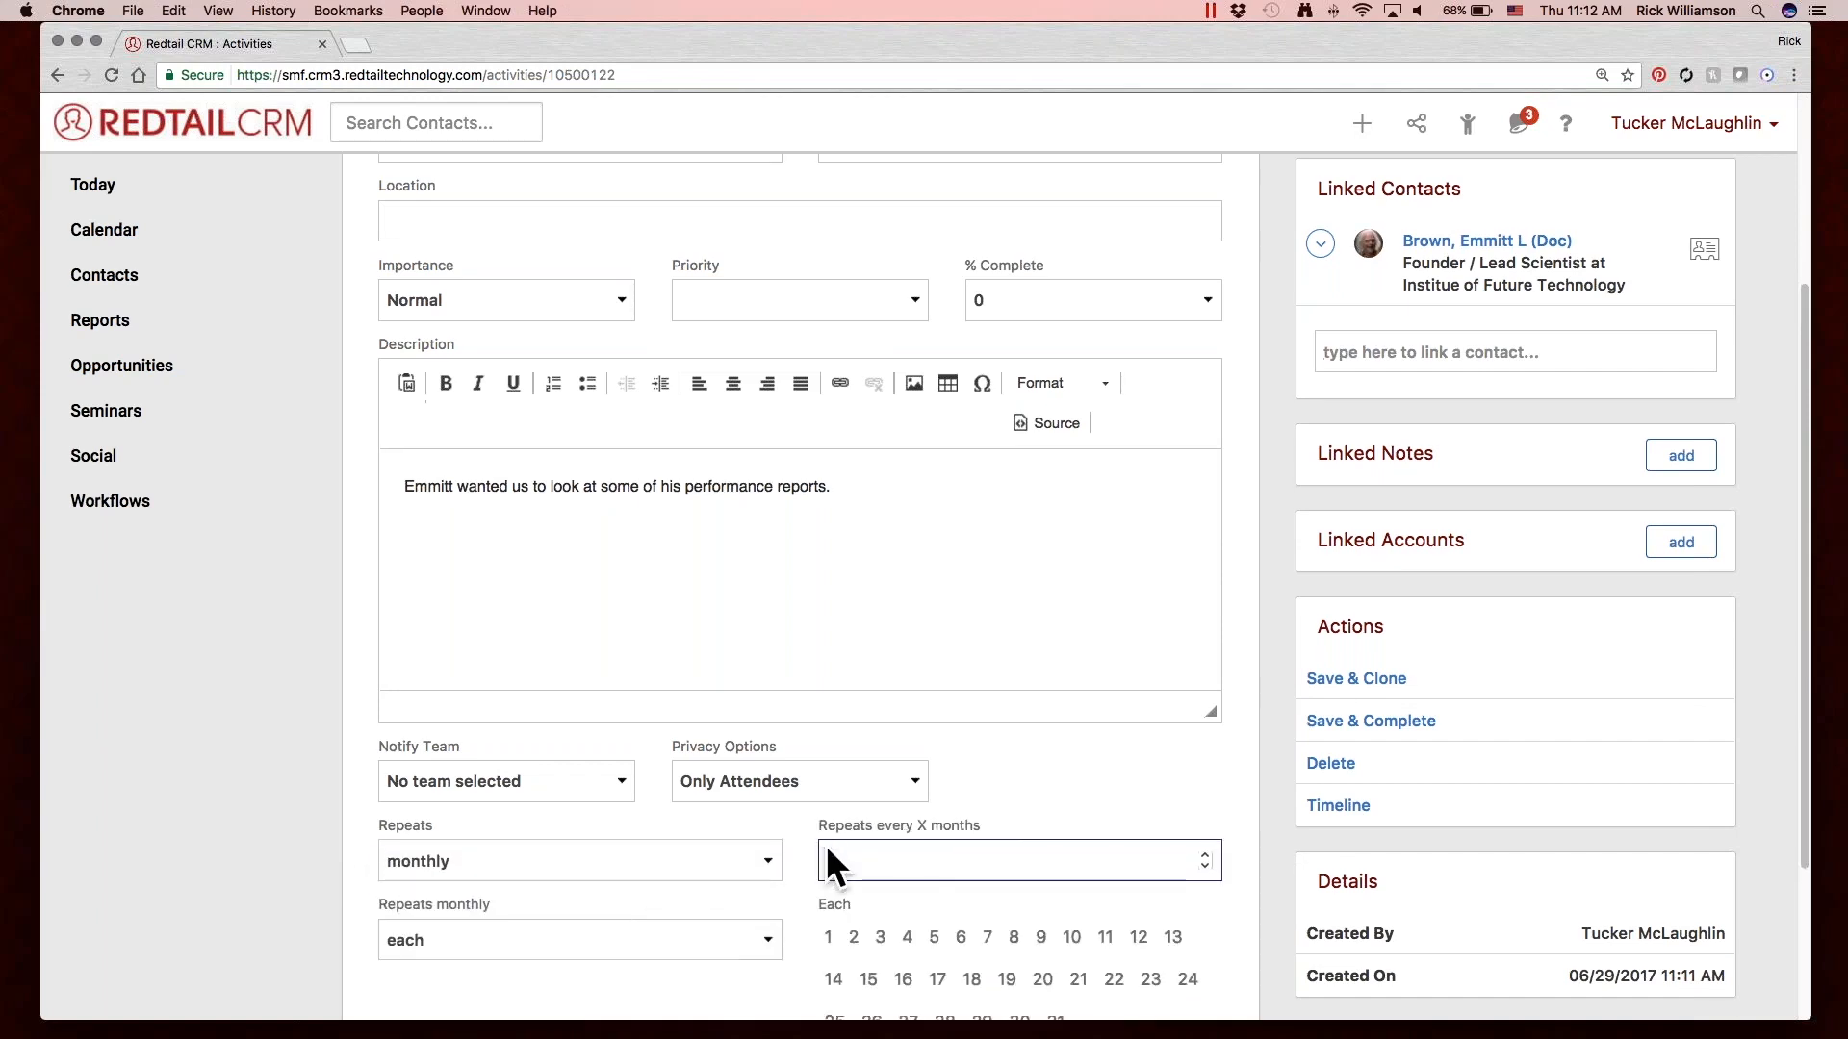
pyautogui.scroll(-3, 829, 858)
pyautogui.write('3')
pyautogui.click(764, 808)
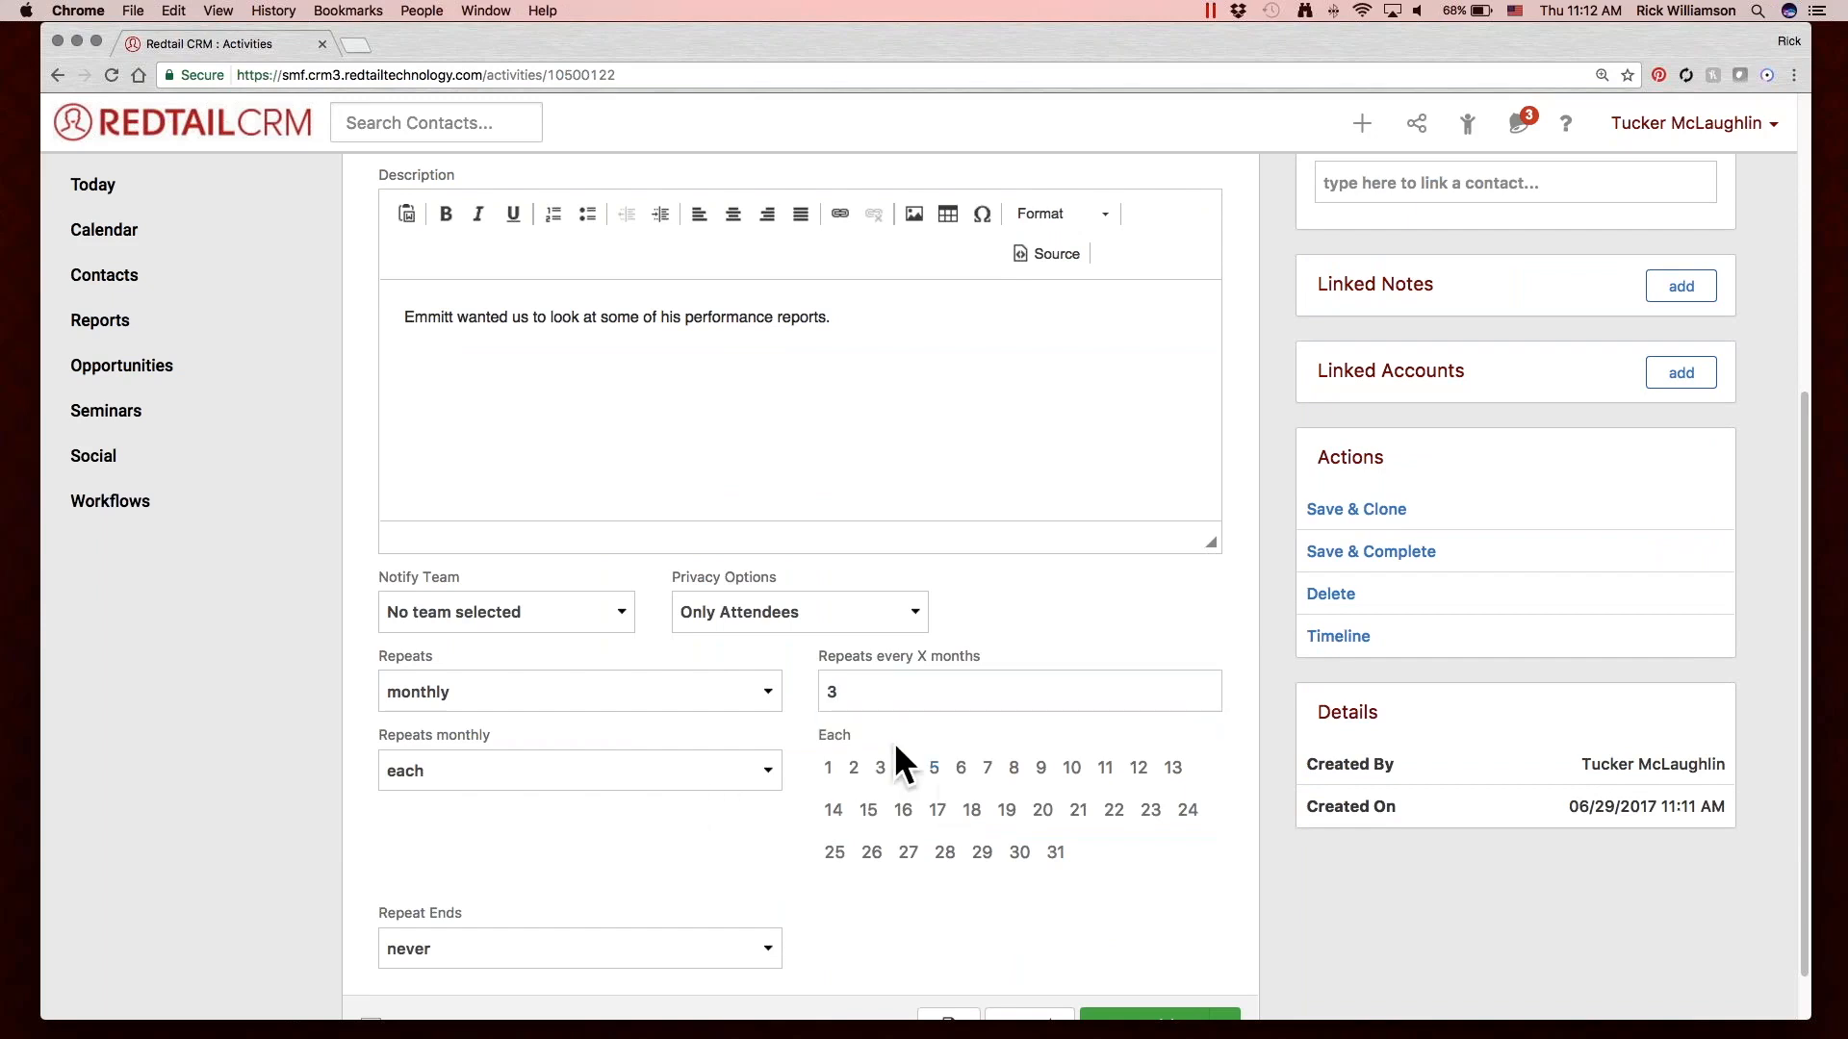
# Try the monthly repetition on days 5, 18, 28 and 15 of the month, and switch its pattern from each to on.
pyautogui.click(755, 772)
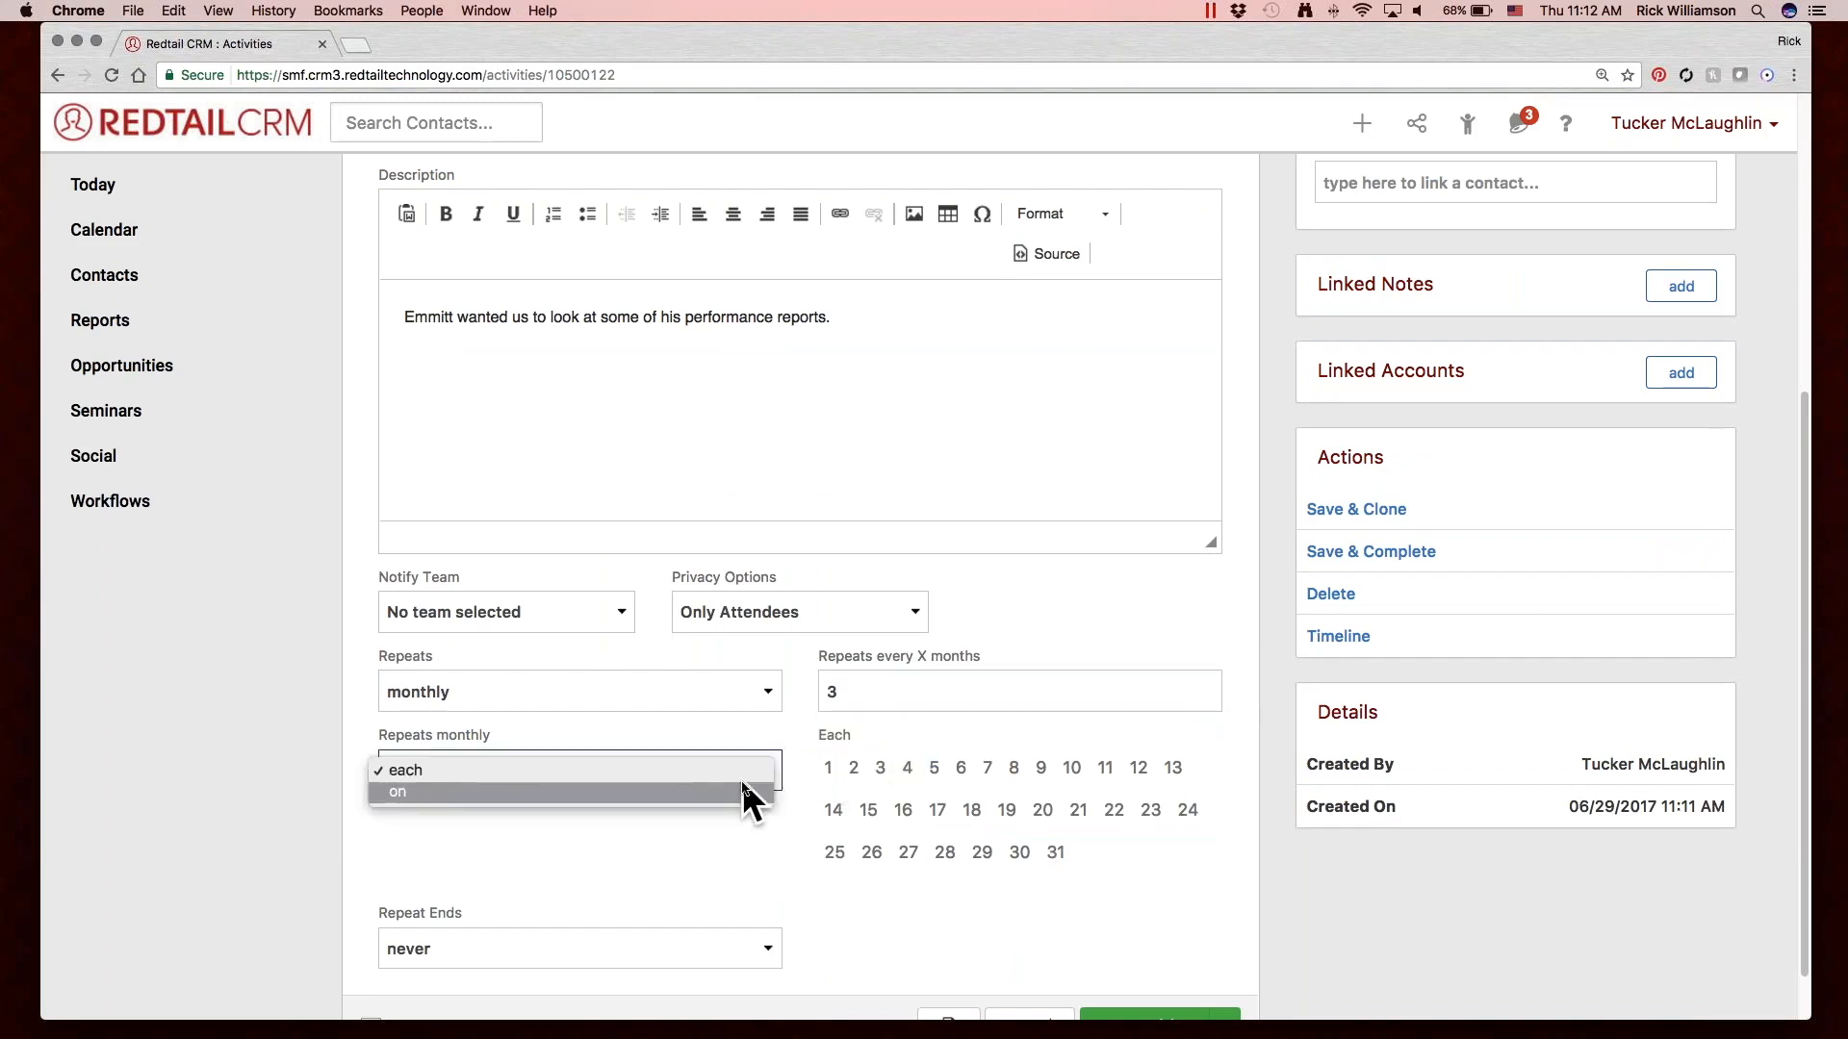
pyautogui.click(706, 816)
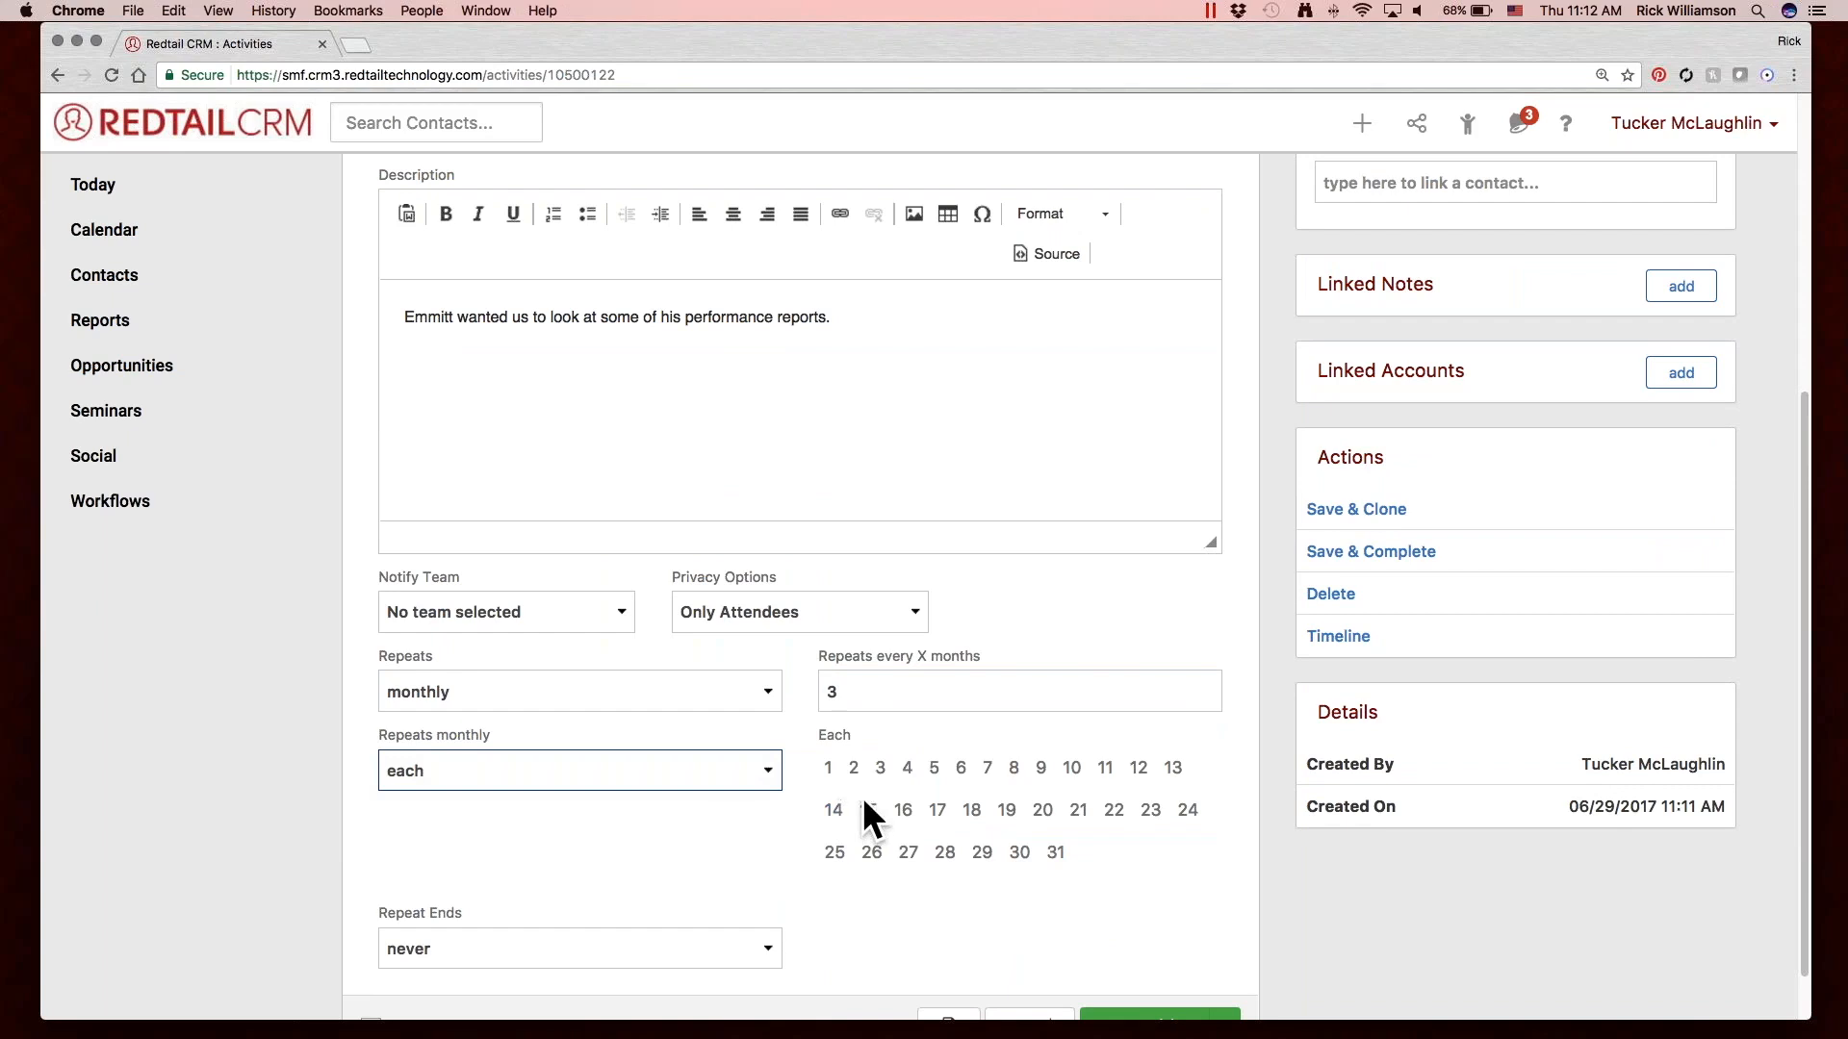
pyautogui.click(931, 767)
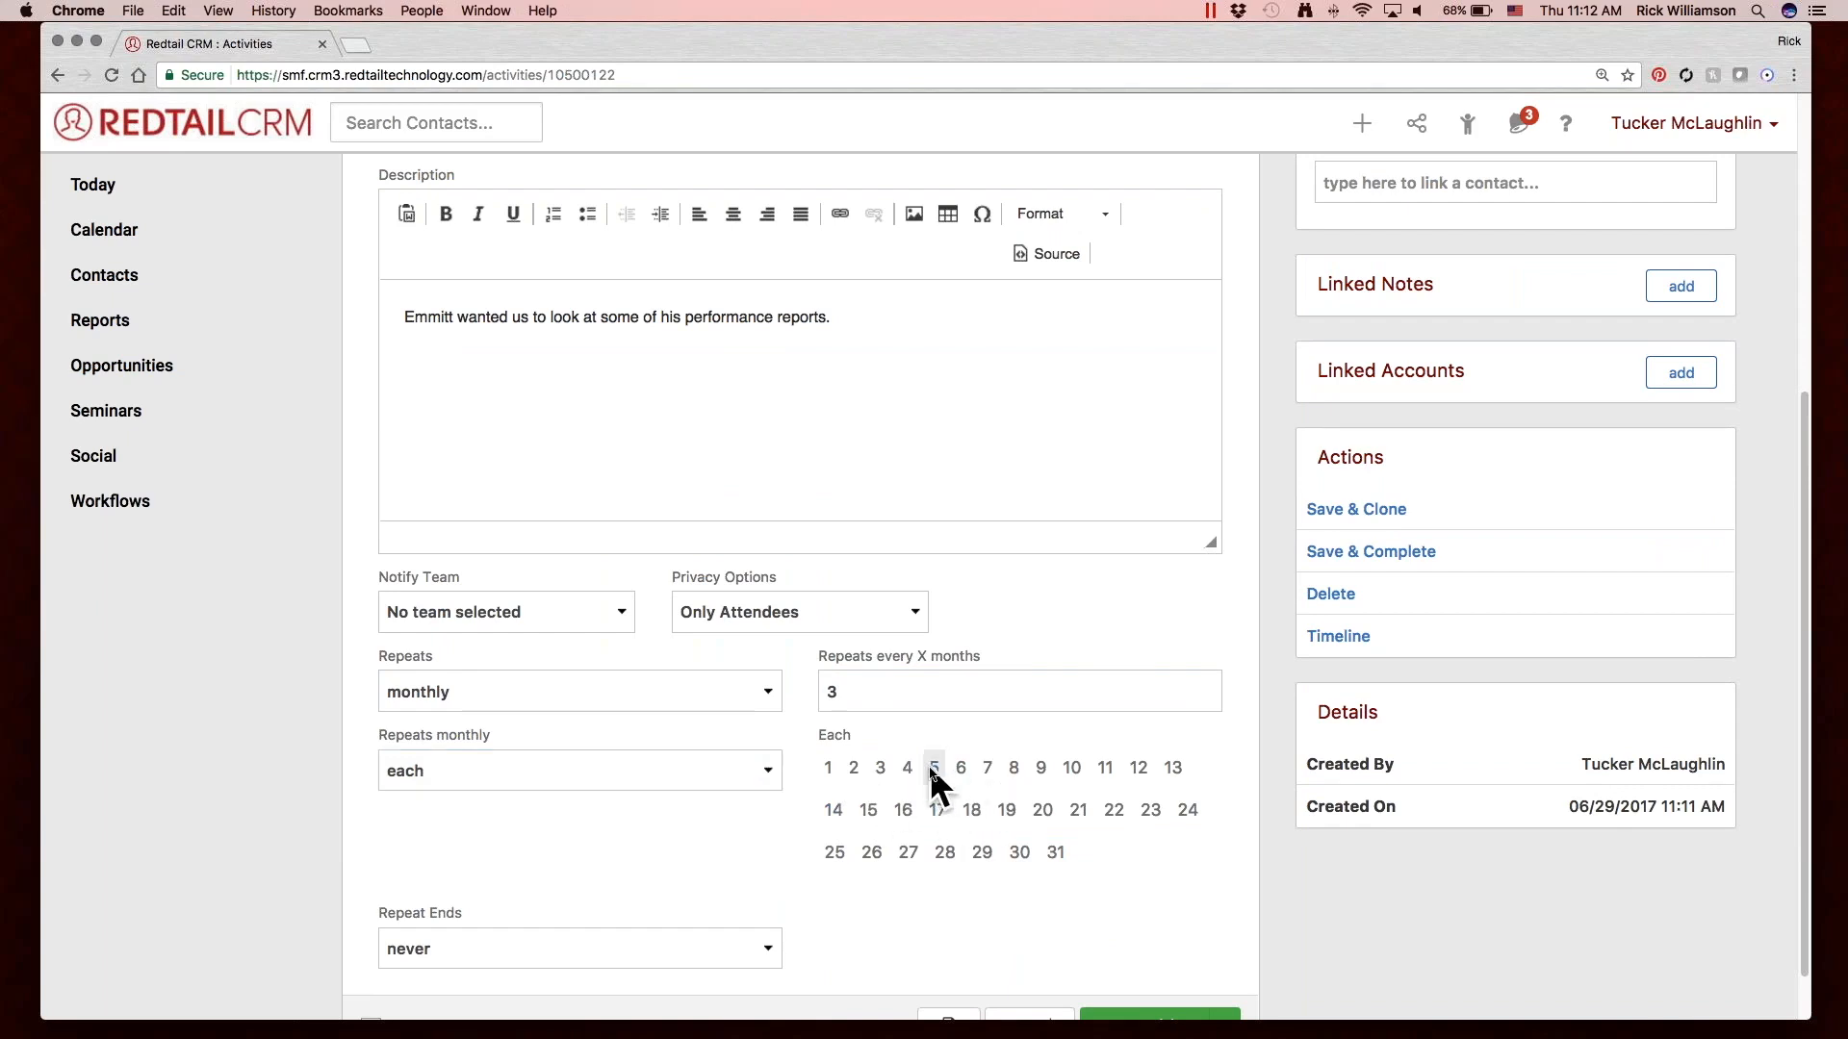
pyautogui.click(944, 852)
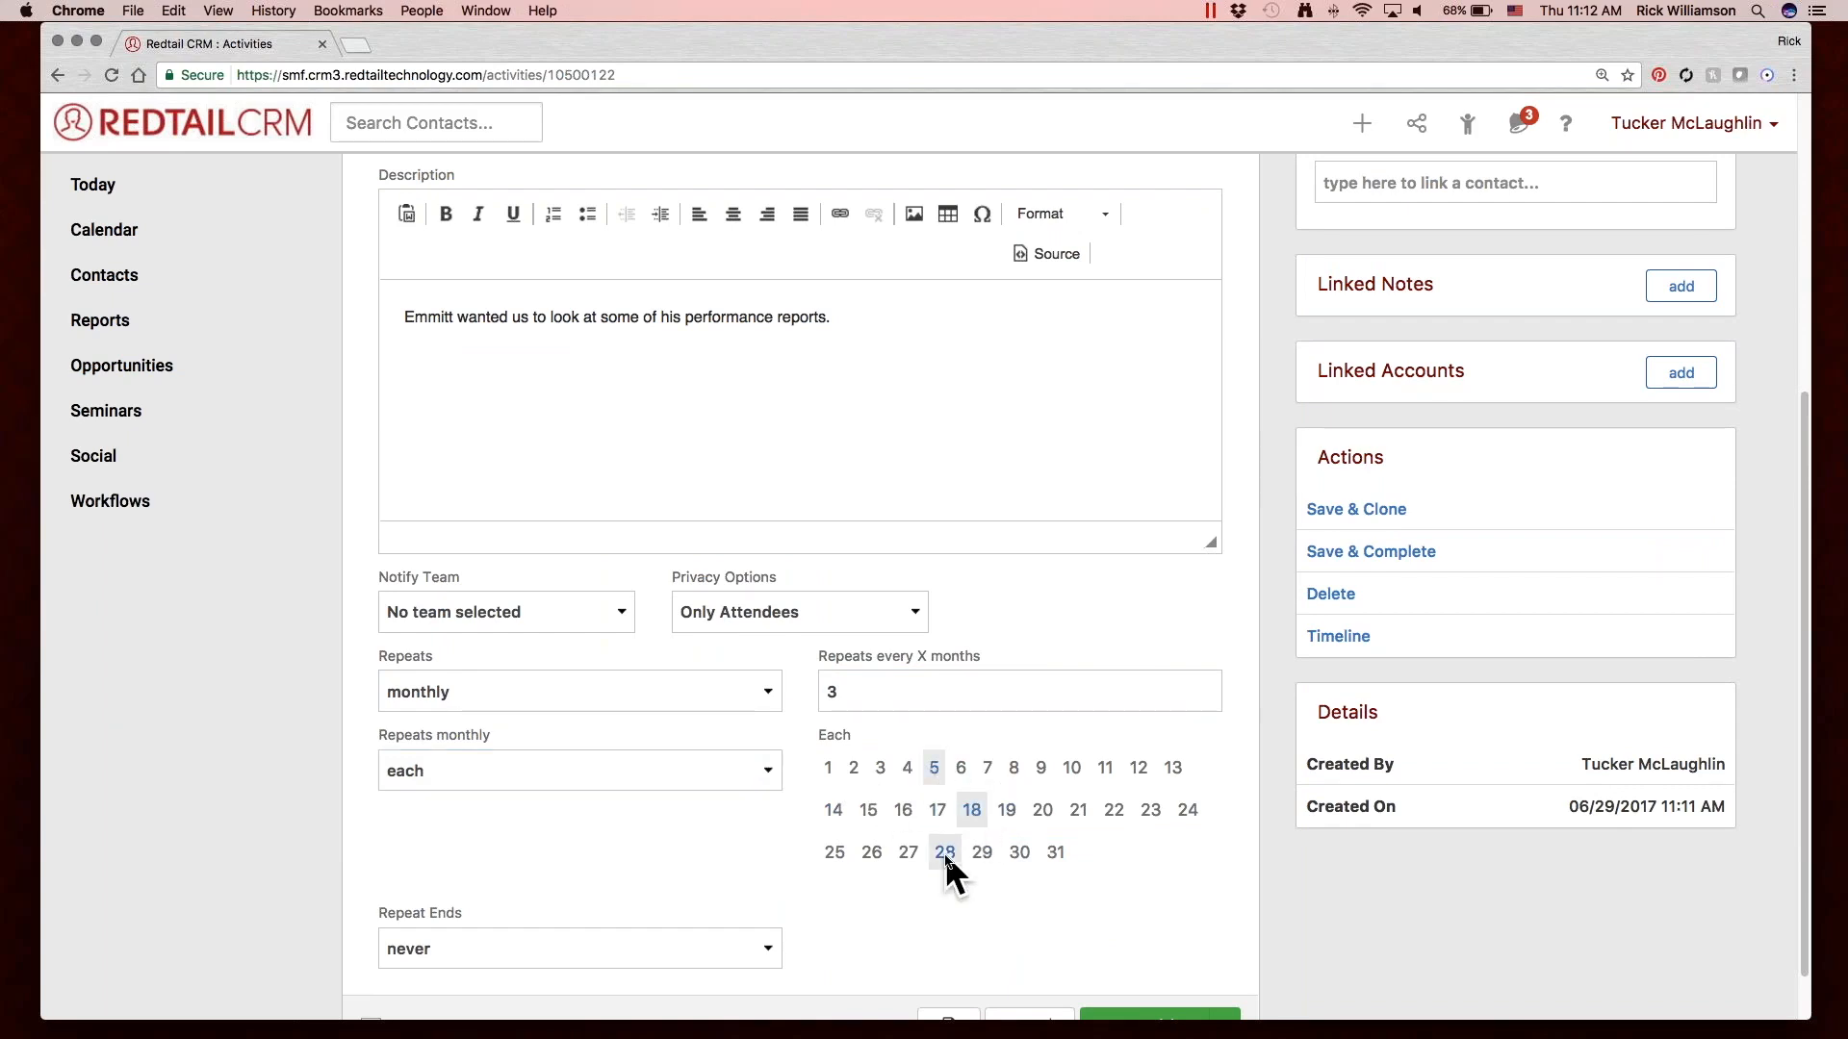
pyautogui.click(945, 851)
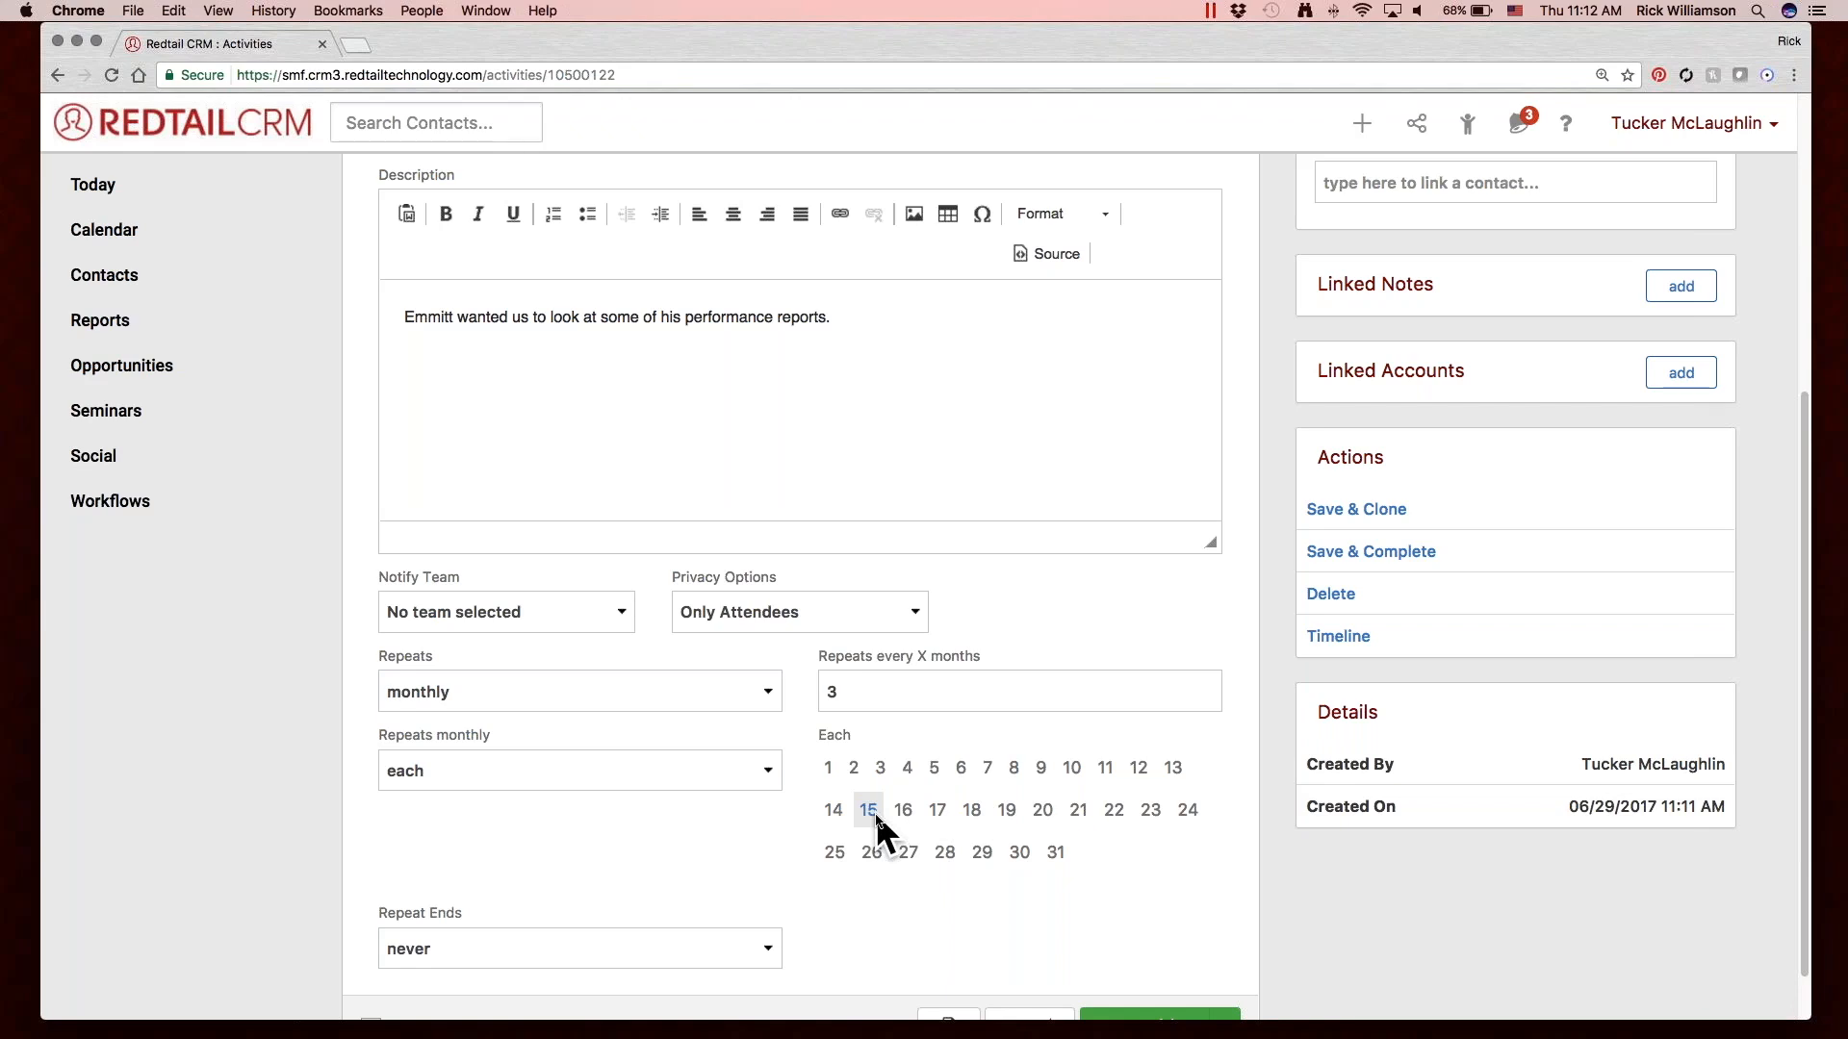
pyautogui.click(724, 774)
pyautogui.click(714, 791)
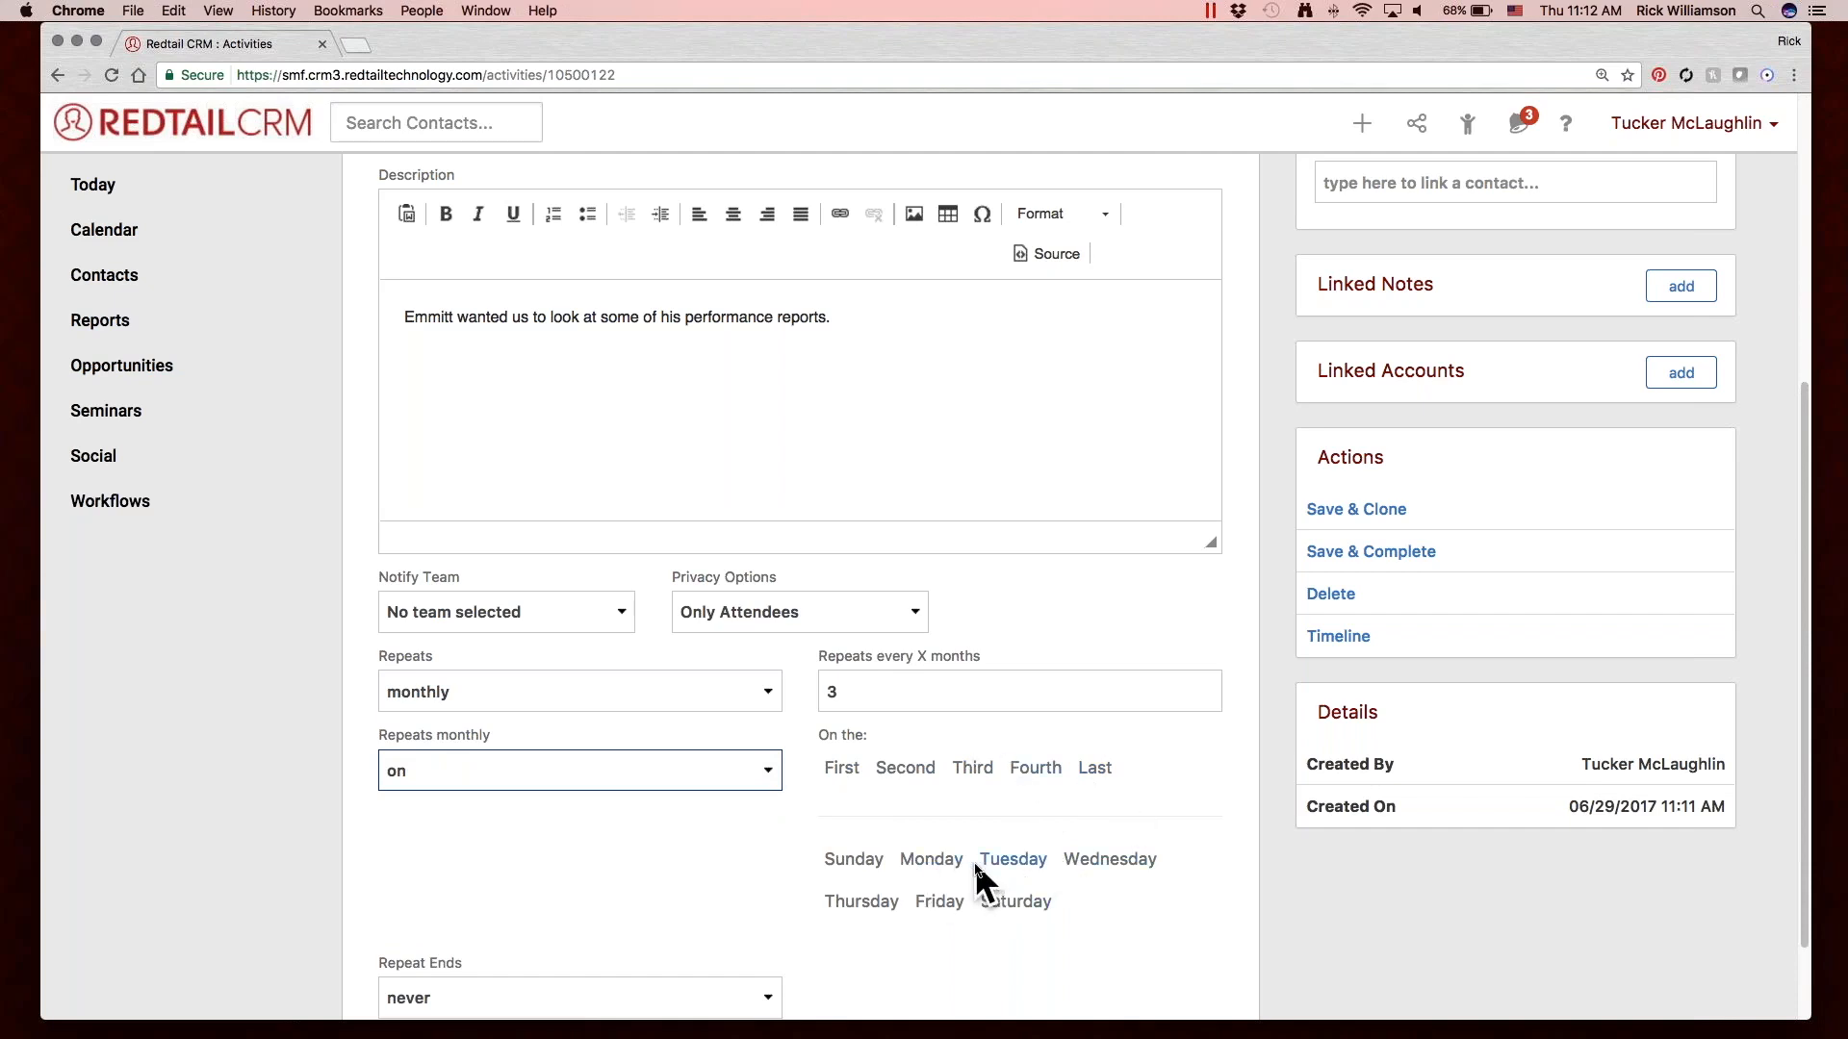
# Move the activity's start date to 07/05/2017.
pyautogui.scroll(5, 974, 863)
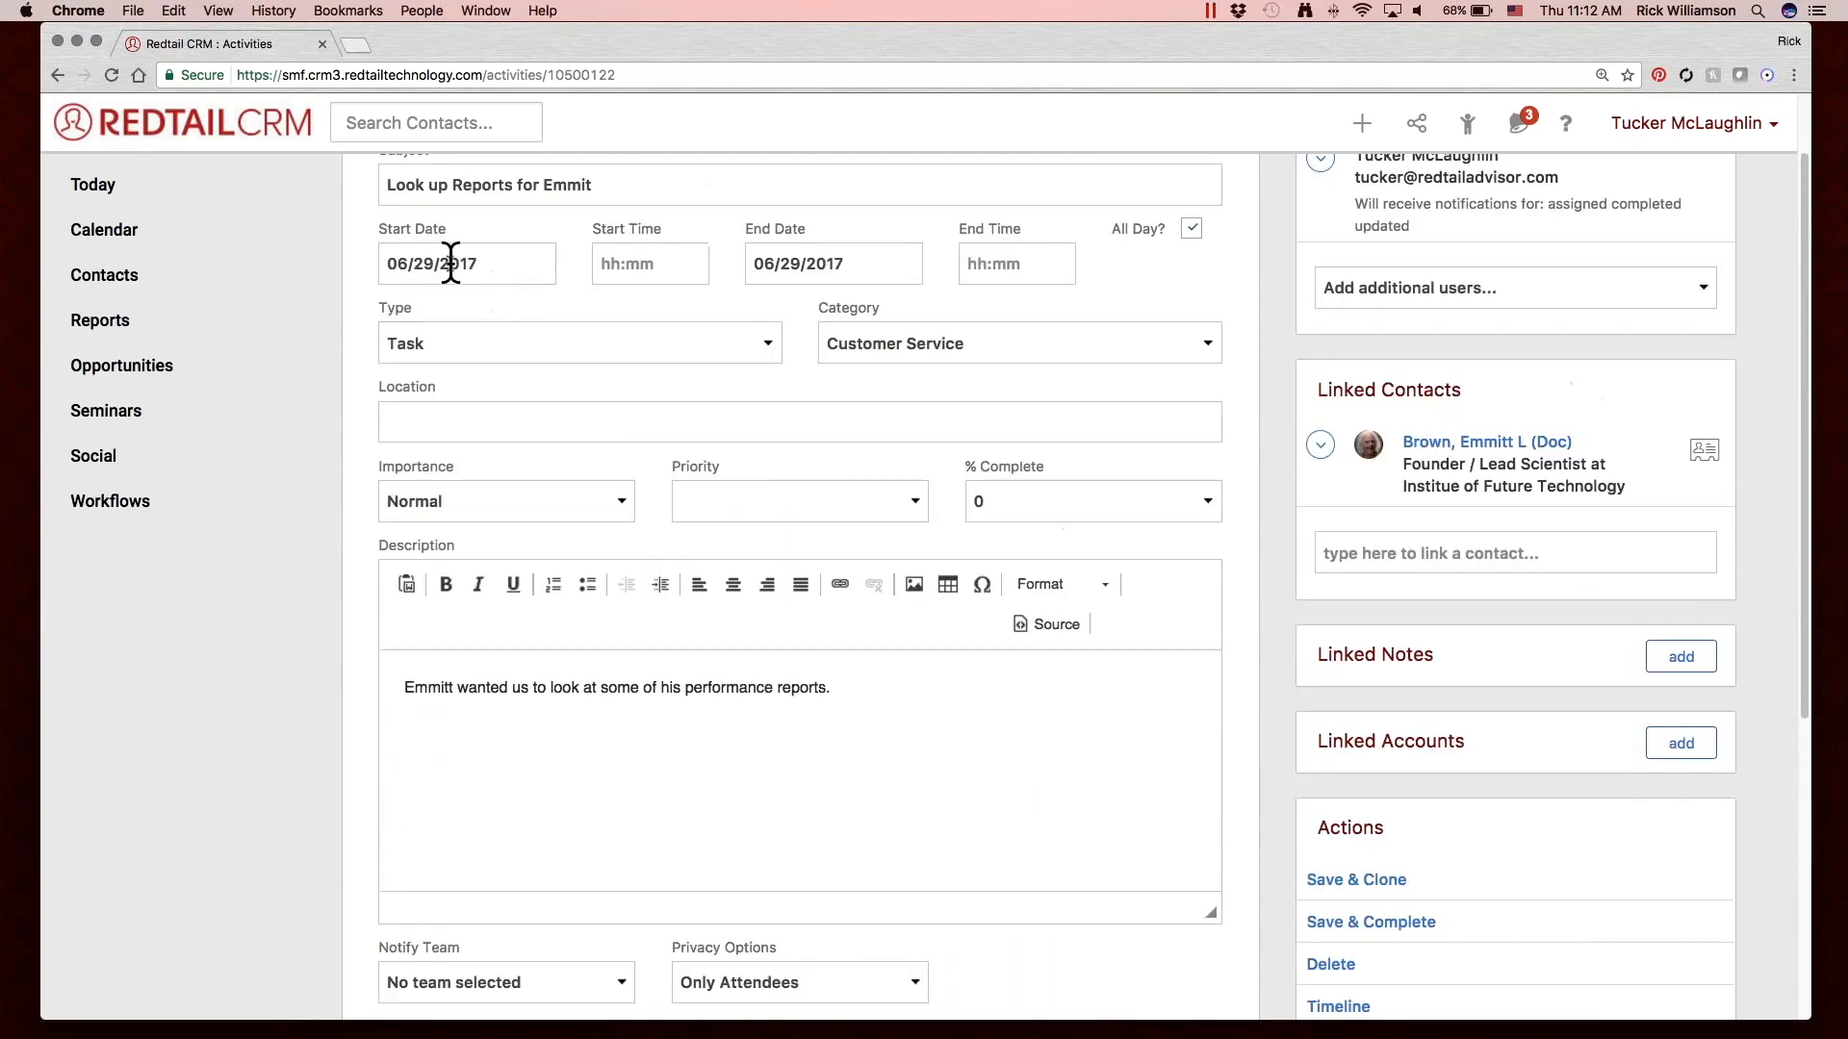
pyautogui.click(450, 263)
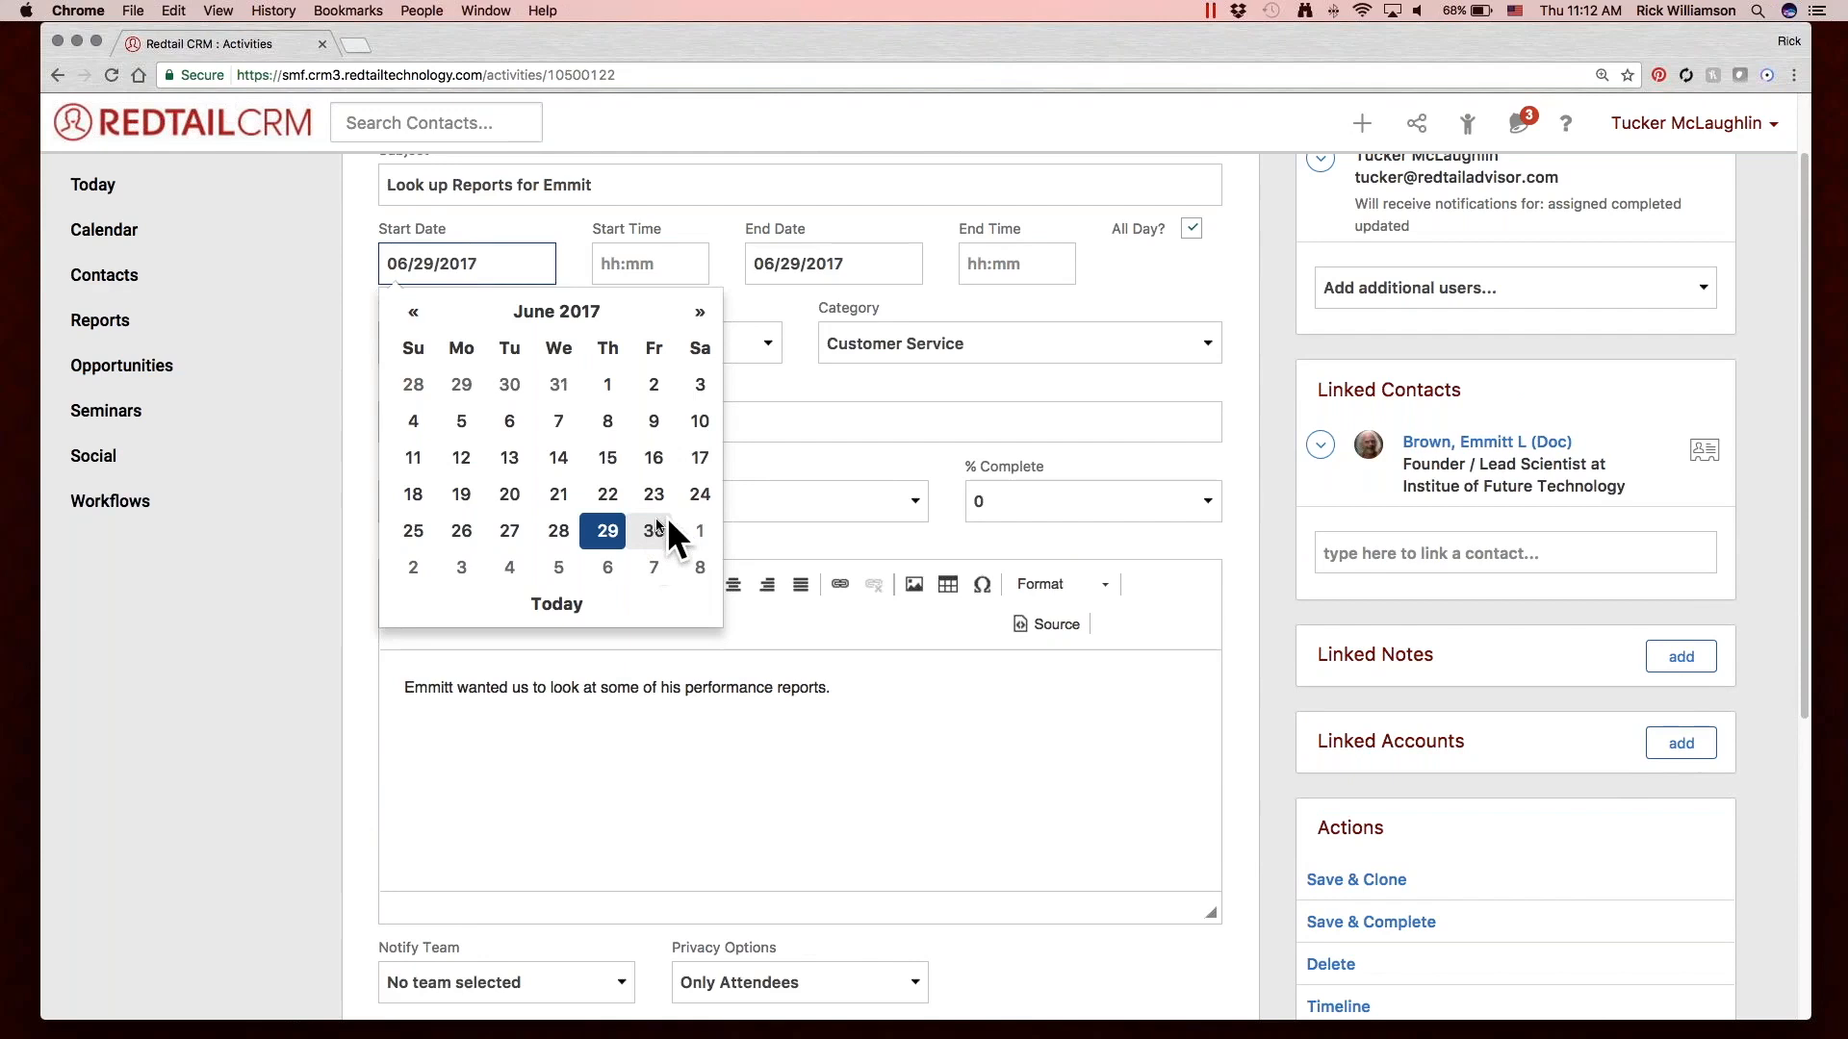
pyautogui.click(555, 568)
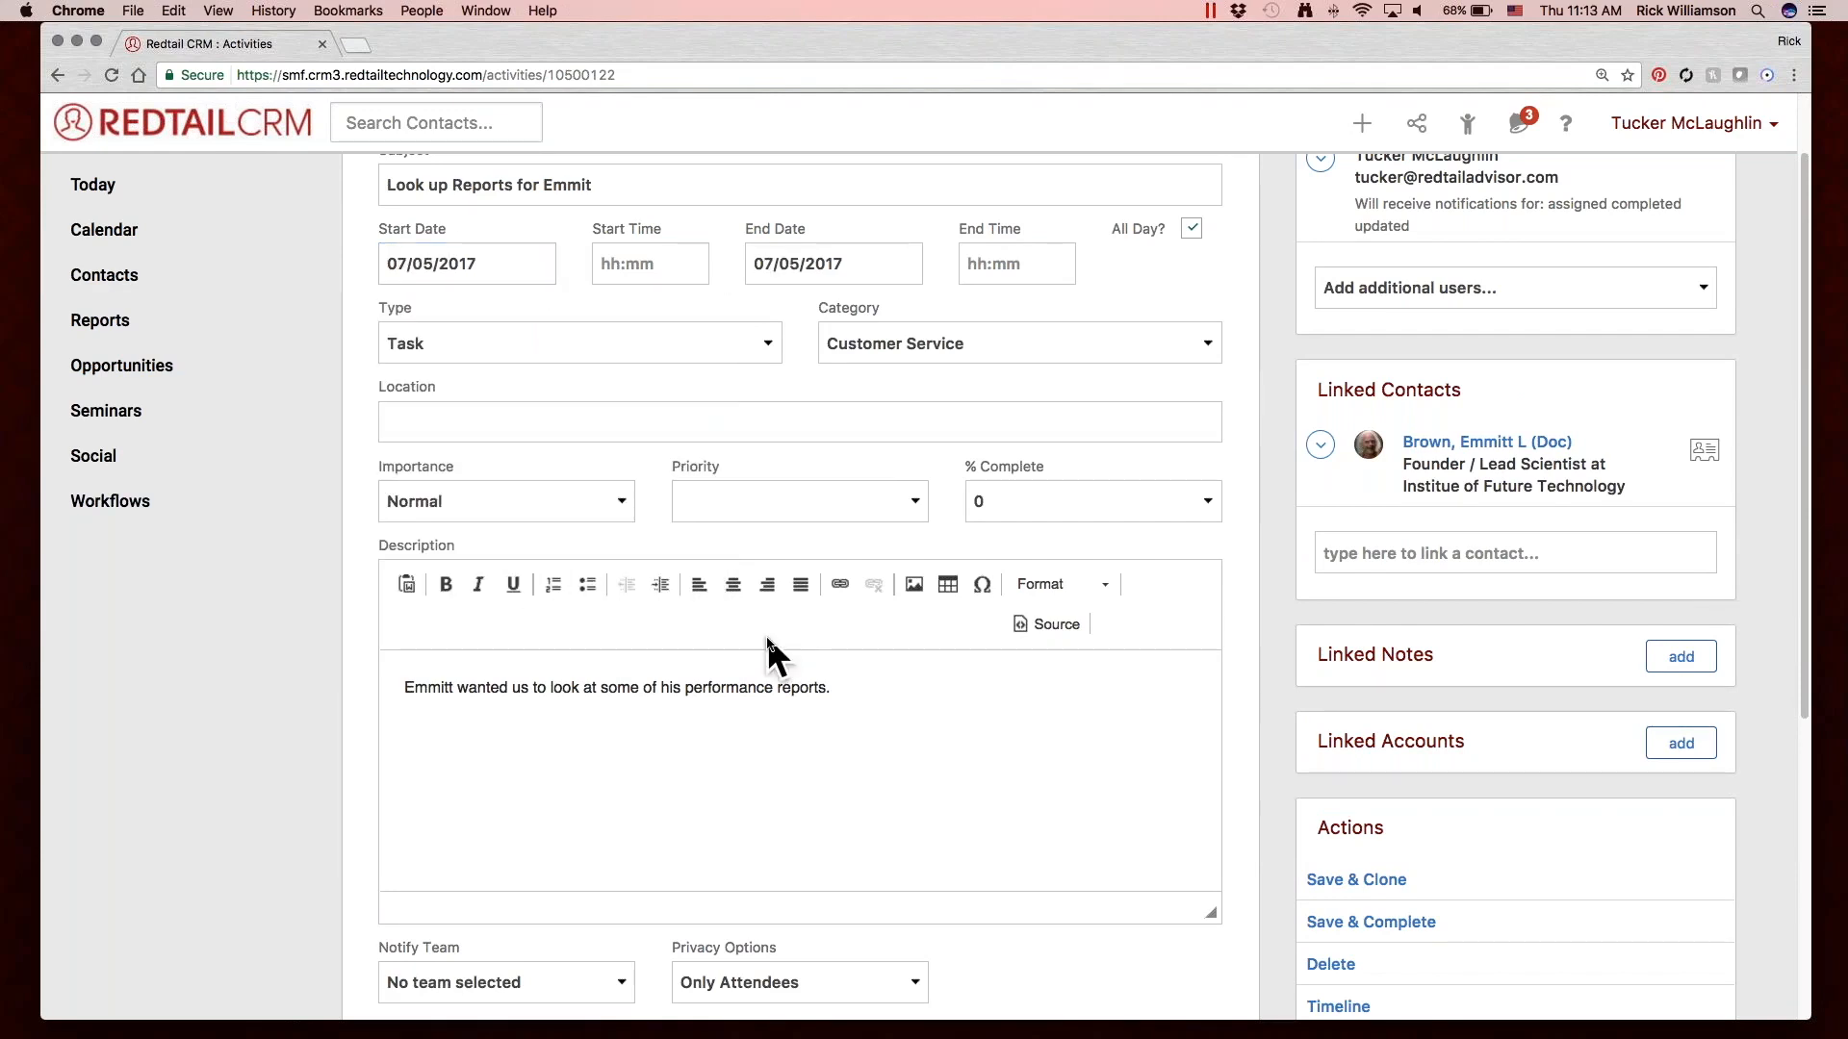
# Set the monthly repetition to fall on the First Wednesday.
pyautogui.scroll(-4, 770, 640)
pyautogui.click(844, 789)
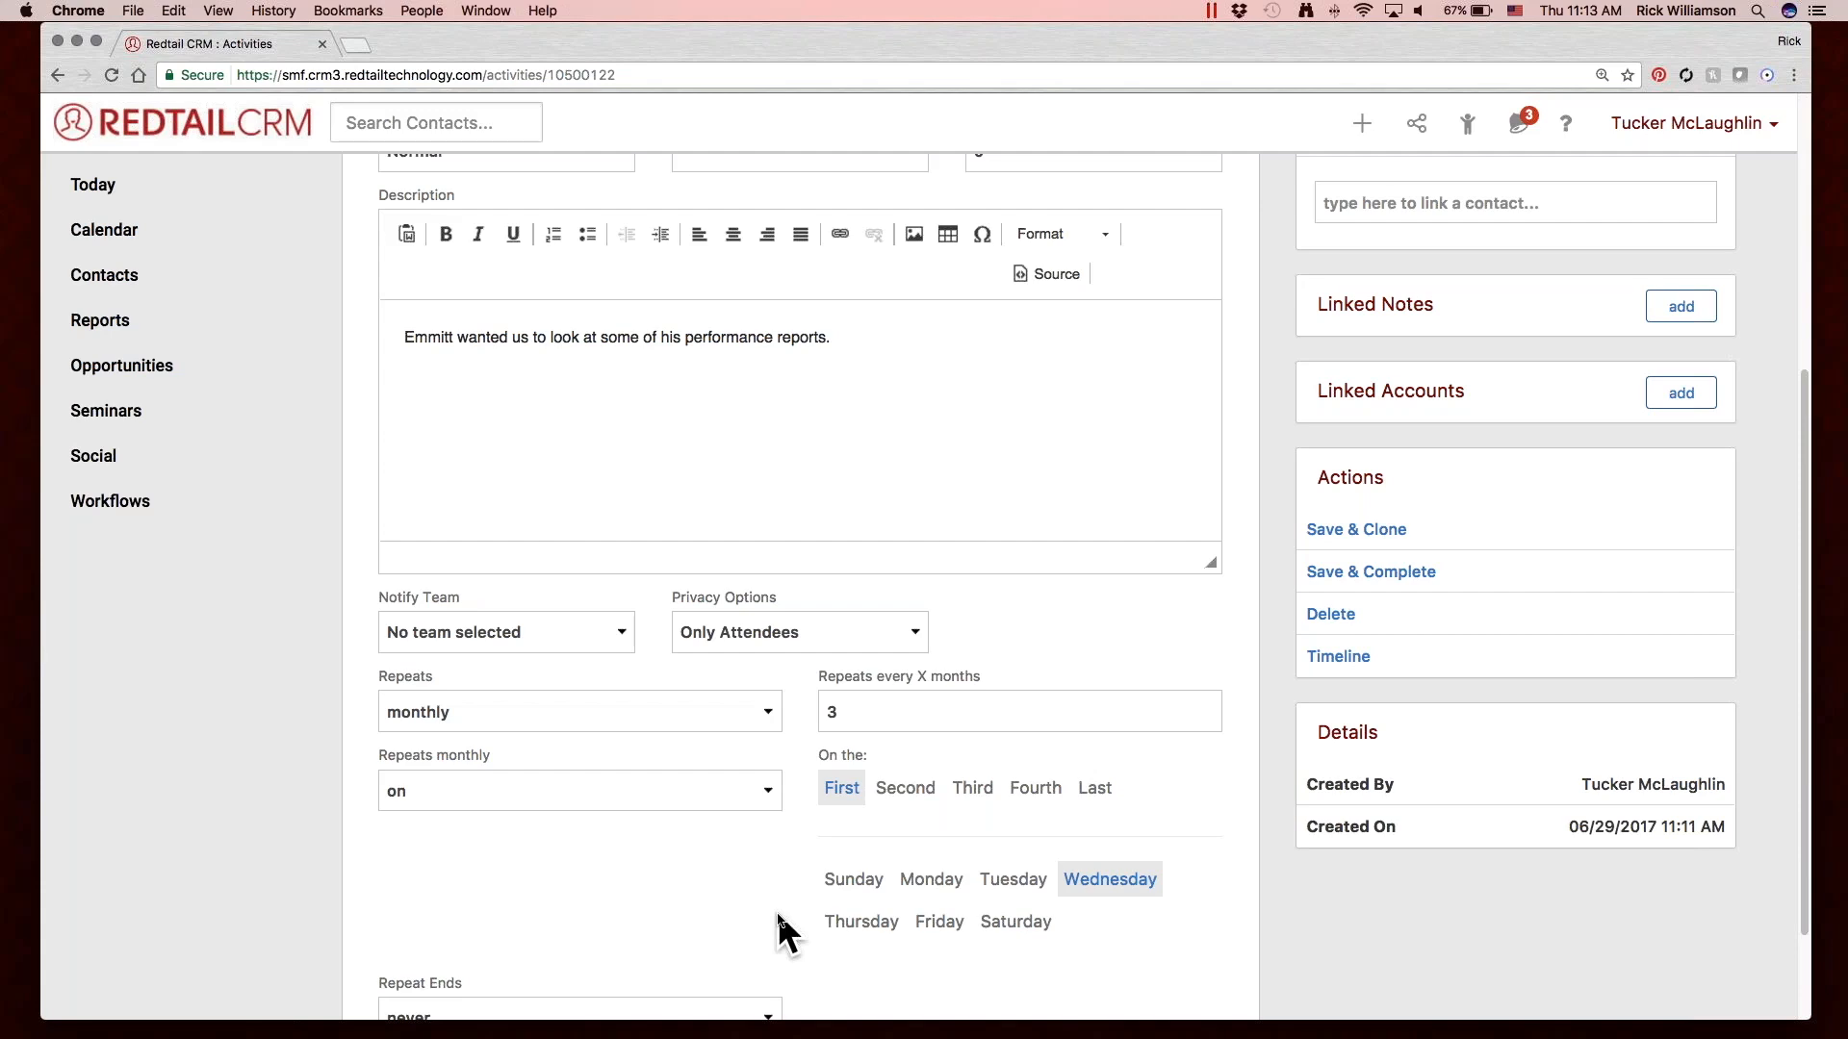
# Set the repetition to end on a date and browse the end-date calendar as far as 2018 without picking a day.
pyautogui.scroll(-3, 777, 910)
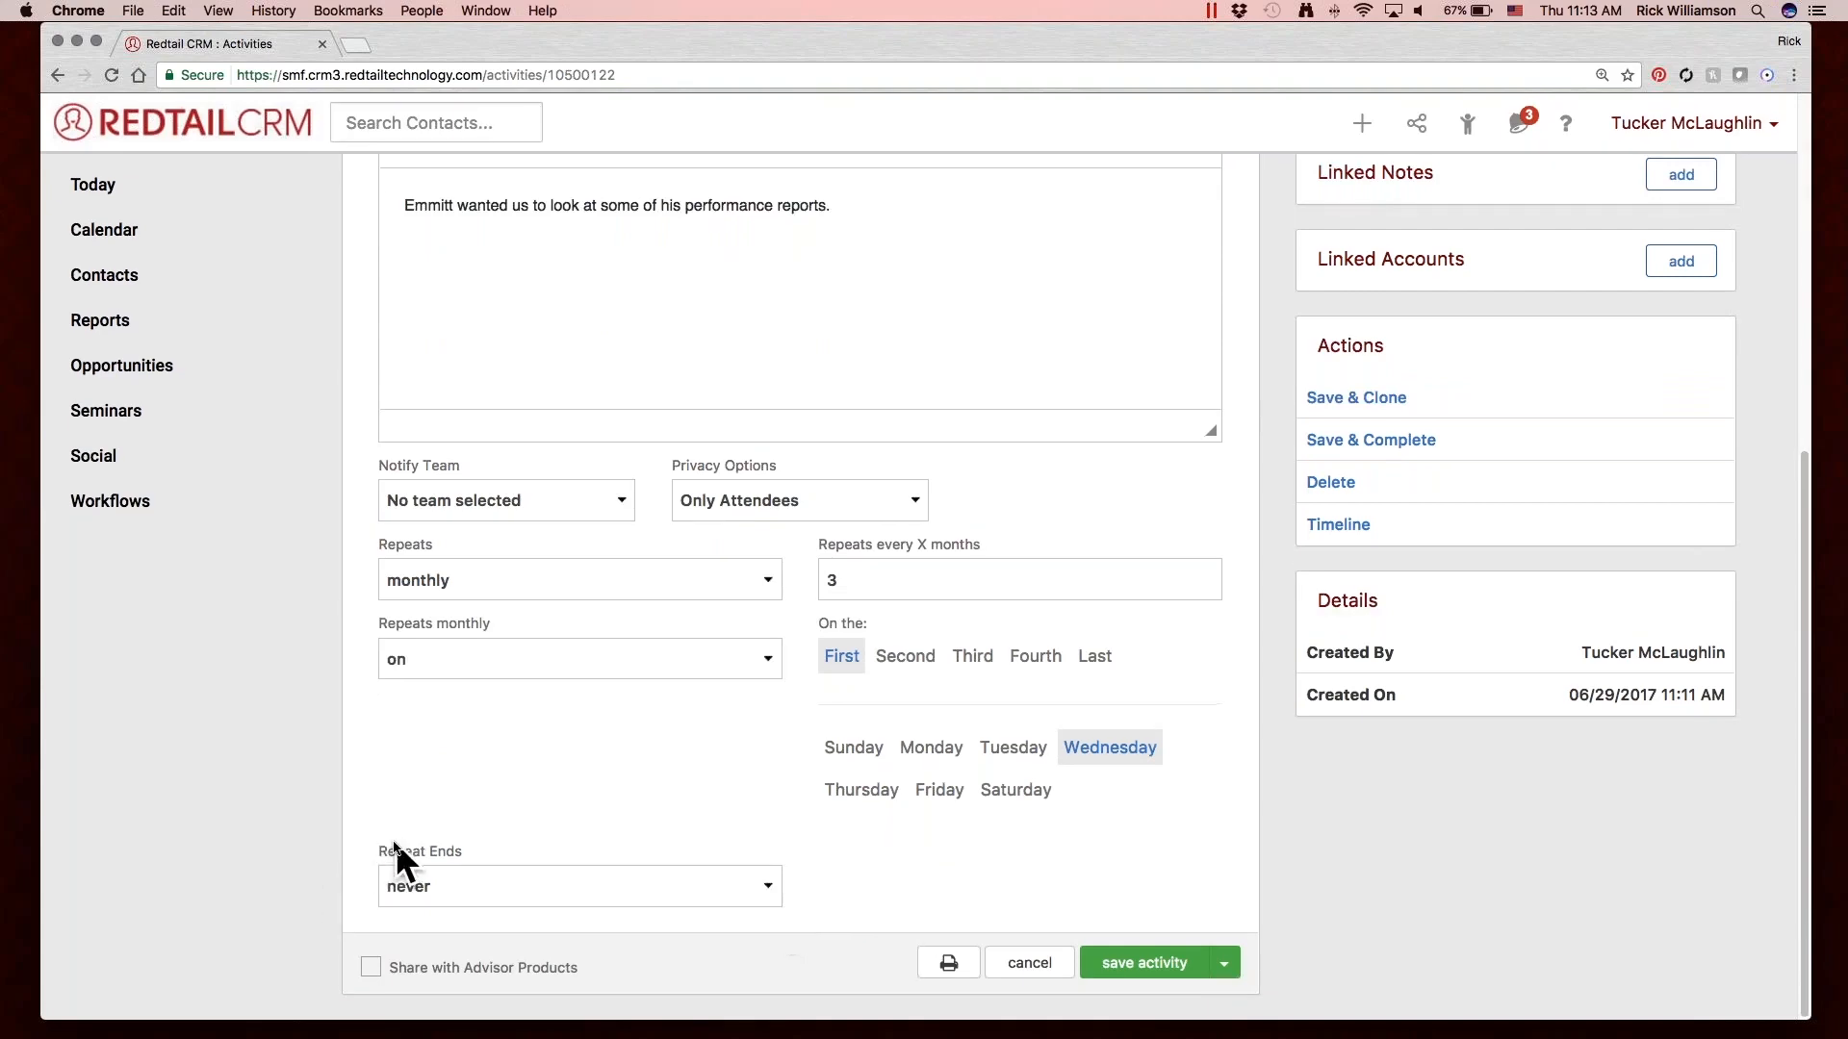
pyautogui.click(587, 885)
pyautogui.click(702, 906)
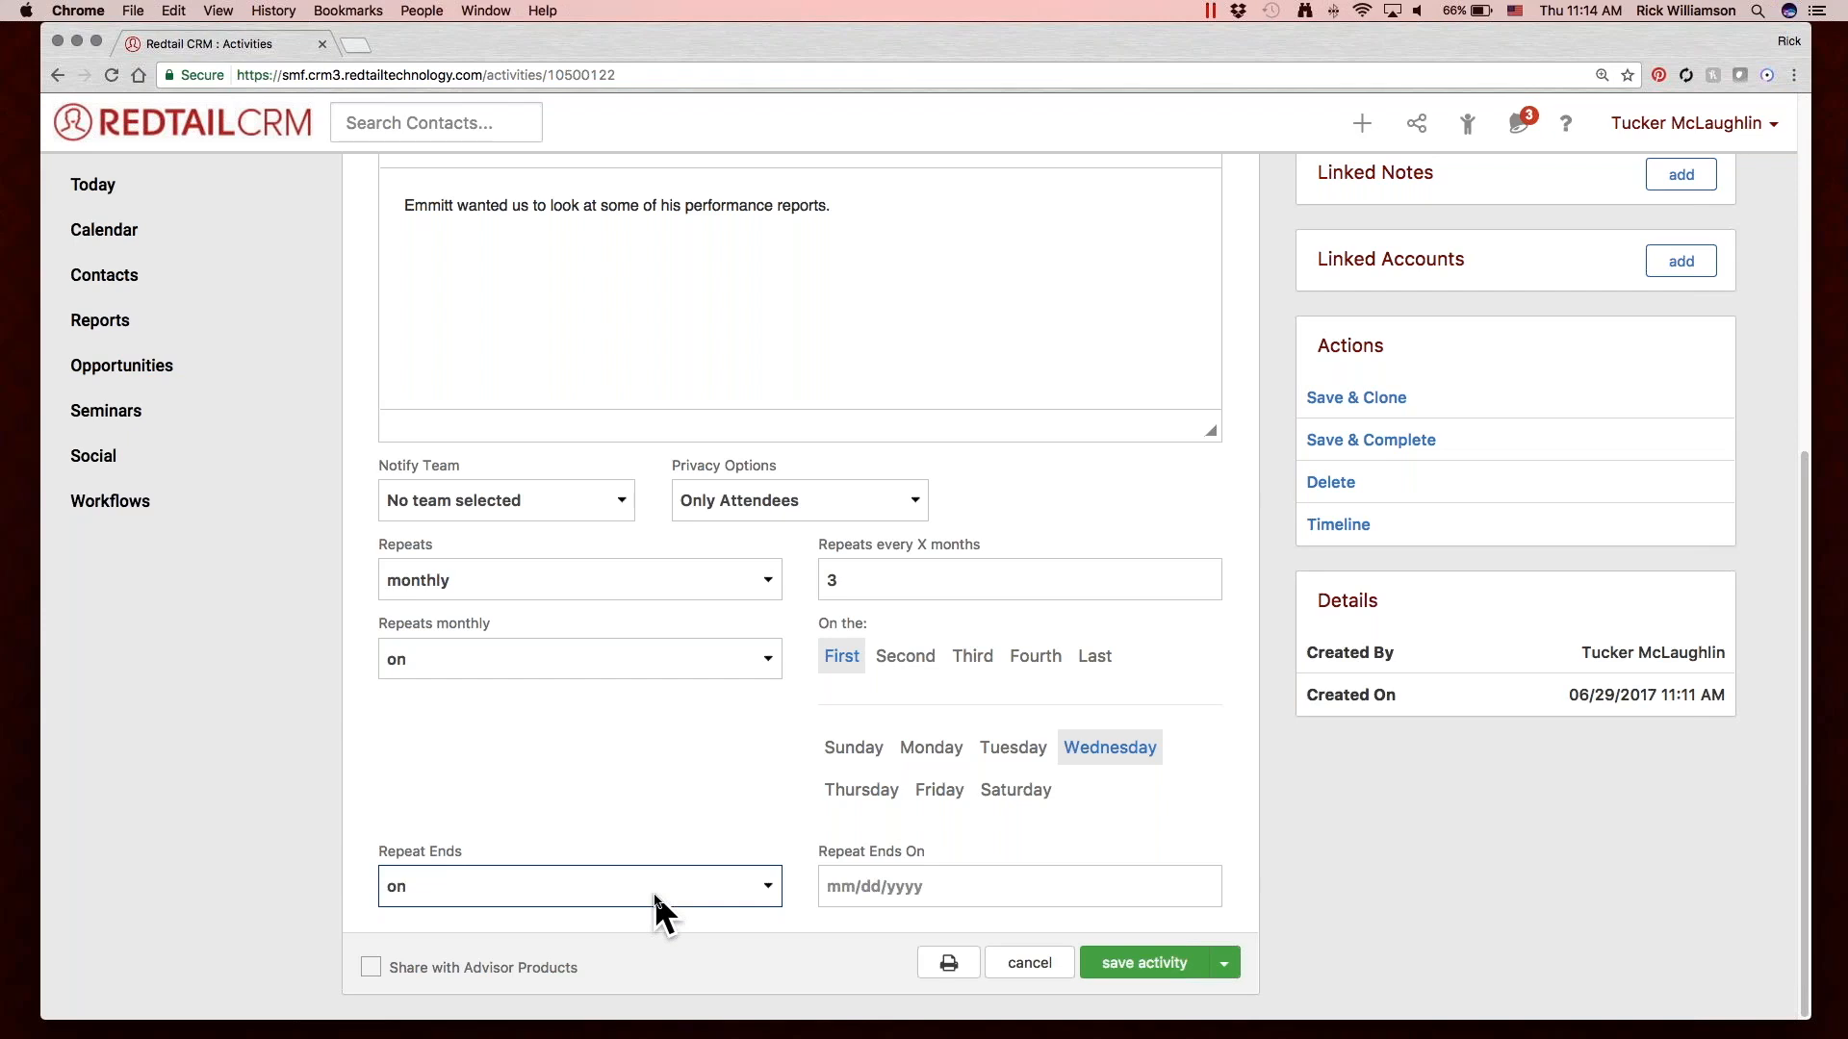
pyautogui.click(871, 883)
pyautogui.click(691, 770)
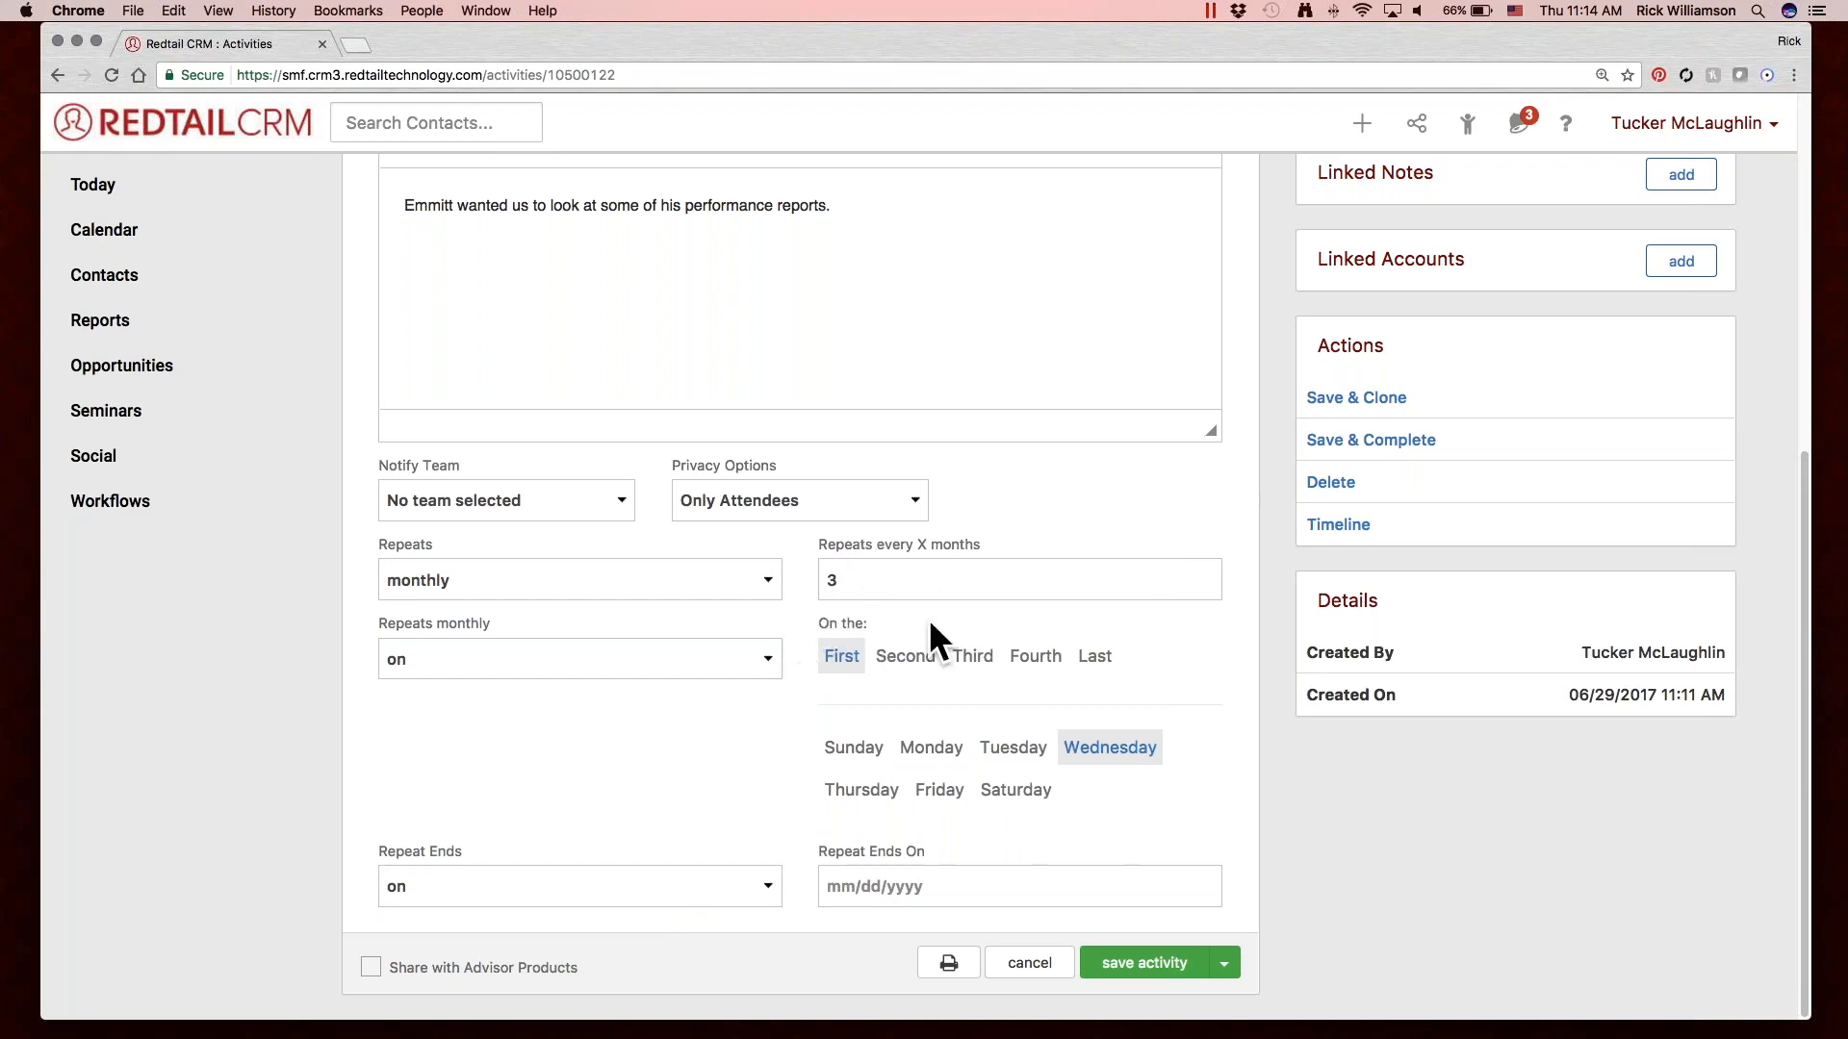
pyautogui.click(890, 887)
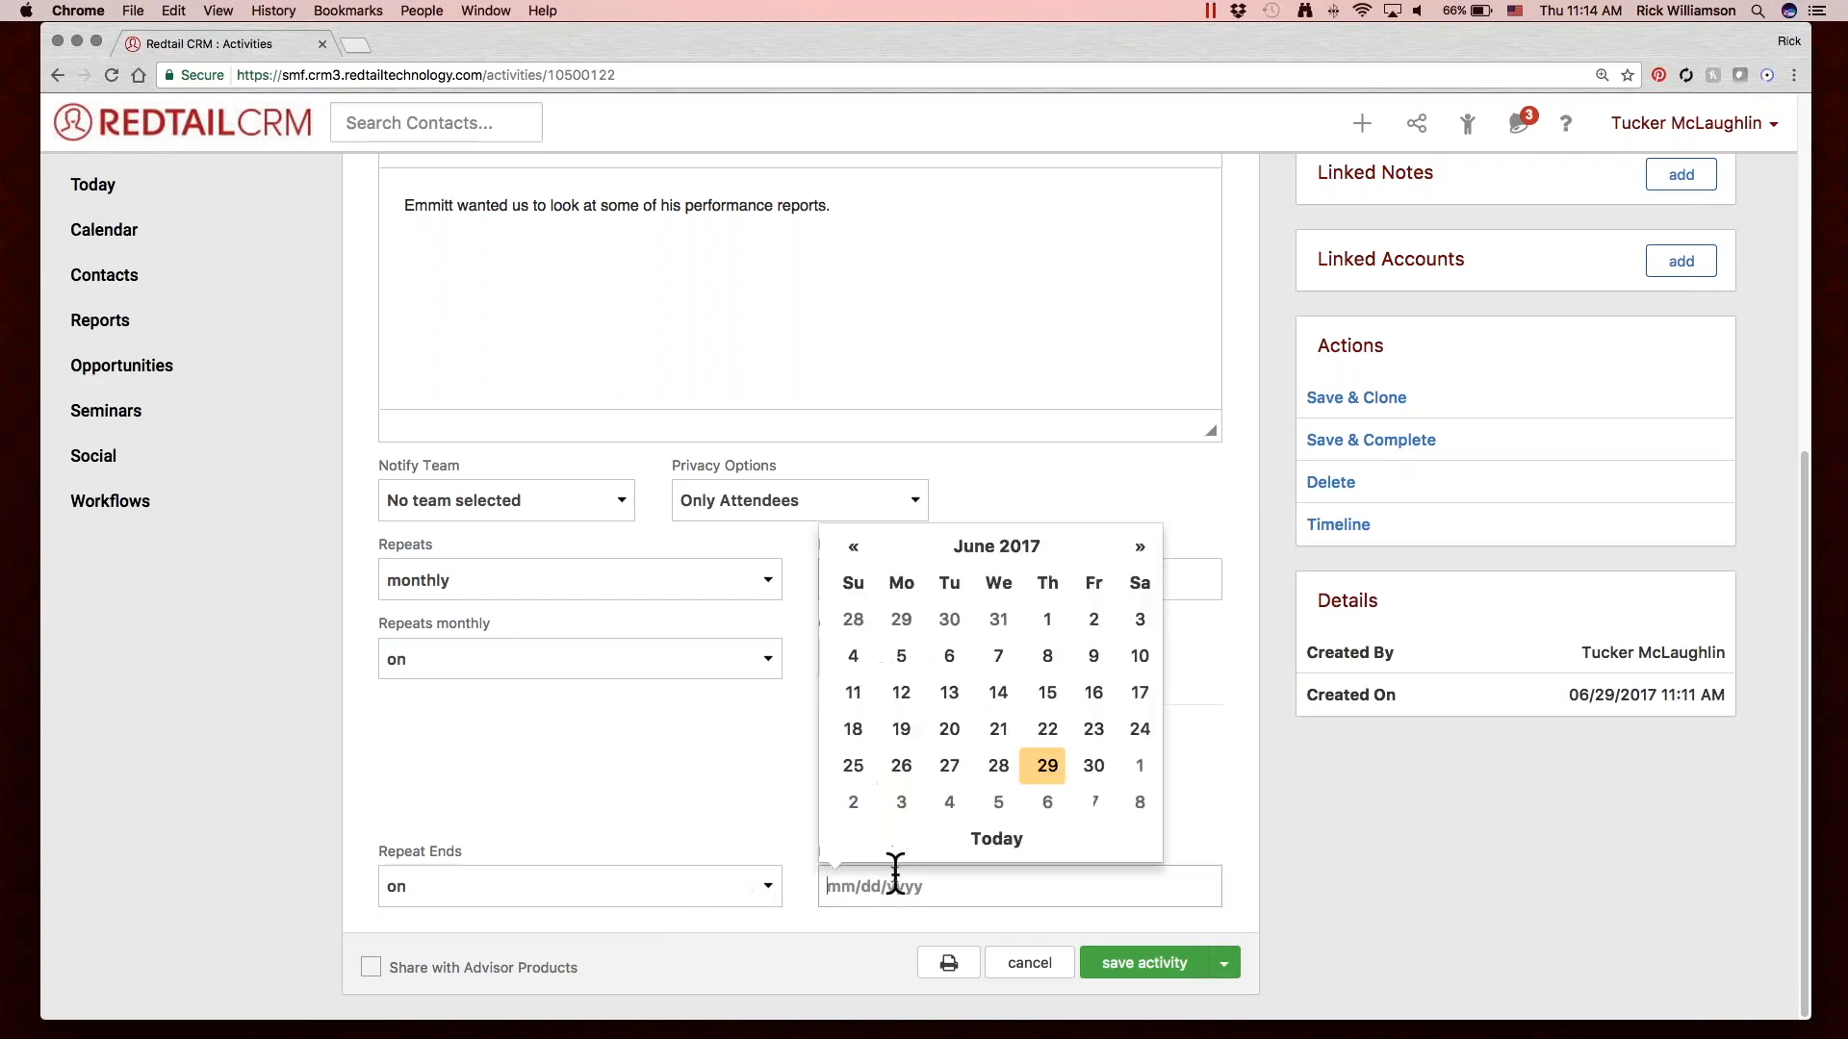
pyautogui.click(1036, 546)
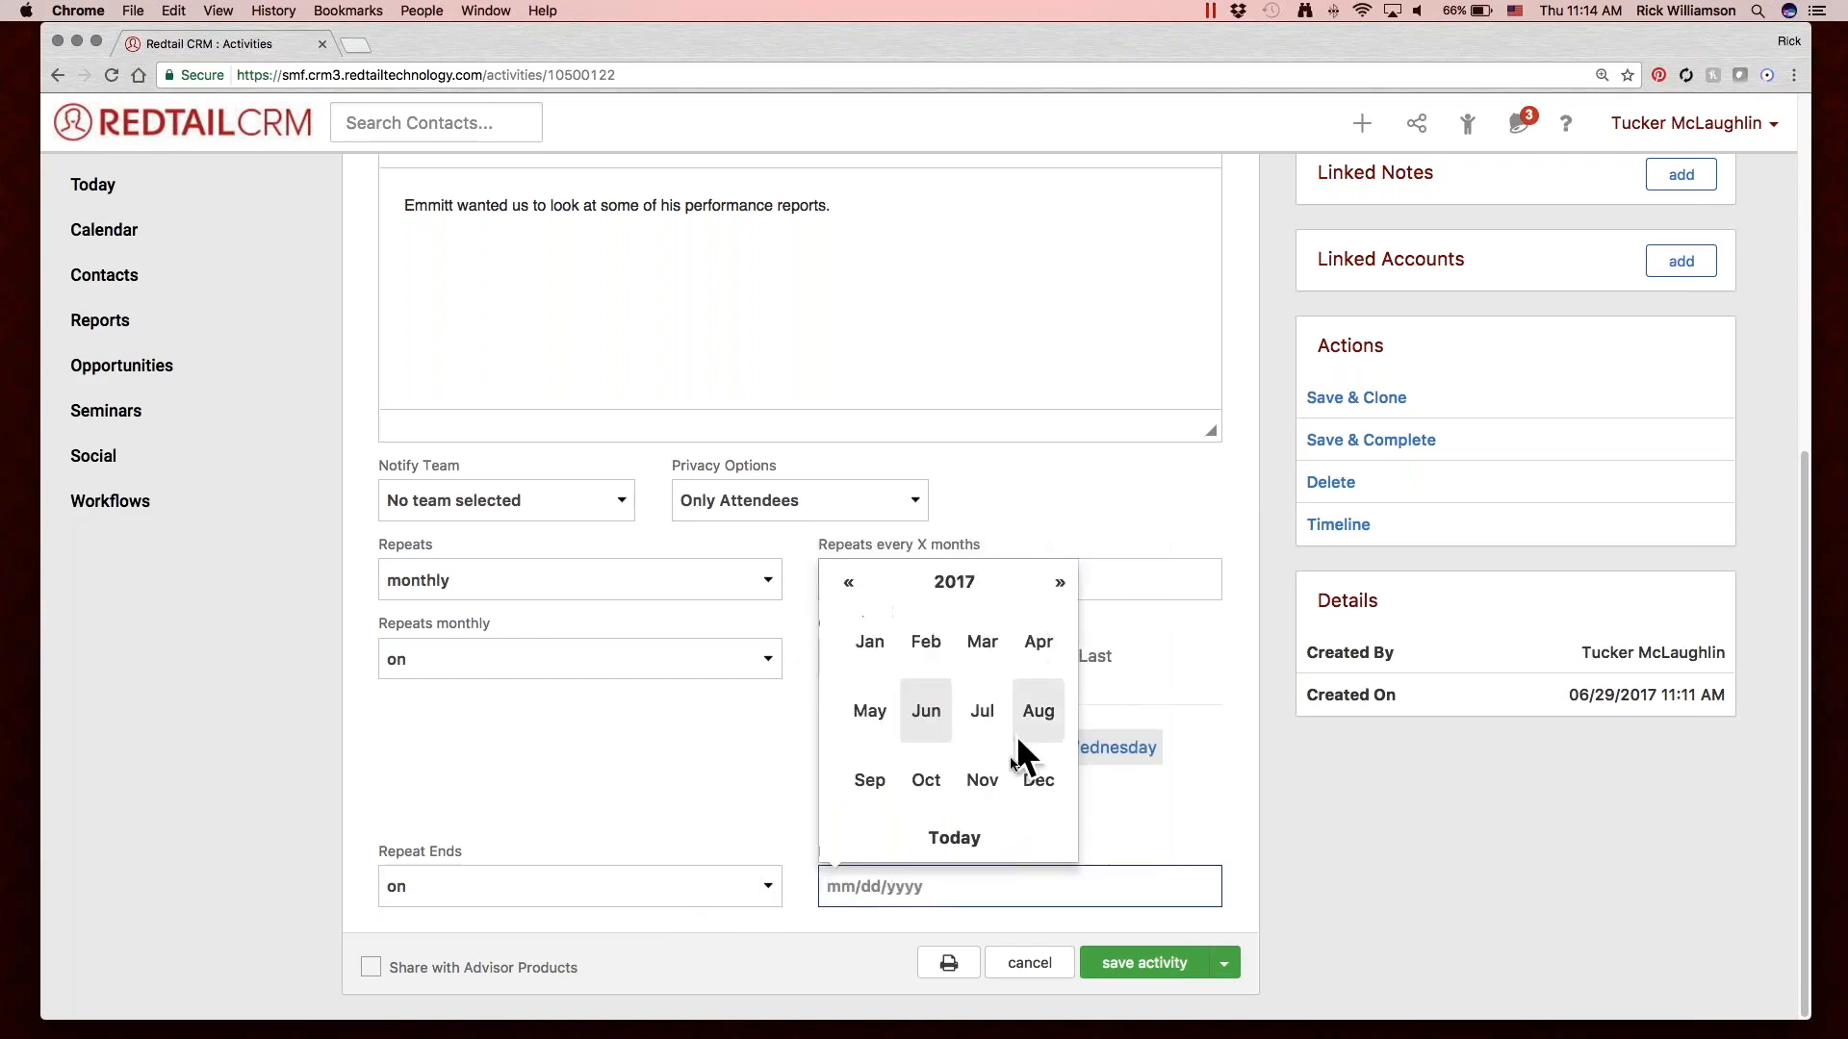
pyautogui.click(1057, 583)
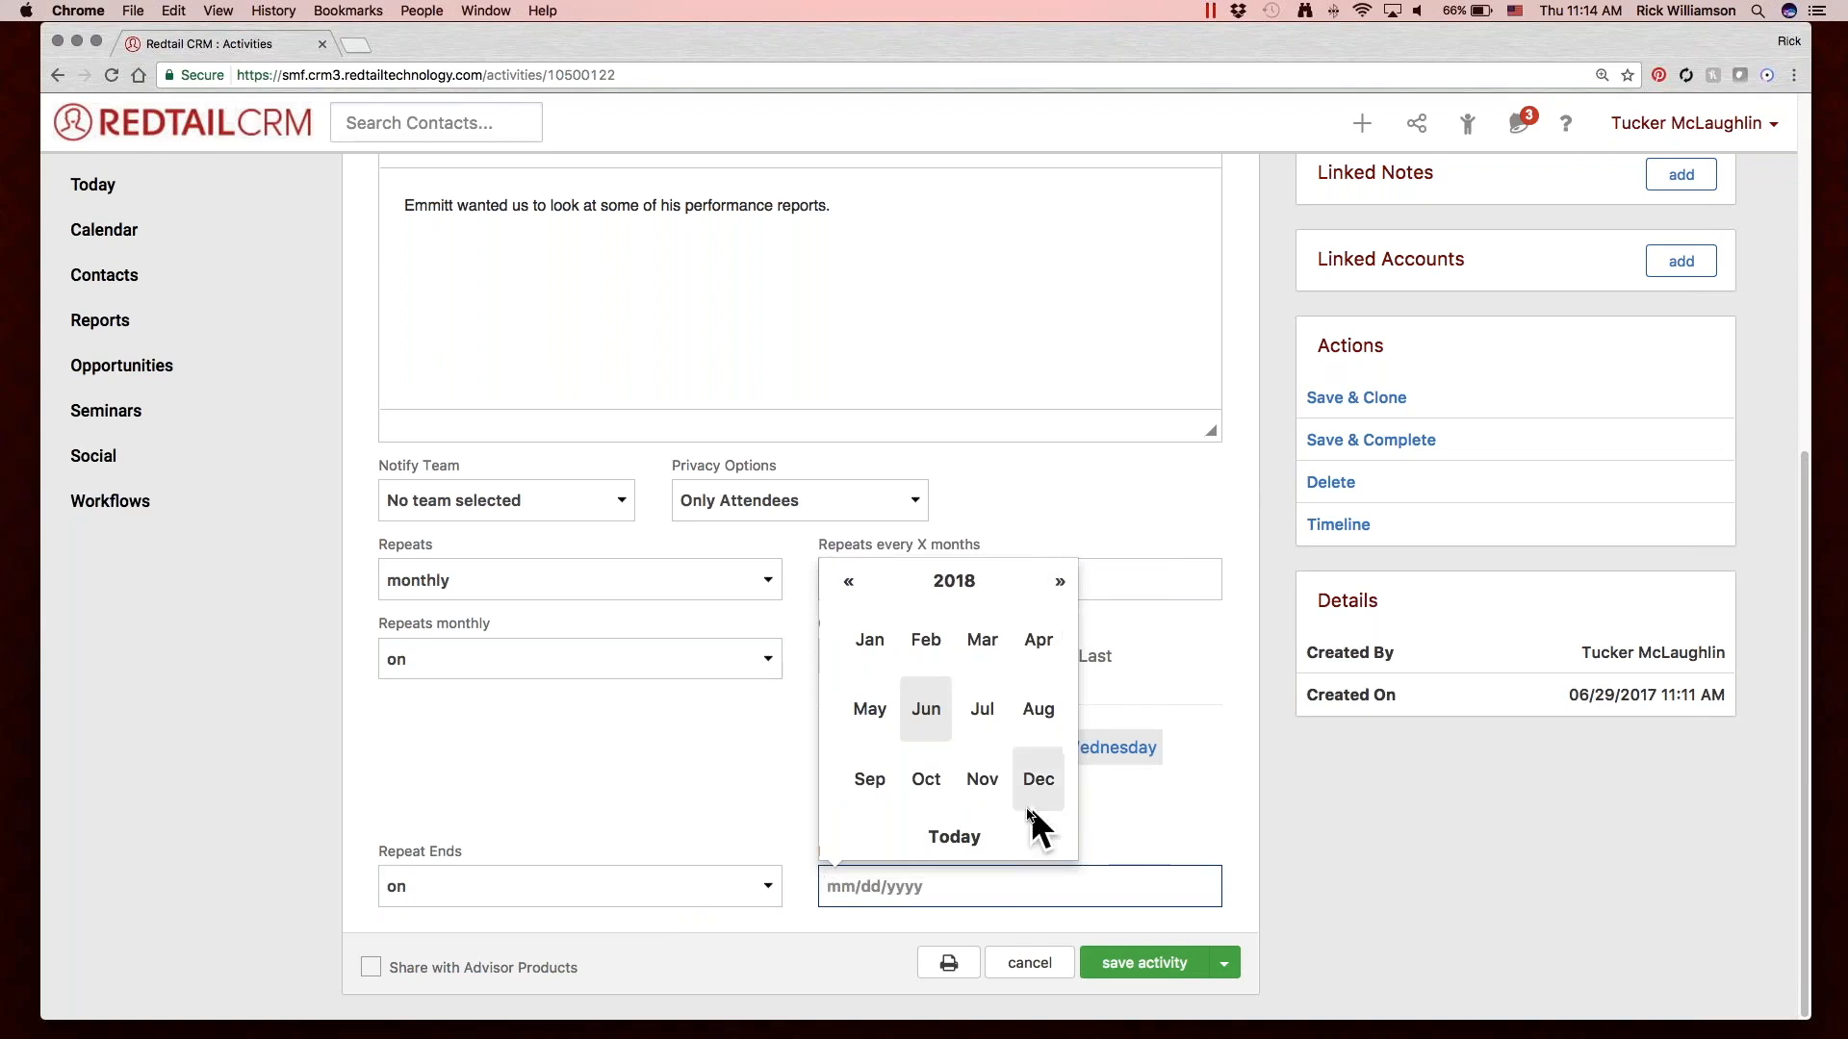
pyautogui.click(747, 795)
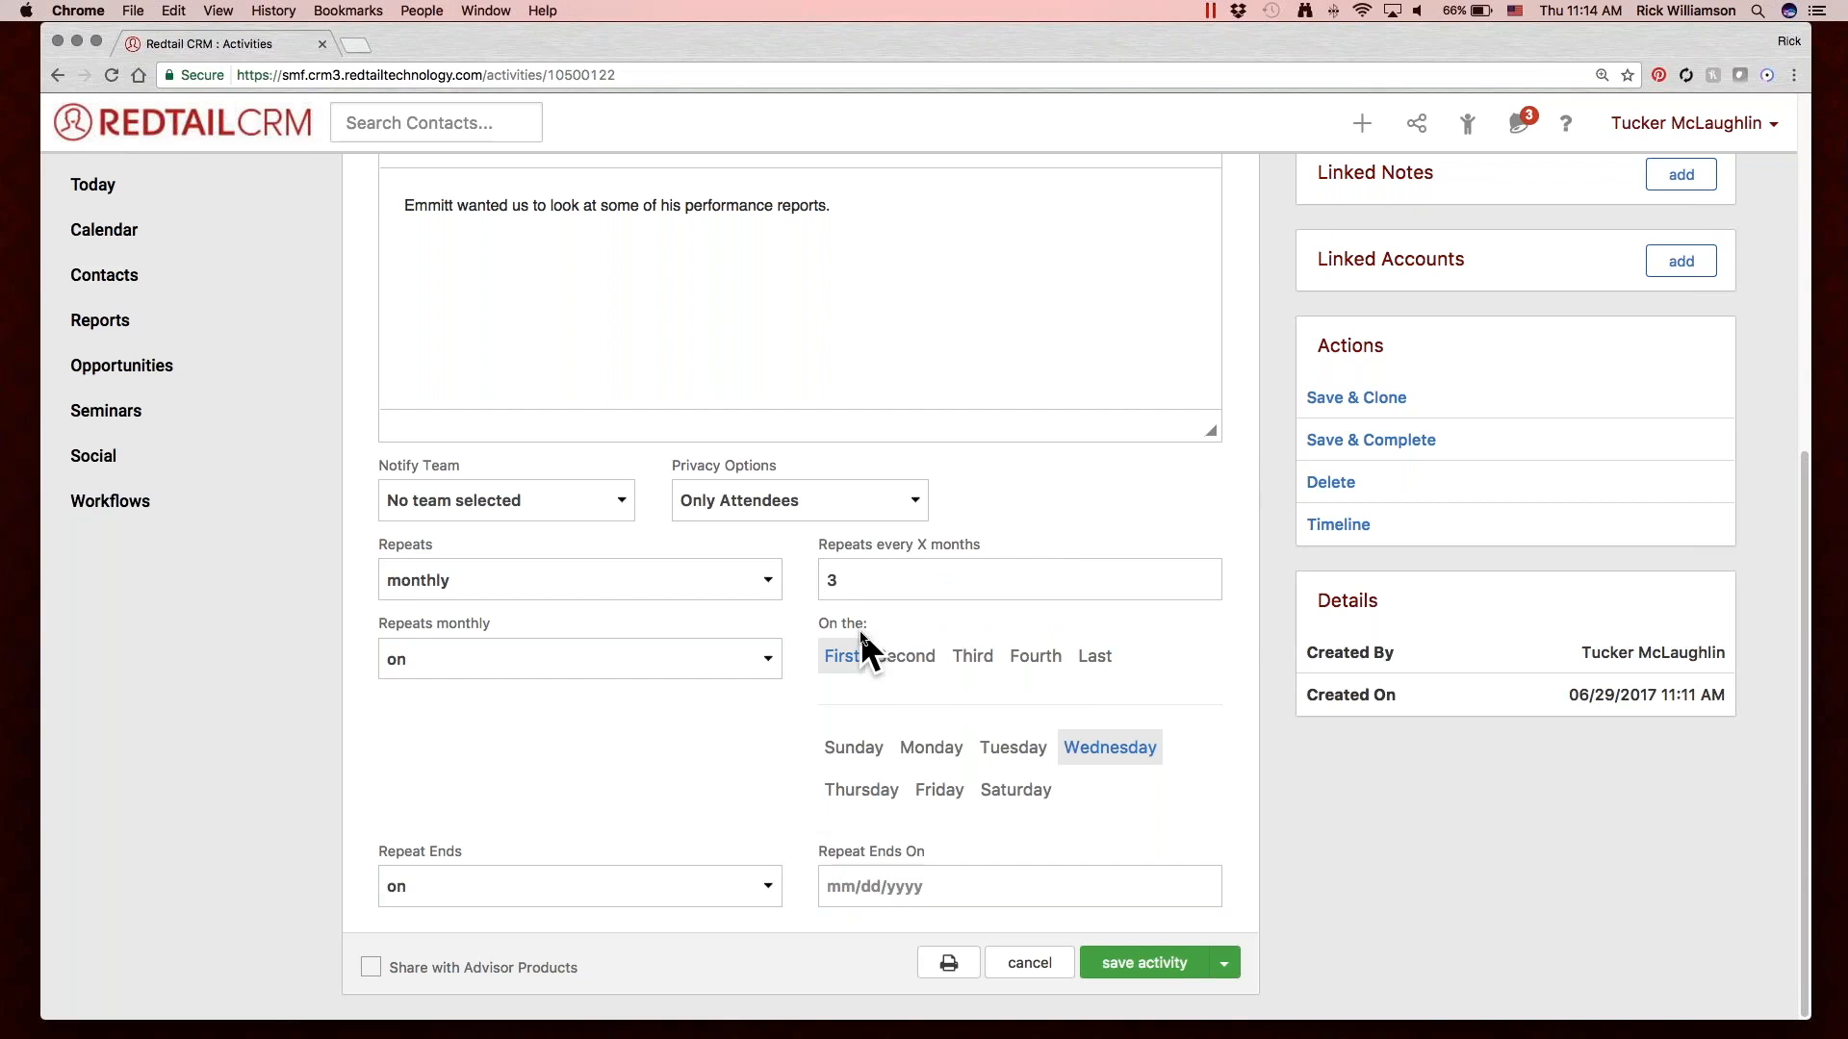
# Set the repetition's end back to never and turn off repeating for the activity by choosing never.
pyautogui.click(705, 883)
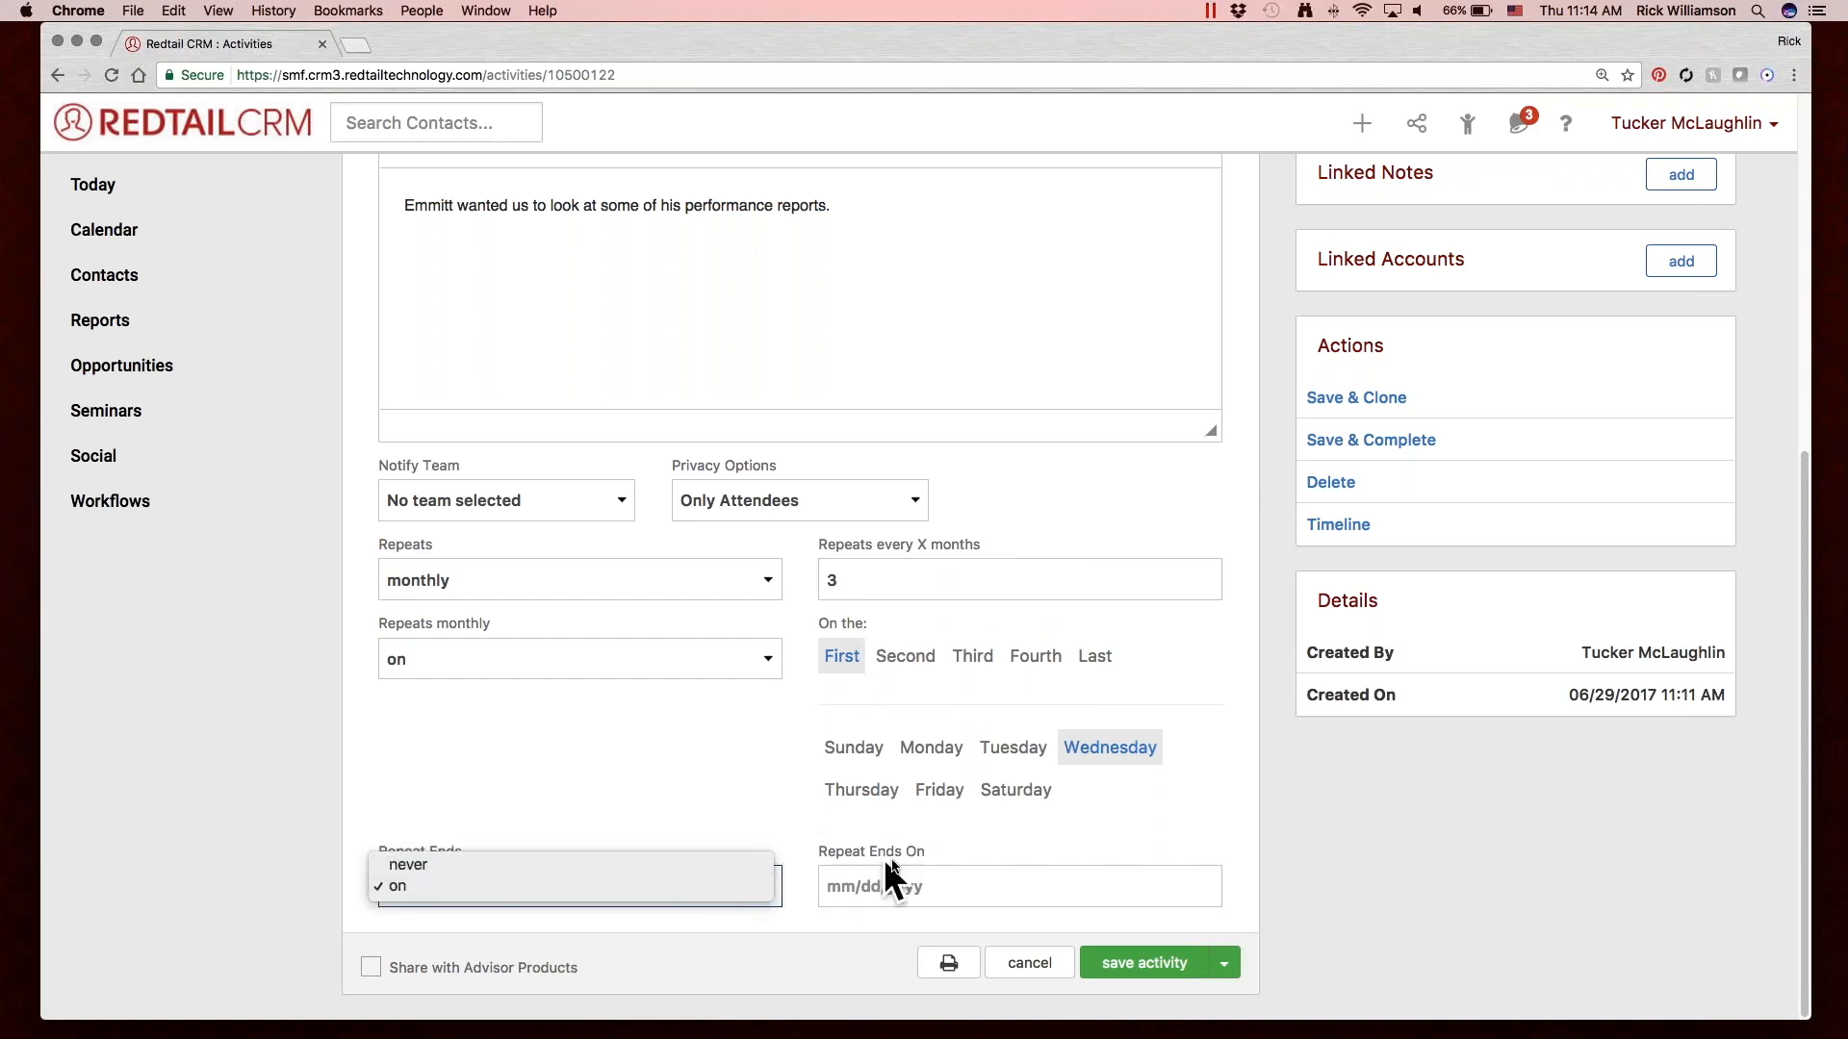
pyautogui.click(919, 861)
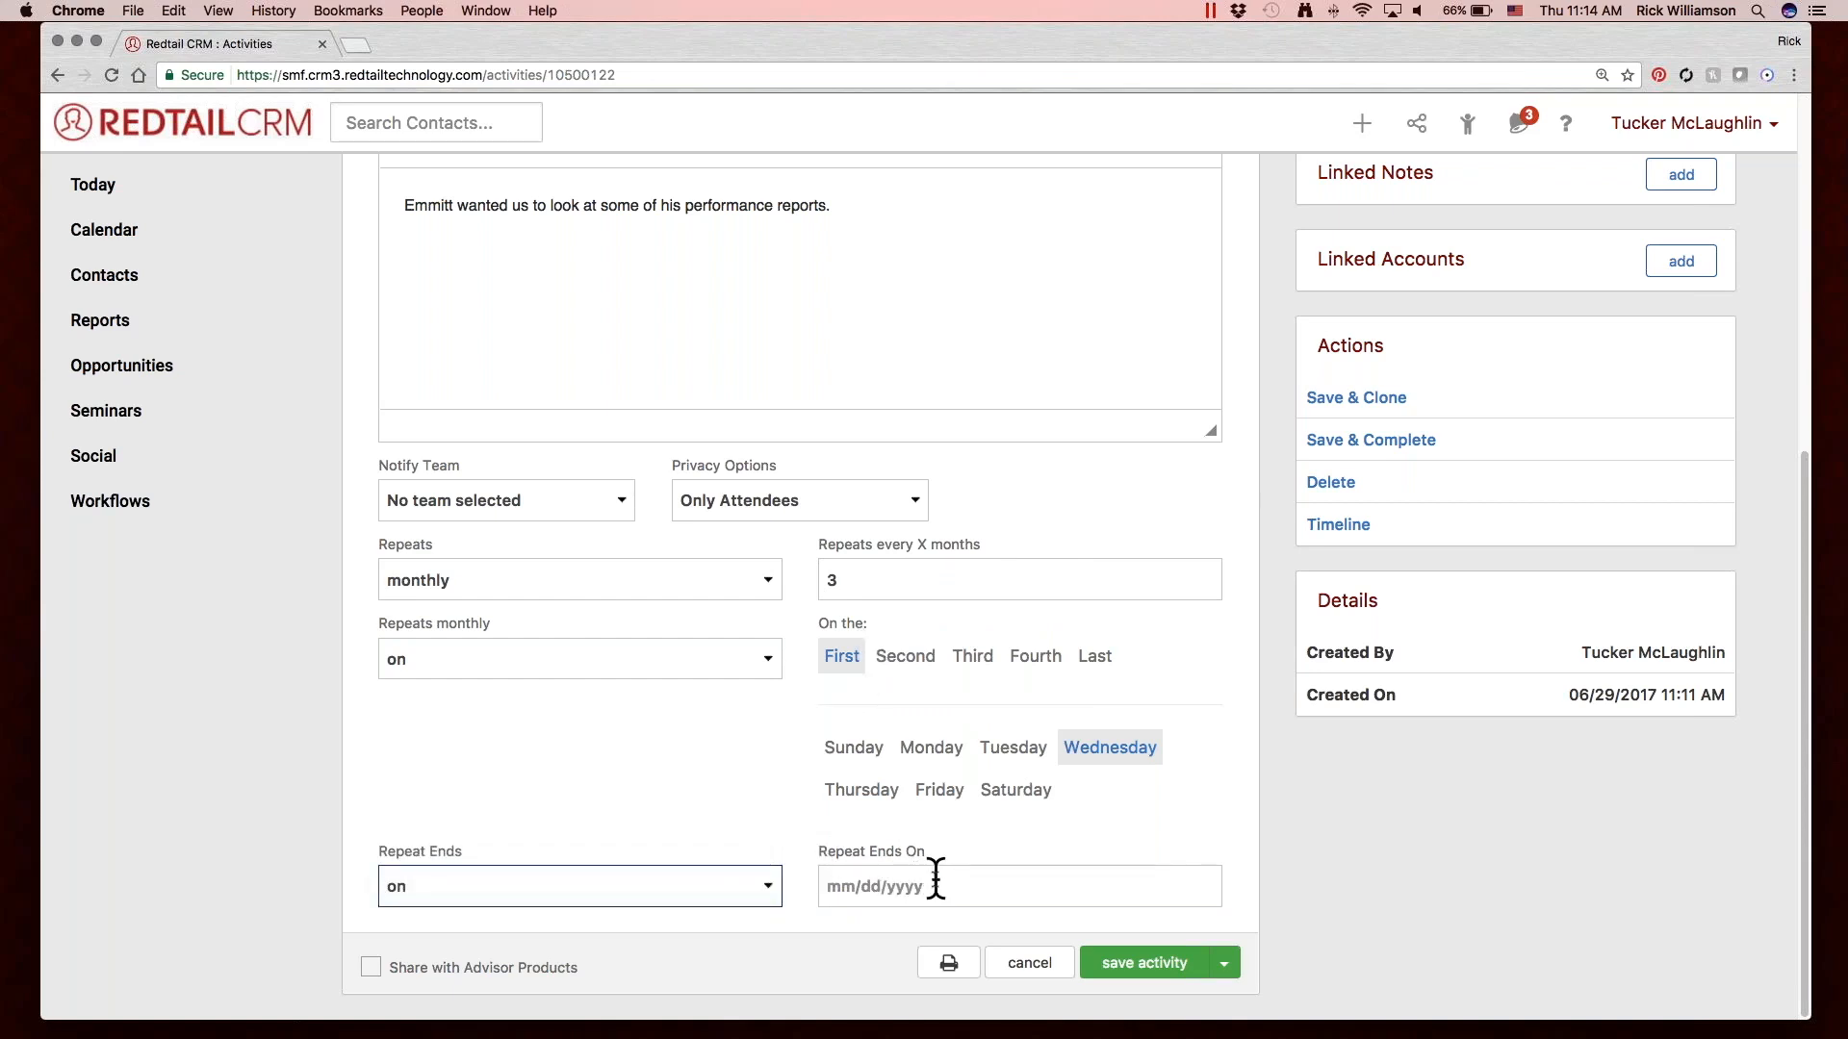
pyautogui.click(684, 895)
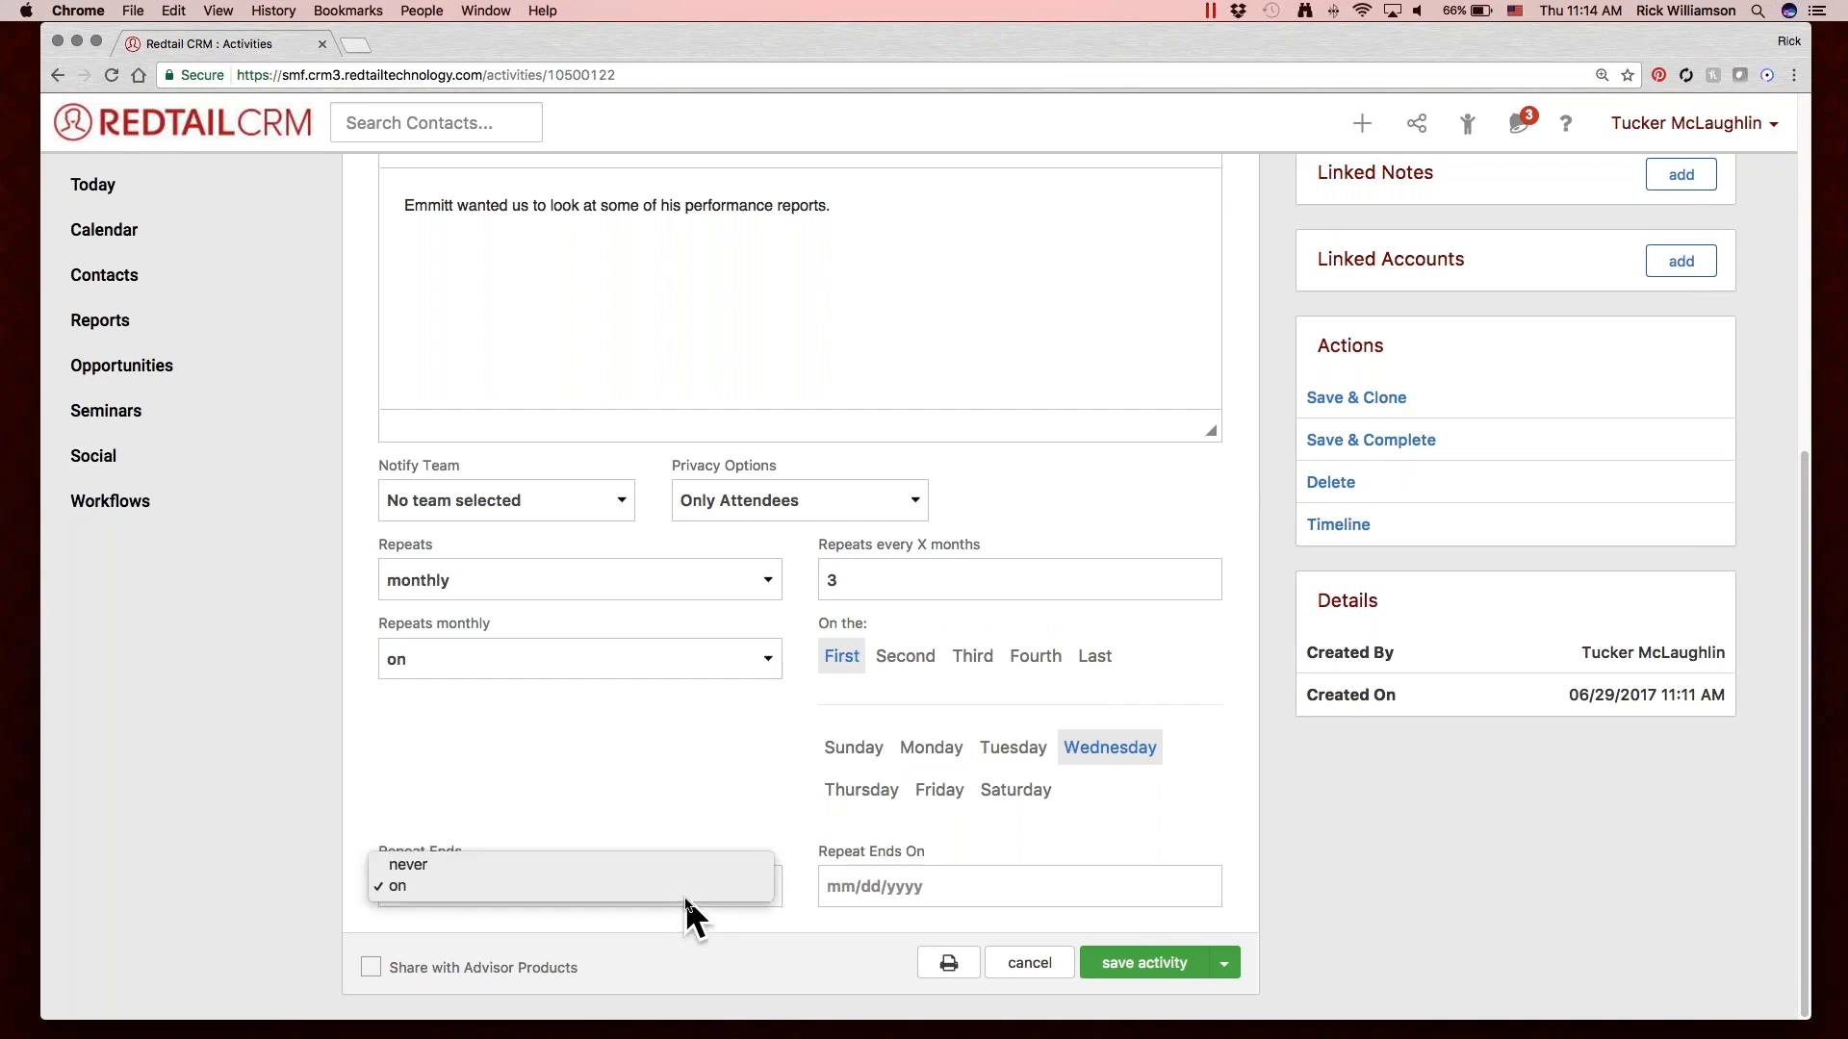
pyautogui.click(689, 866)
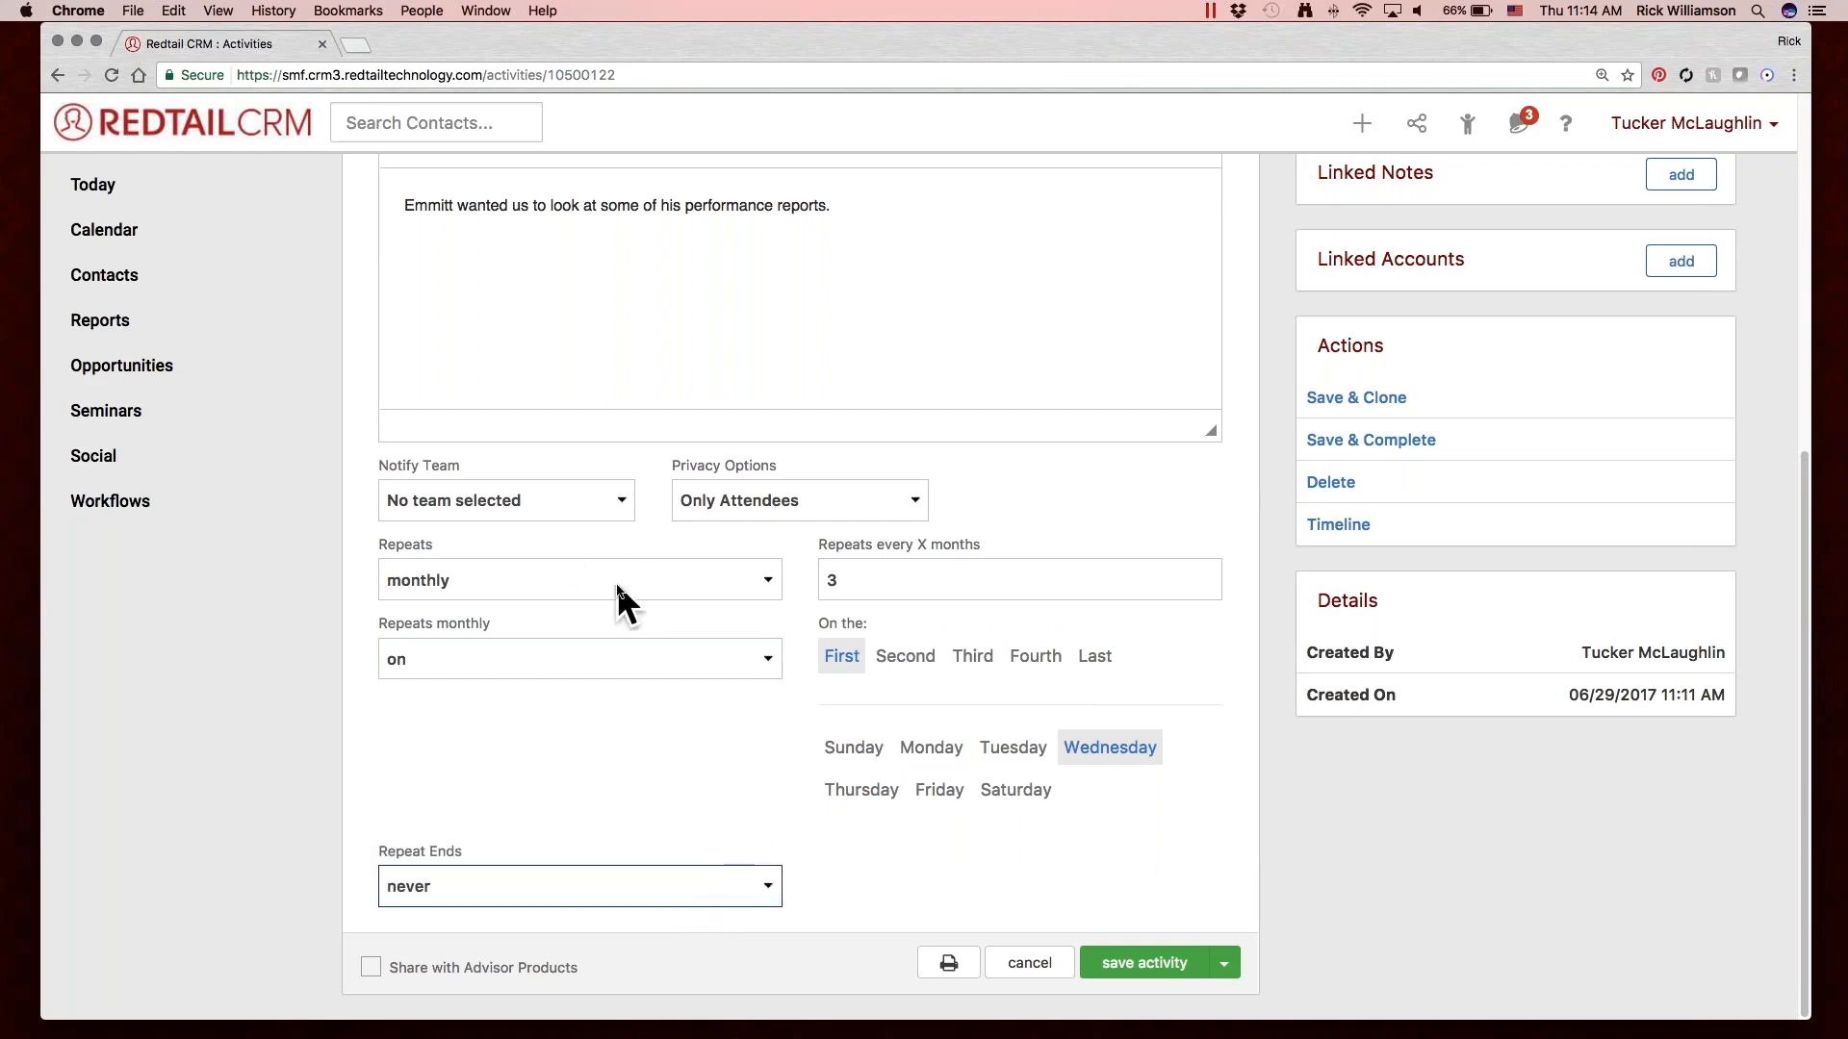
pyautogui.click(616, 582)
pyautogui.click(612, 516)
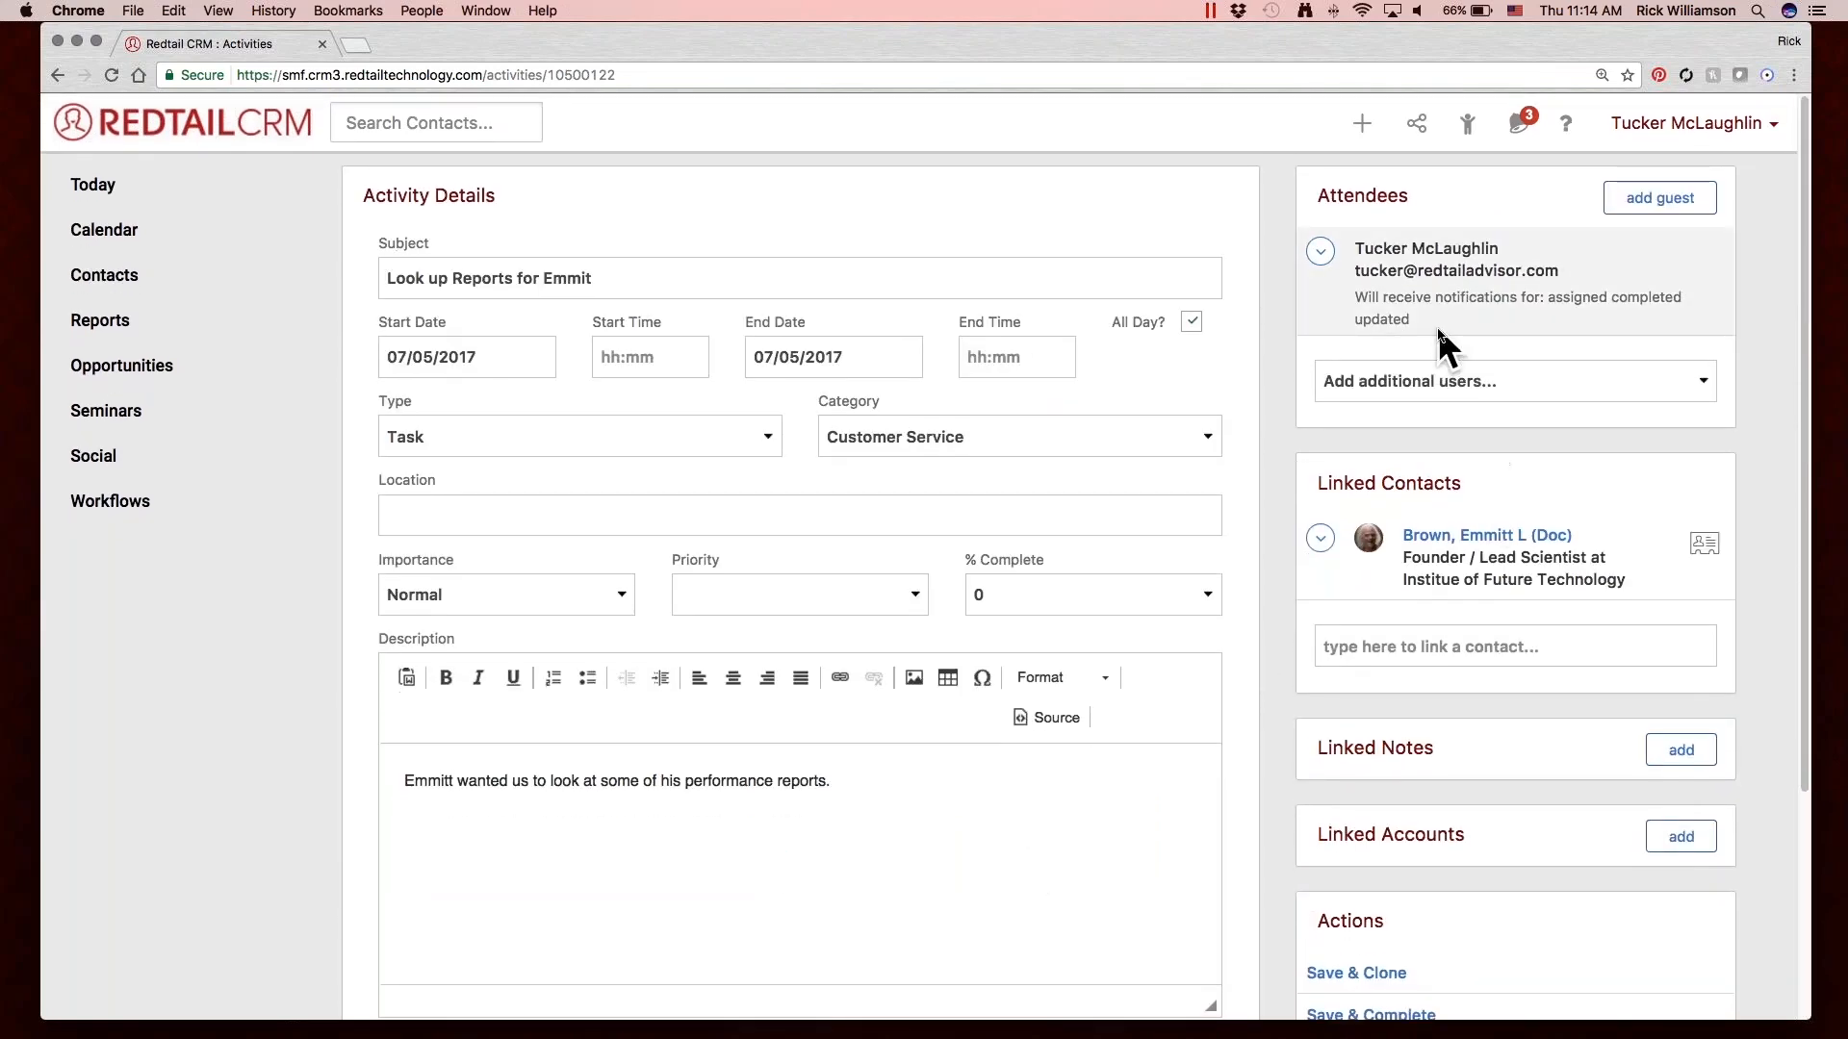
# Add the third and eleventh people on the user list to the activity as additional attendees.
pyautogui.click(1507, 371)
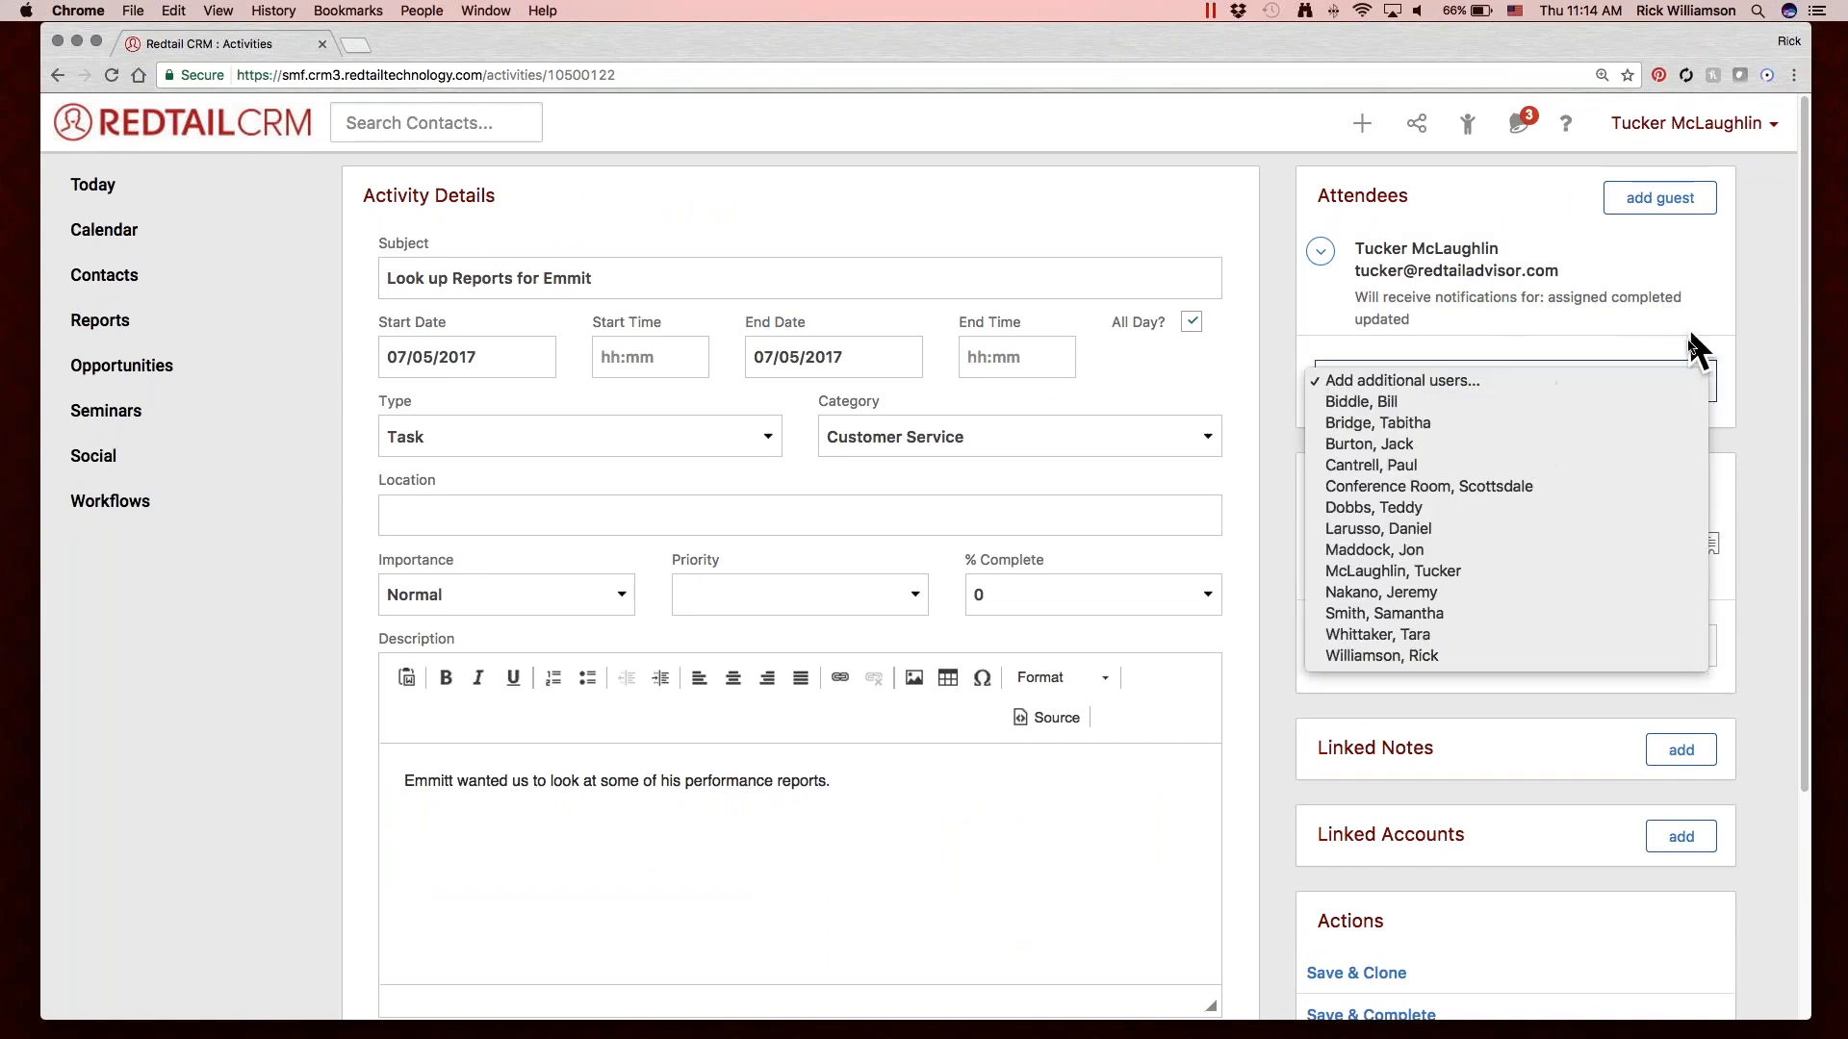
pyautogui.click(1561, 291)
pyautogui.click(1320, 251)
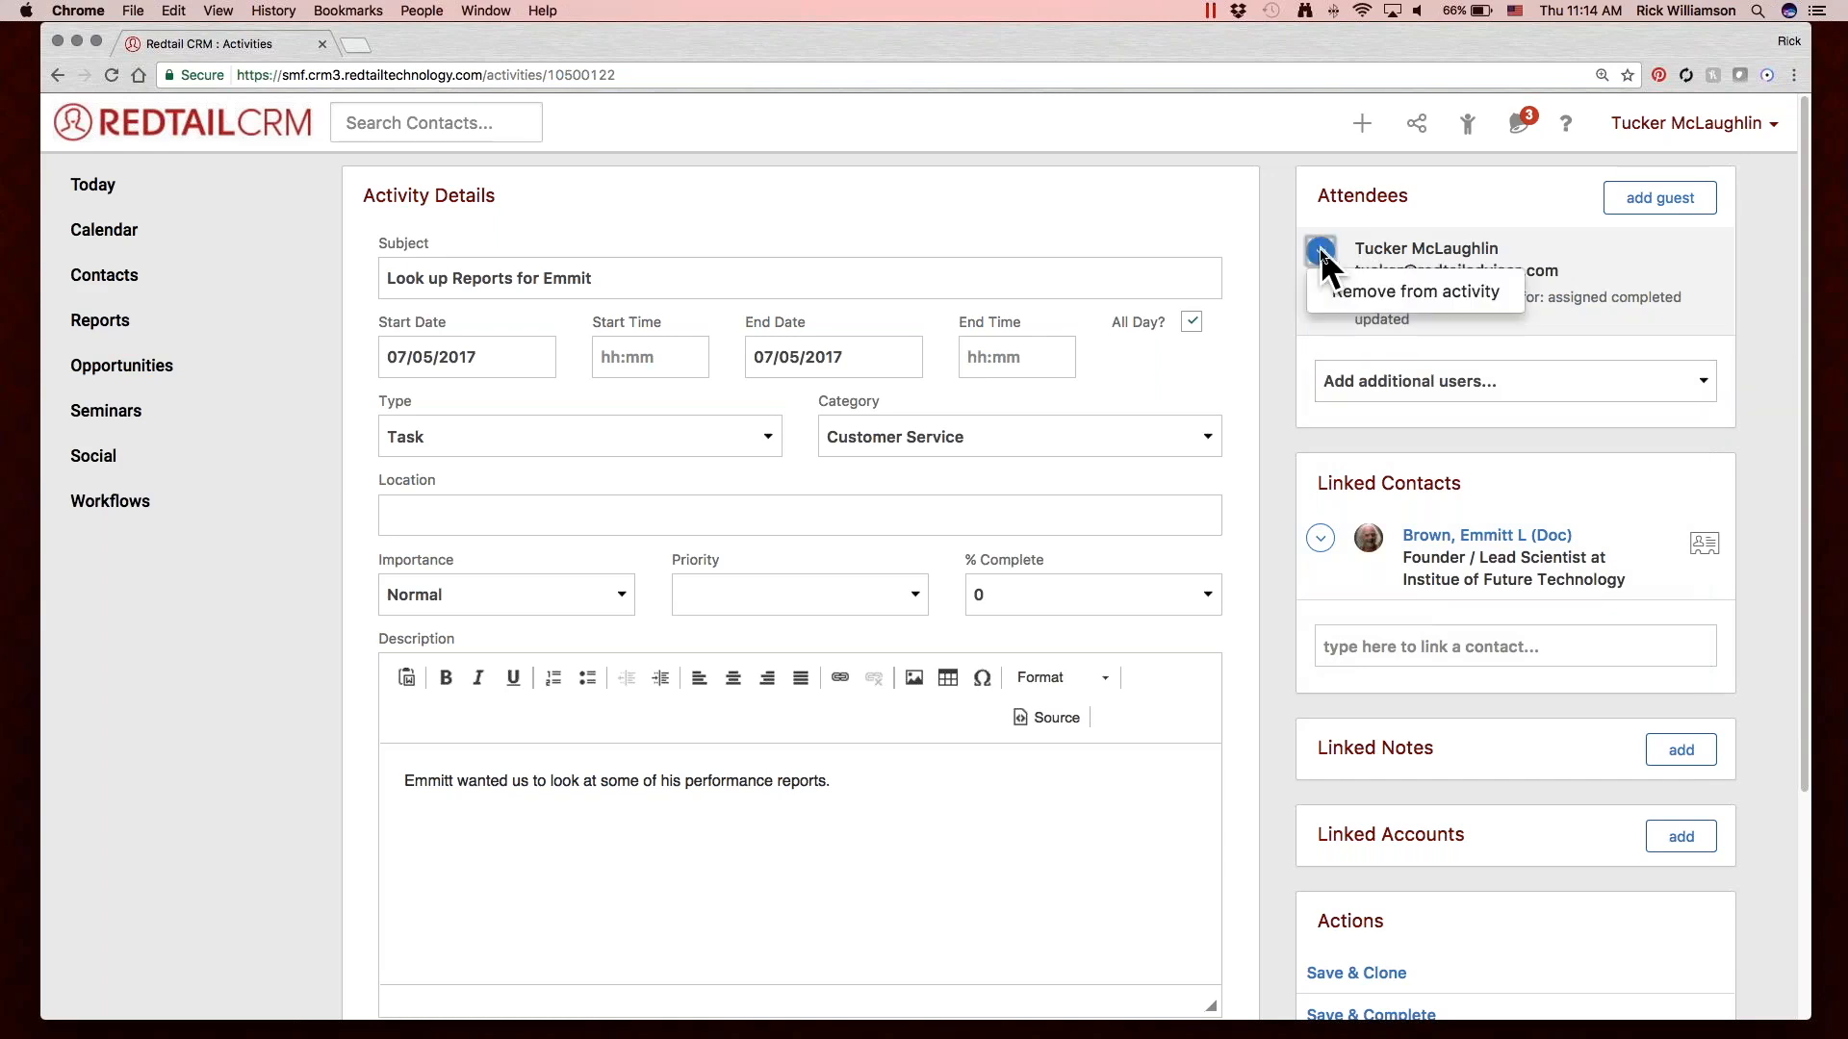
pyautogui.click(1425, 379)
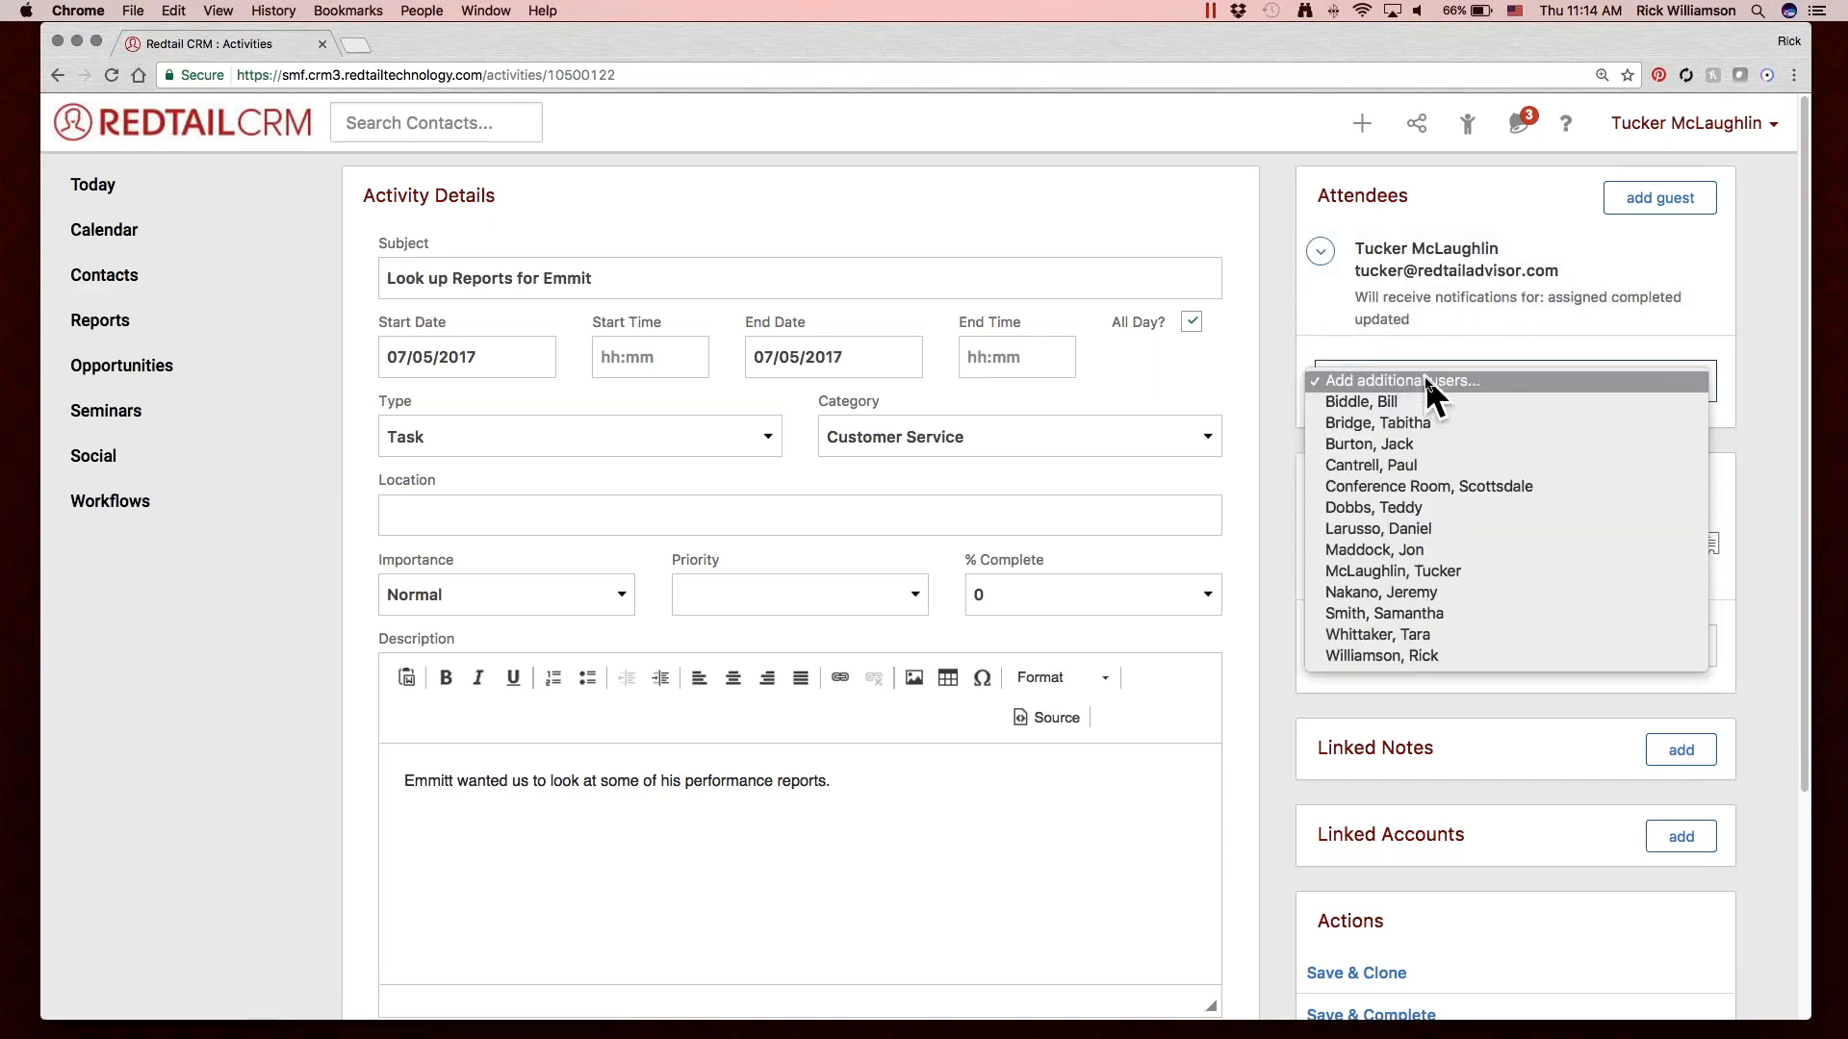
pyautogui.click(1518, 442)
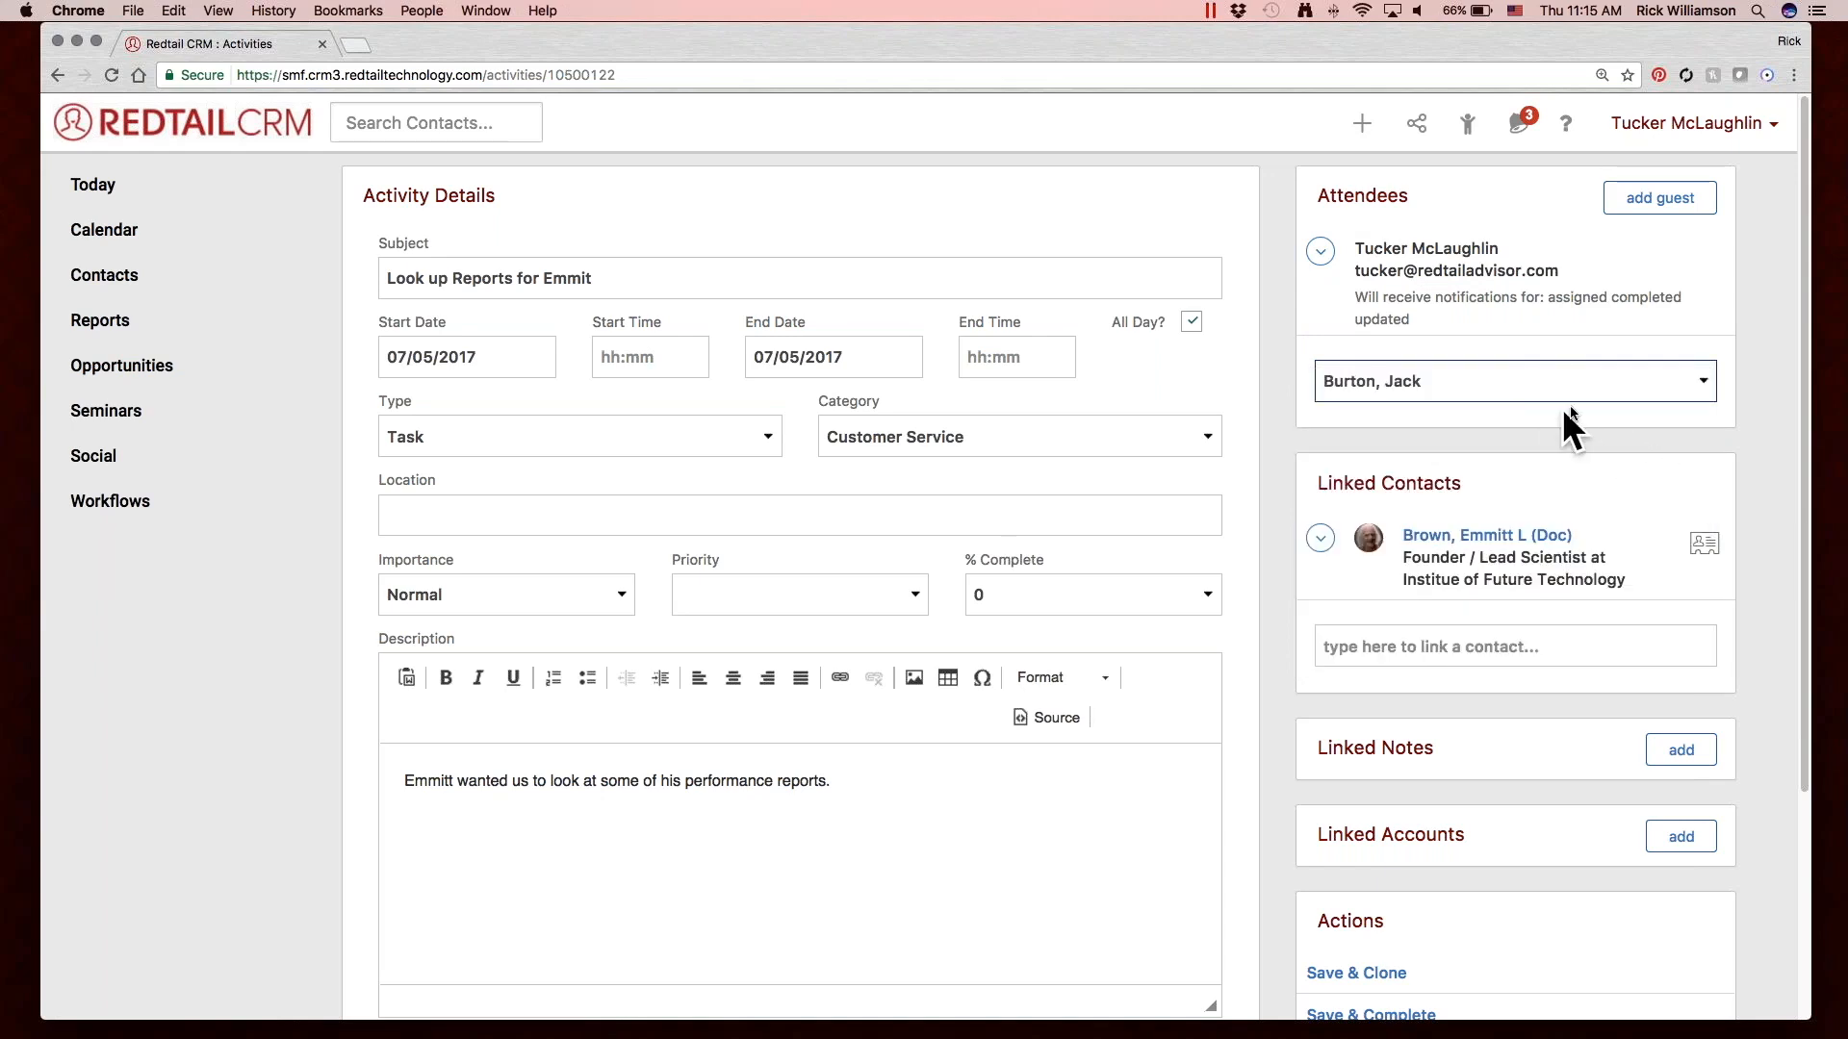
pyautogui.click(1571, 482)
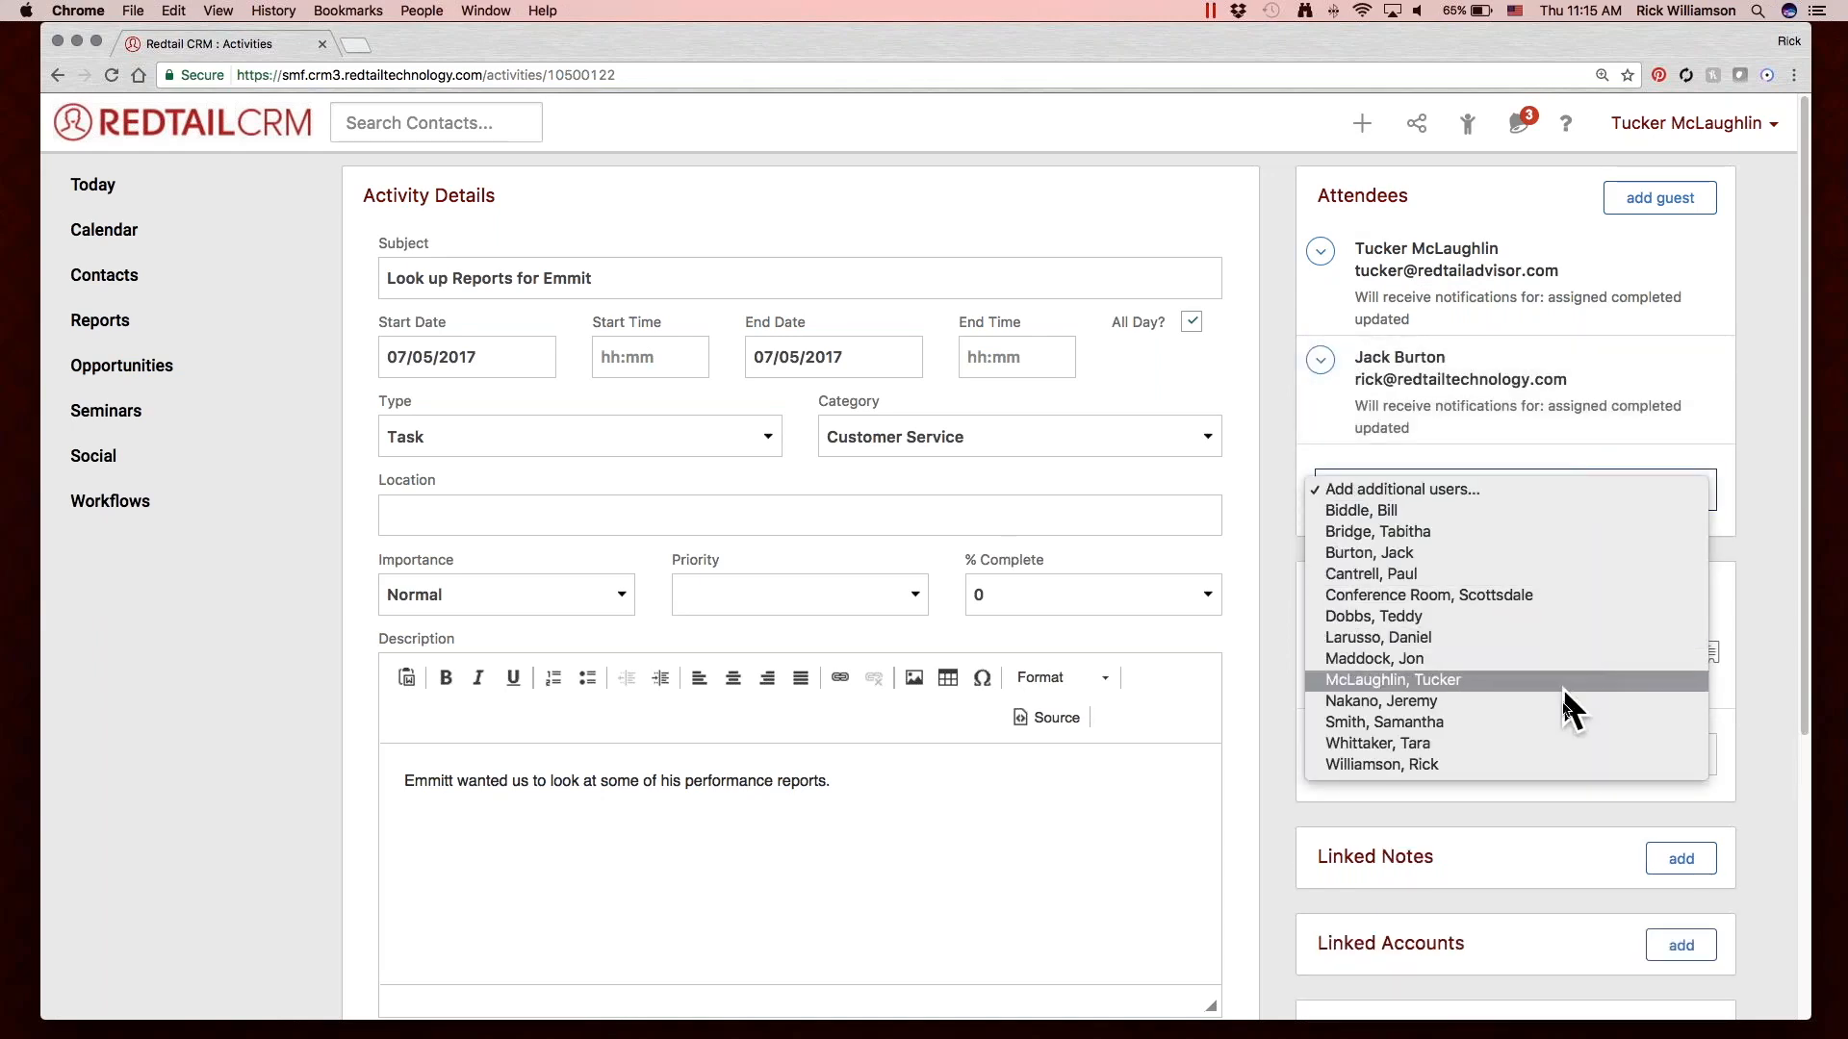
pyautogui.click(1561, 721)
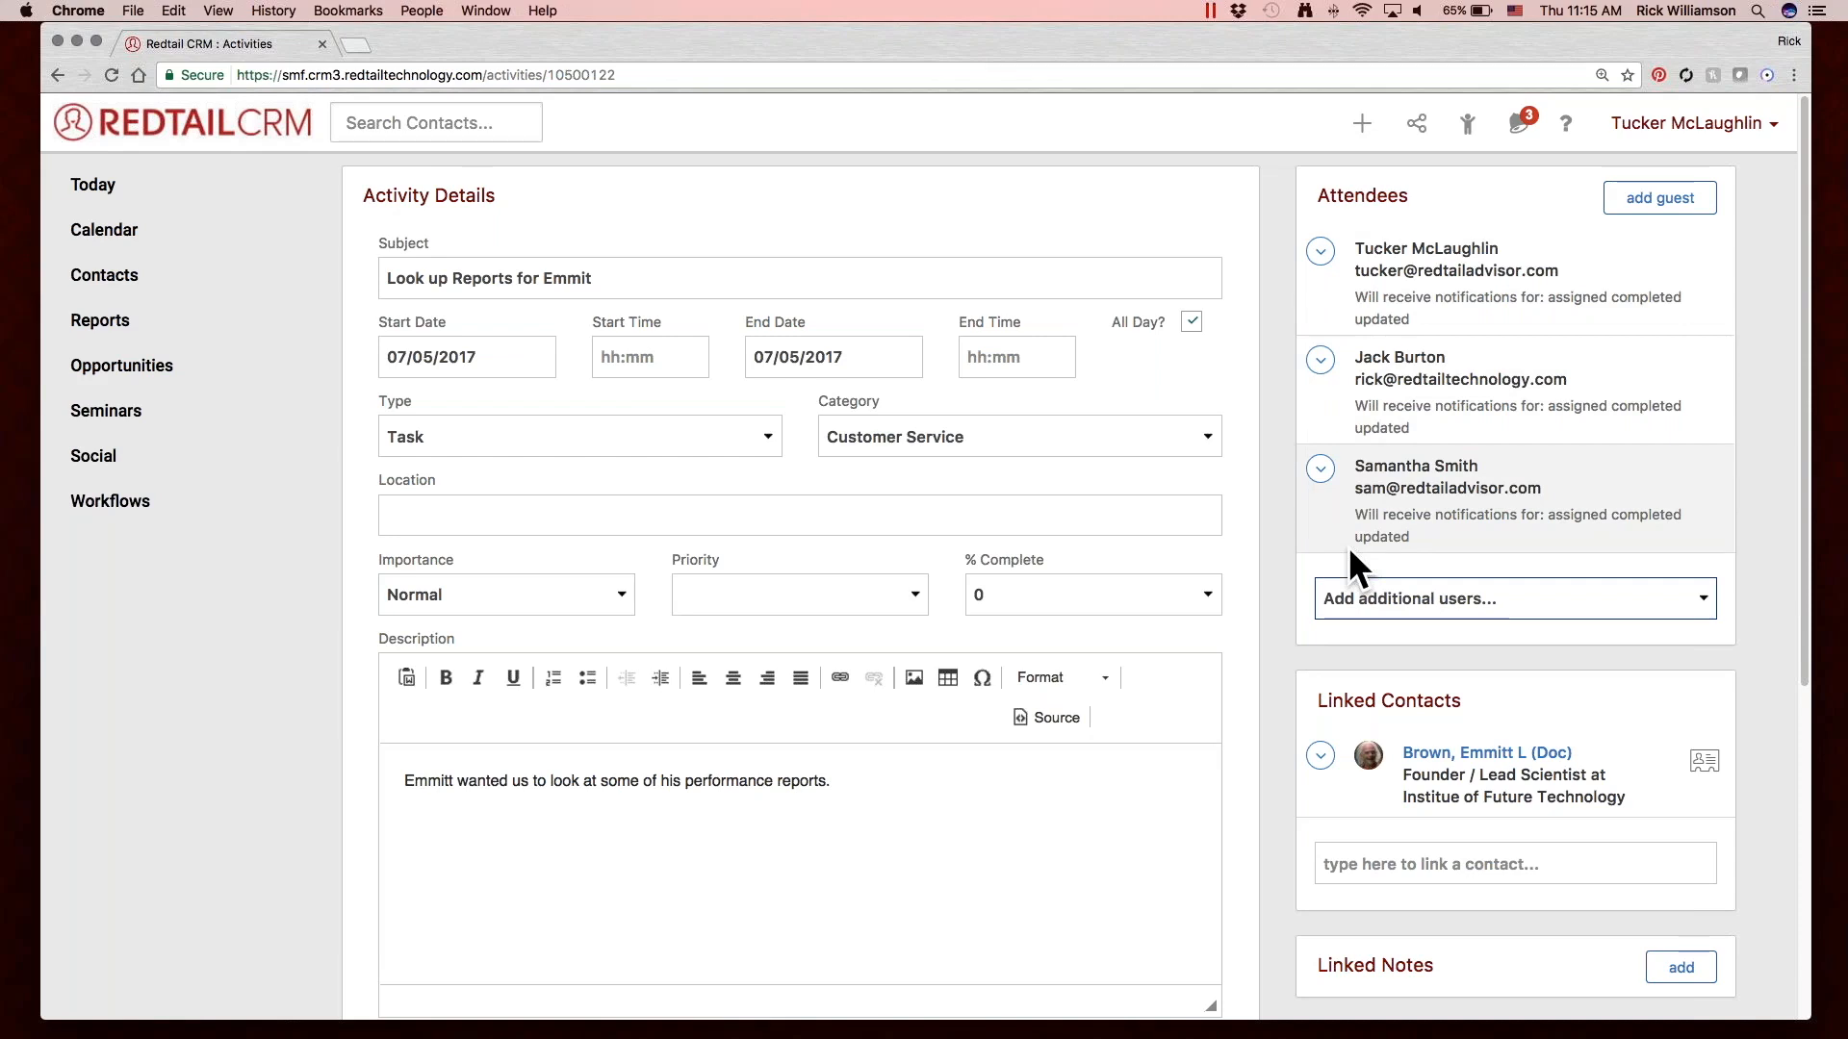
pyautogui.scroll(-3, 1349, 551)
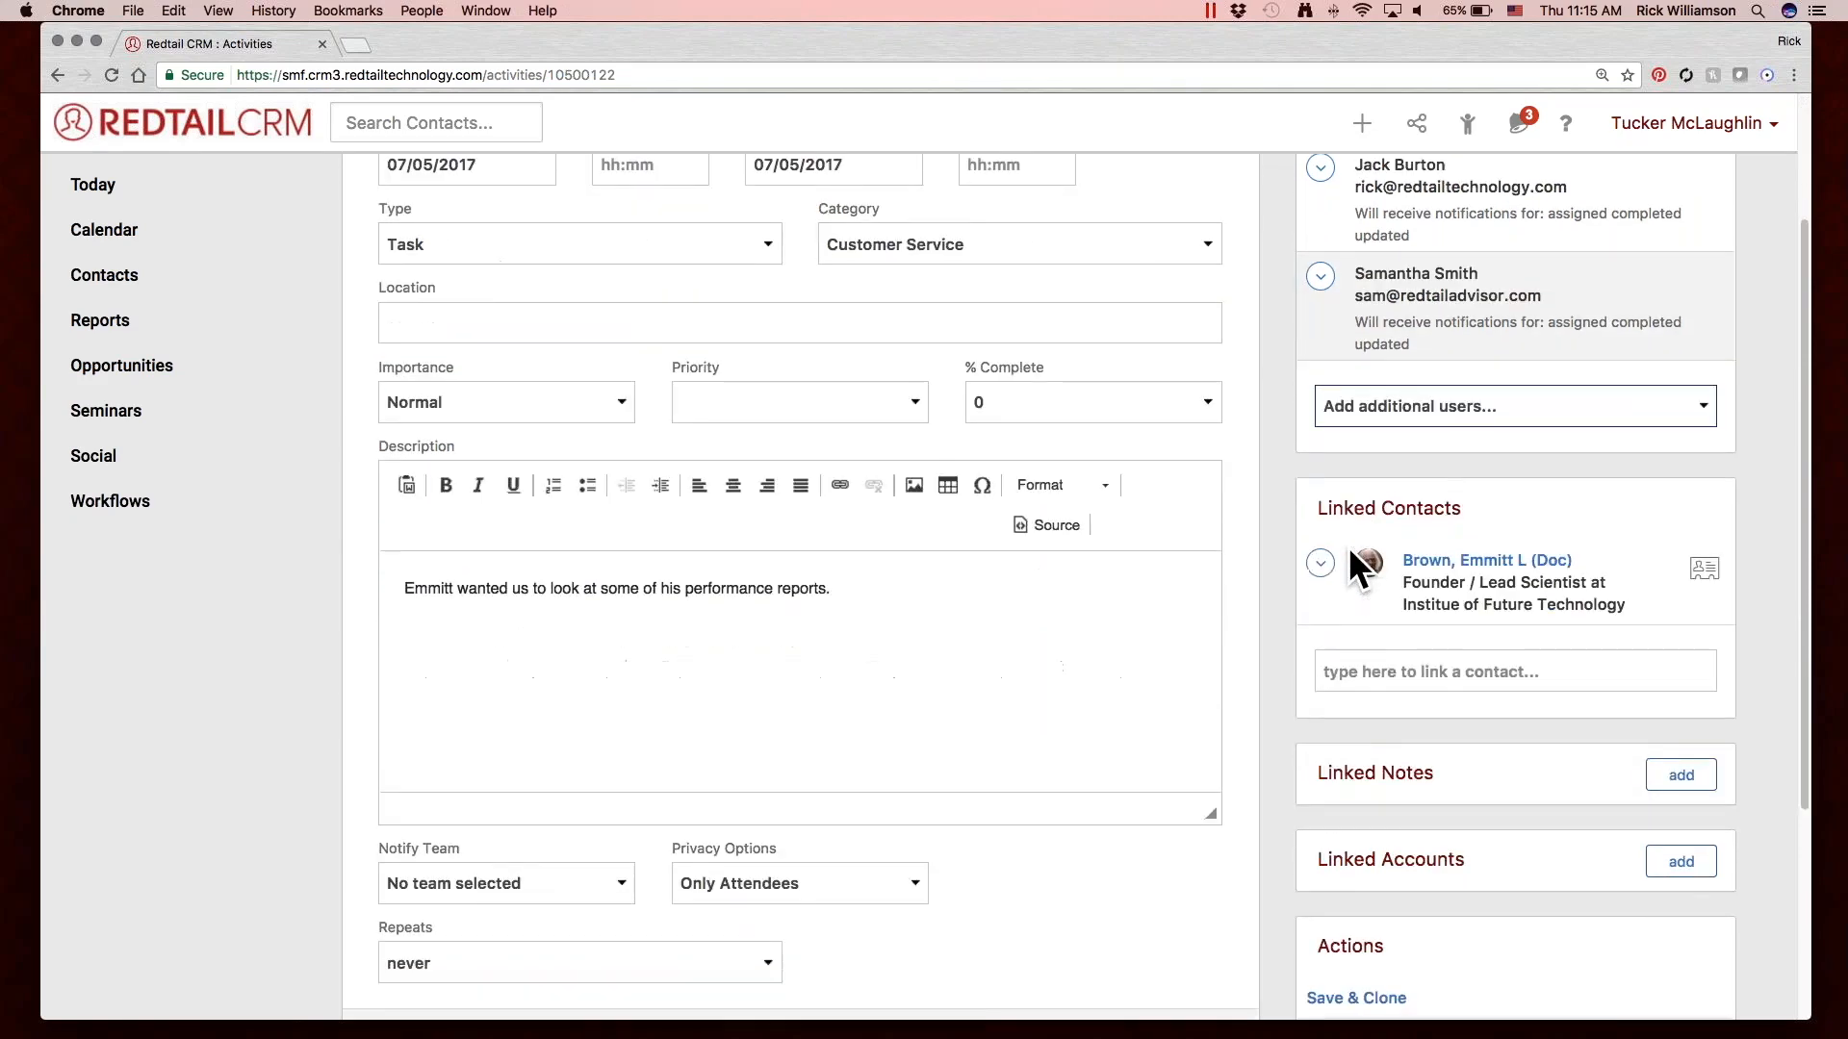
# Search by partial surname for a second contact and link the matching existing contact to the activity.
pyautogui.scroll(-1, 1270, 601)
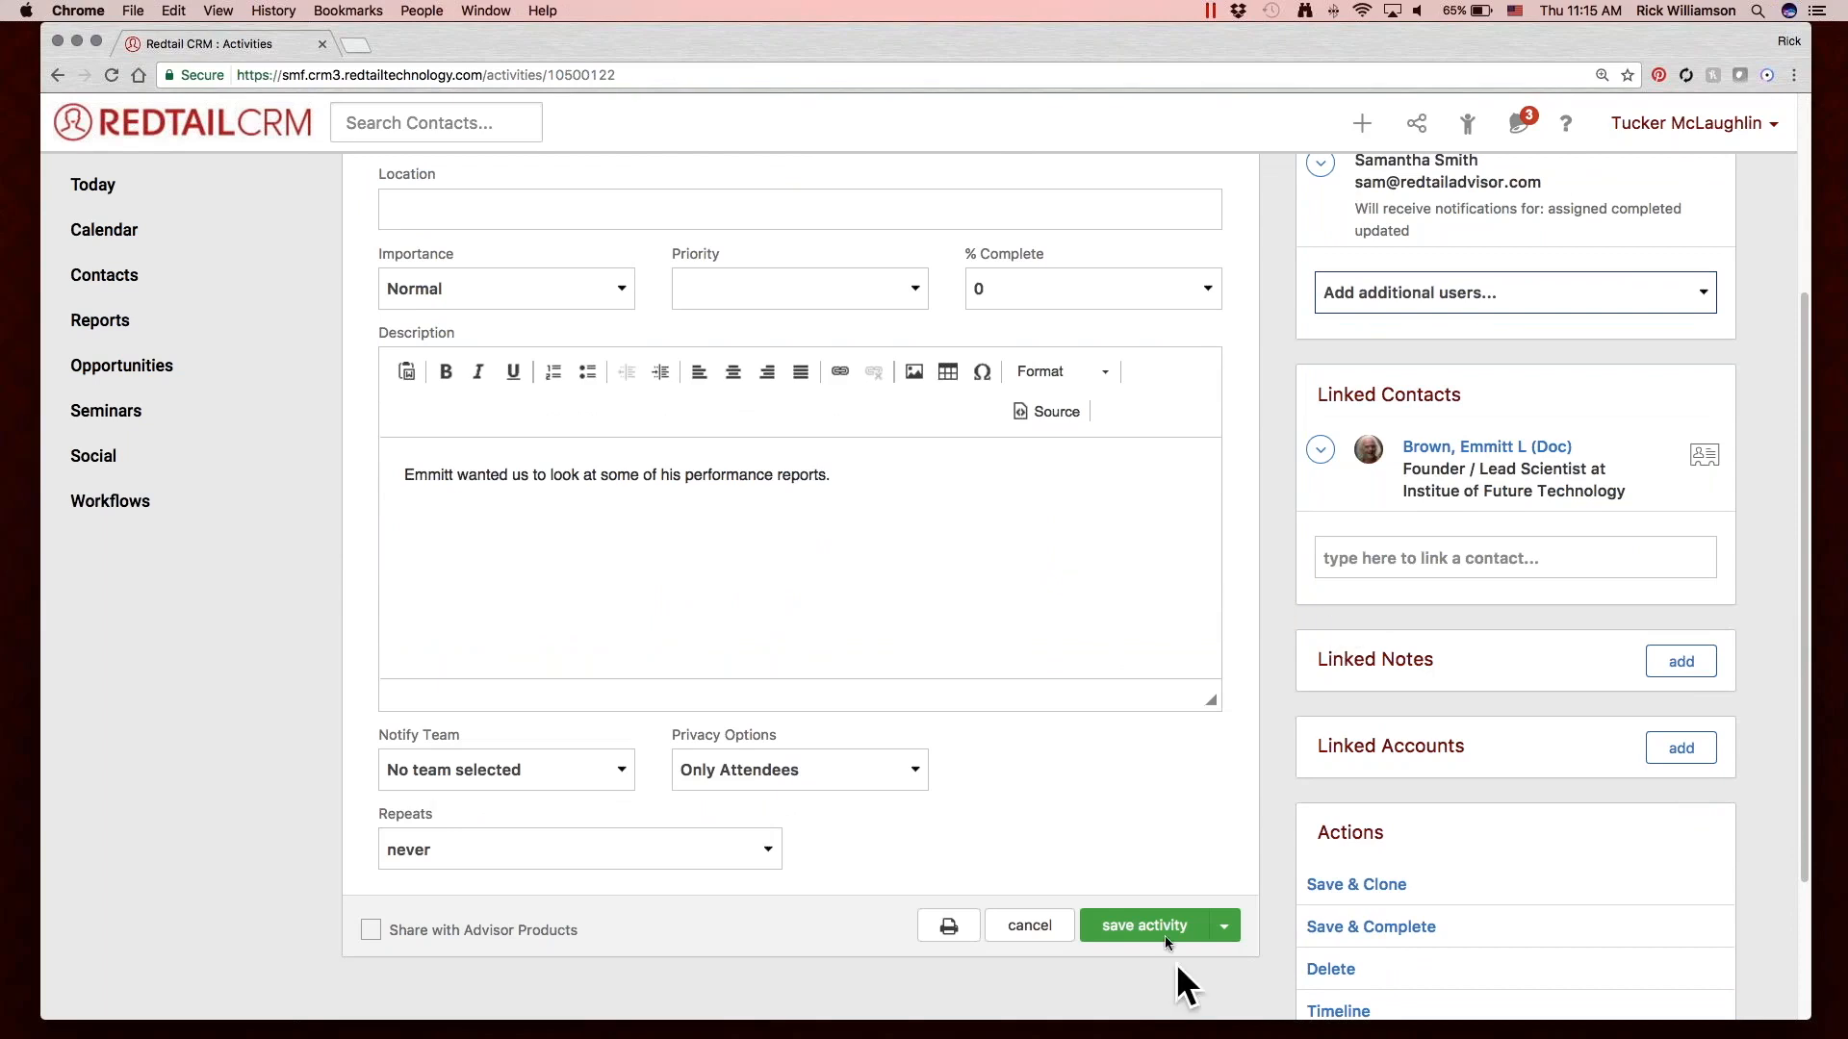
pyautogui.click(1416, 565)
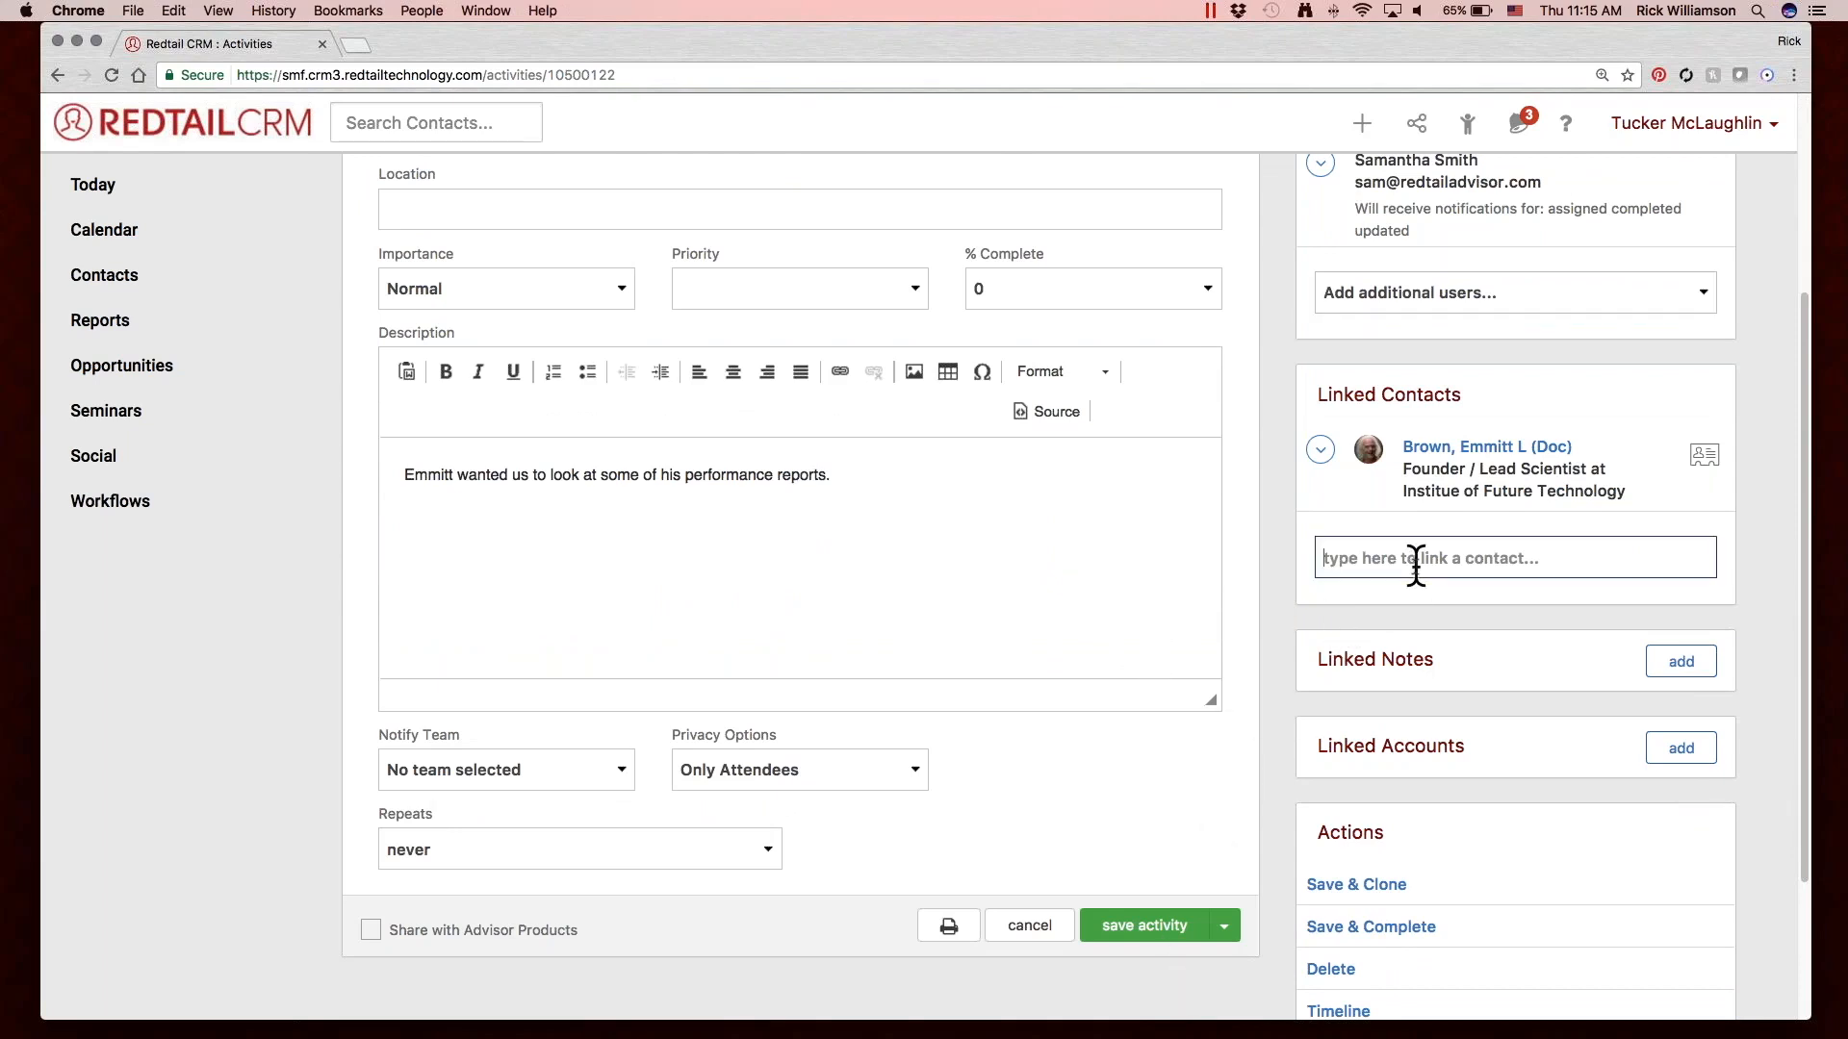
pyautogui.write('clay')
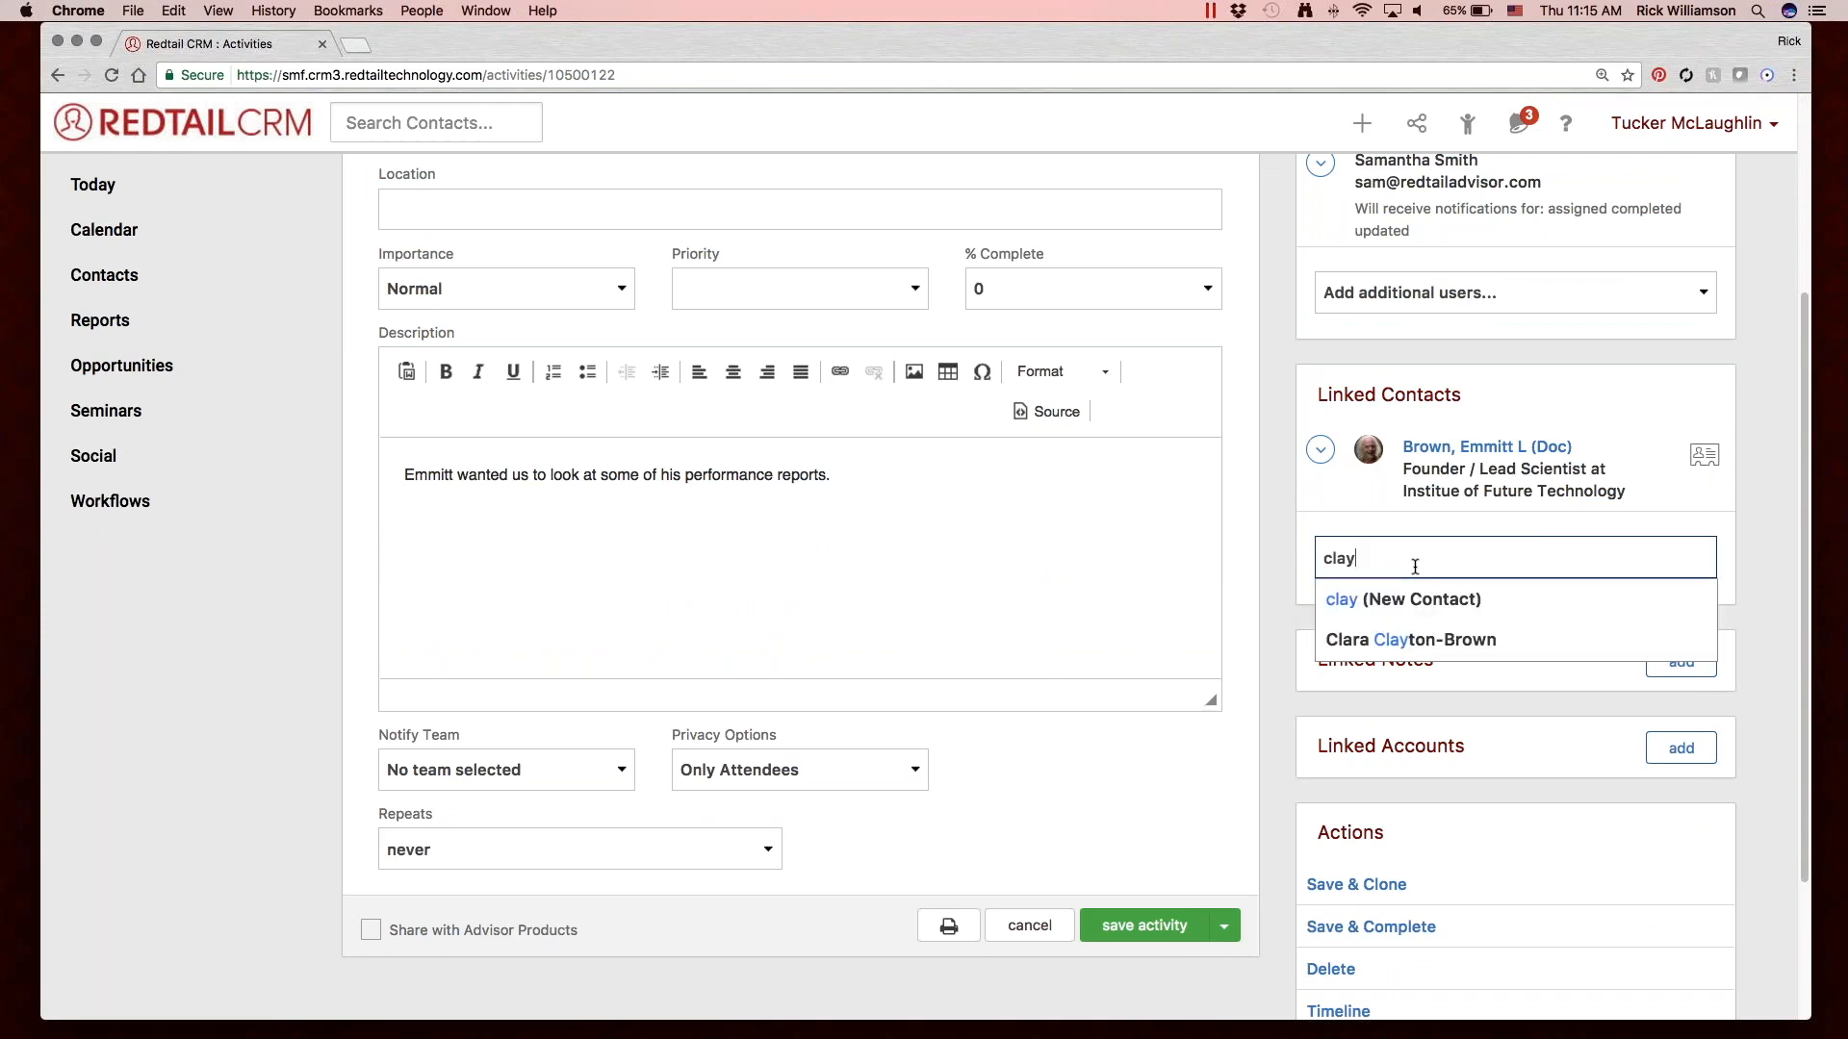
pyautogui.click(1440, 639)
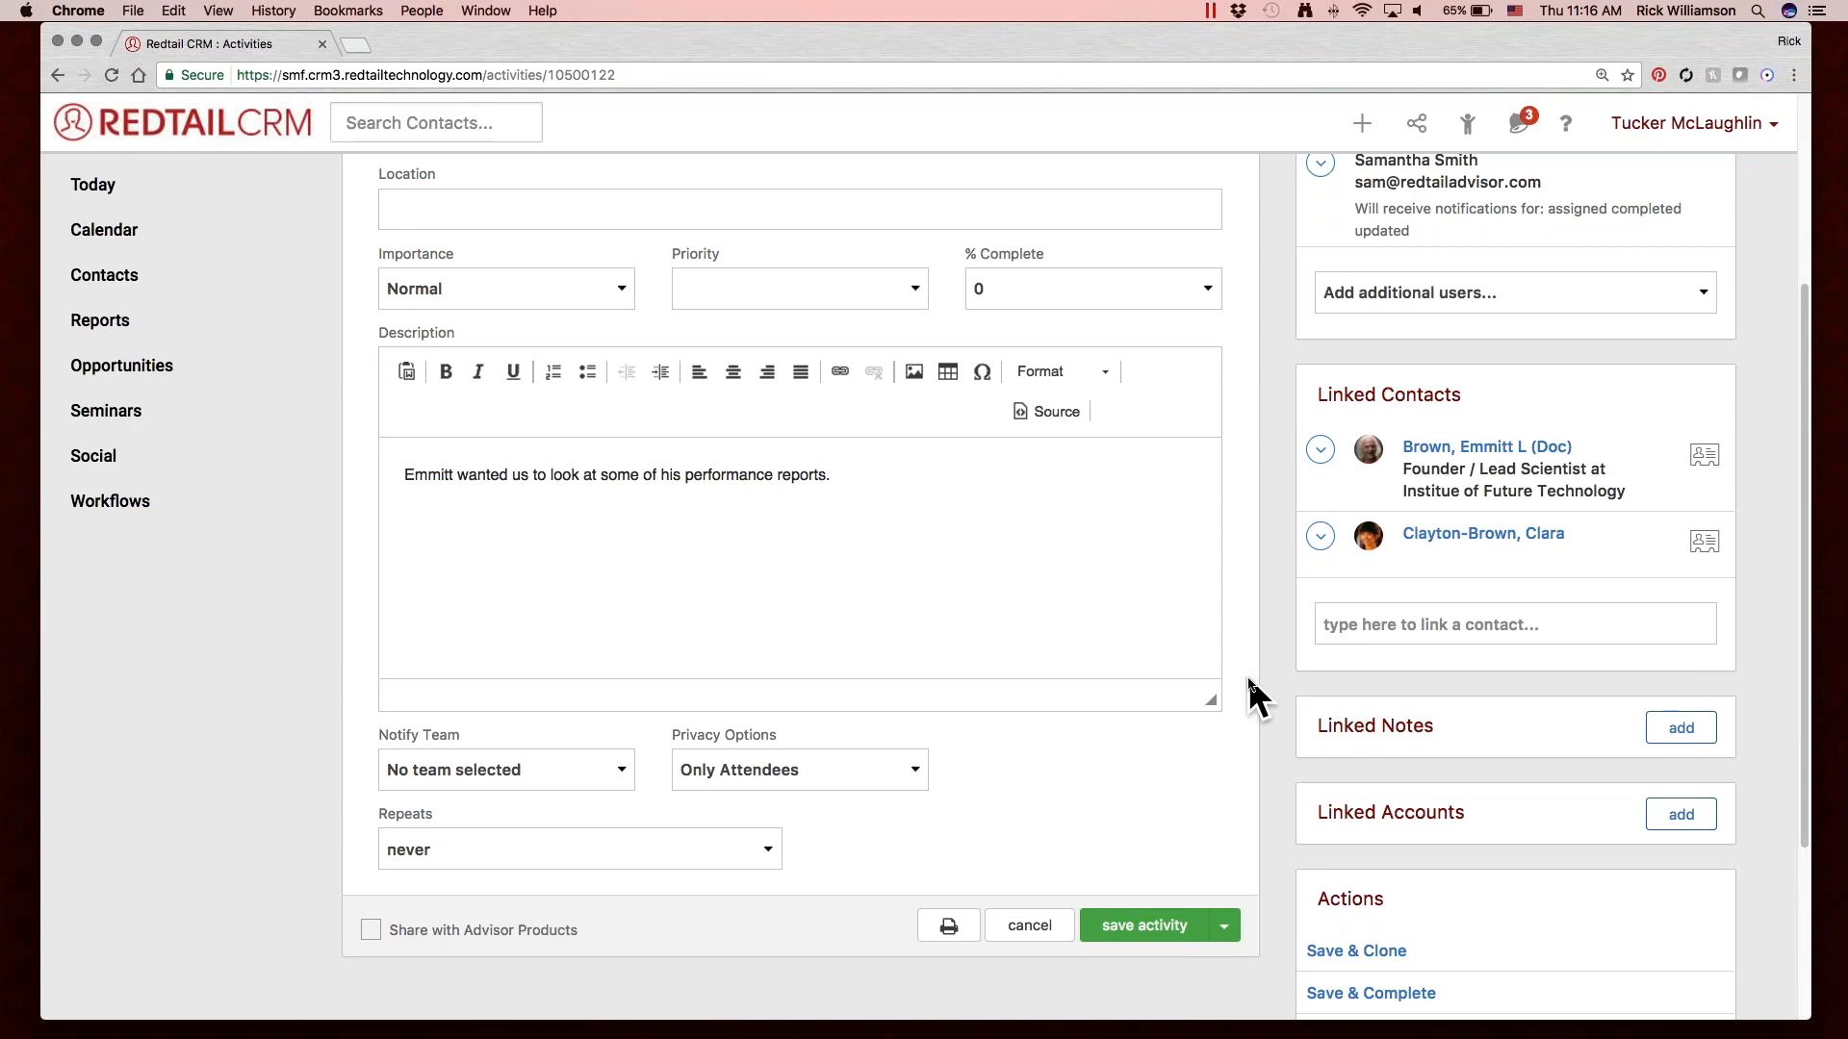
# Save the activity with its attendees and linked contacts.
pyautogui.scroll(-5, 1247, 683)
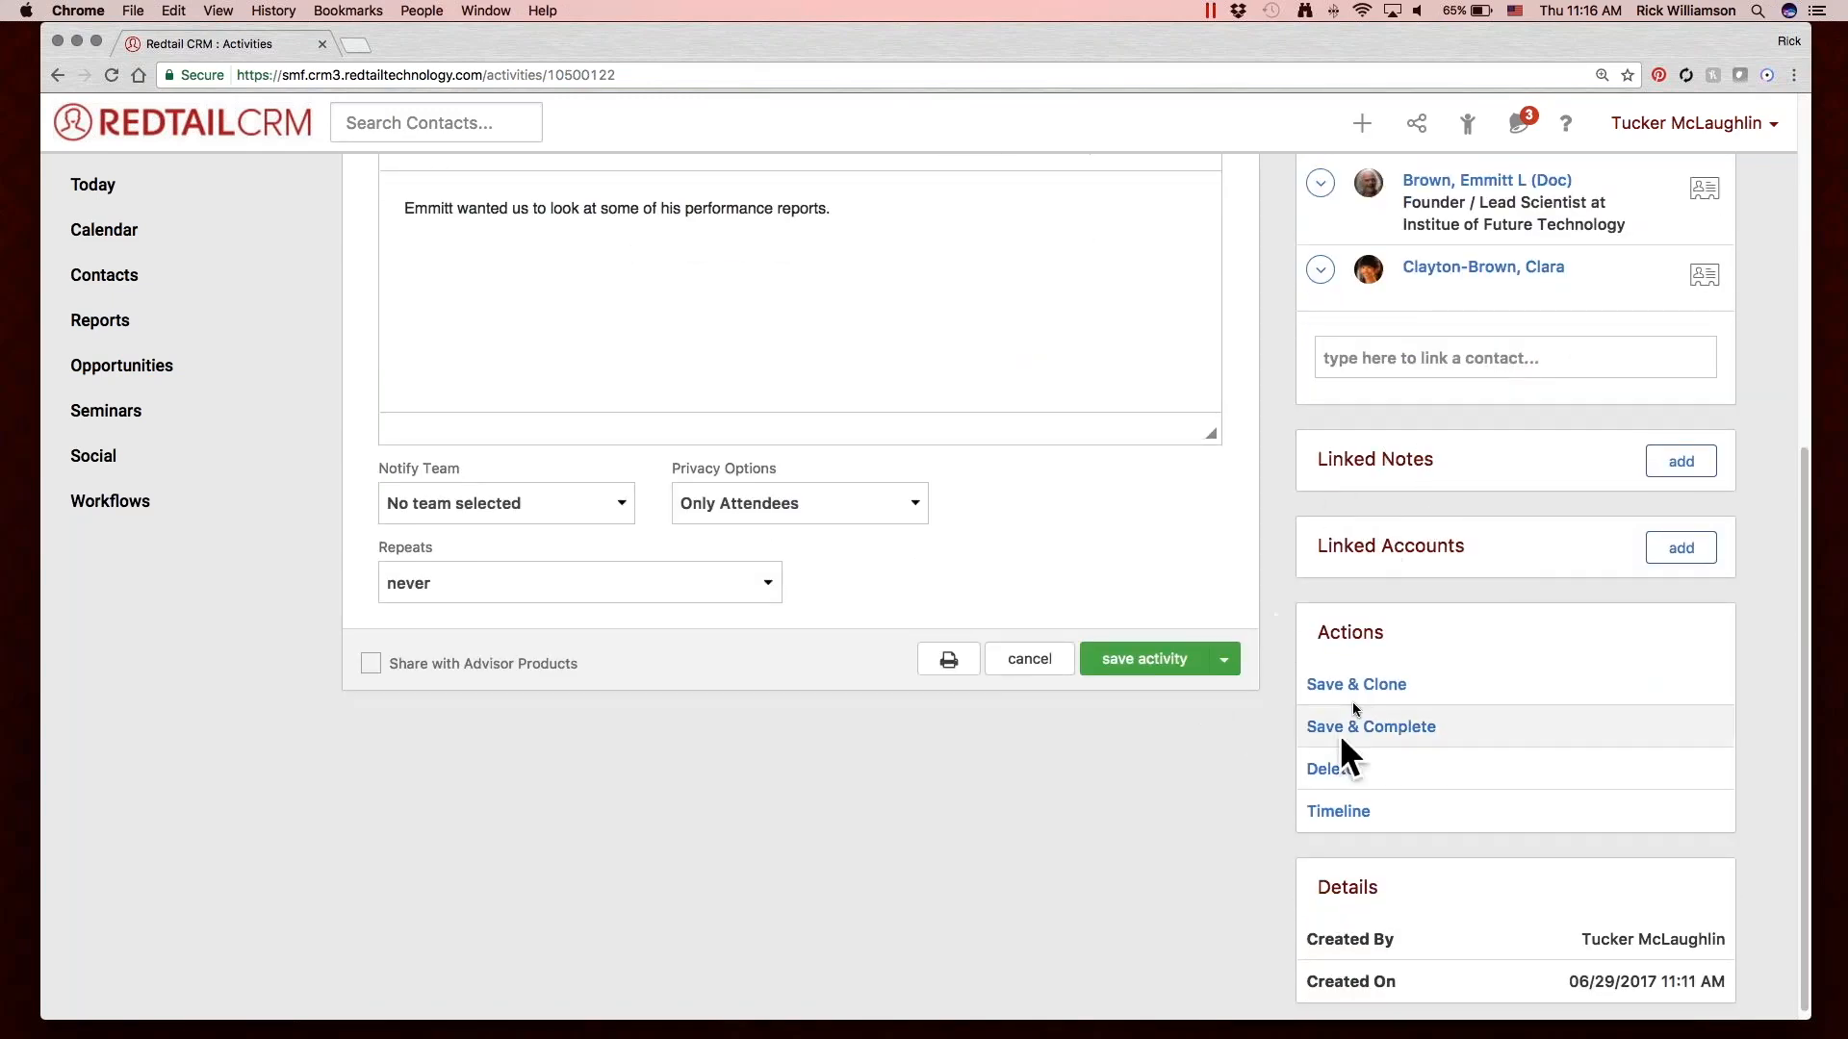
pyautogui.scroll(-1, 1230, 814)
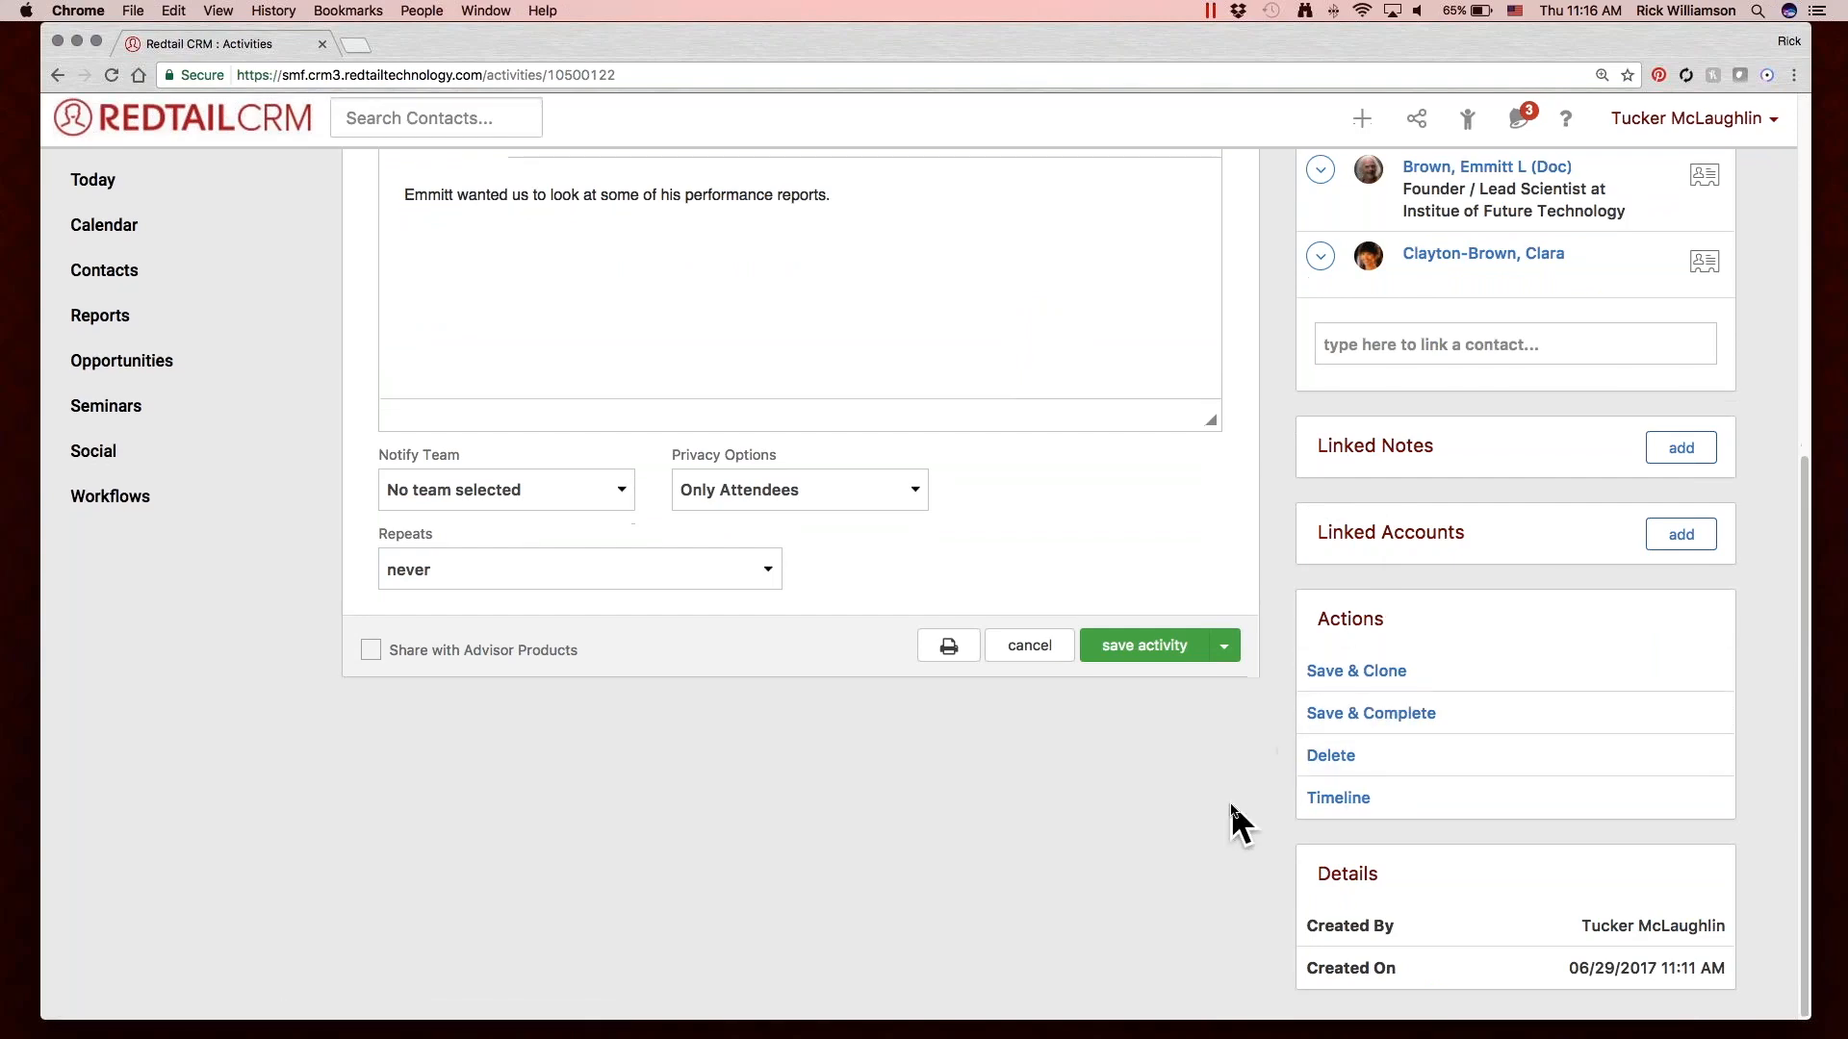
pyautogui.click(1130, 652)
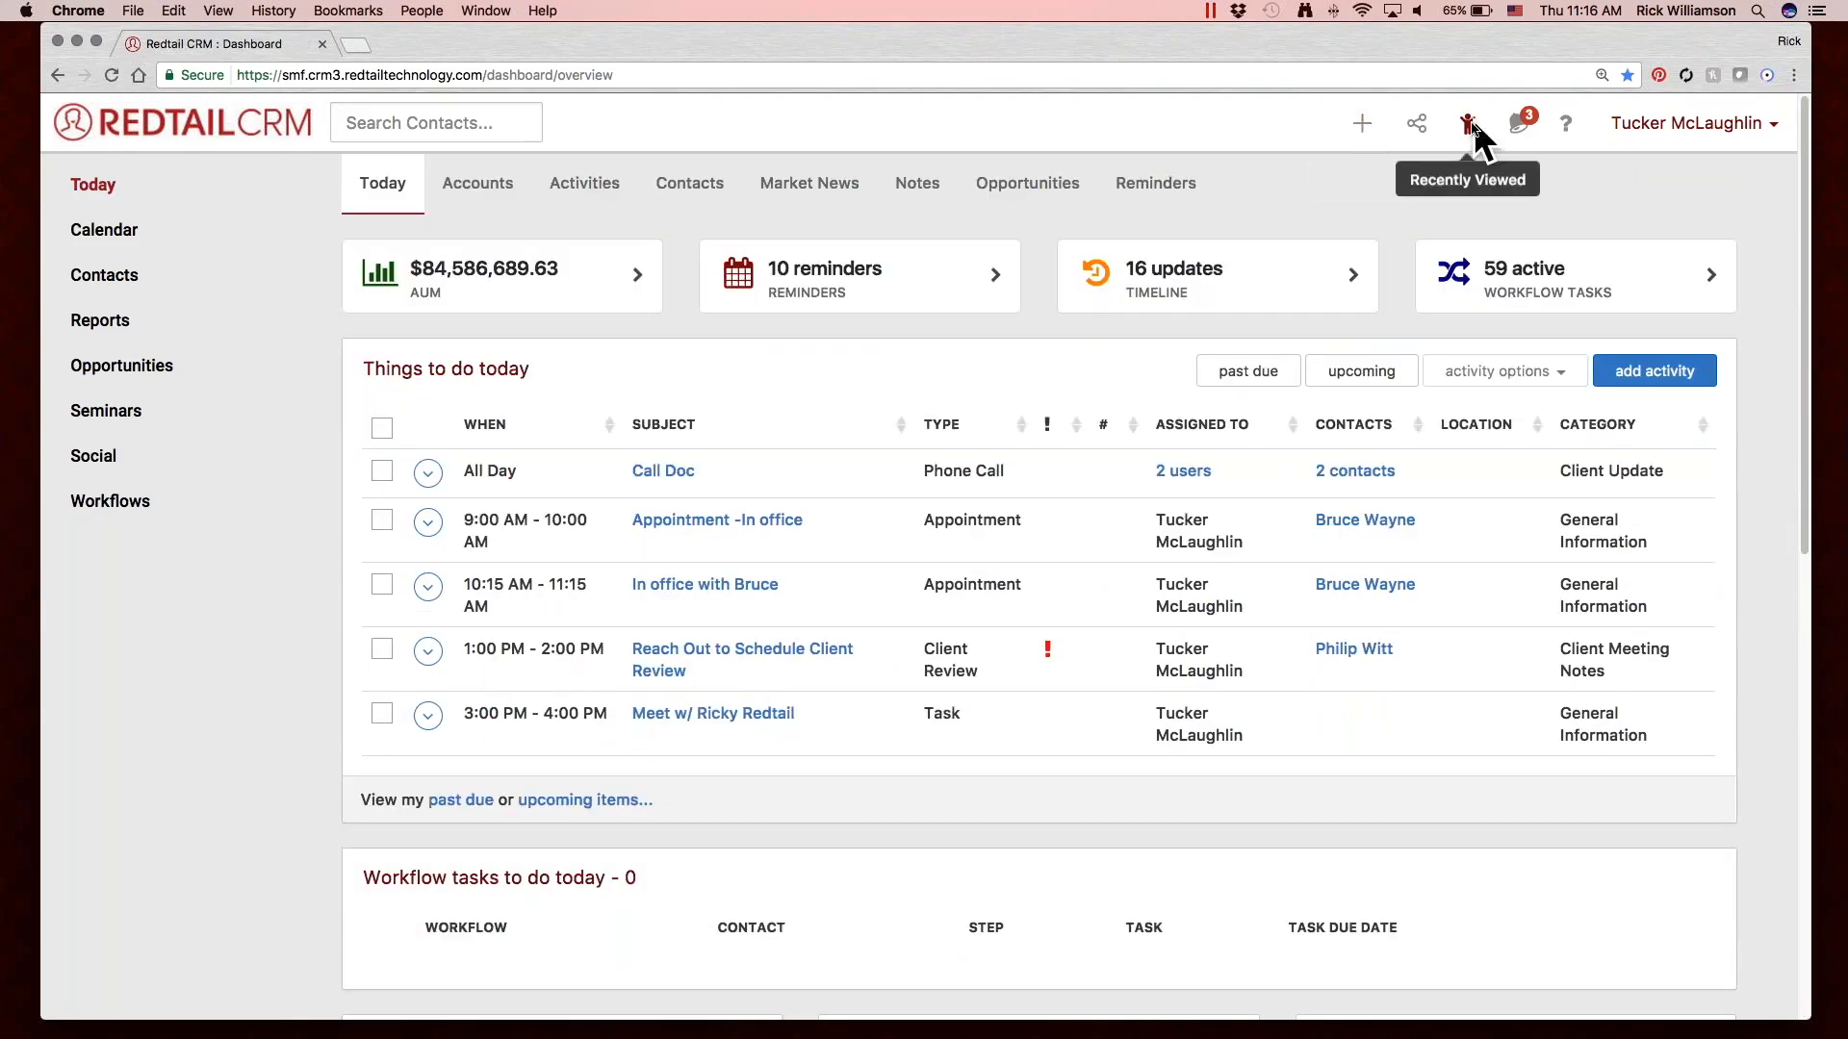
# Open the recently viewed Cusco VP of Manufacturing contact and view the quick-add activity form, closing it without creating anything.
pyautogui.click(1467, 126)
pyautogui.click(625, 383)
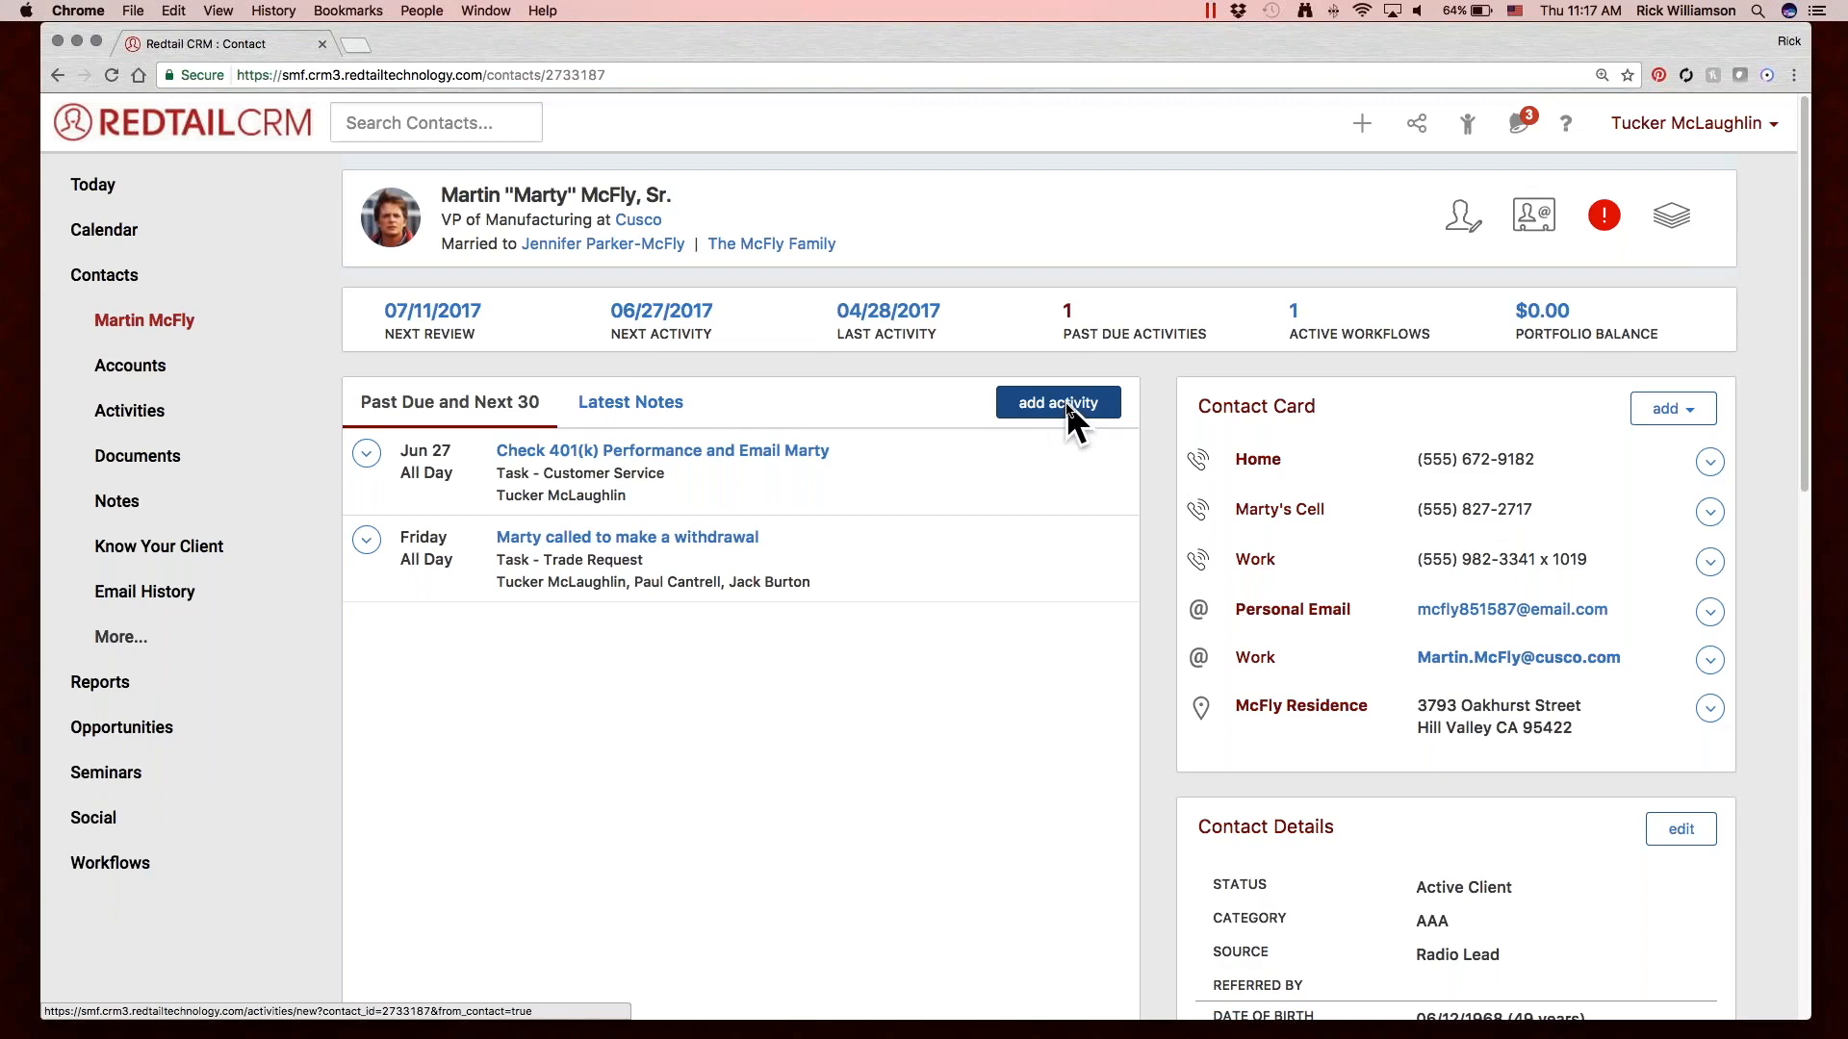
pyautogui.click(1366, 124)
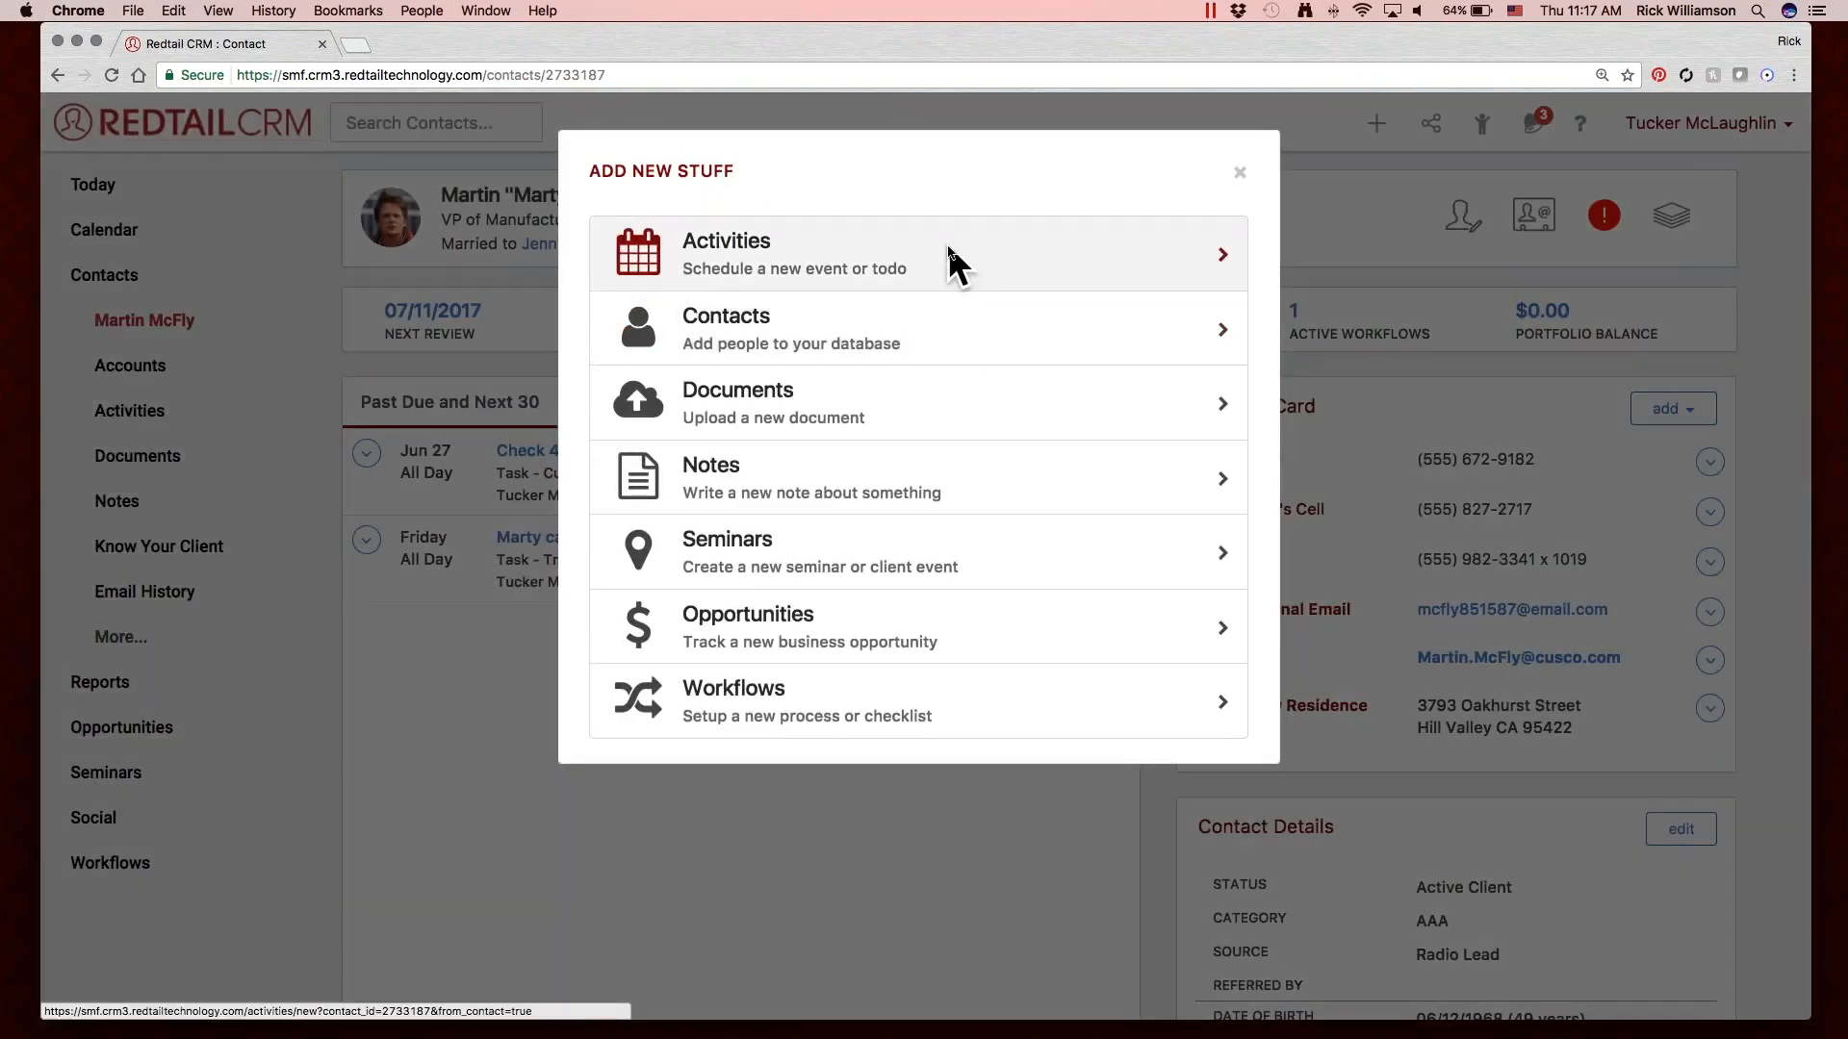
pyautogui.click(950, 252)
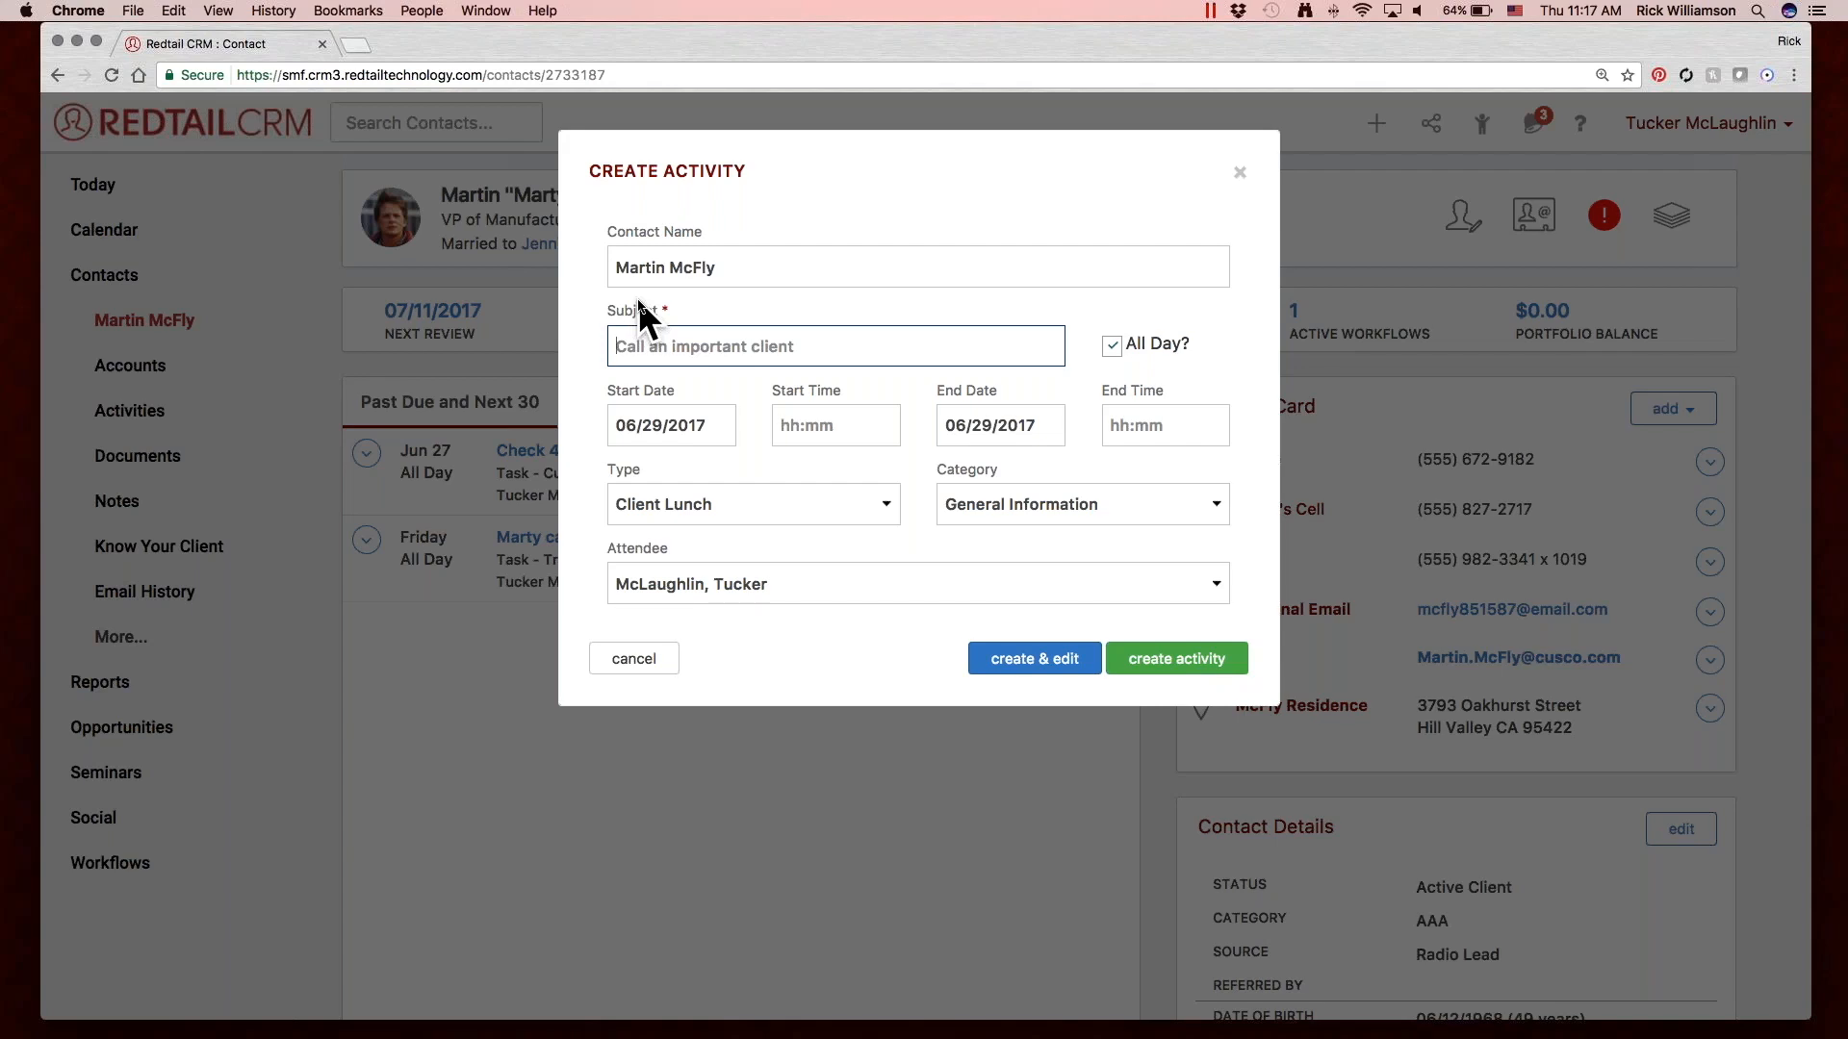
pyautogui.click(1240, 171)
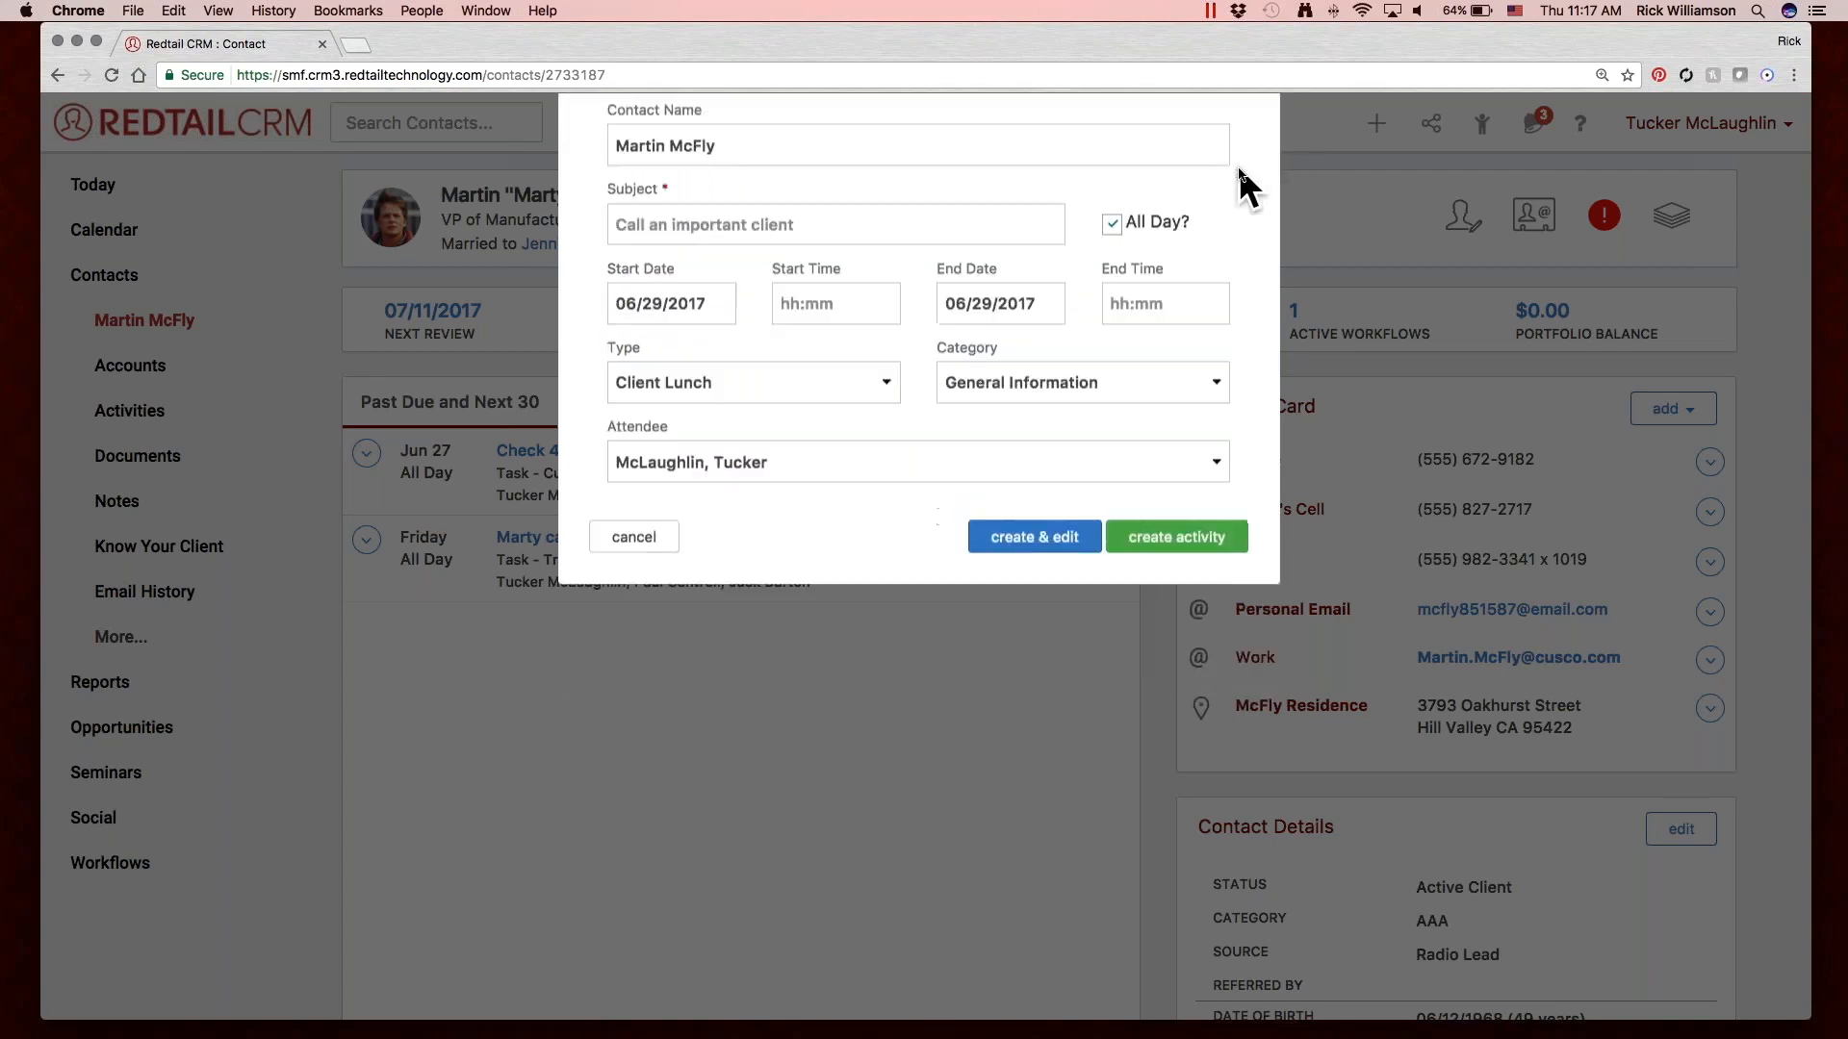
# Return to the Today dashboard, select the first three activities and view the bulk activity options without applying one.
pyautogui.click(96, 181)
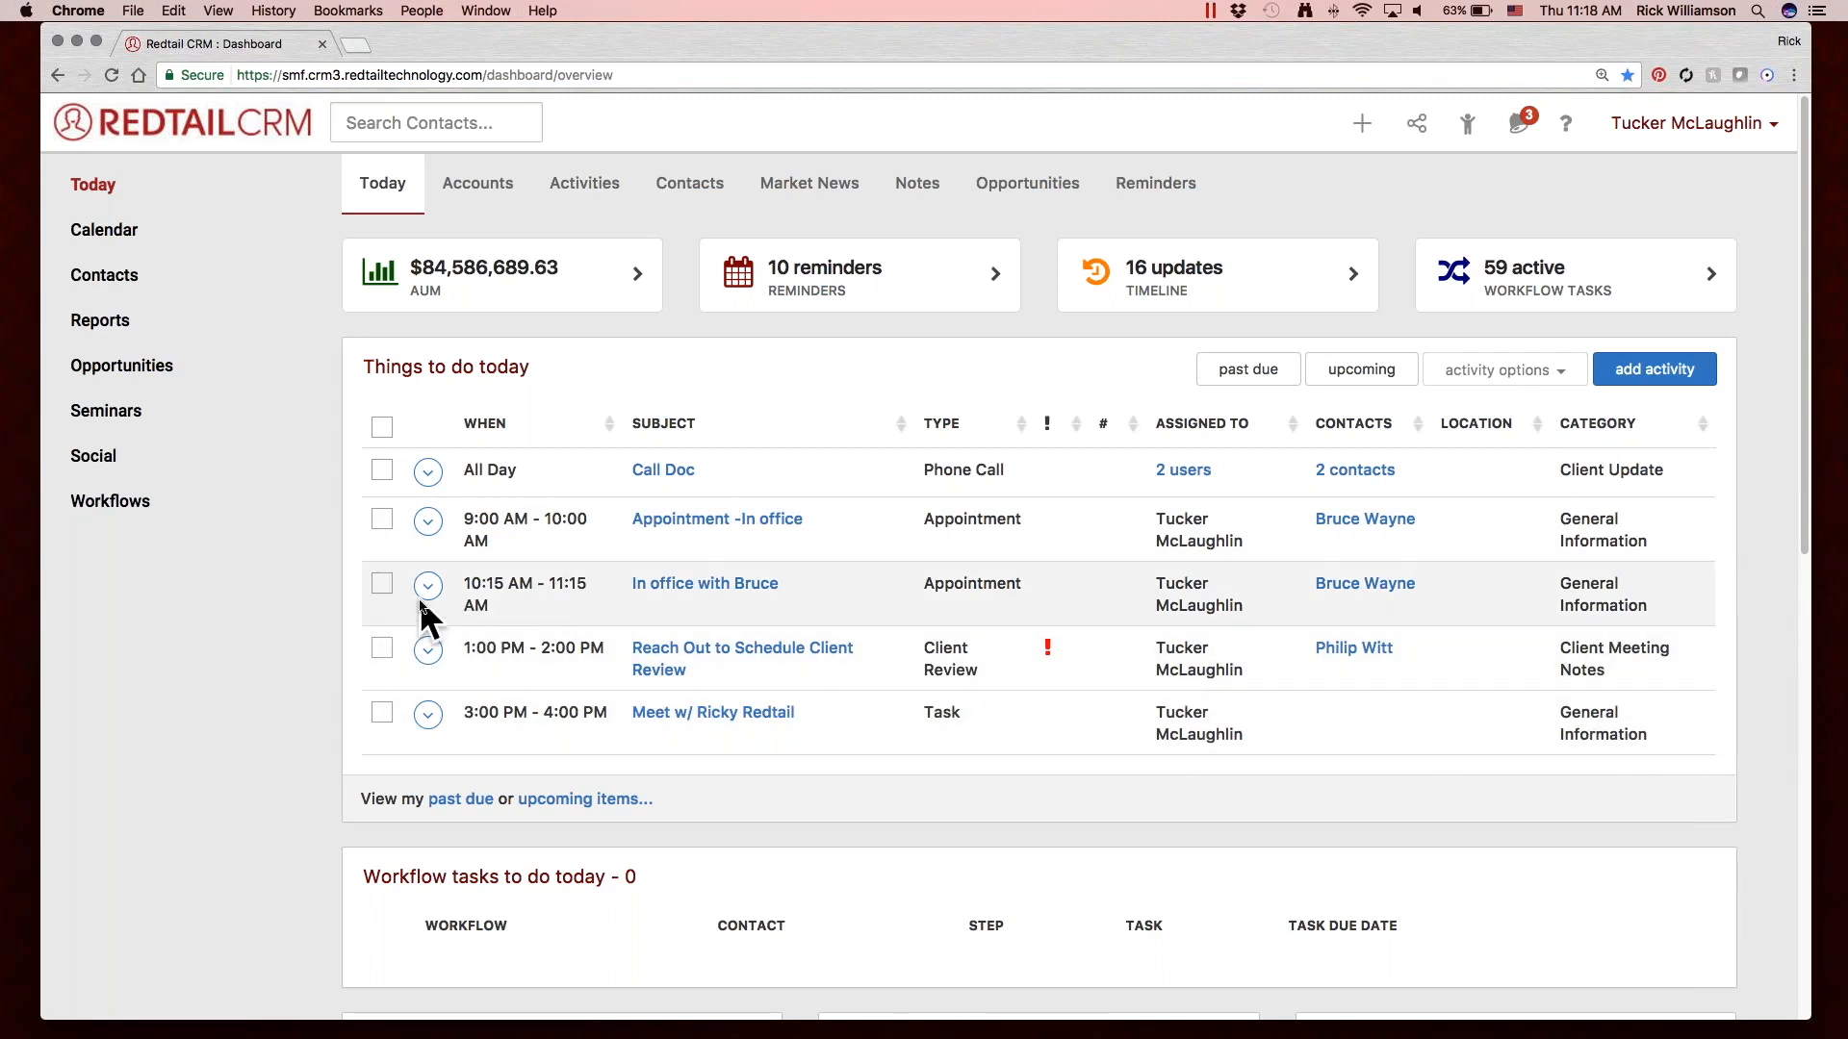
pyautogui.click(382, 472)
pyautogui.click(381, 517)
pyautogui.click(384, 583)
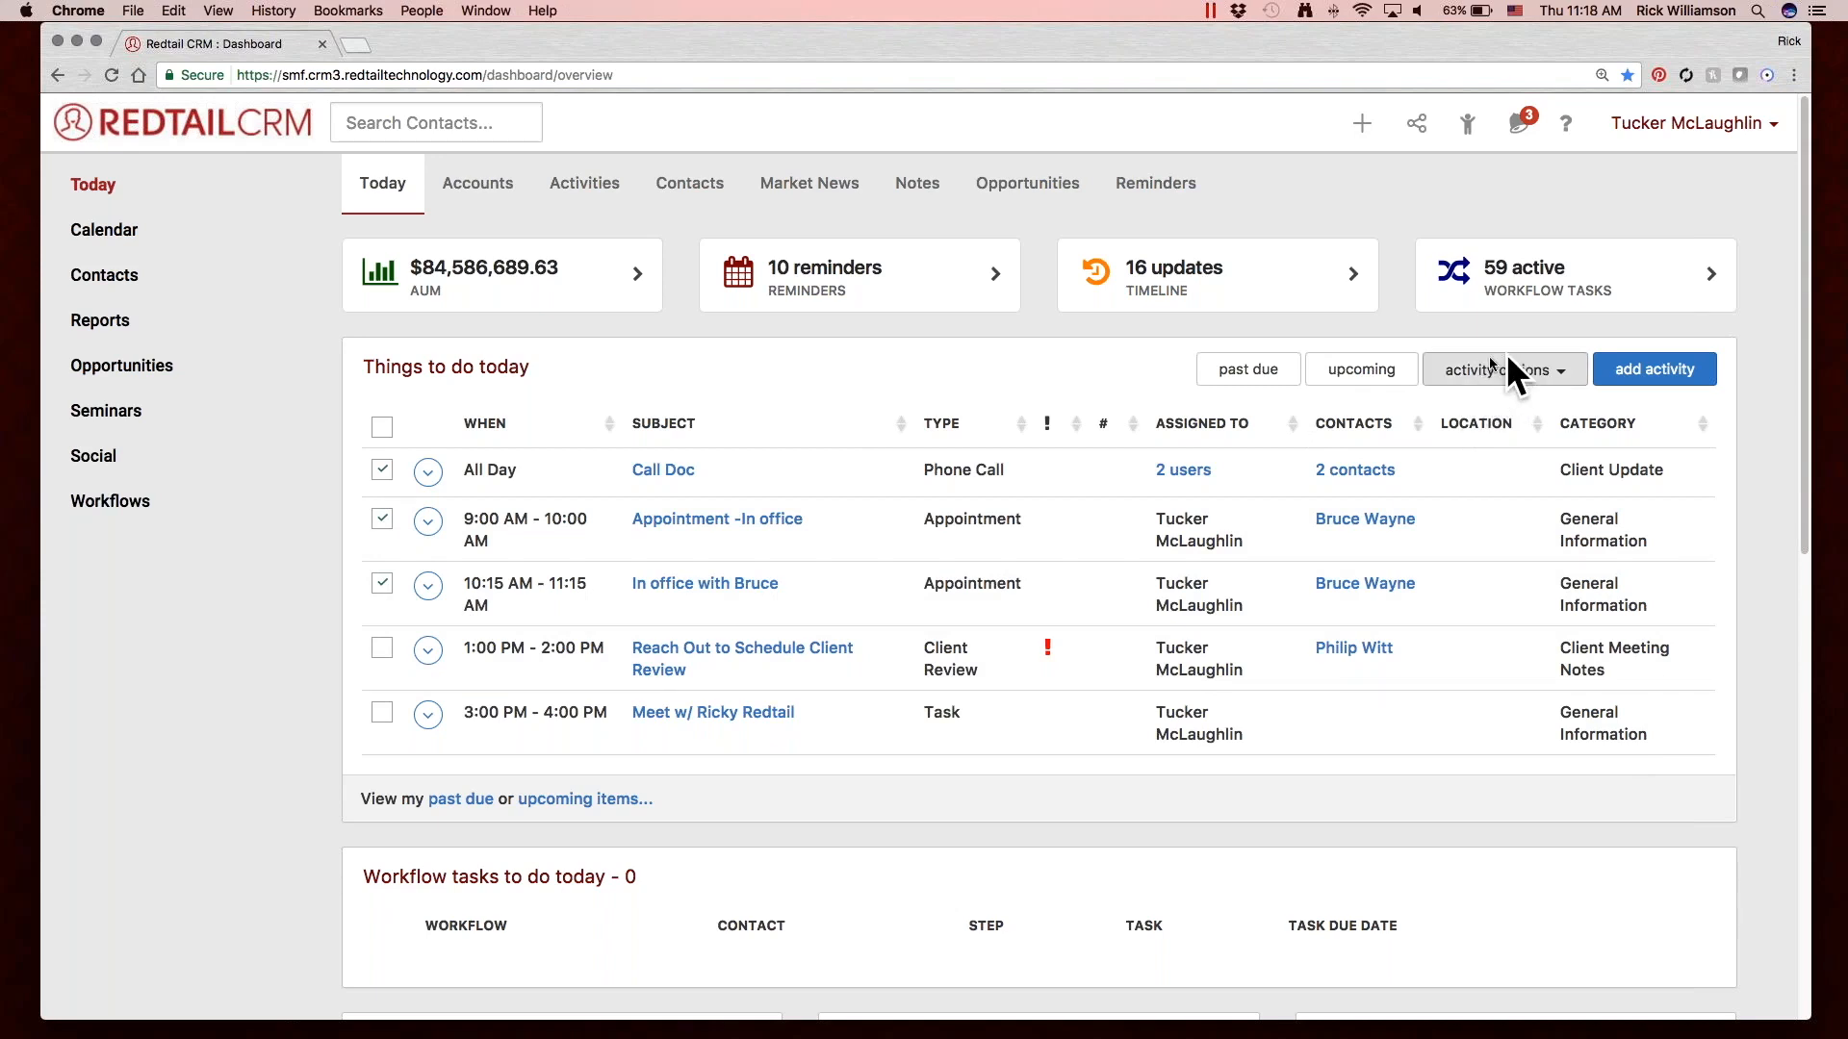
pyautogui.click(1509, 379)
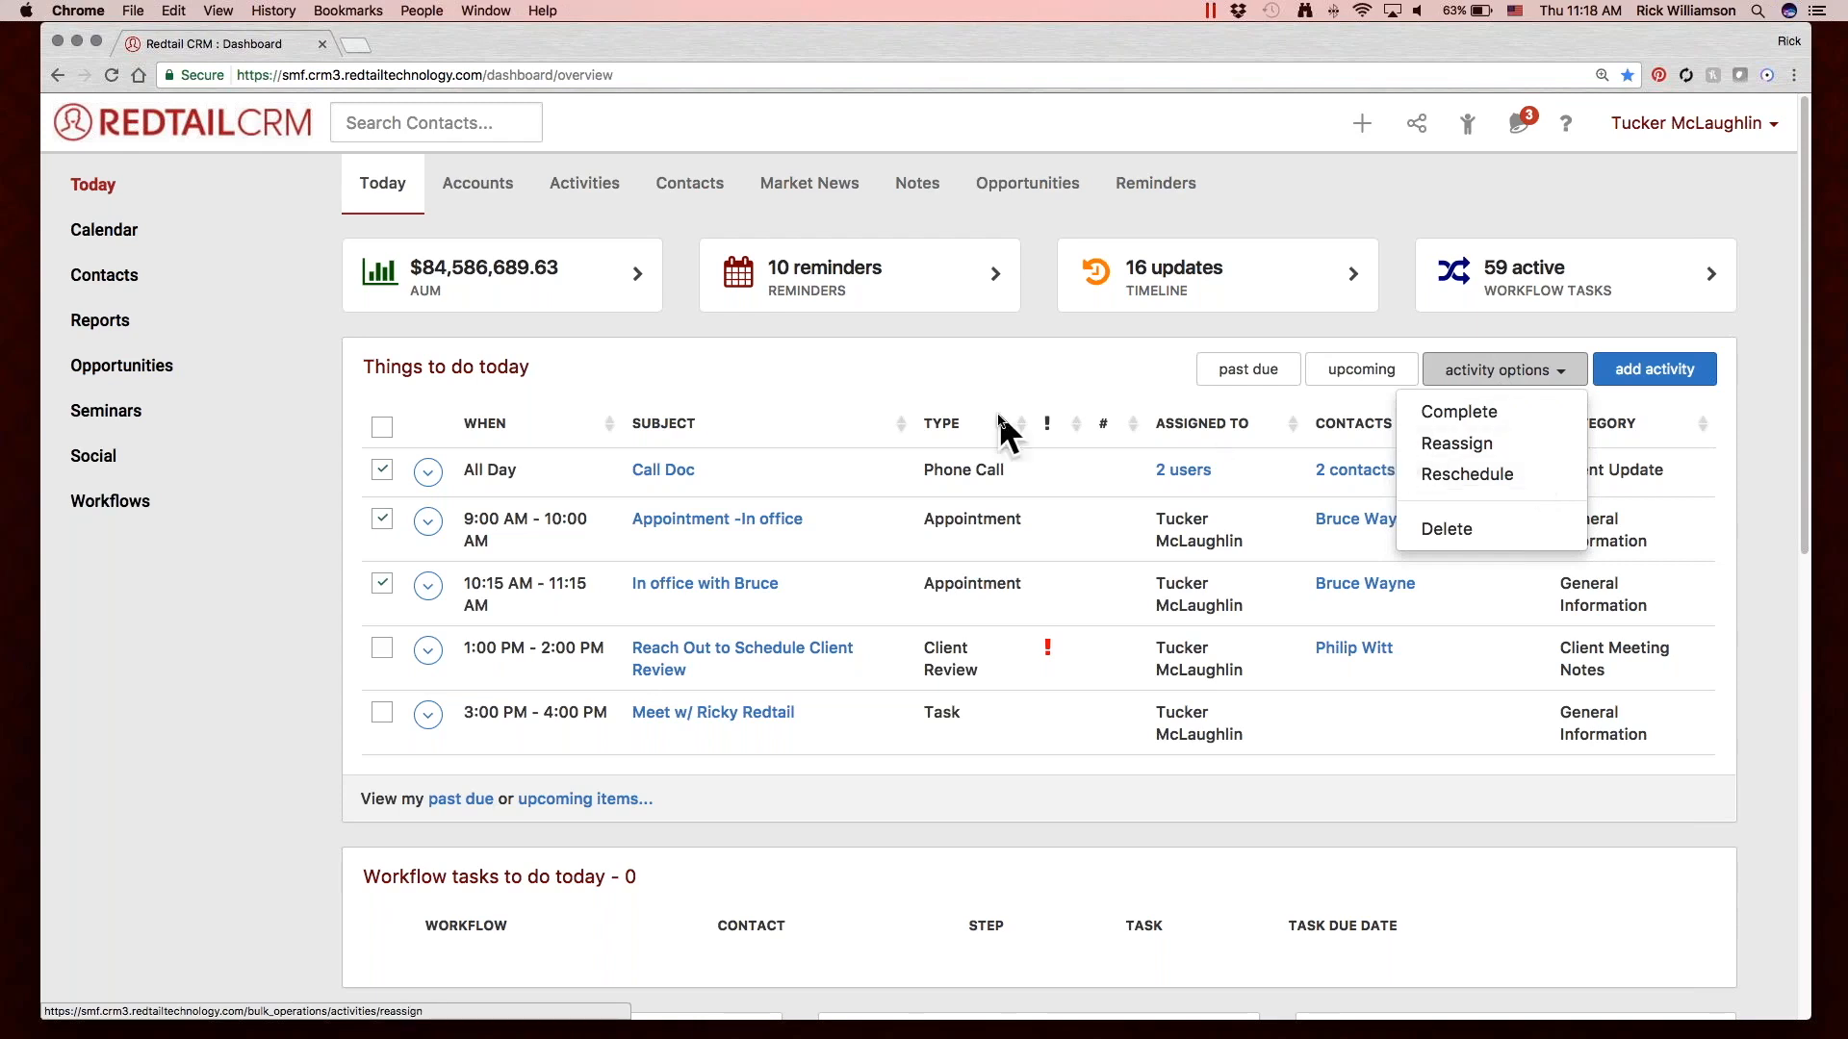
pyautogui.click(1078, 375)
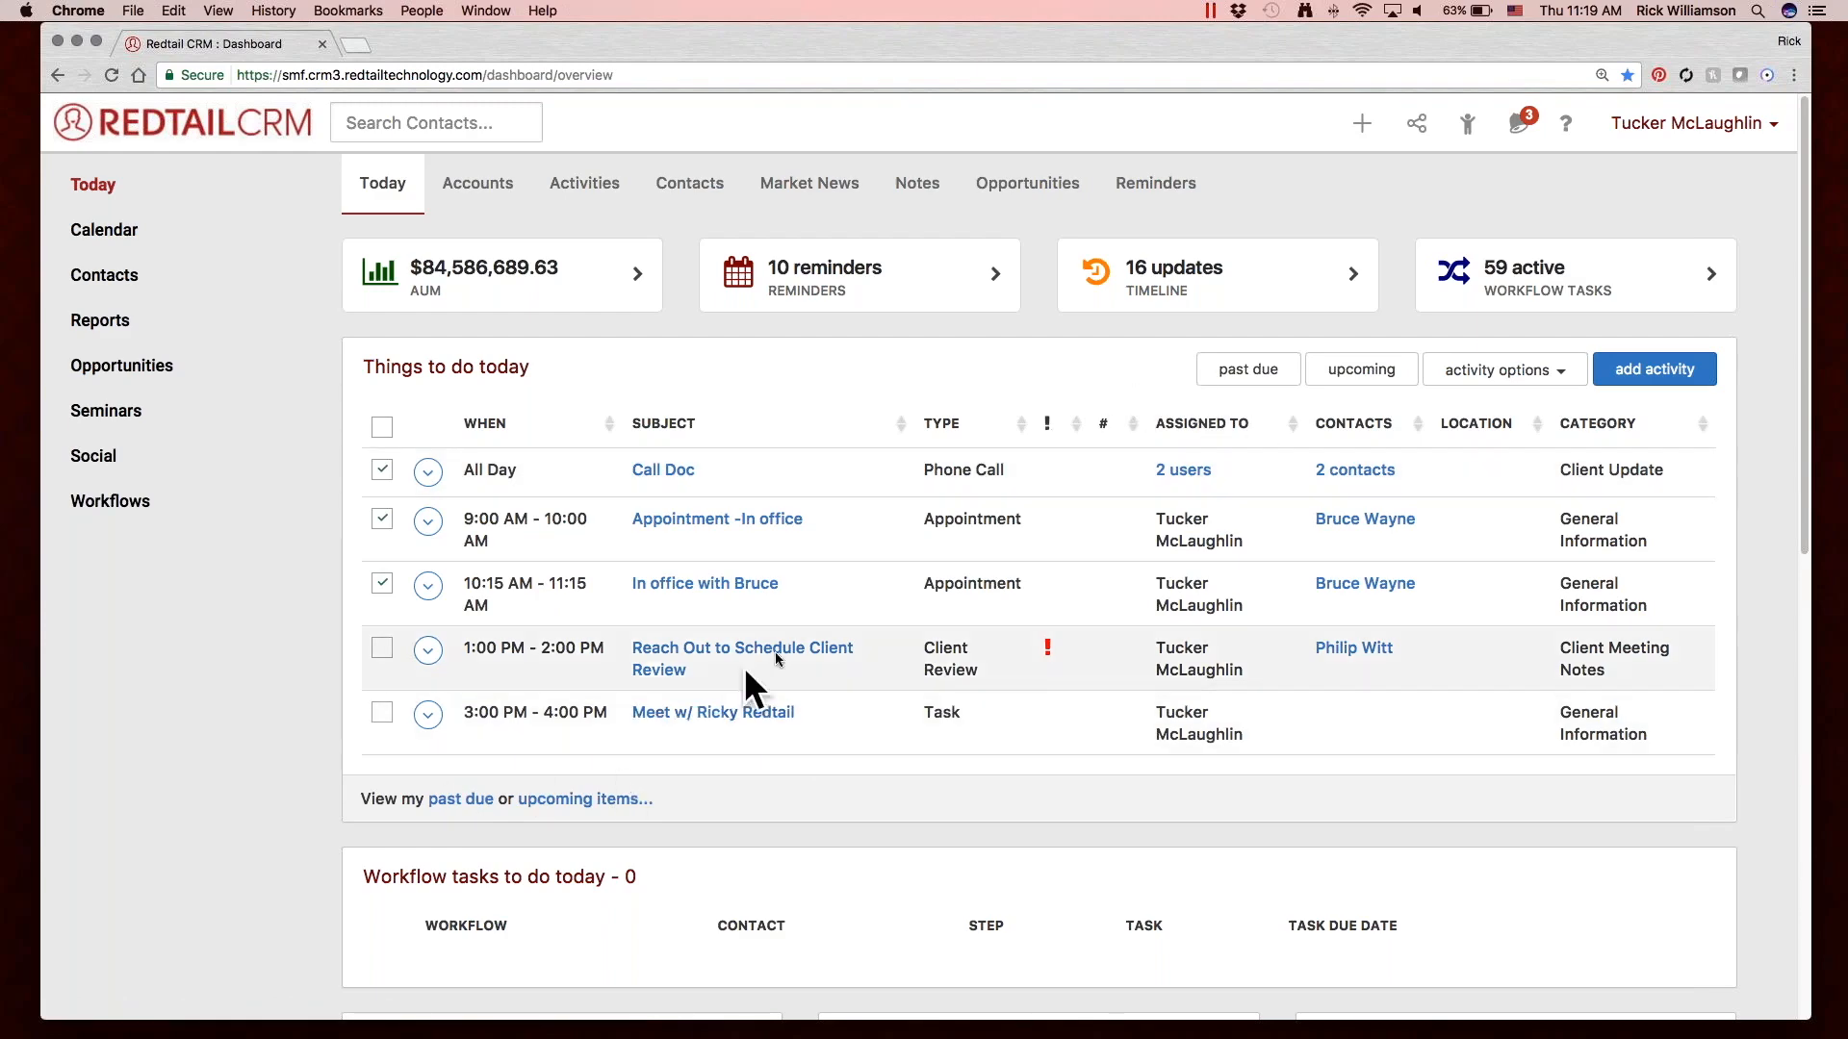
# Look over the Today dashboard sections and its past-due activities, and return to the dashboard overview.
pyautogui.scroll(-10, 834, 432)
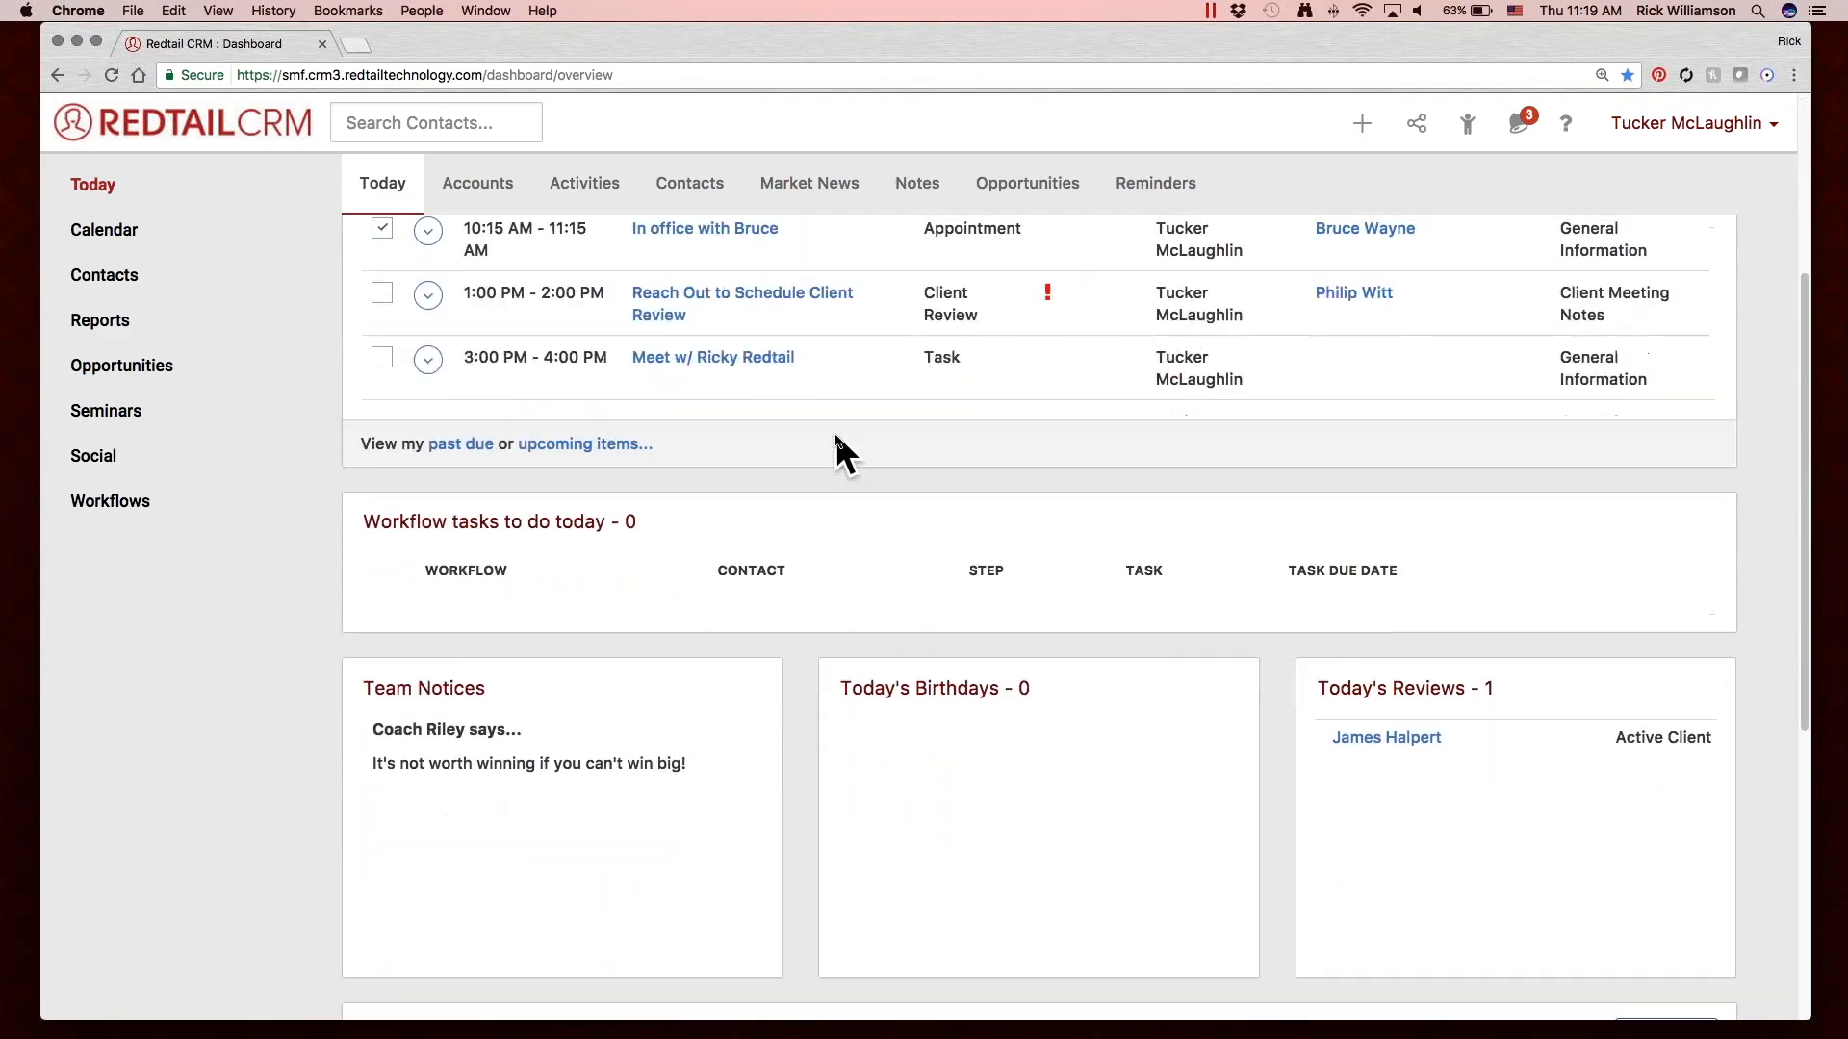
pyautogui.scroll(10, 835, 431)
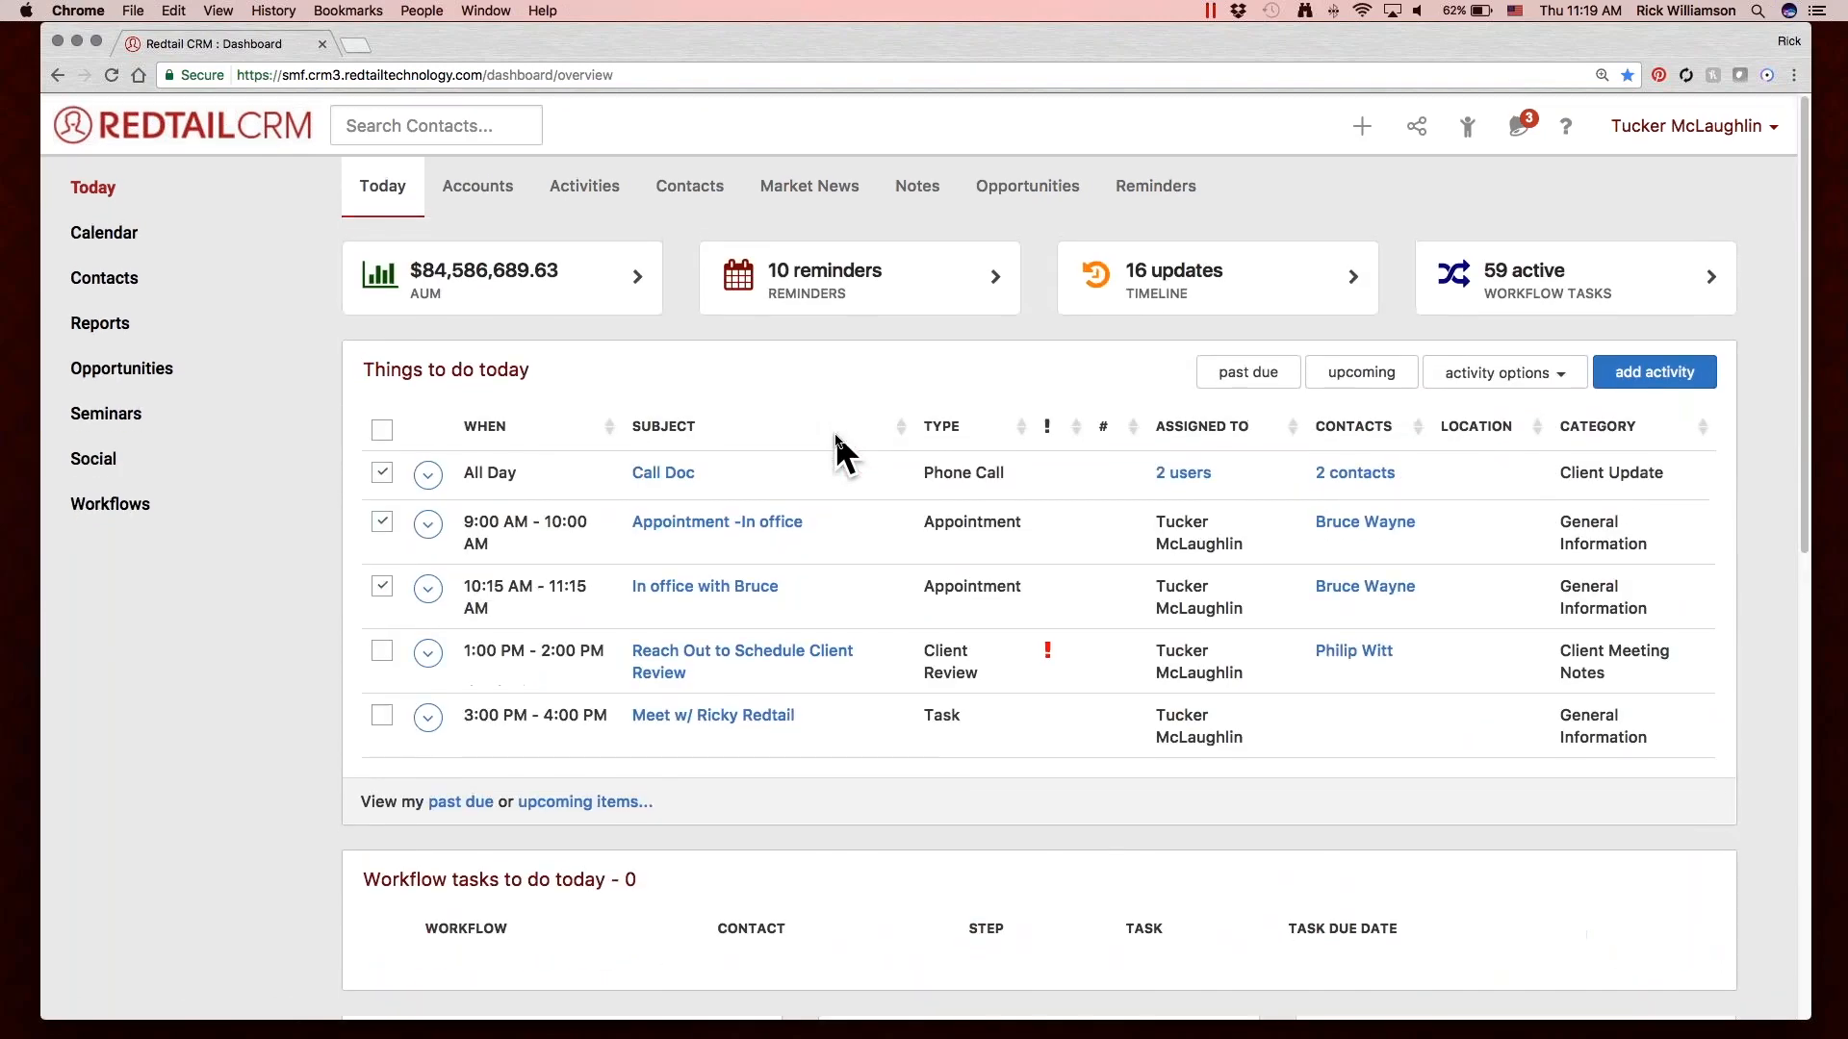
pyautogui.scroll(-3, 857, 503)
pyautogui.scroll(-8, 857, 500)
pyautogui.scroll(10, 853, 515)
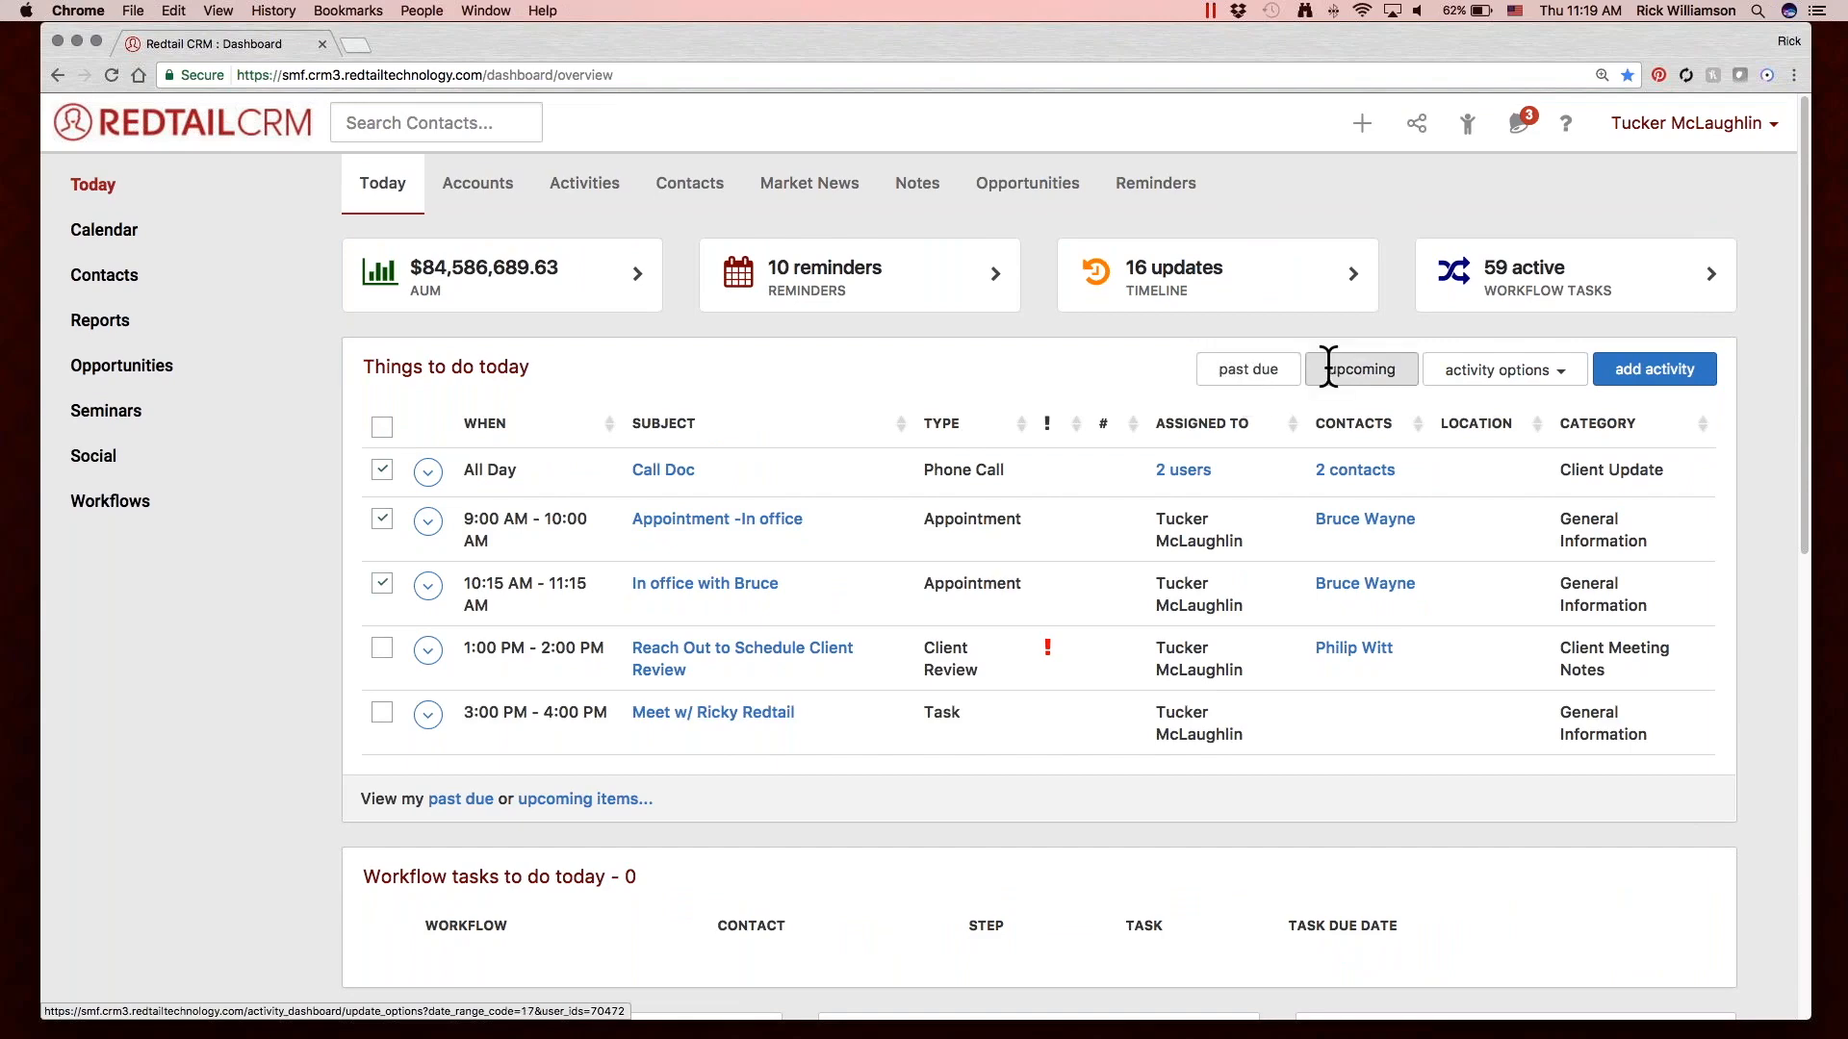
pyautogui.click(1240, 370)
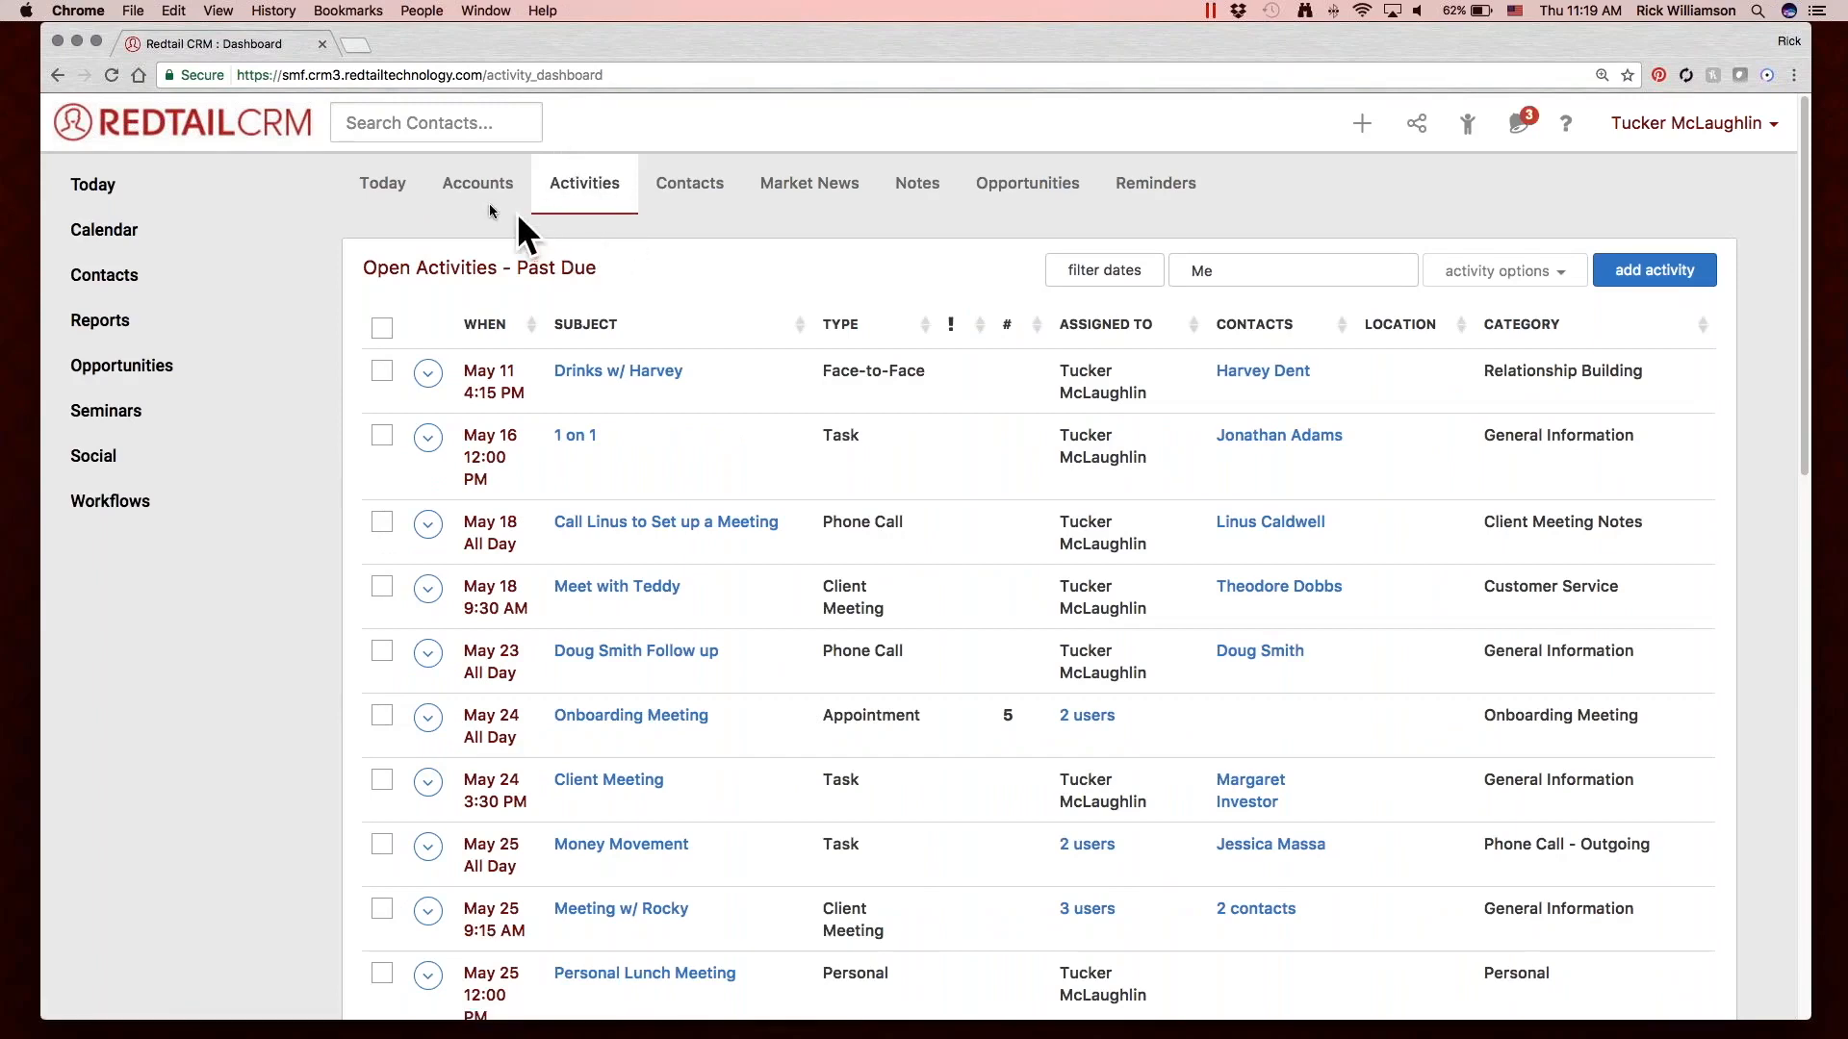
pyautogui.click(372, 177)
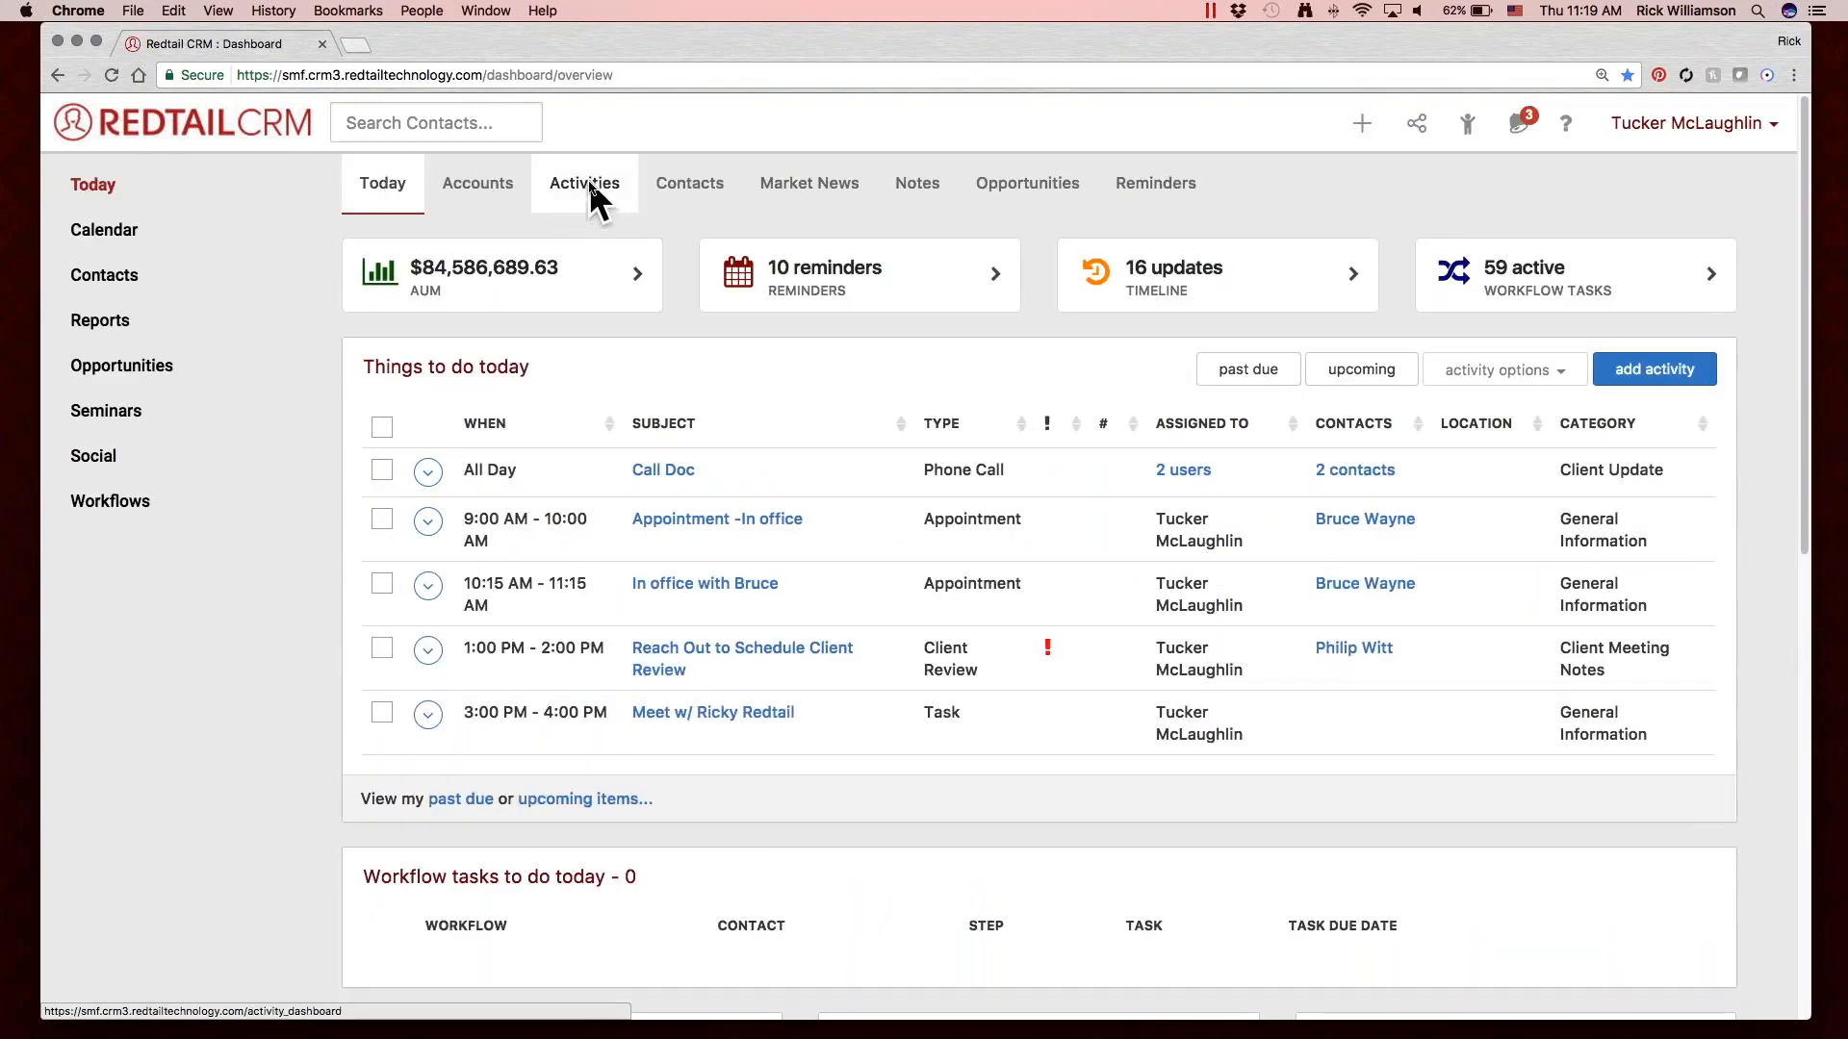
# Roll over the first four past-due activities in the open activities list.
pyautogui.click(589, 184)
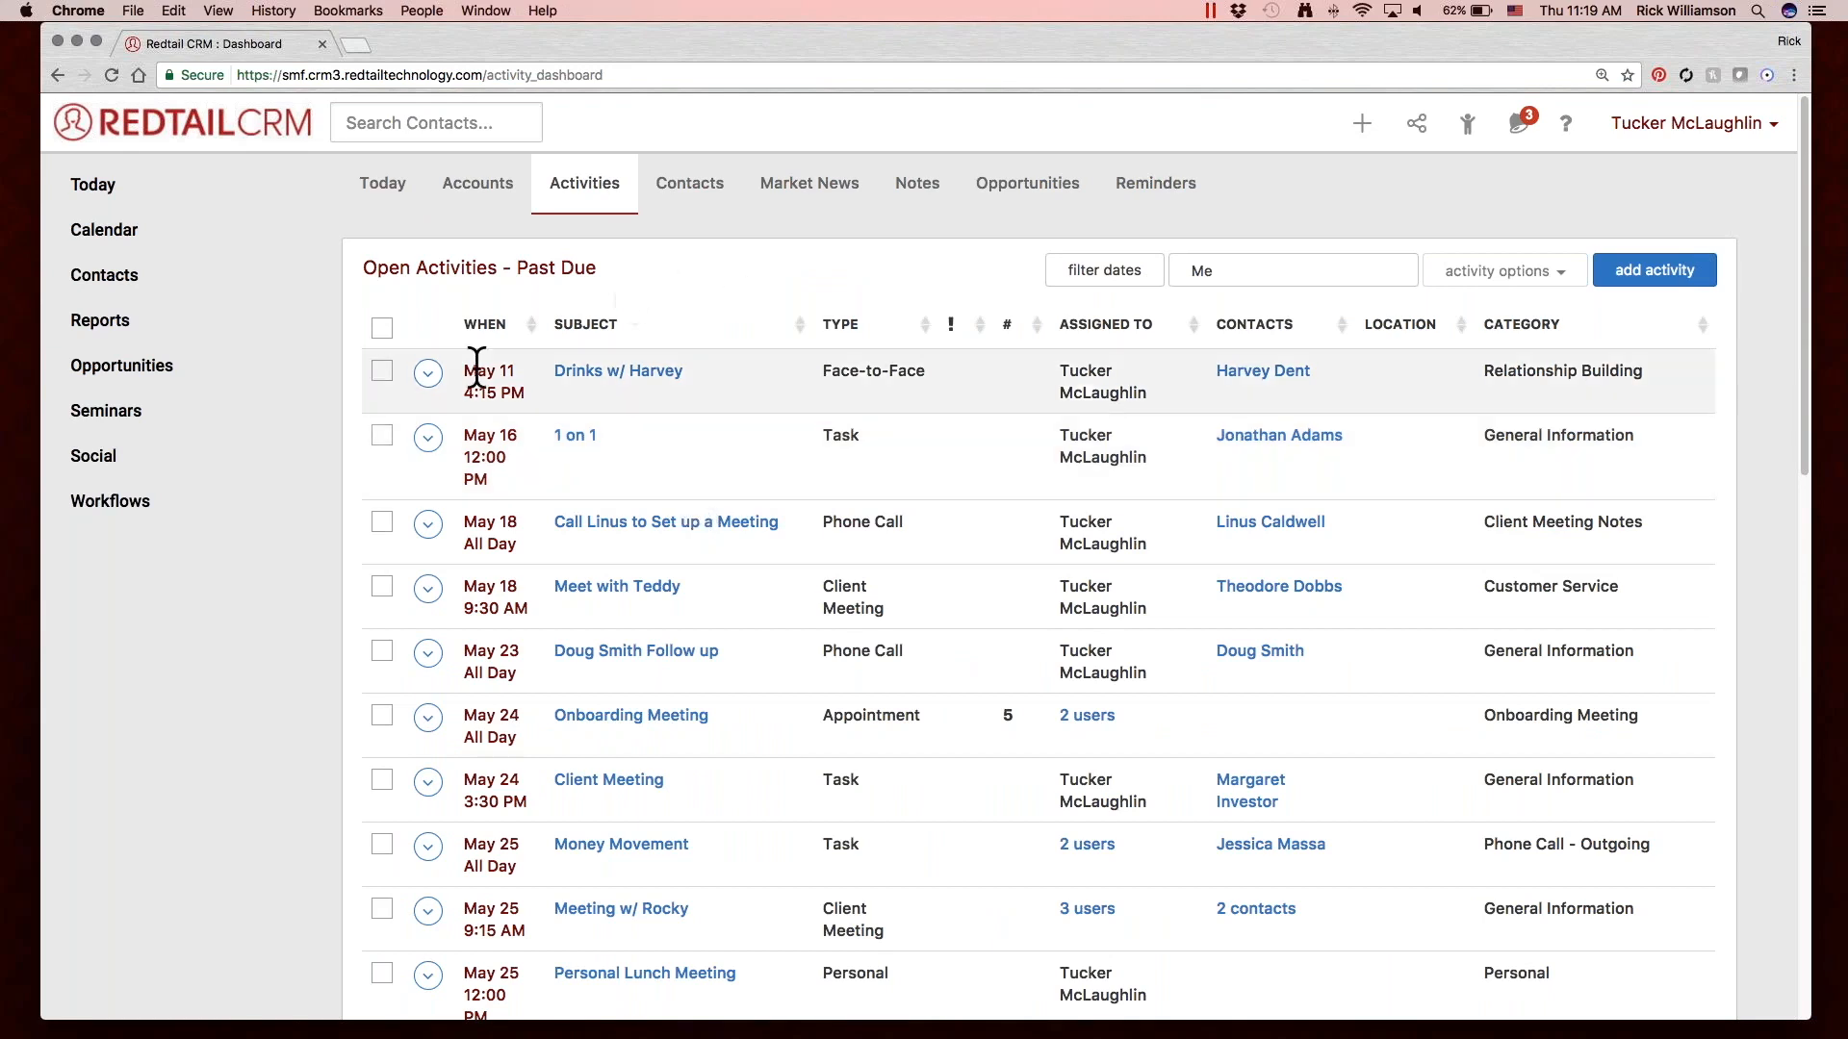
pyautogui.click(376, 370)
pyautogui.click(382, 435)
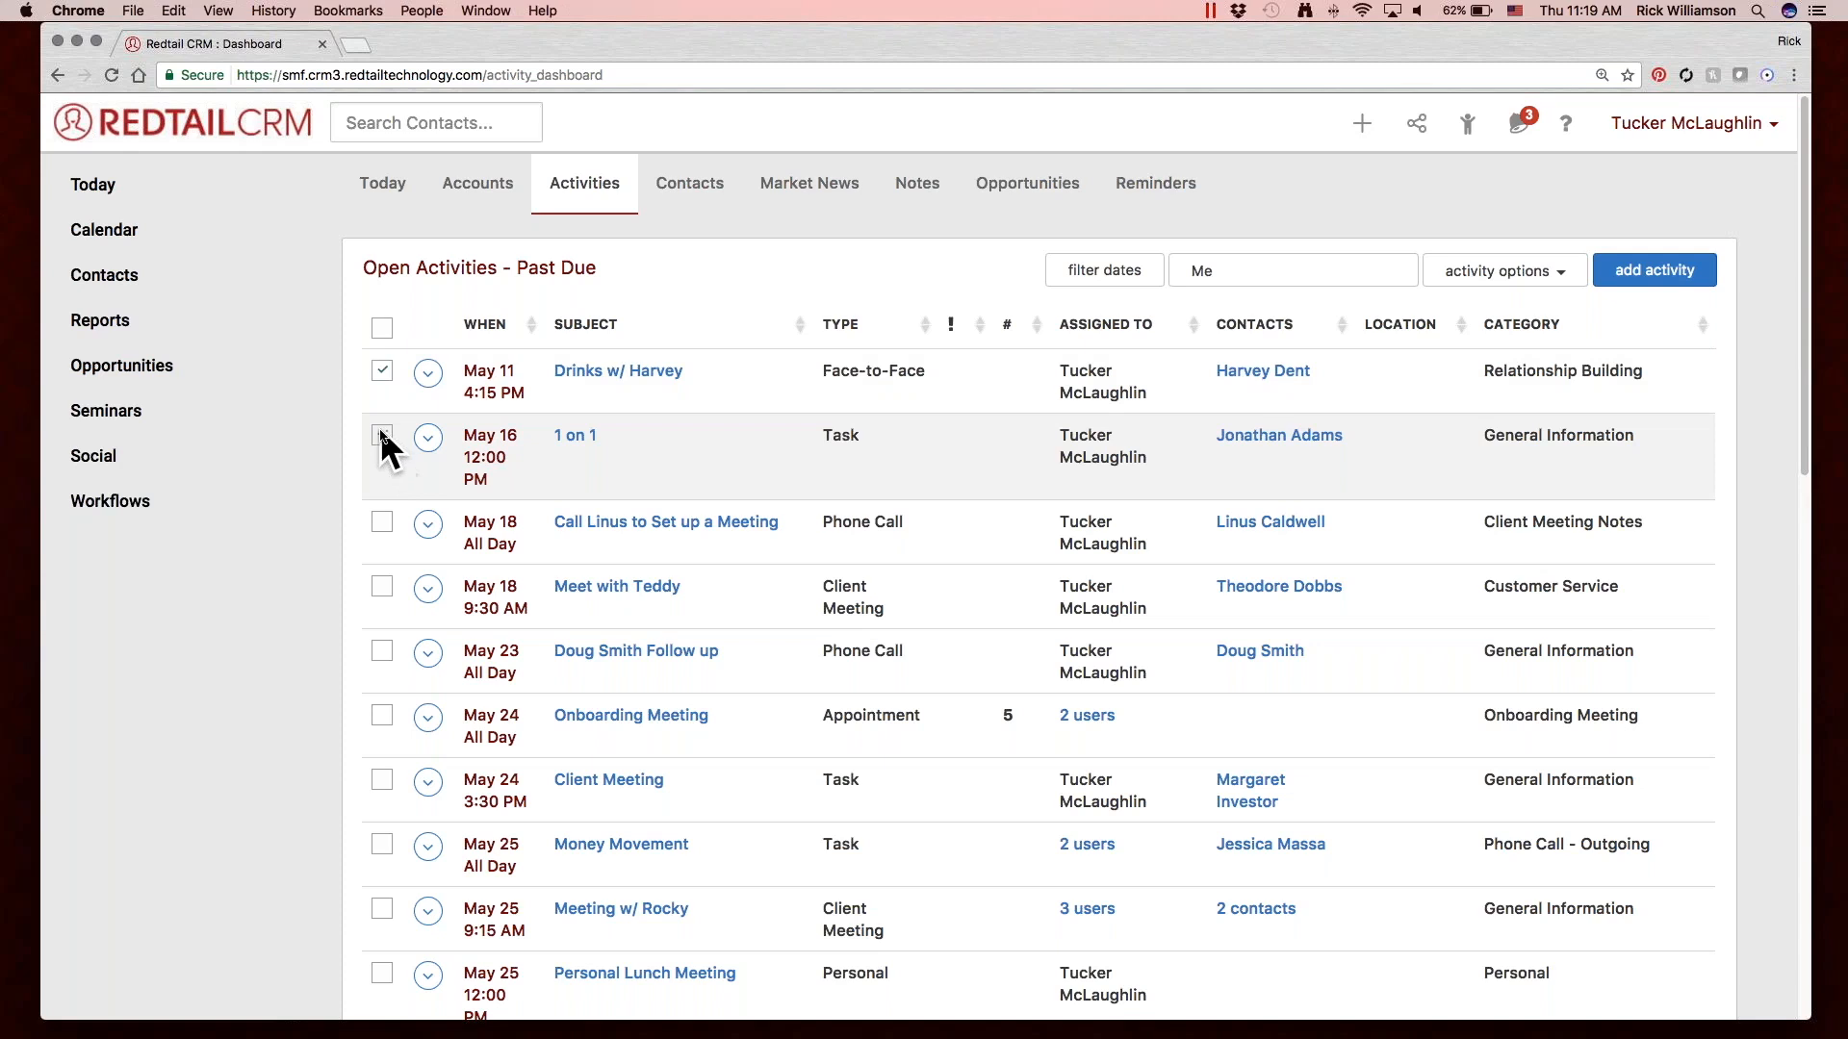
pyautogui.click(375, 520)
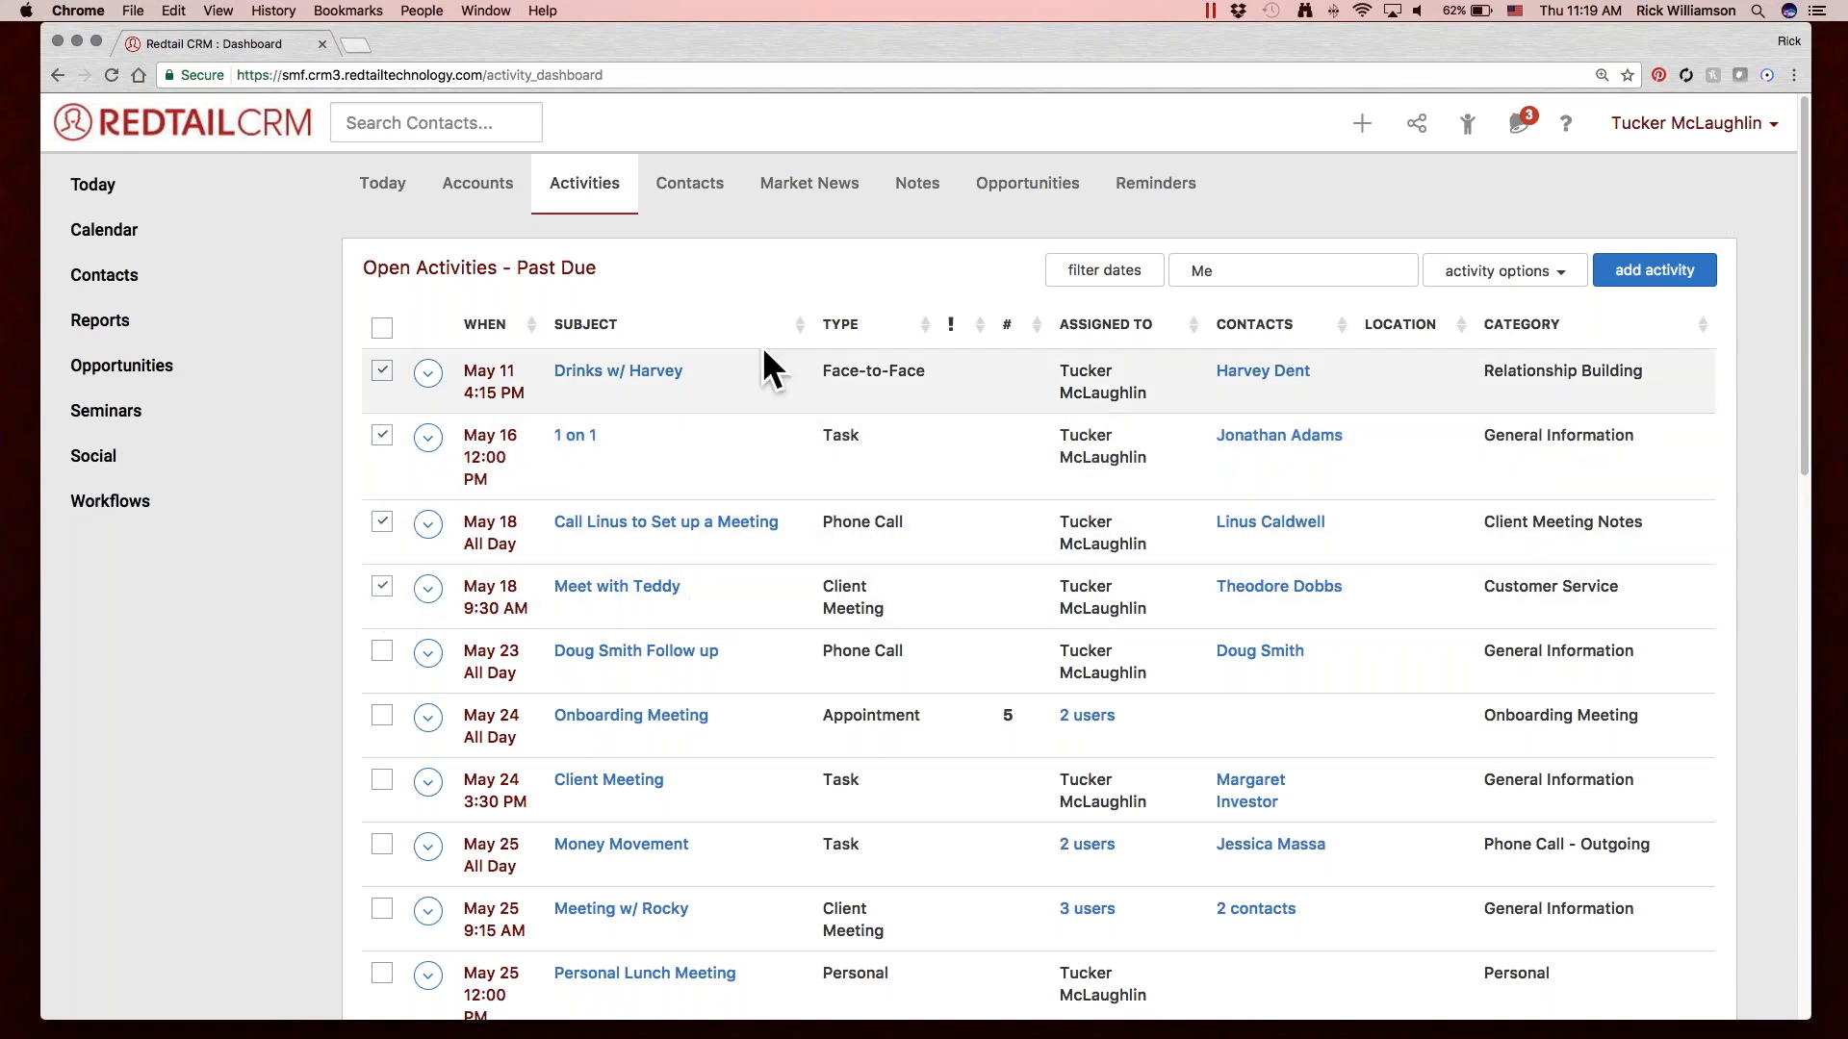
pyautogui.click(1481, 273)
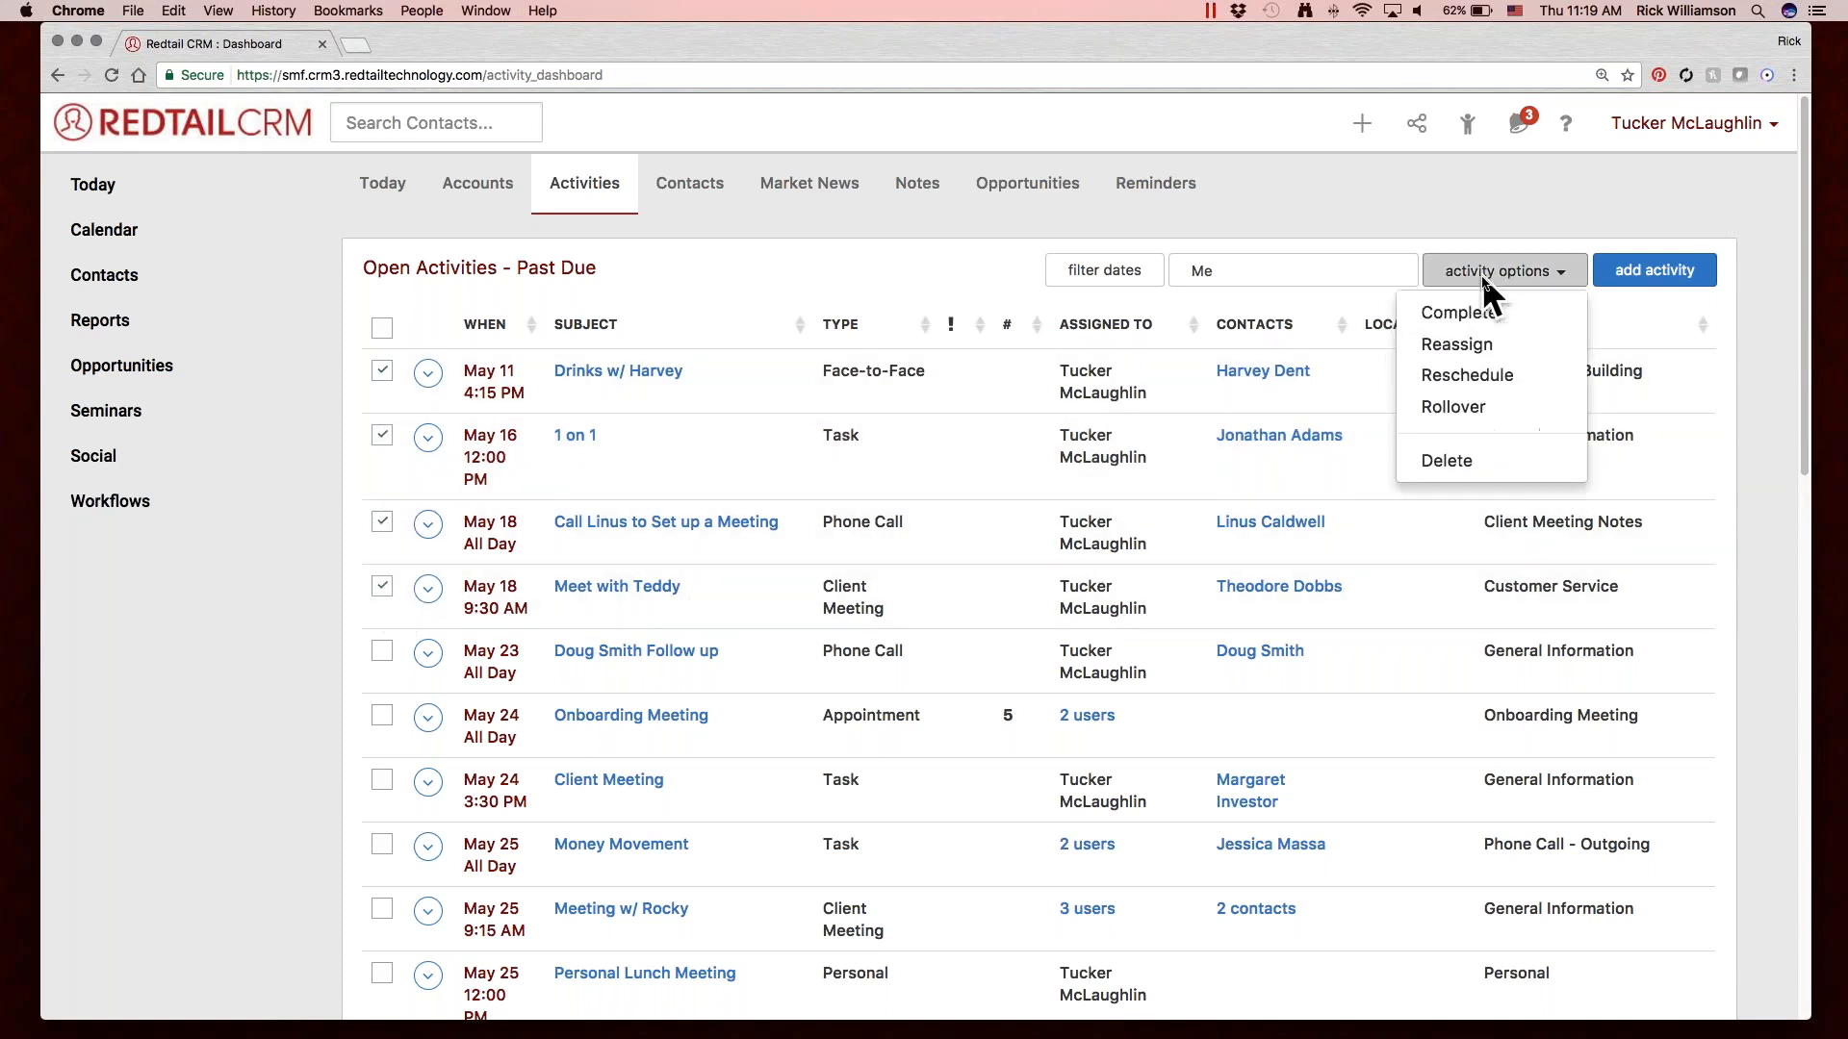
pyautogui.click(1530, 407)
pyautogui.click(1216, 315)
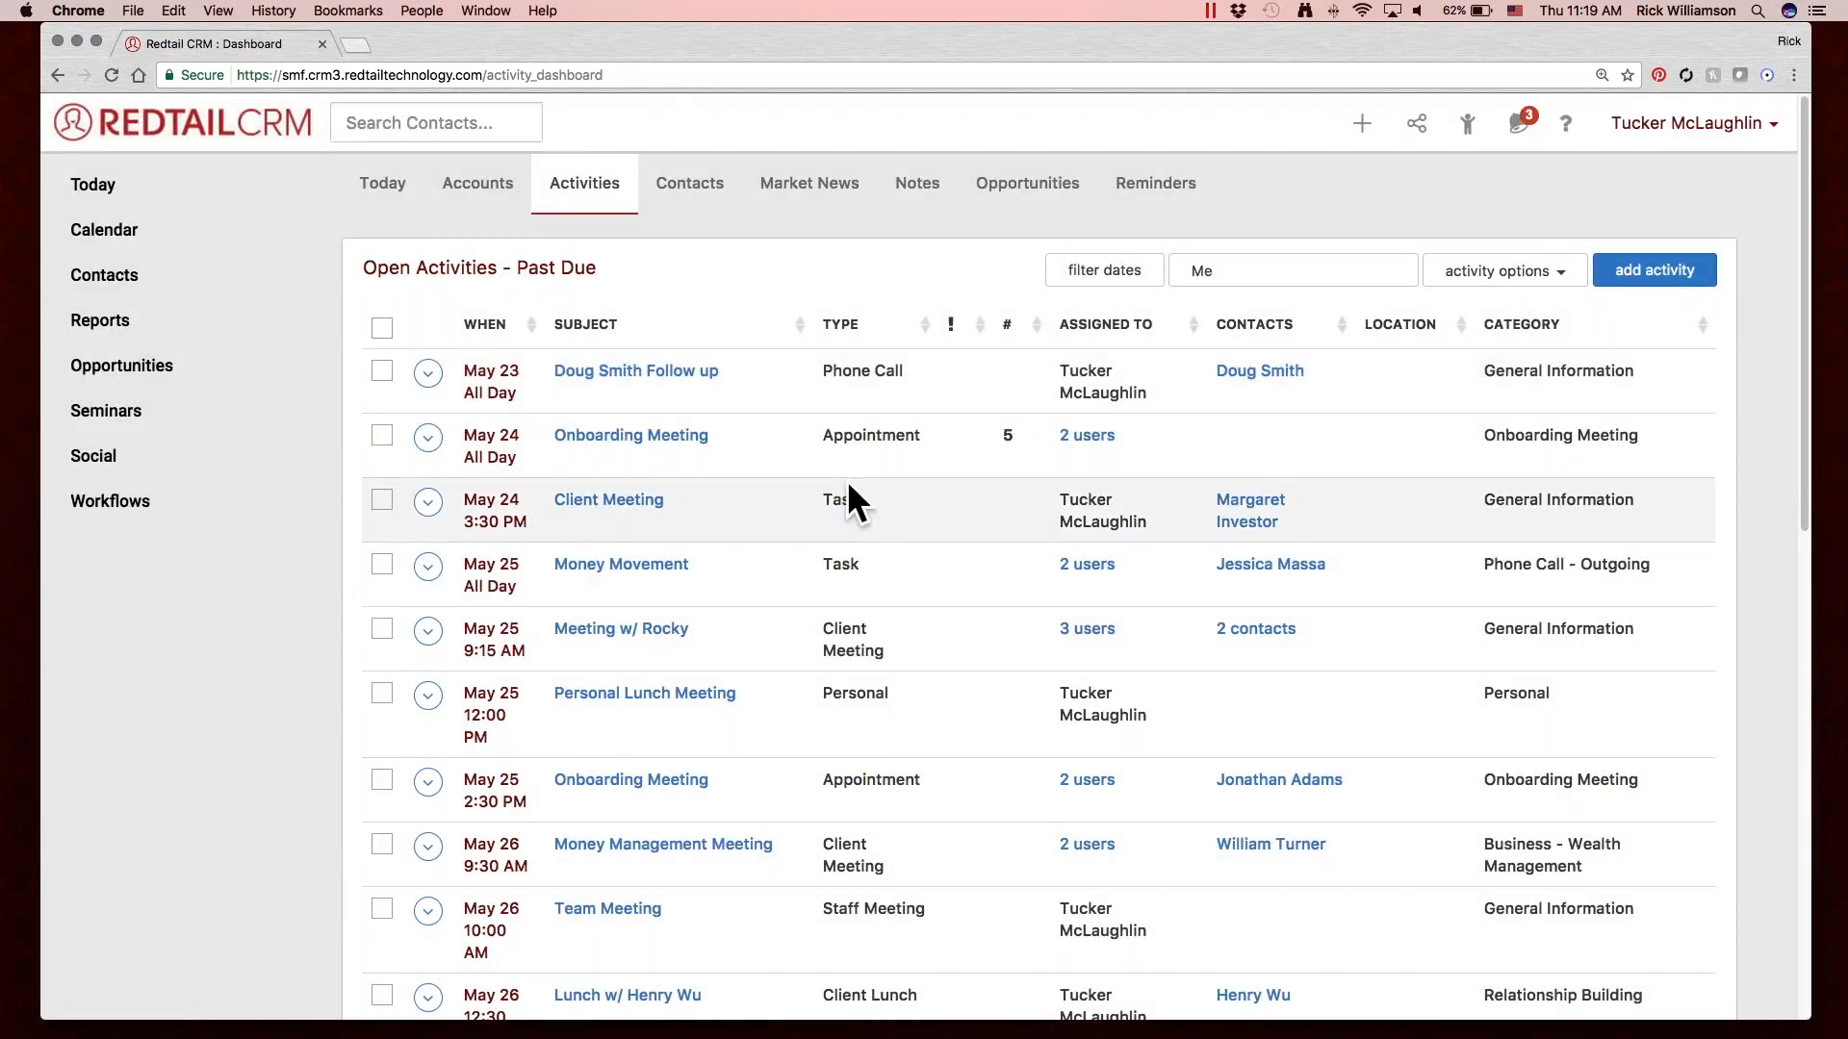
# Select the first three remaining past-due activities and review the available bulk options, closing them without choosing any.
pyautogui.click(381, 371)
pyautogui.click(381, 435)
pyautogui.click(383, 499)
pyautogui.click(1465, 276)
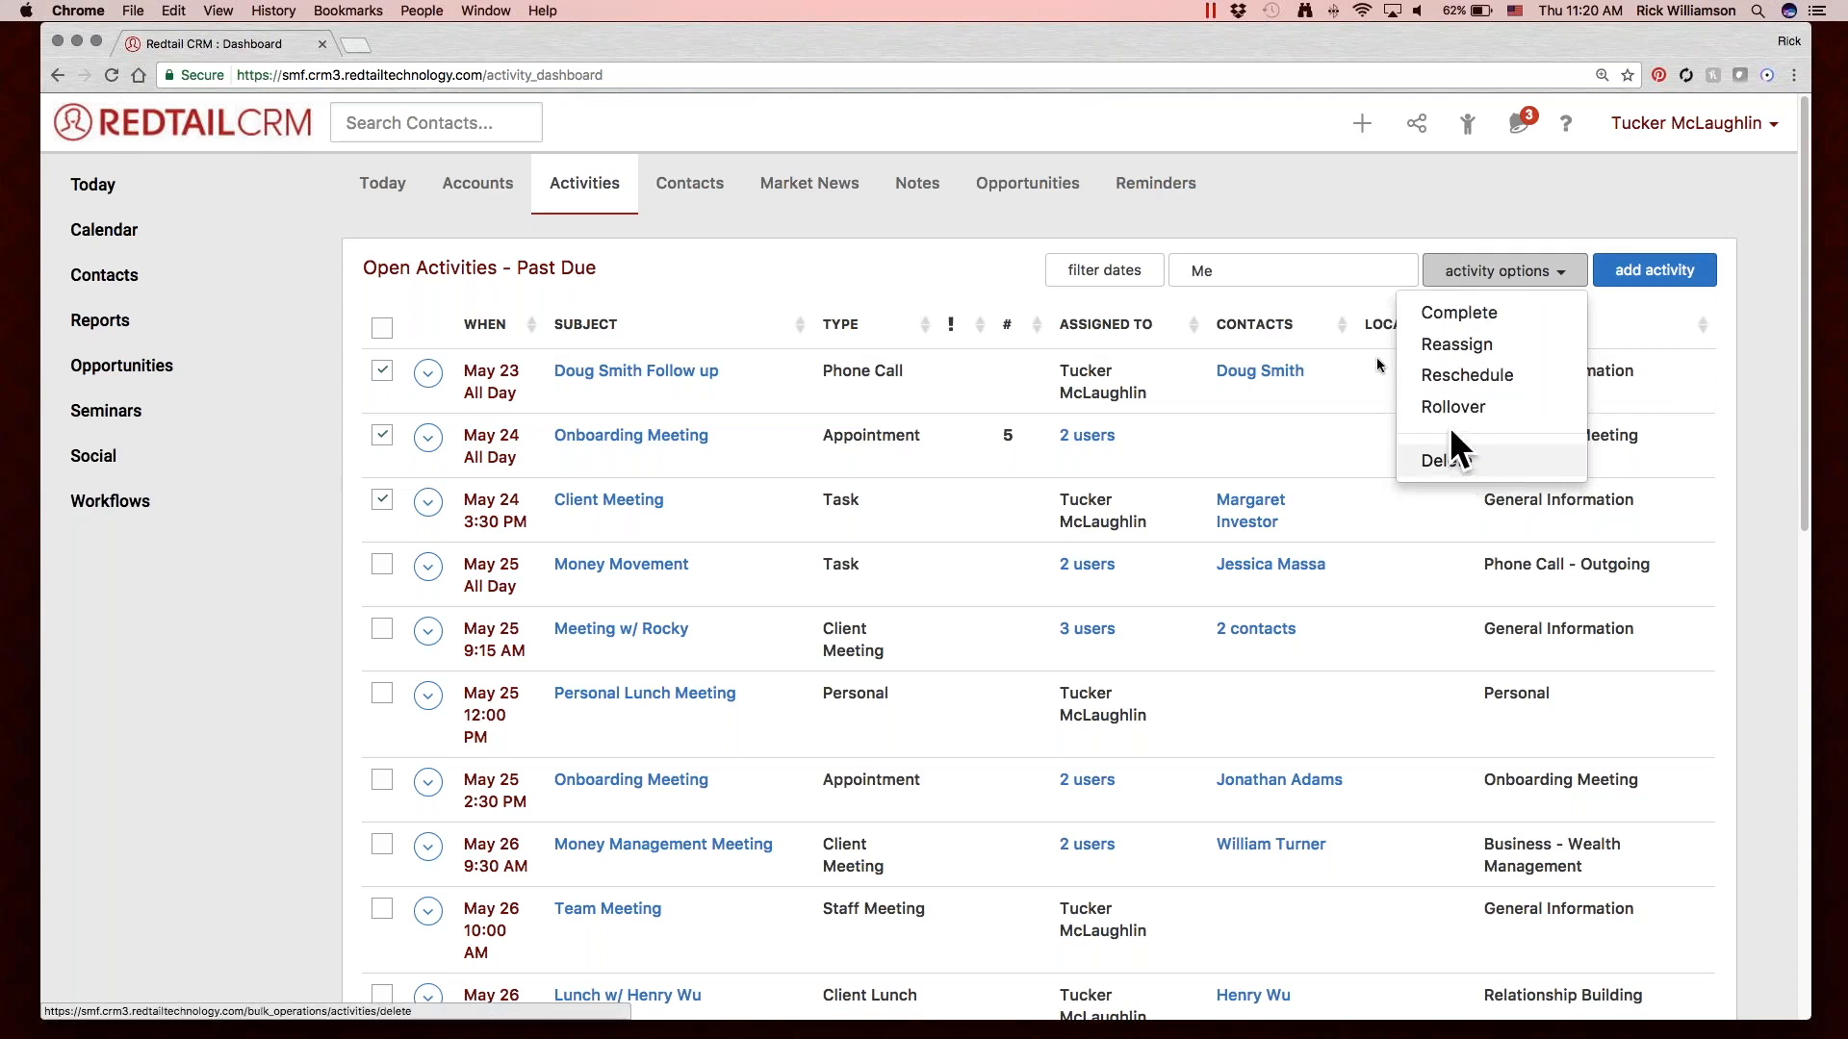
pyautogui.click(1231, 222)
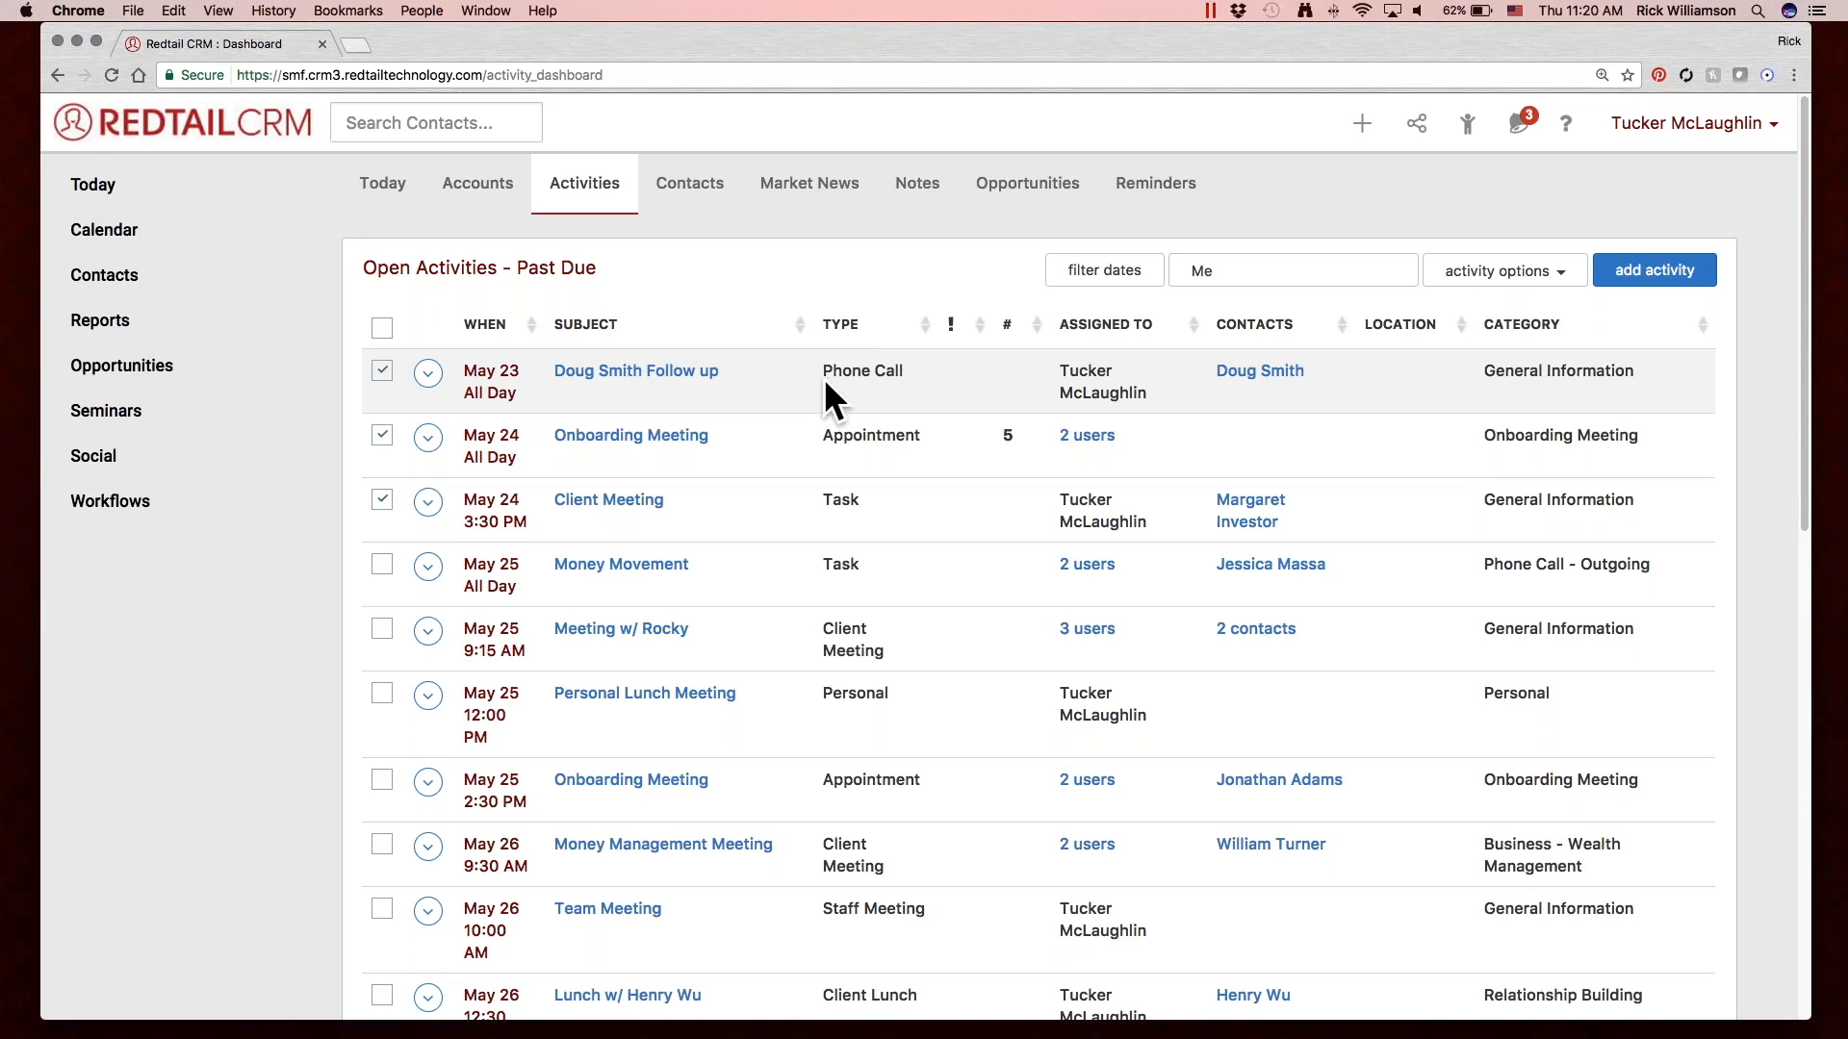
# Open the May 23 follow-up activity, keep its type as Phone Call, set its category to Cancelled, and save and complete it.
pyautogui.moveTo(681, 371)
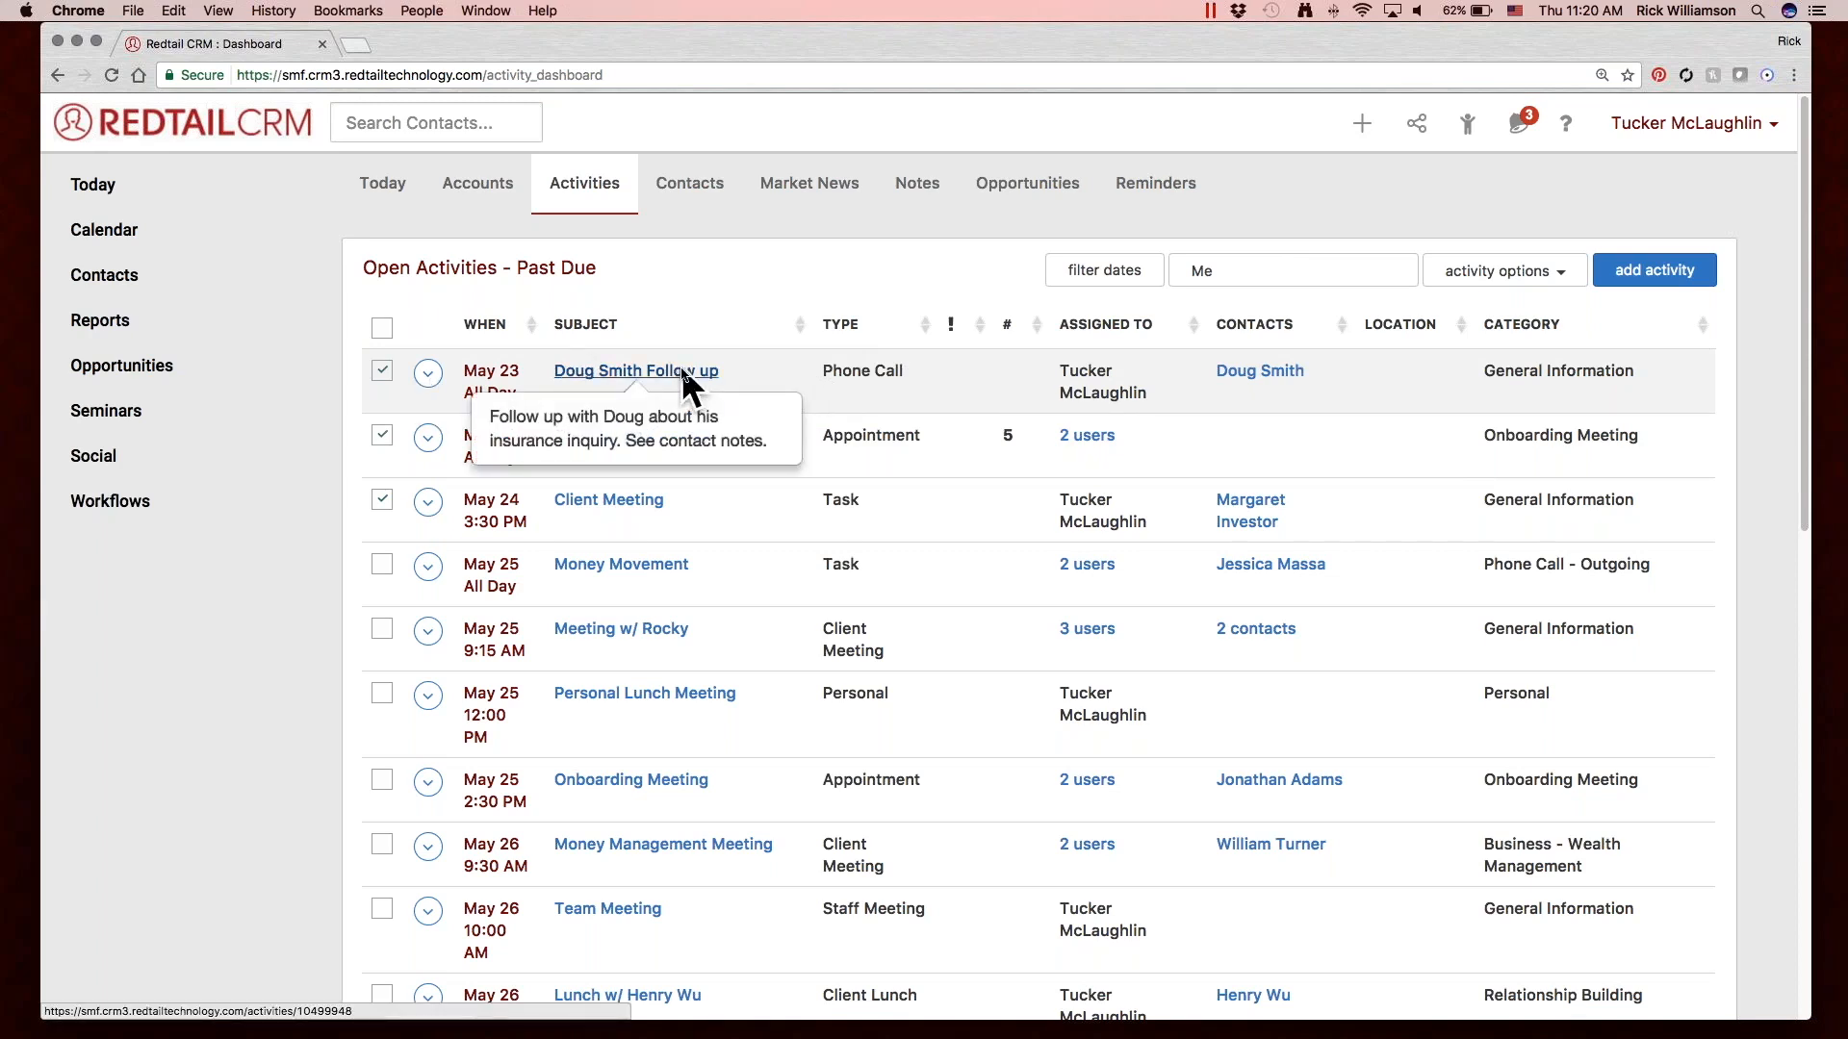
pyautogui.click(681, 372)
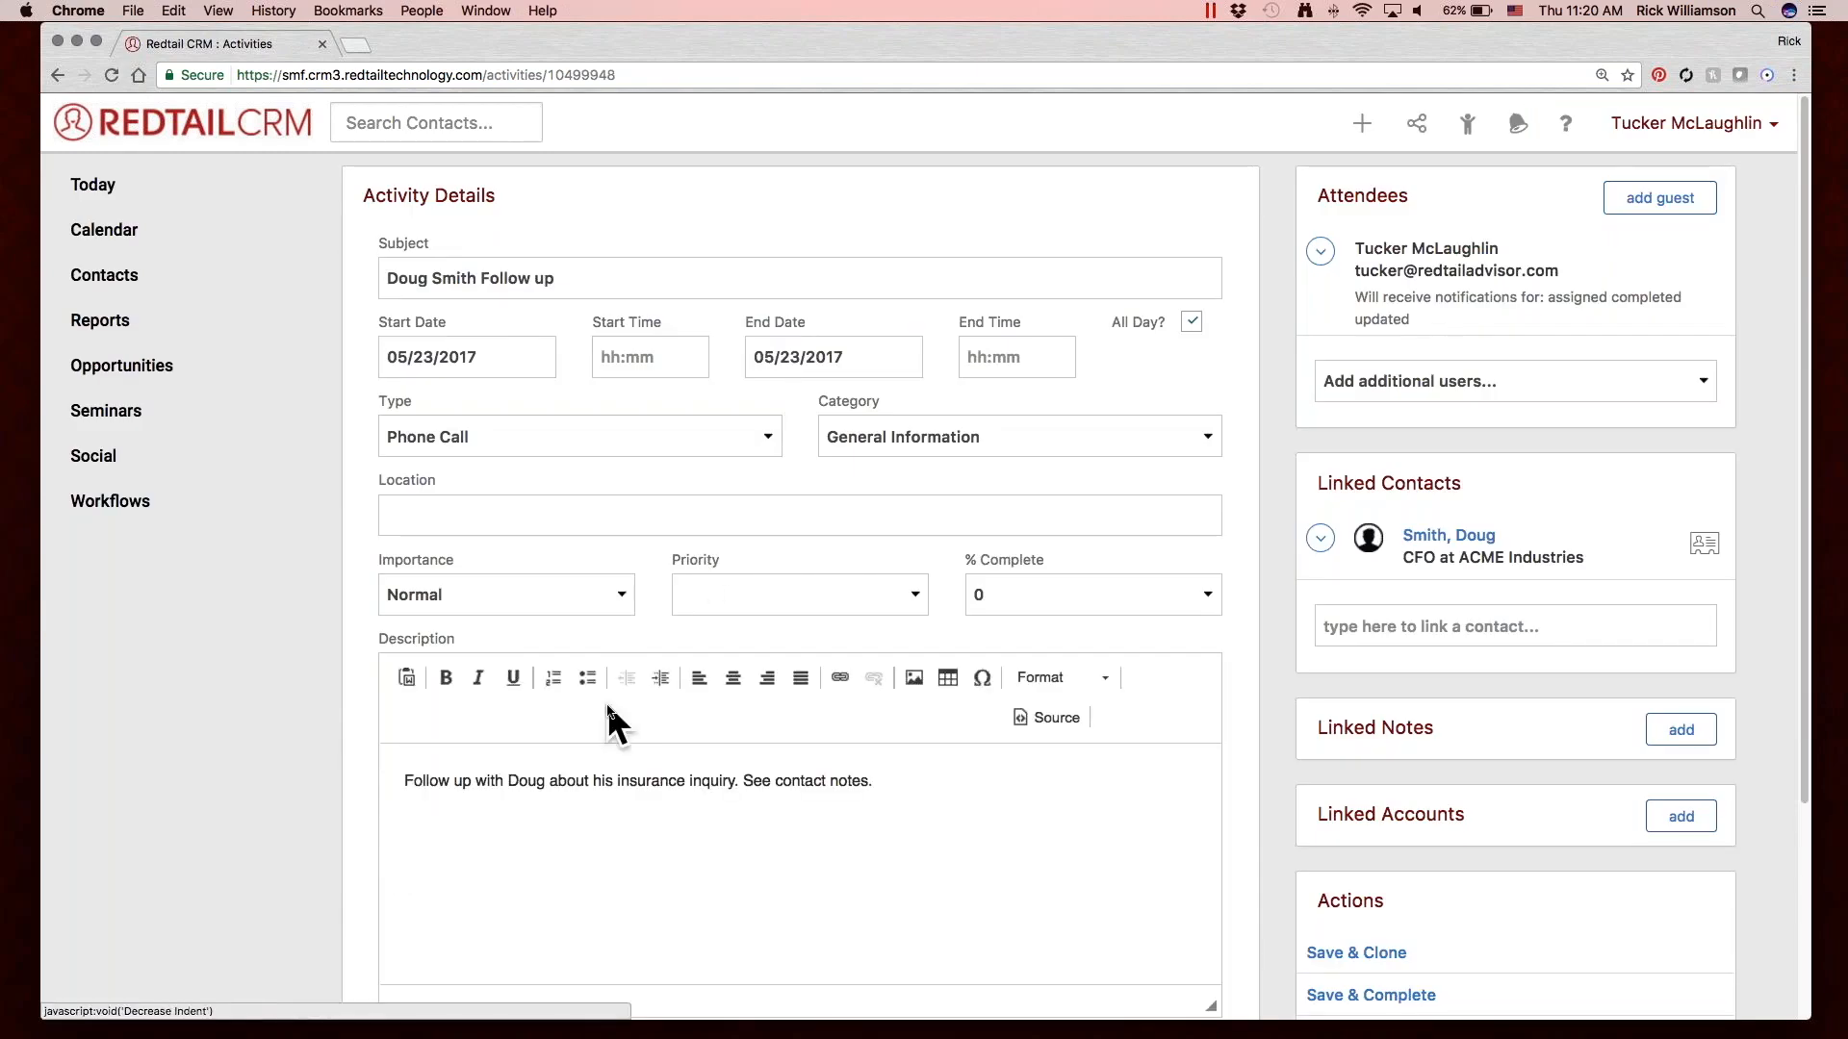
pyautogui.click(566, 421)
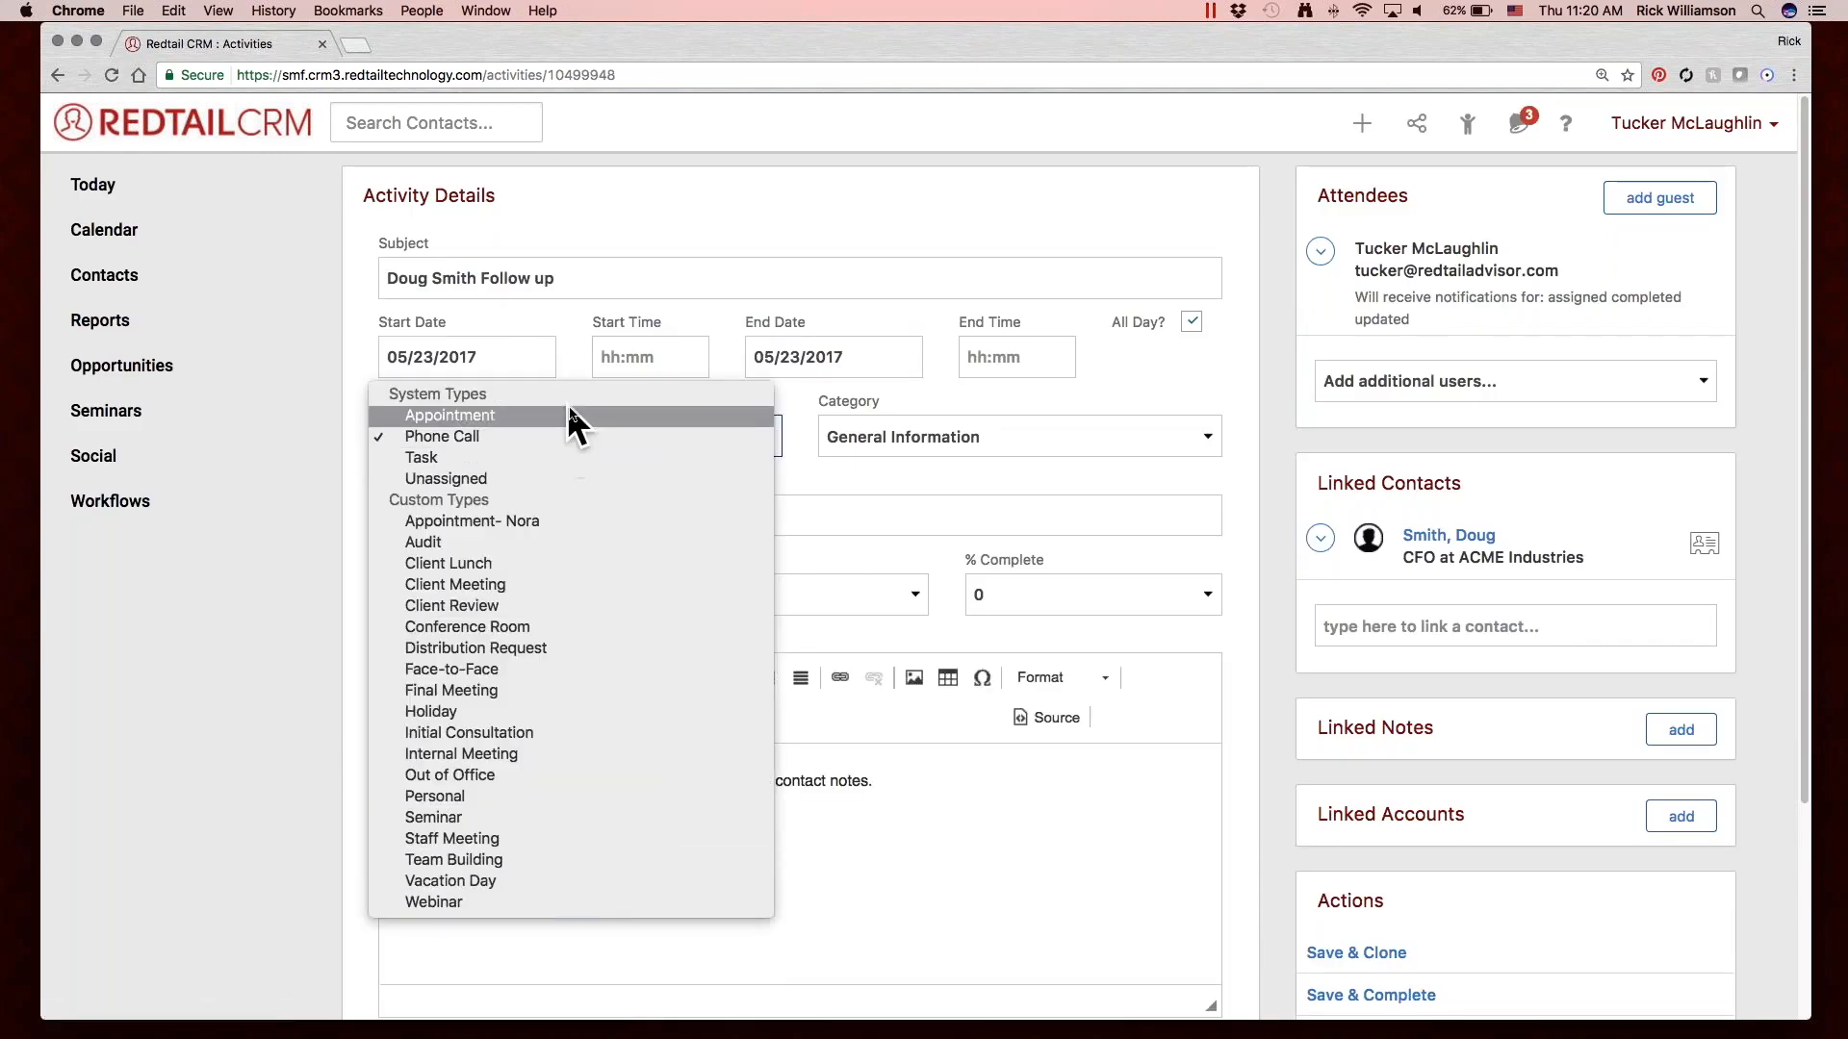
pyautogui.click(575, 433)
pyautogui.click(927, 420)
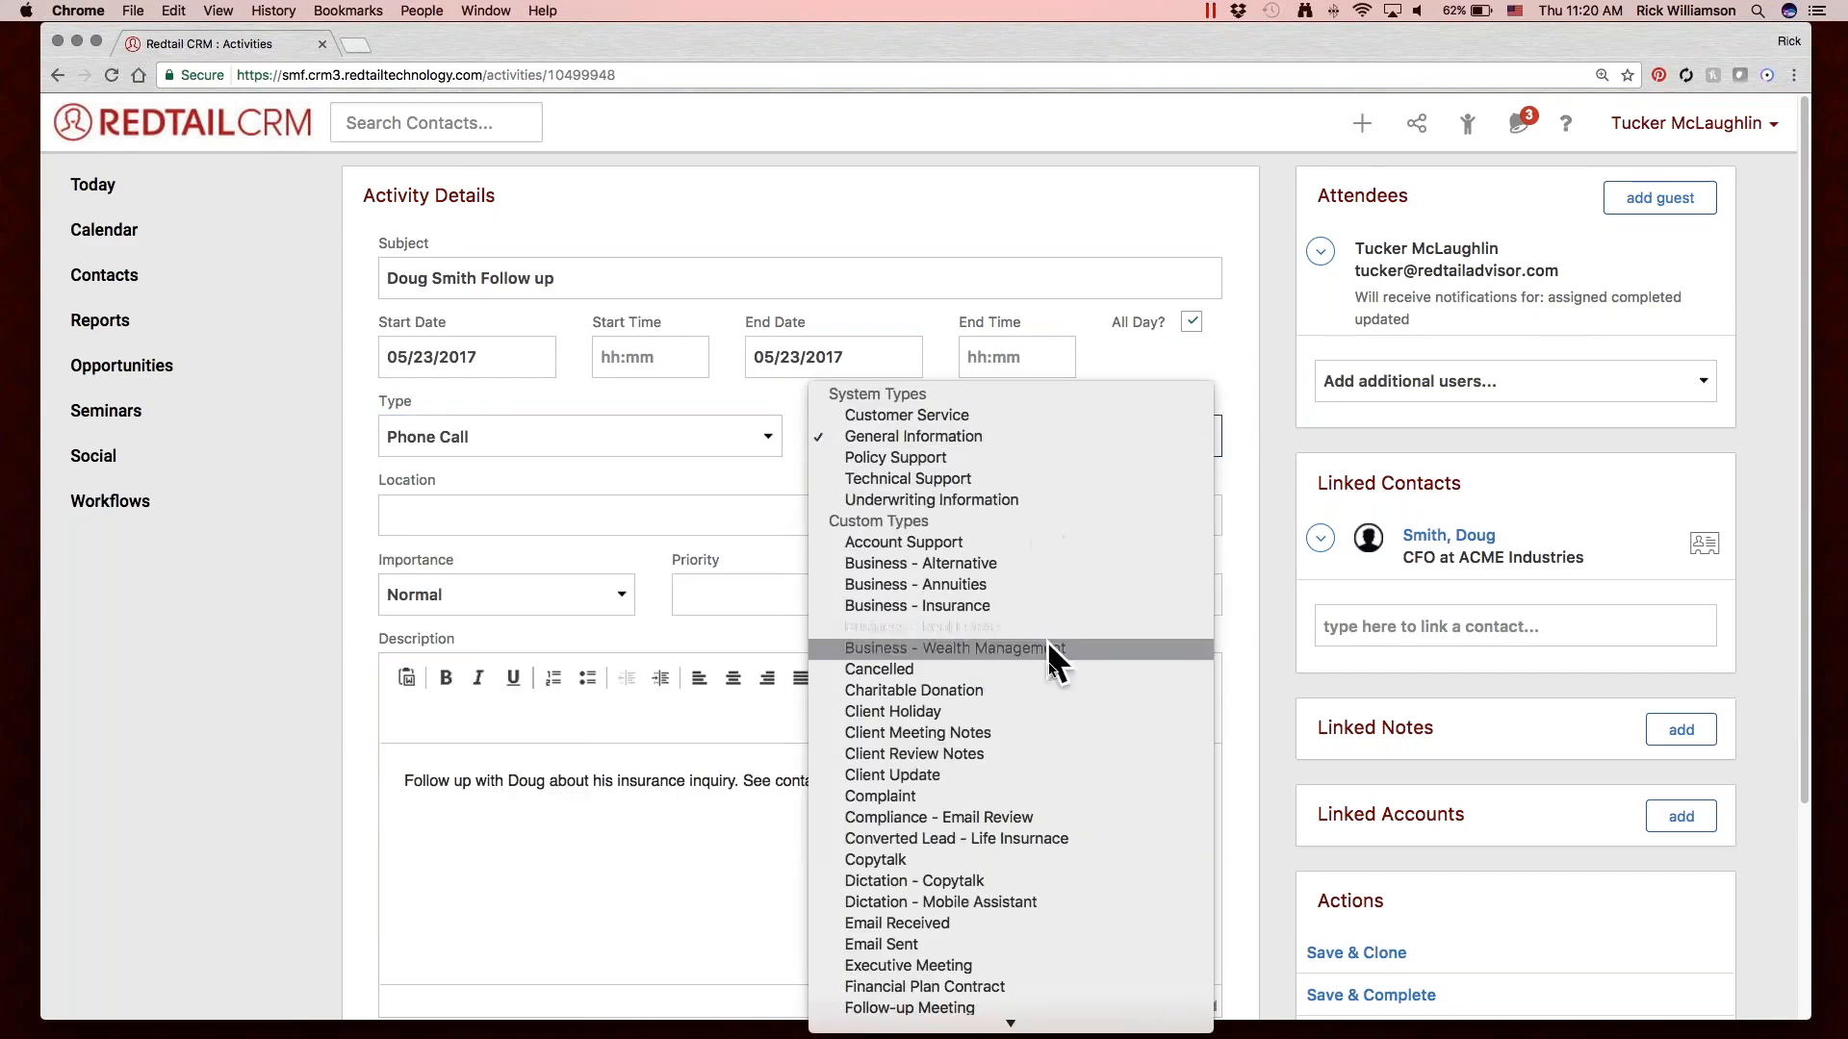
pyautogui.click(1049, 669)
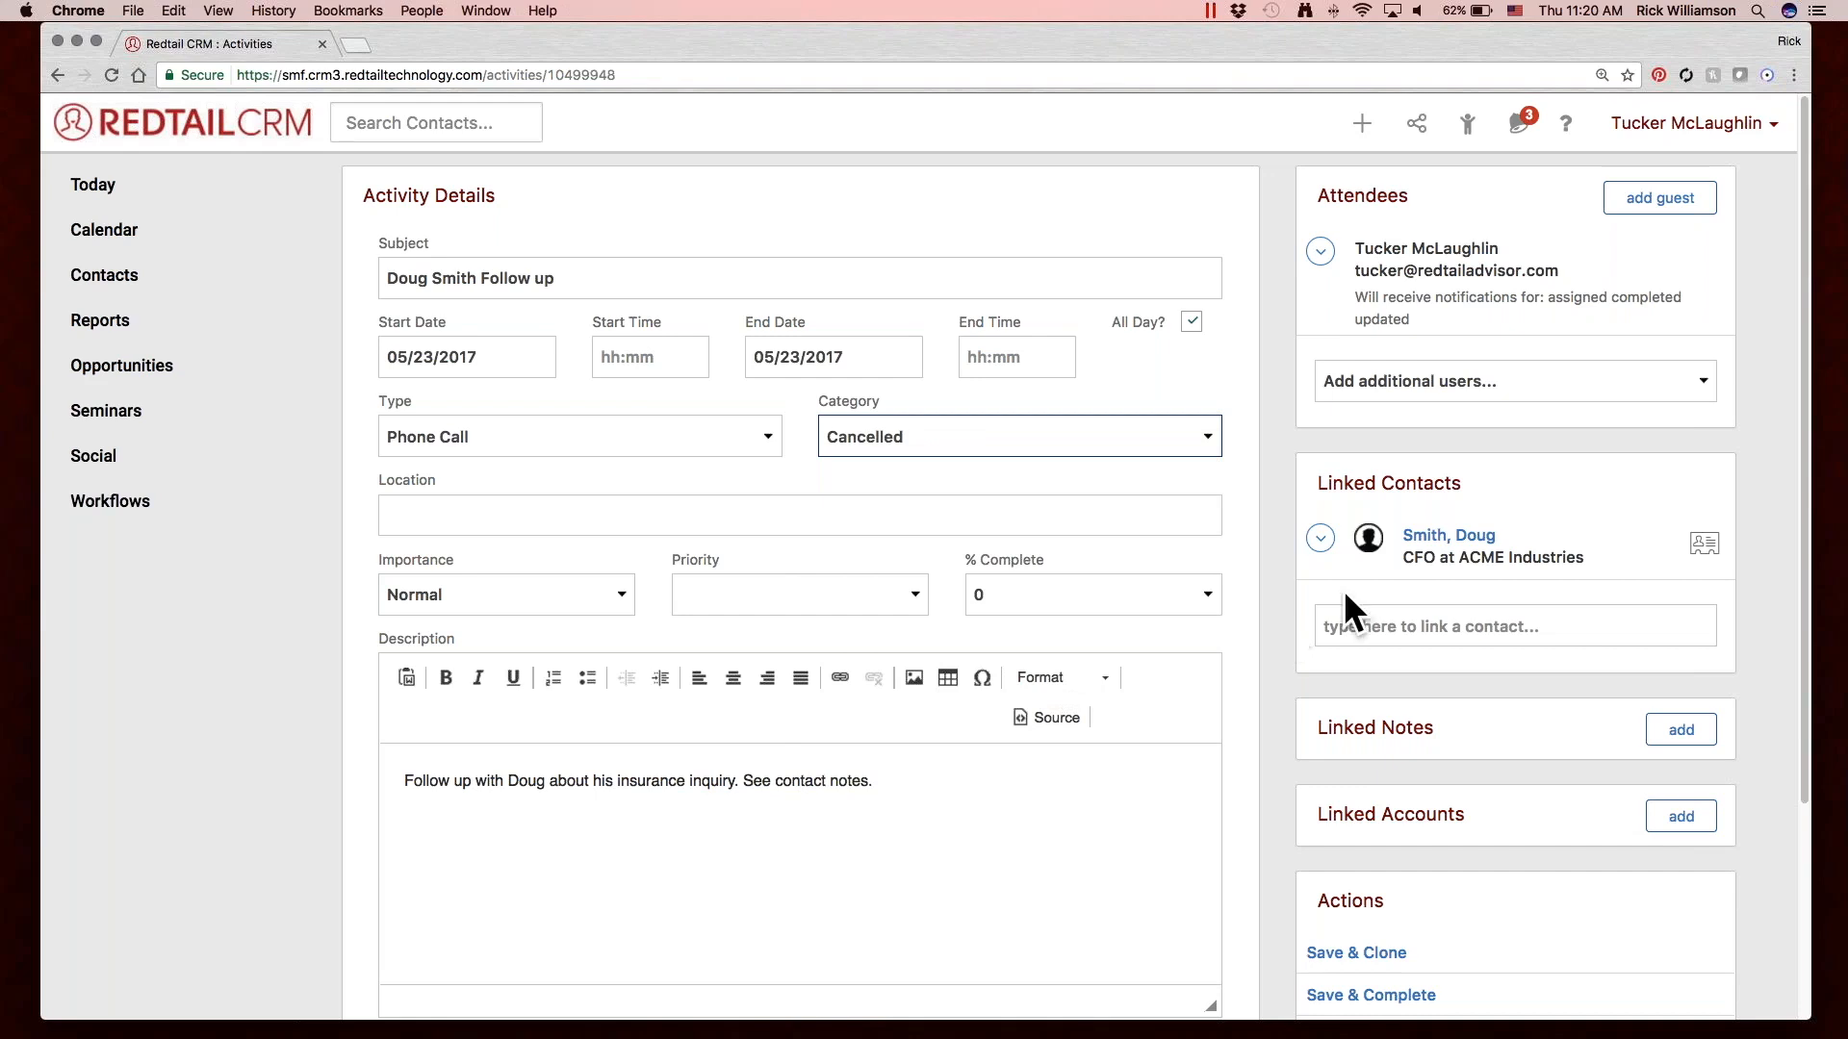
pyautogui.scroll(-3, 1289, 559)
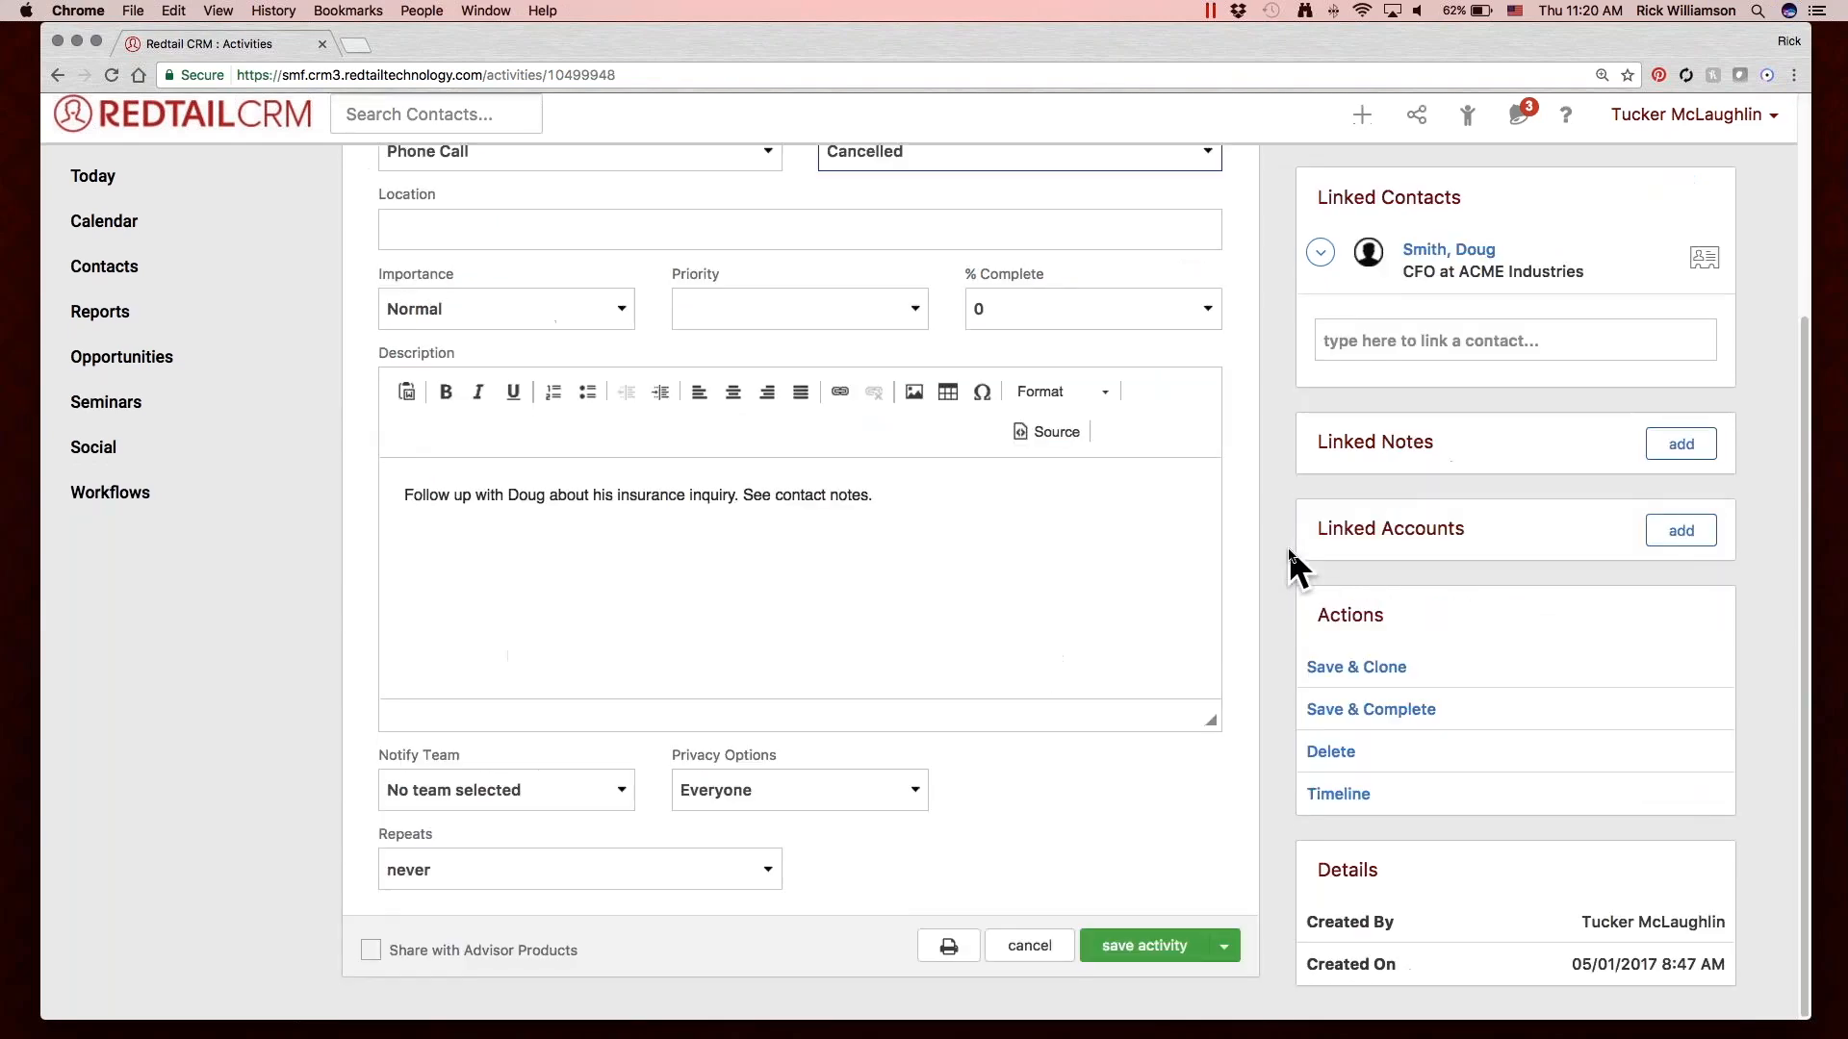
pyautogui.click(1372, 718)
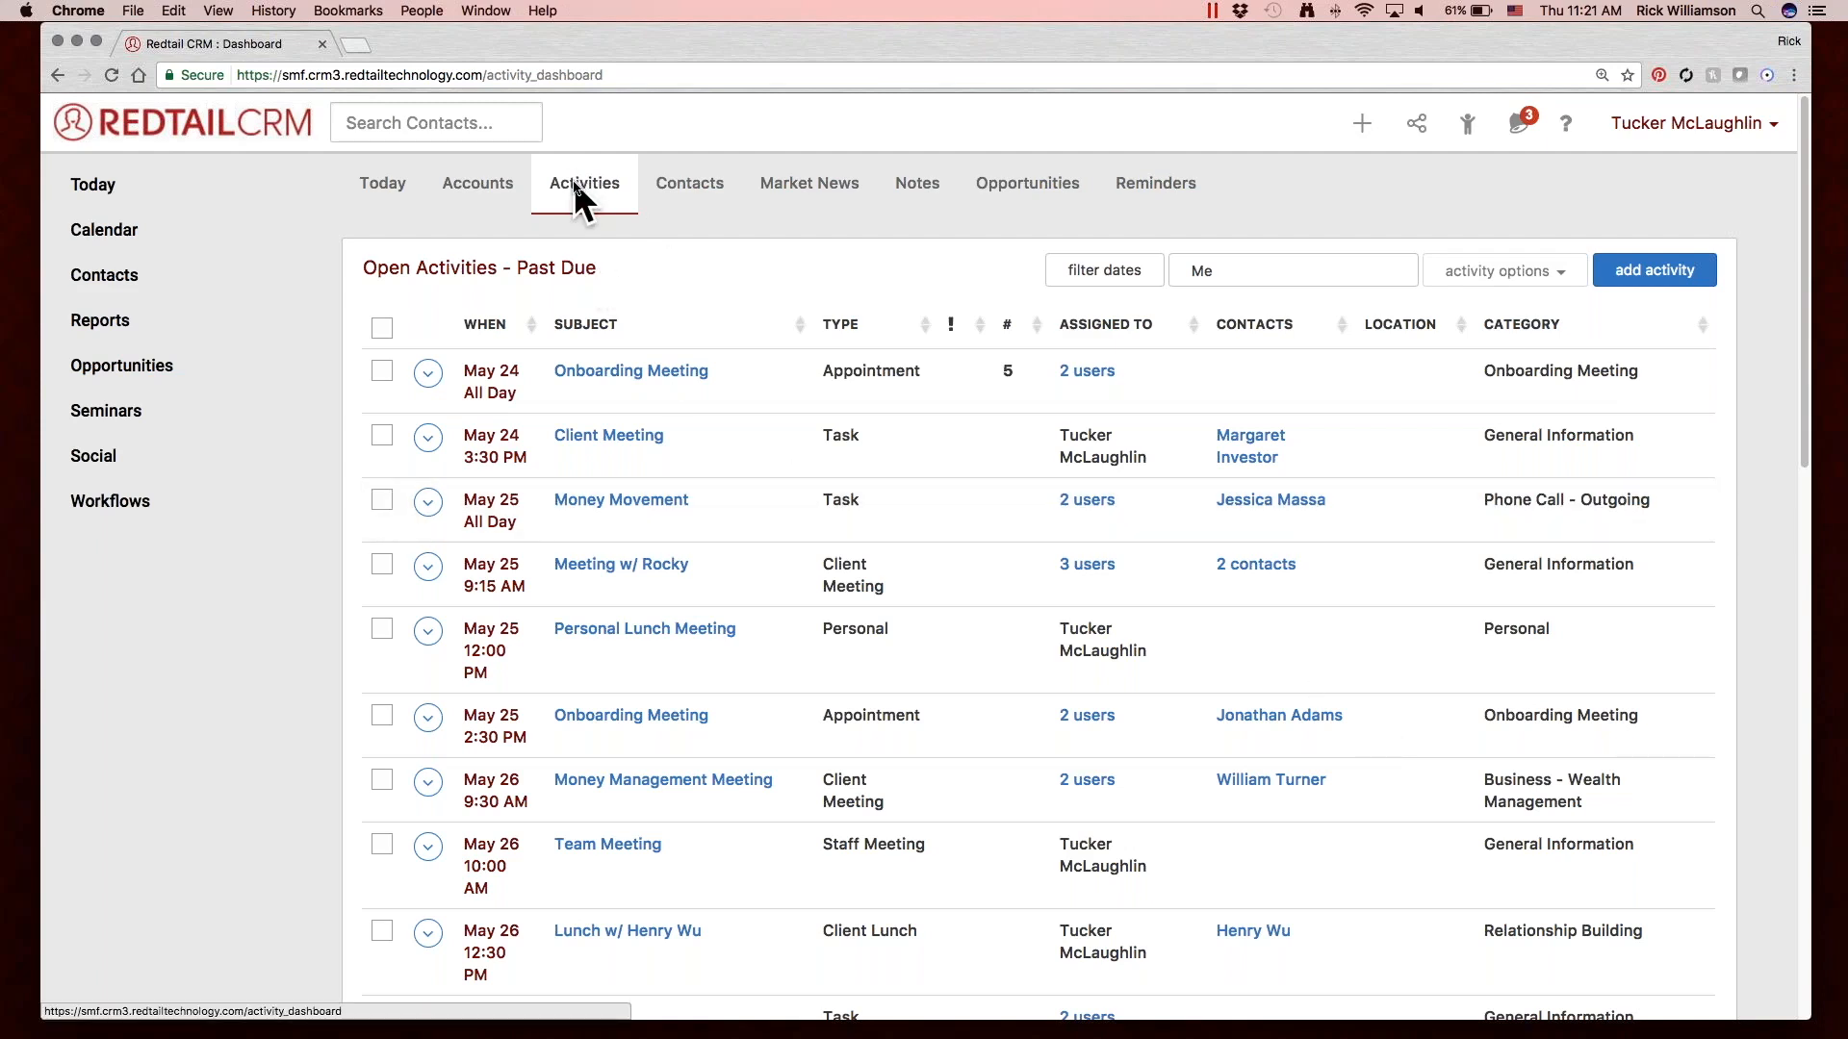
# Filter the open activities by date to Past Due and Next 7 Days.
pyautogui.click(1118, 276)
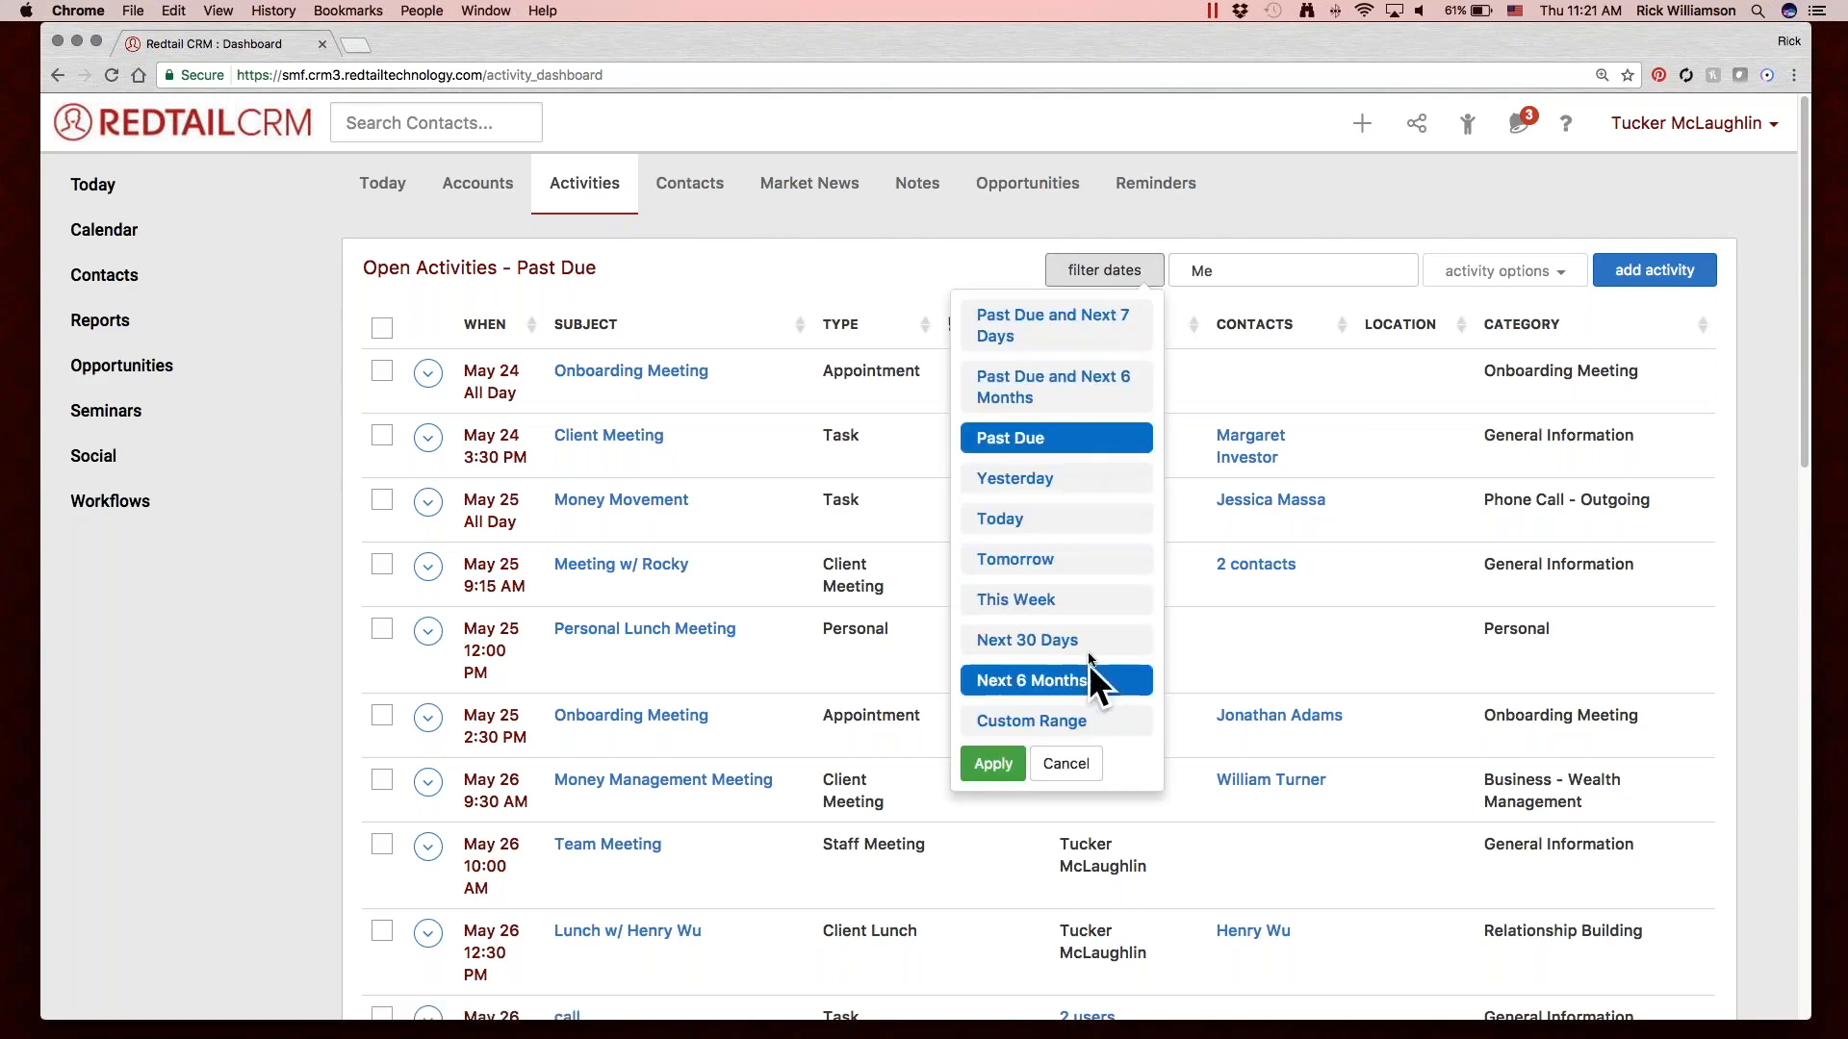
pyautogui.click(1074, 320)
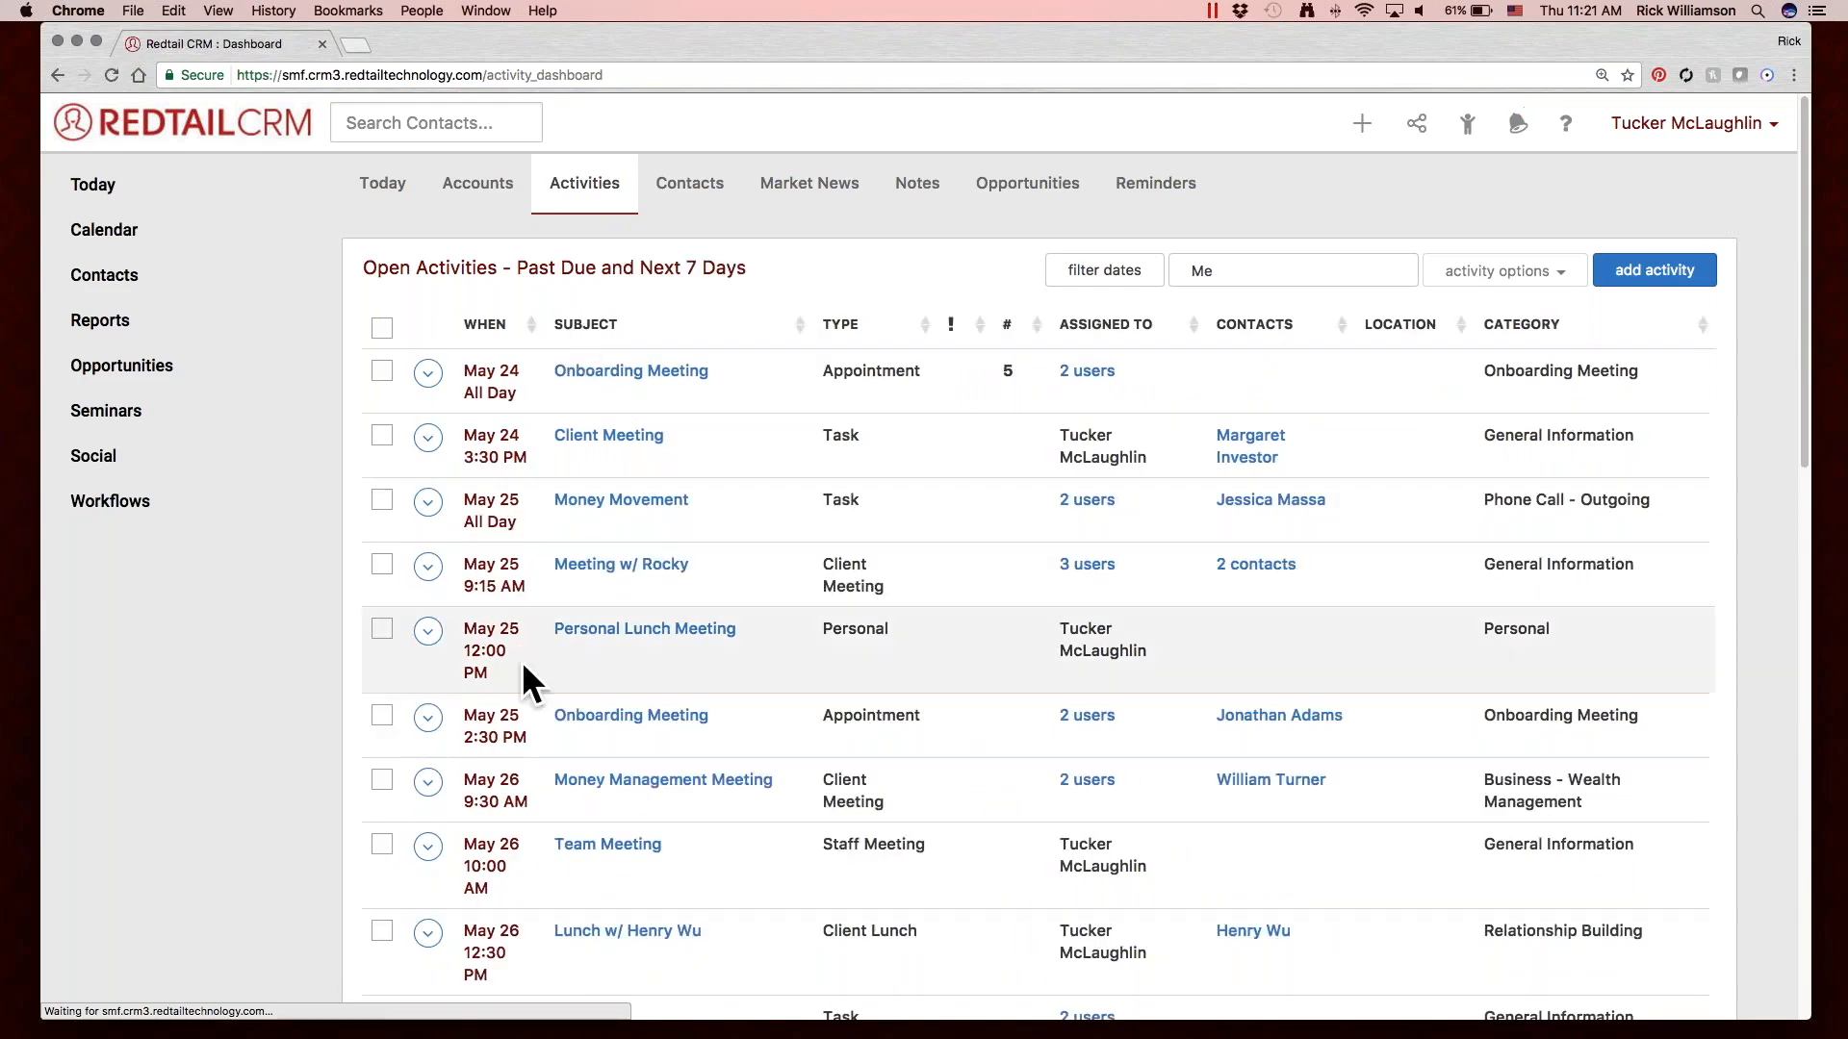
# Look through the pages of past-due and upcoming open activities and check the available date filters, leaving the filter as it is.
pyautogui.scroll(-10, 477, 691)
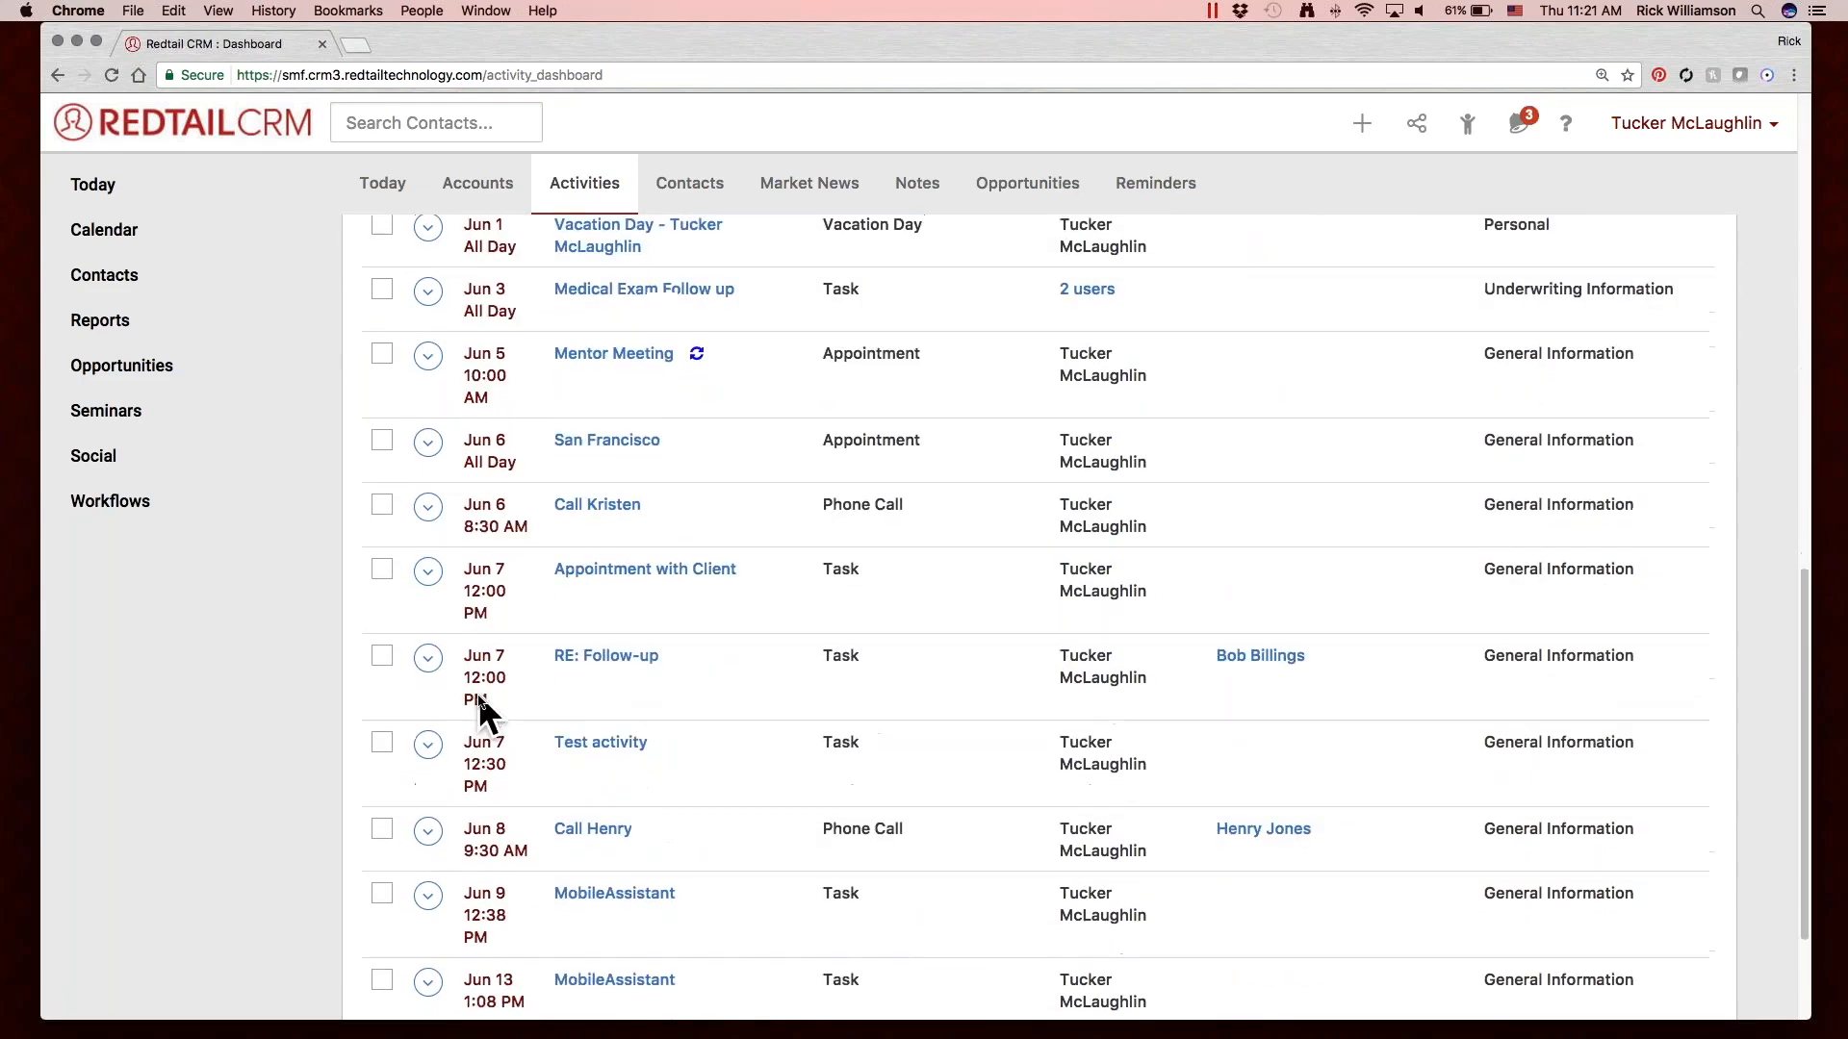
pyautogui.scroll(-3, 478, 693)
pyautogui.click(534, 909)
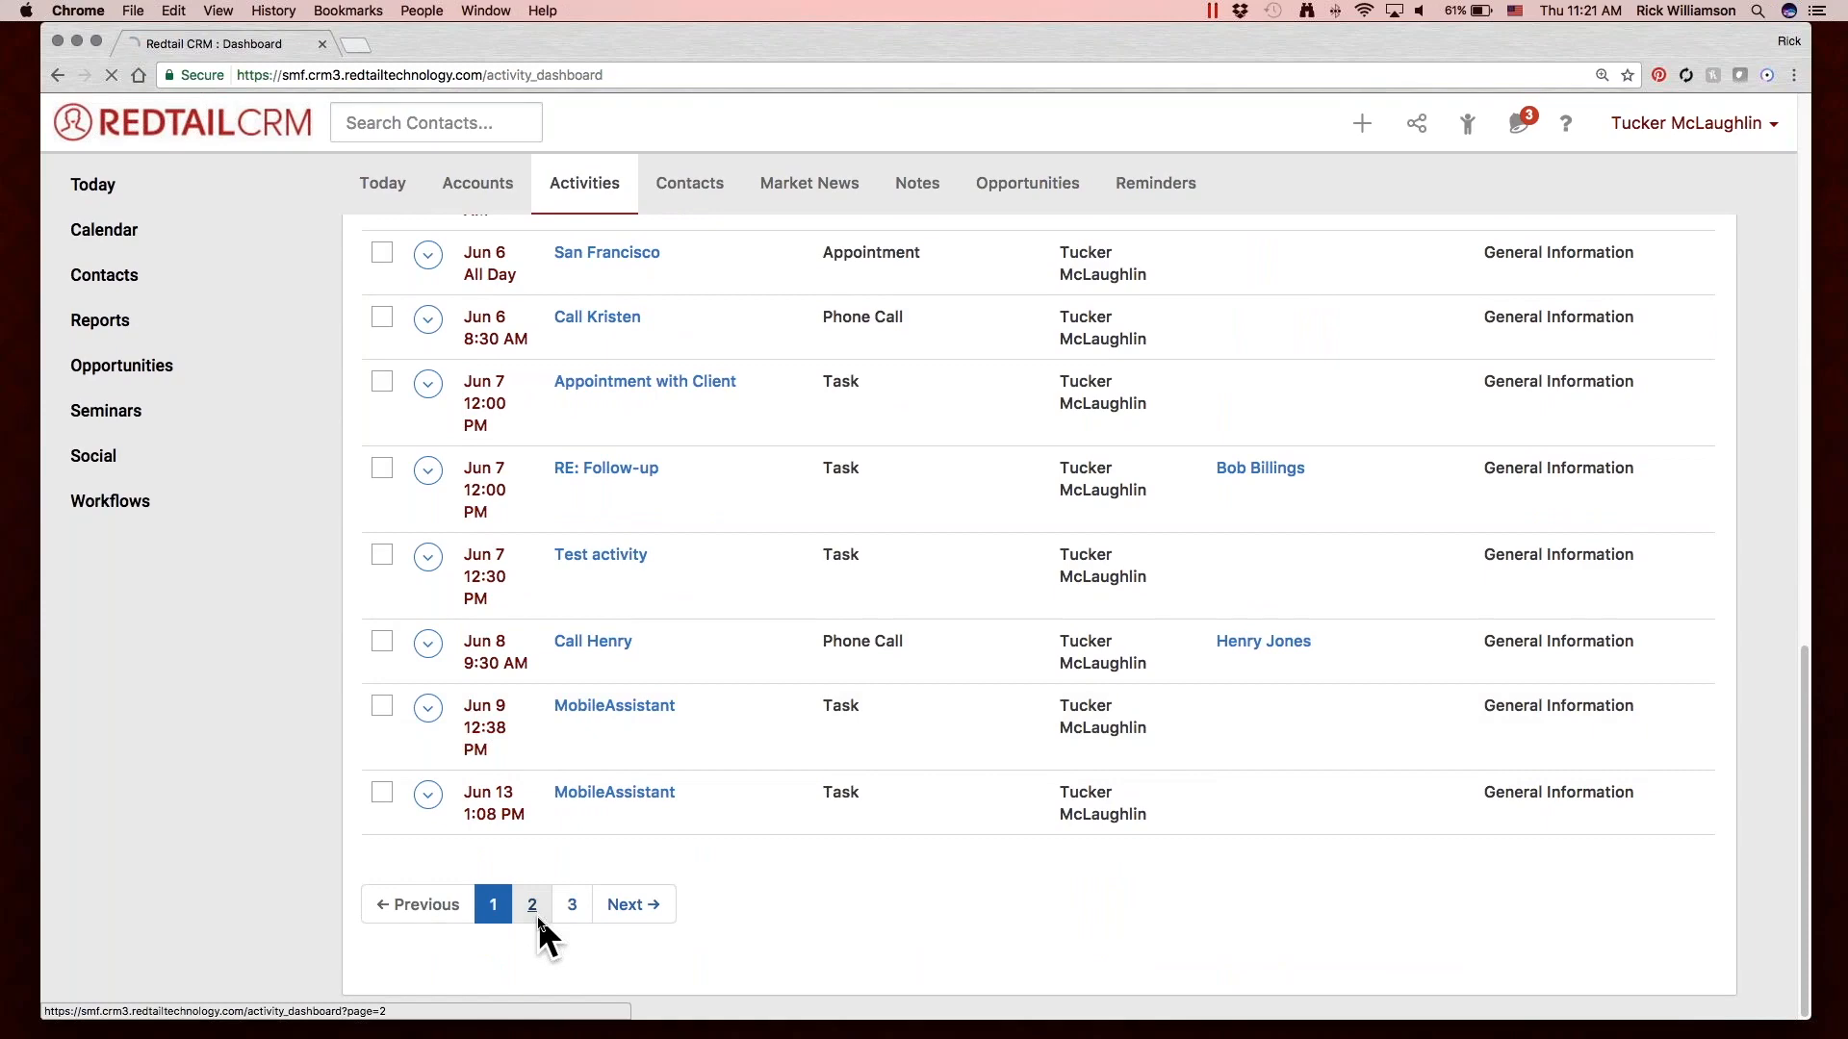
pyautogui.scroll(-7, 527, 906)
pyautogui.scroll(-6, 526, 901)
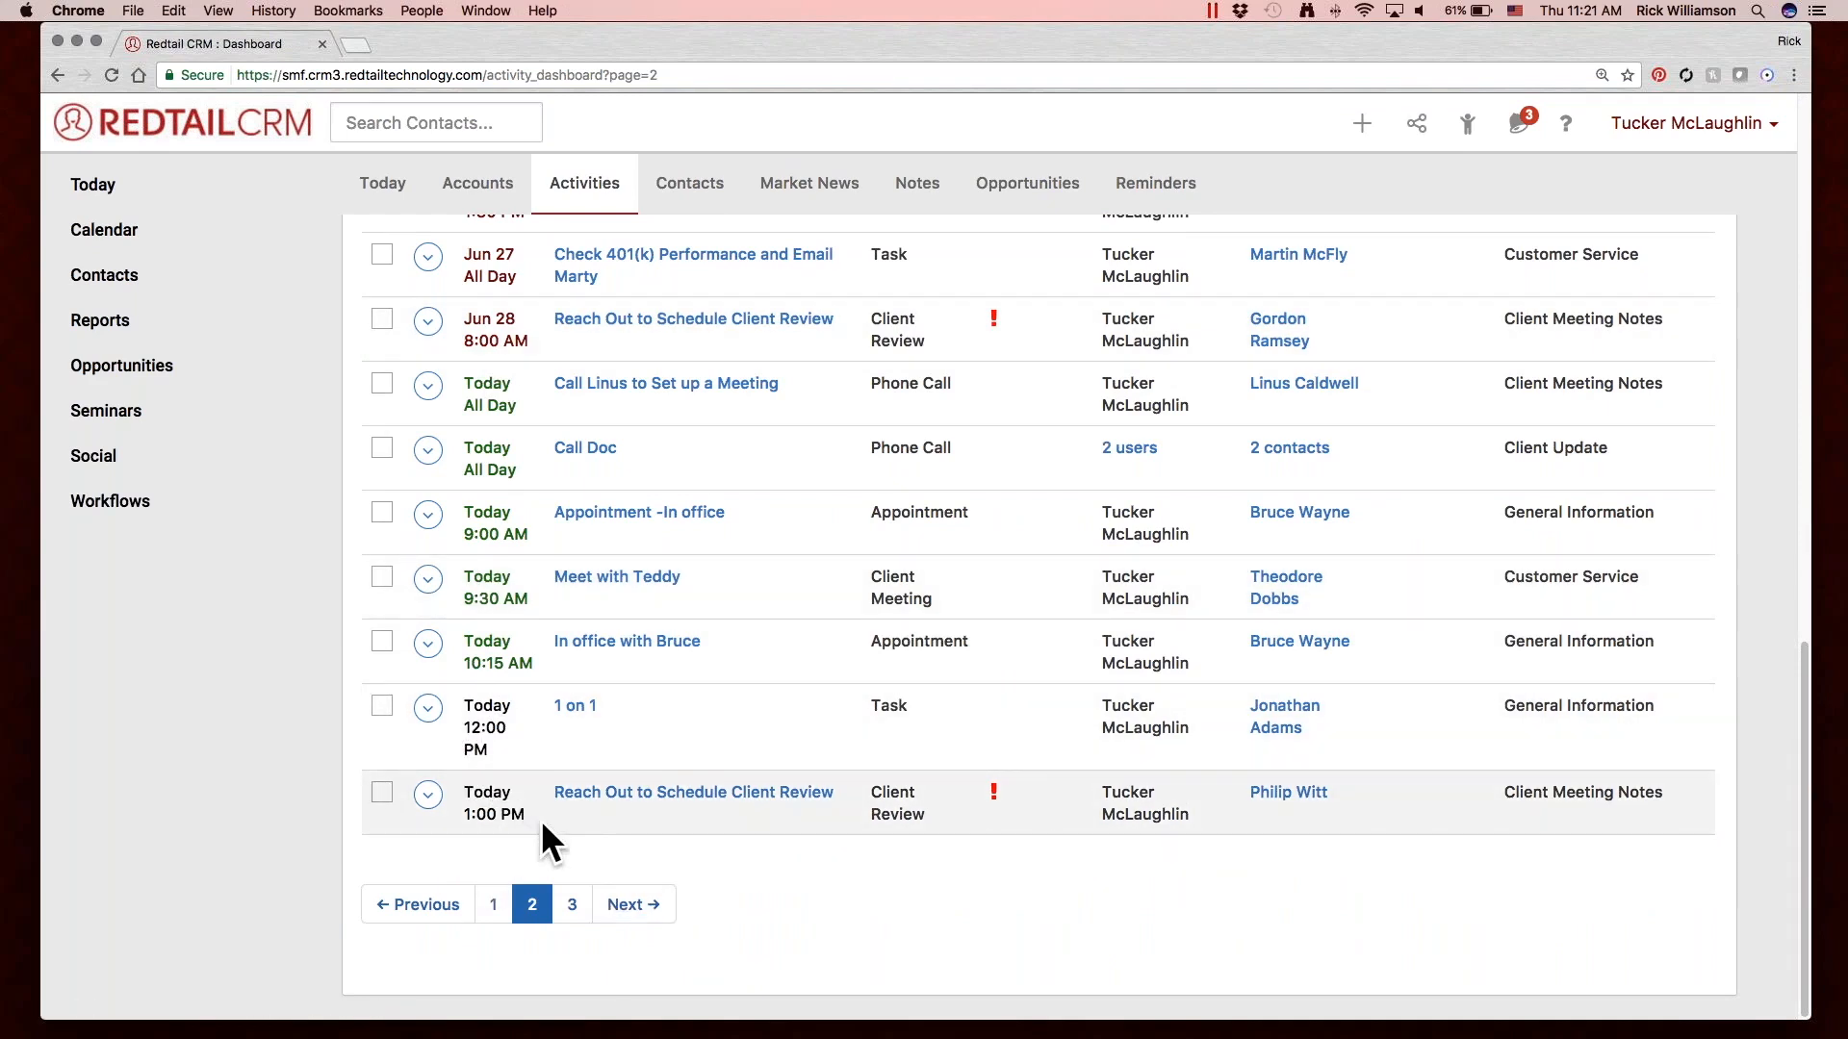
pyautogui.click(630, 905)
pyautogui.click(1093, 272)
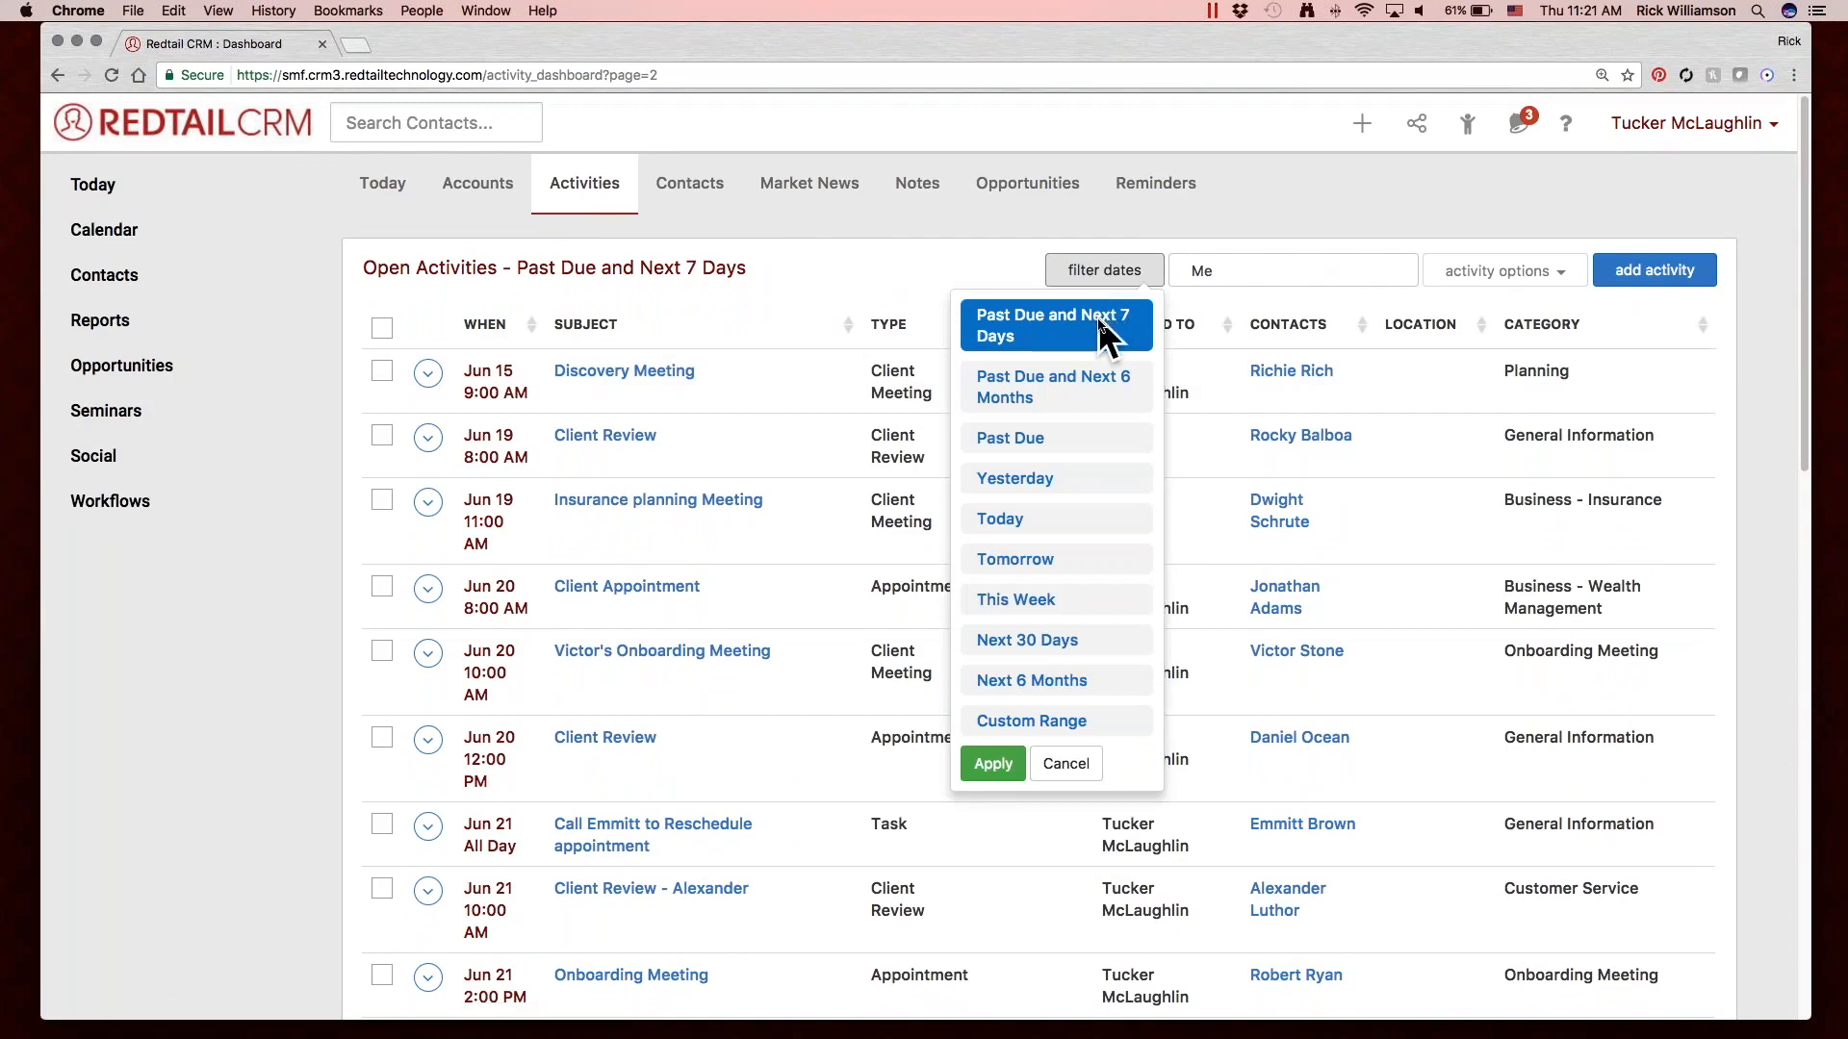
pyautogui.click(879, 289)
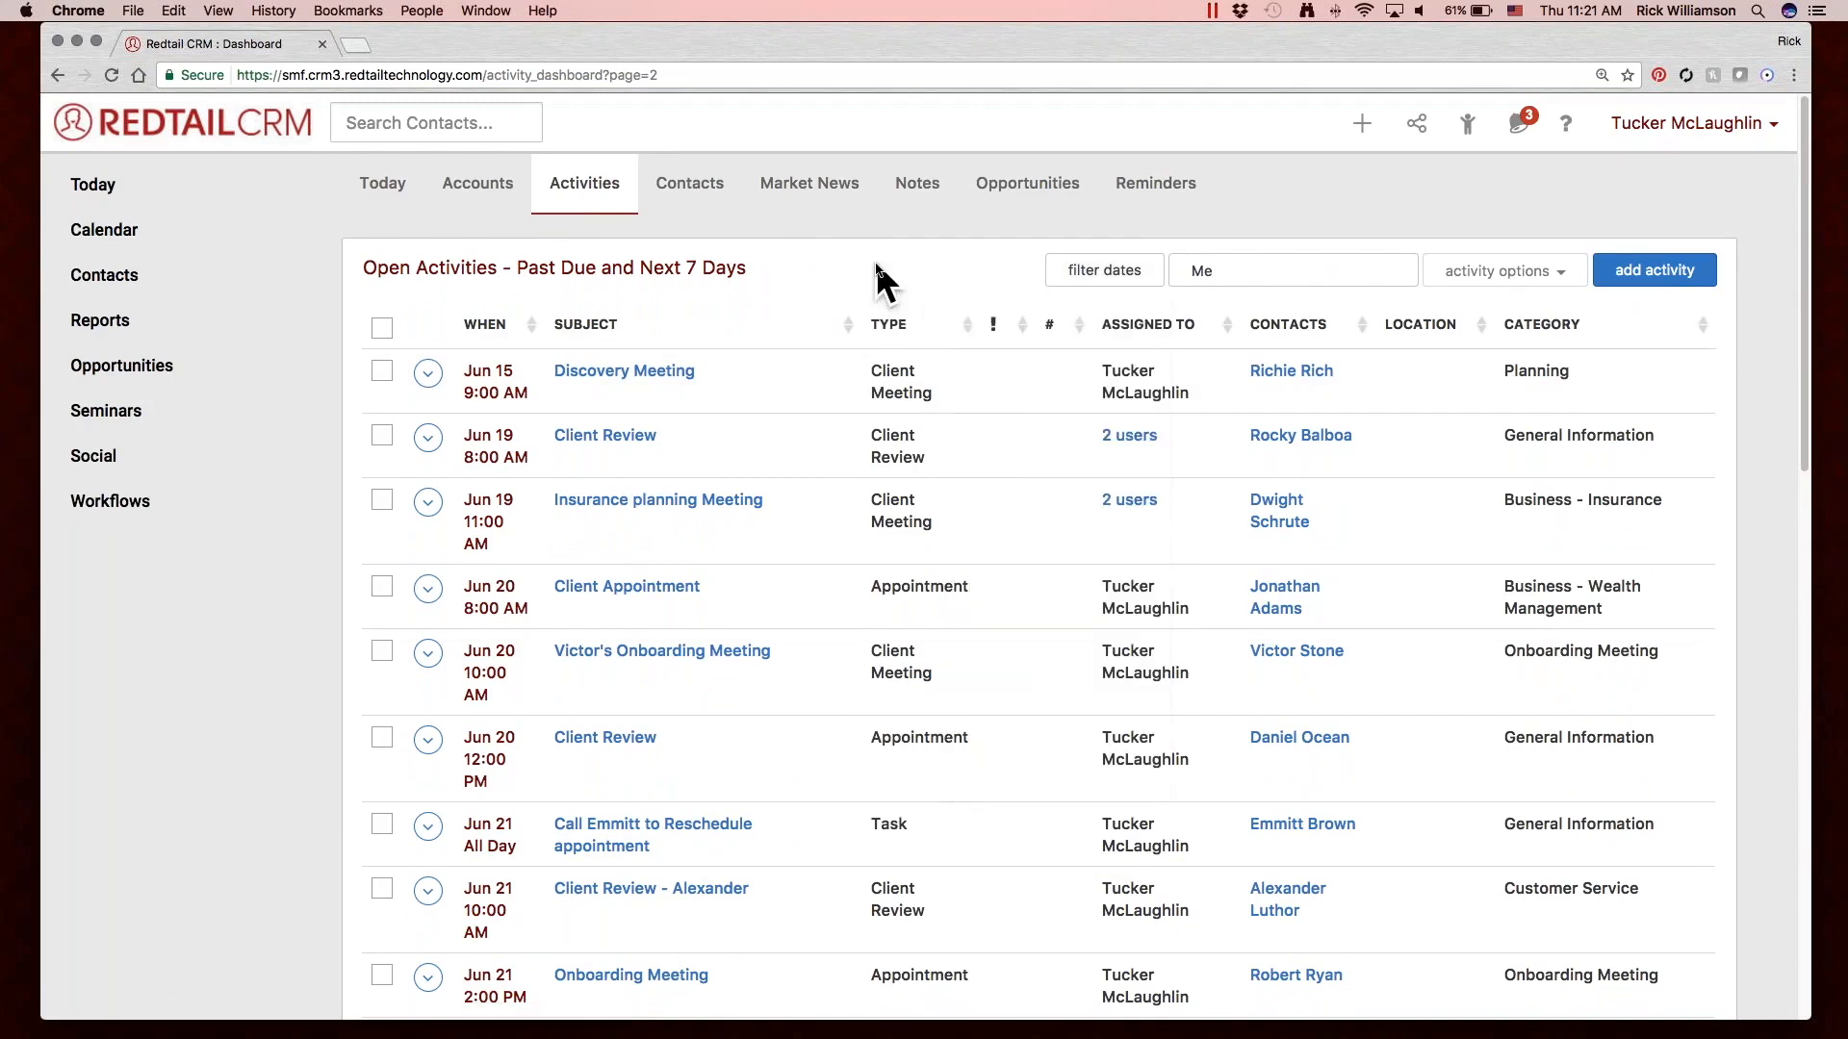
# Switch between the Today and Activities dashboards, ending on Today, and look through the list of things to do today.
pyautogui.click(382, 186)
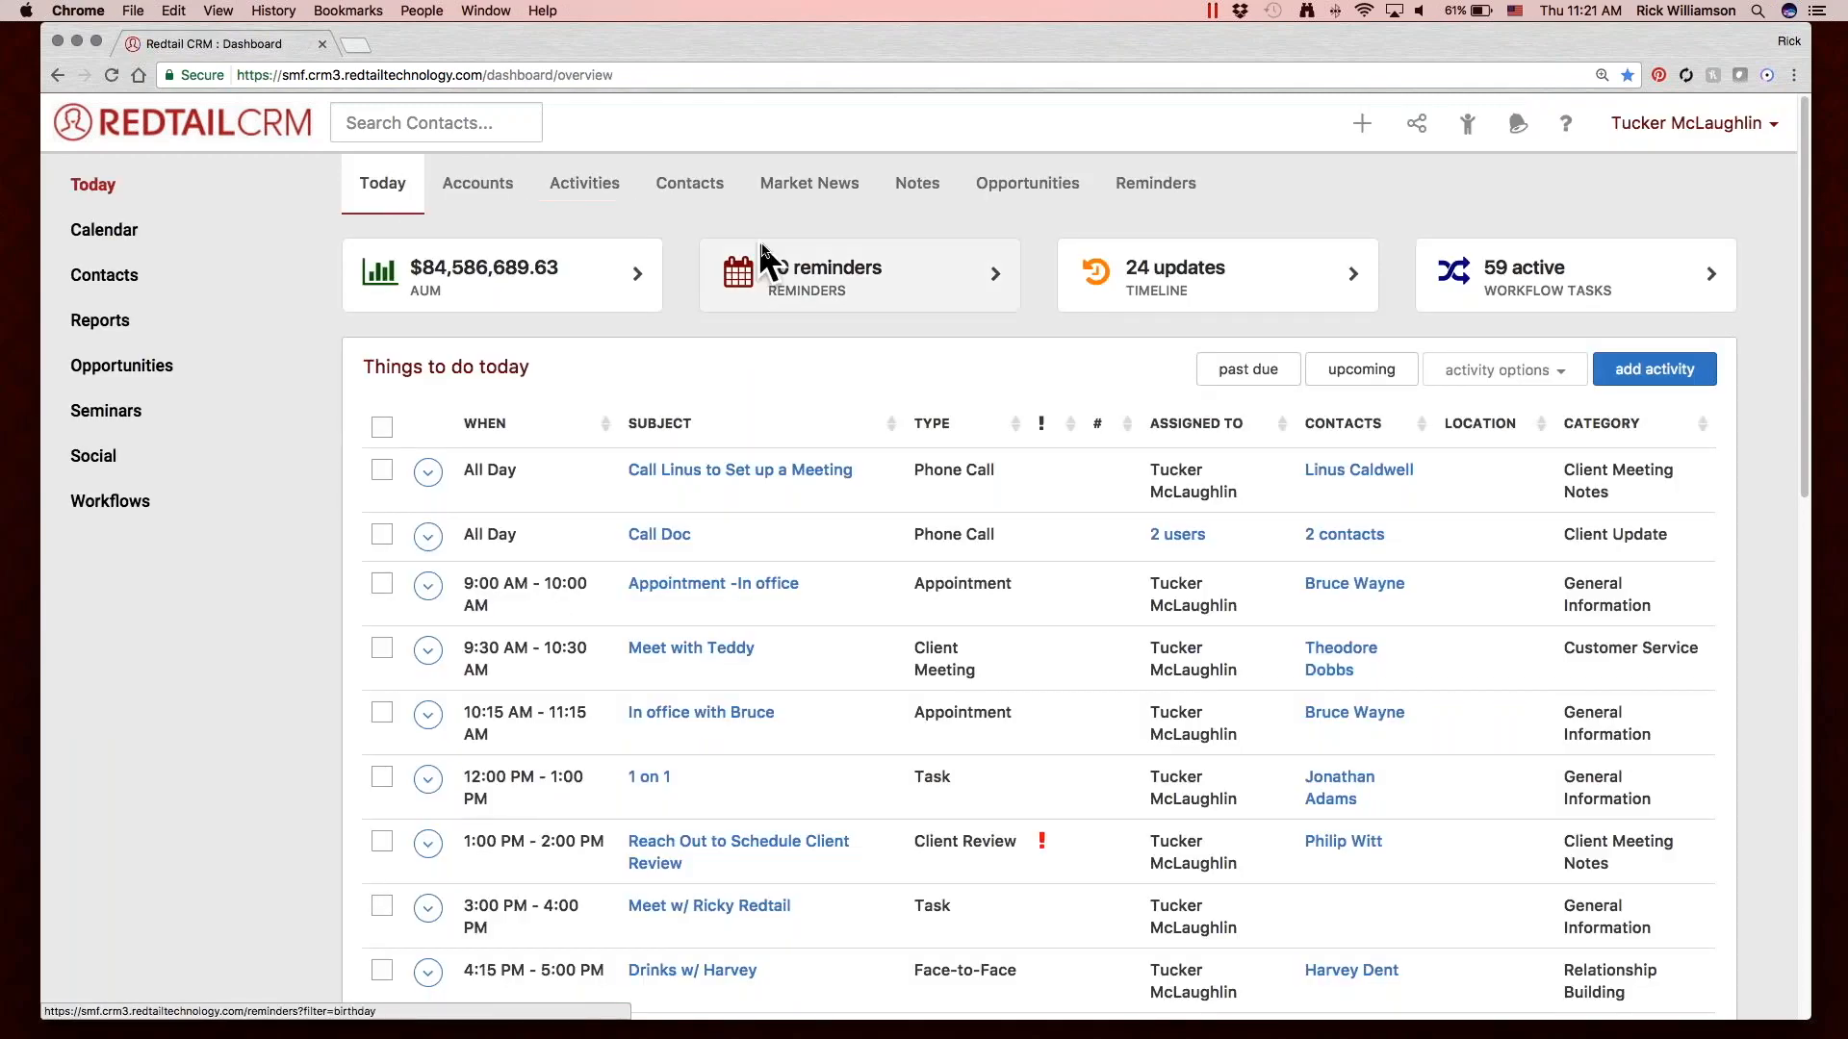
pyautogui.click(611, 191)
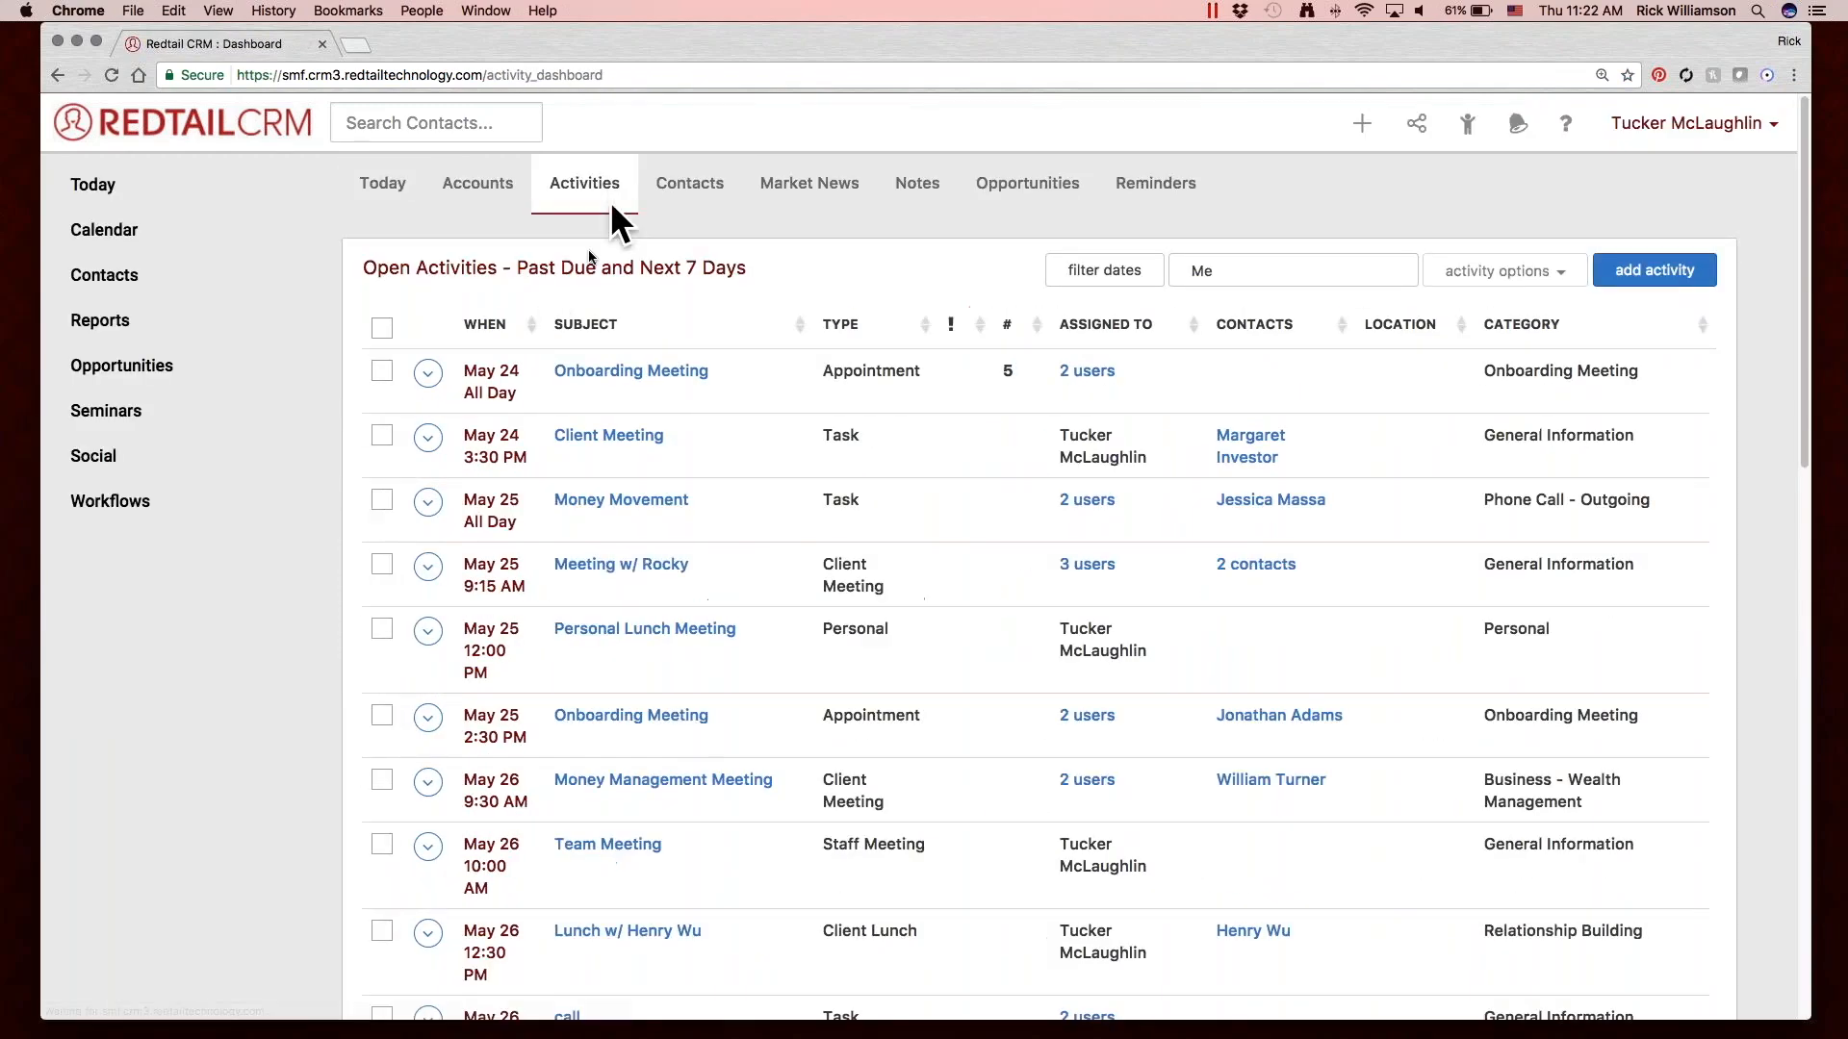
pyautogui.click(383, 183)
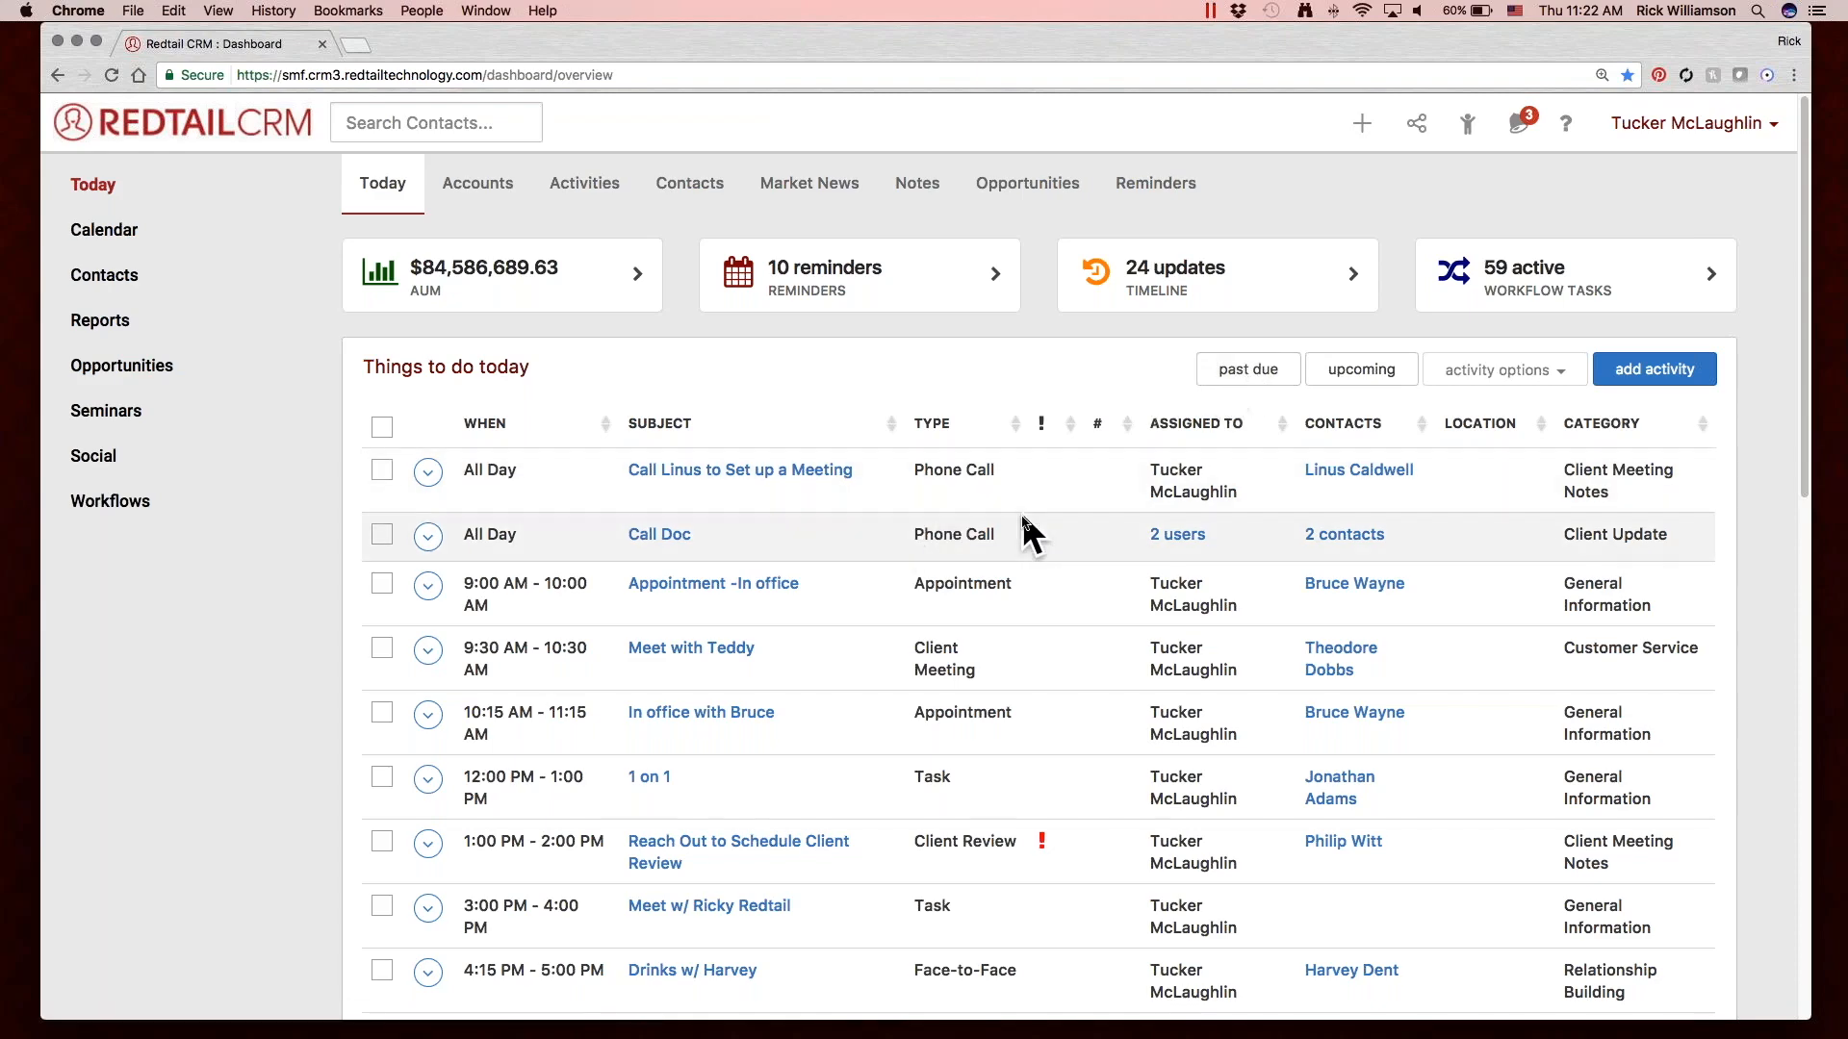
pyautogui.scroll(-2, 1021, 516)
pyautogui.scroll(2, 1021, 515)
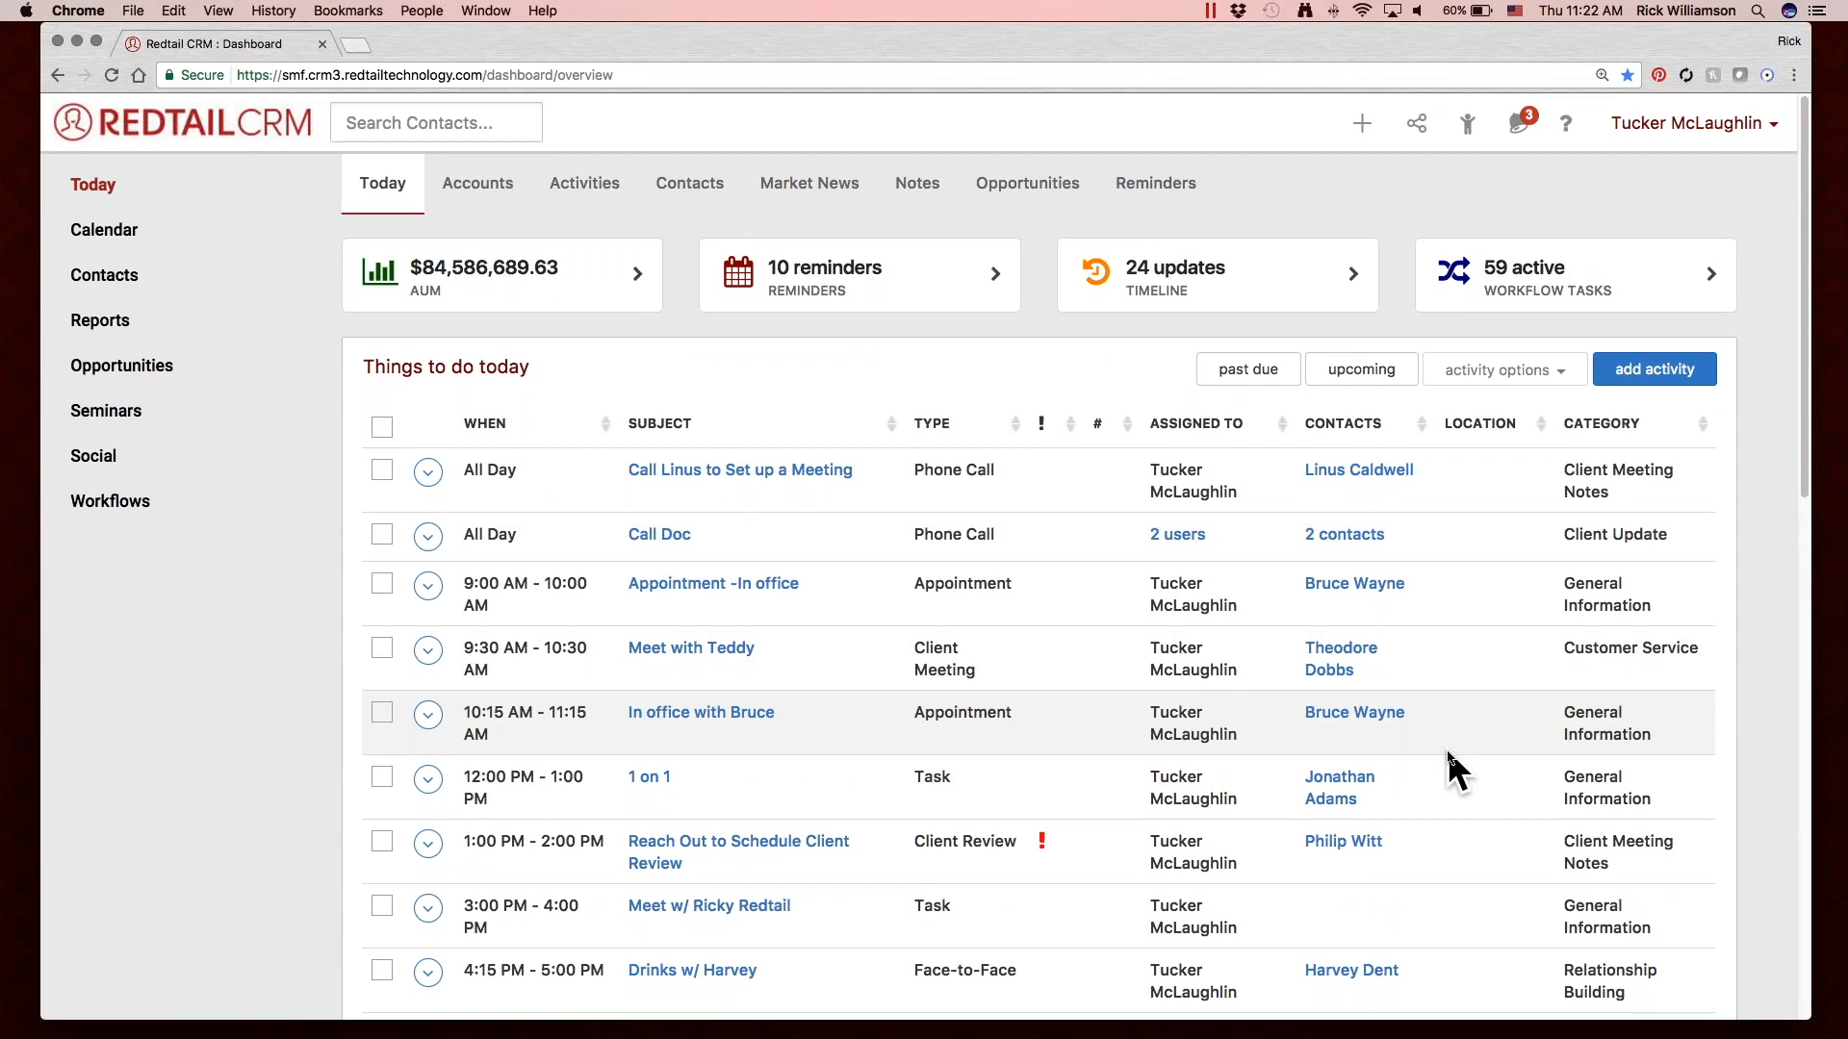
# Open the record of the contact who is VP of Manufacturing at Cusco and examine the next activity in its summary.
pyautogui.click(1467, 119)
pyautogui.click(657, 383)
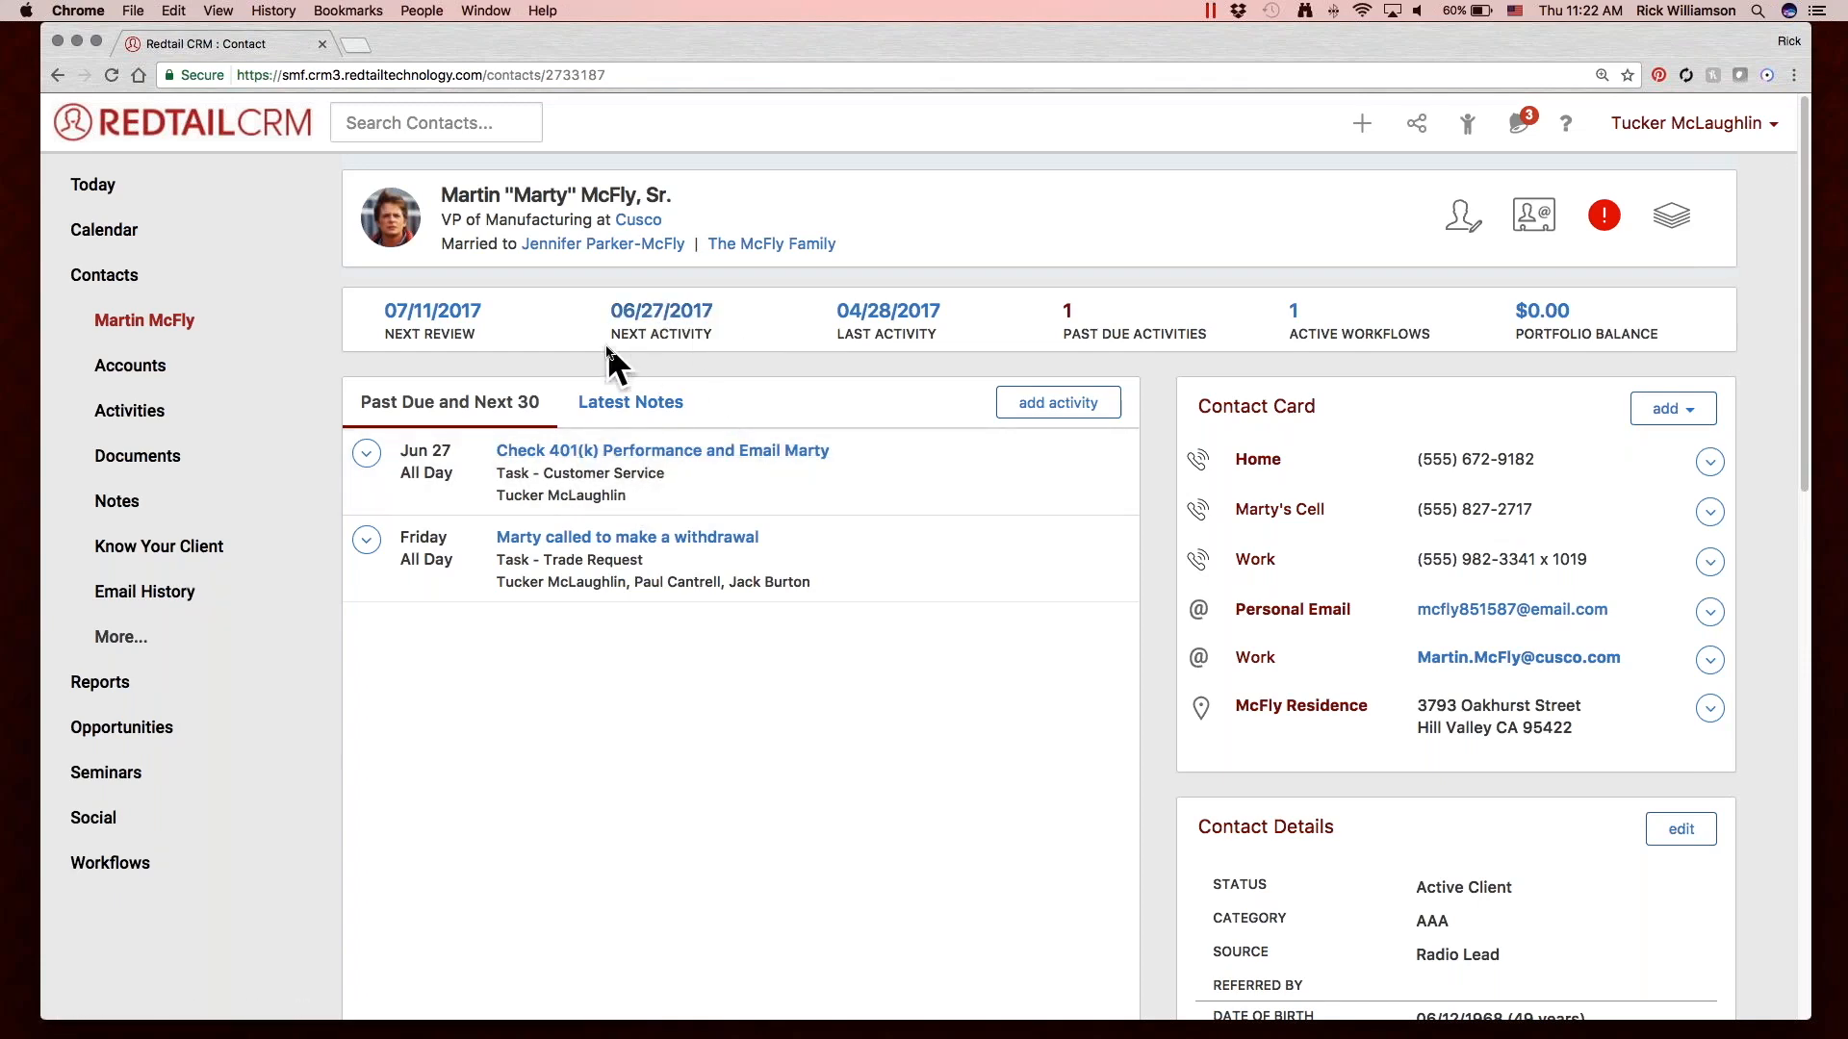
pyautogui.moveTo(610, 332); pyautogui.dragTo(707, 334)
pyautogui.click(723, 333)
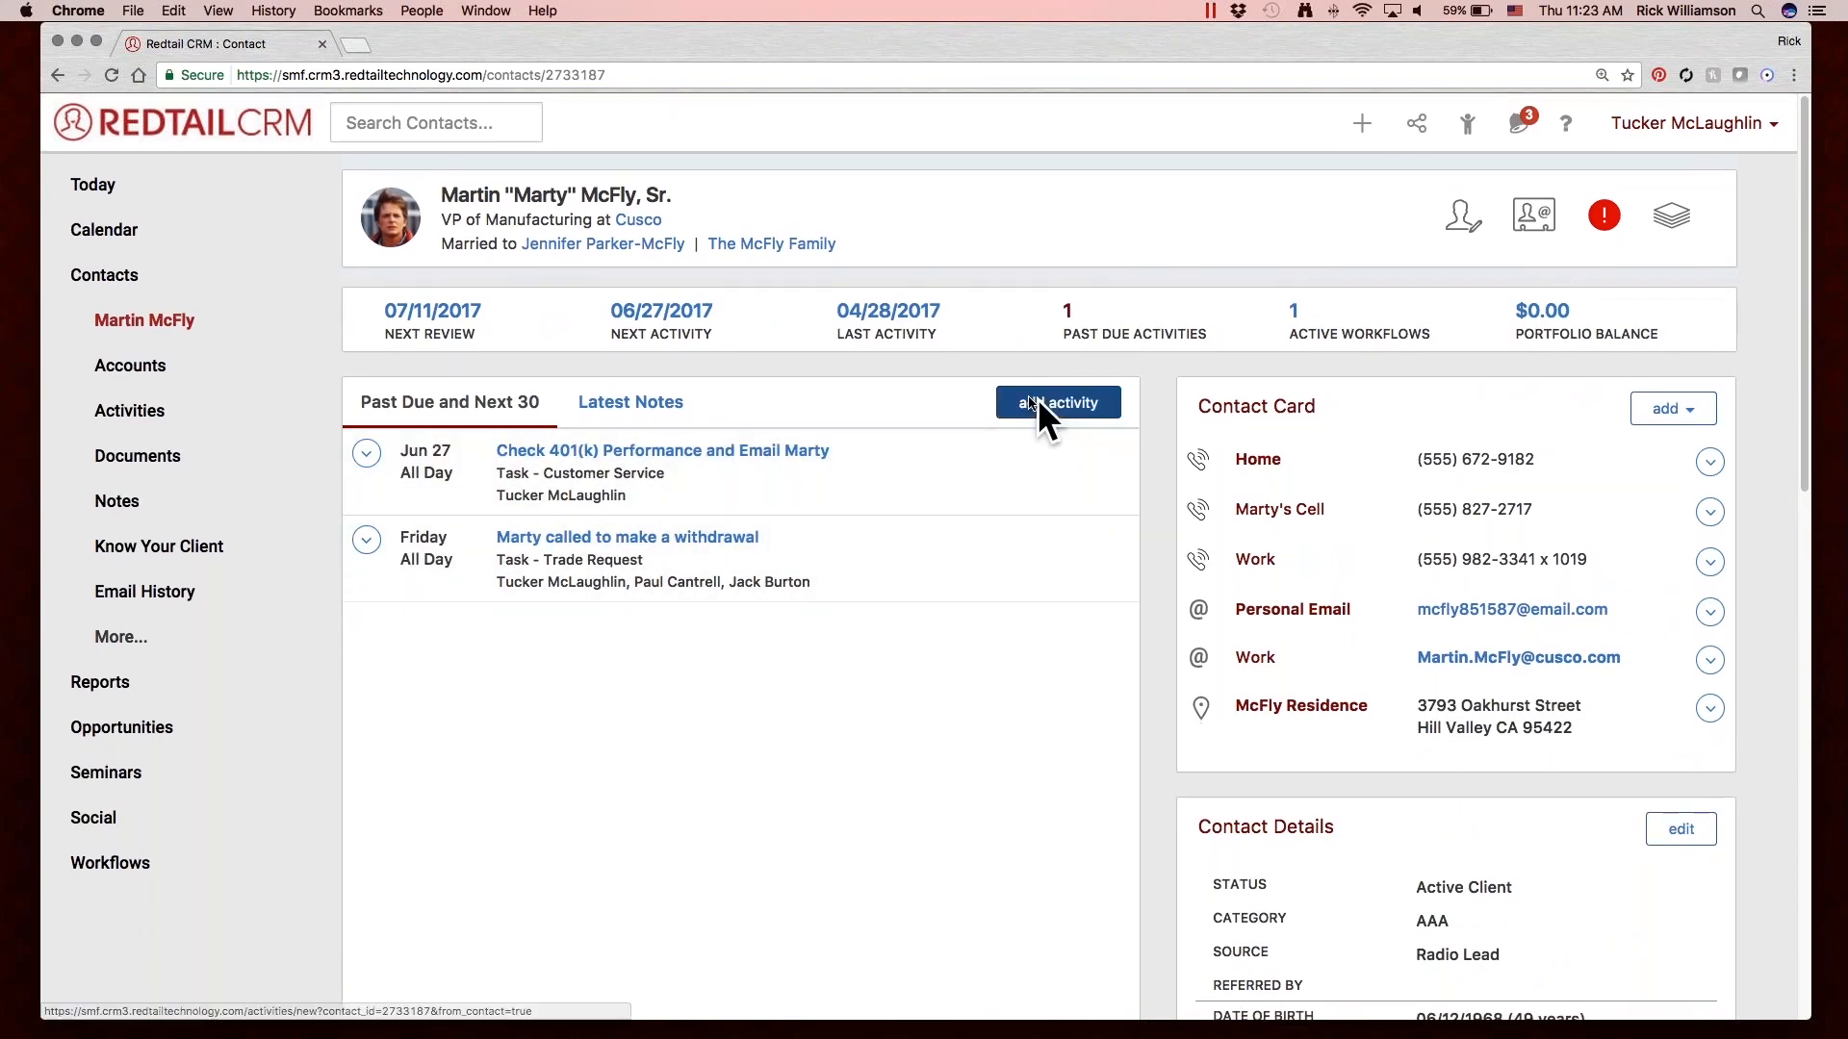
# Compare the contact's latest notes with the past-due and next-30-day activities, ending on the activities view.
pyautogui.click(649, 407)
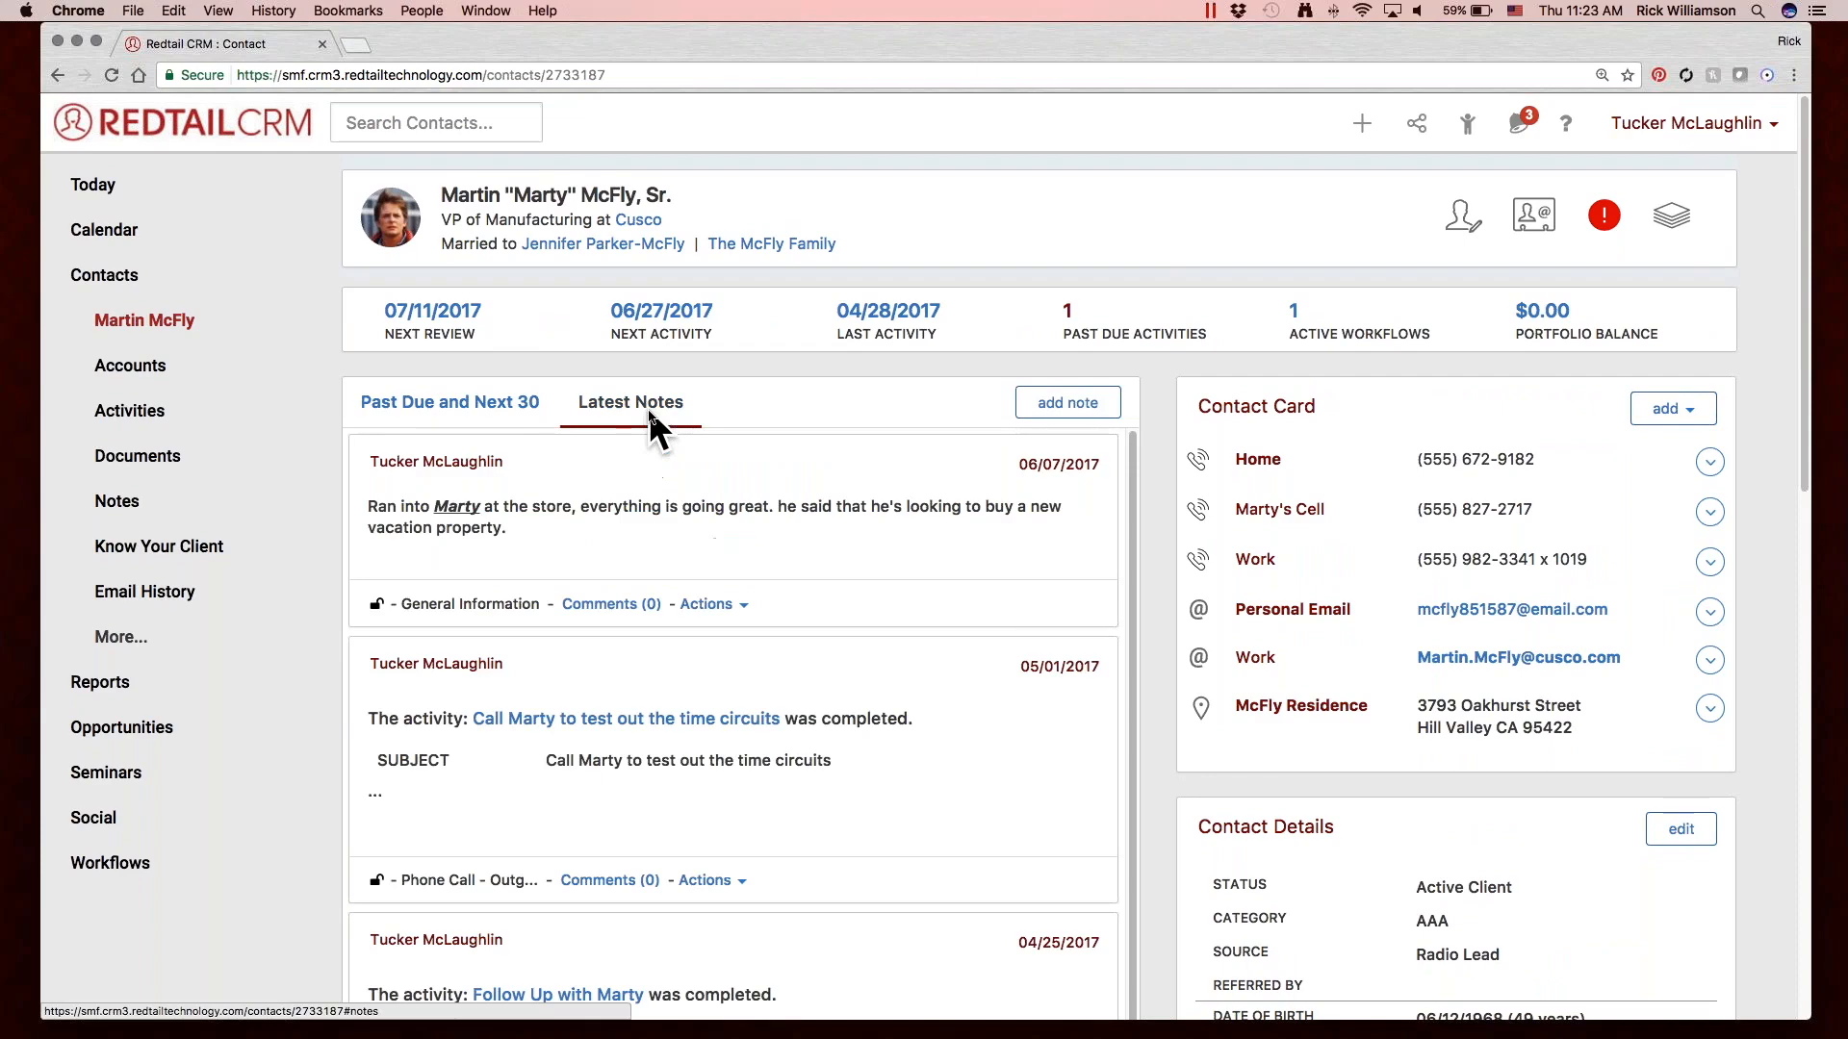
pyautogui.click(453, 402)
pyautogui.click(608, 402)
pyautogui.click(454, 404)
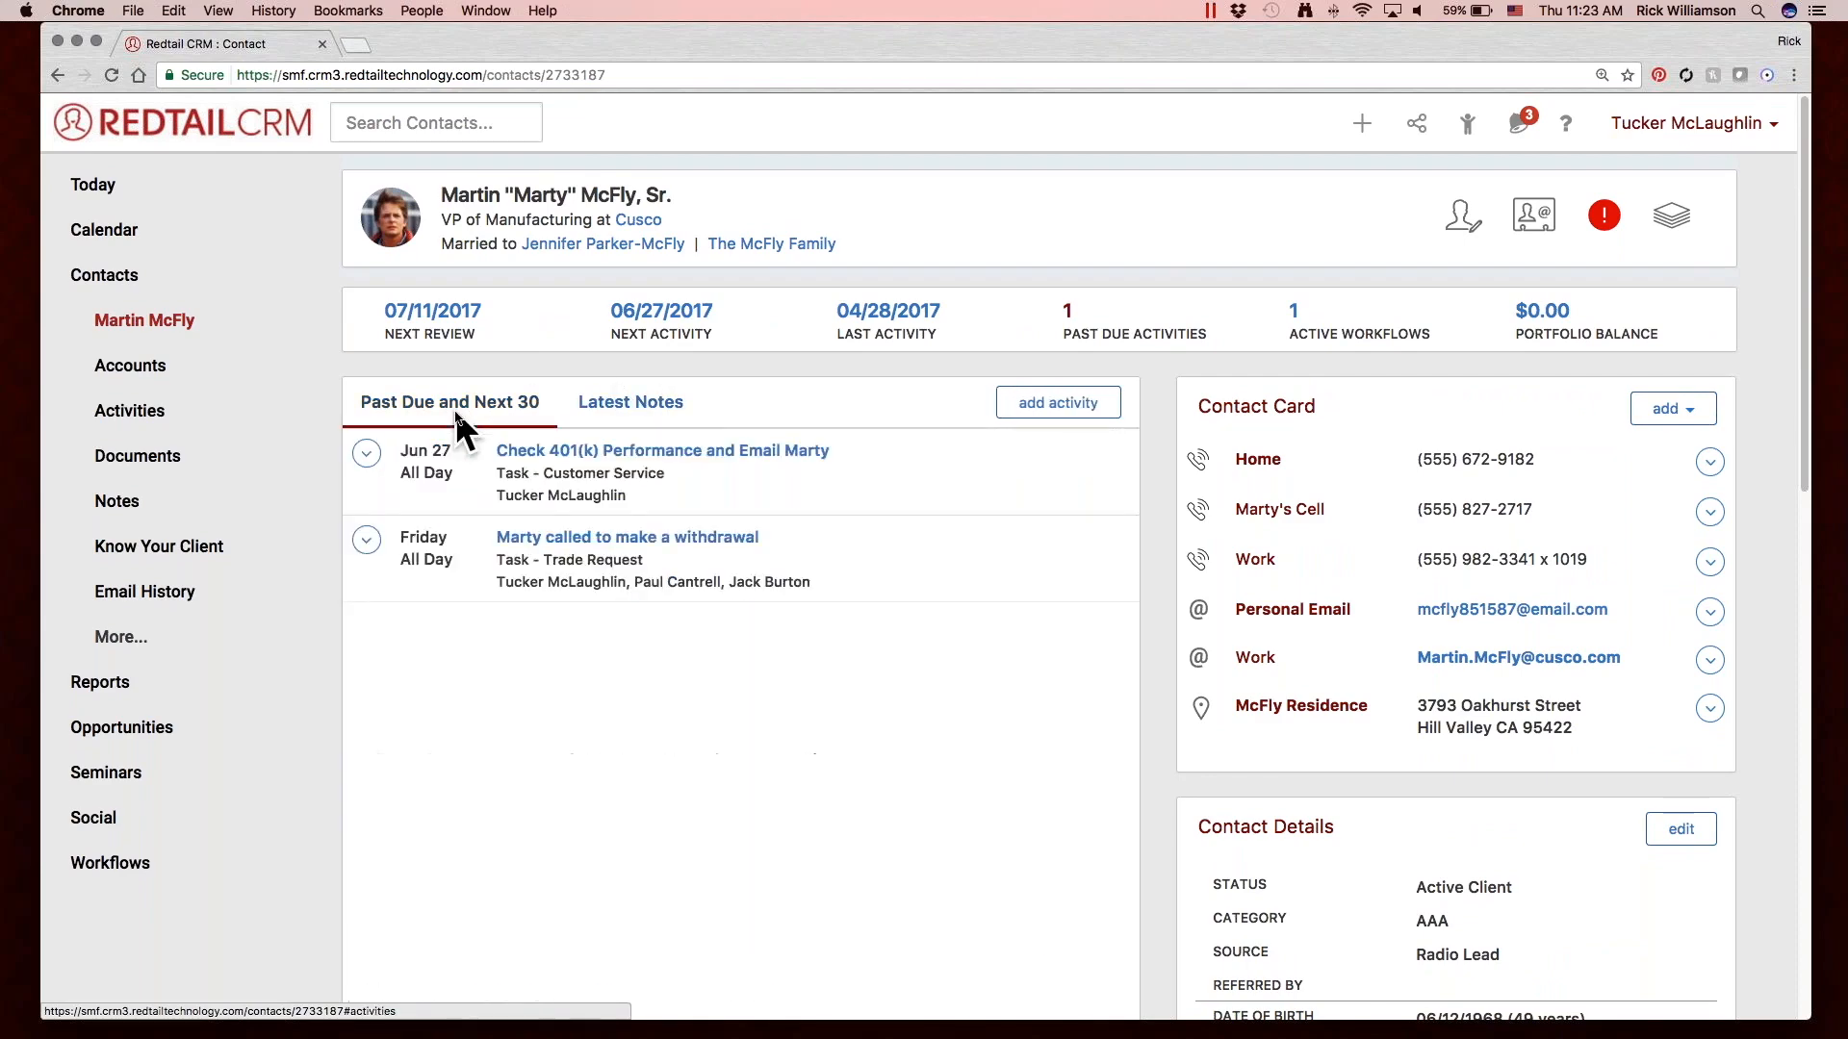
pyautogui.click(695, 400)
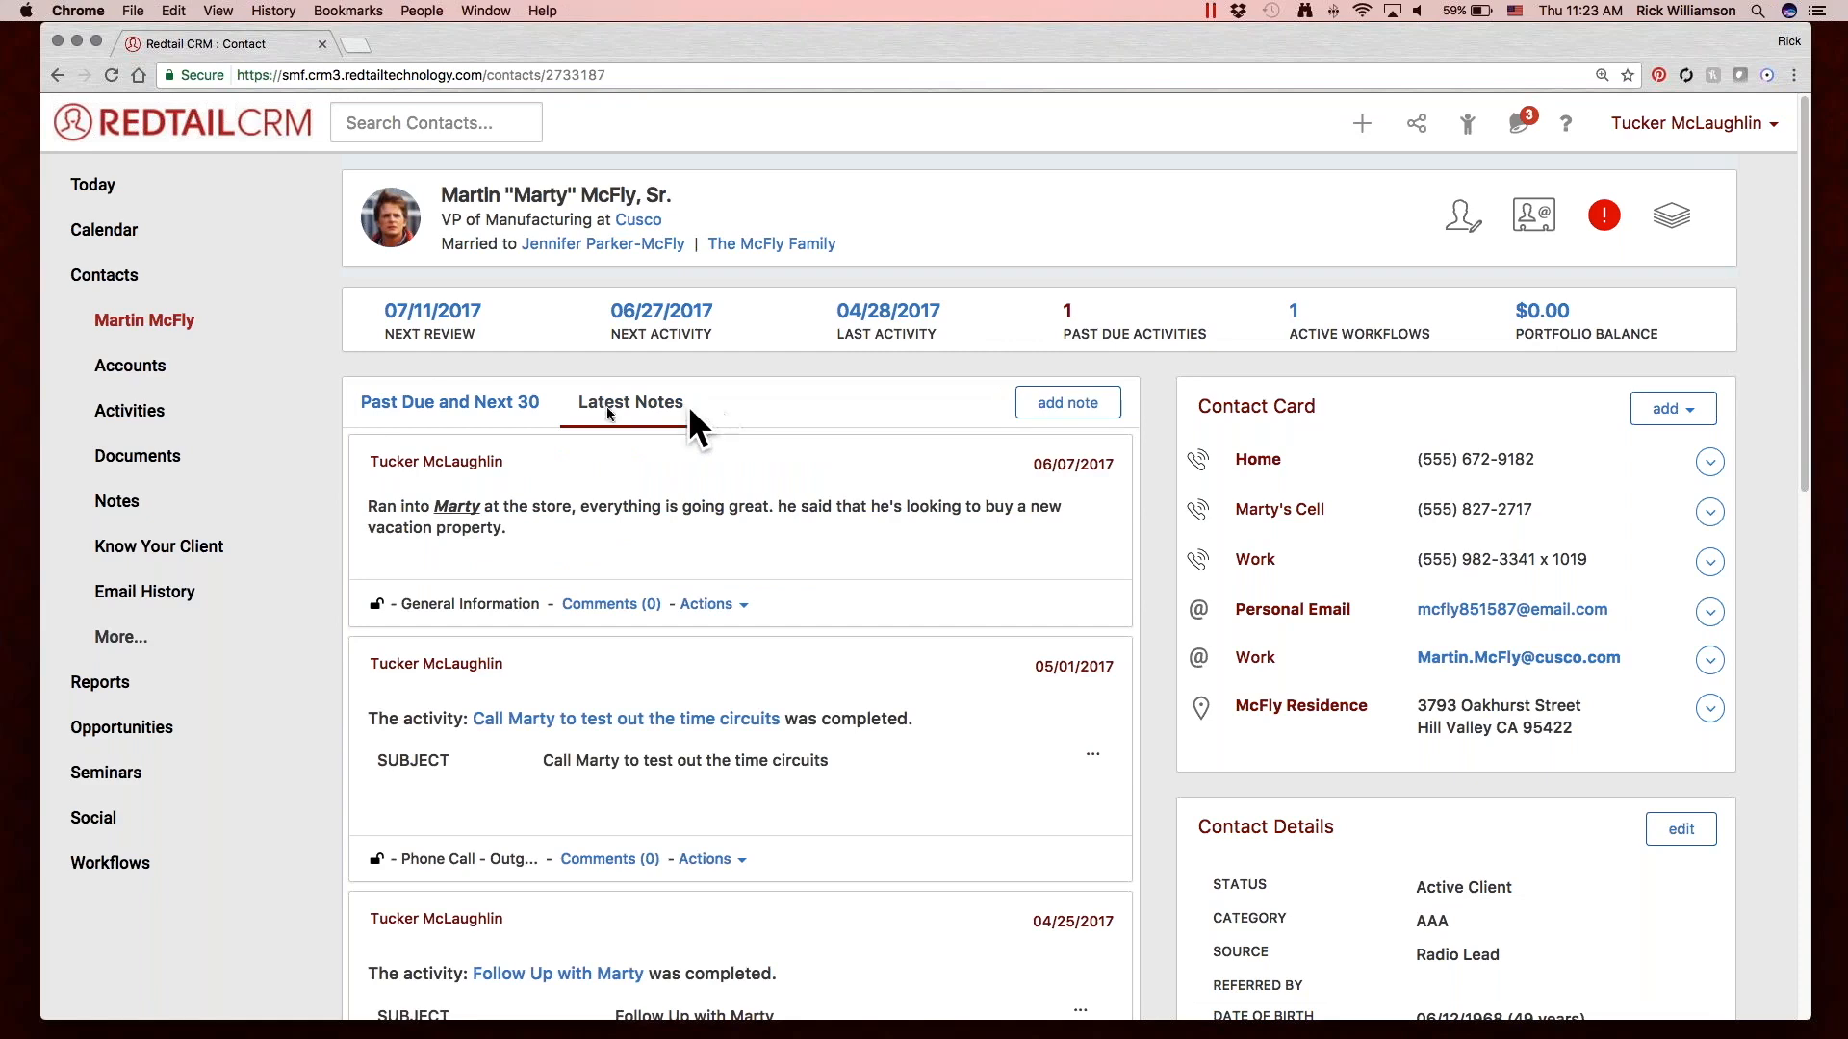
pyautogui.click(455, 402)
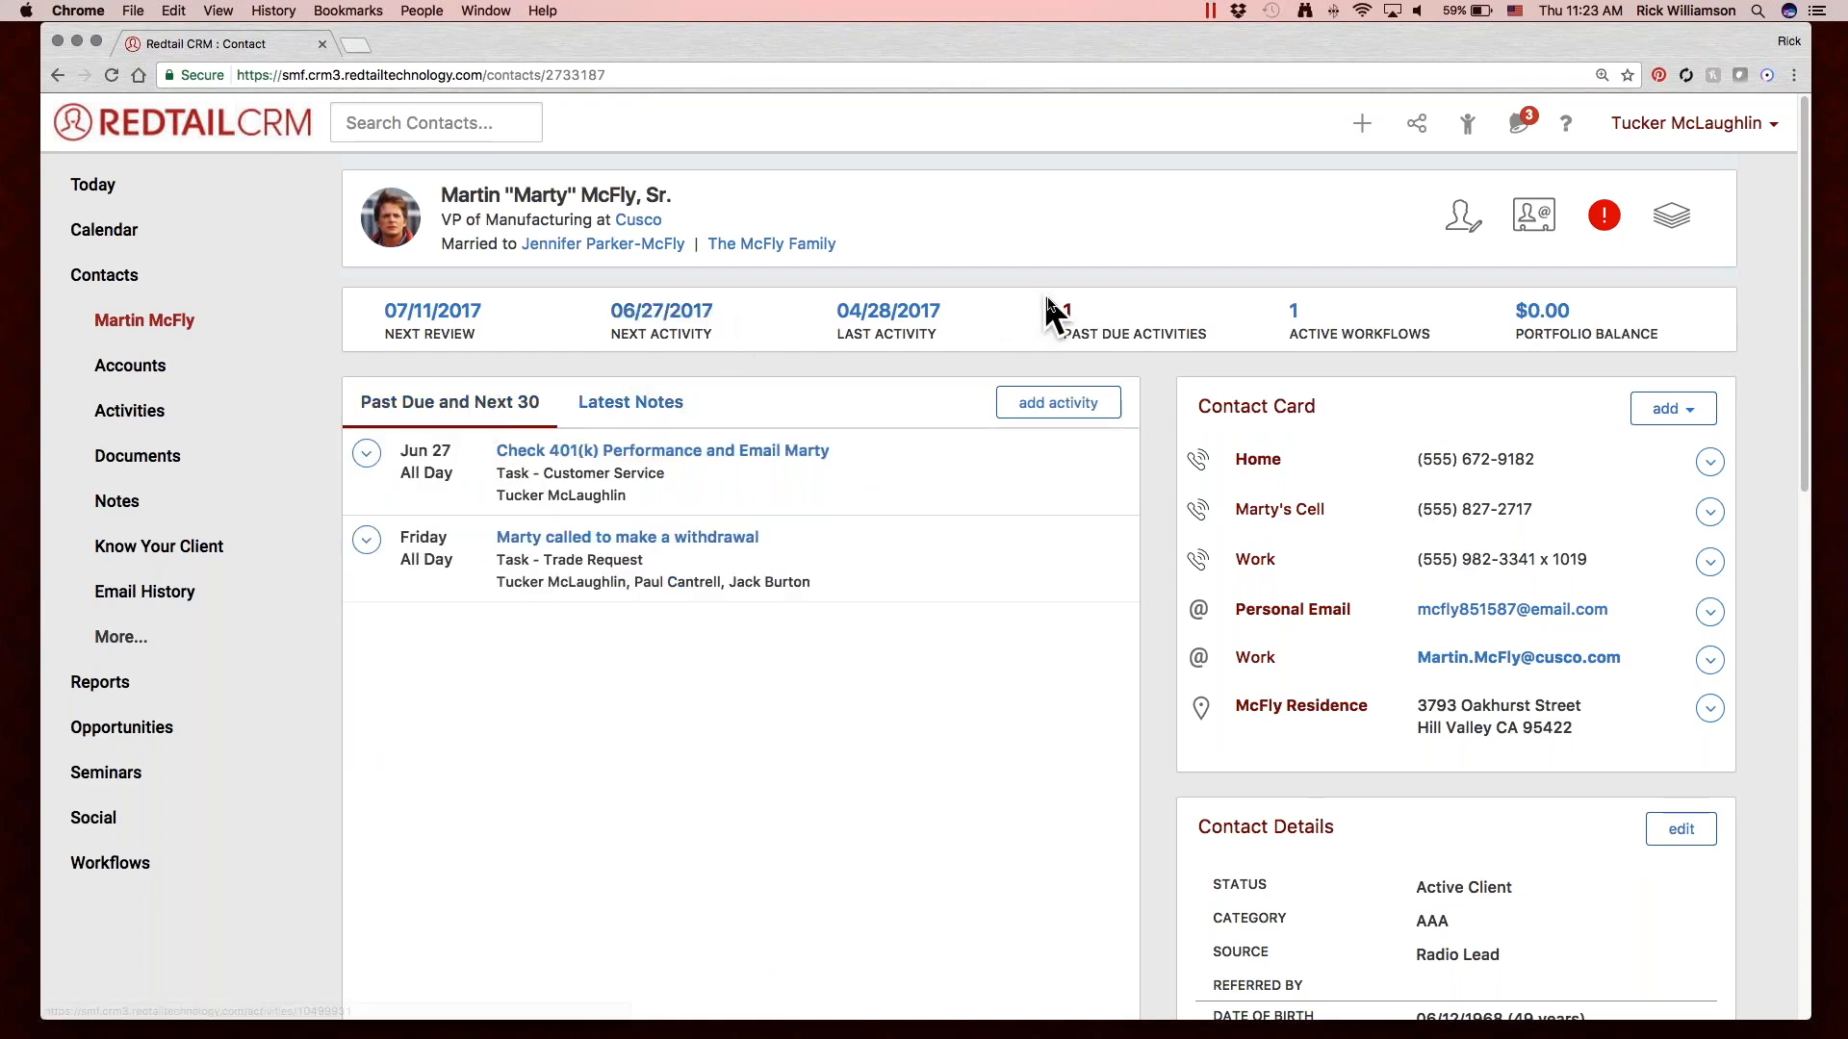
# Open the contact's past-due activities and filter them by date to Today.
pyautogui.click(1070, 308)
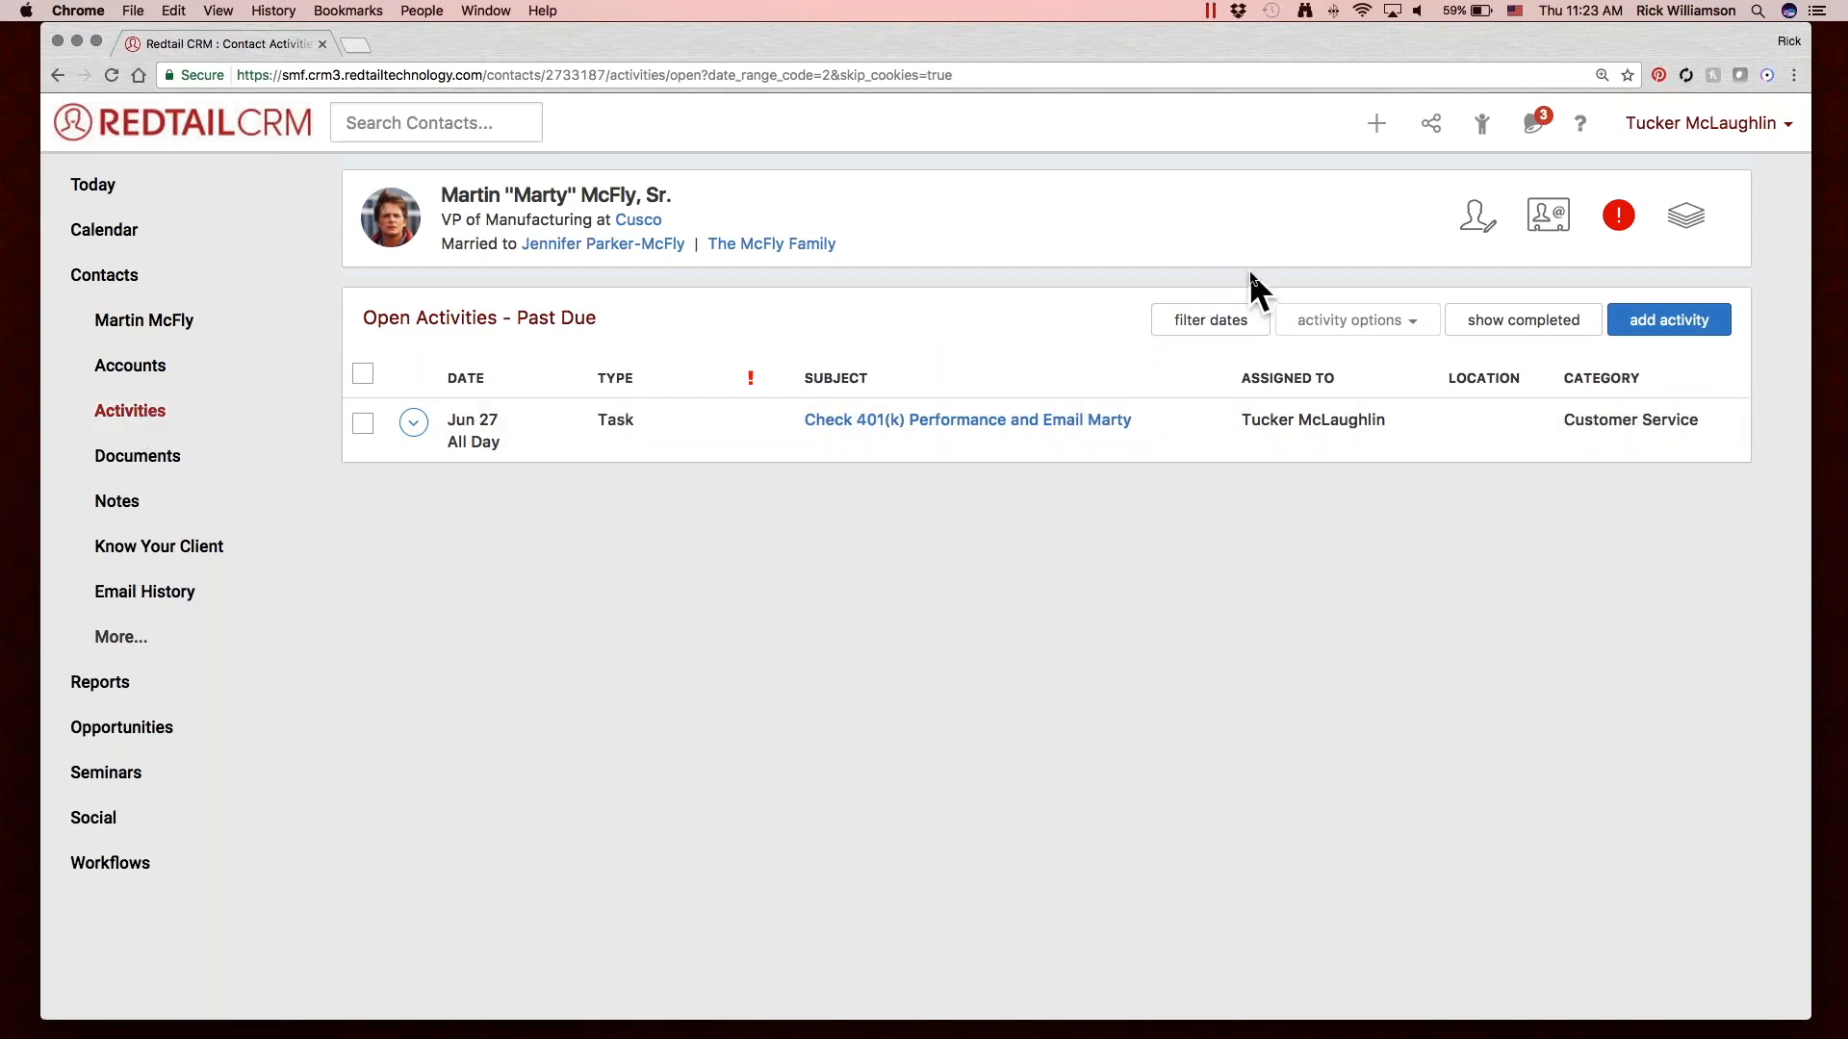
pyautogui.click(1232, 318)
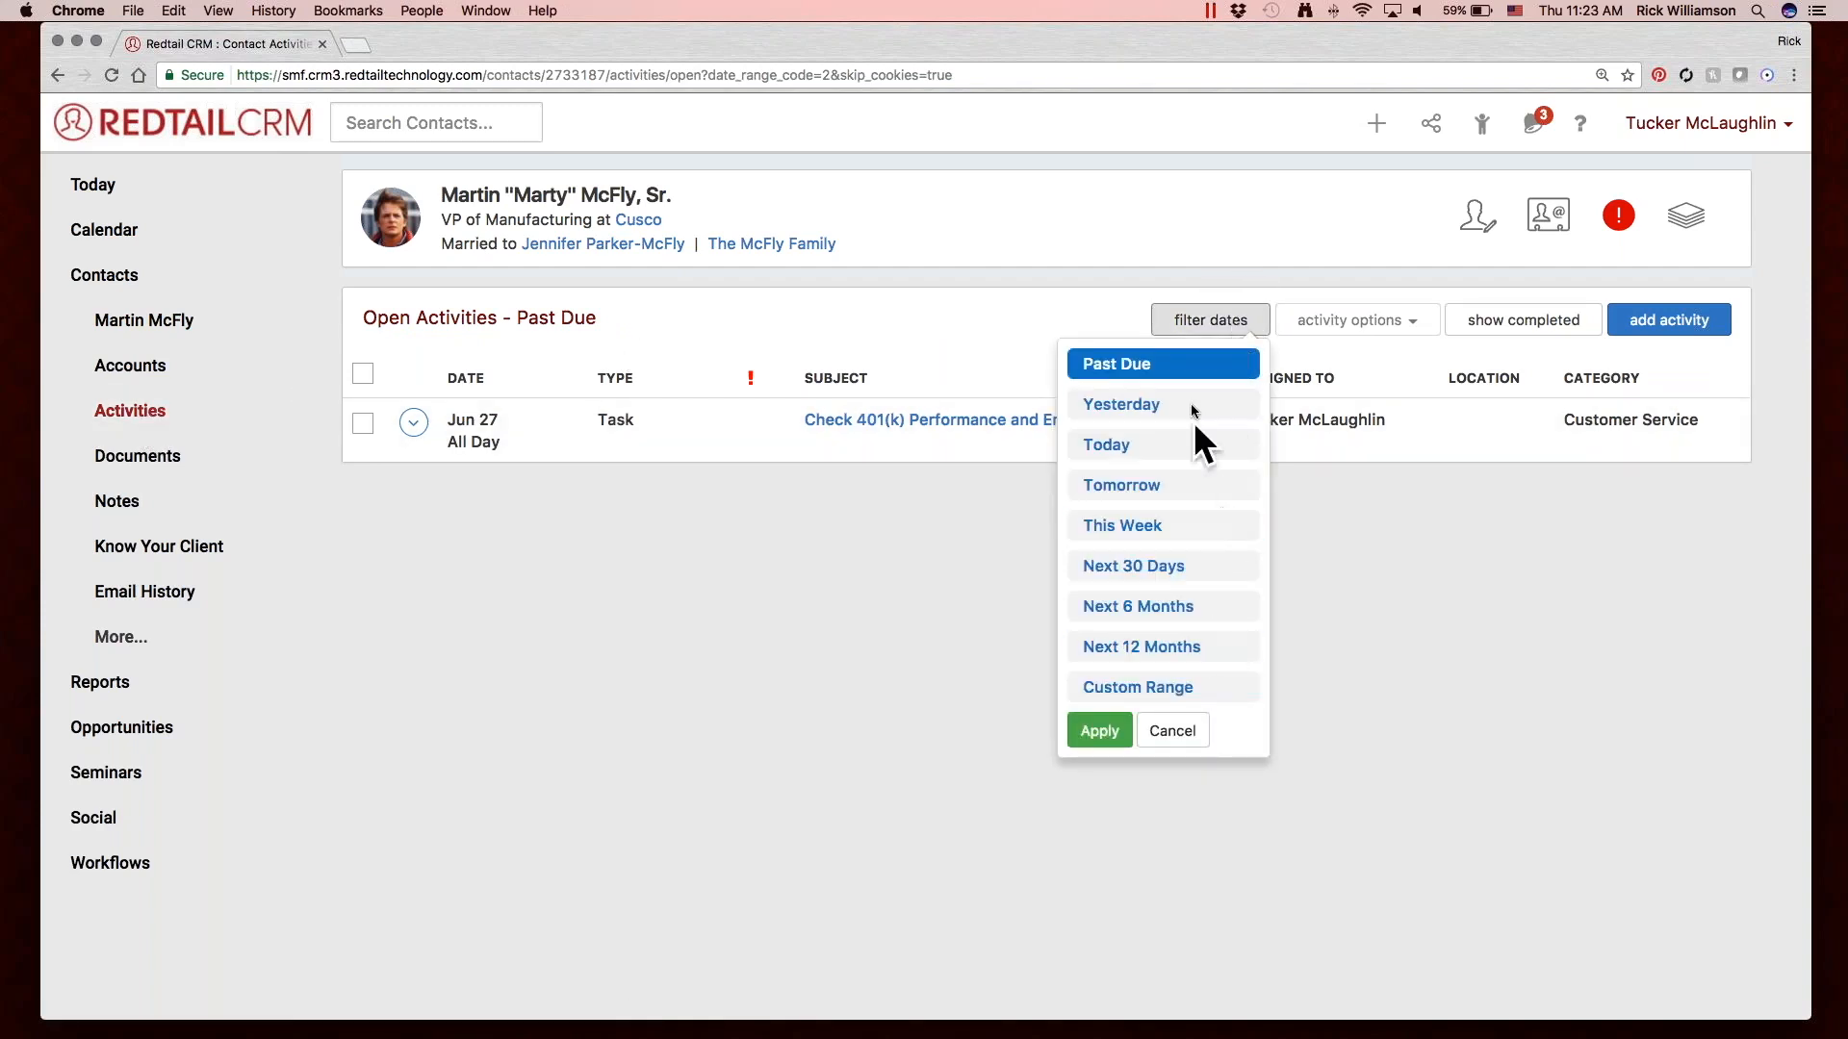
pyautogui.click(1184, 447)
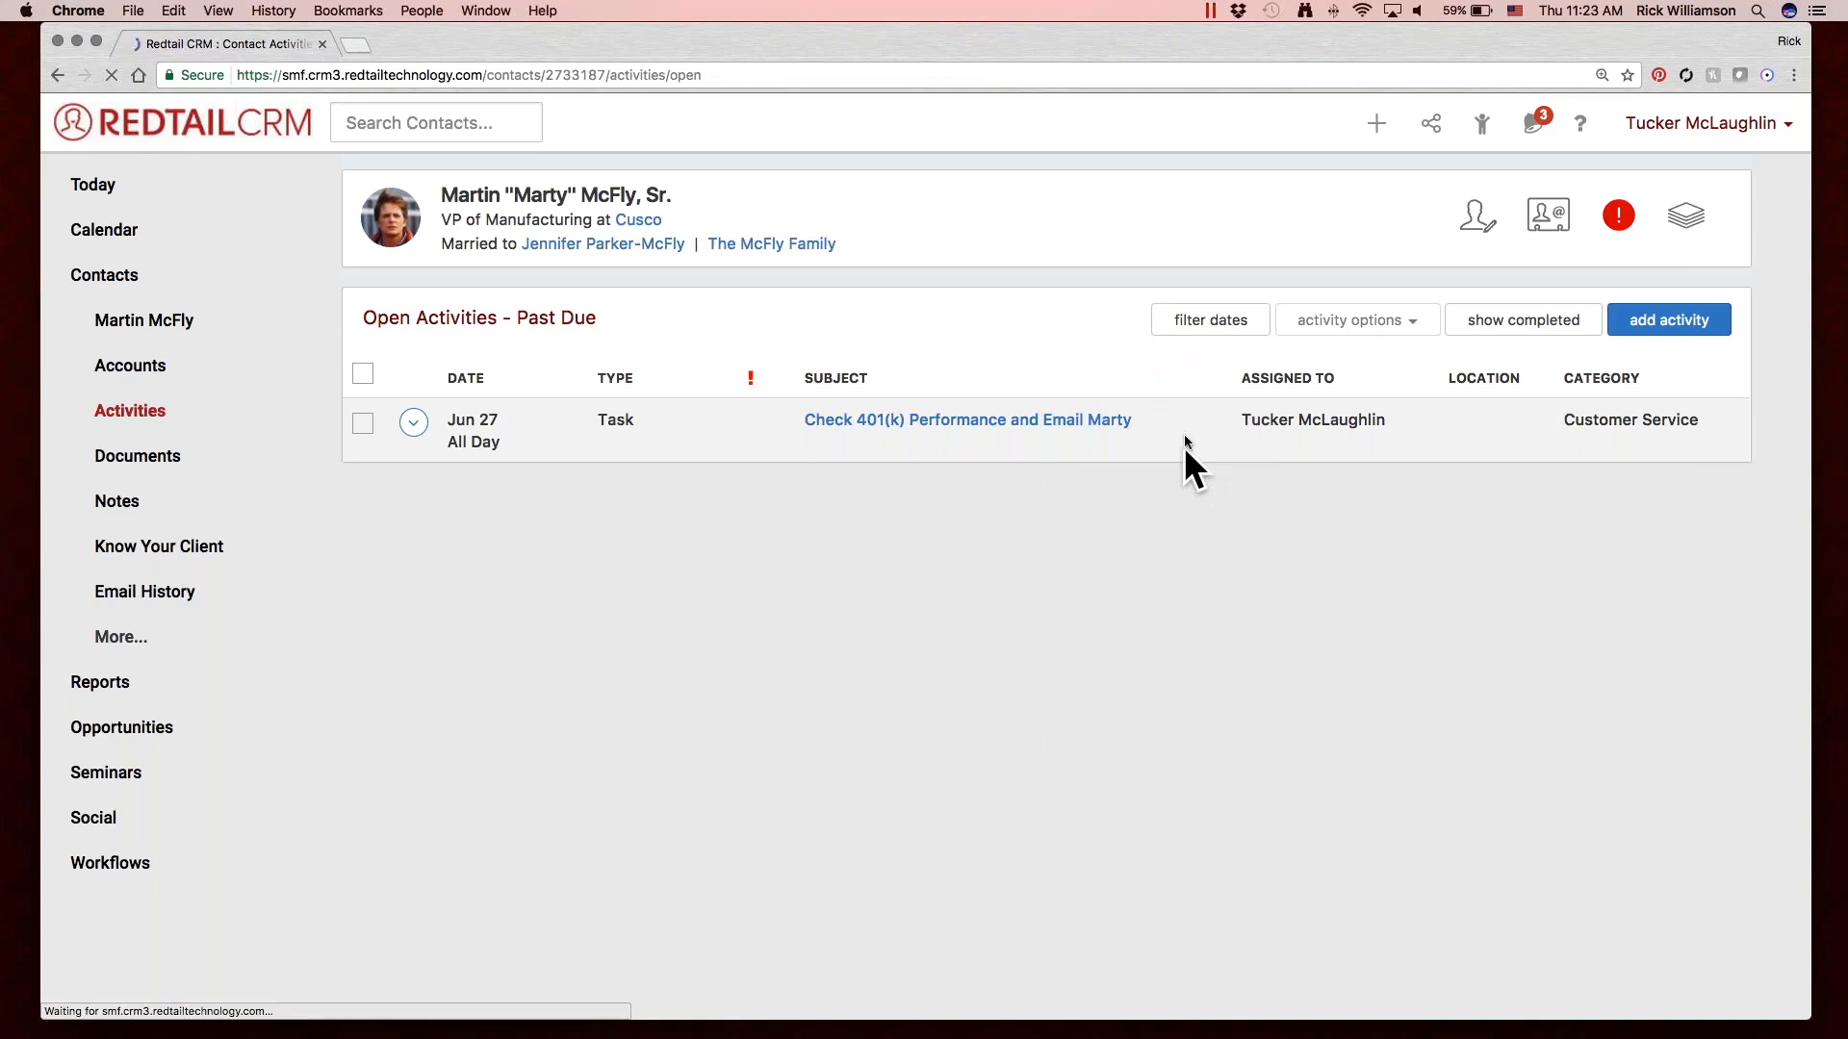
# Filter the contact's open activities to a custom date range from 06/01/2017 to 07/31/2017.
pyautogui.click(1193, 320)
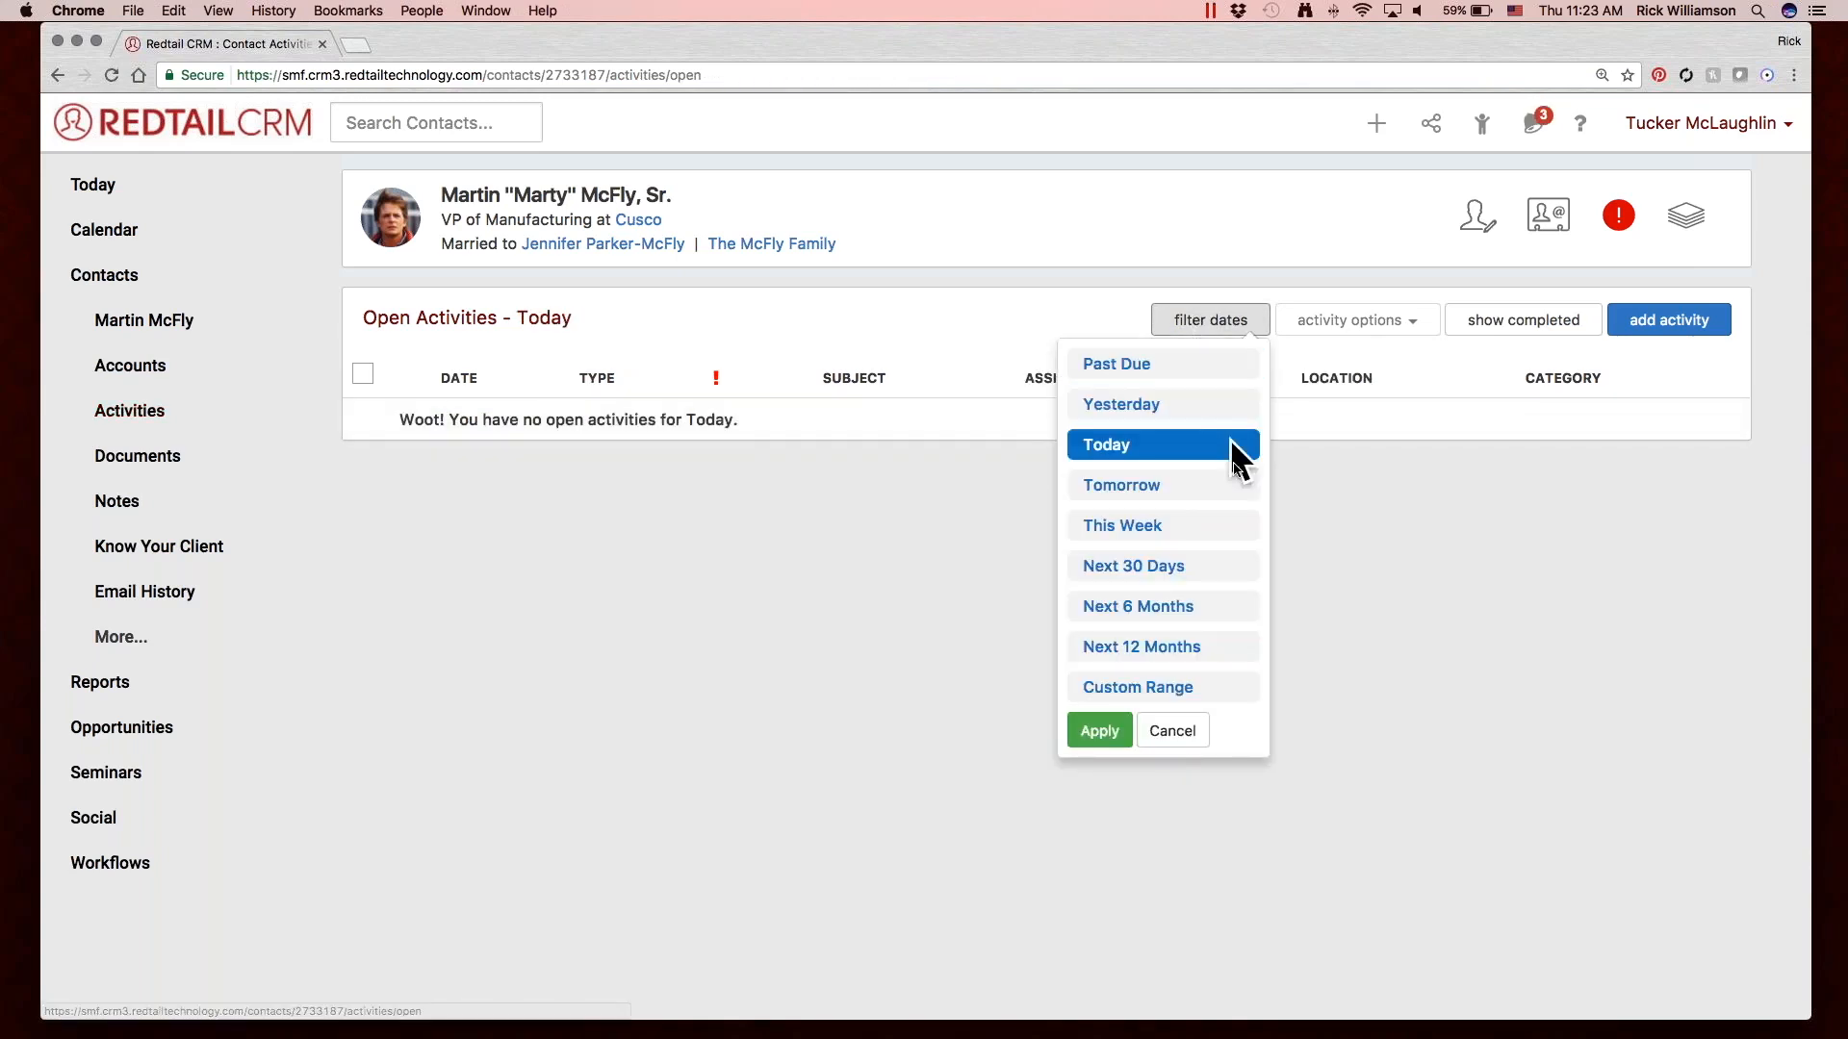
pyautogui.click(1228, 686)
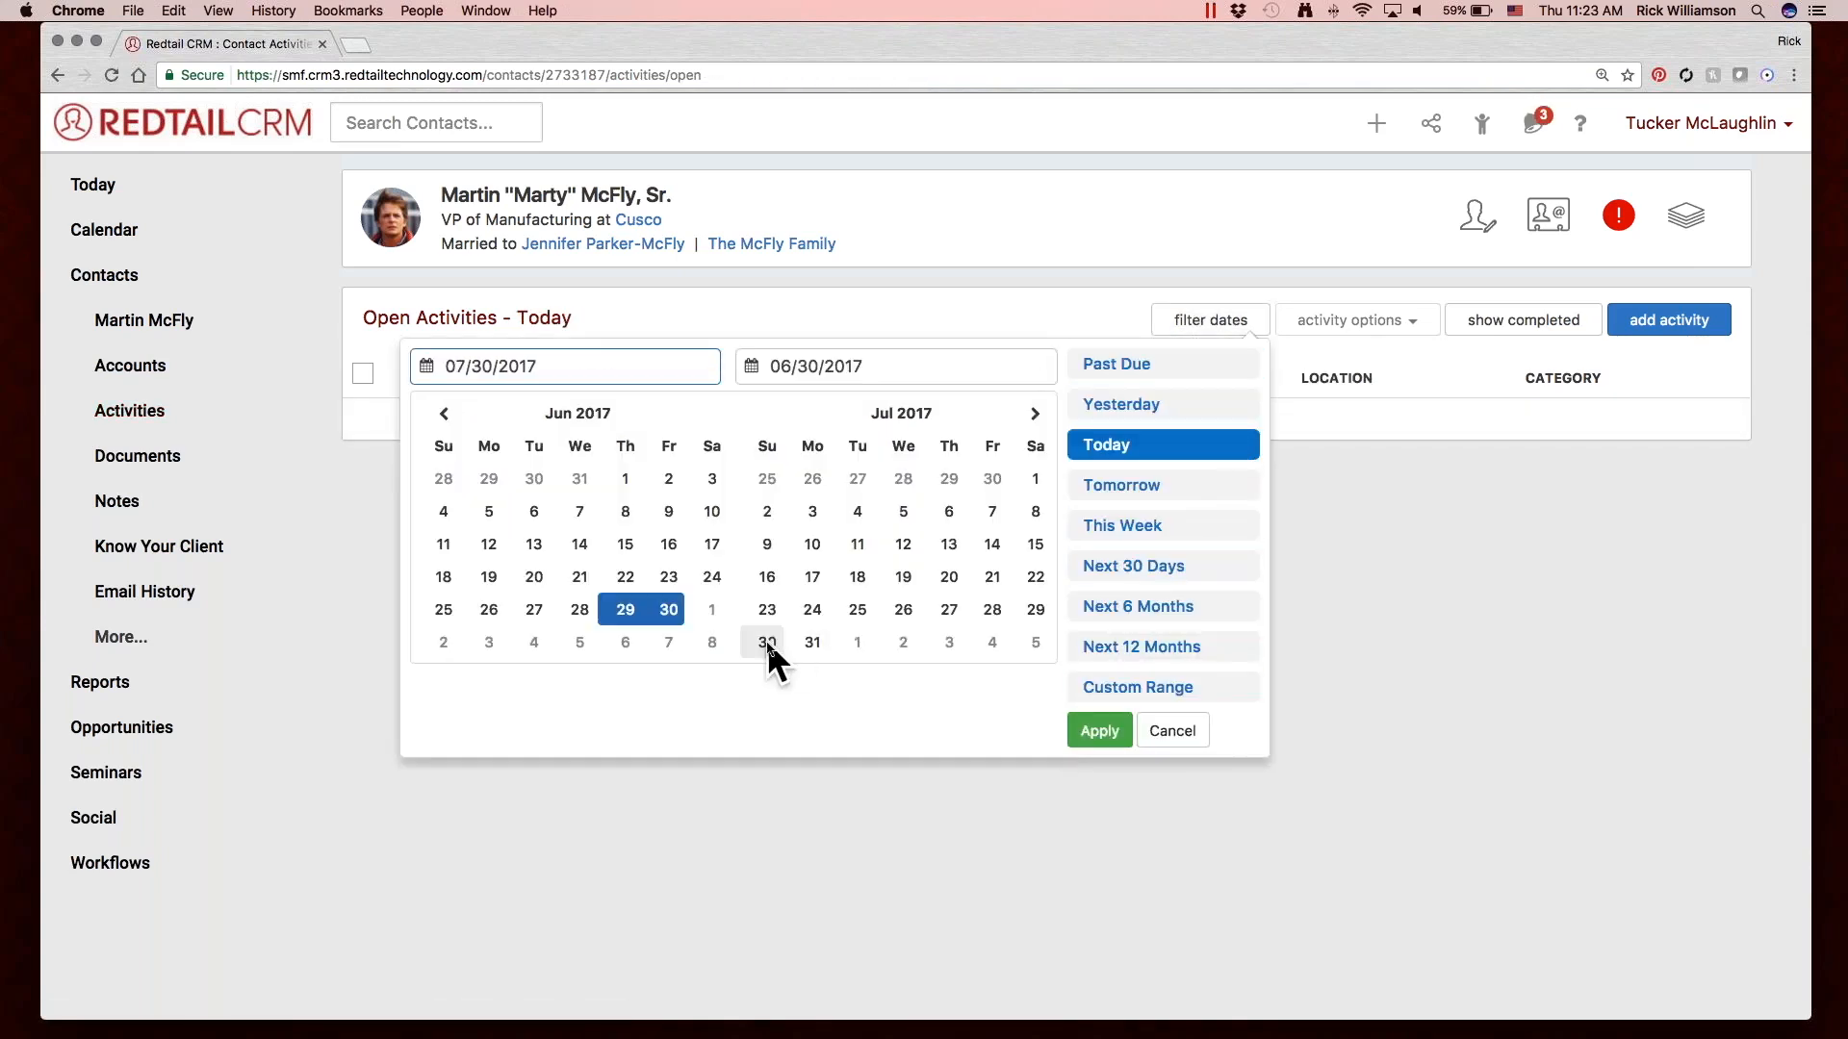
pyautogui.click(615, 468)
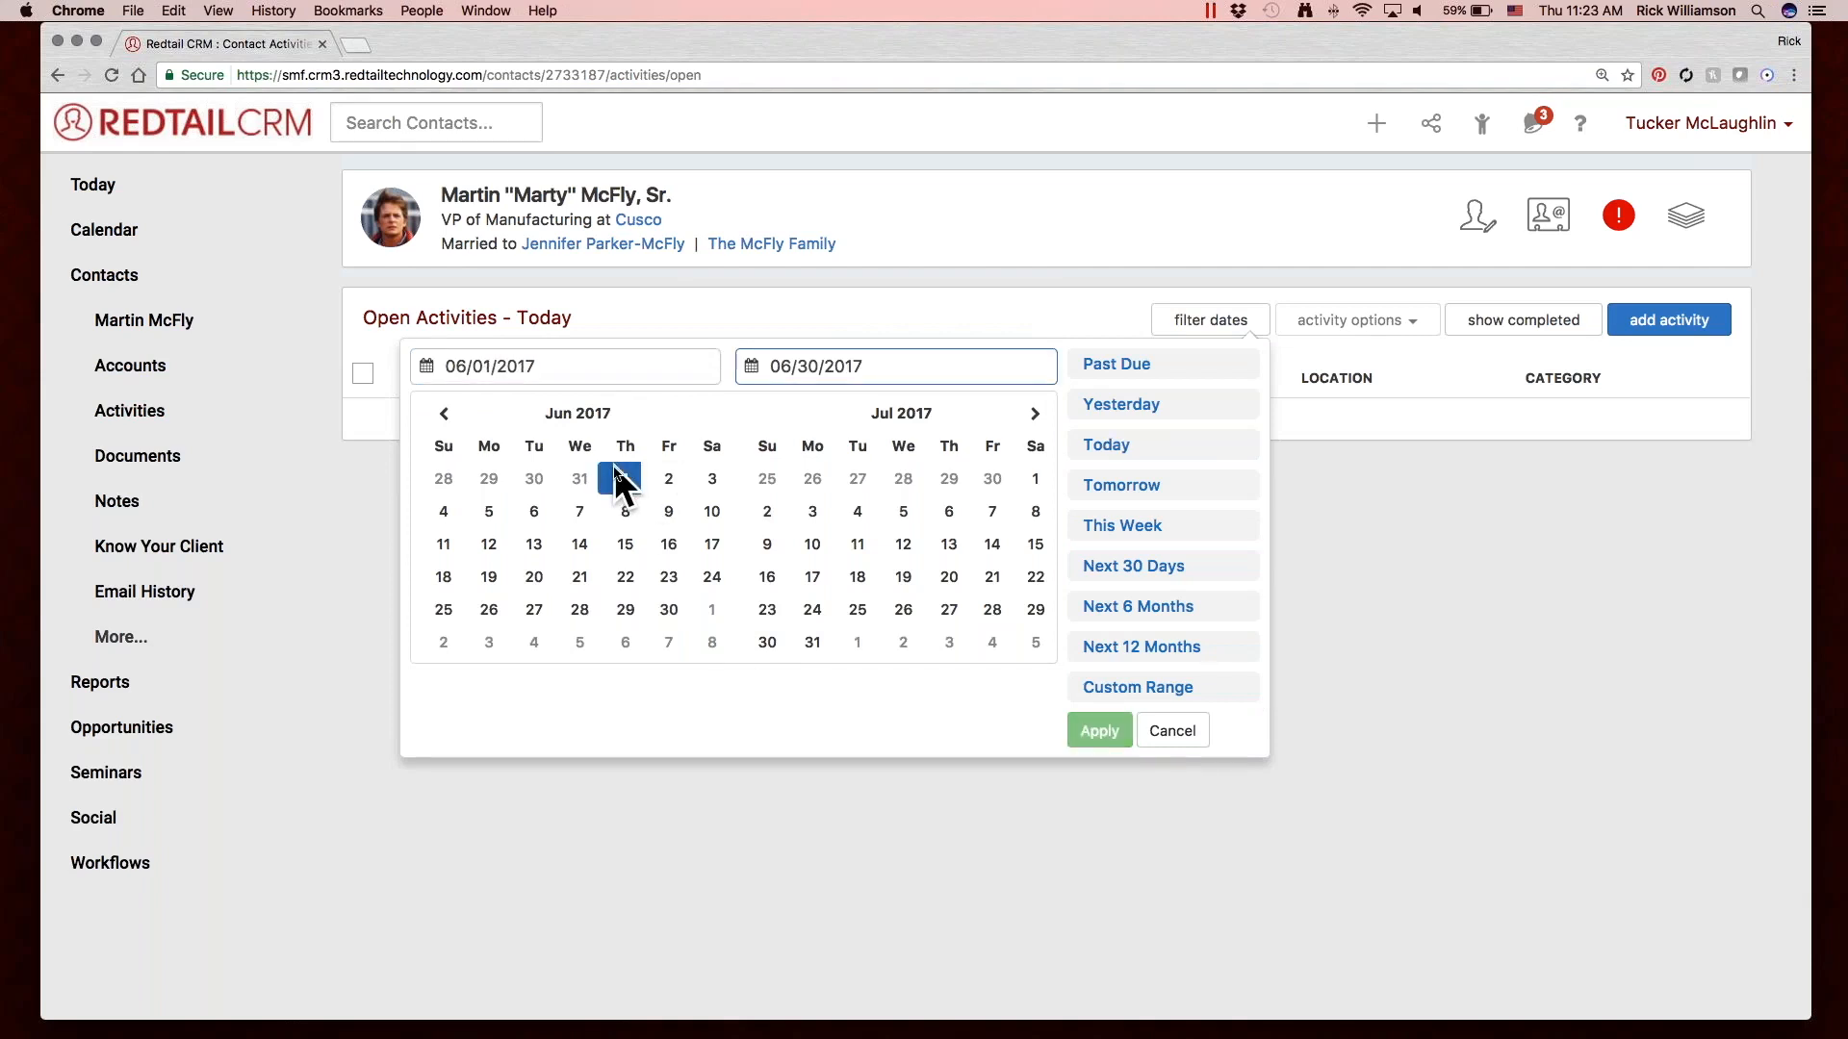
pyautogui.click(812, 640)
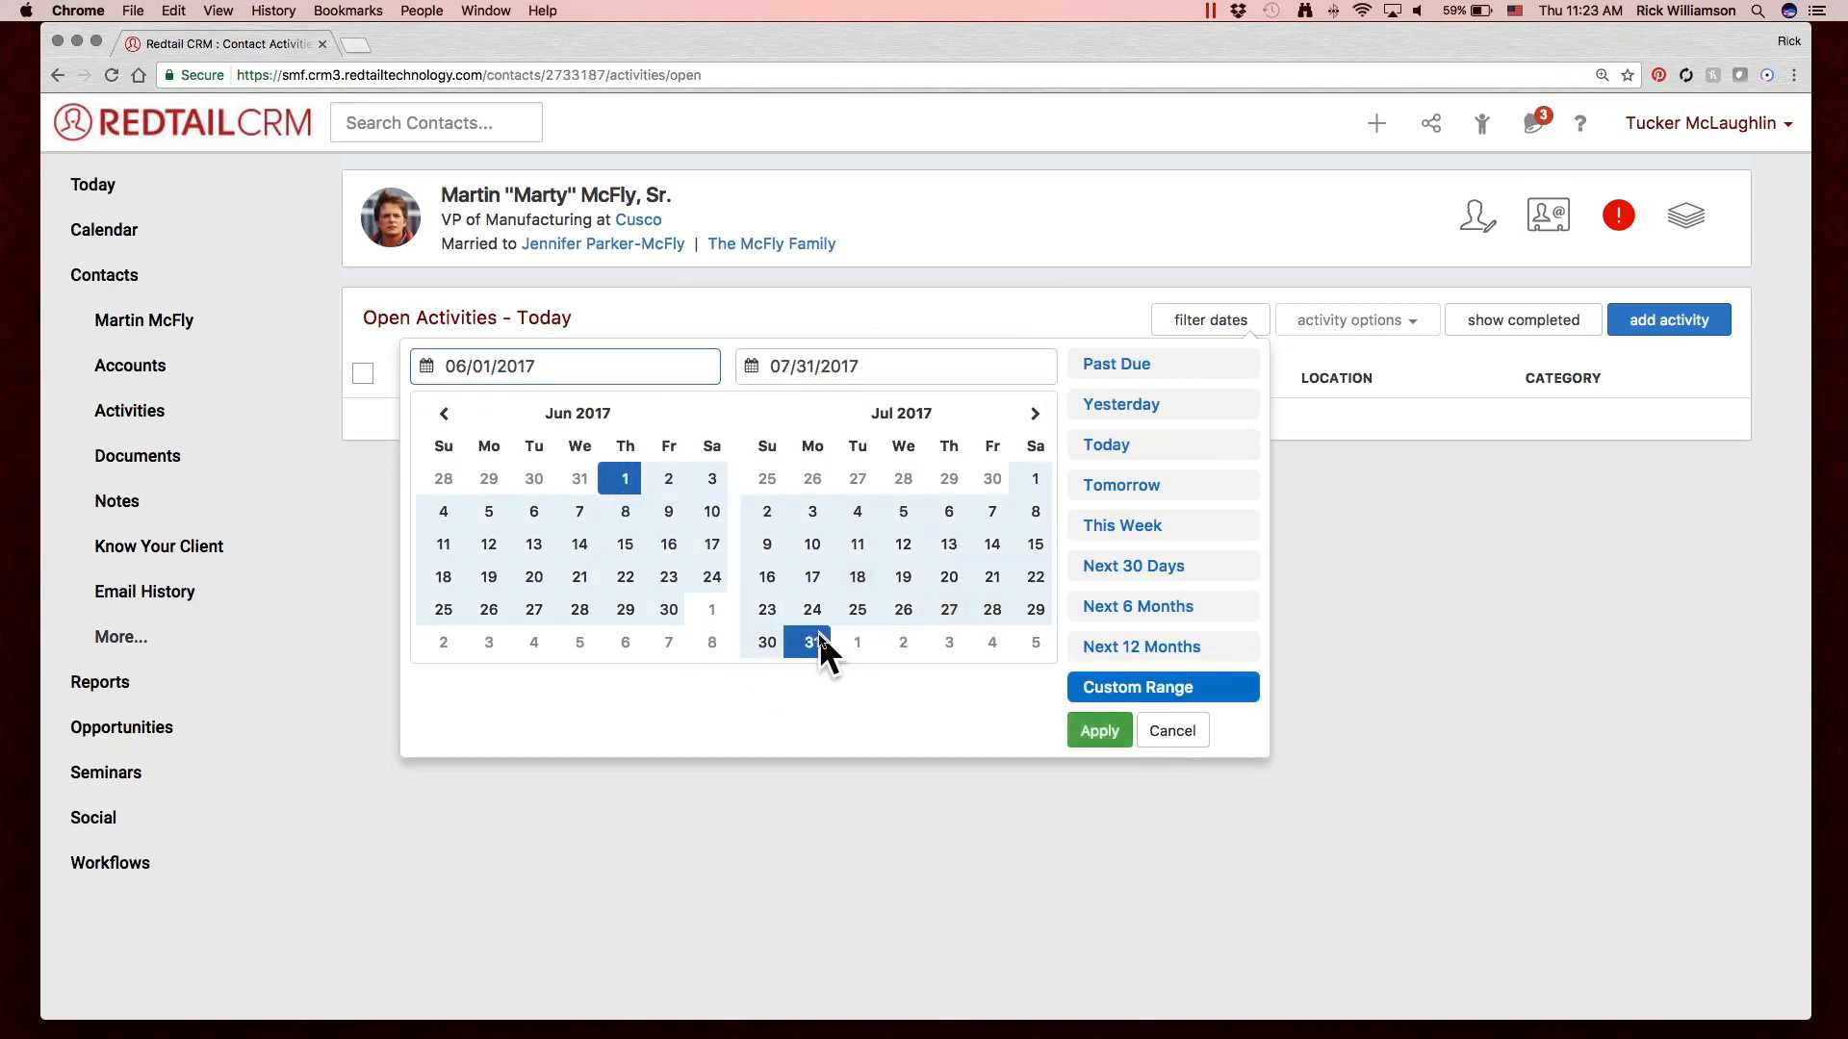
pyautogui.click(1095, 729)
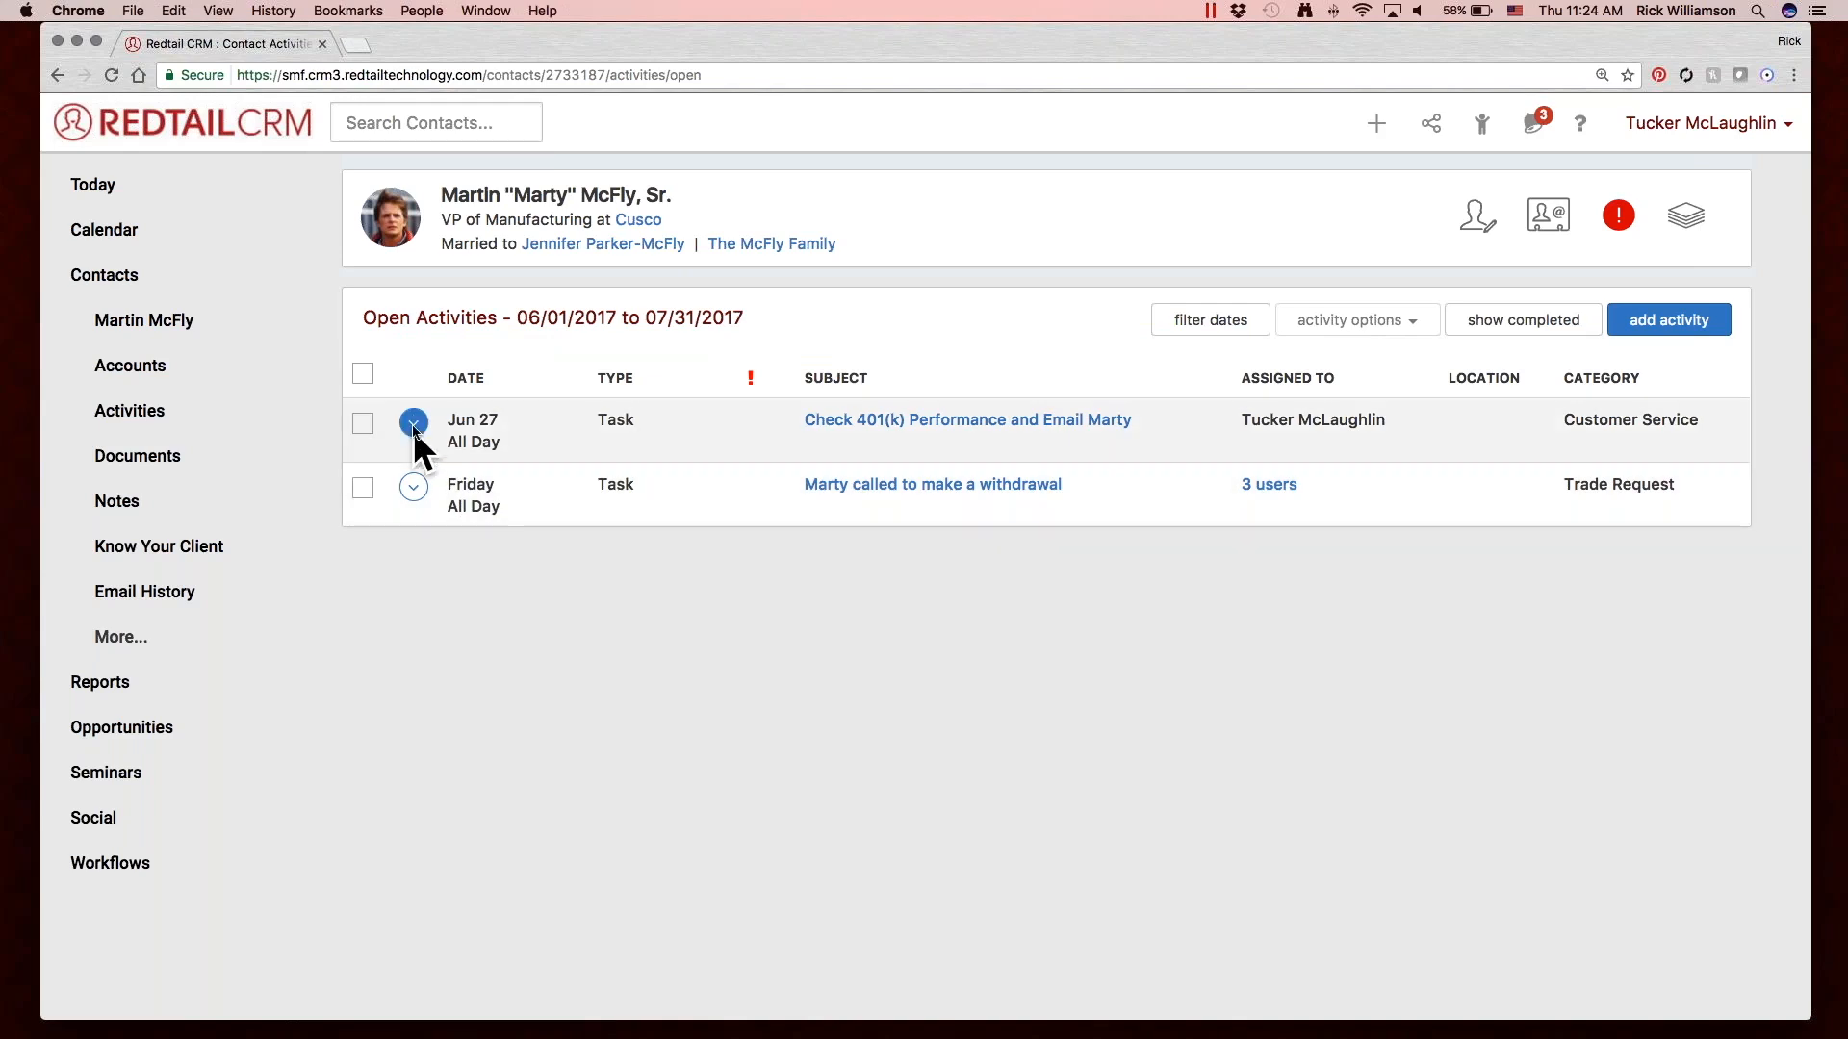
# Mark the contact's Jun 27 Check 401(k) Performance task as completed and review its entry in the contact's latest notes.
pyautogui.click(361, 376)
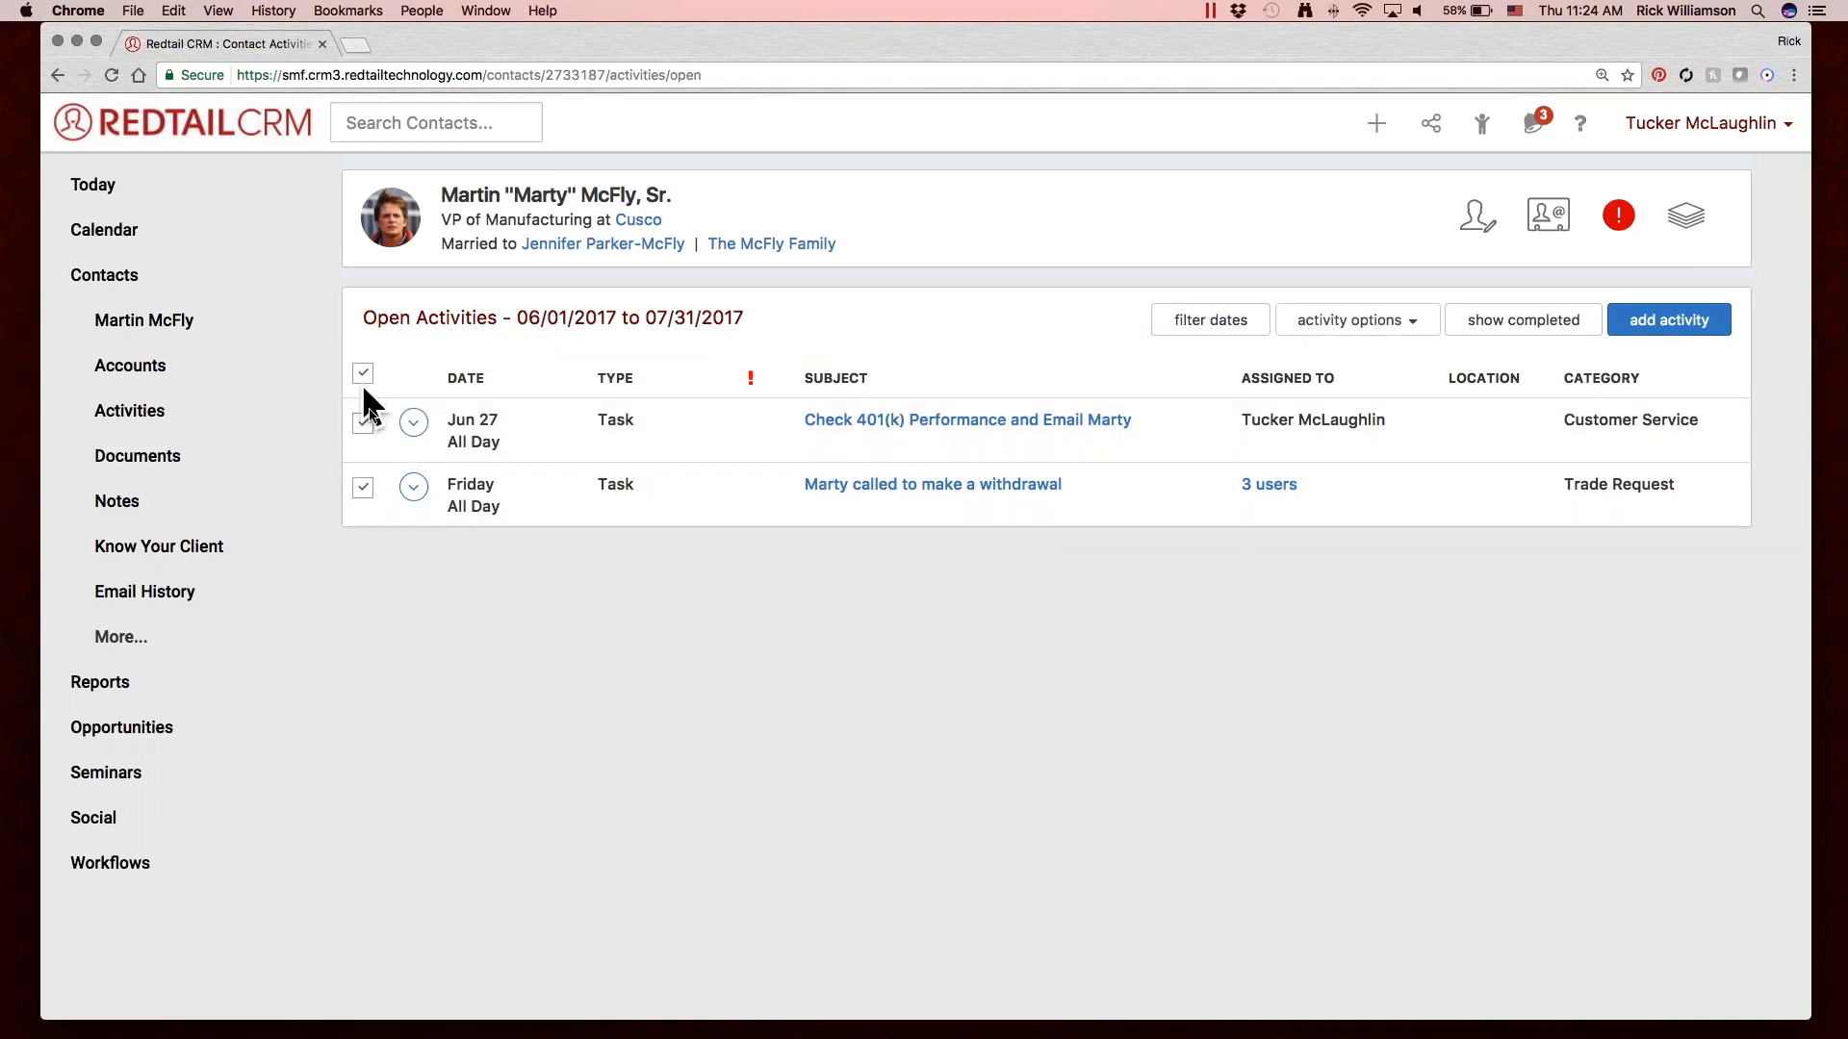
pyautogui.click(363, 373)
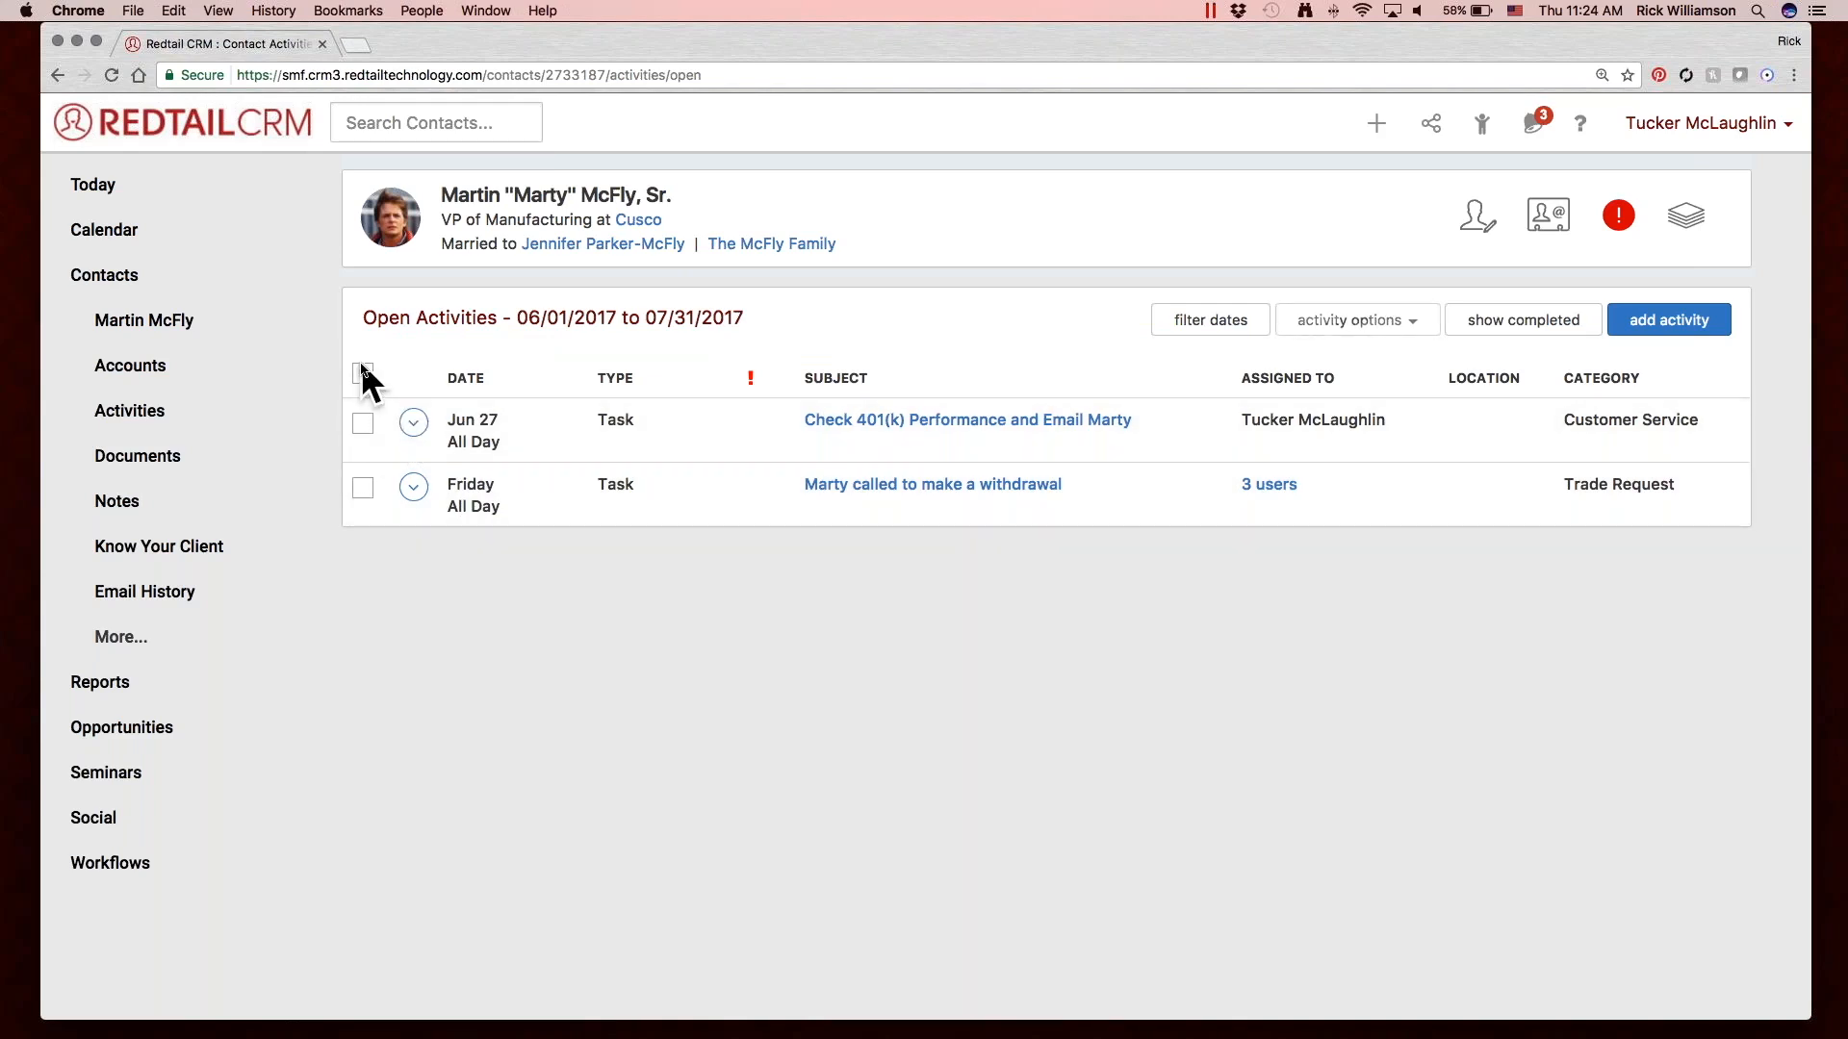
pyautogui.click(424, 421)
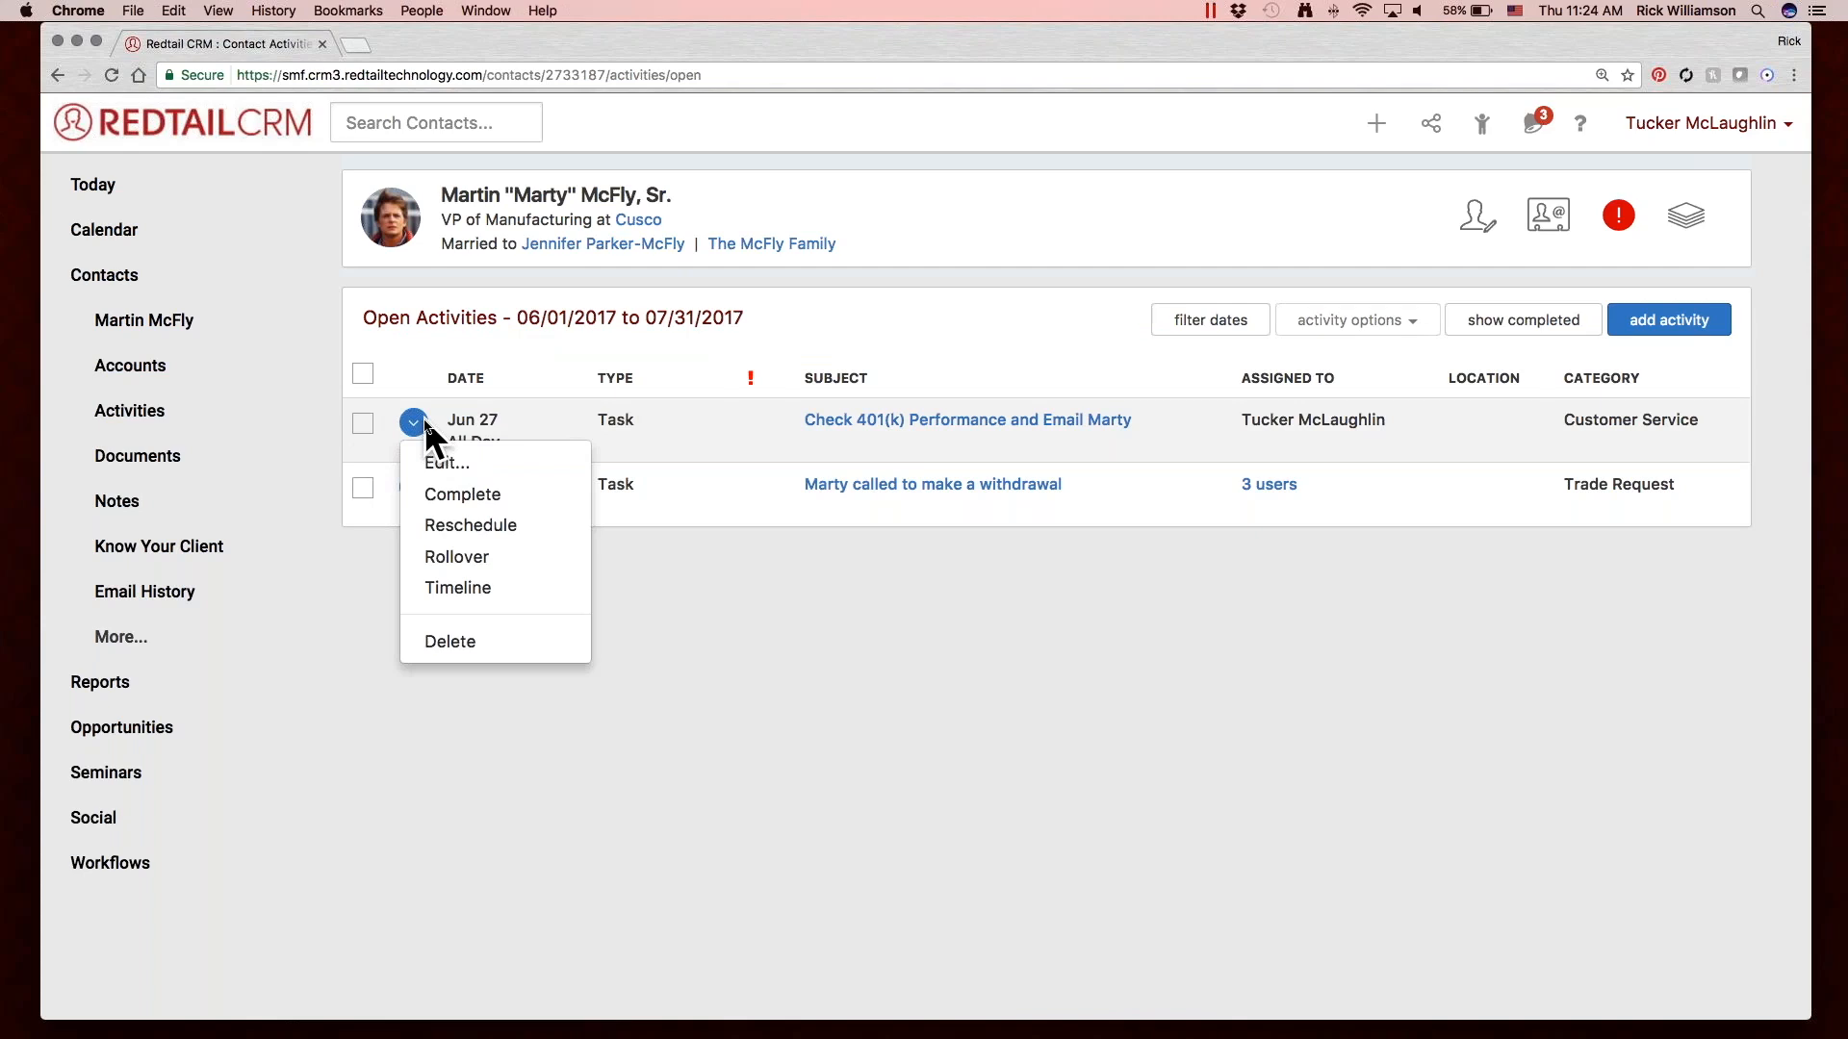
pyautogui.click(533, 494)
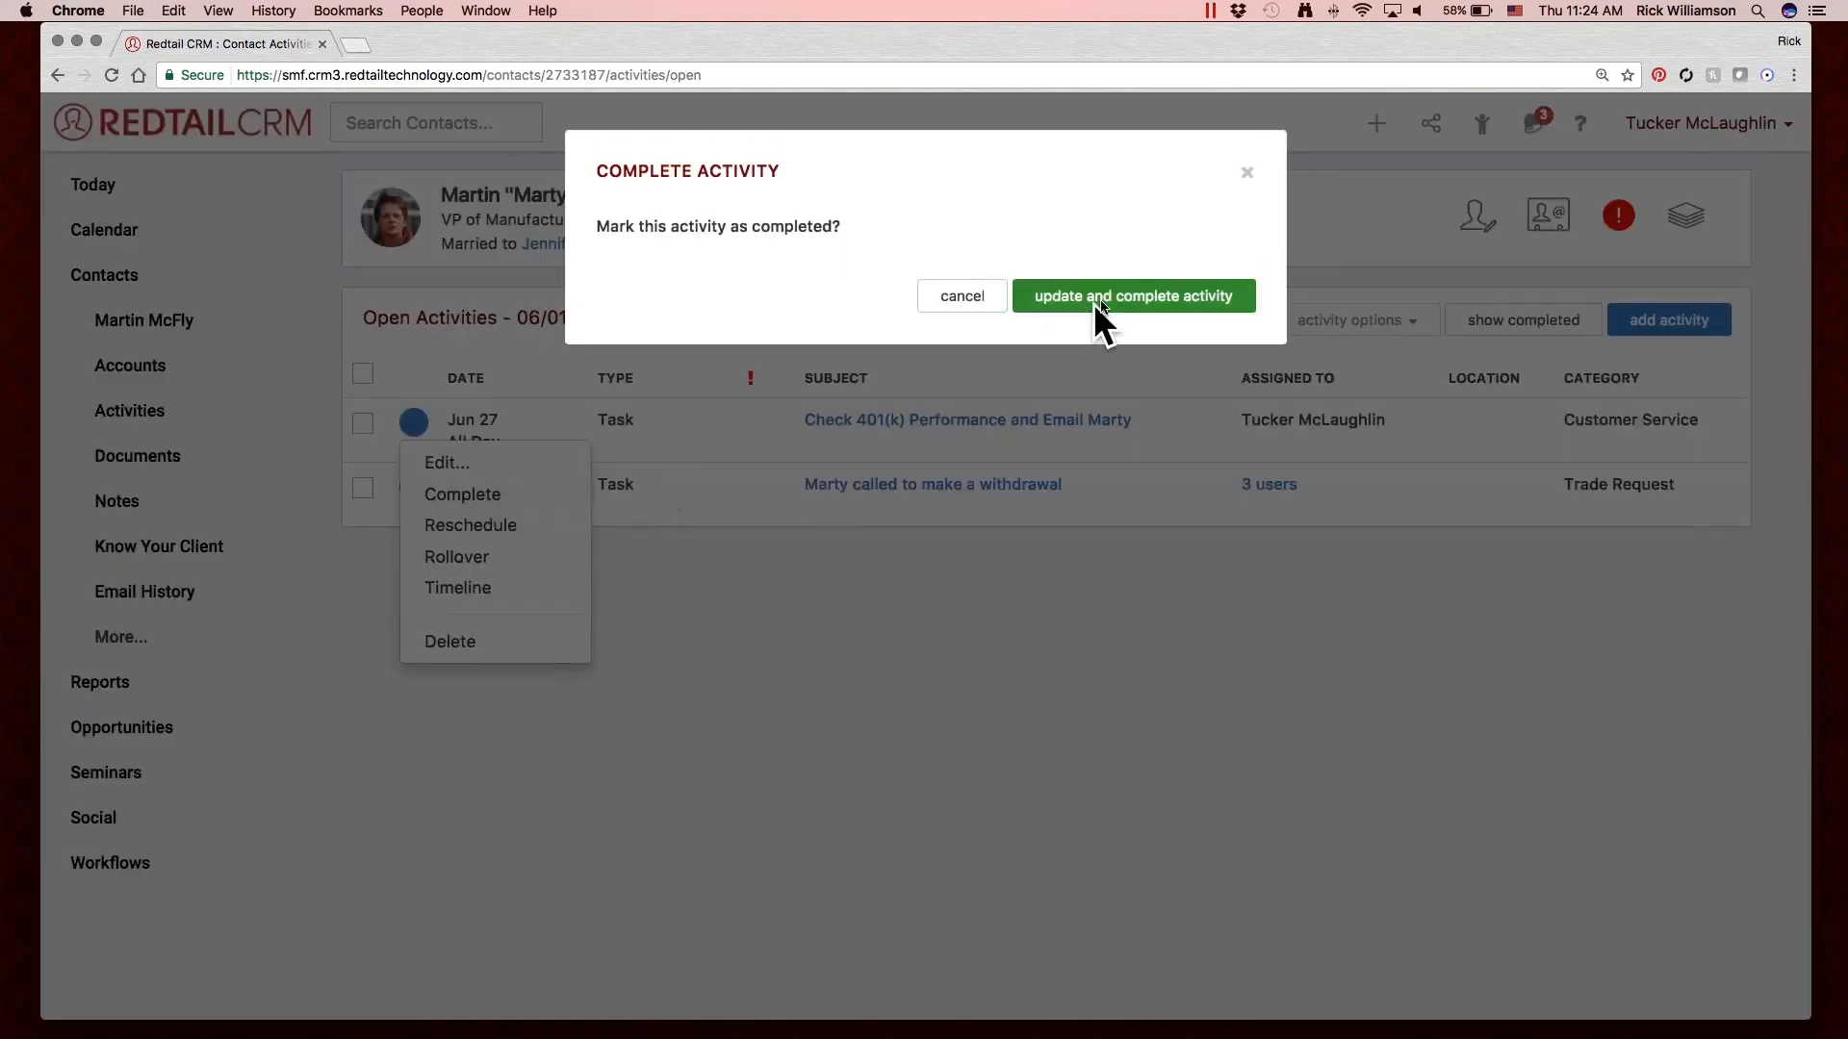
pyautogui.click(1105, 296)
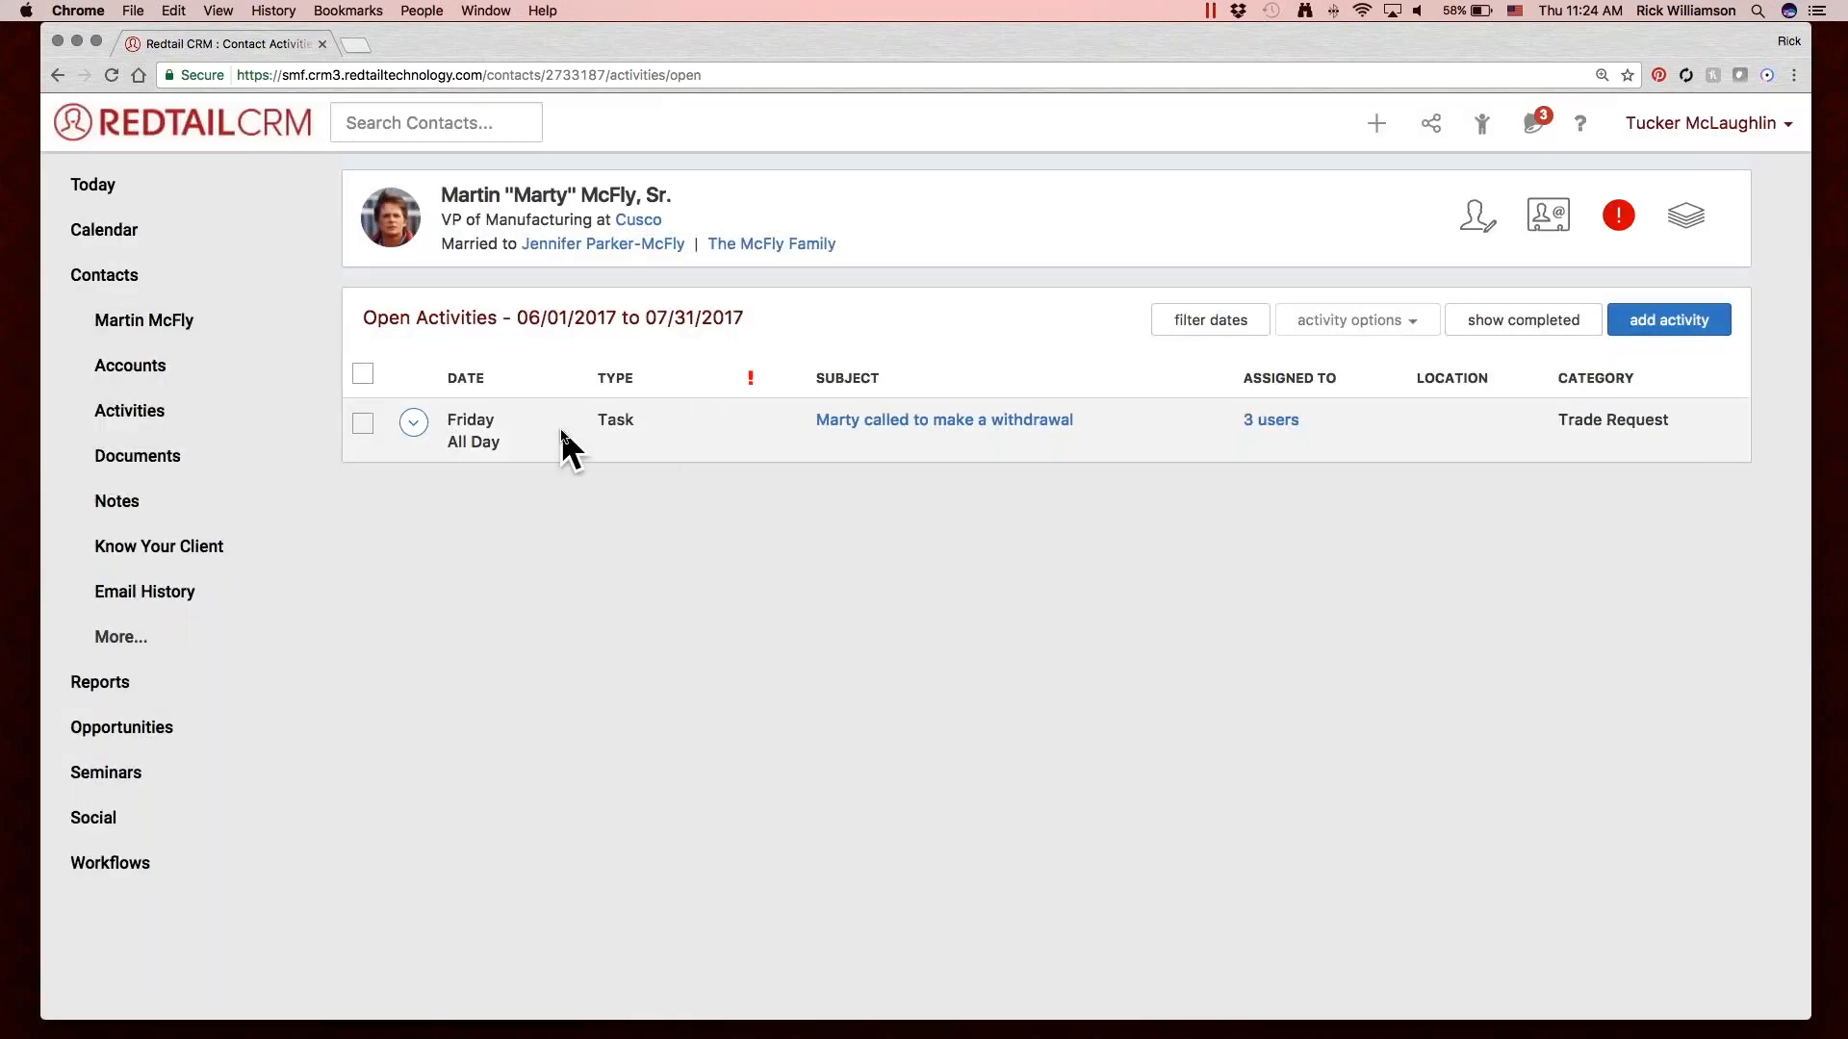
pyautogui.click(151, 327)
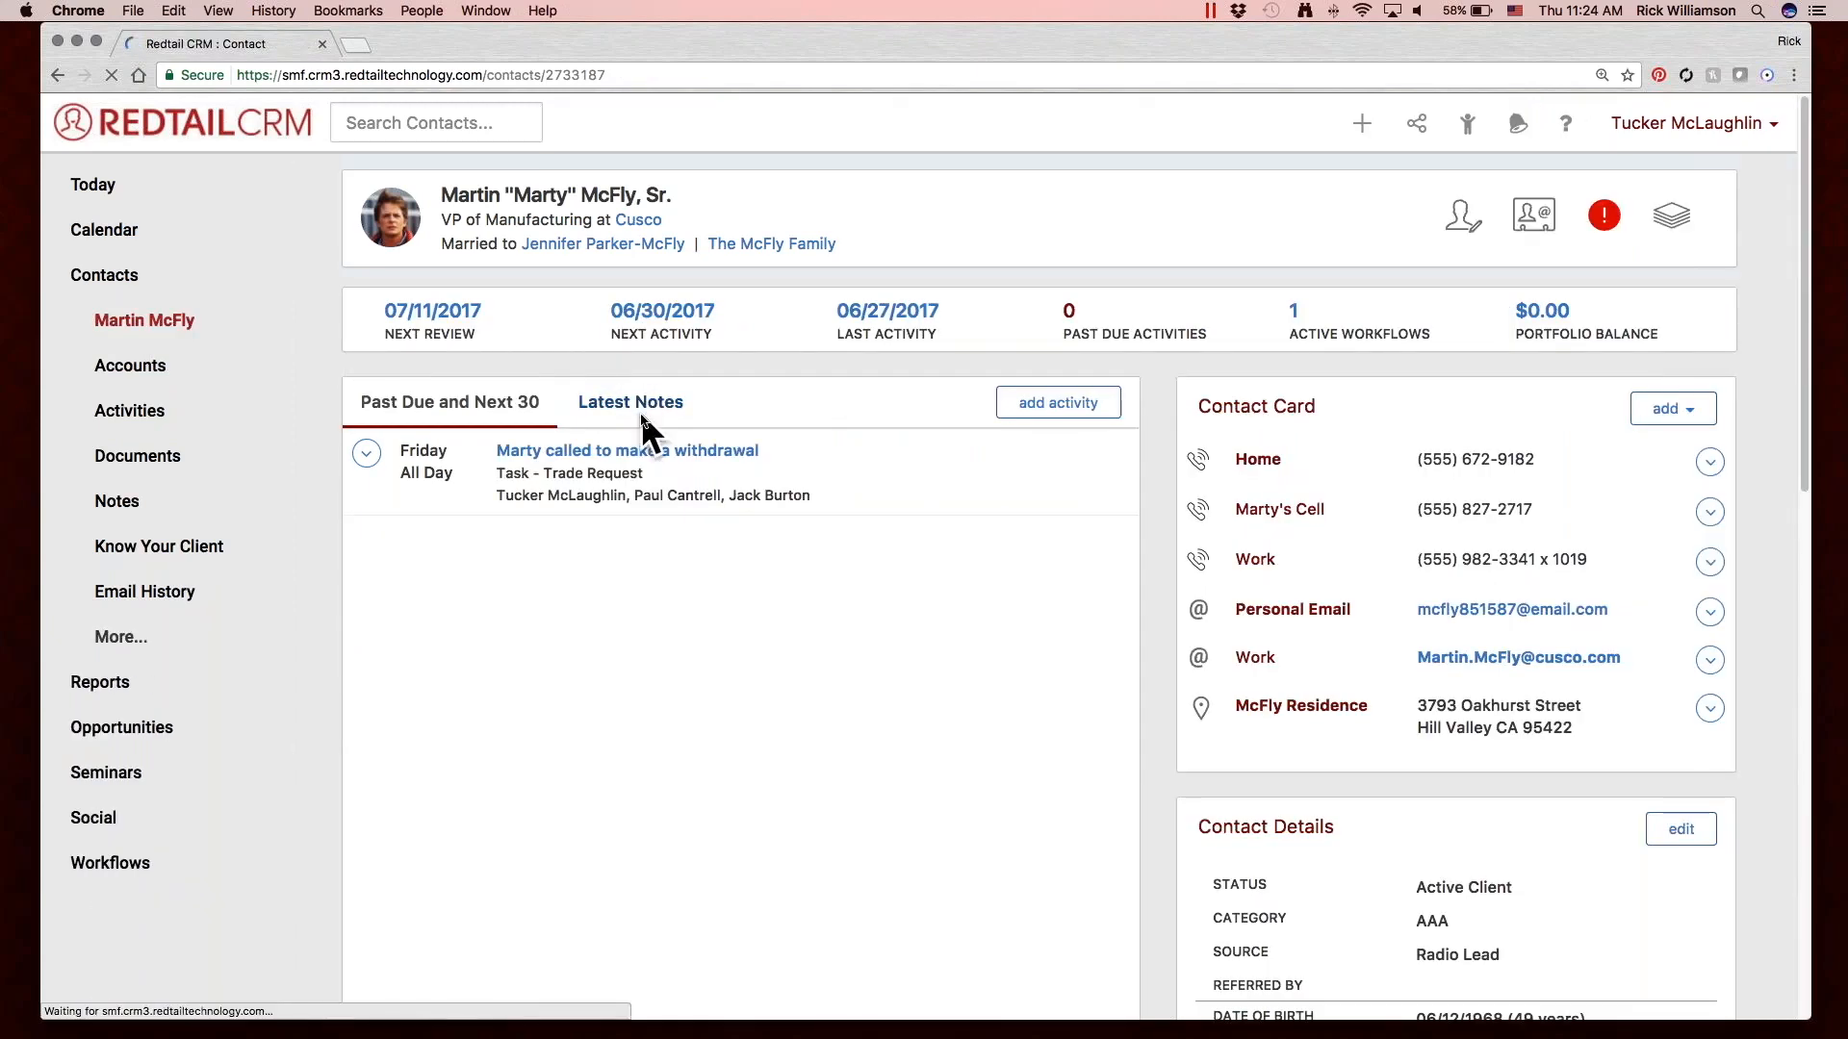
pyautogui.click(639, 412)
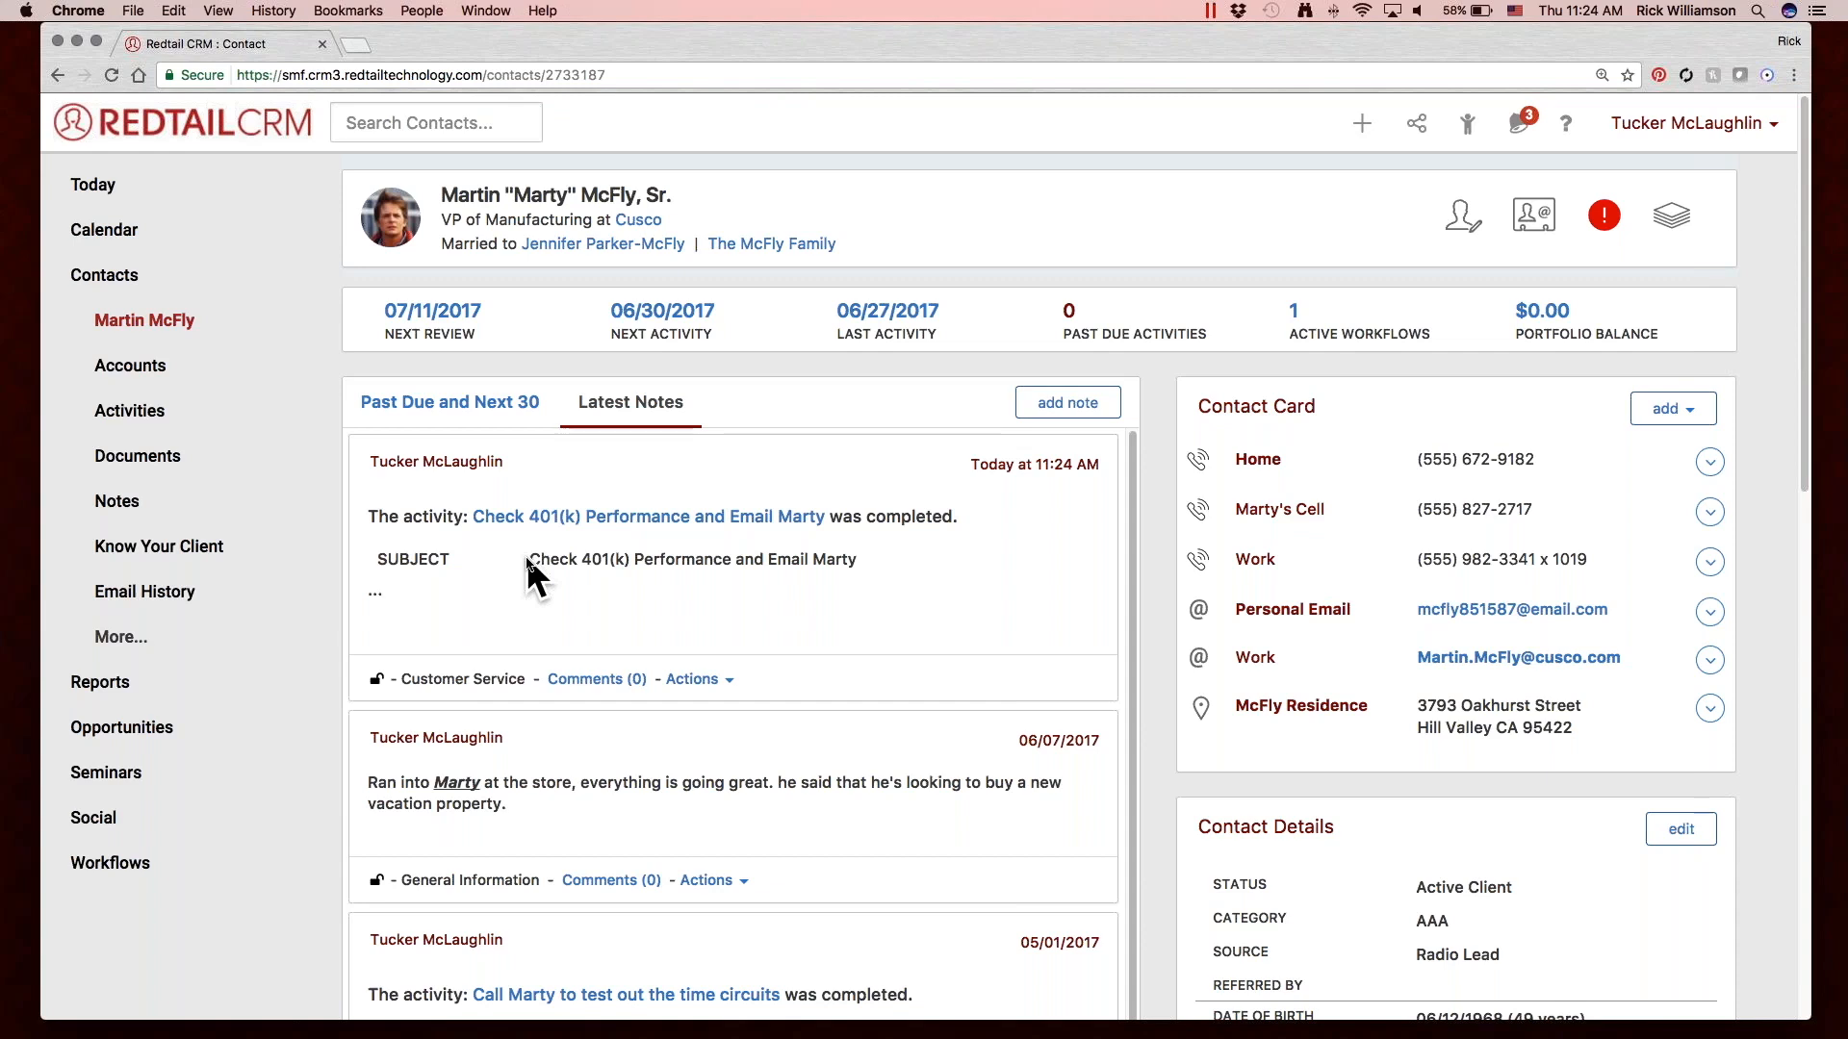
# Open the calendar, look over the month view and hide the completed activities.
pyautogui.click(131, 229)
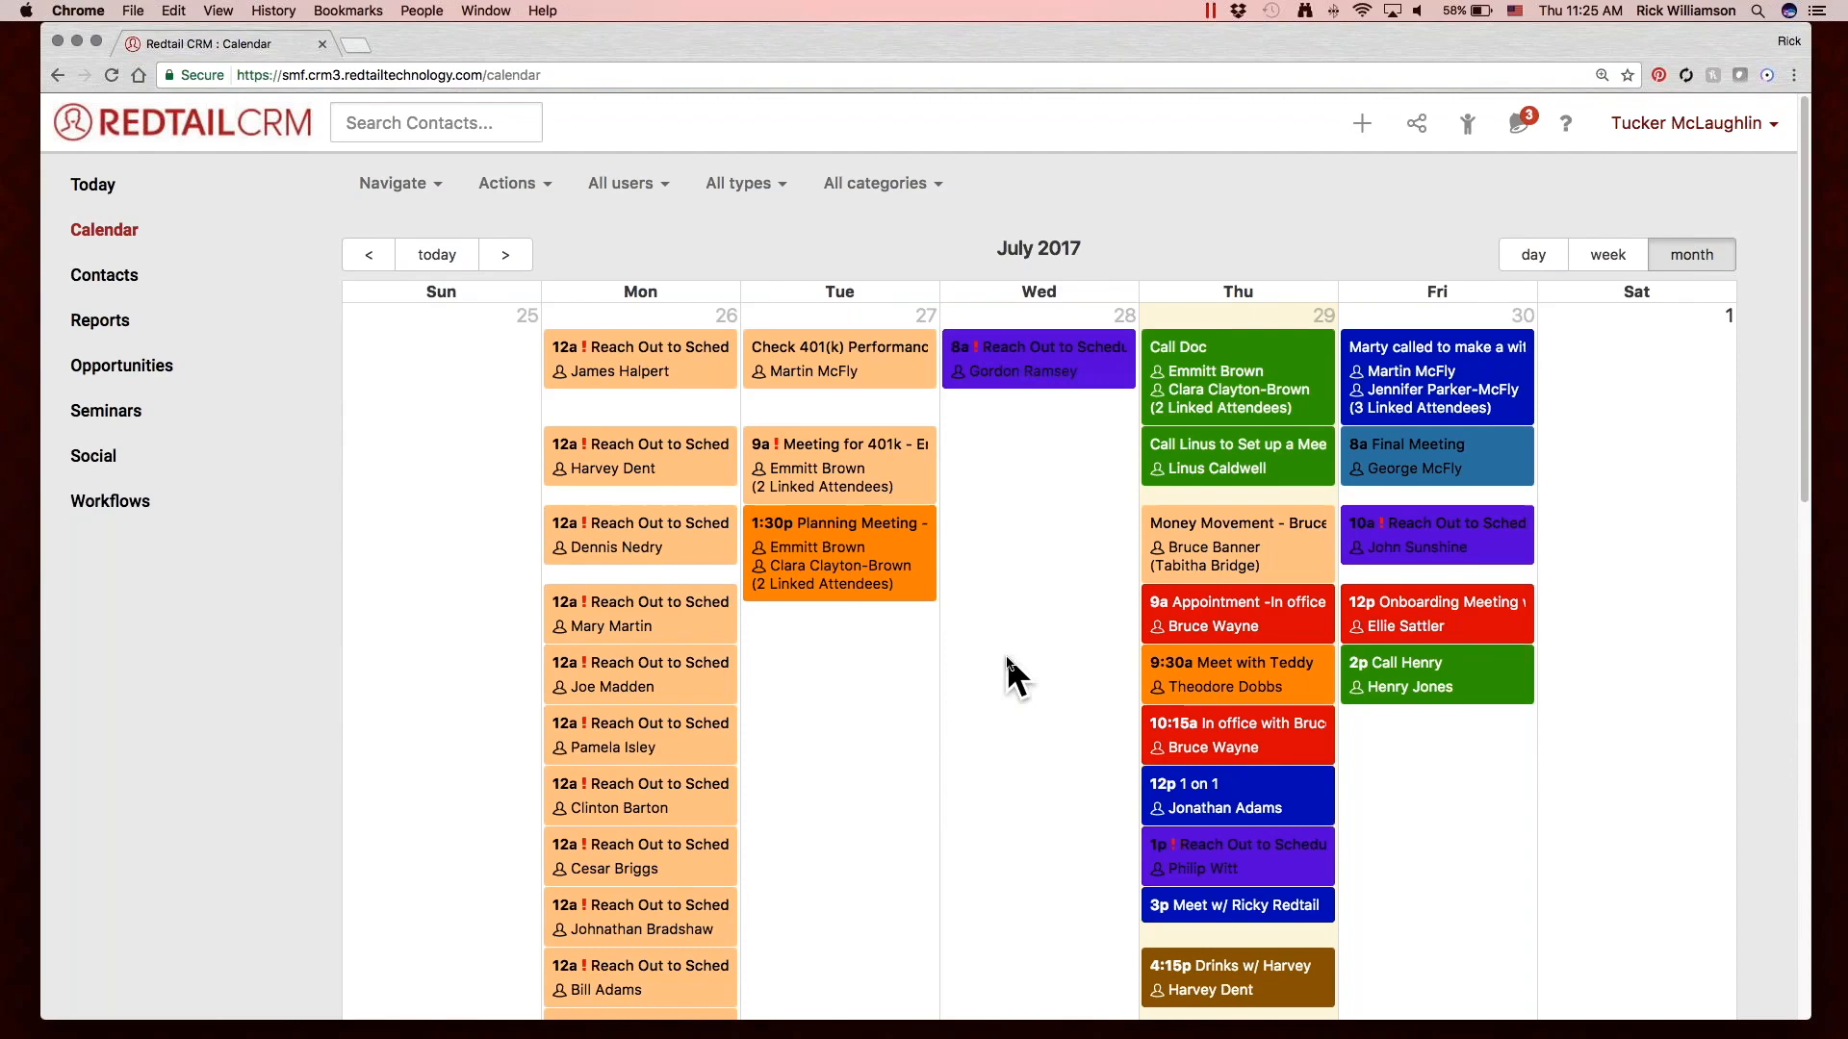
pyautogui.scroll(-1, 1006, 655)
pyautogui.scroll(1, 1007, 655)
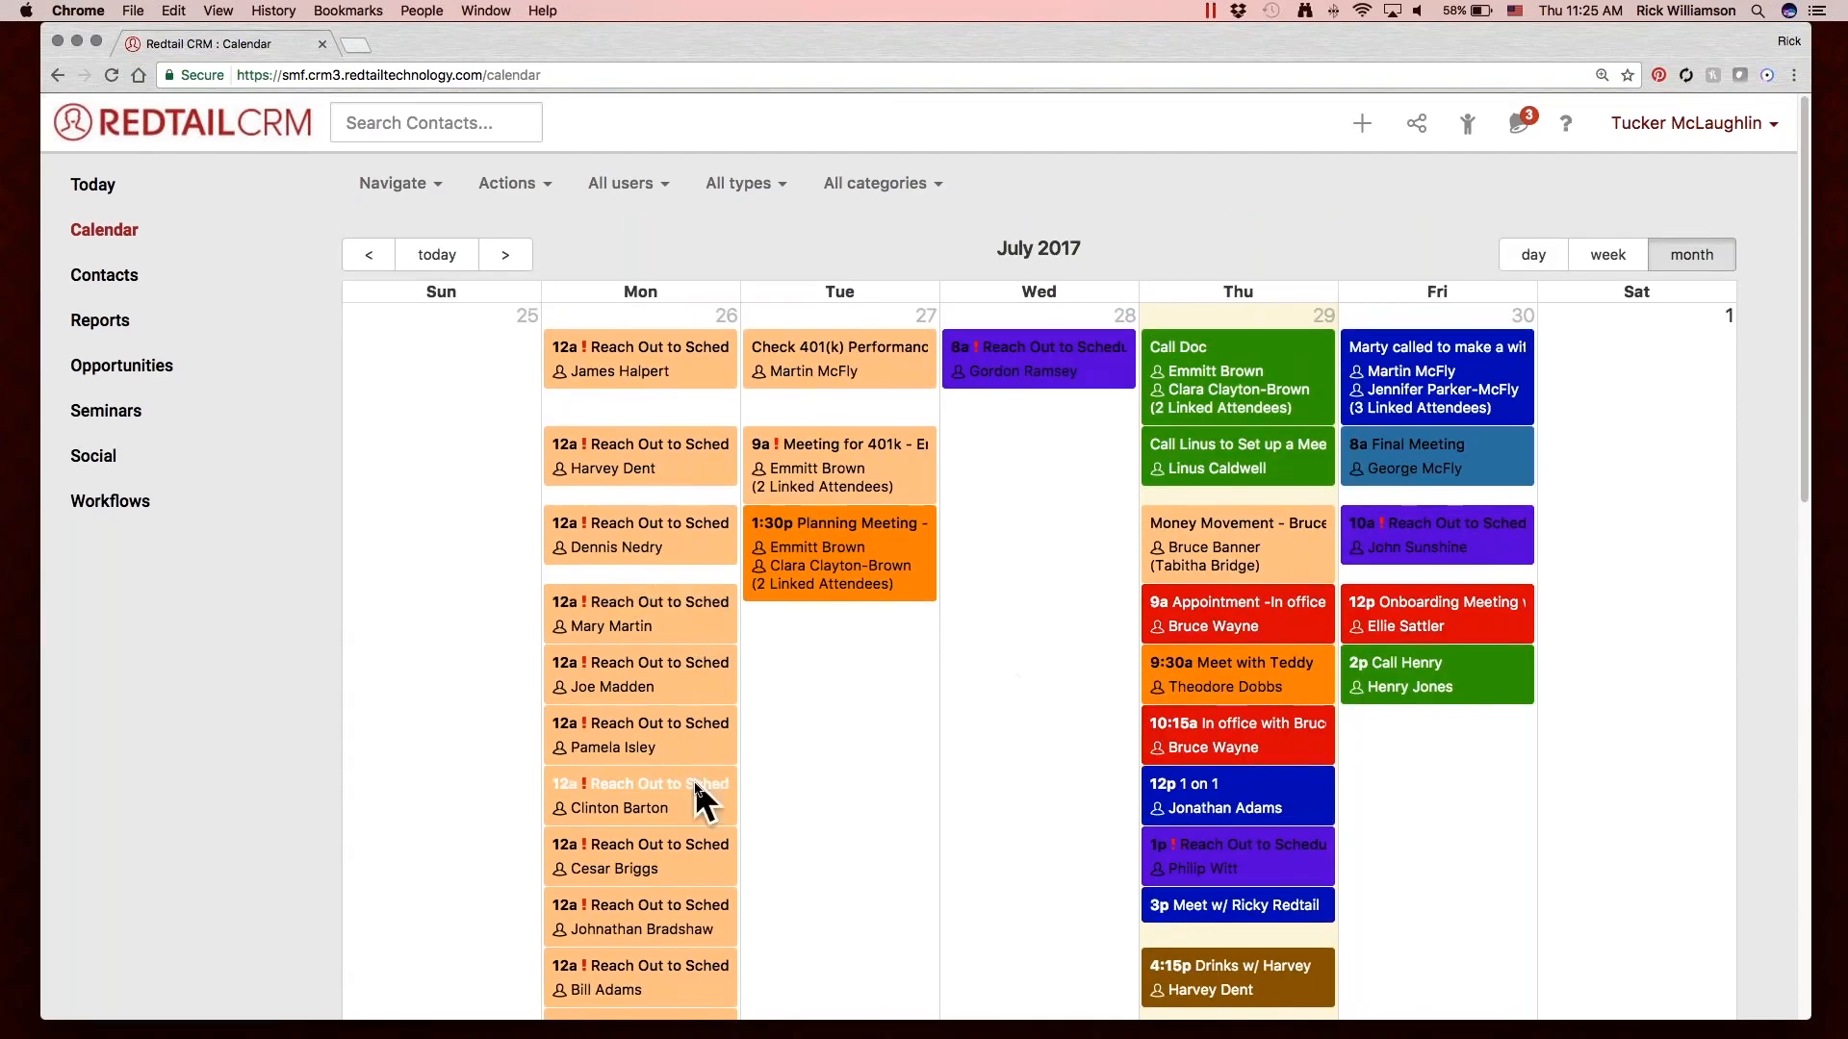
pyautogui.click(527, 182)
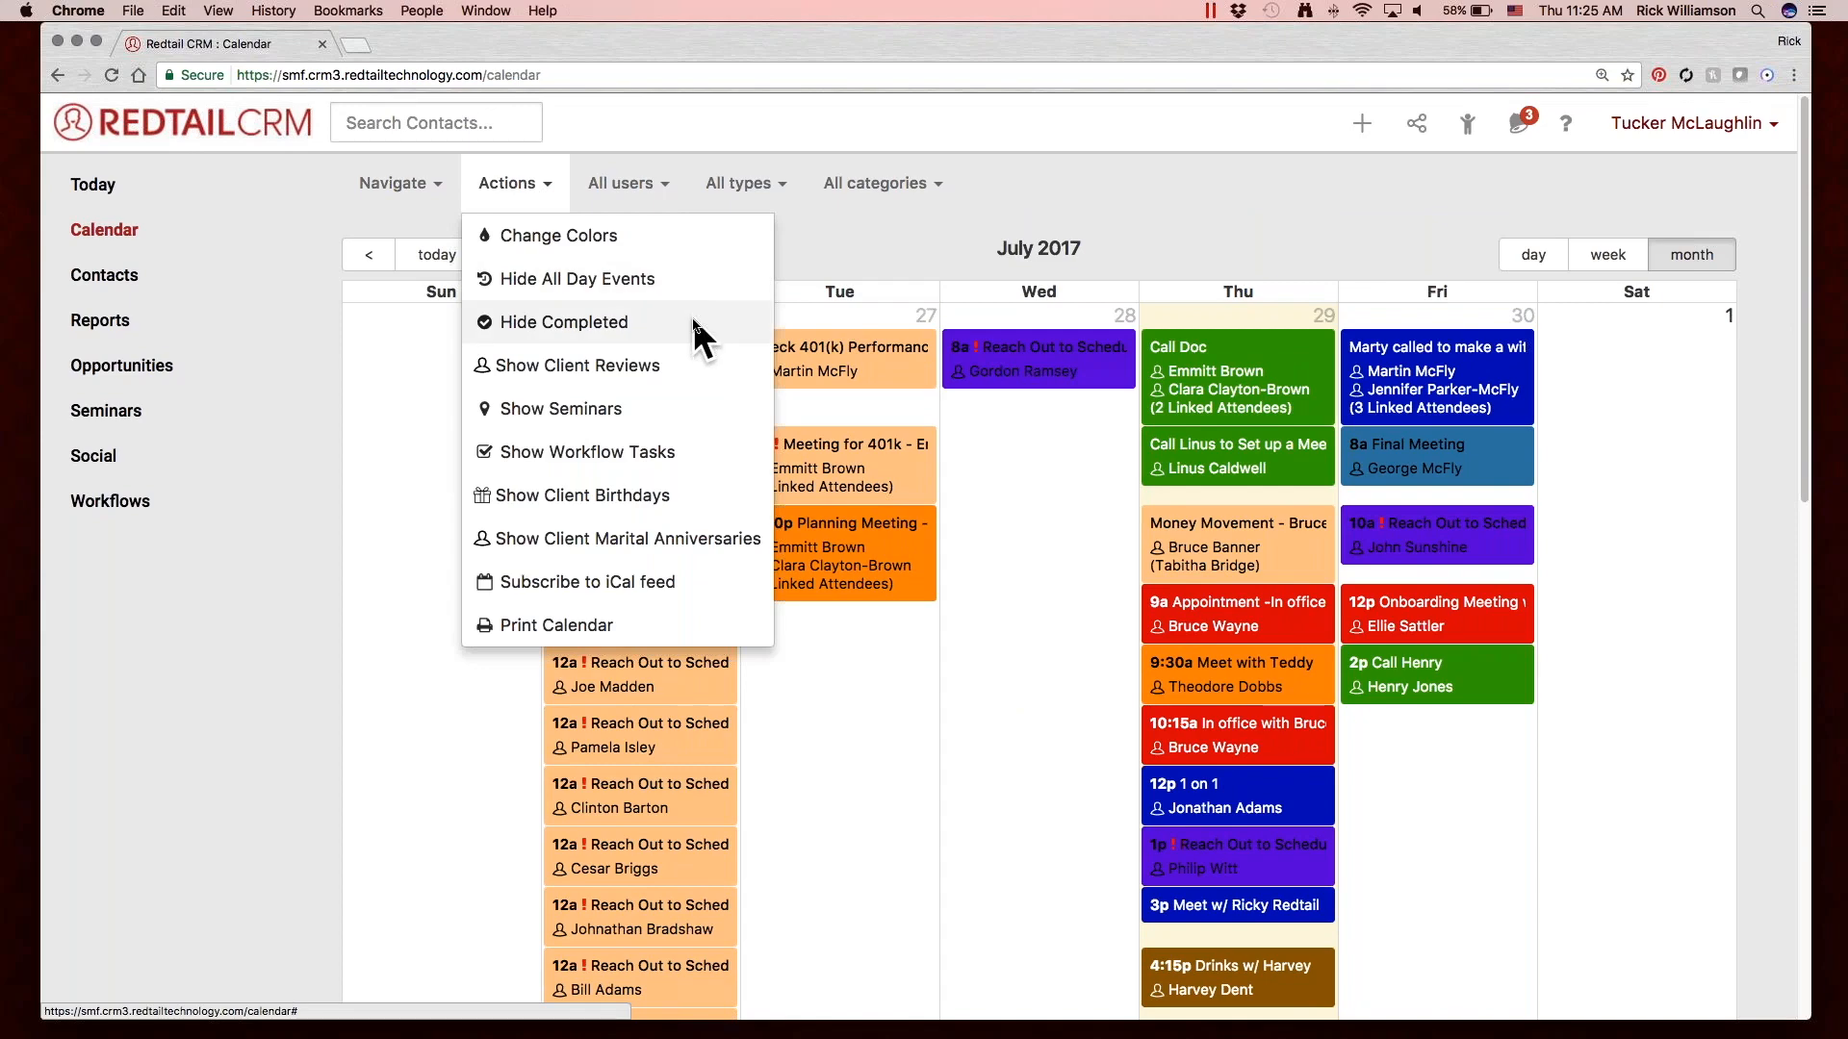
pyautogui.click(602, 322)
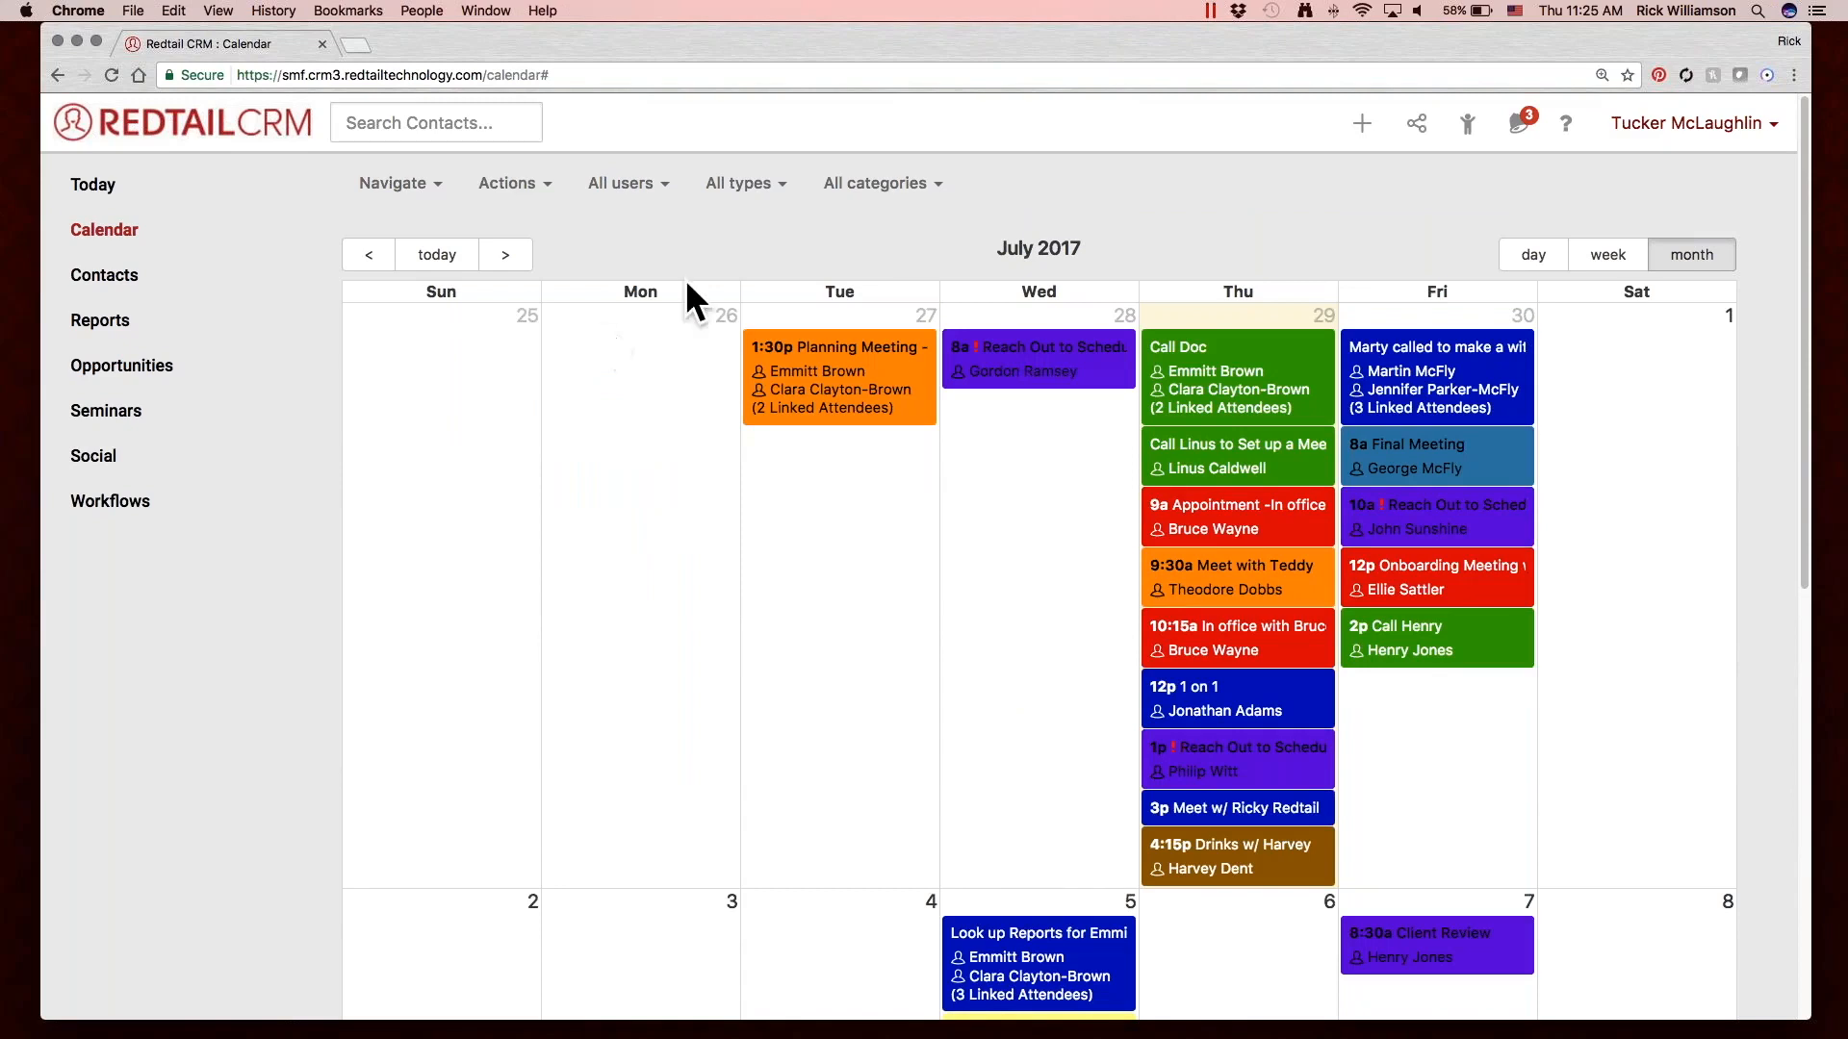
# Look over the activities in the calendar's July 2017 month view.
pyautogui.click(1681, 123)
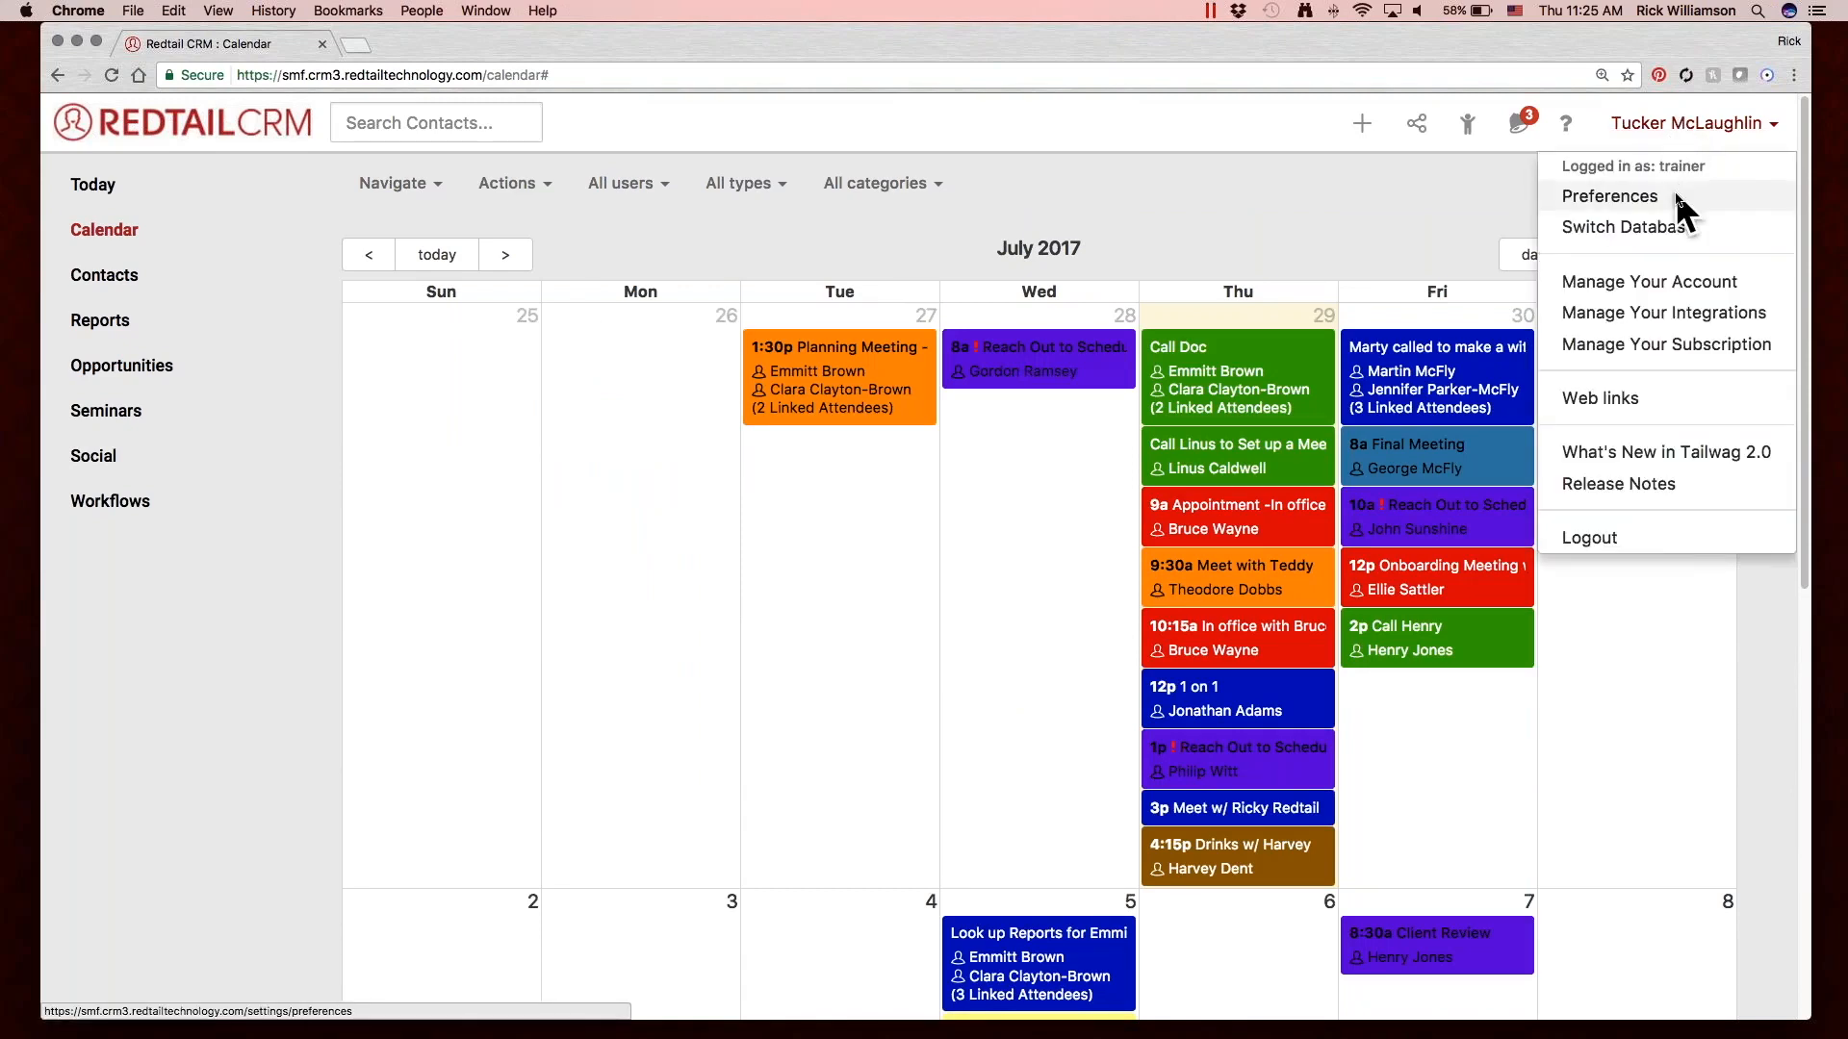
pyautogui.click(1382, 196)
pyautogui.scroll(-1, 1473, 570)
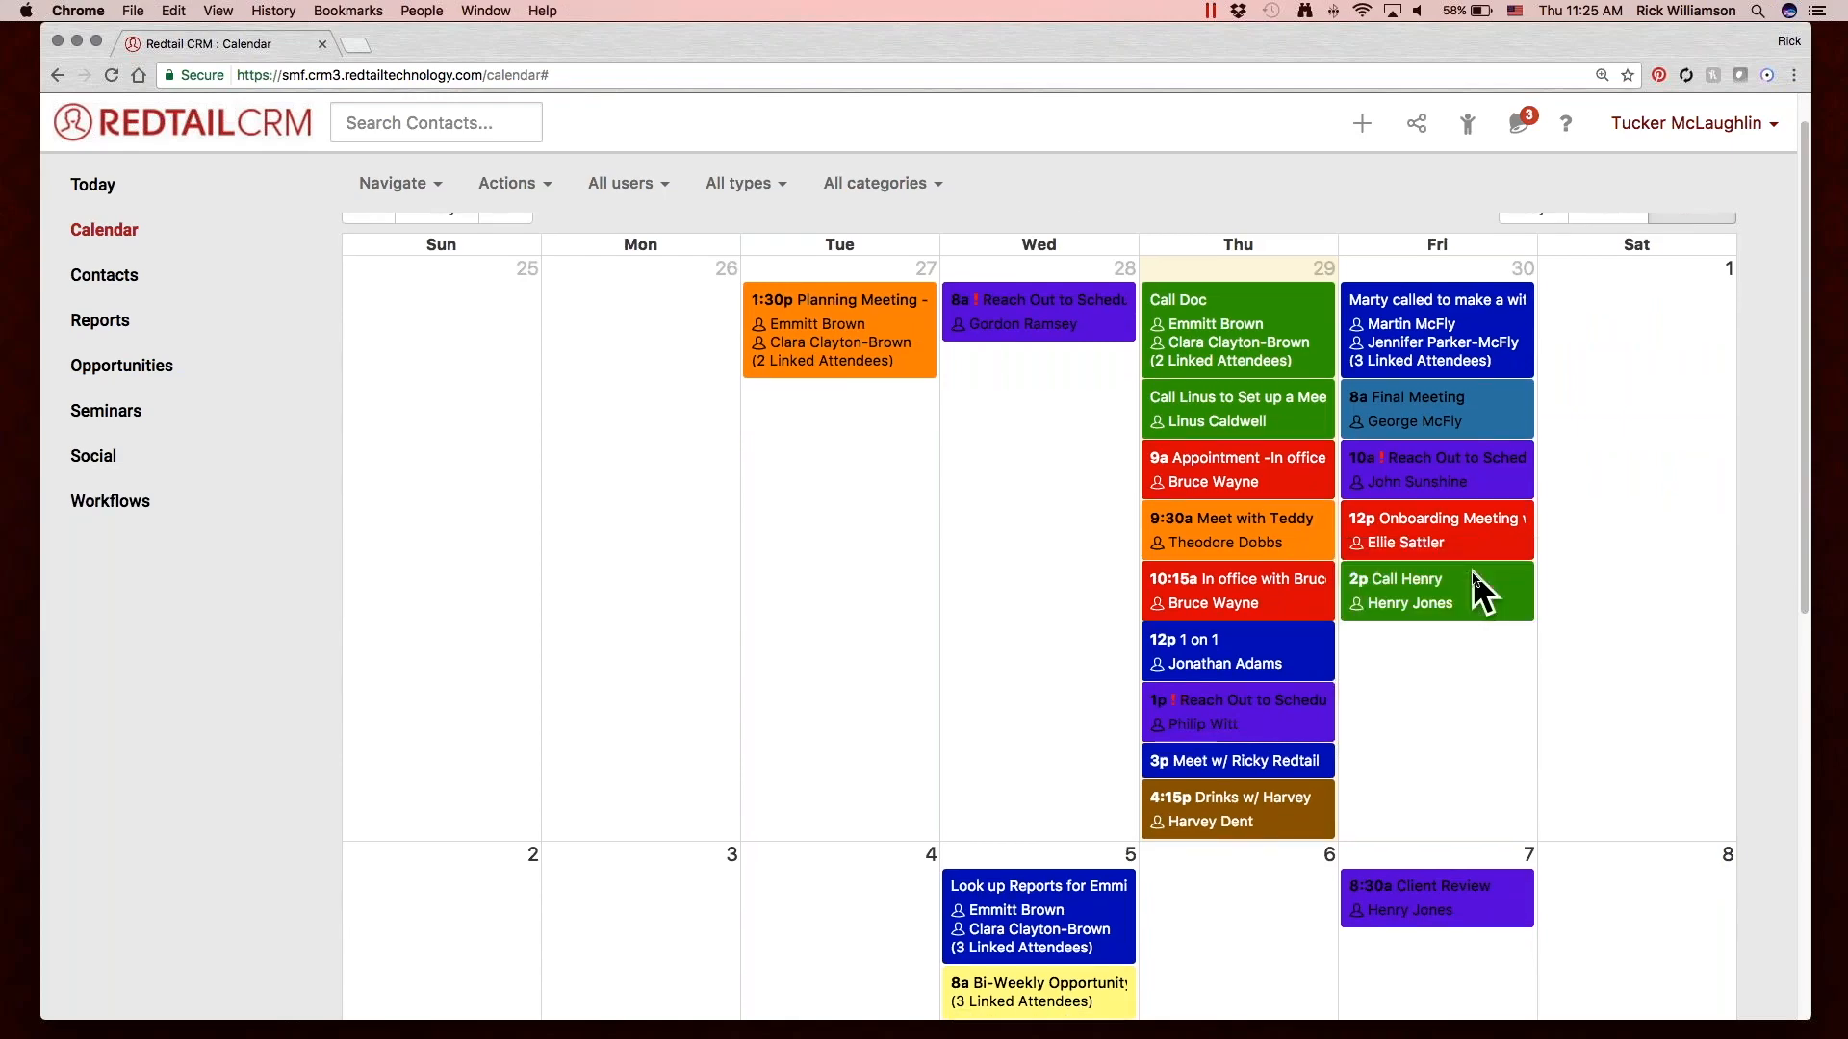
pyautogui.scroll(-2, 1472, 570)
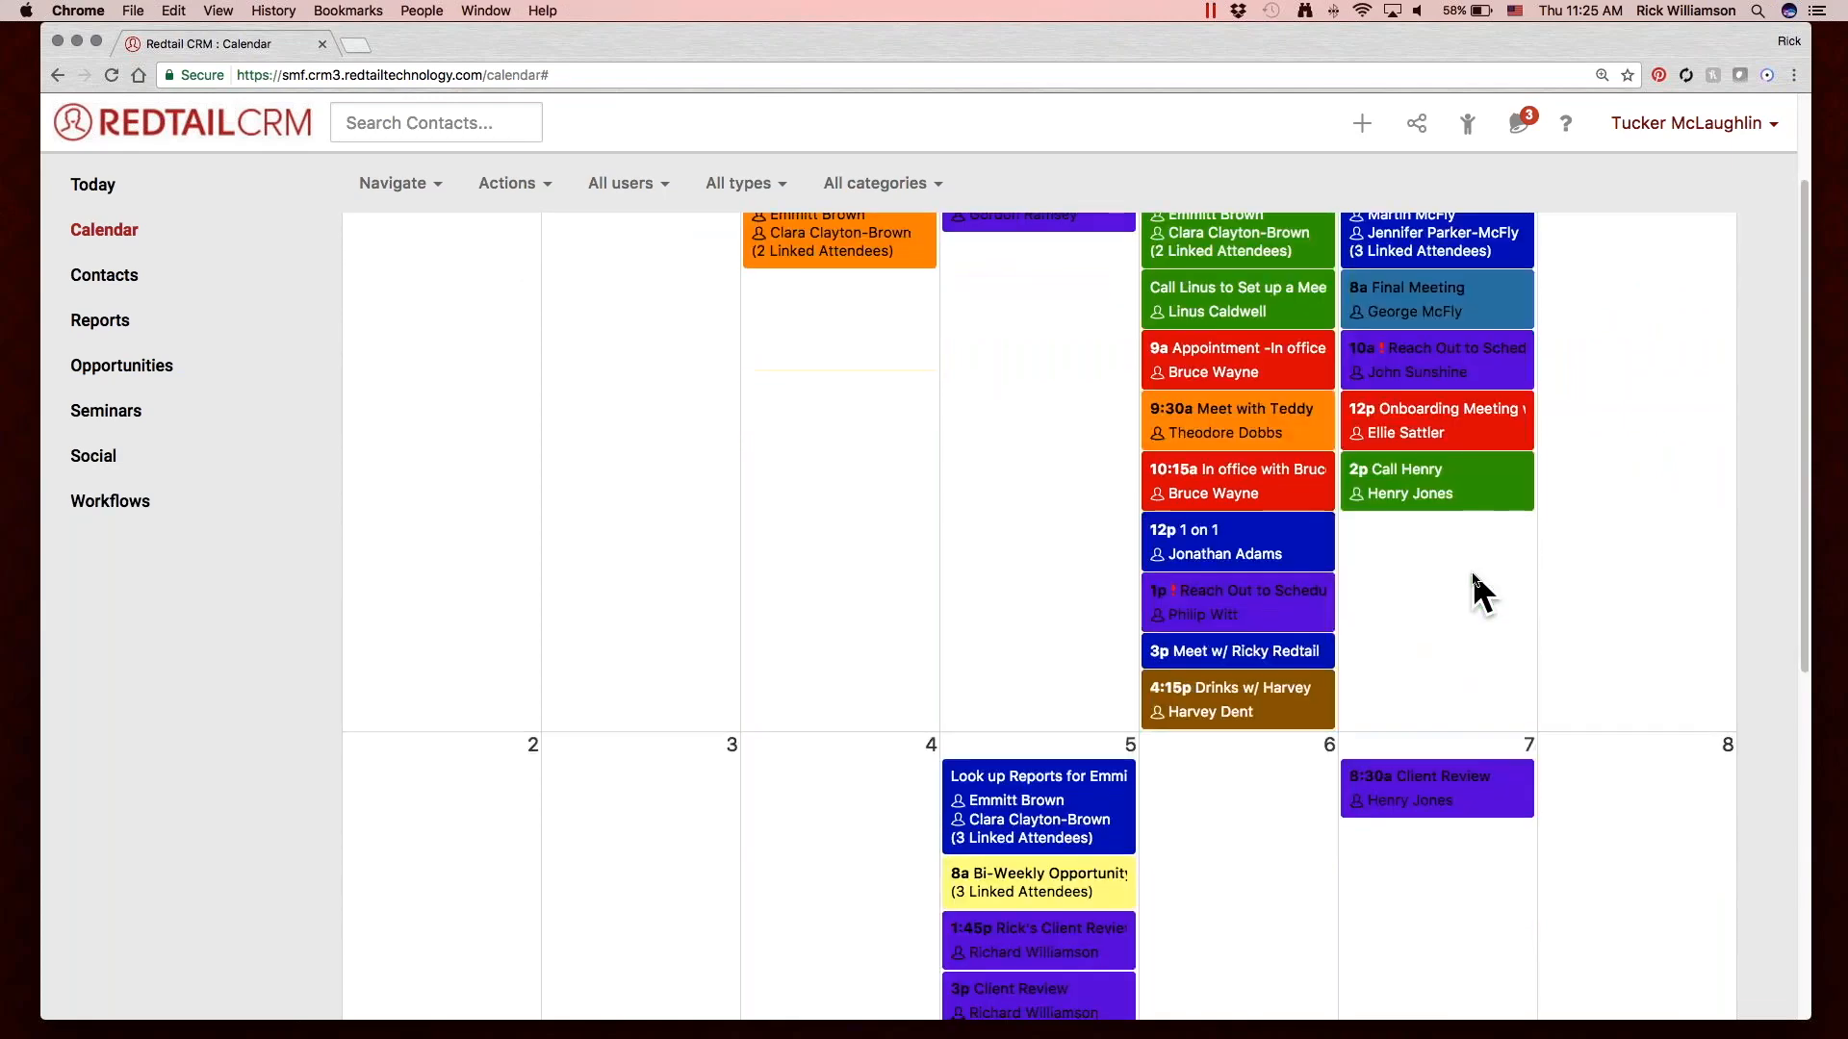
pyautogui.scroll(3, 1473, 575)
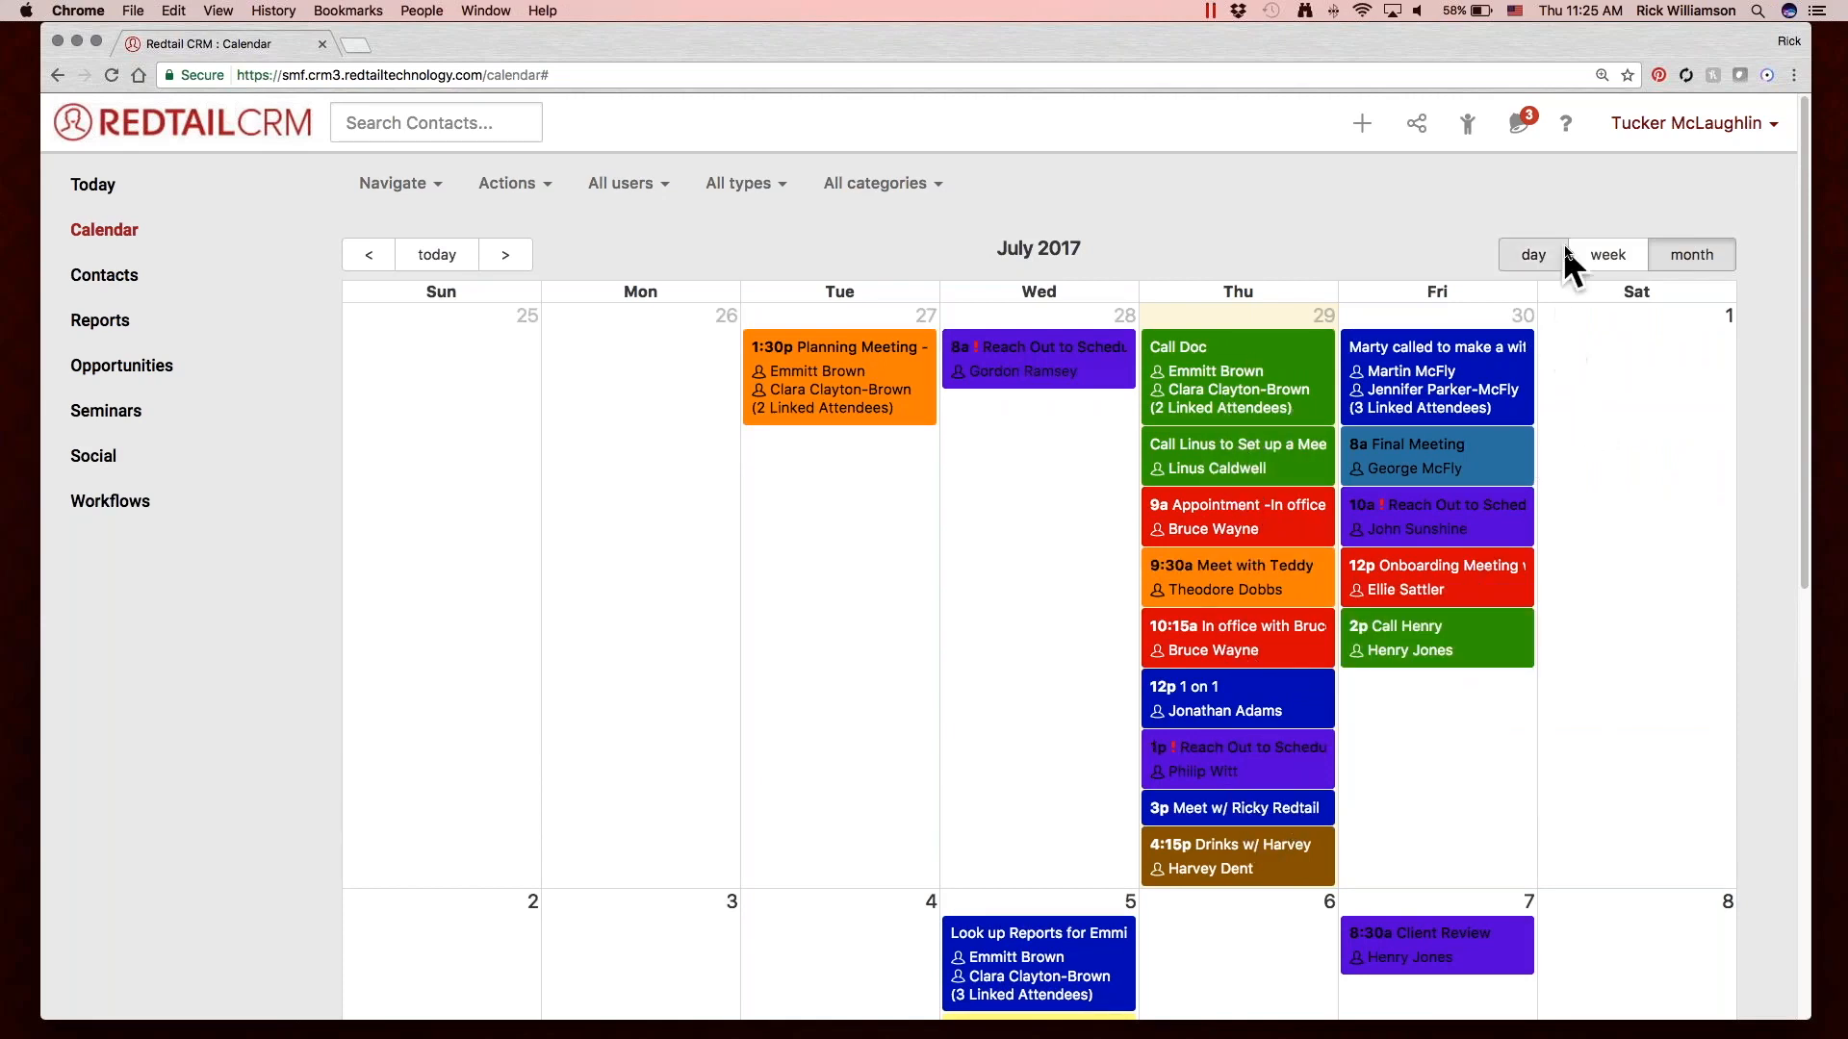
# Switch the calendar to the week view and look over the week's activities.
pyautogui.click(1601, 251)
pyautogui.scroll(-10, 1575, 475)
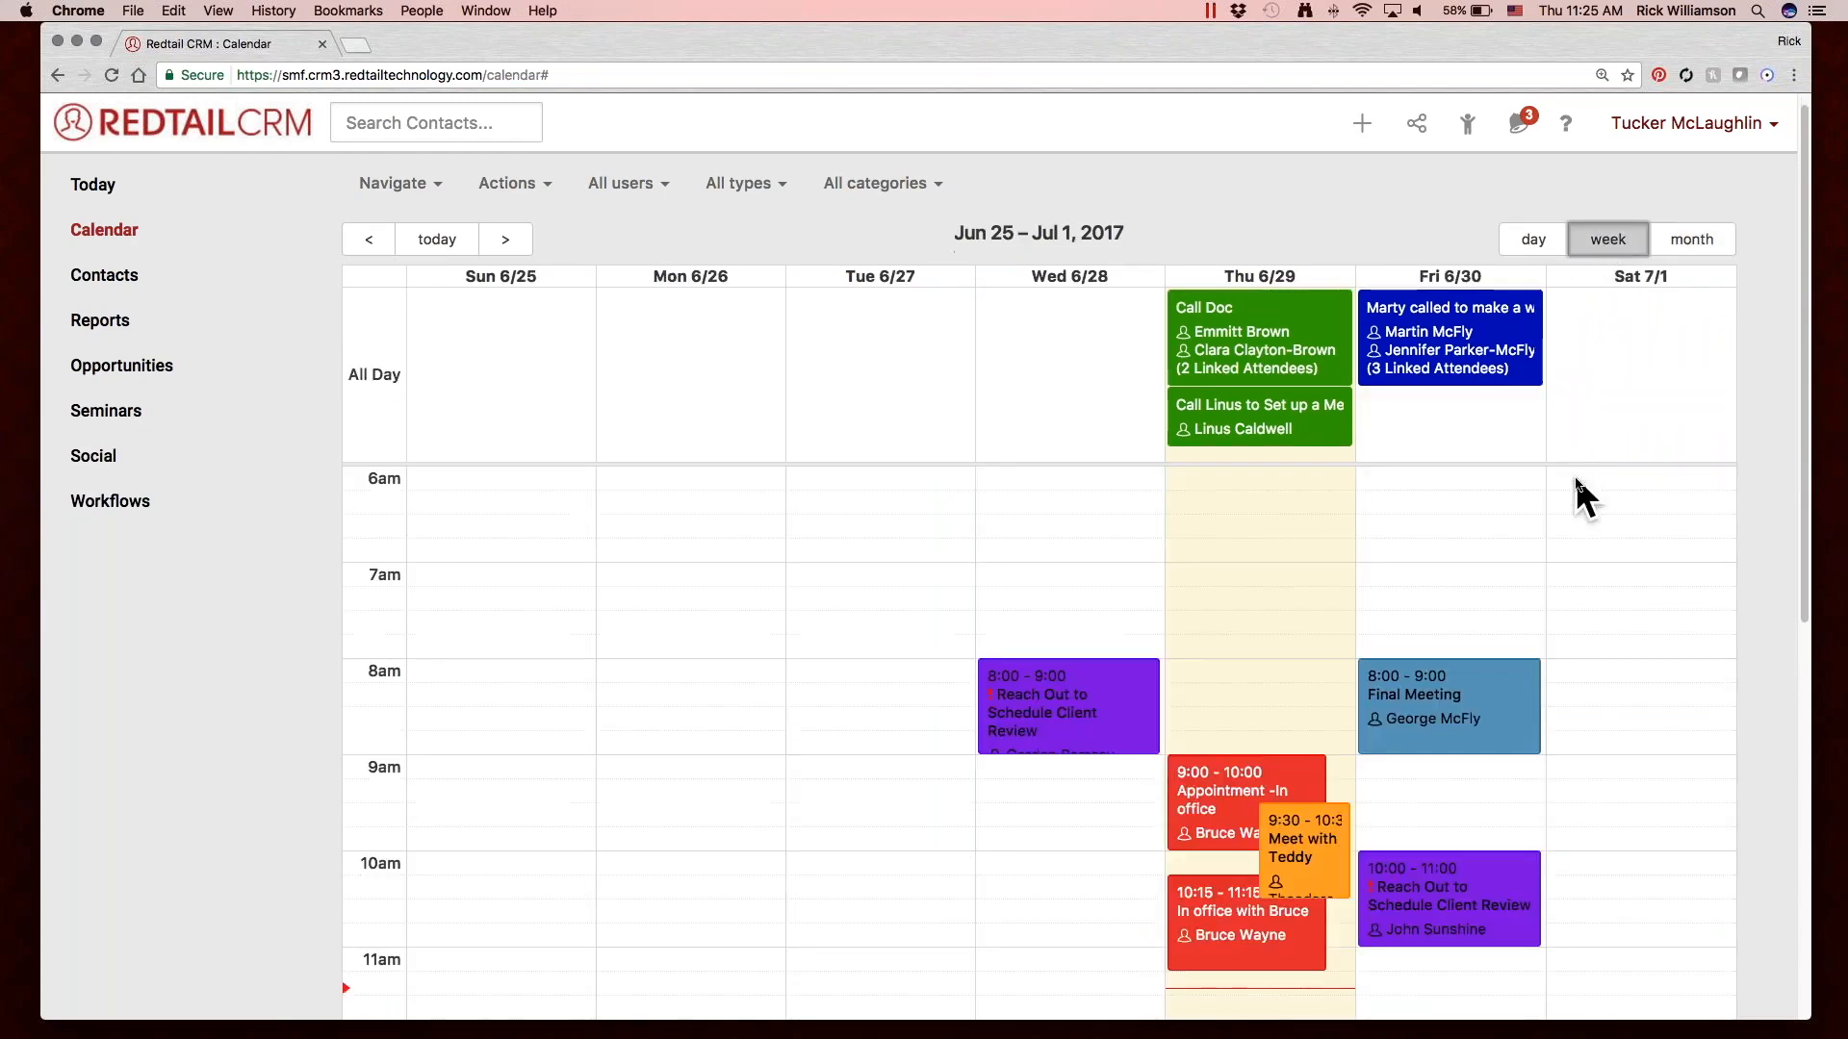
pyautogui.scroll(10, 1574, 475)
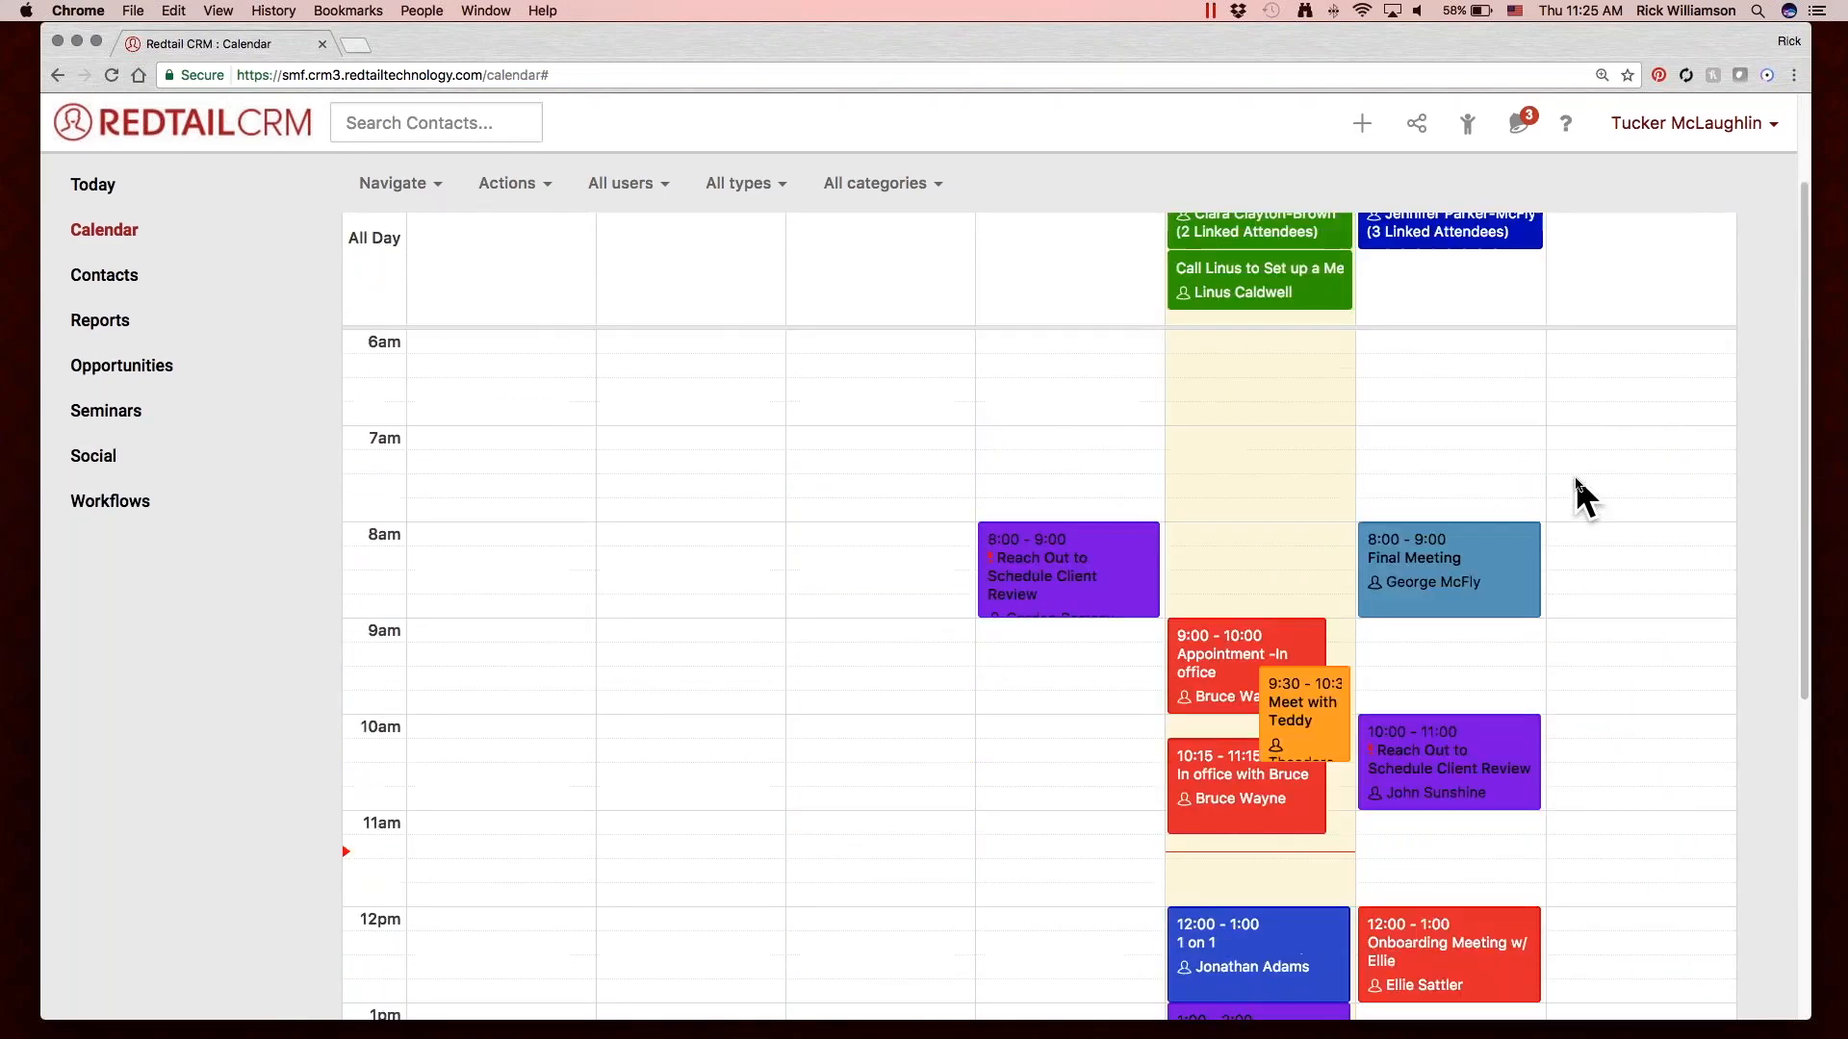
# Show today in the calendar's day view and review its activities, including the contact details of the 10:15 in-office appointment.
pyautogui.click(1528, 254)
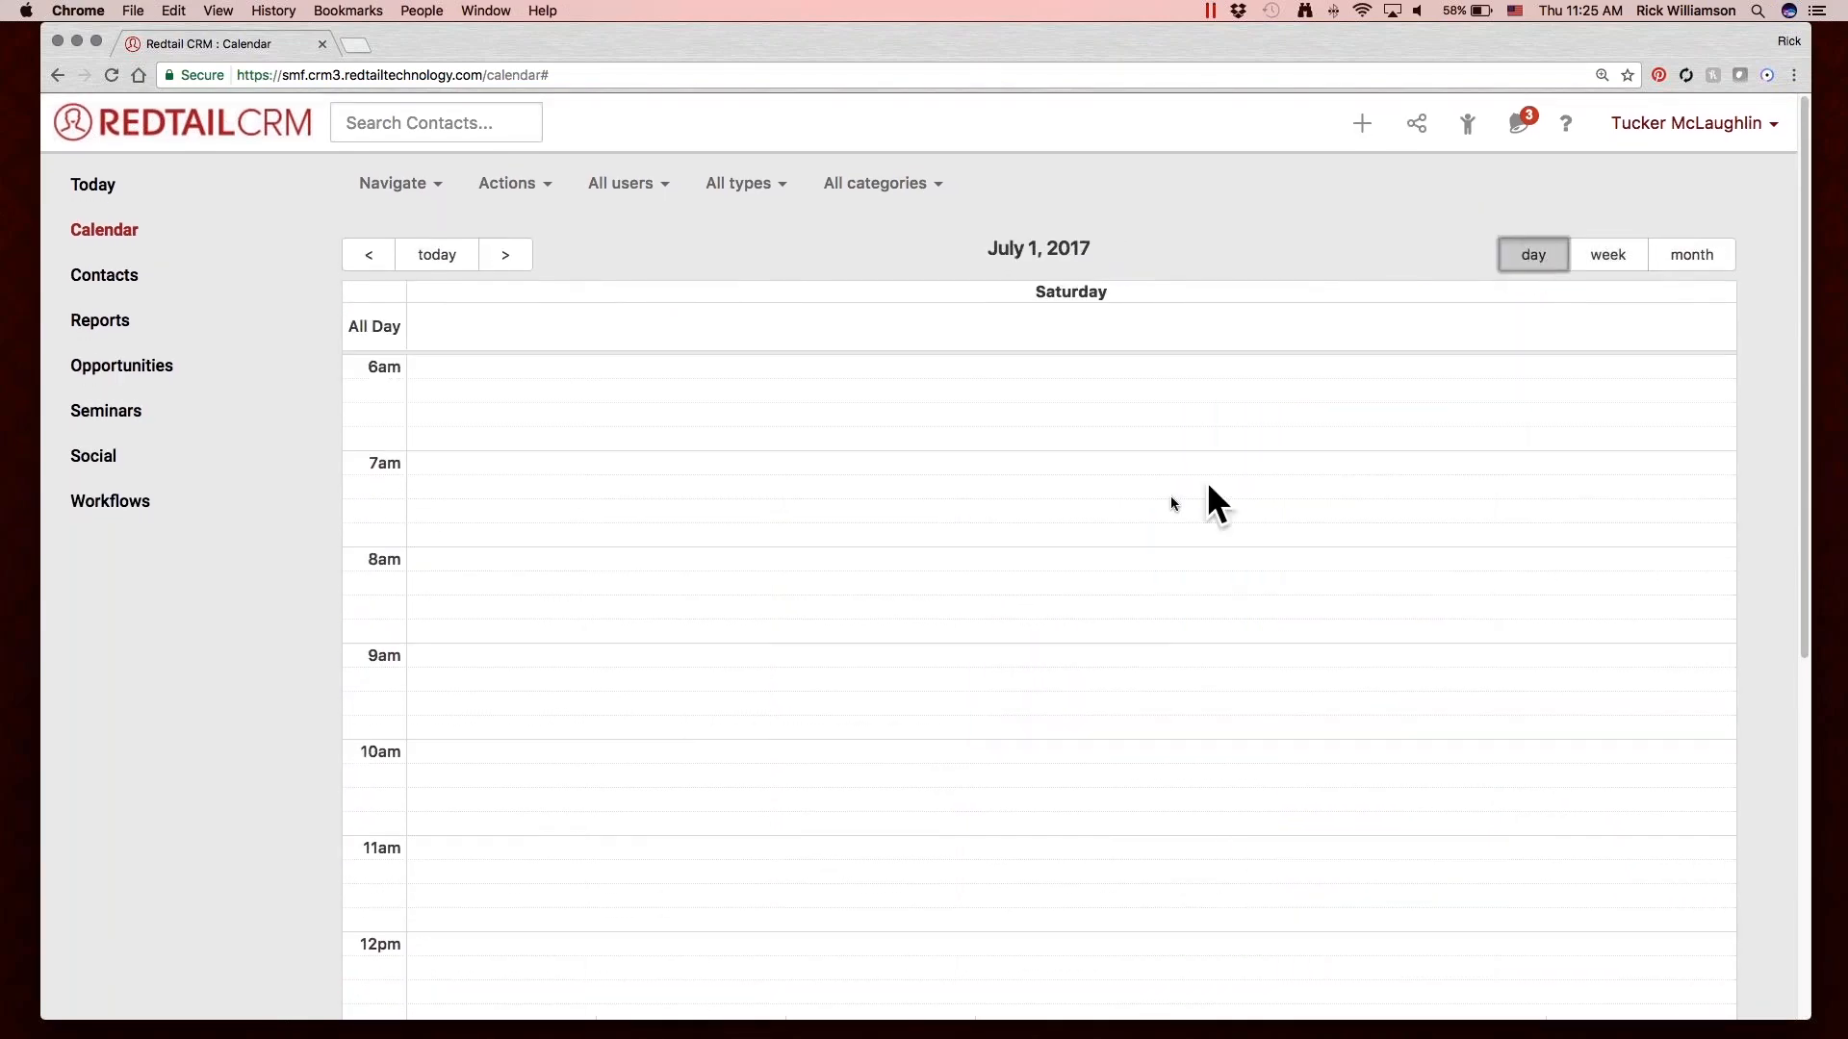
pyautogui.click(437, 254)
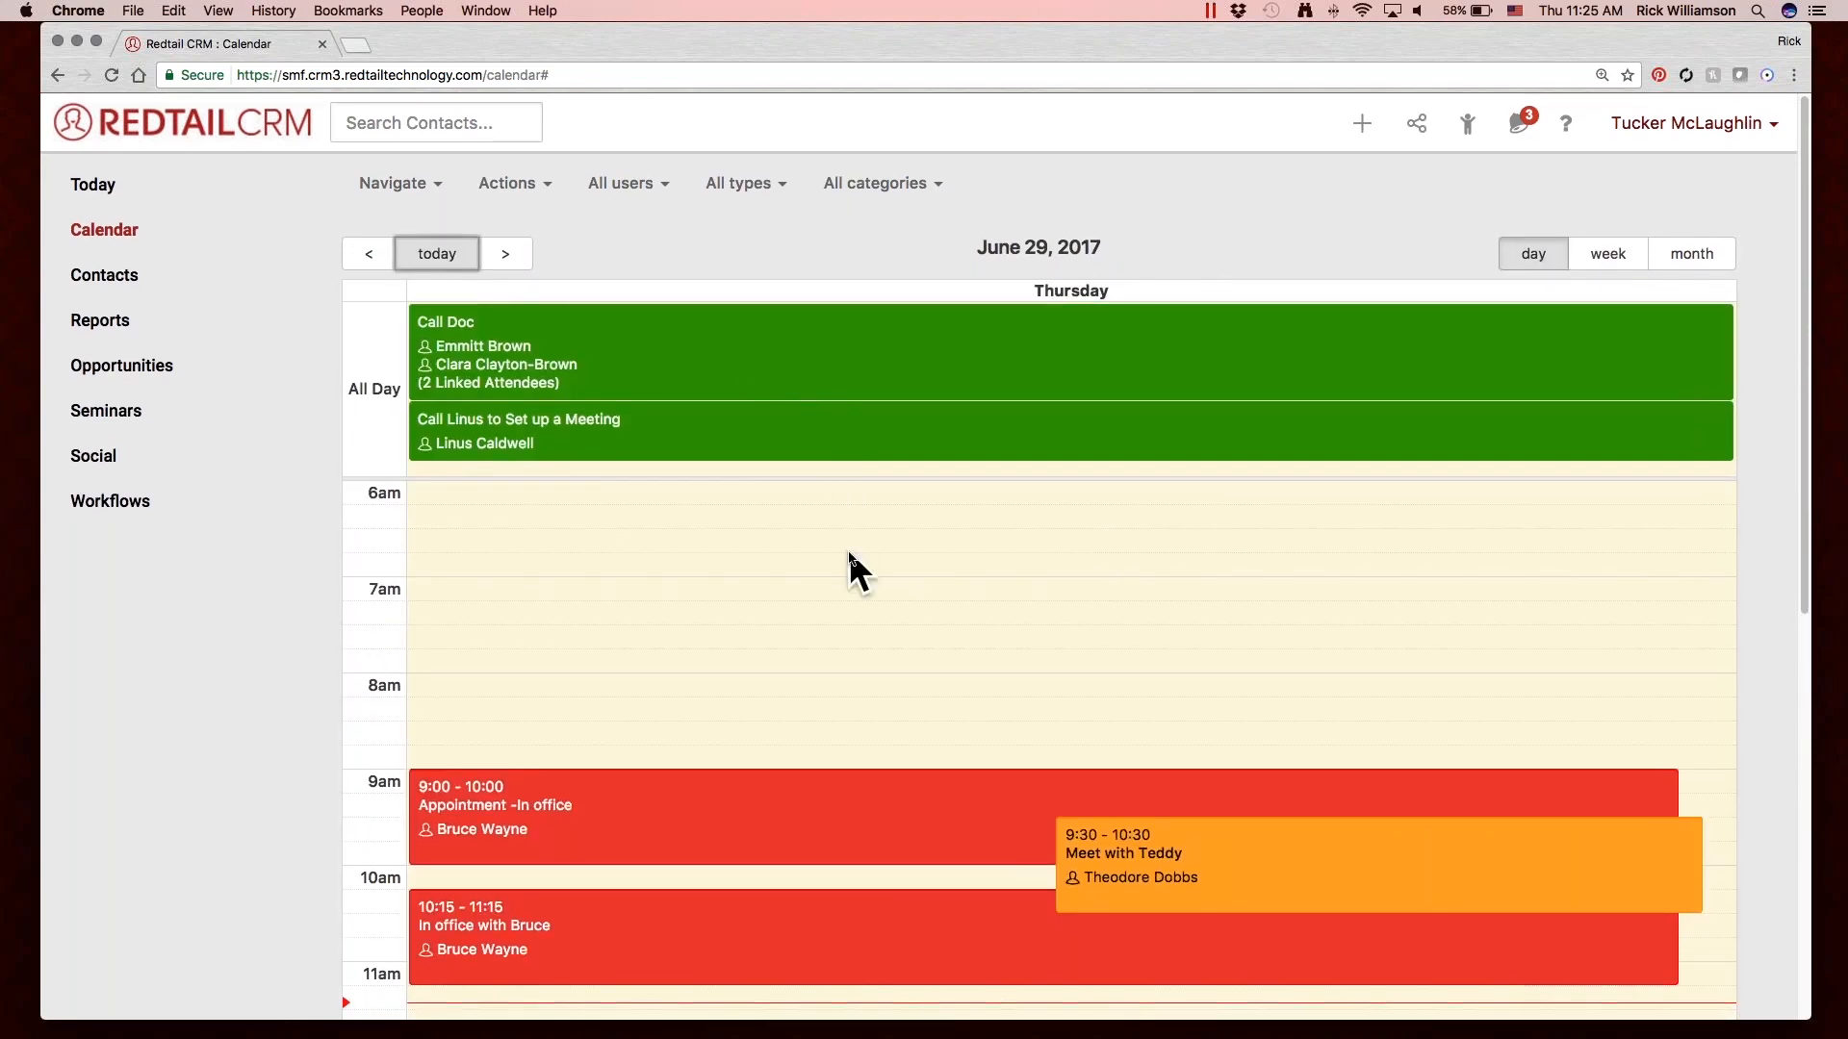
pyautogui.scroll(-5, 849, 554)
pyautogui.scroll(-2, 847, 548)
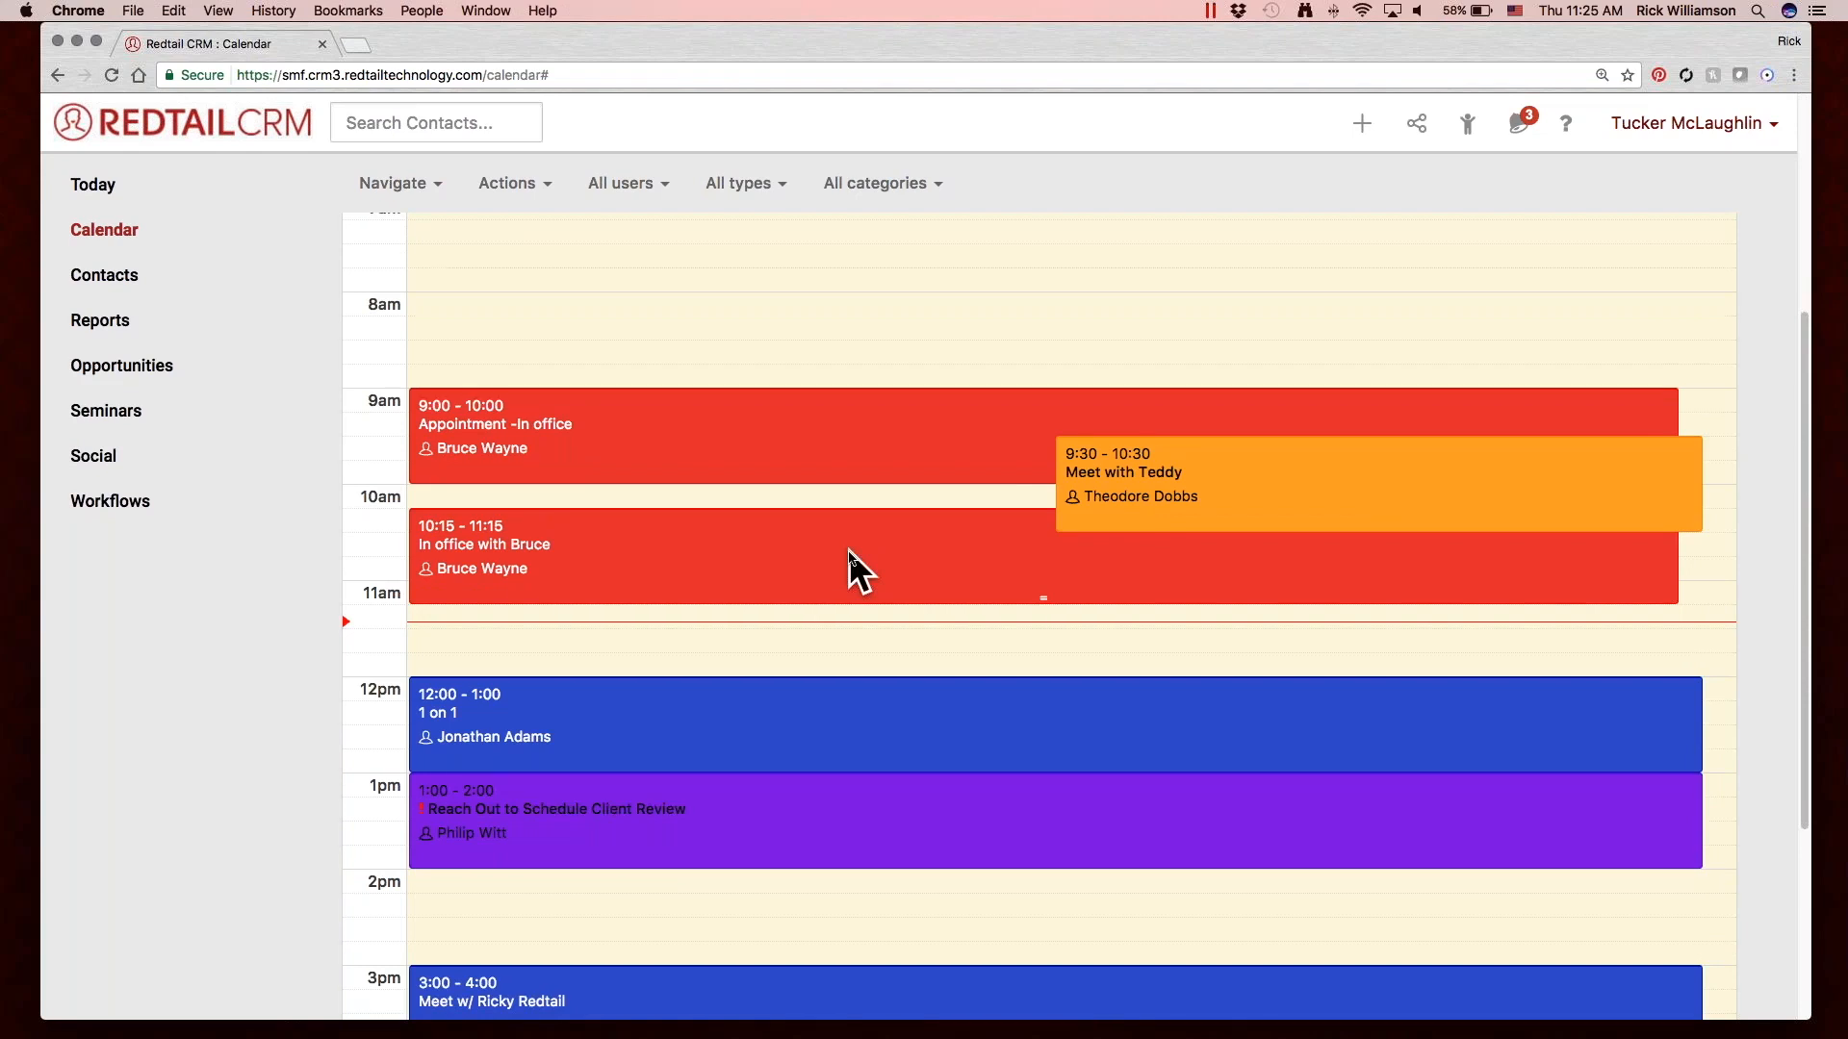
pyautogui.scroll(-1, 841, 602)
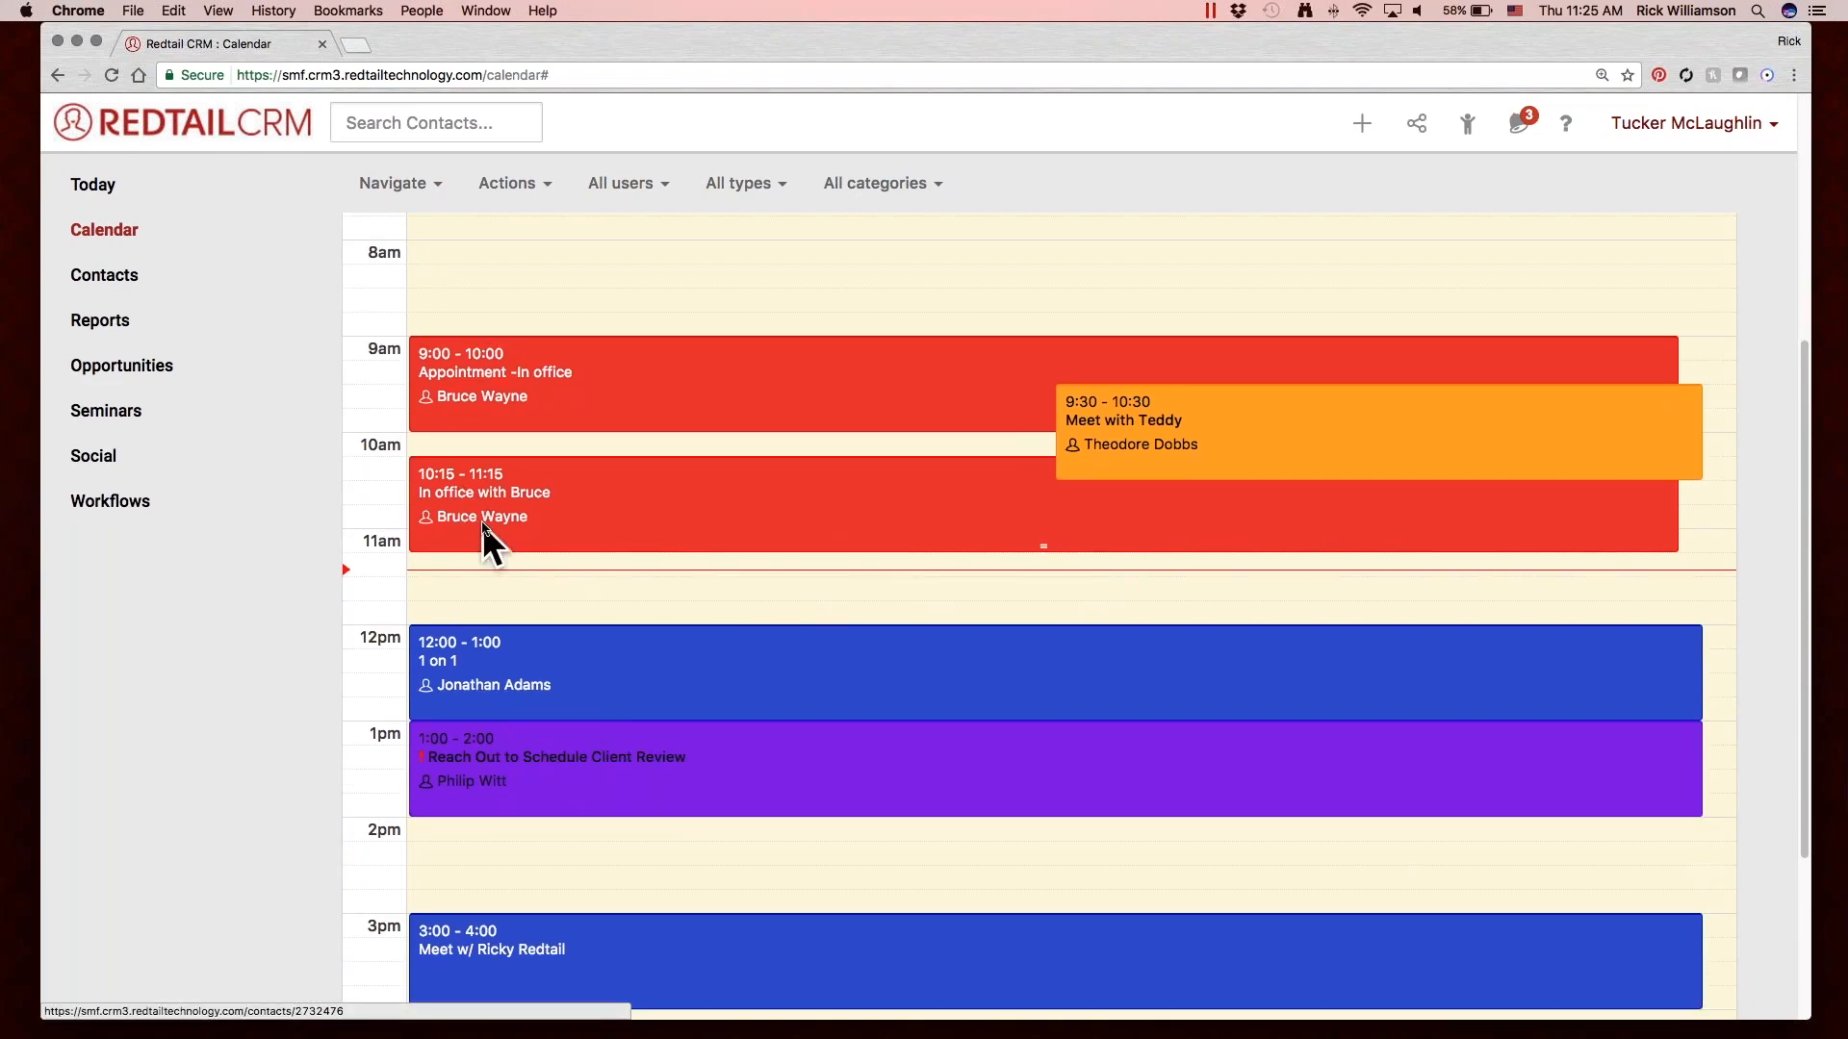
pyautogui.moveTo(447, 517)
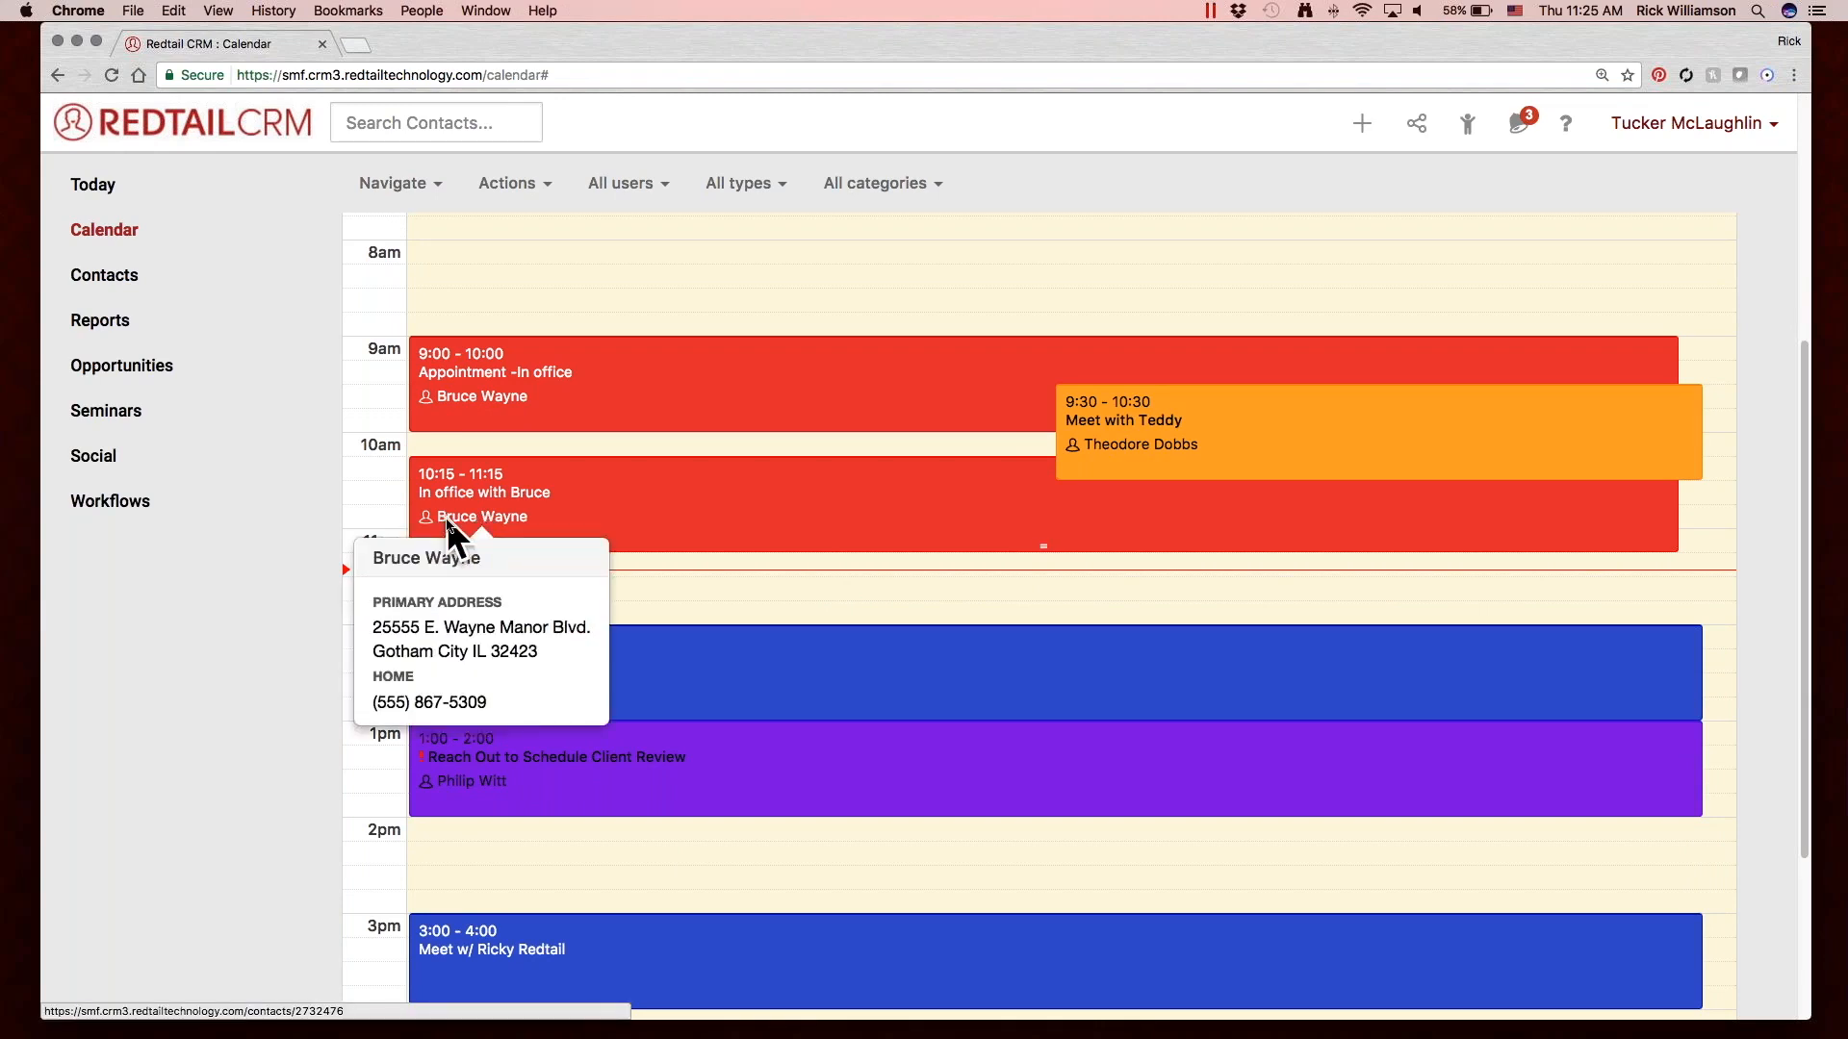
pyautogui.scroll(-5, 446, 517)
pyautogui.scroll(15, 447, 516)
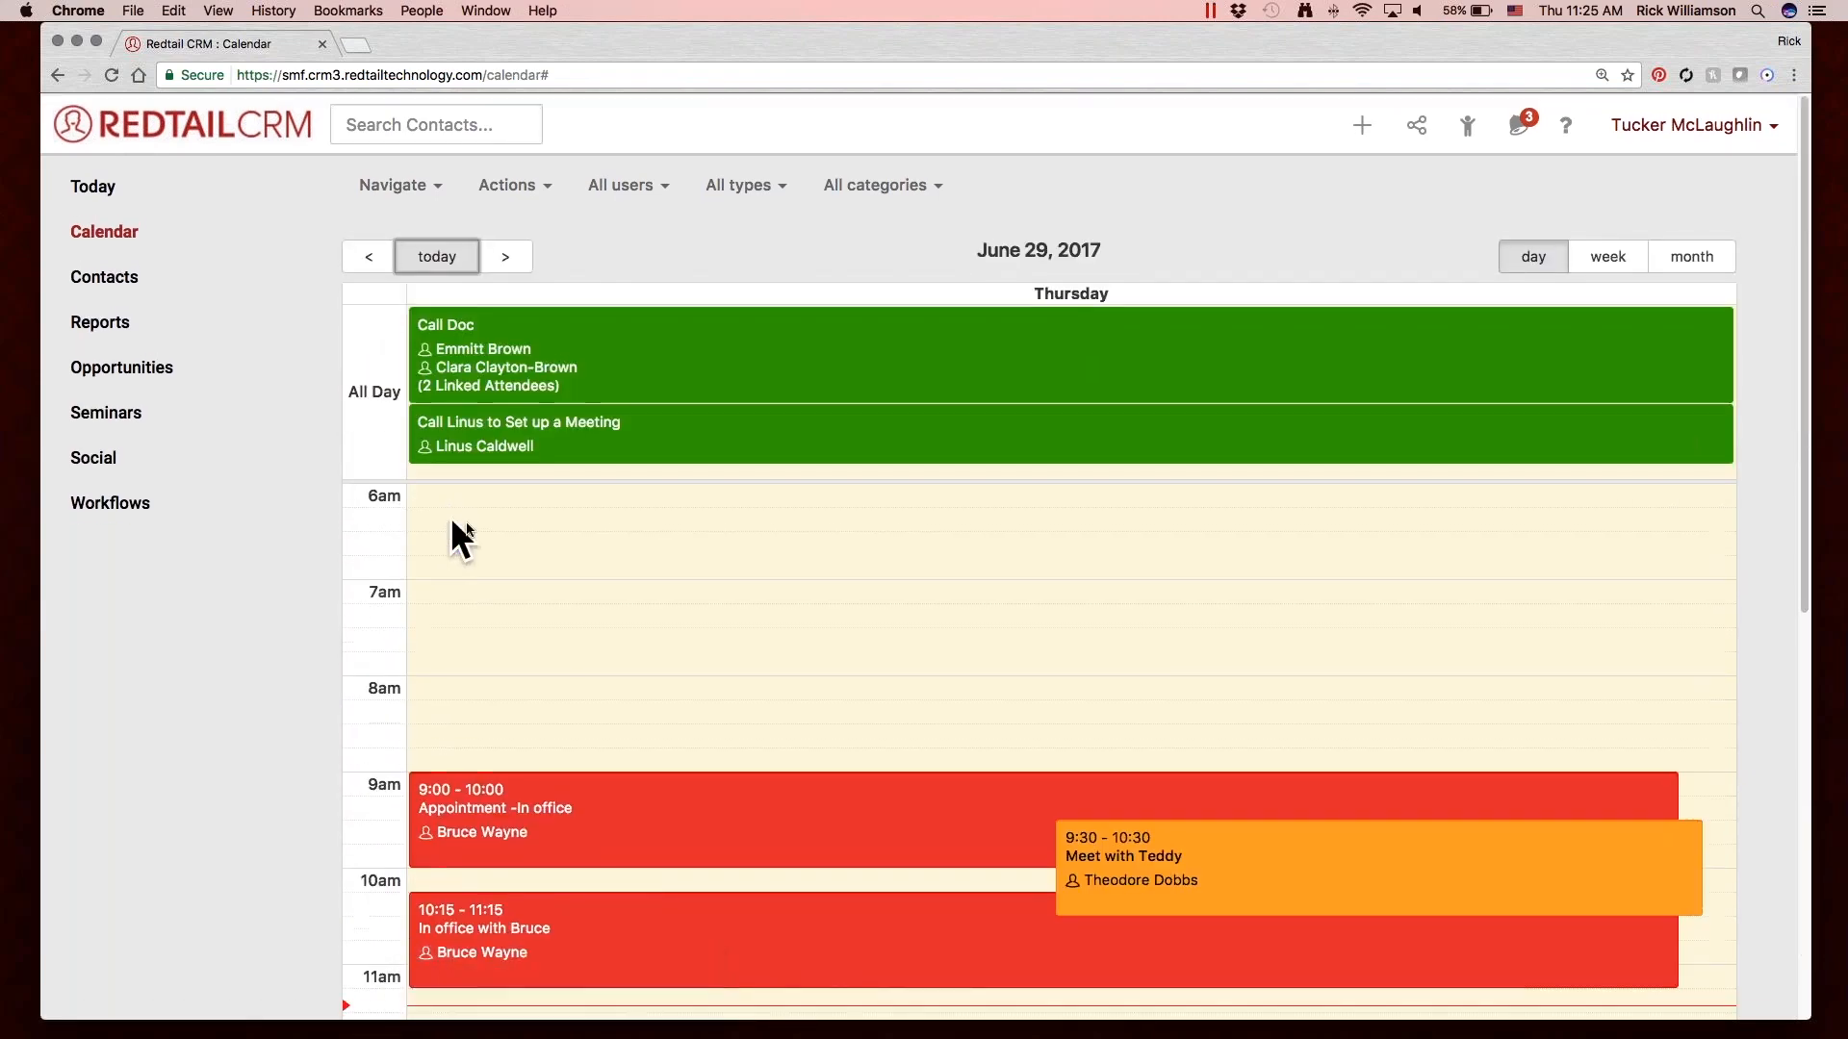
pyautogui.moveTo(521, 383)
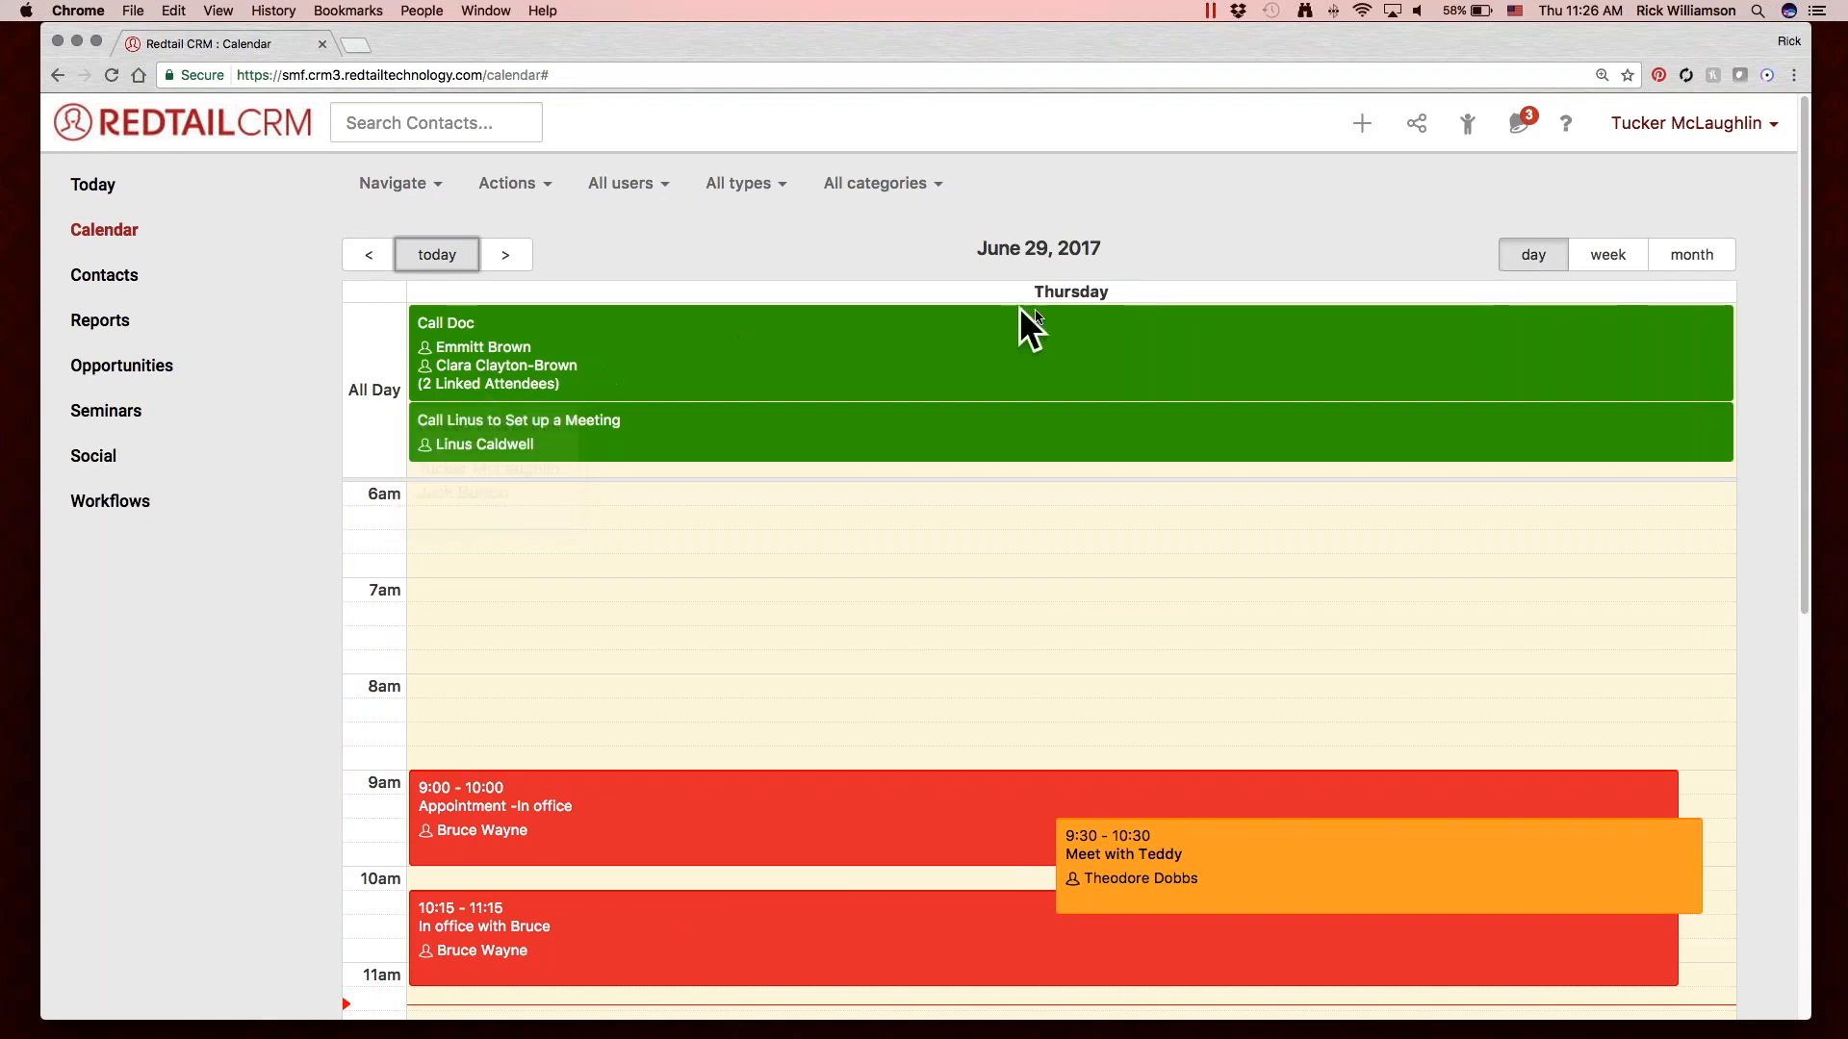
# Switch the calendar back to the week view and page through the following weeks, returning to the current one.
pyautogui.click(1602, 256)
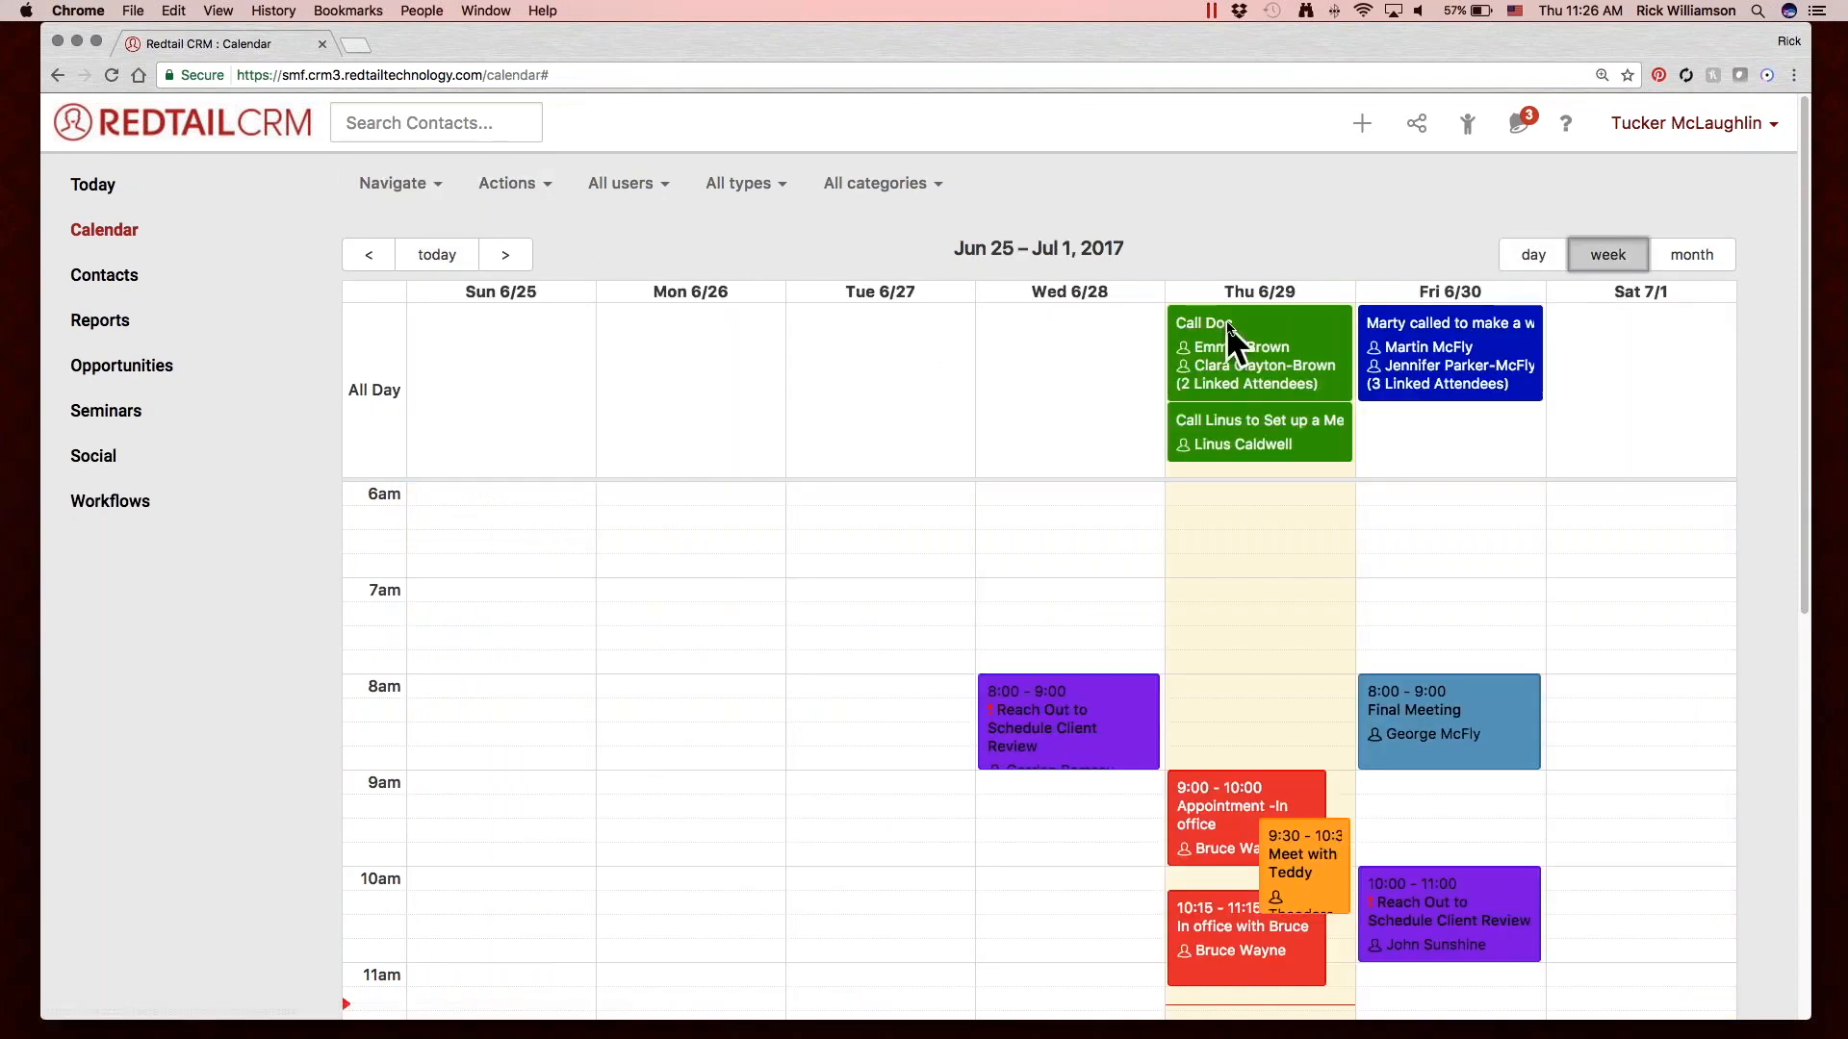
pyautogui.click(495, 256)
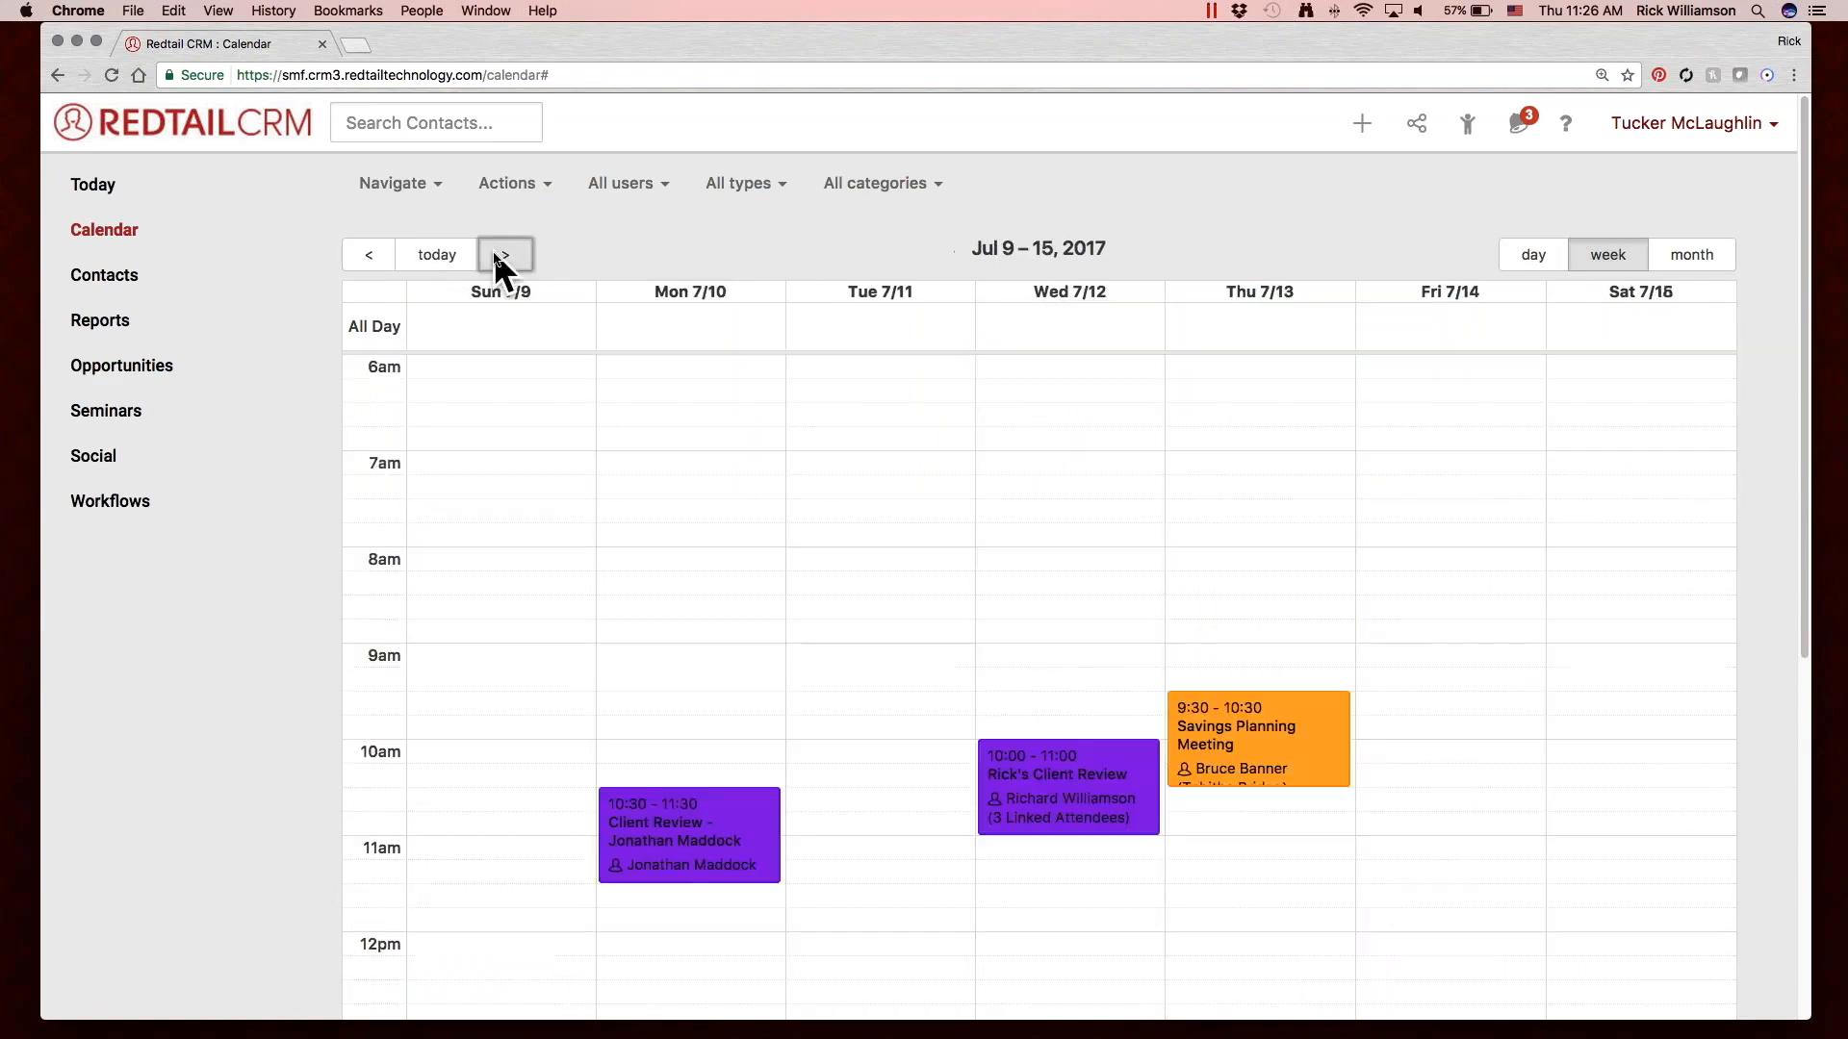
pyautogui.click(495, 256)
pyautogui.click(366, 256)
pyautogui.click(365, 256)
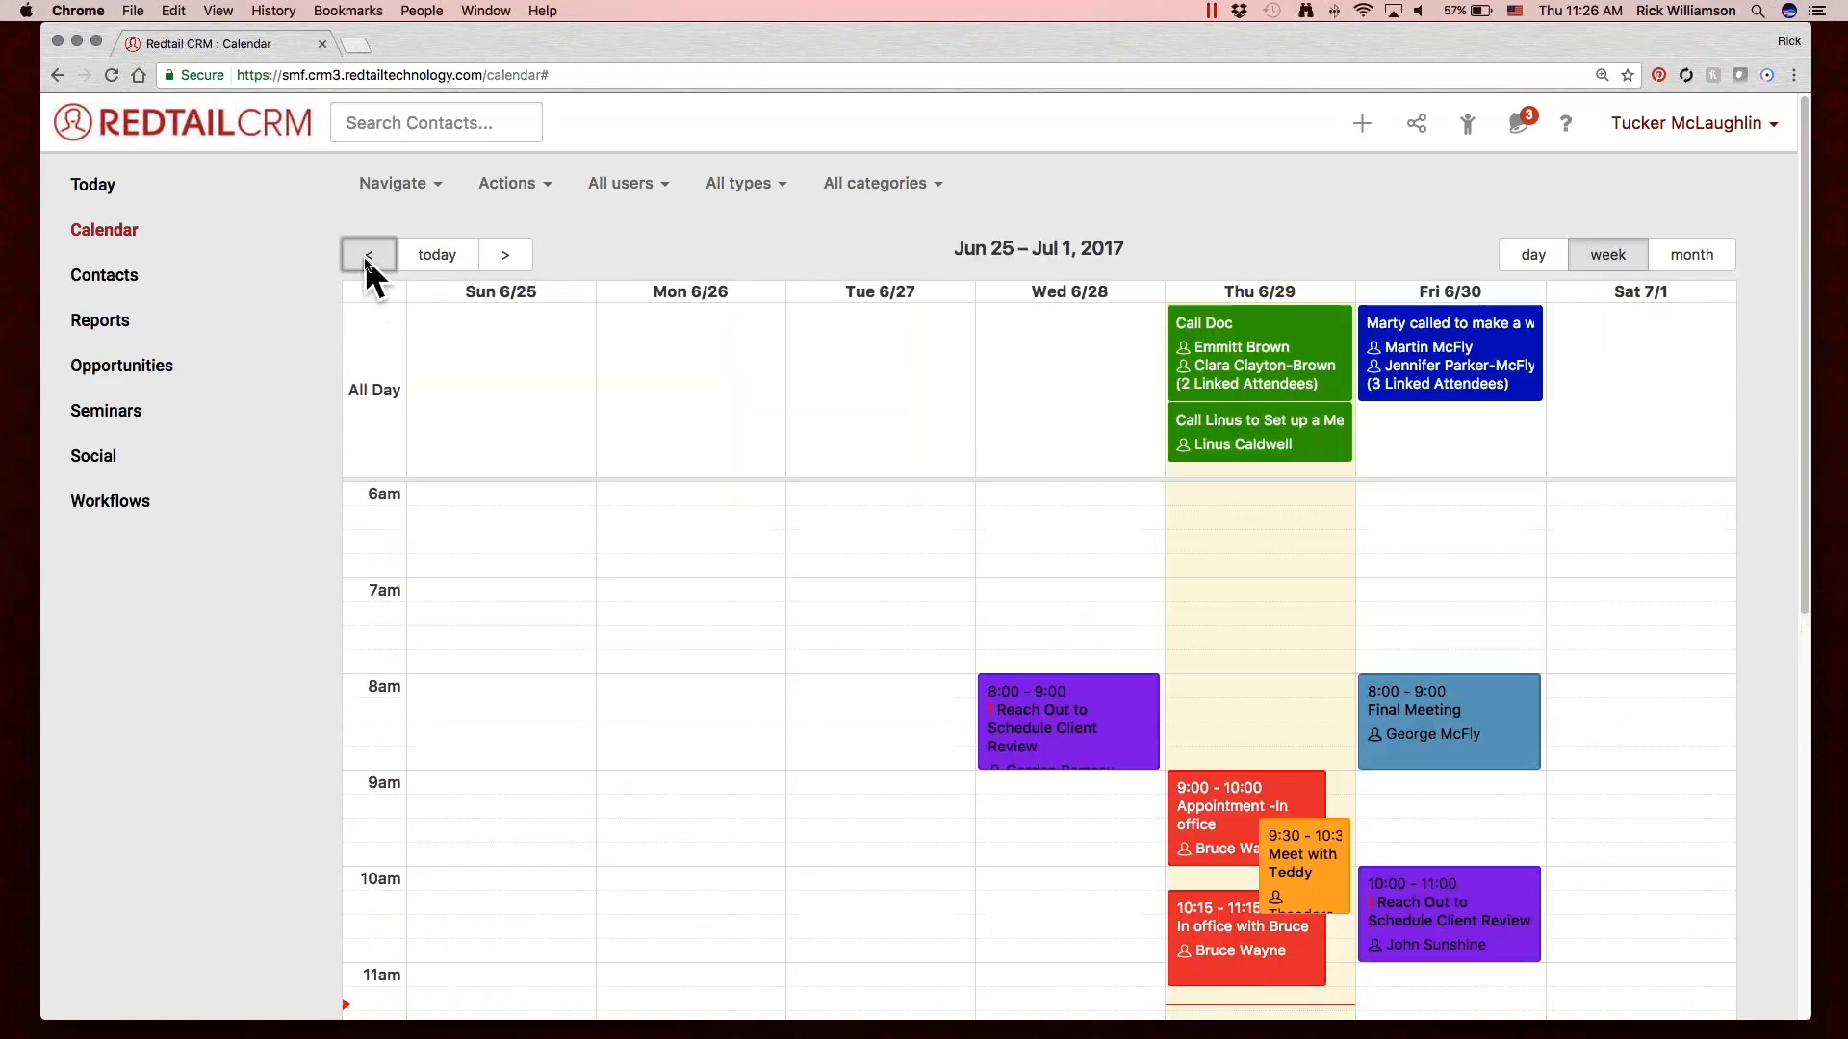
# Jump the calendar to November 1, 2017 and advance it to the week of Nov 5–11.
pyautogui.click(419, 183)
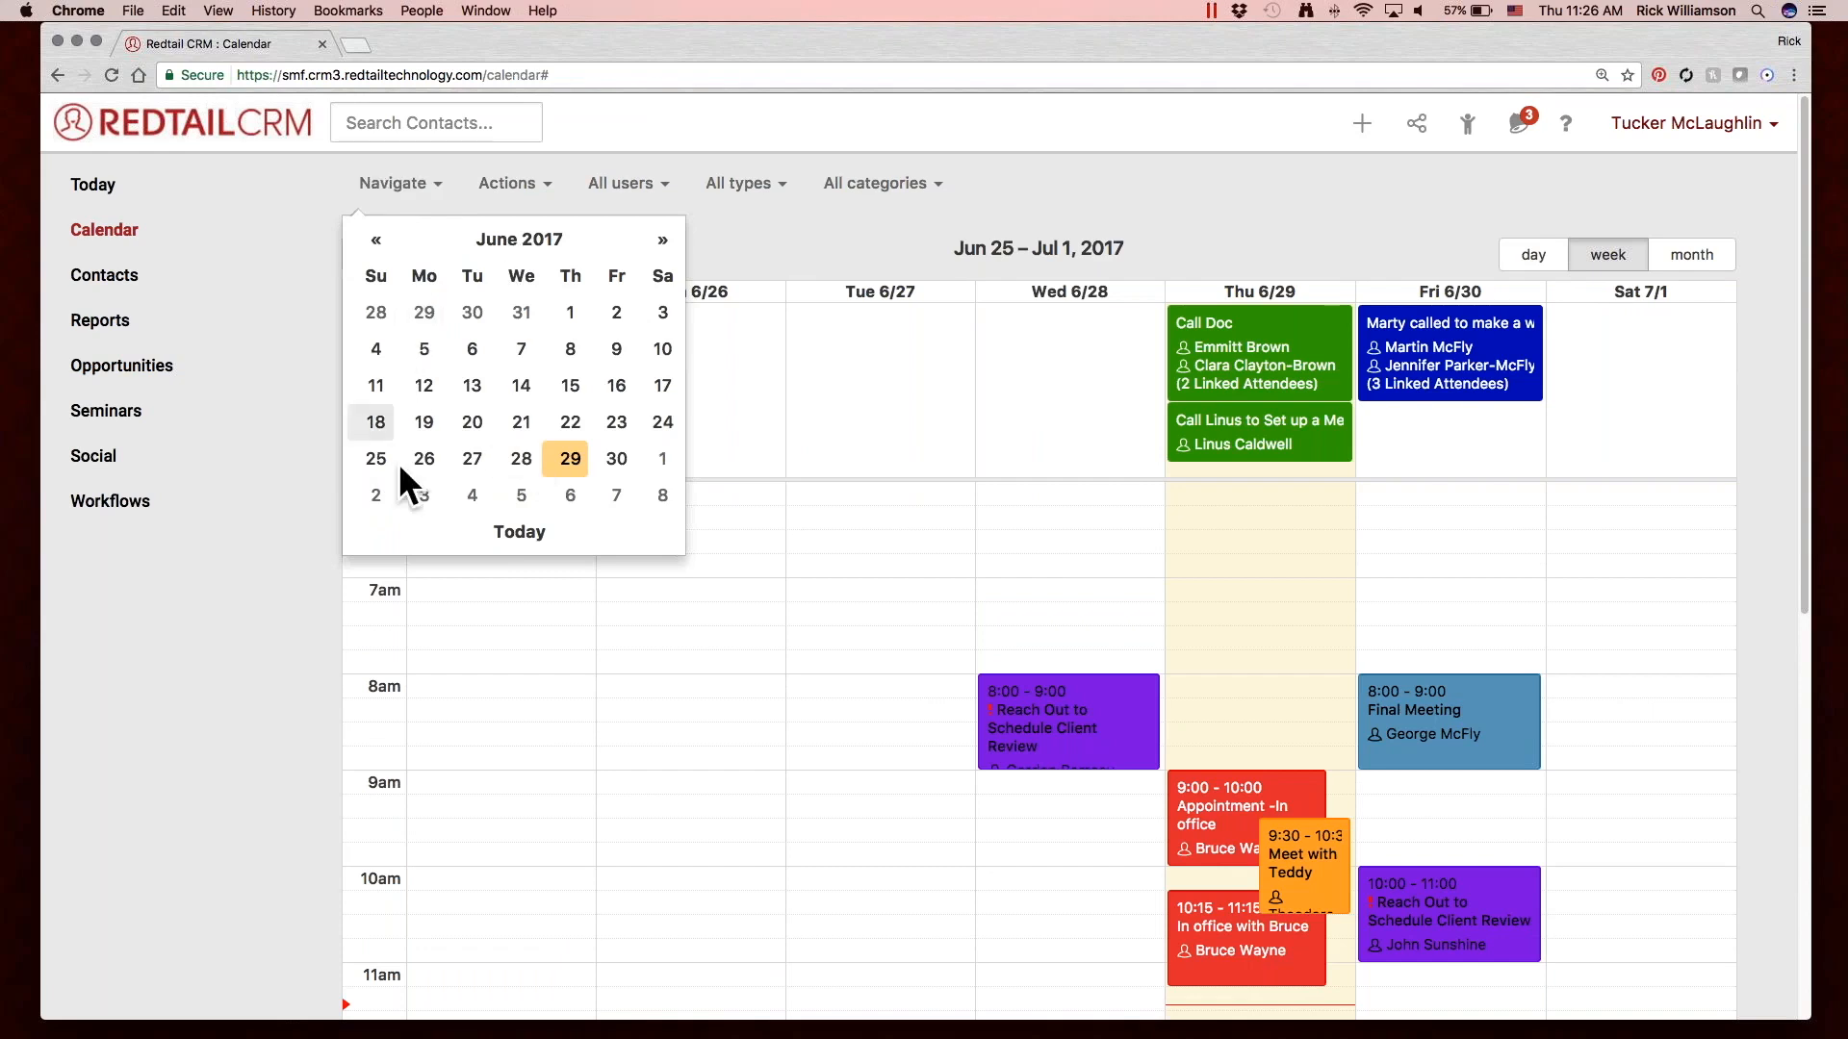
pyautogui.click(658, 240)
pyautogui.click(658, 241)
pyautogui.click(658, 241)
pyautogui.click(658, 240)
pyautogui.click(658, 240)
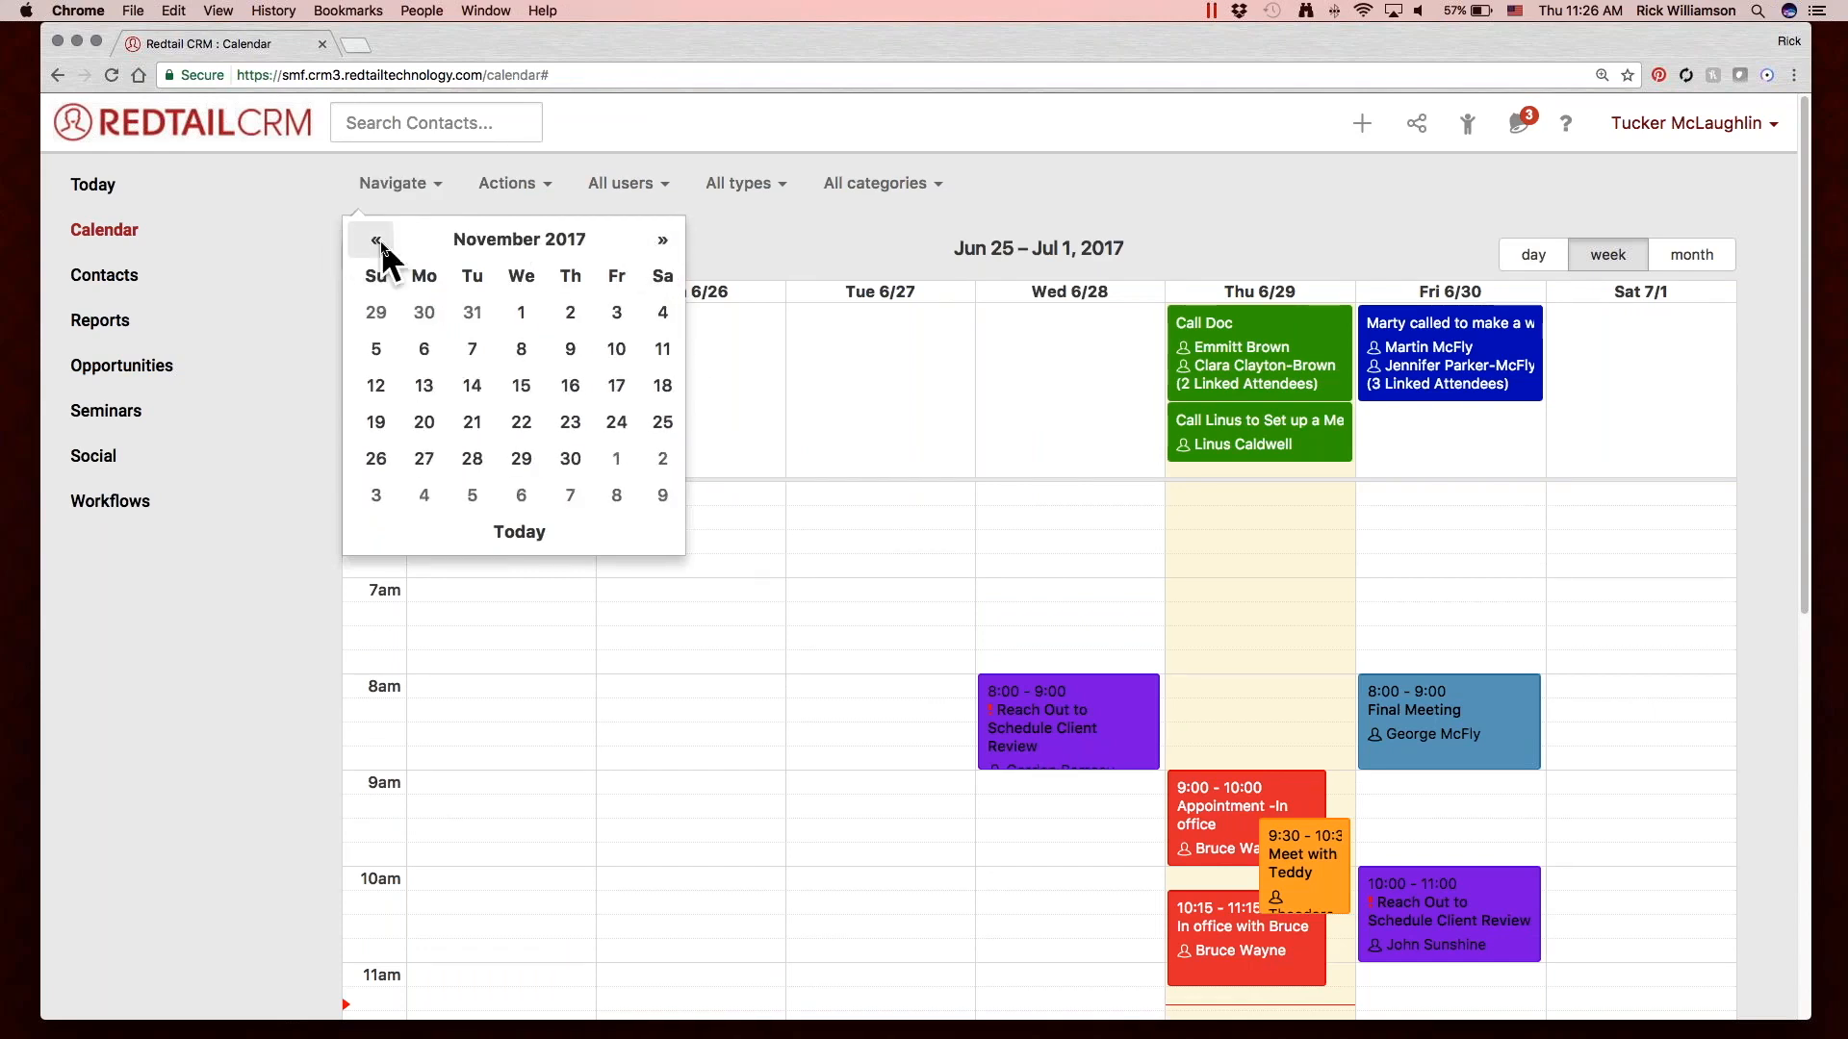
pyautogui.click(518, 310)
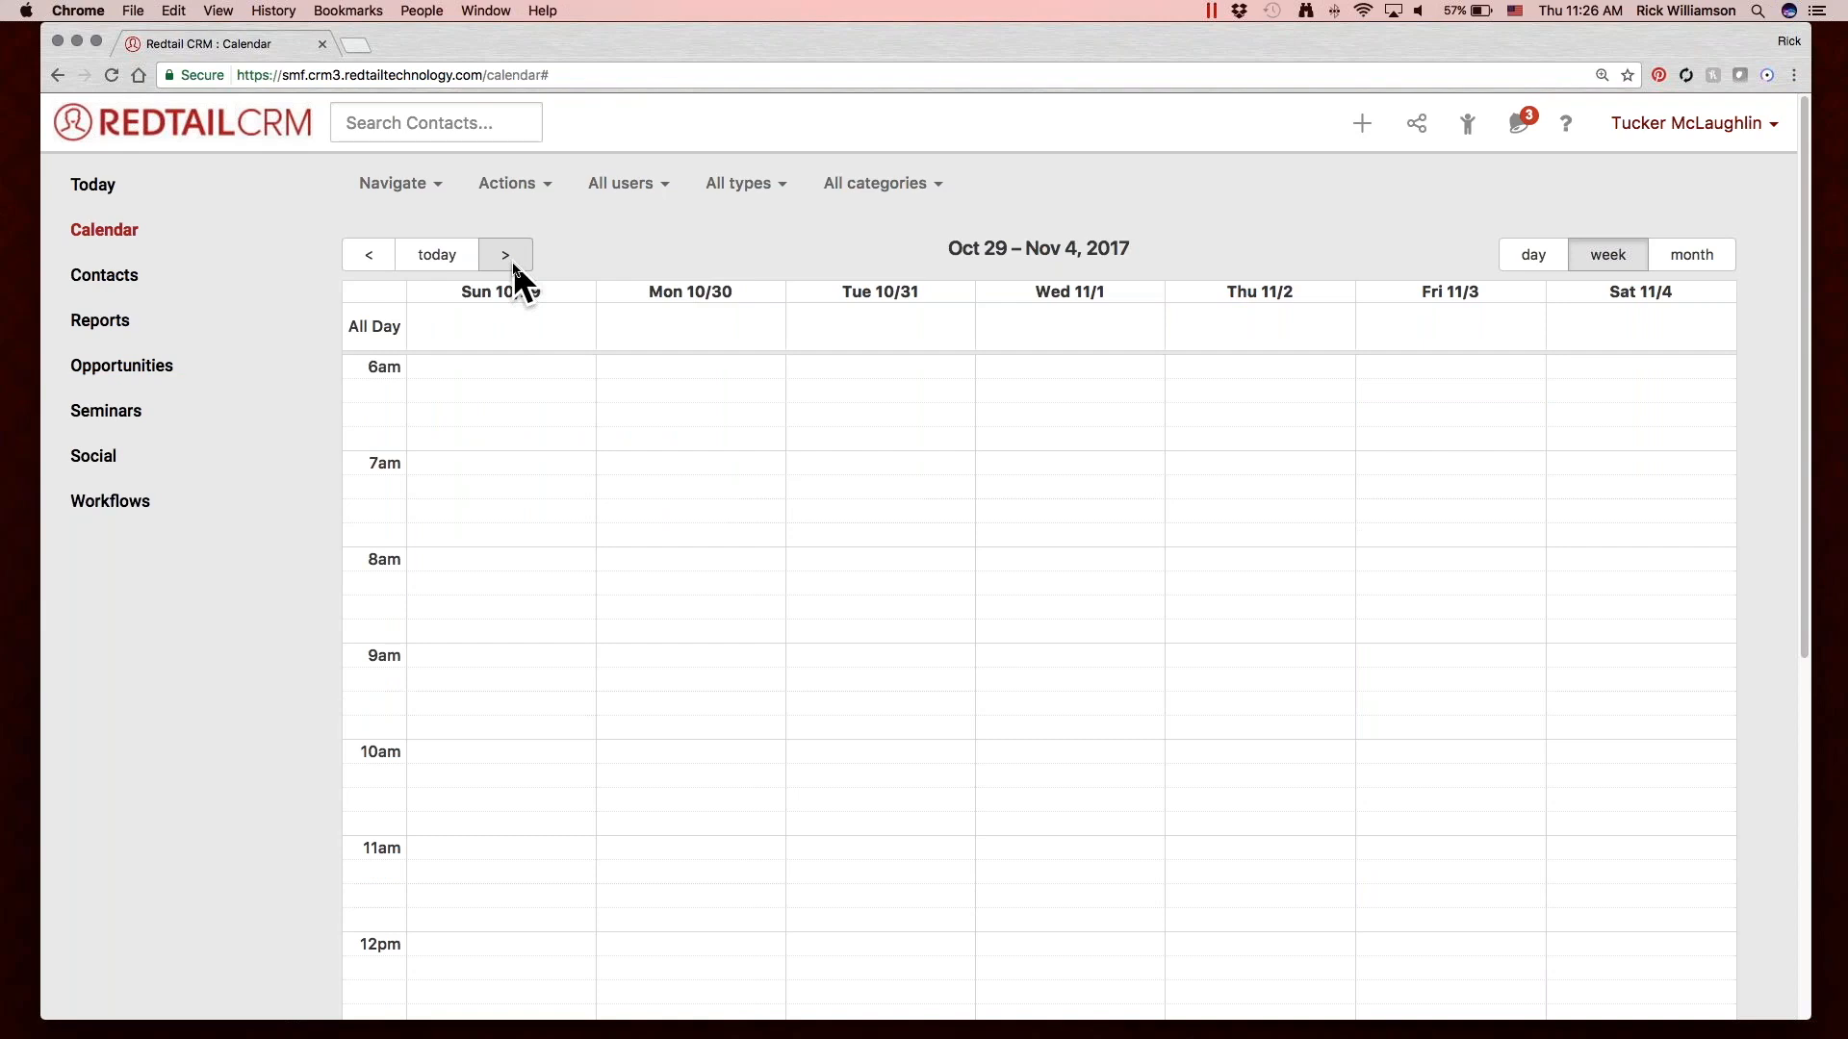
pyautogui.click(508, 256)
pyautogui.click(395, 179)
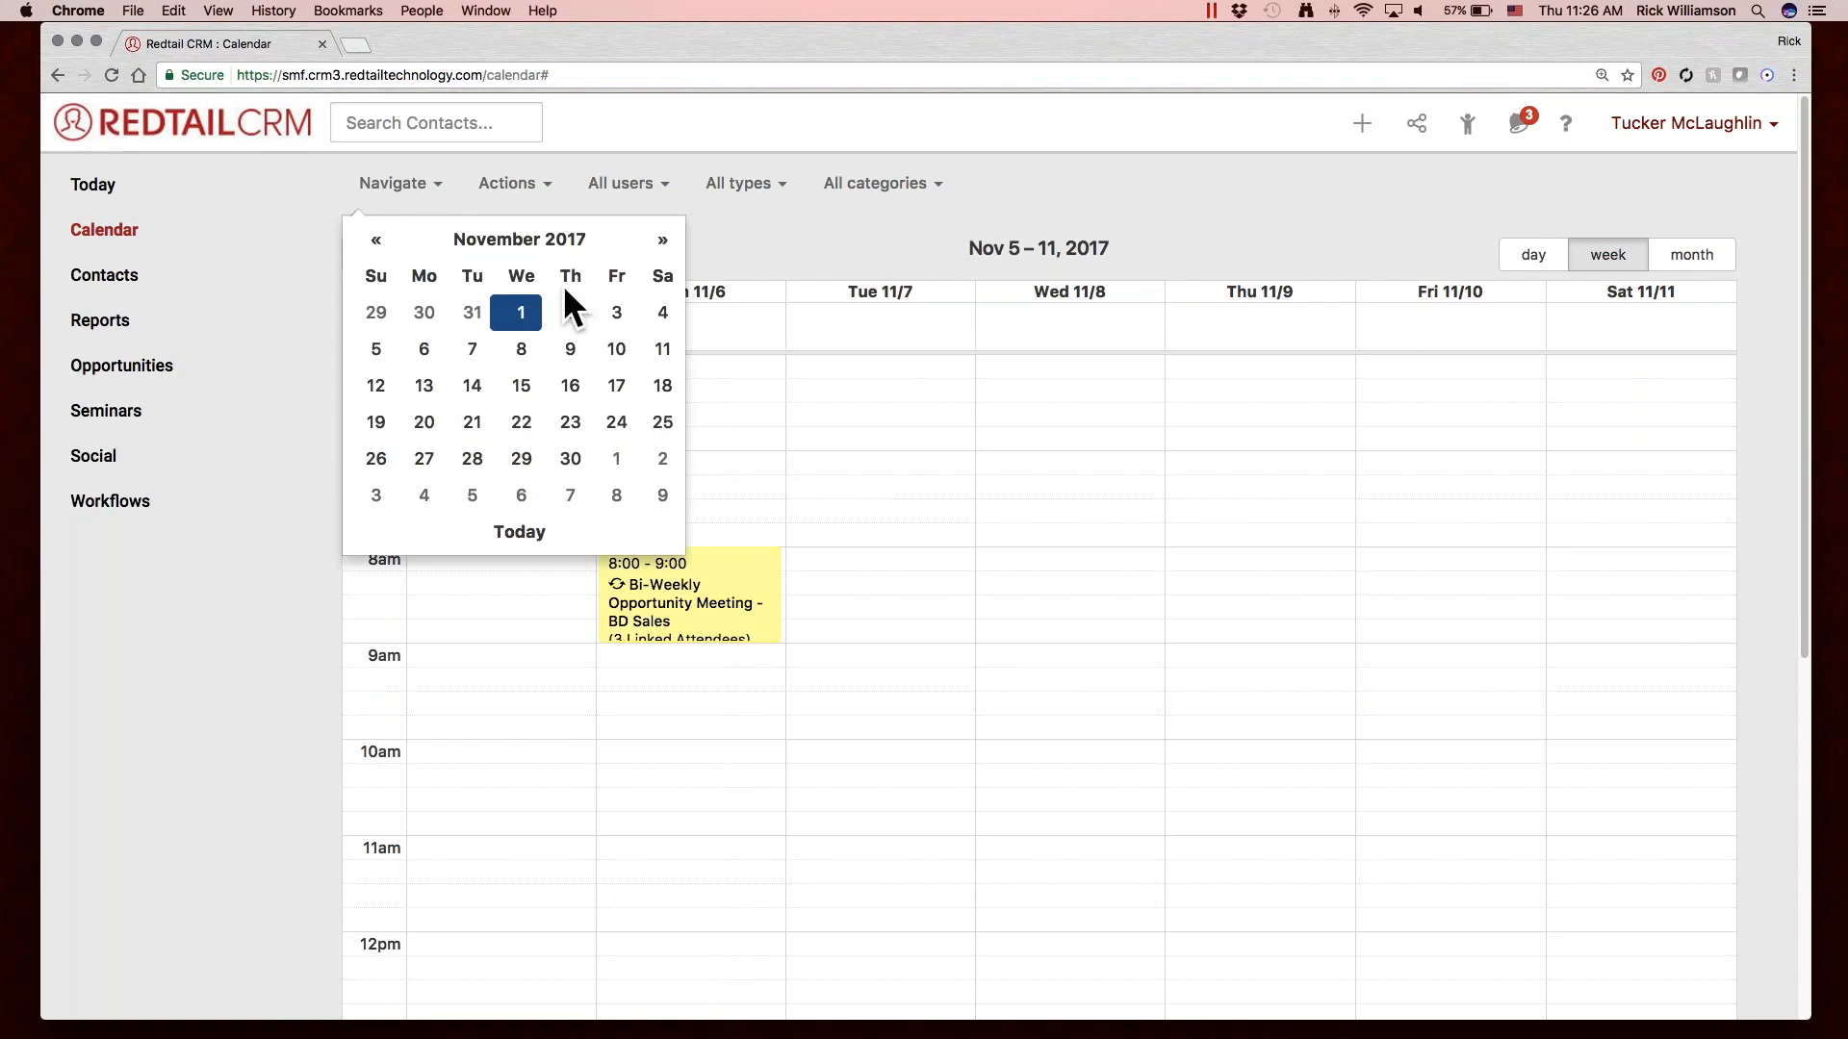
pyautogui.click(797, 390)
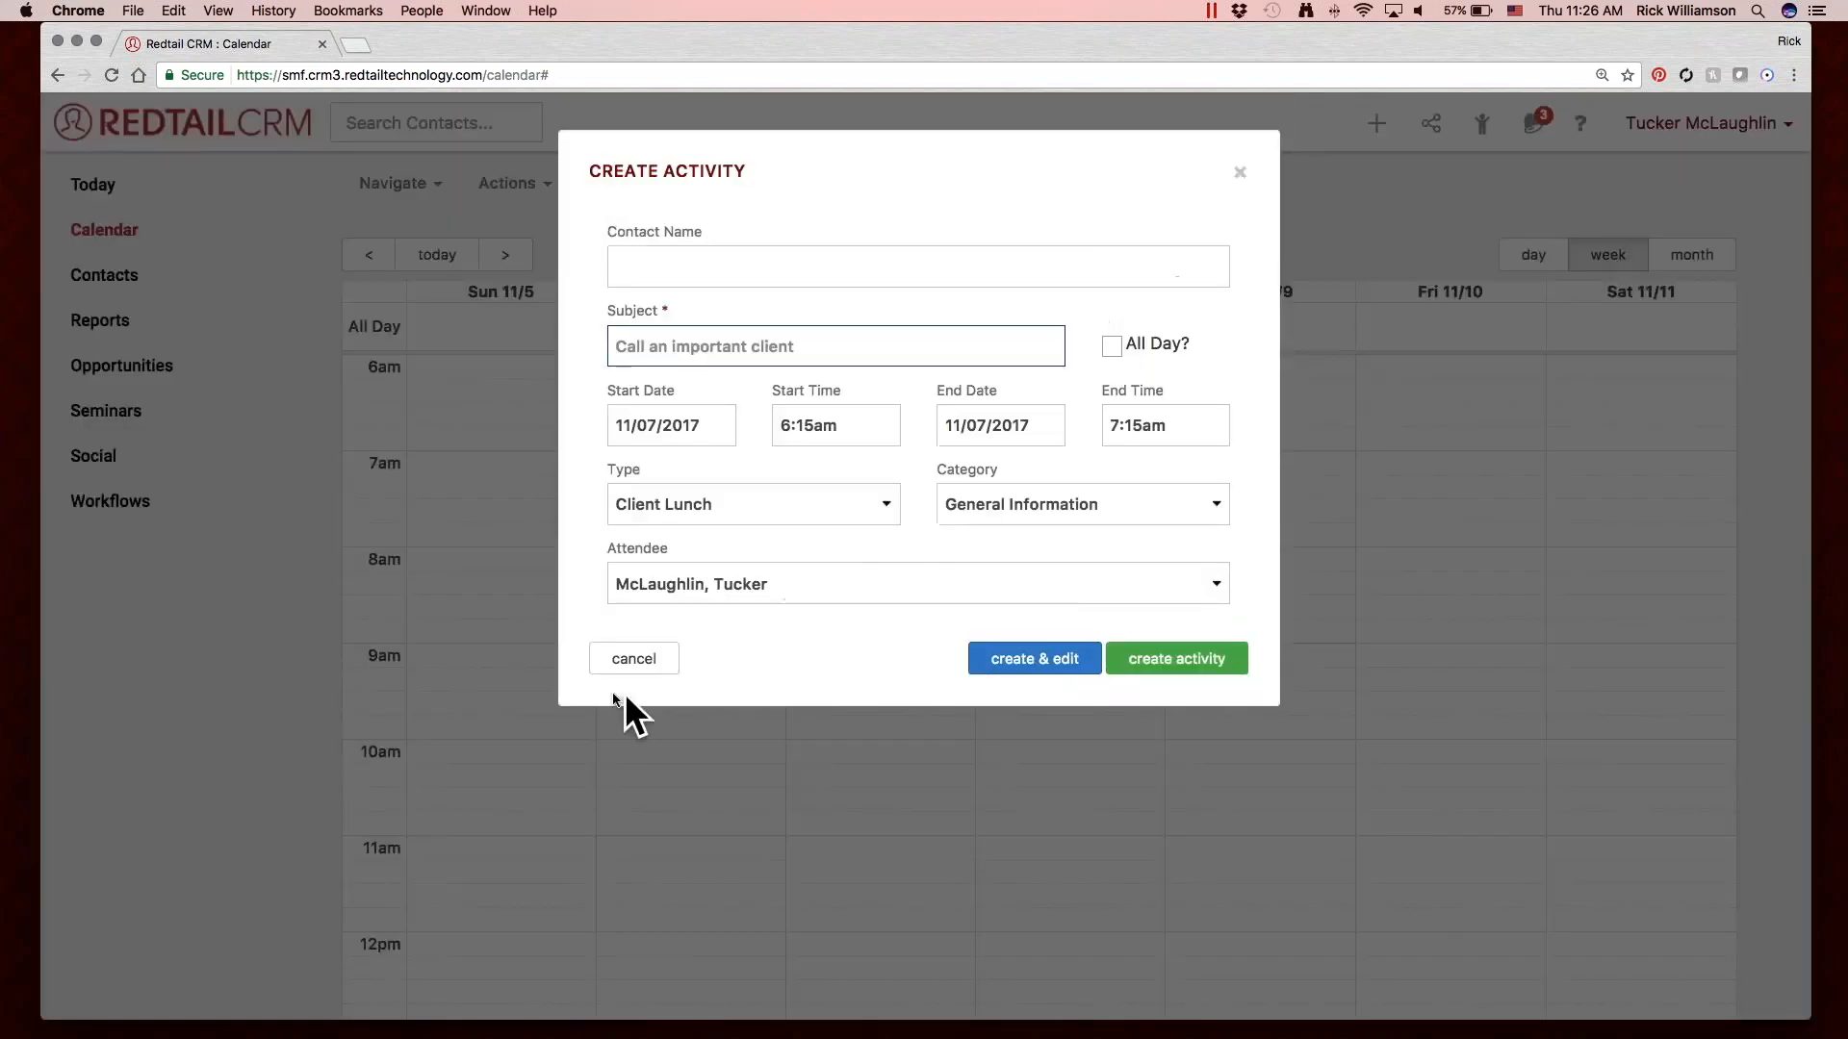
pyautogui.click(633, 659)
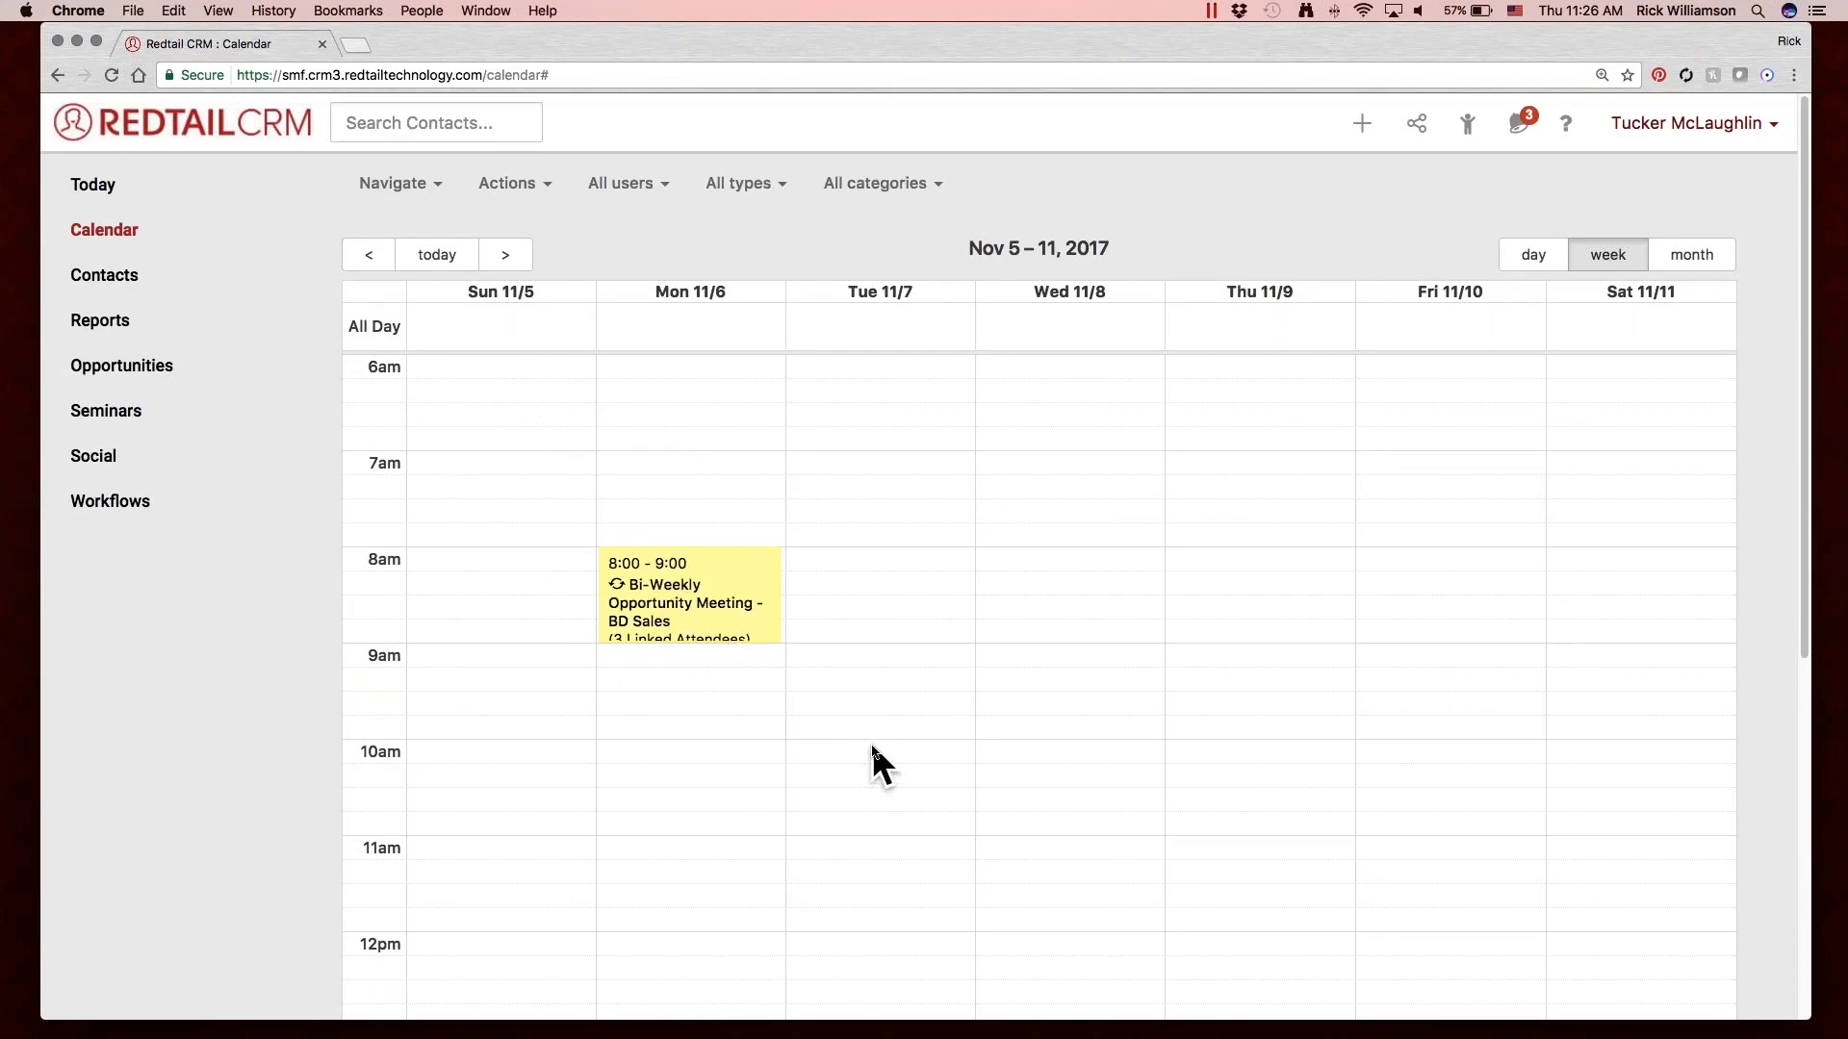
# Return the calendar to the week containing today.
pyautogui.click(411, 193)
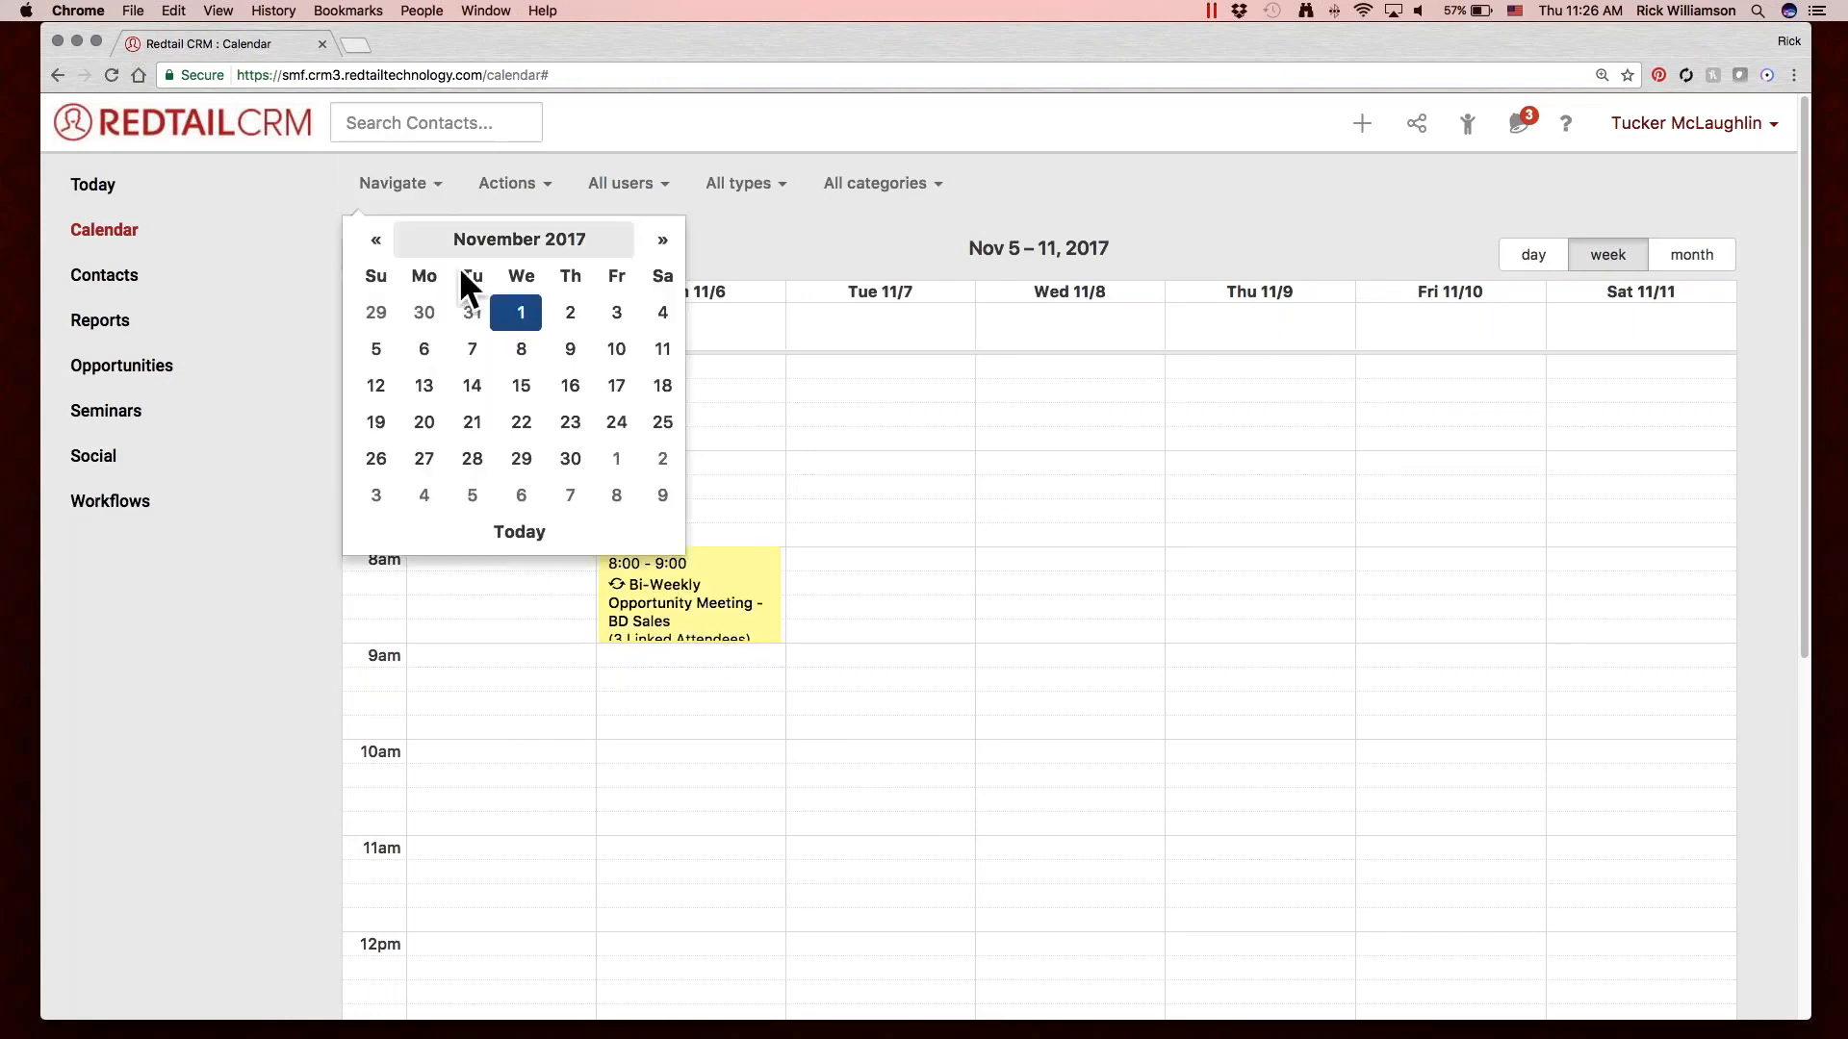
pyautogui.click(260, 575)
pyautogui.click(419, 252)
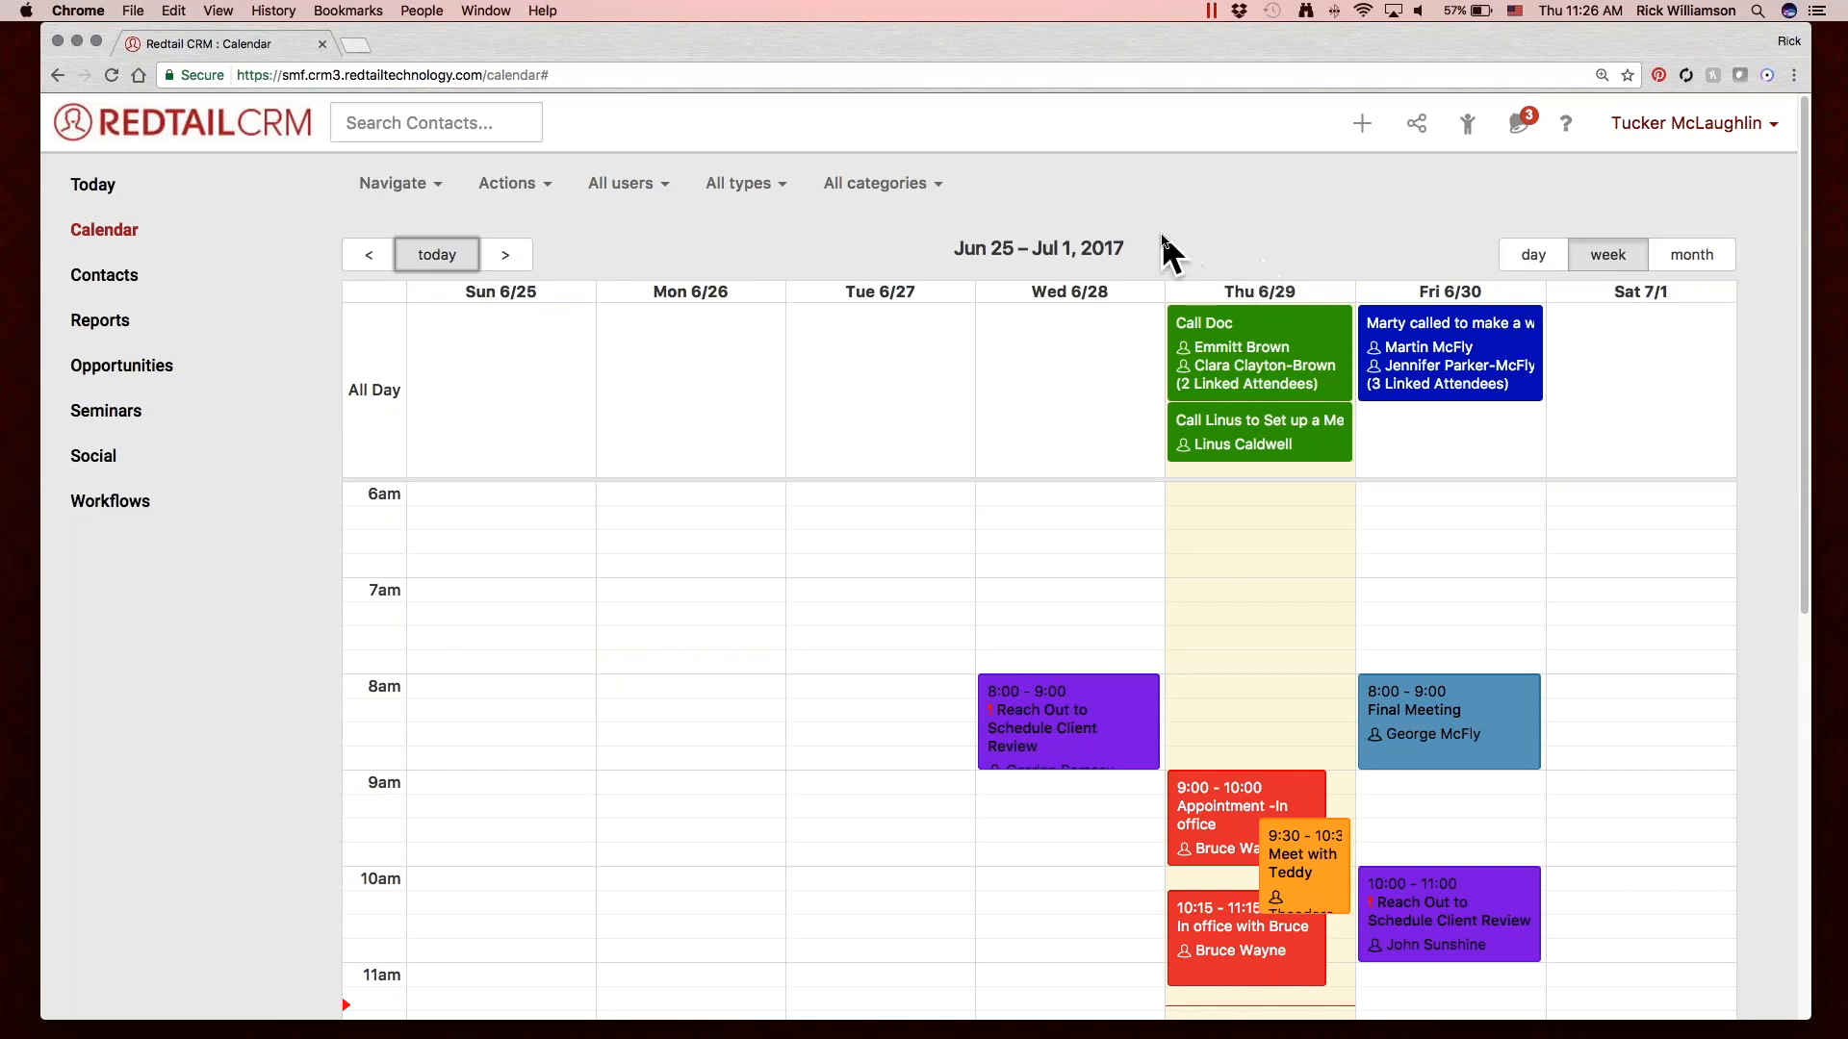
# Show the workflow tasks on the calendar.
pyautogui.click(530, 180)
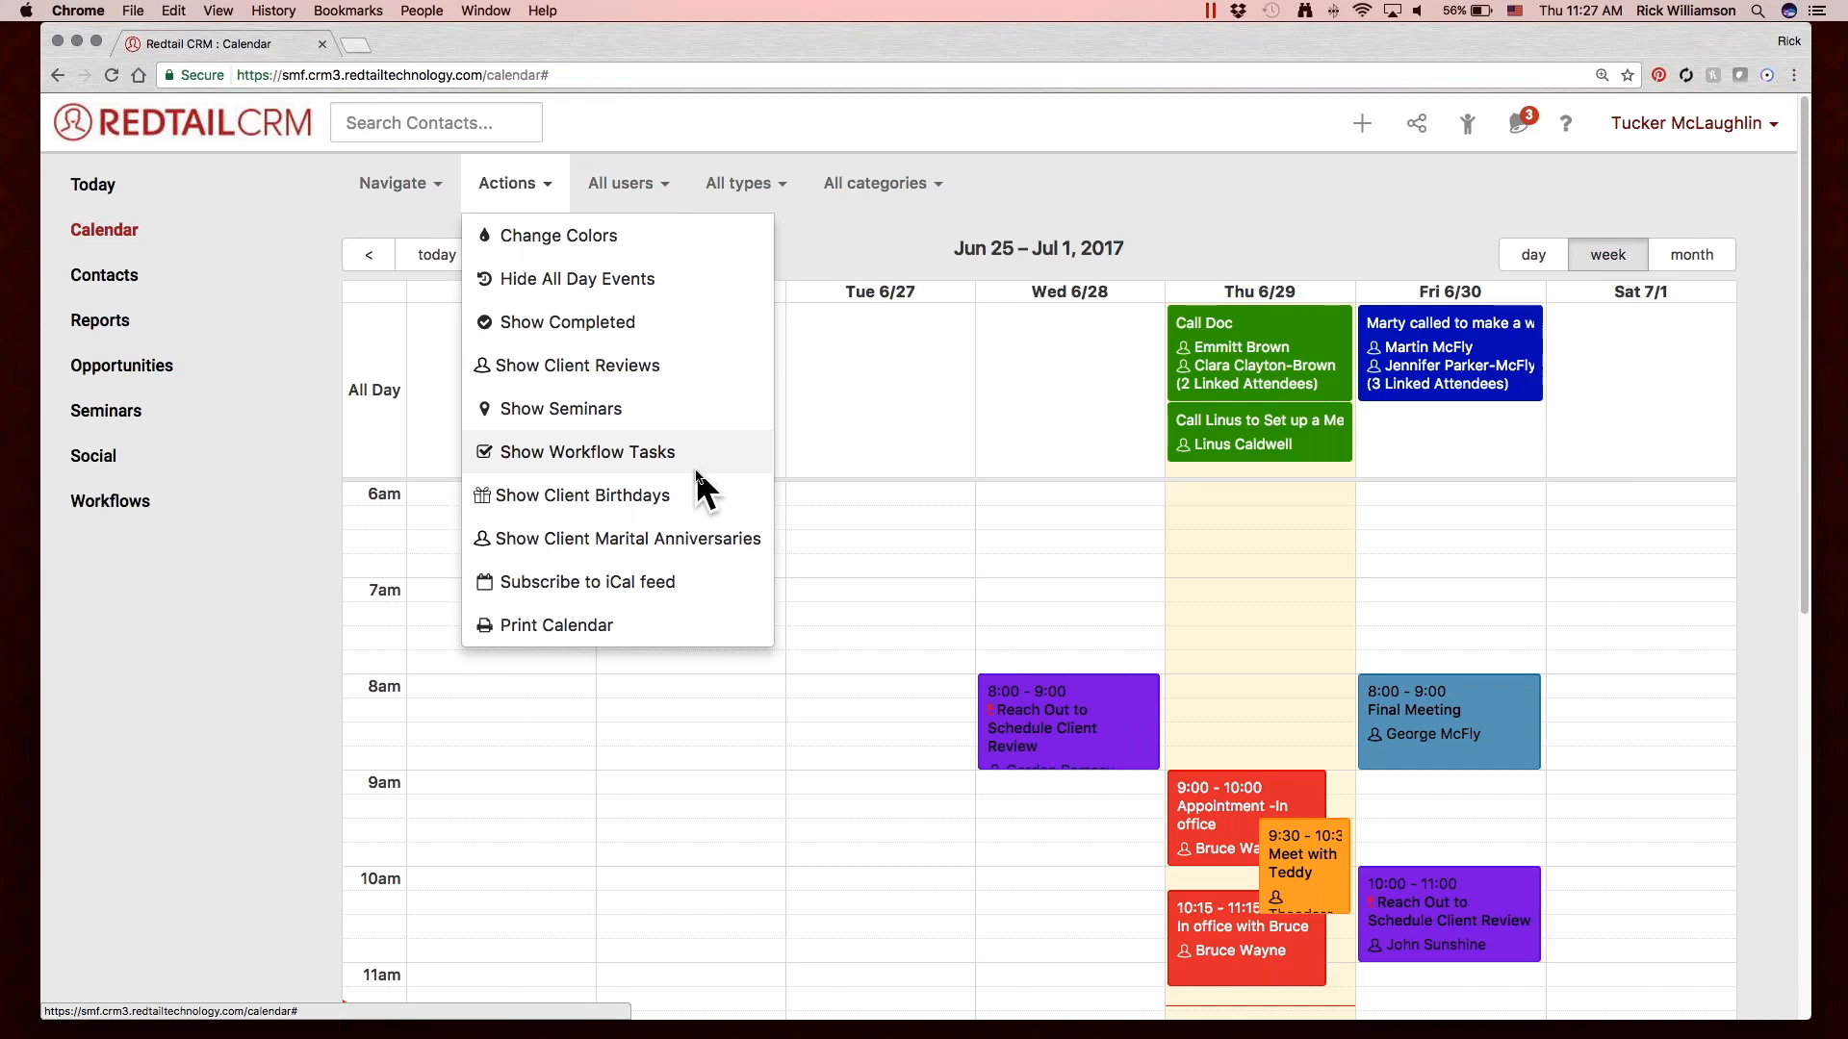
pyautogui.click(631, 448)
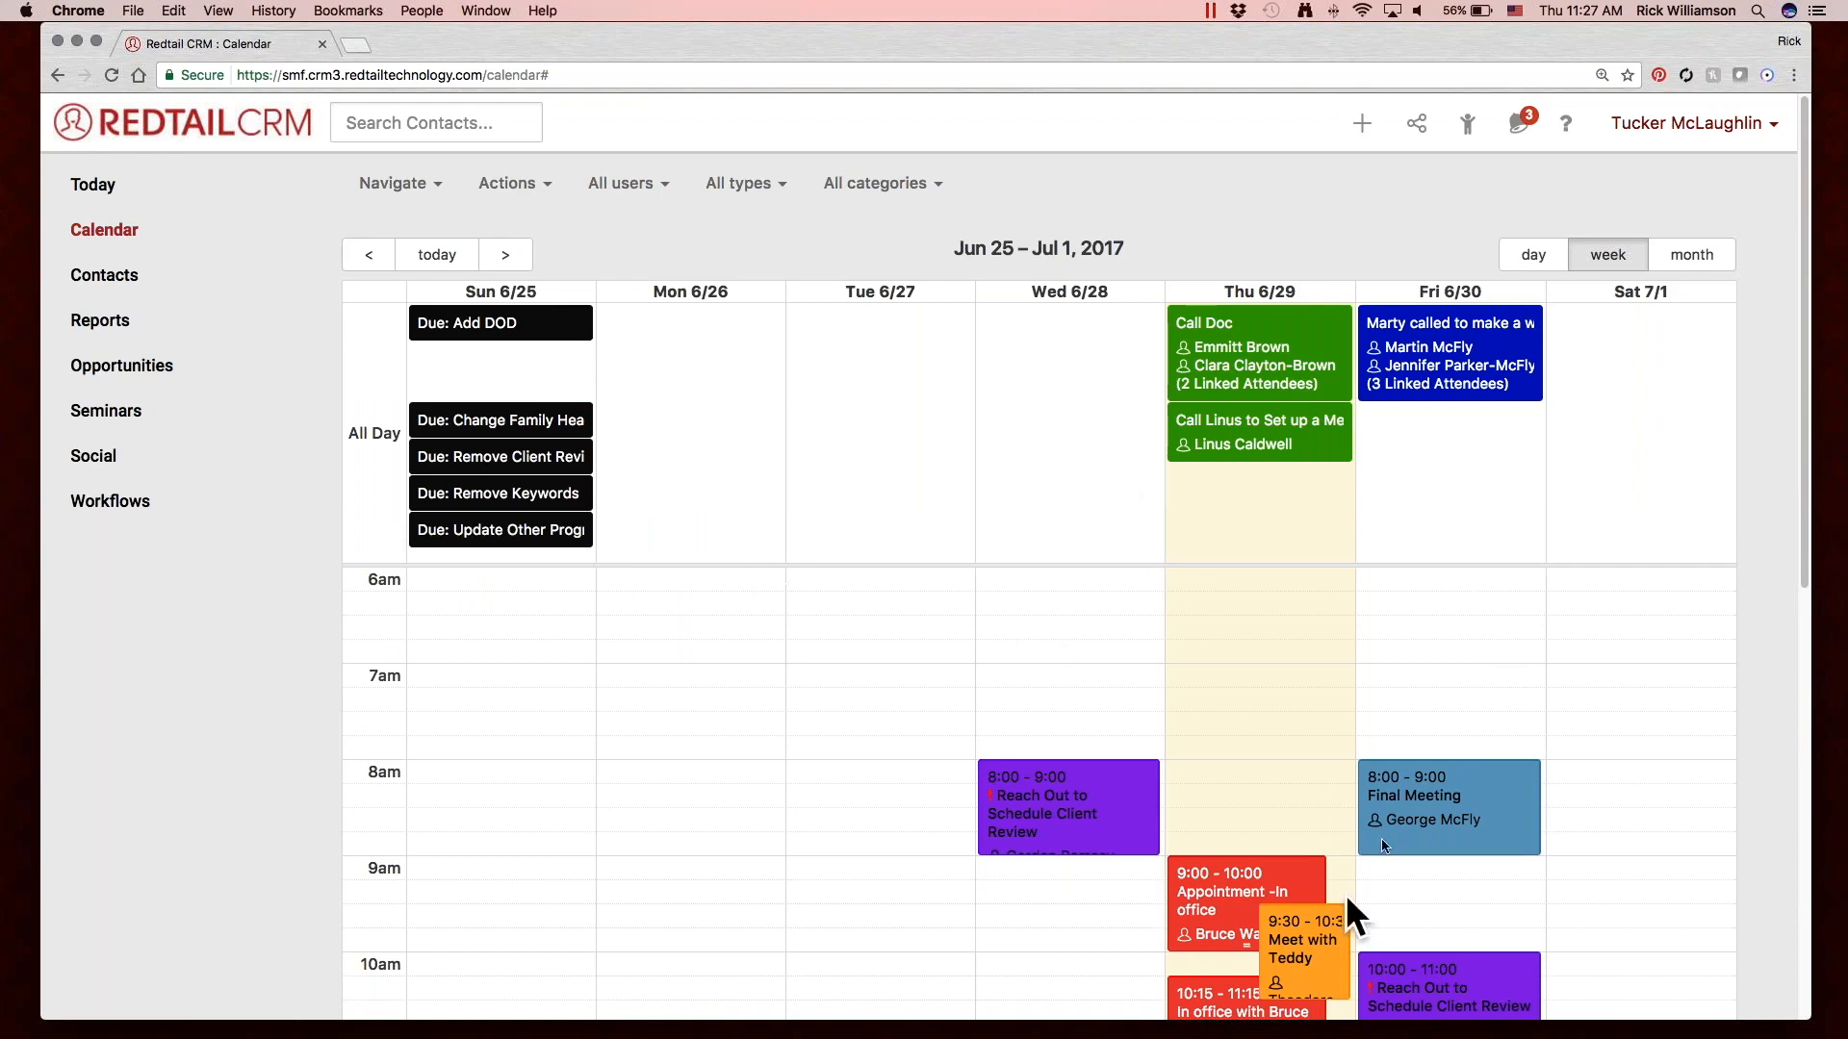
# Review the calendar color settings for the activity types and close them without changes.
pyautogui.click(522, 174)
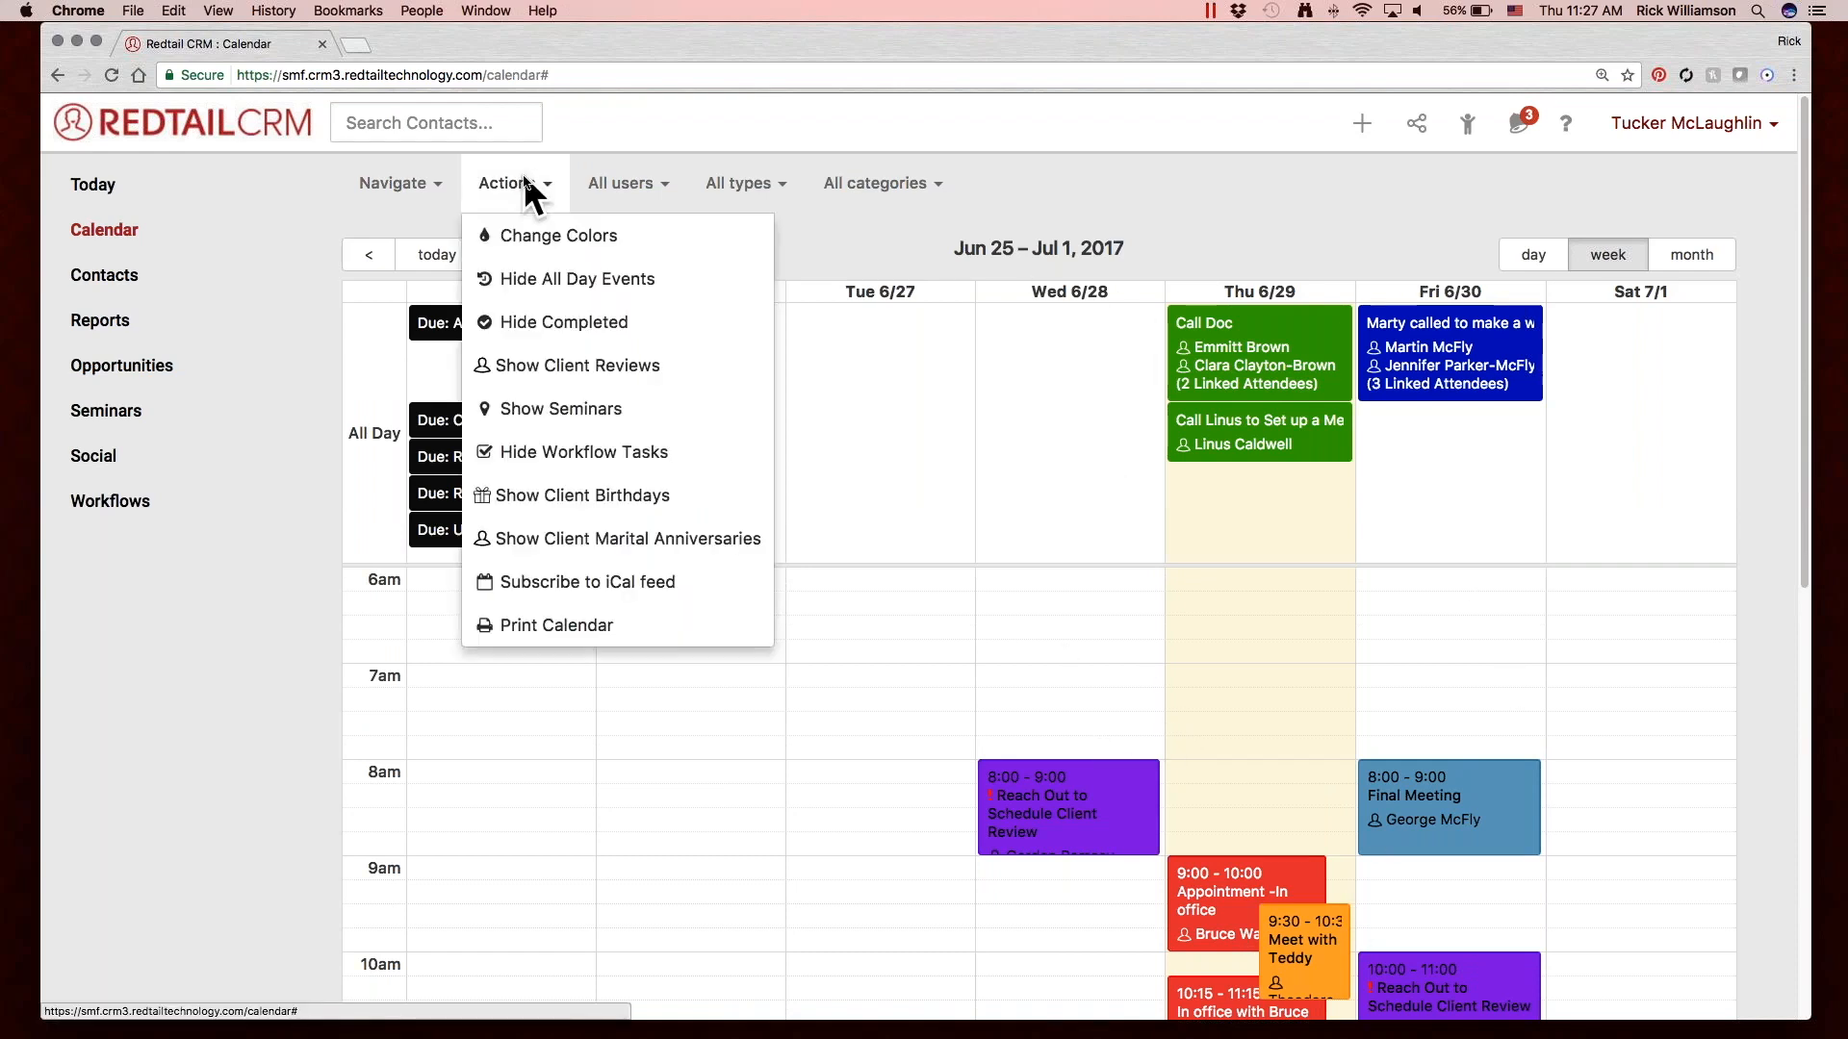
pyautogui.click(591, 233)
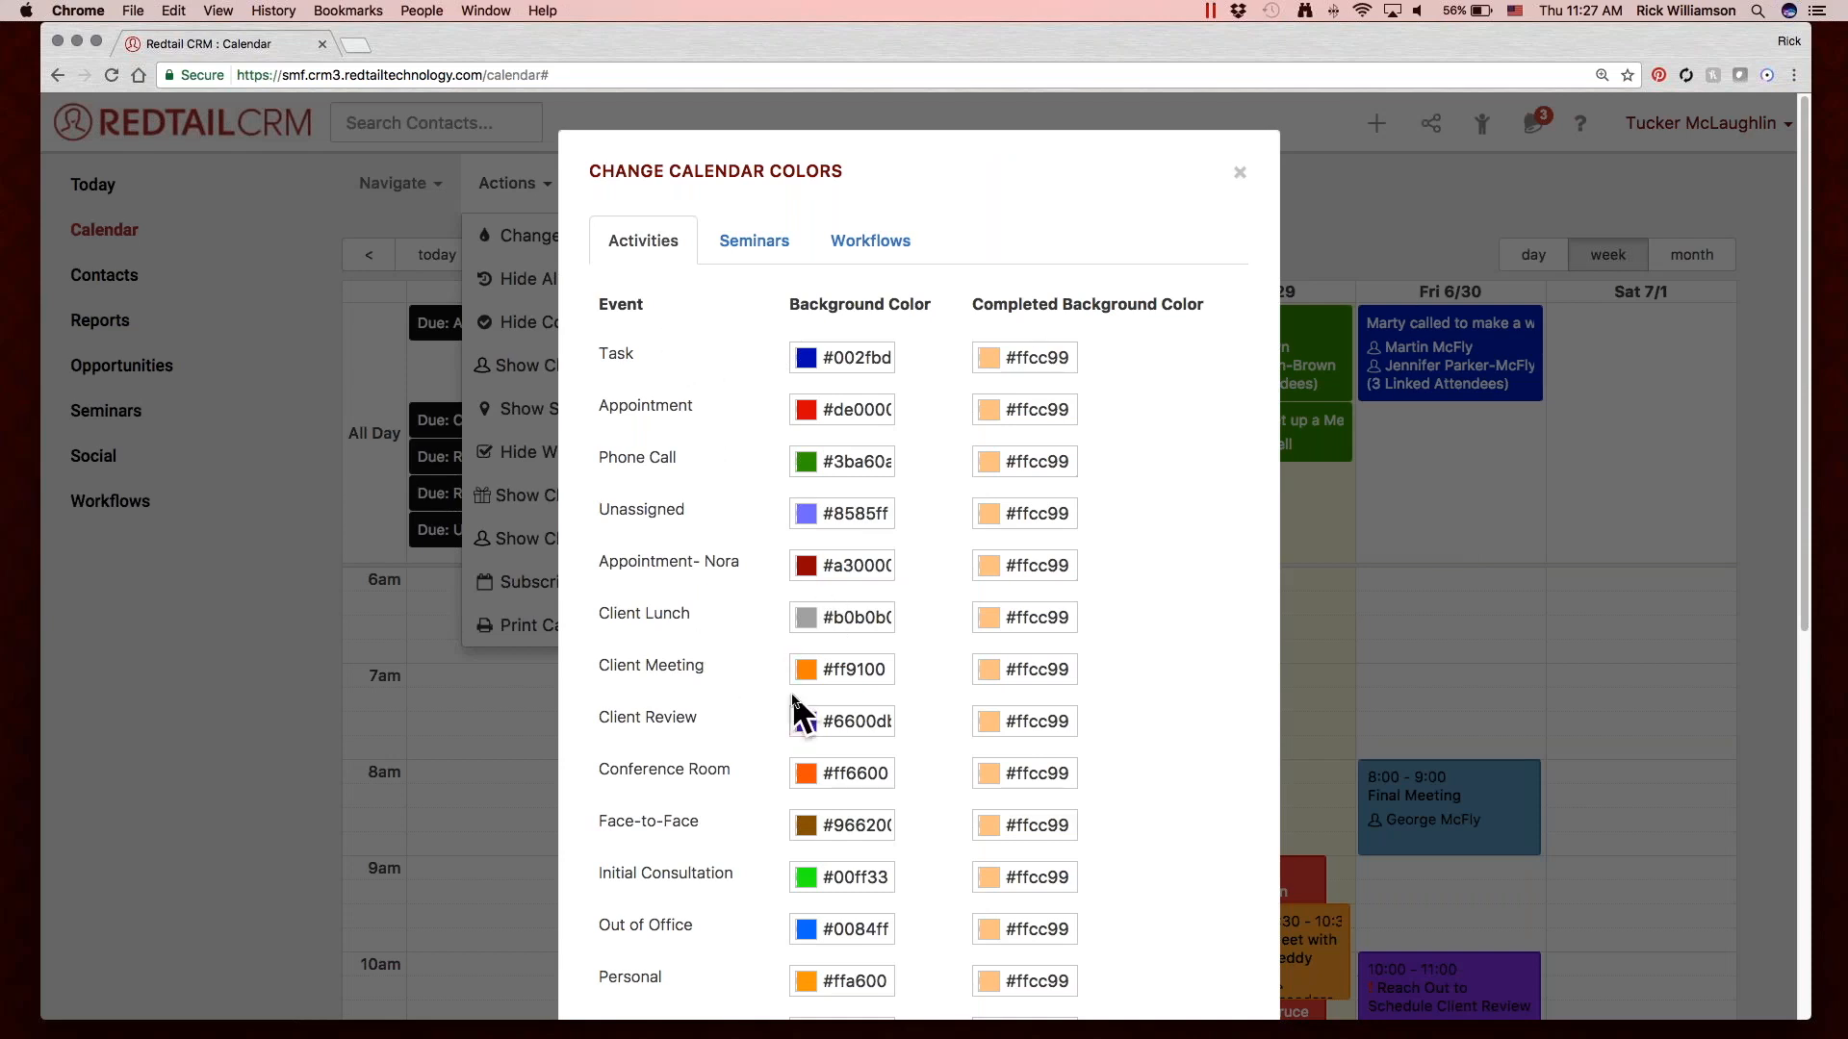
pyautogui.scroll(-5, 792, 695)
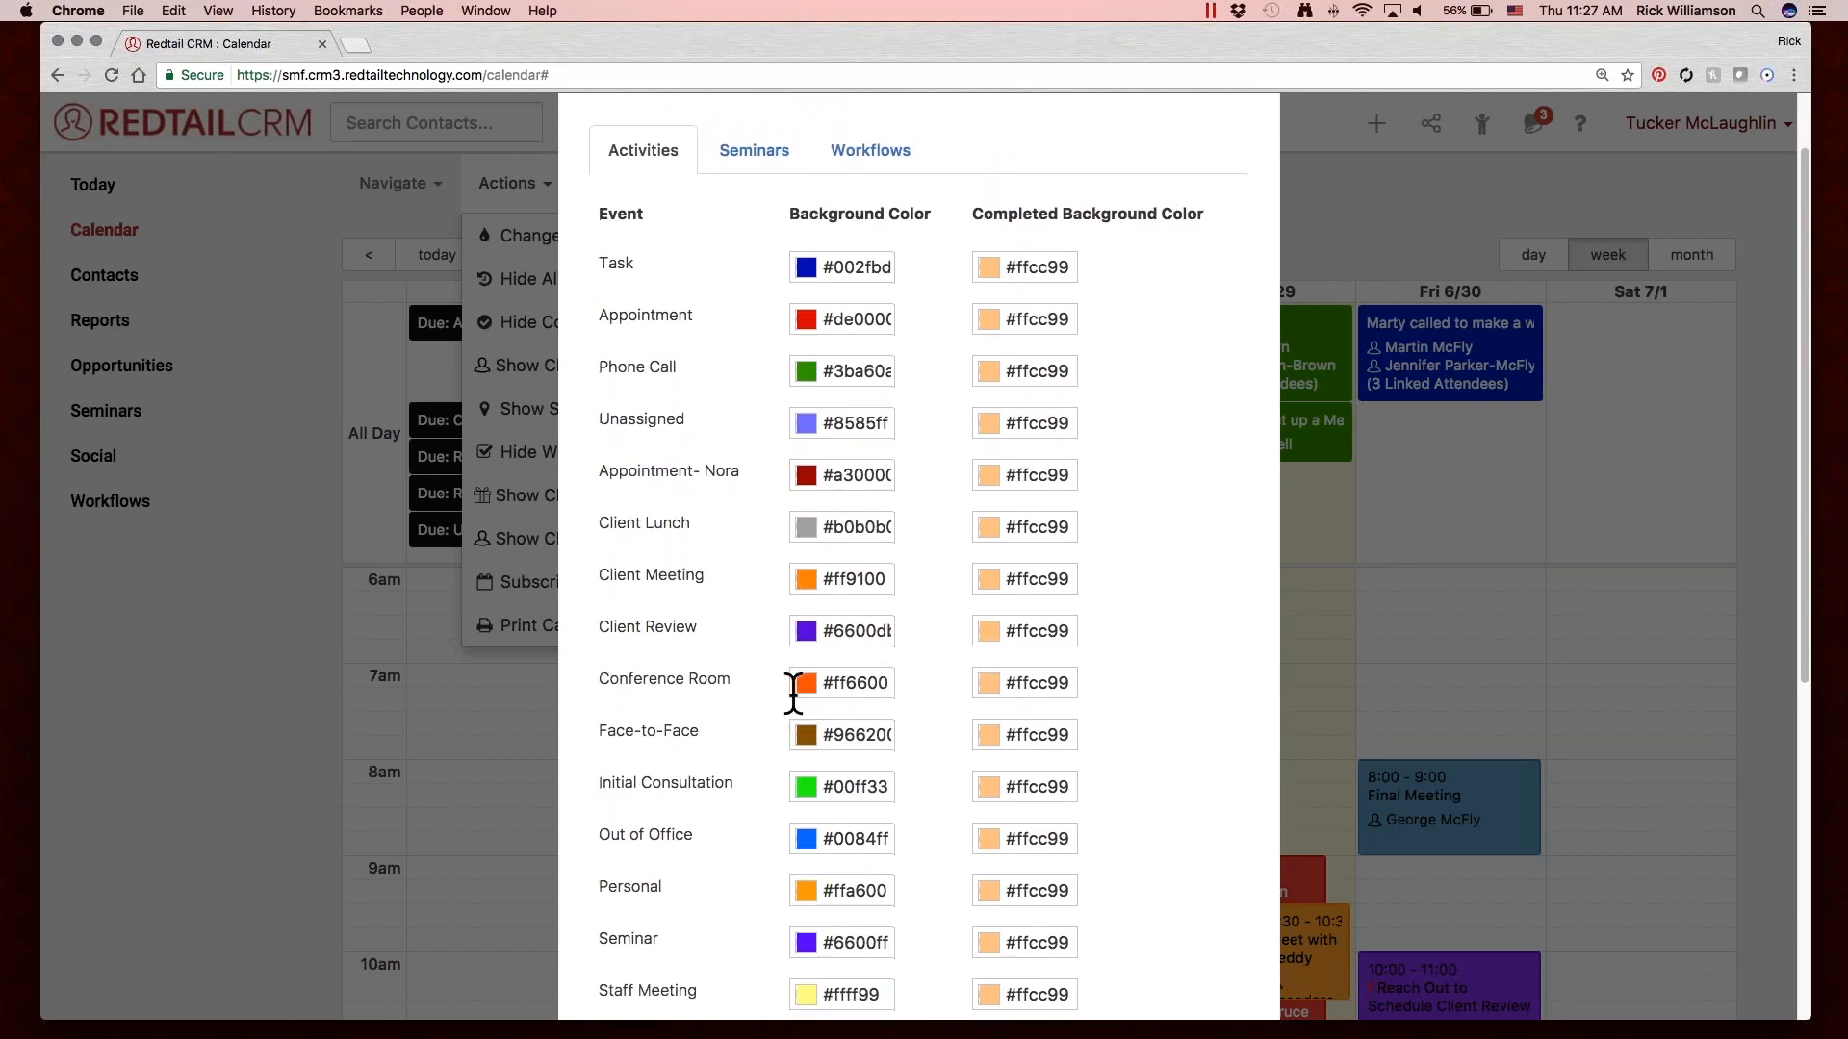
pyautogui.scroll(-3, 794, 693)
pyautogui.scroll(9, 796, 693)
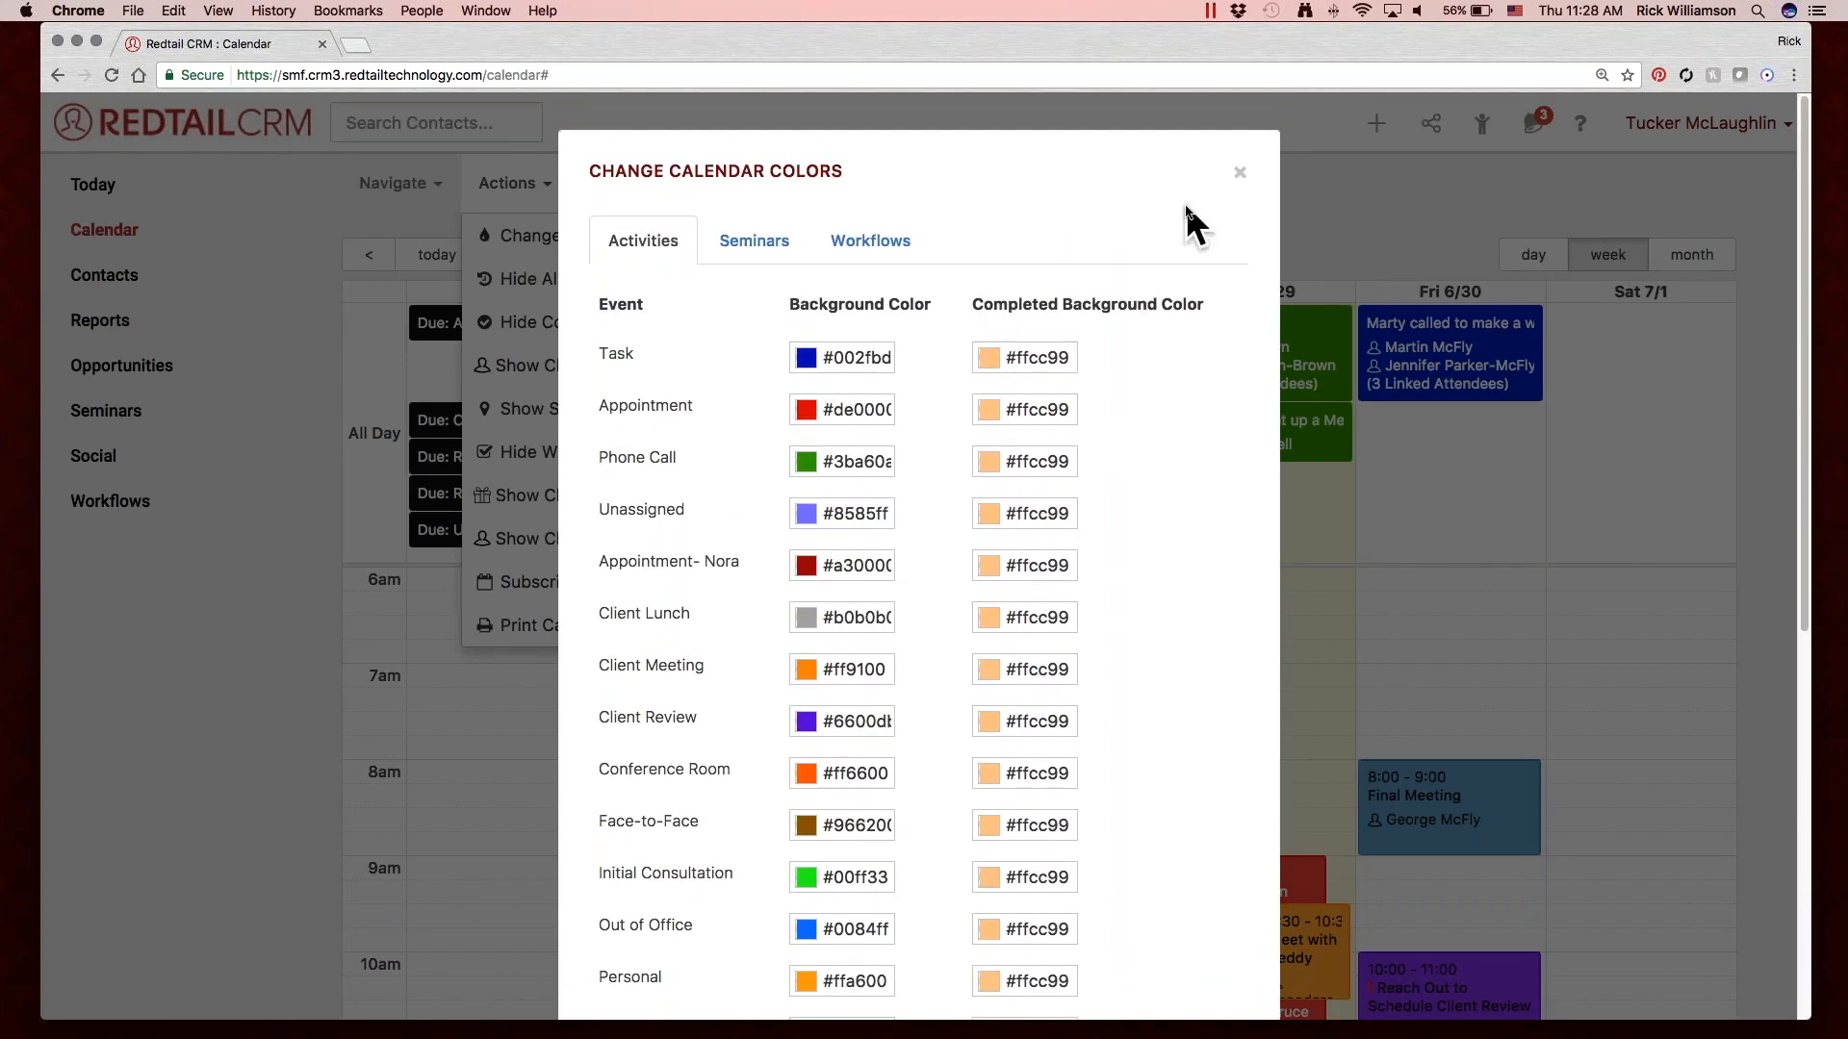
pyautogui.click(1240, 167)
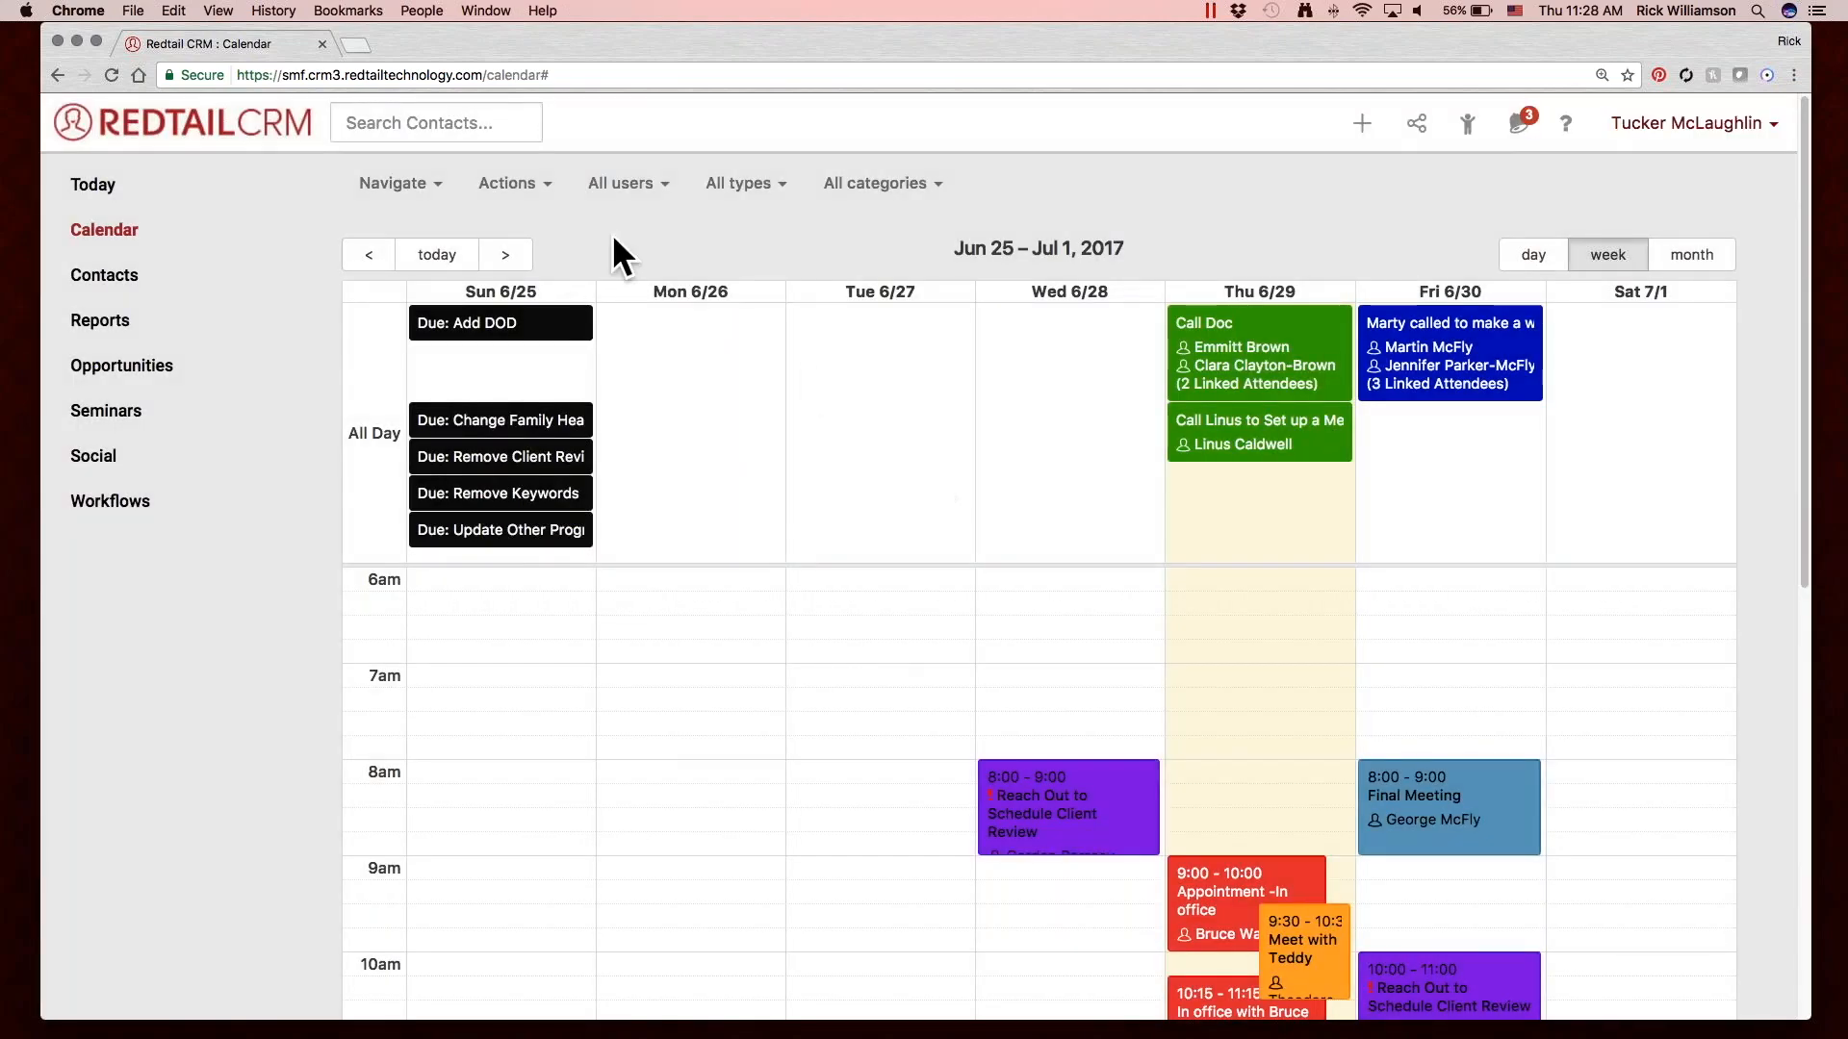
# Hide the workflow tasks and the completed activities on the calendar.
pyautogui.click(535, 198)
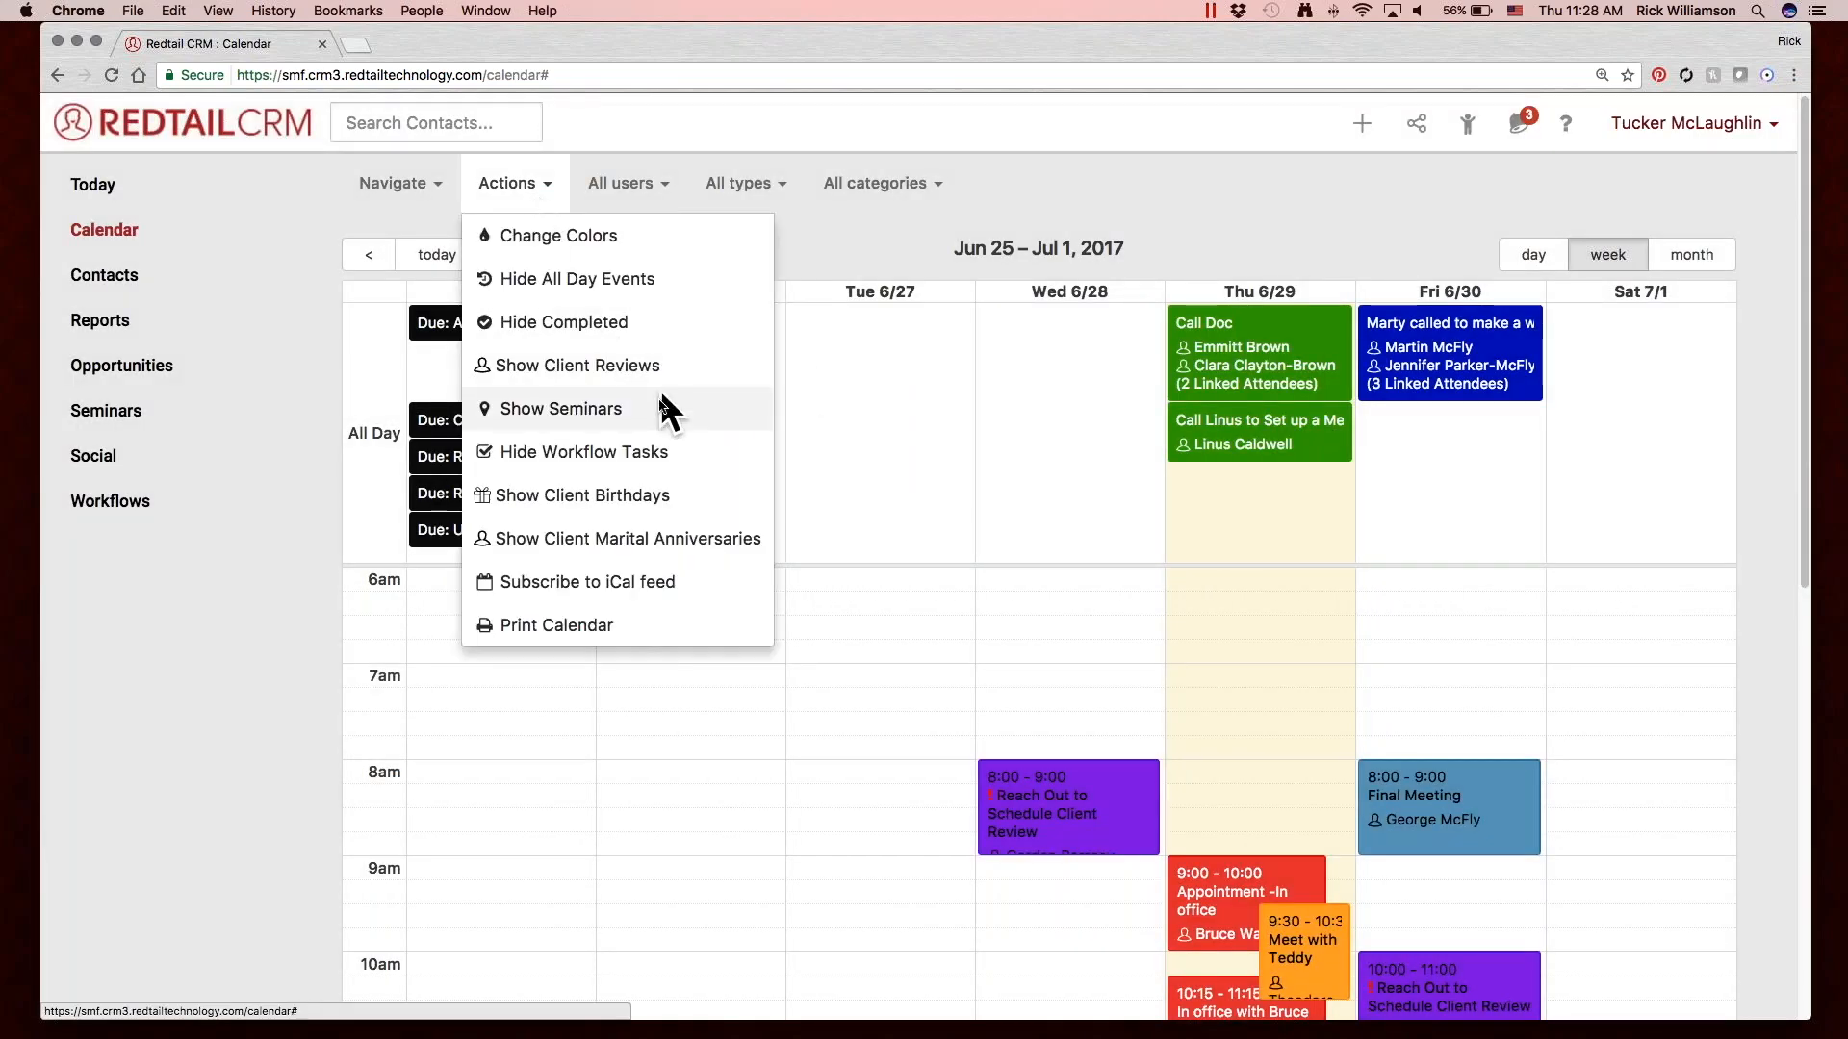
pyautogui.click(668, 454)
pyautogui.click(498, 179)
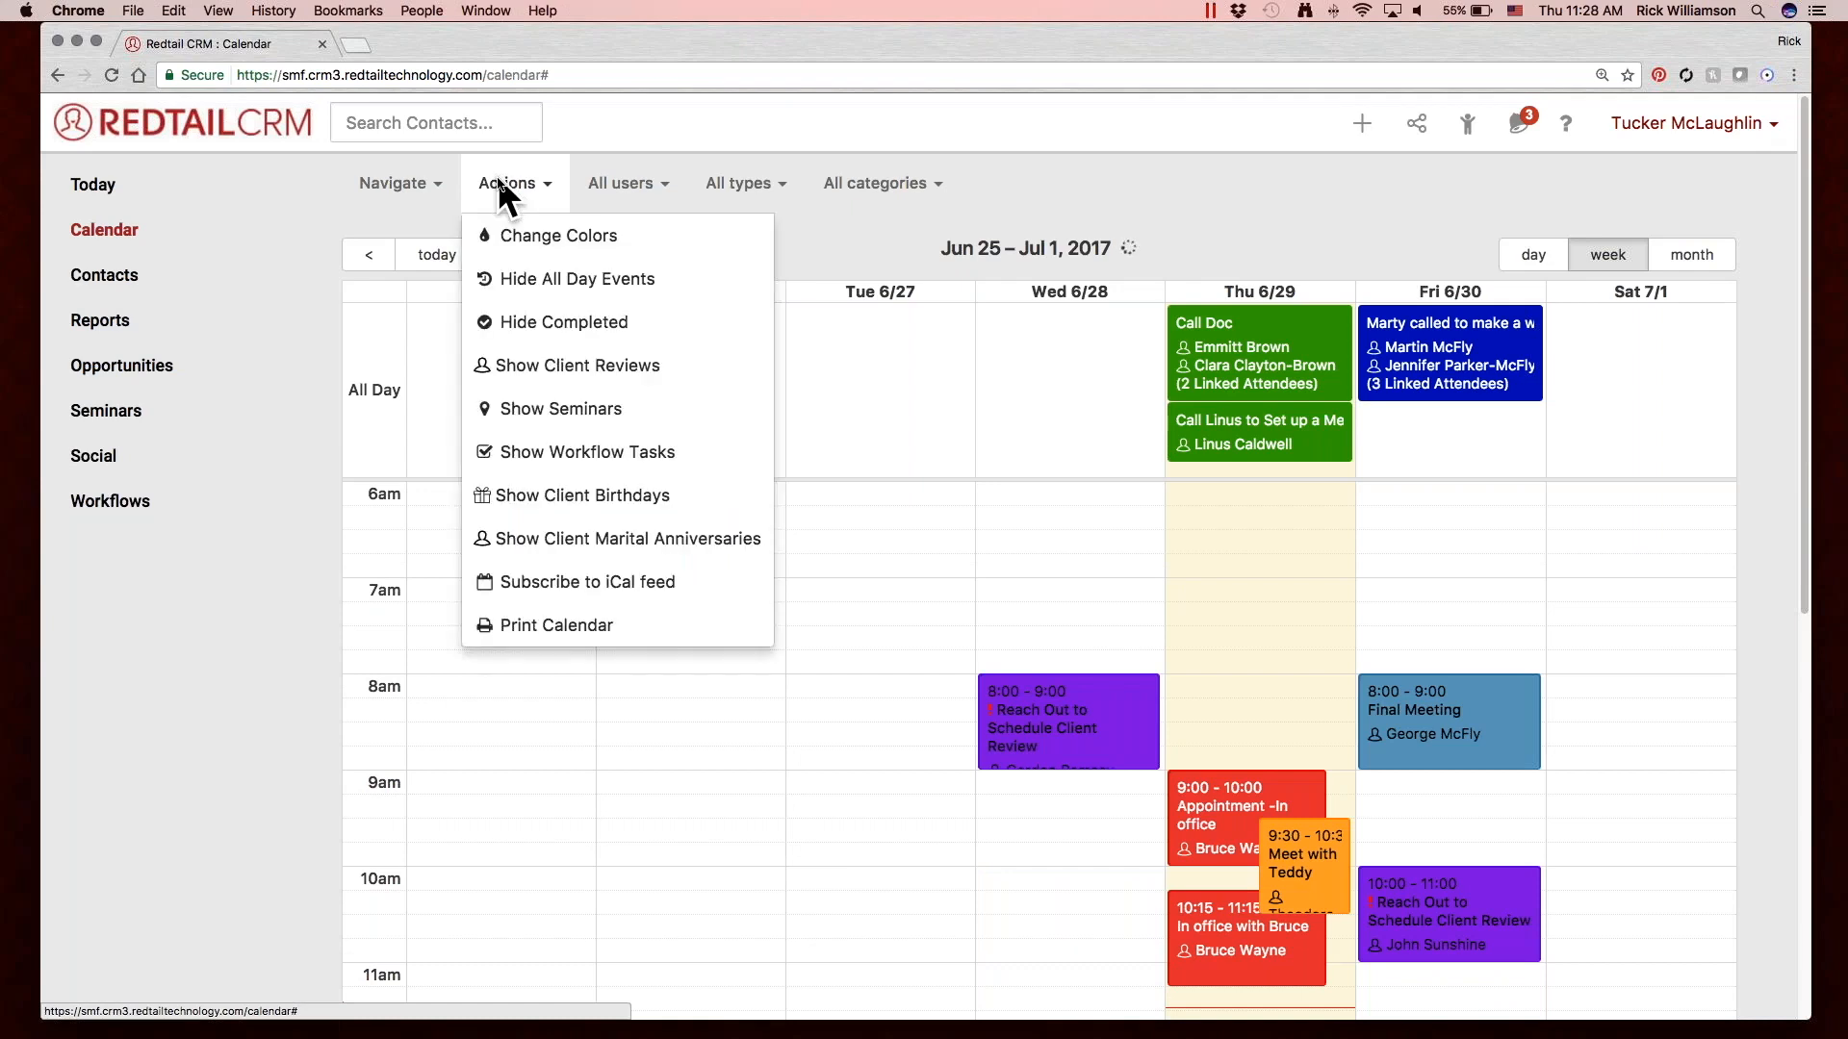
pyautogui.click(621, 322)
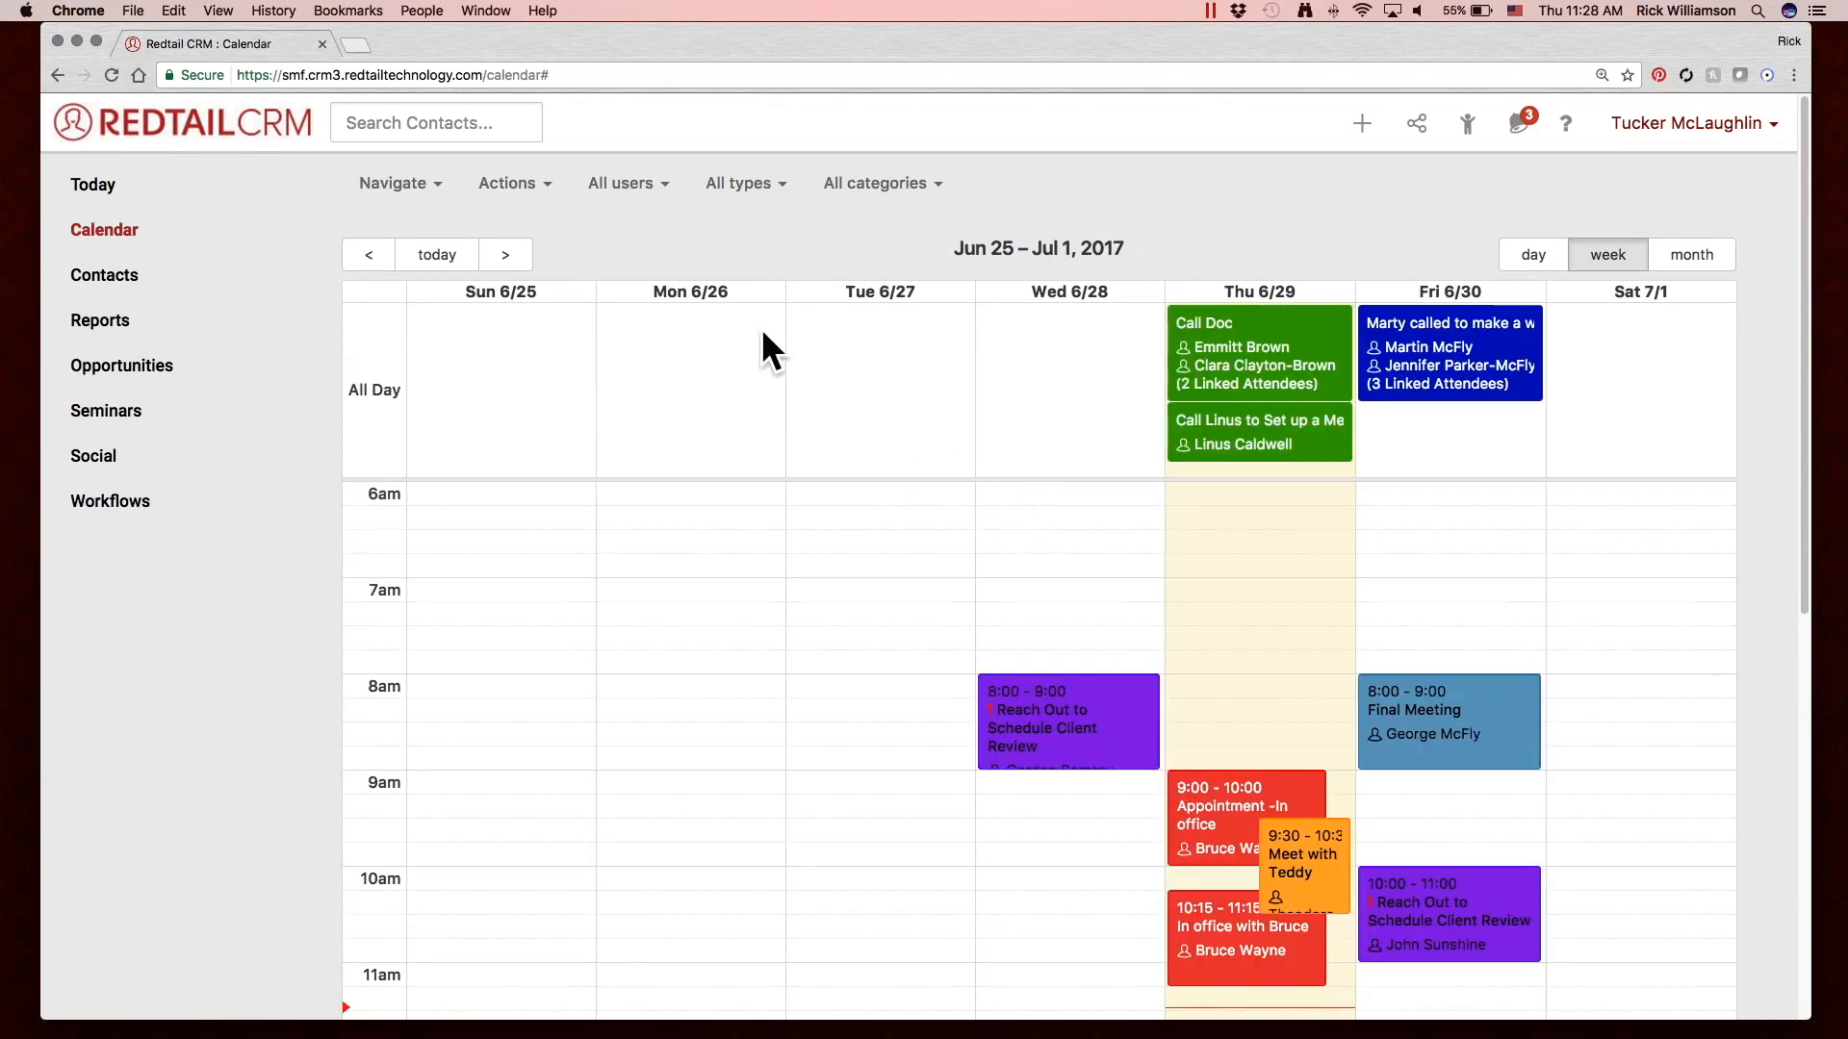
pyautogui.click(540, 180)
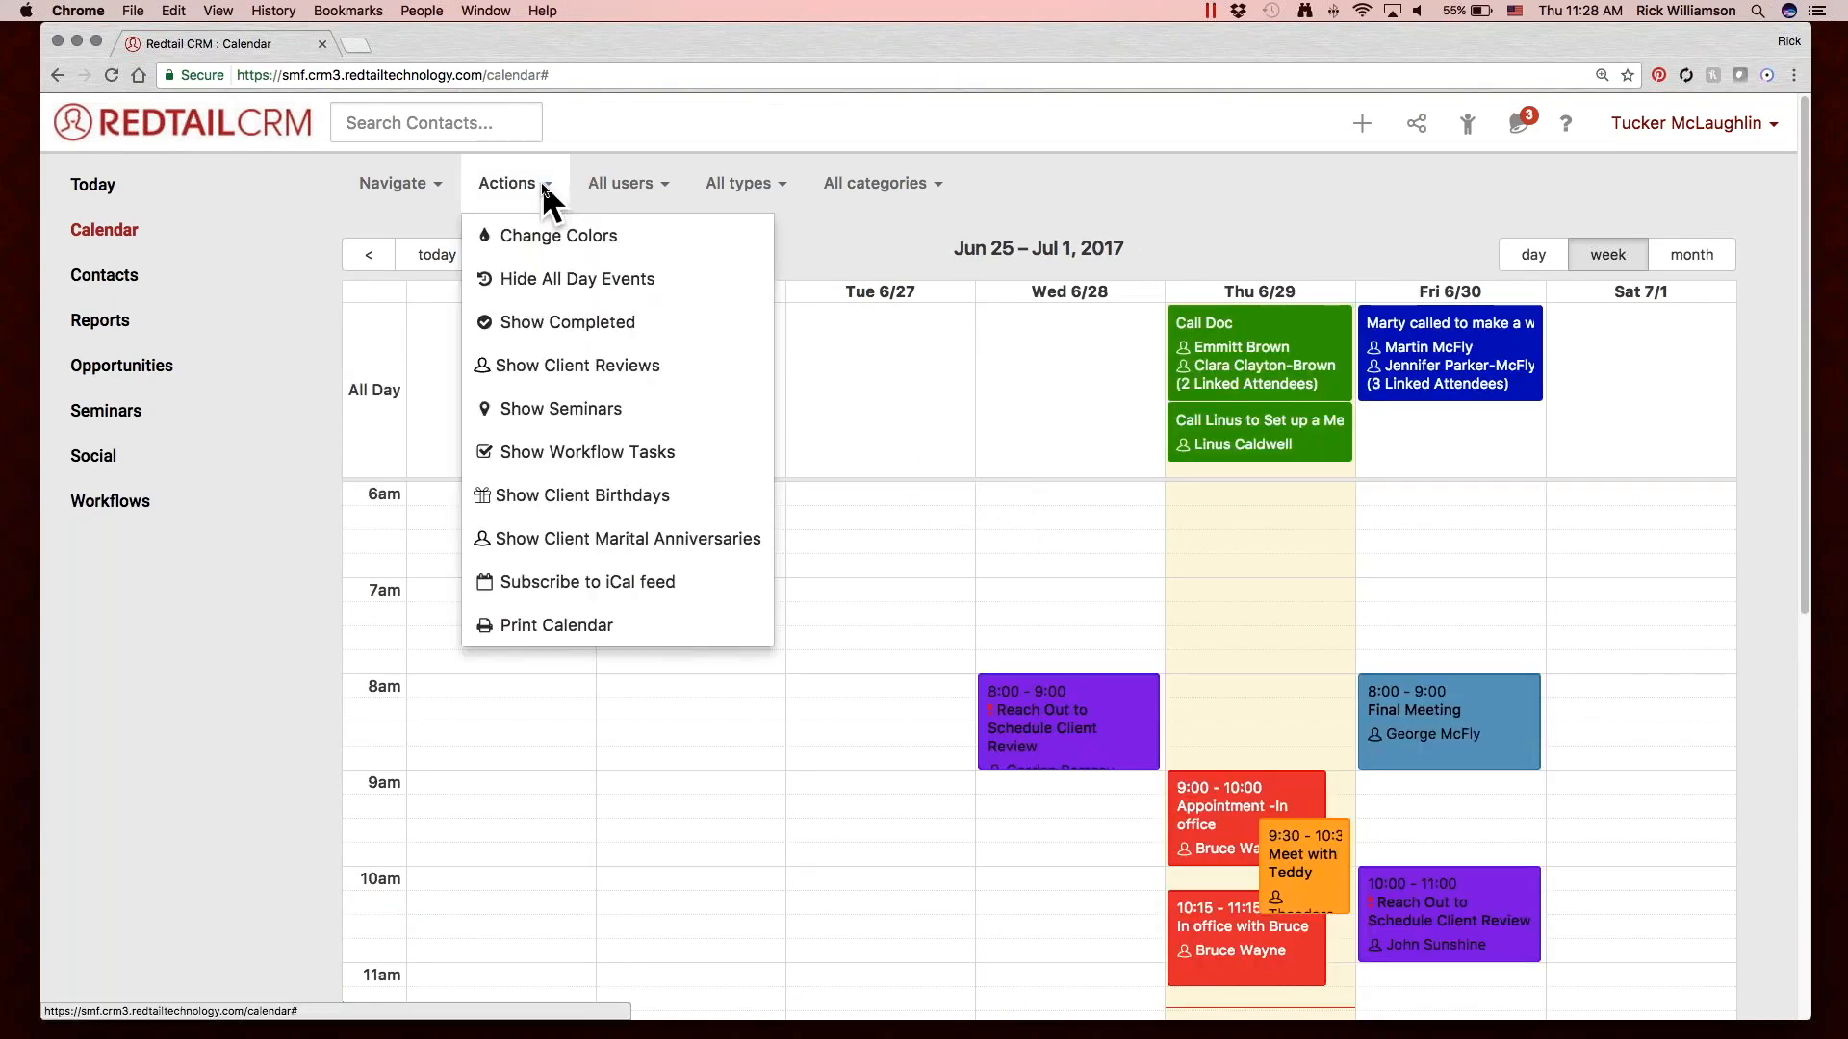
# Show the completed activities on the calendar and look through them in the current week.
pyautogui.click(610, 320)
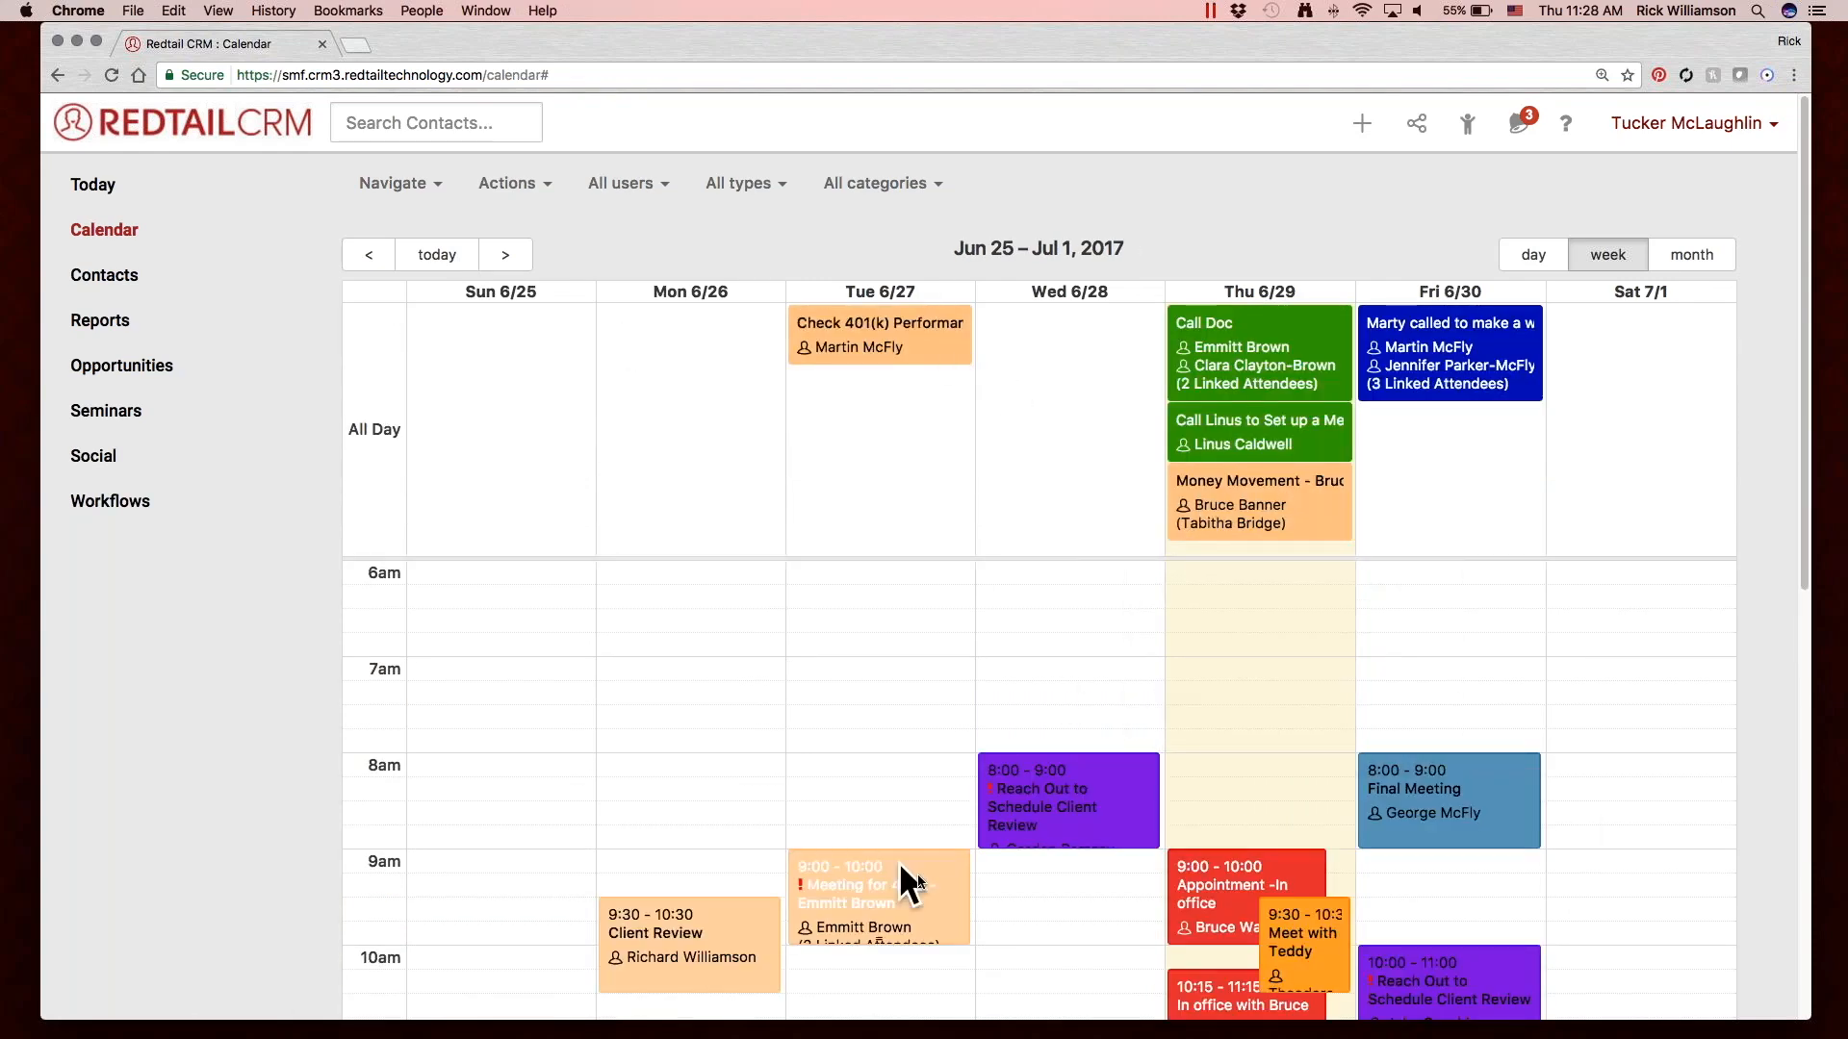
pyautogui.click(851, 921)
pyautogui.scroll(-5, 770, 770)
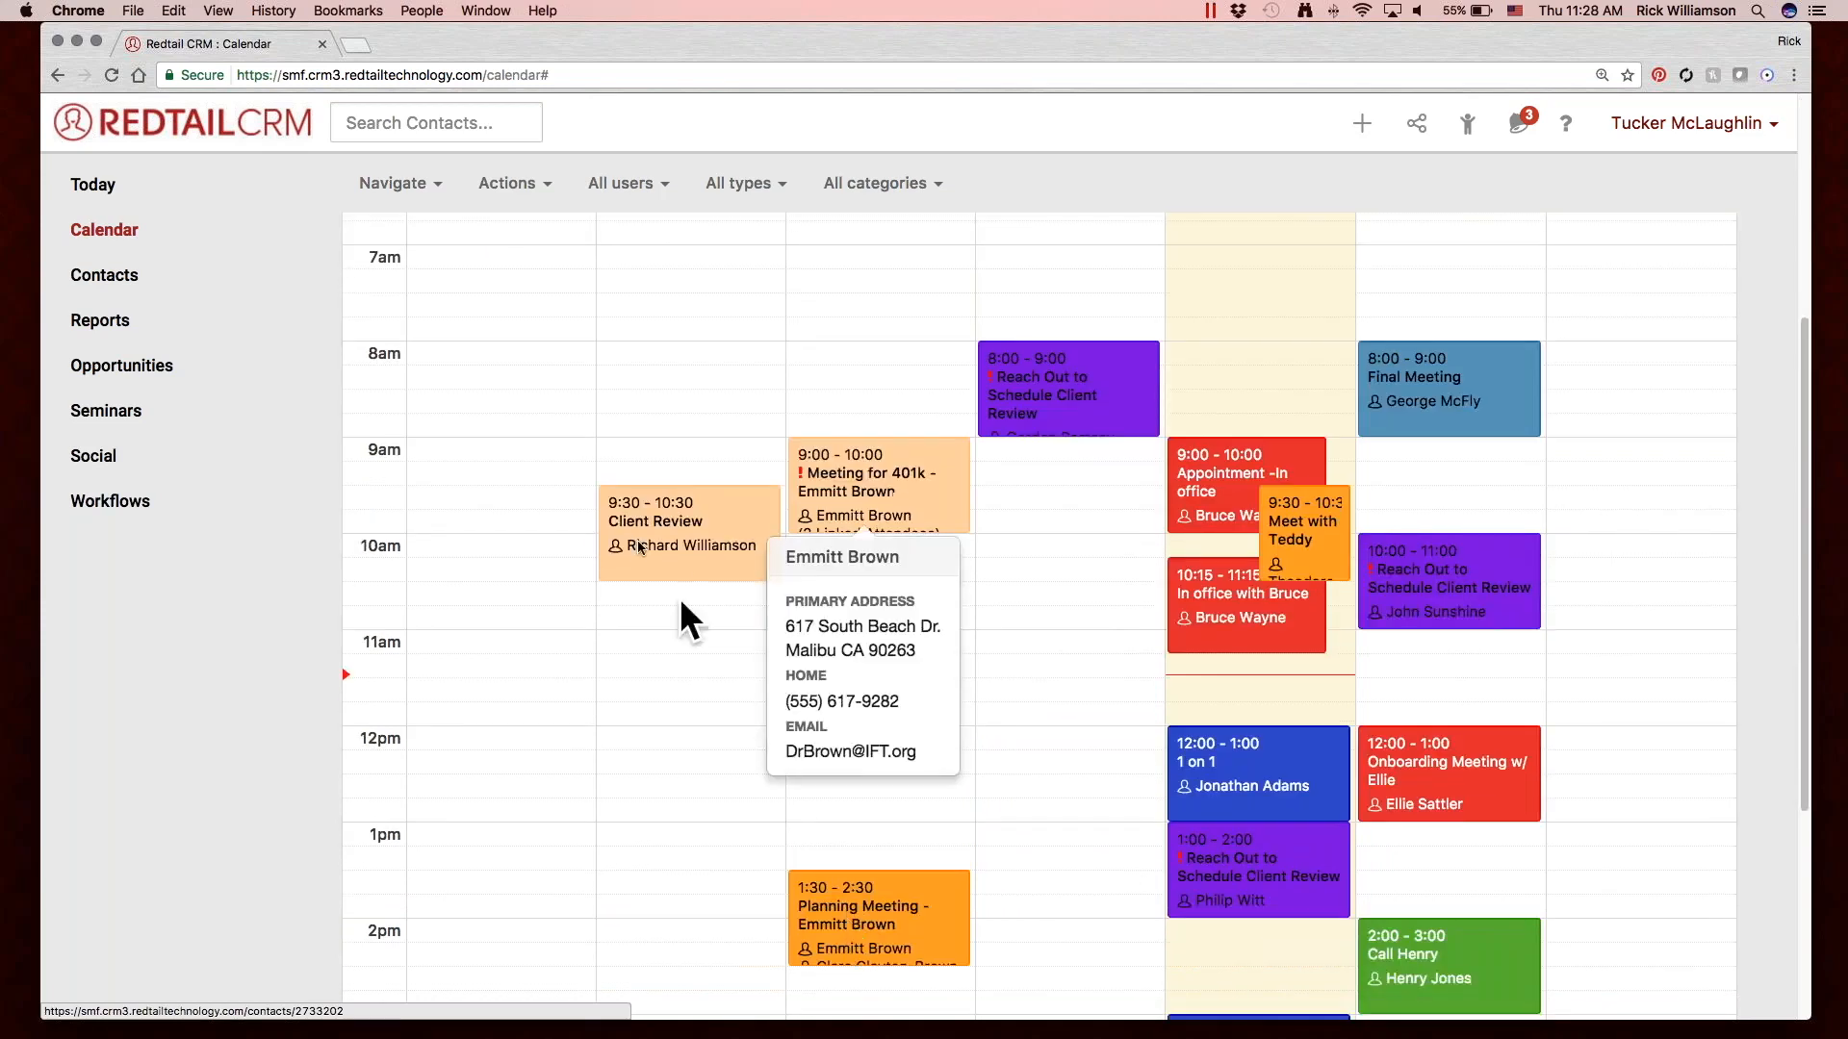
pyautogui.scroll(5, 920, 695)
# Review the calendar's action options and its user, activity type and category filters.
pyautogui.click(543, 169)
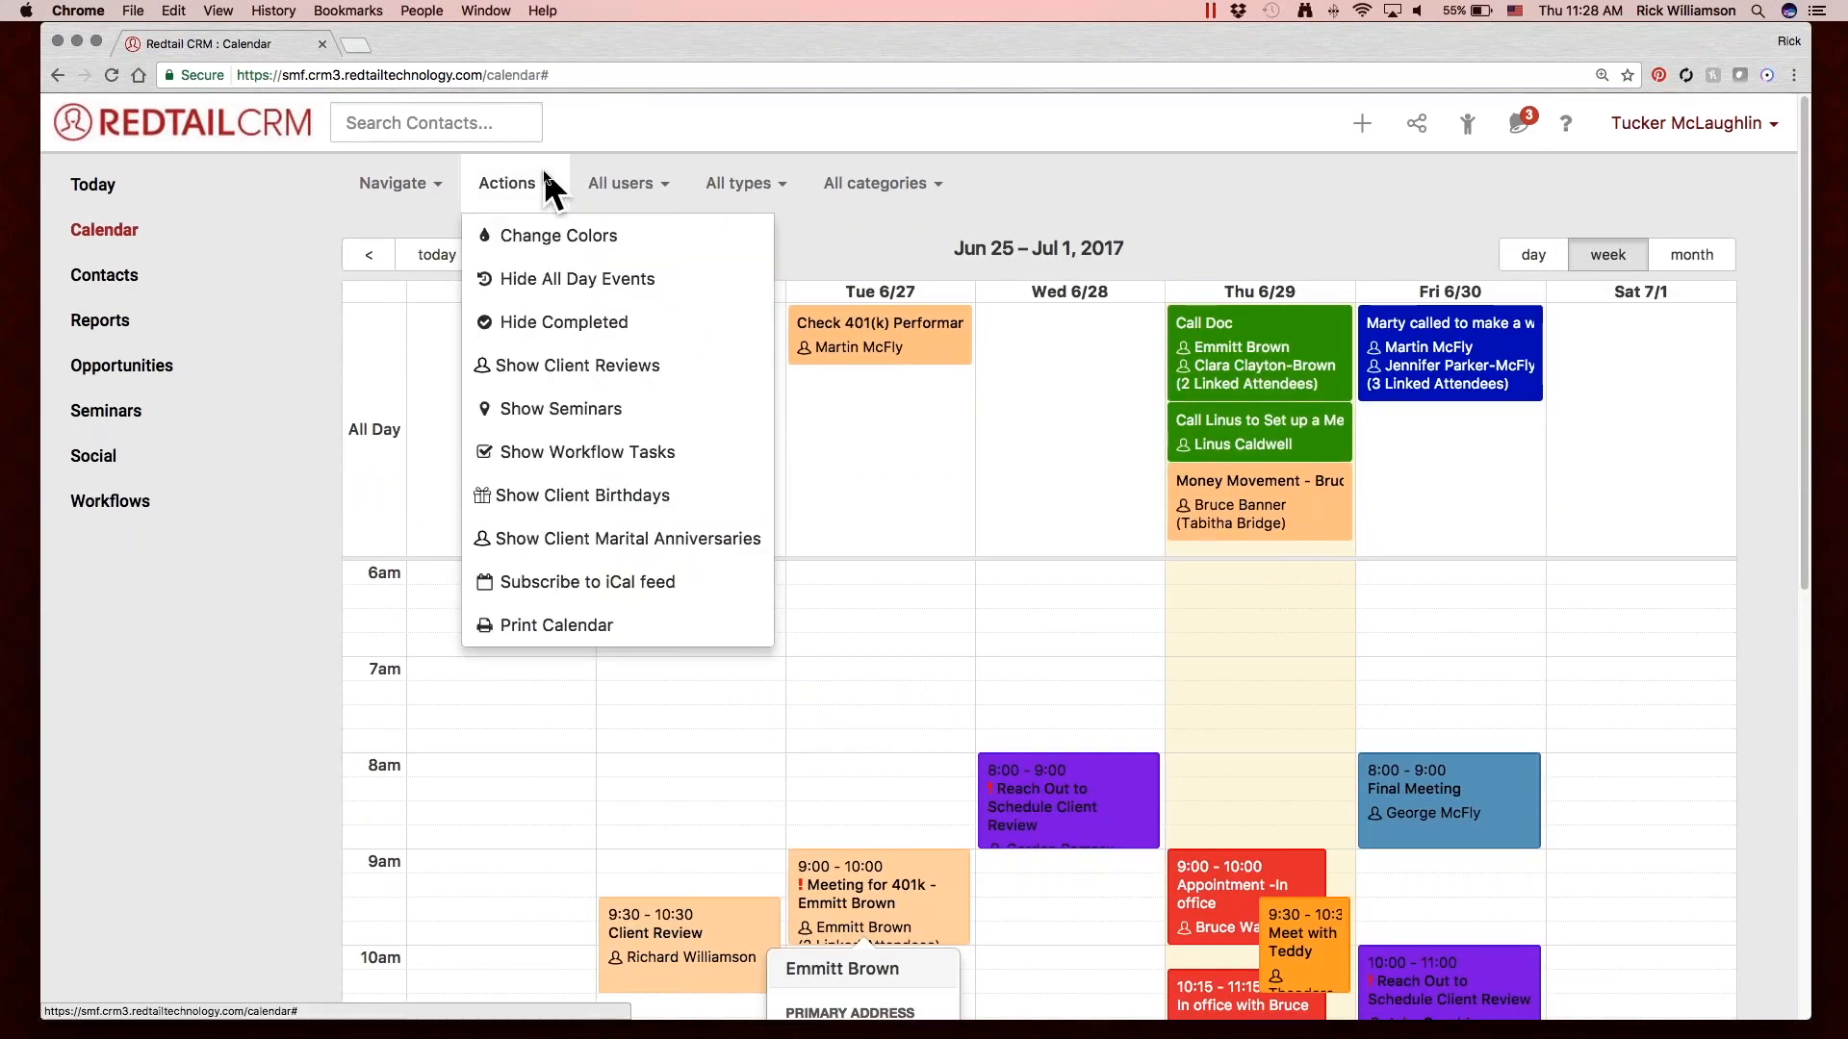
pyautogui.click(652, 185)
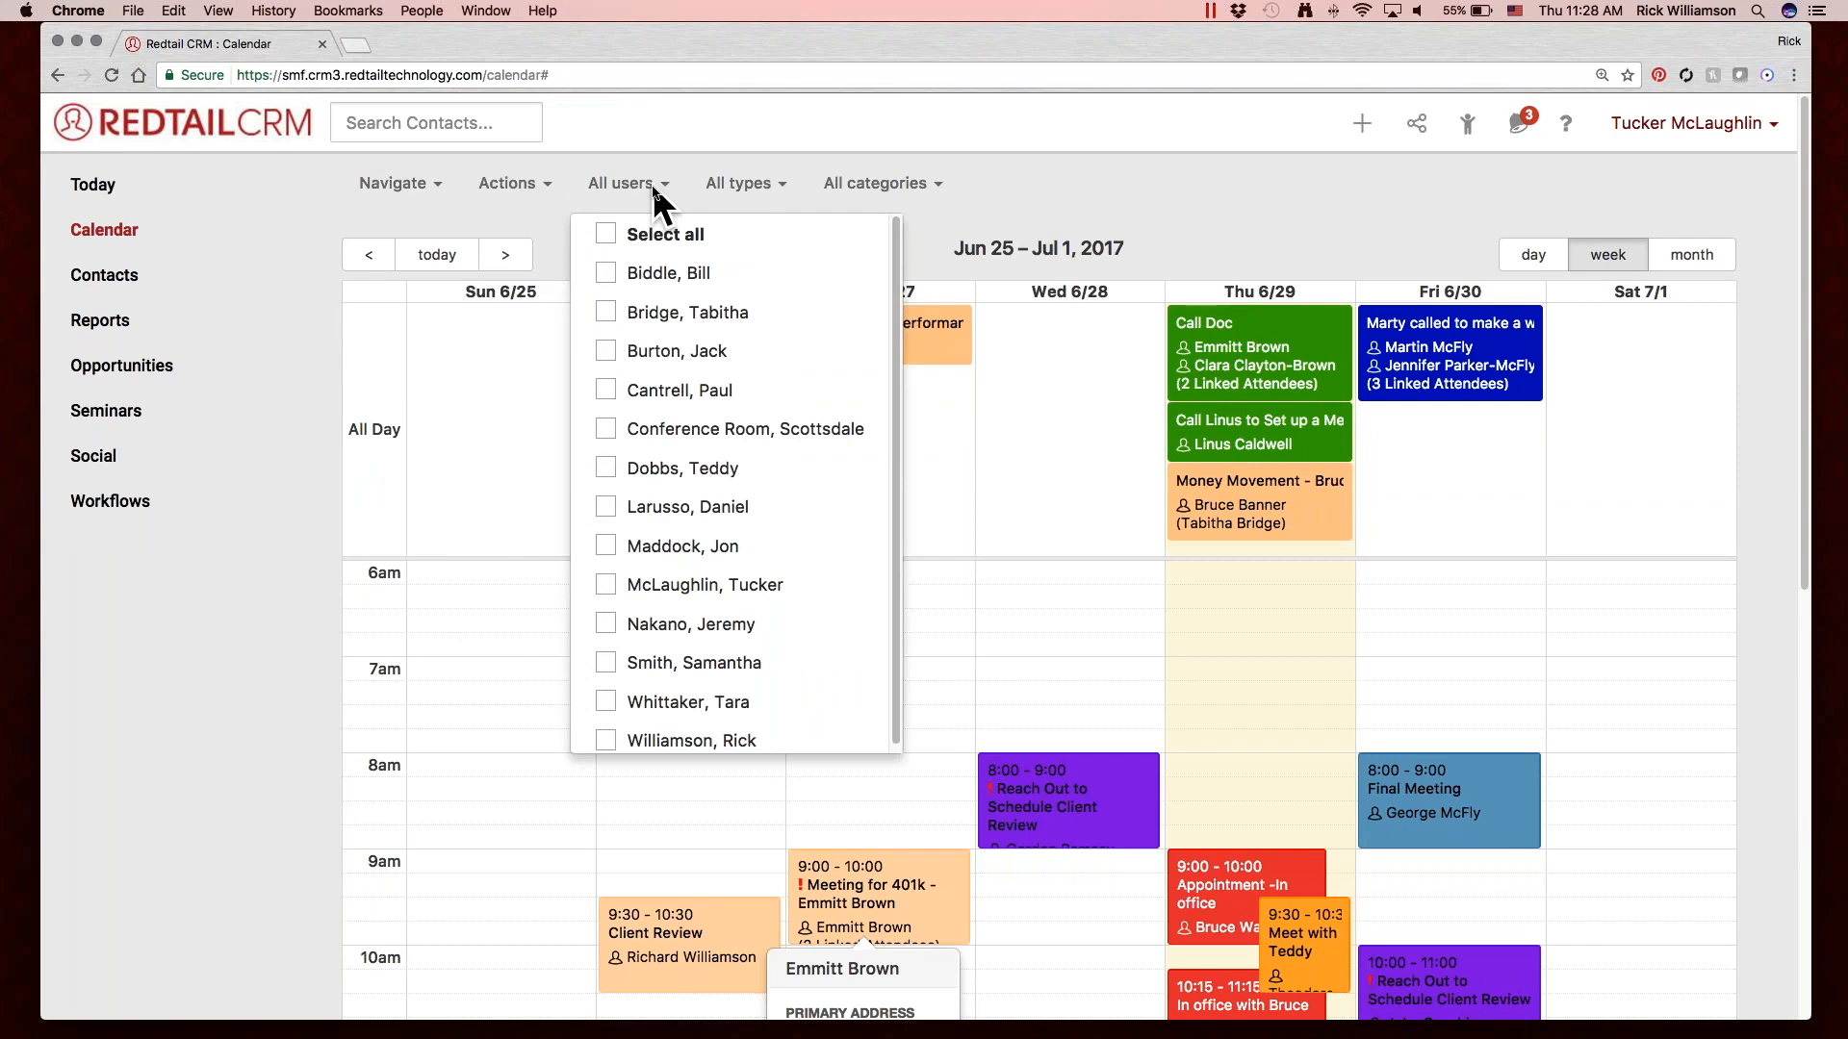
pyautogui.click(748, 180)
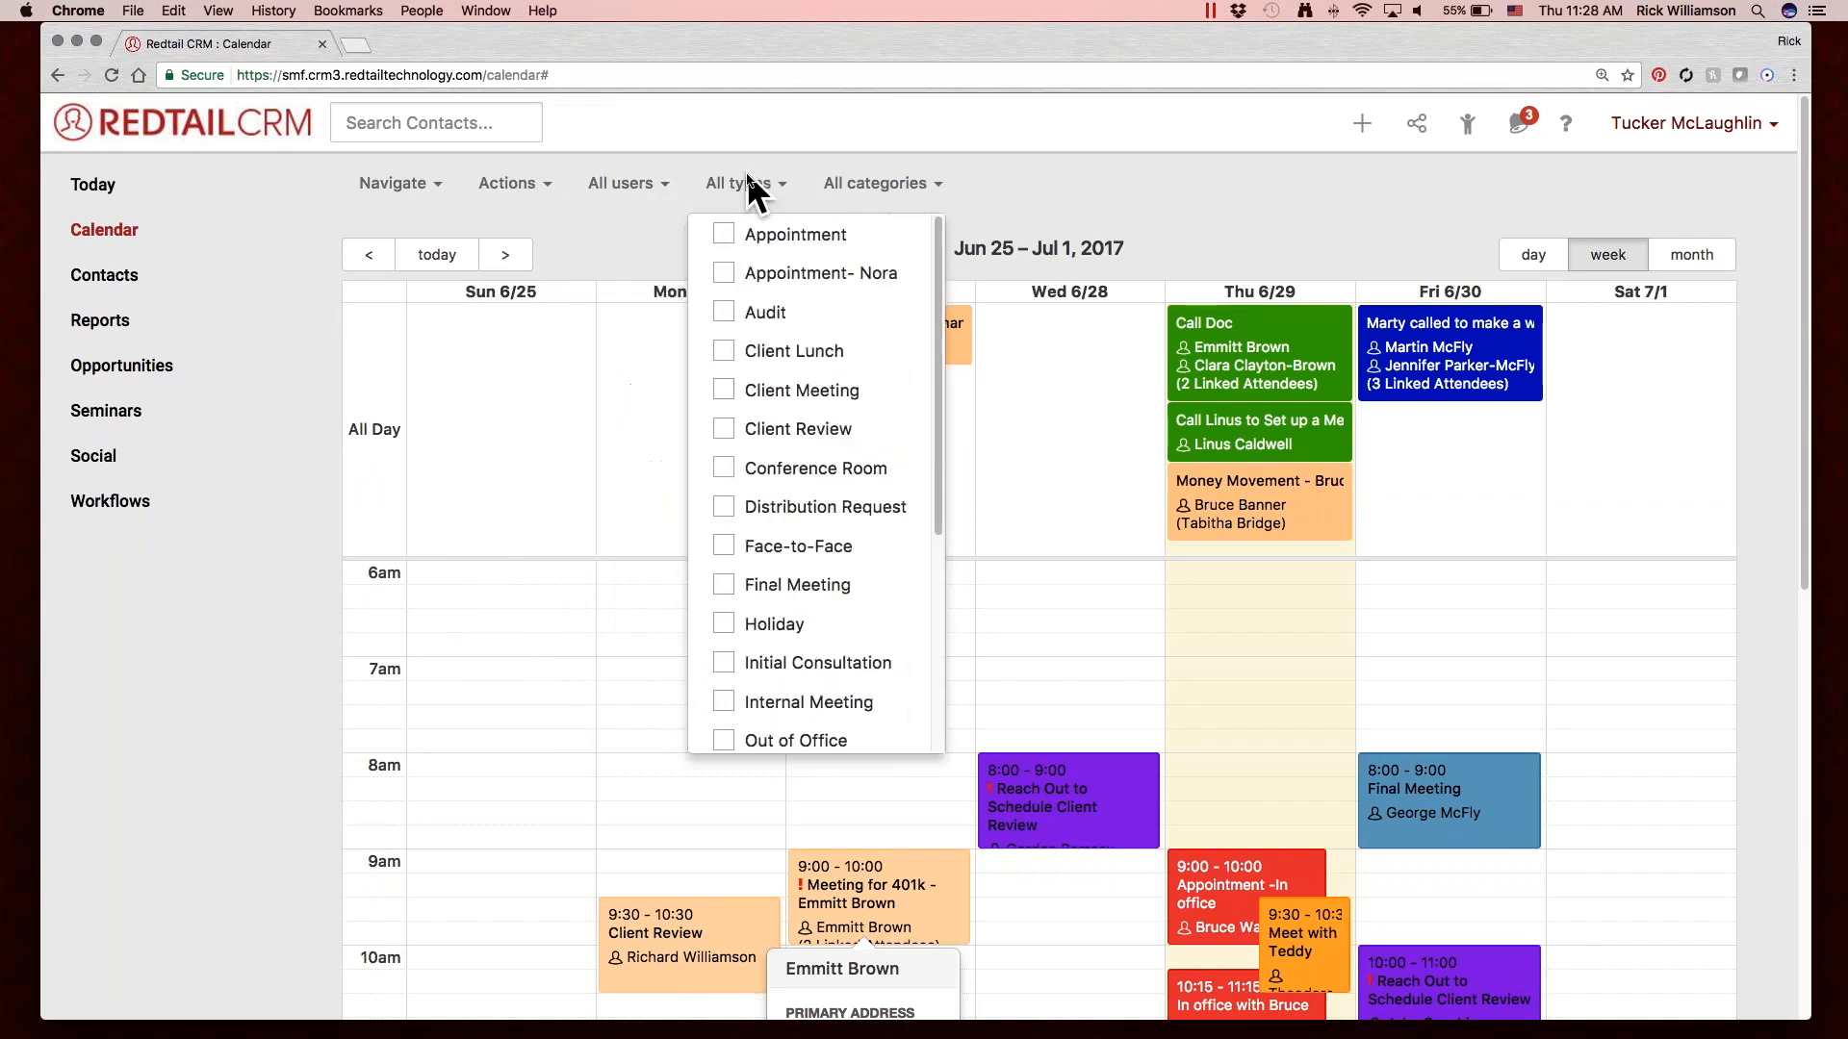
pyautogui.click(895, 183)
pyautogui.click(647, 183)
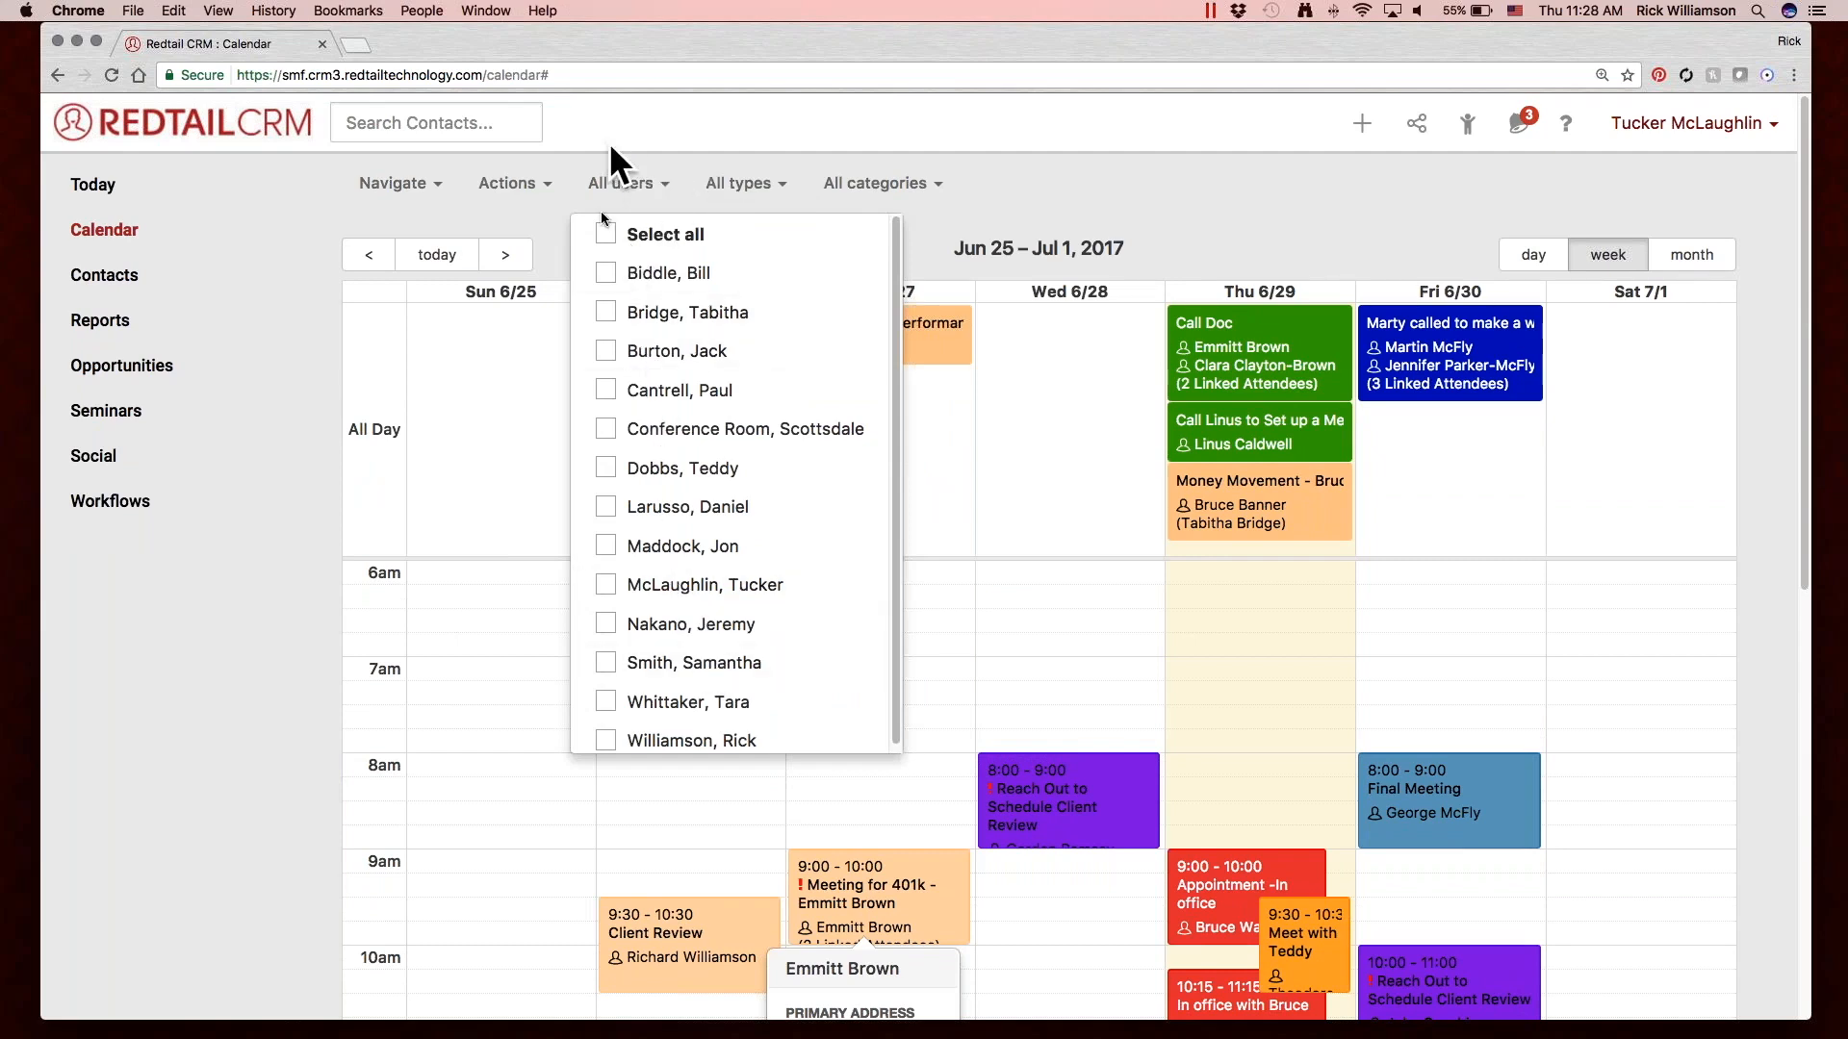
pyautogui.click(761, 181)
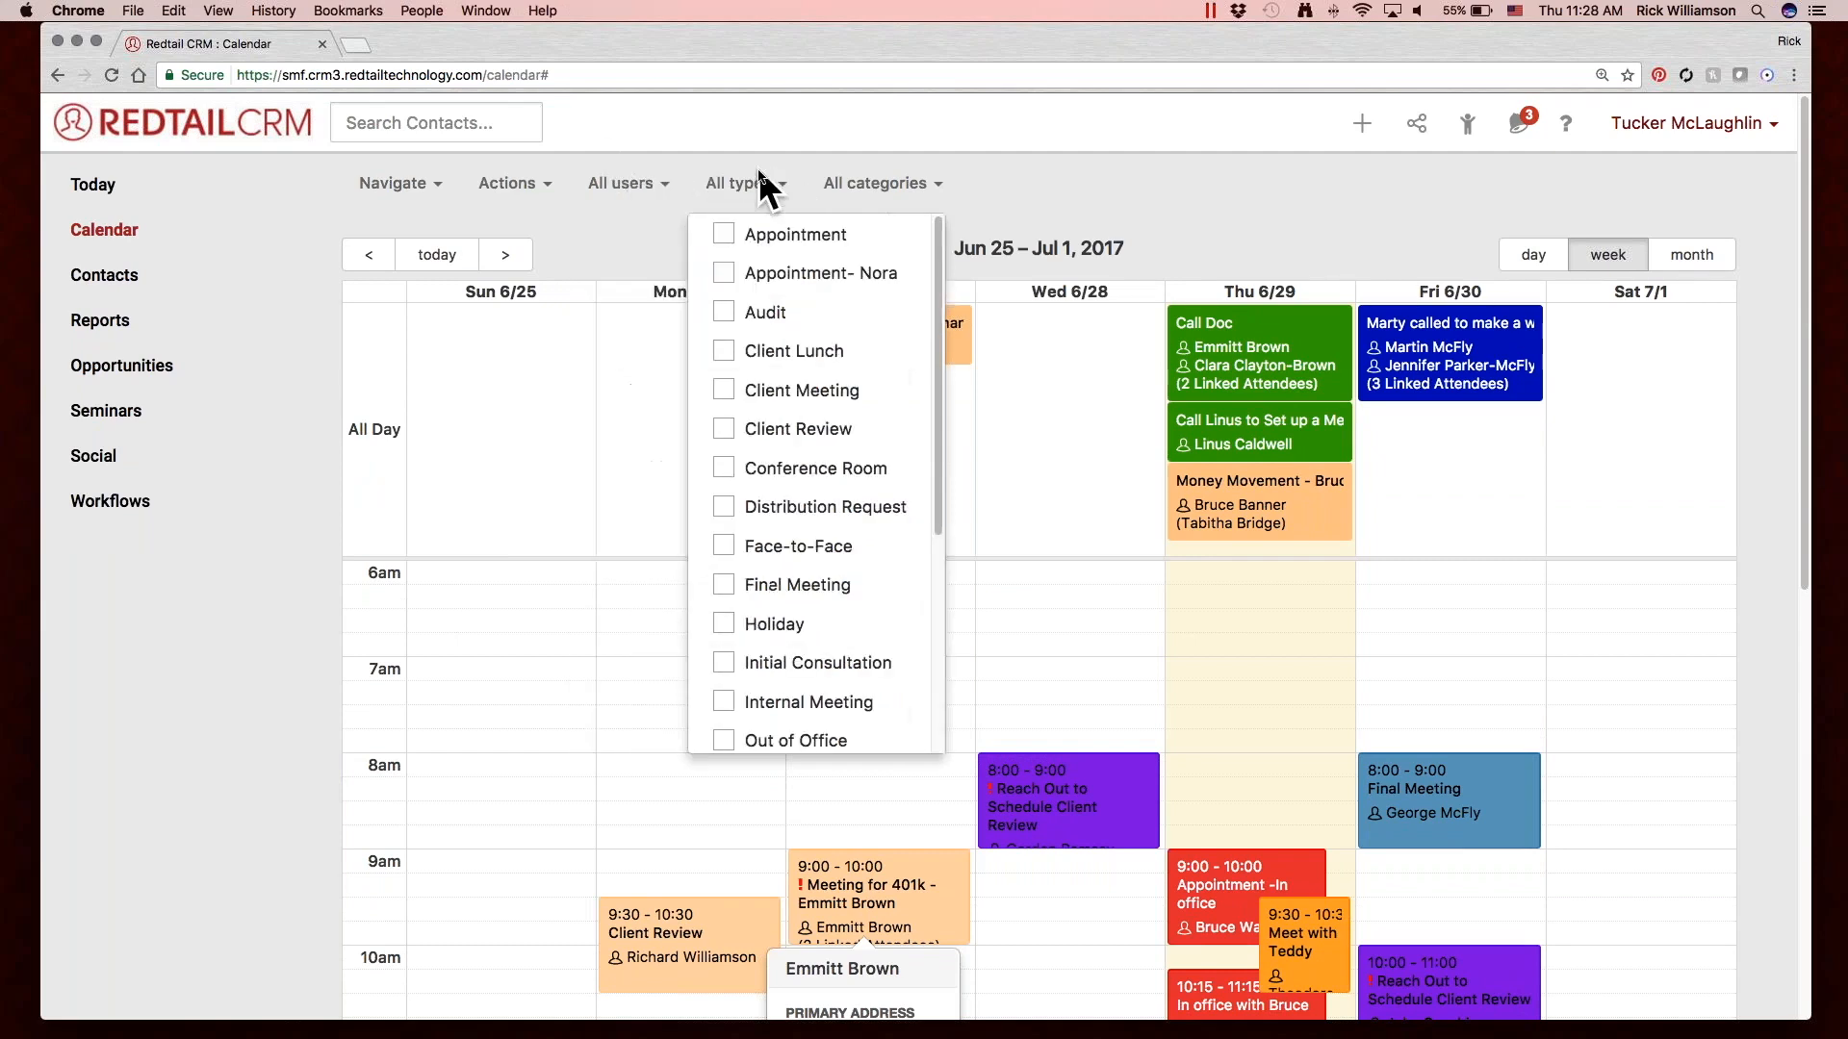
pyautogui.click(862, 181)
# Limit the calendar to the signed-in user's own activities.
pyautogui.click(602, 182)
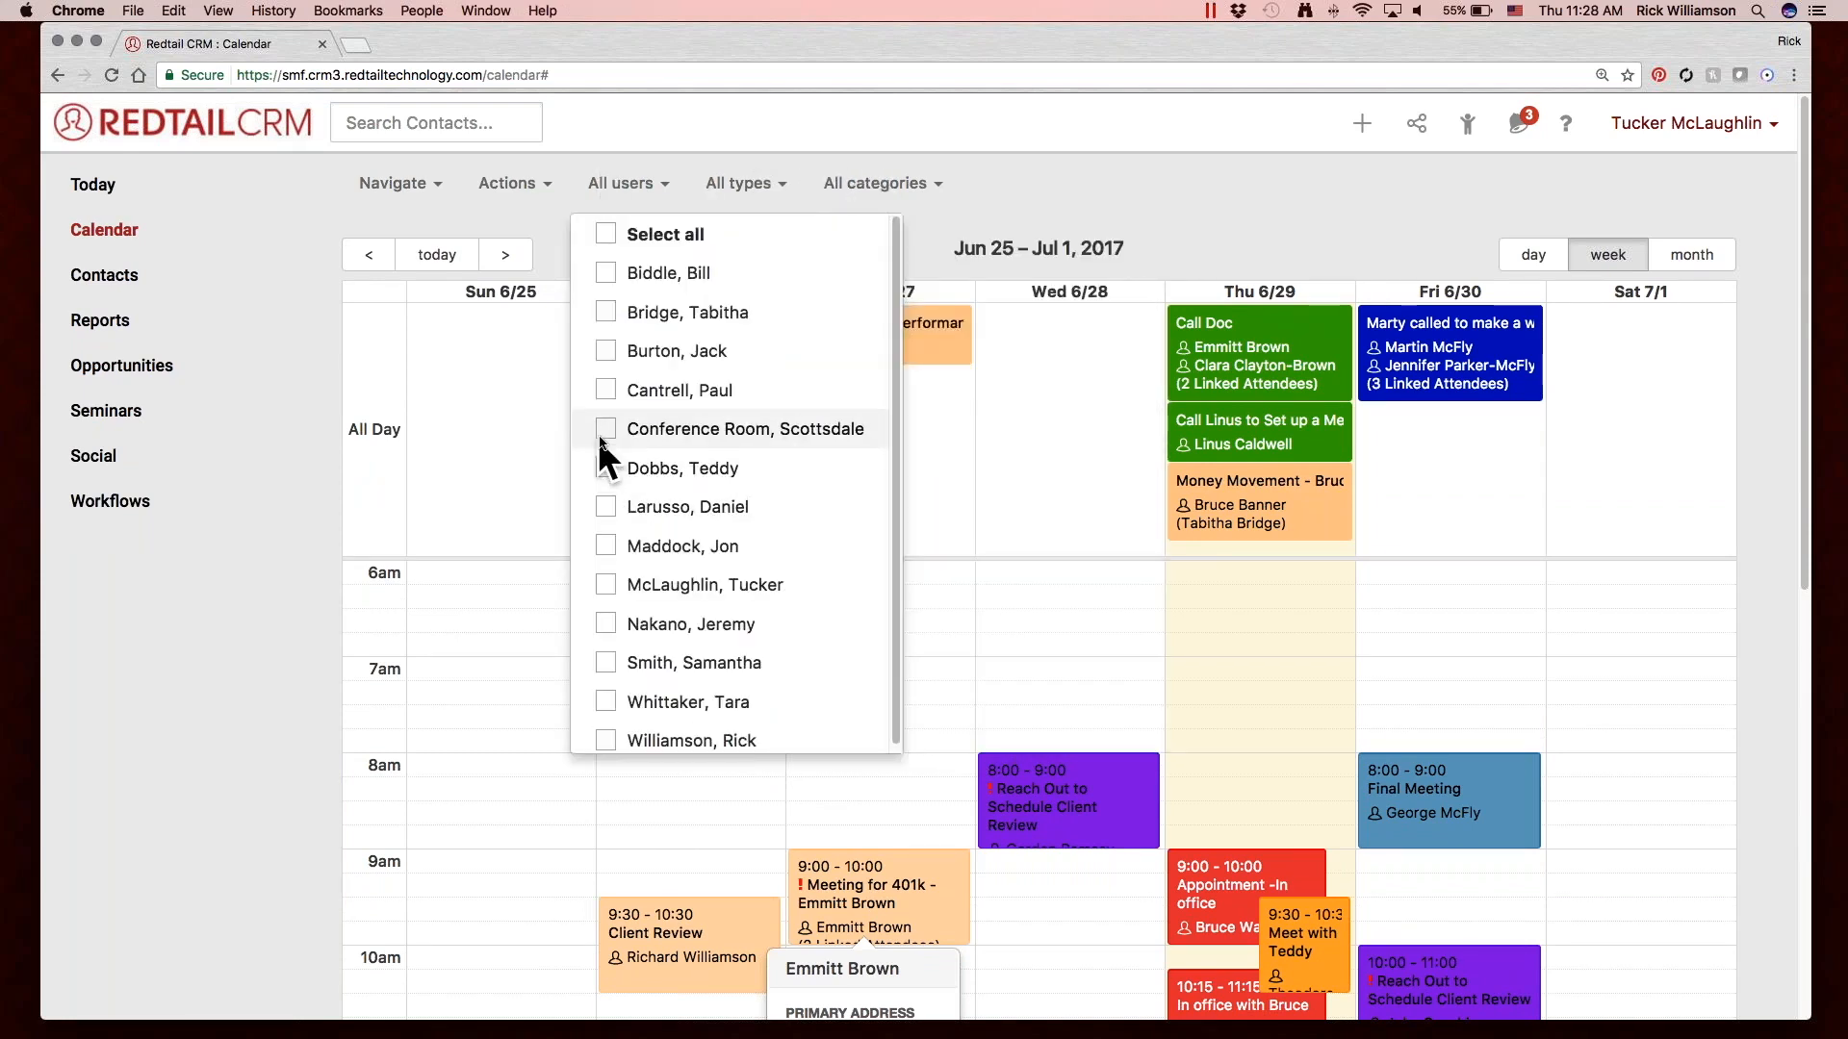
pyautogui.click(603, 585)
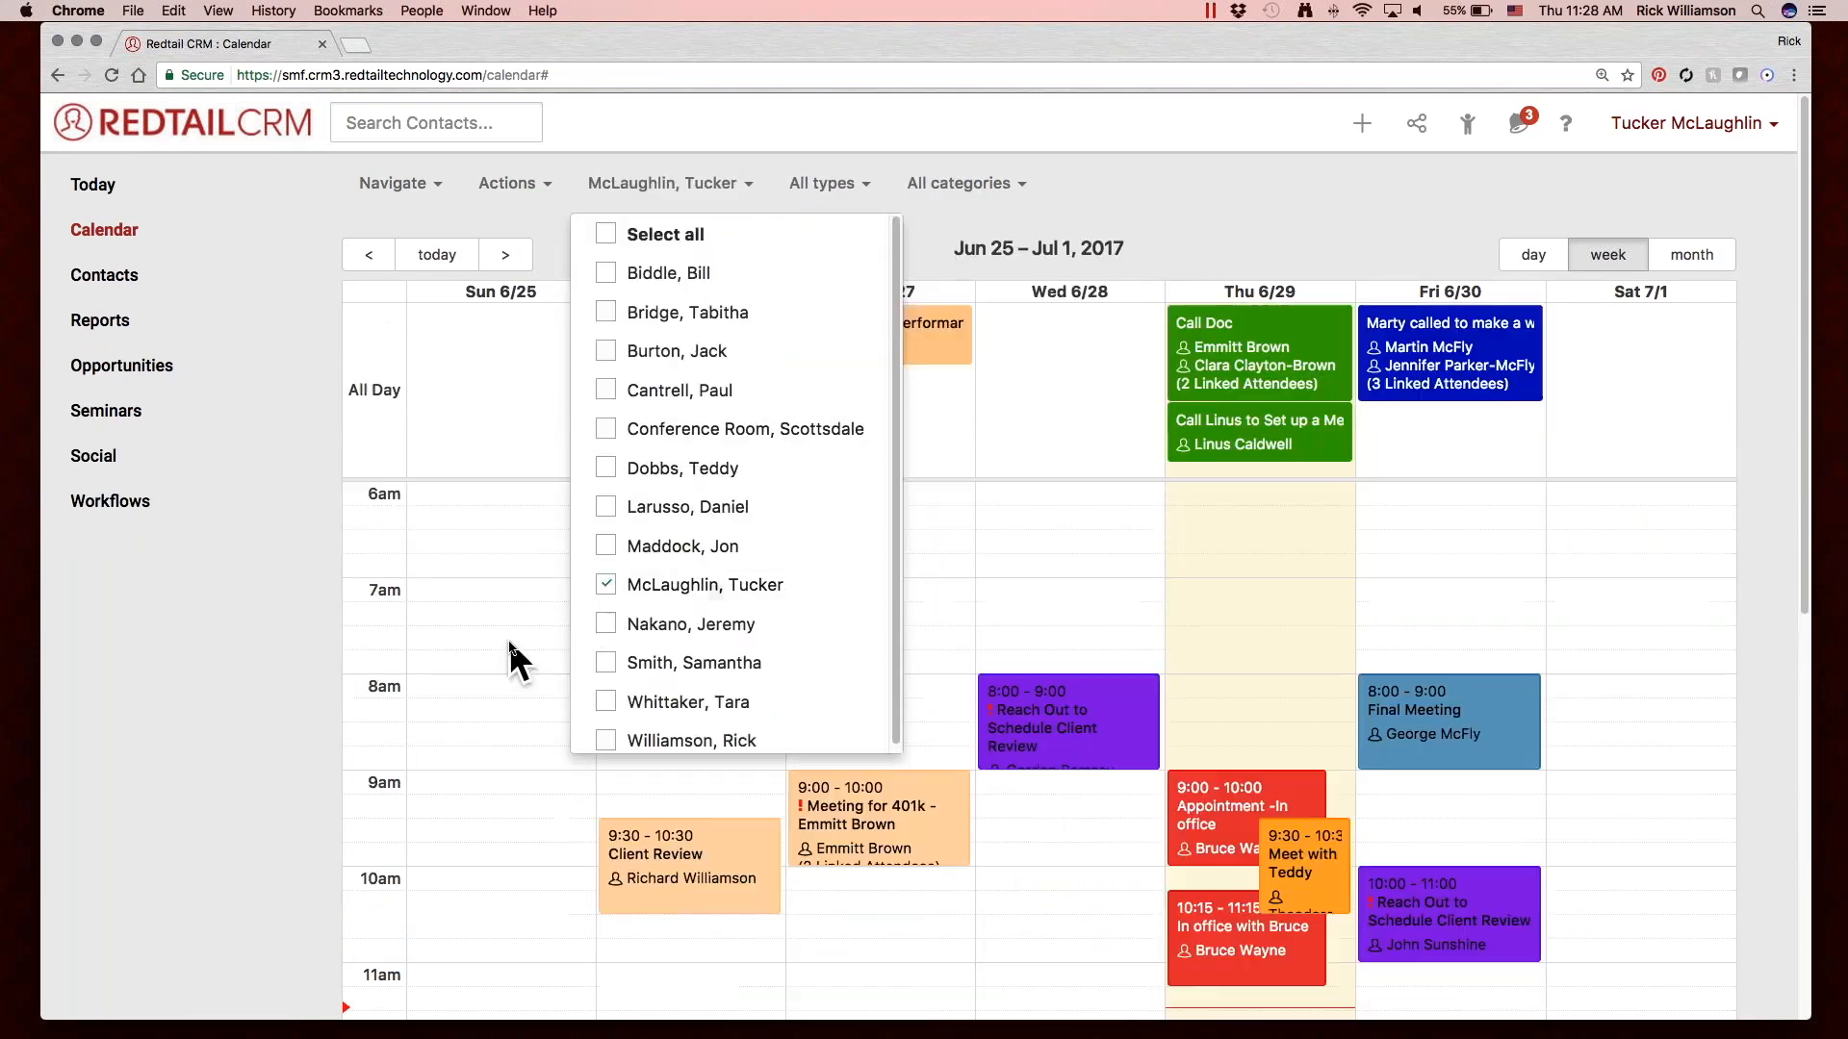
# Filter the calendar by the Appointment activity type and clear that filter again.
pyautogui.click(830, 182)
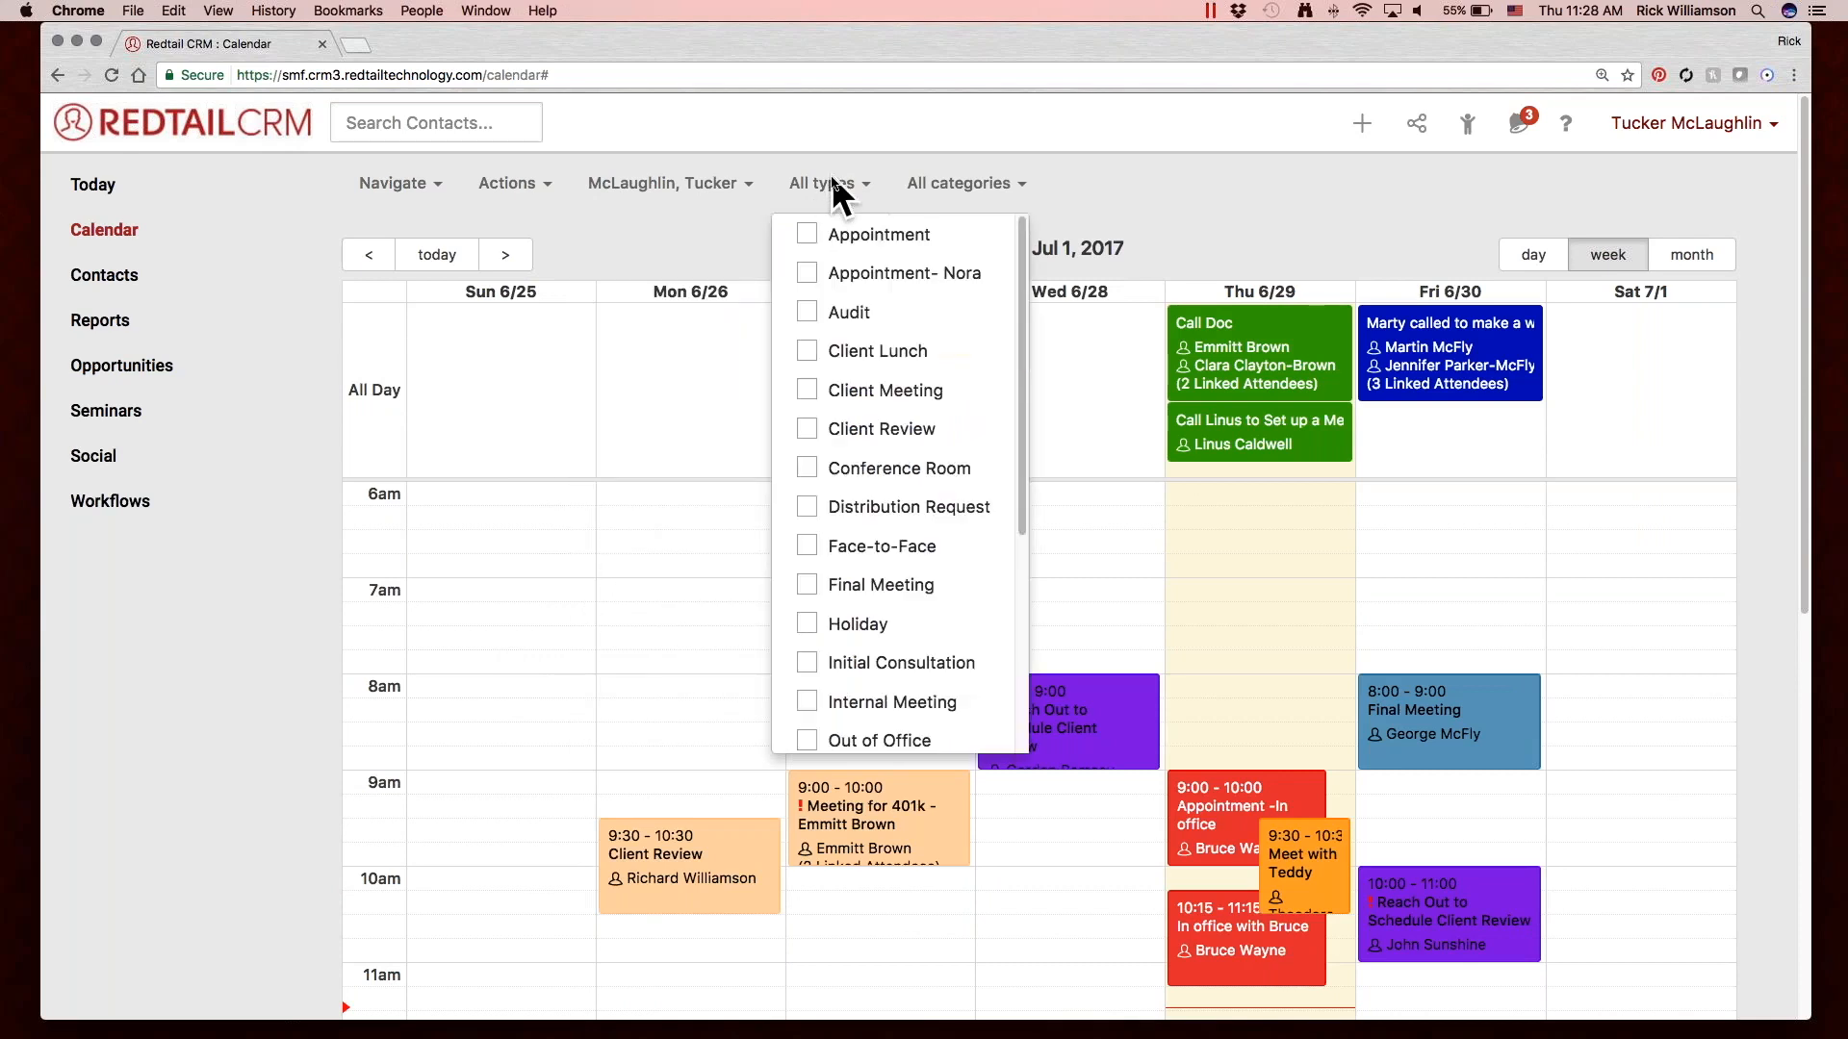
pyautogui.click(875, 238)
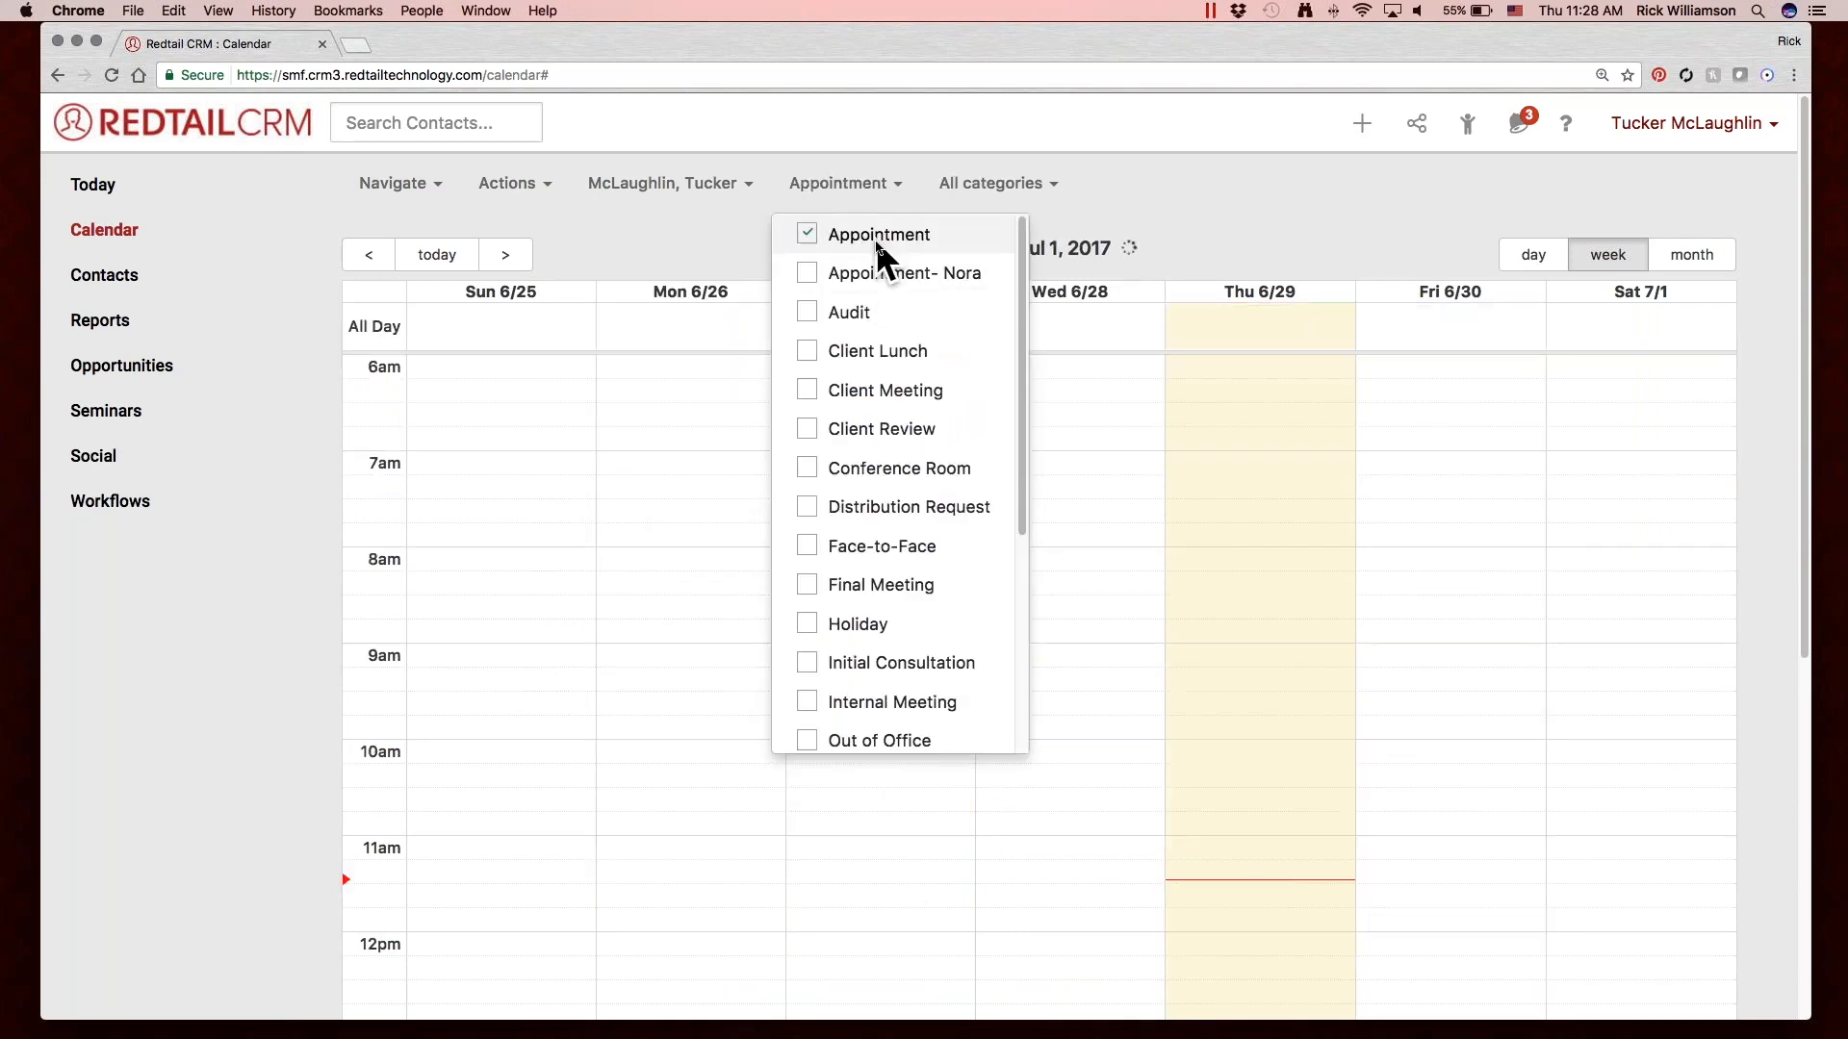
pyautogui.scroll(-3, 1324, 707)
pyautogui.scroll(3, 1322, 705)
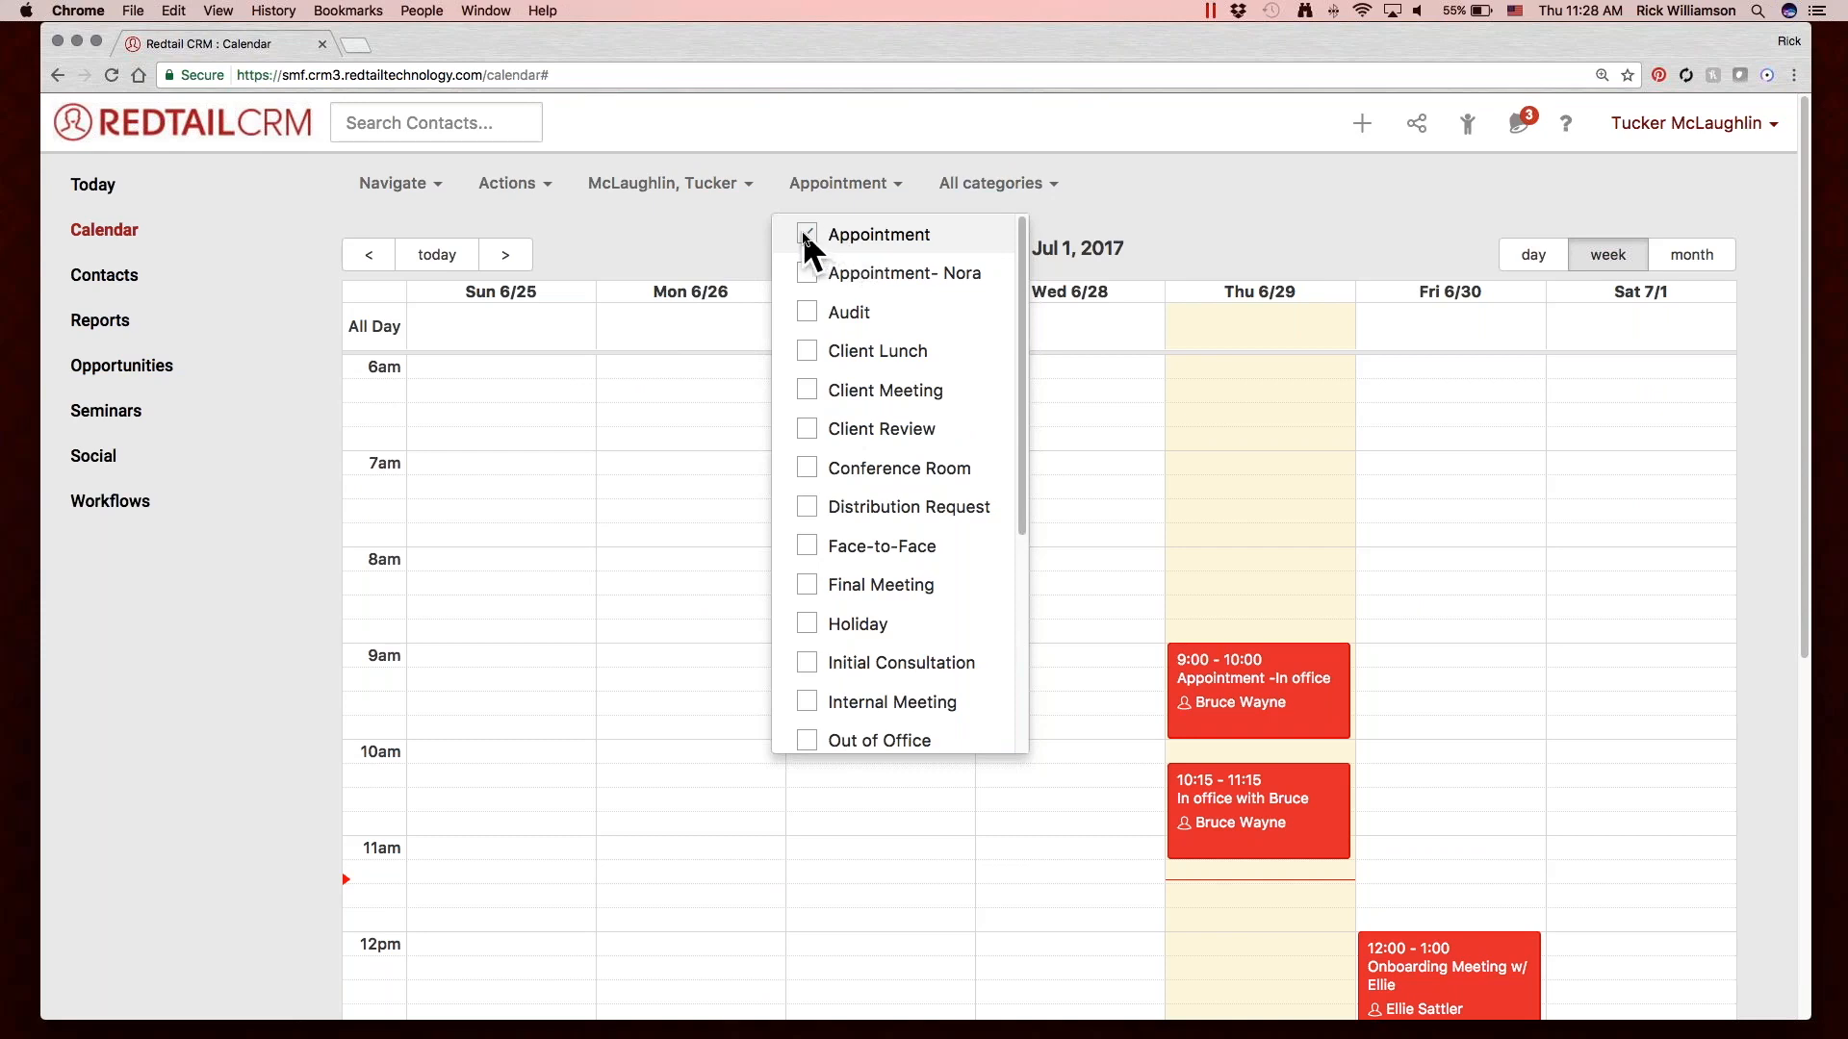
pyautogui.click(806, 233)
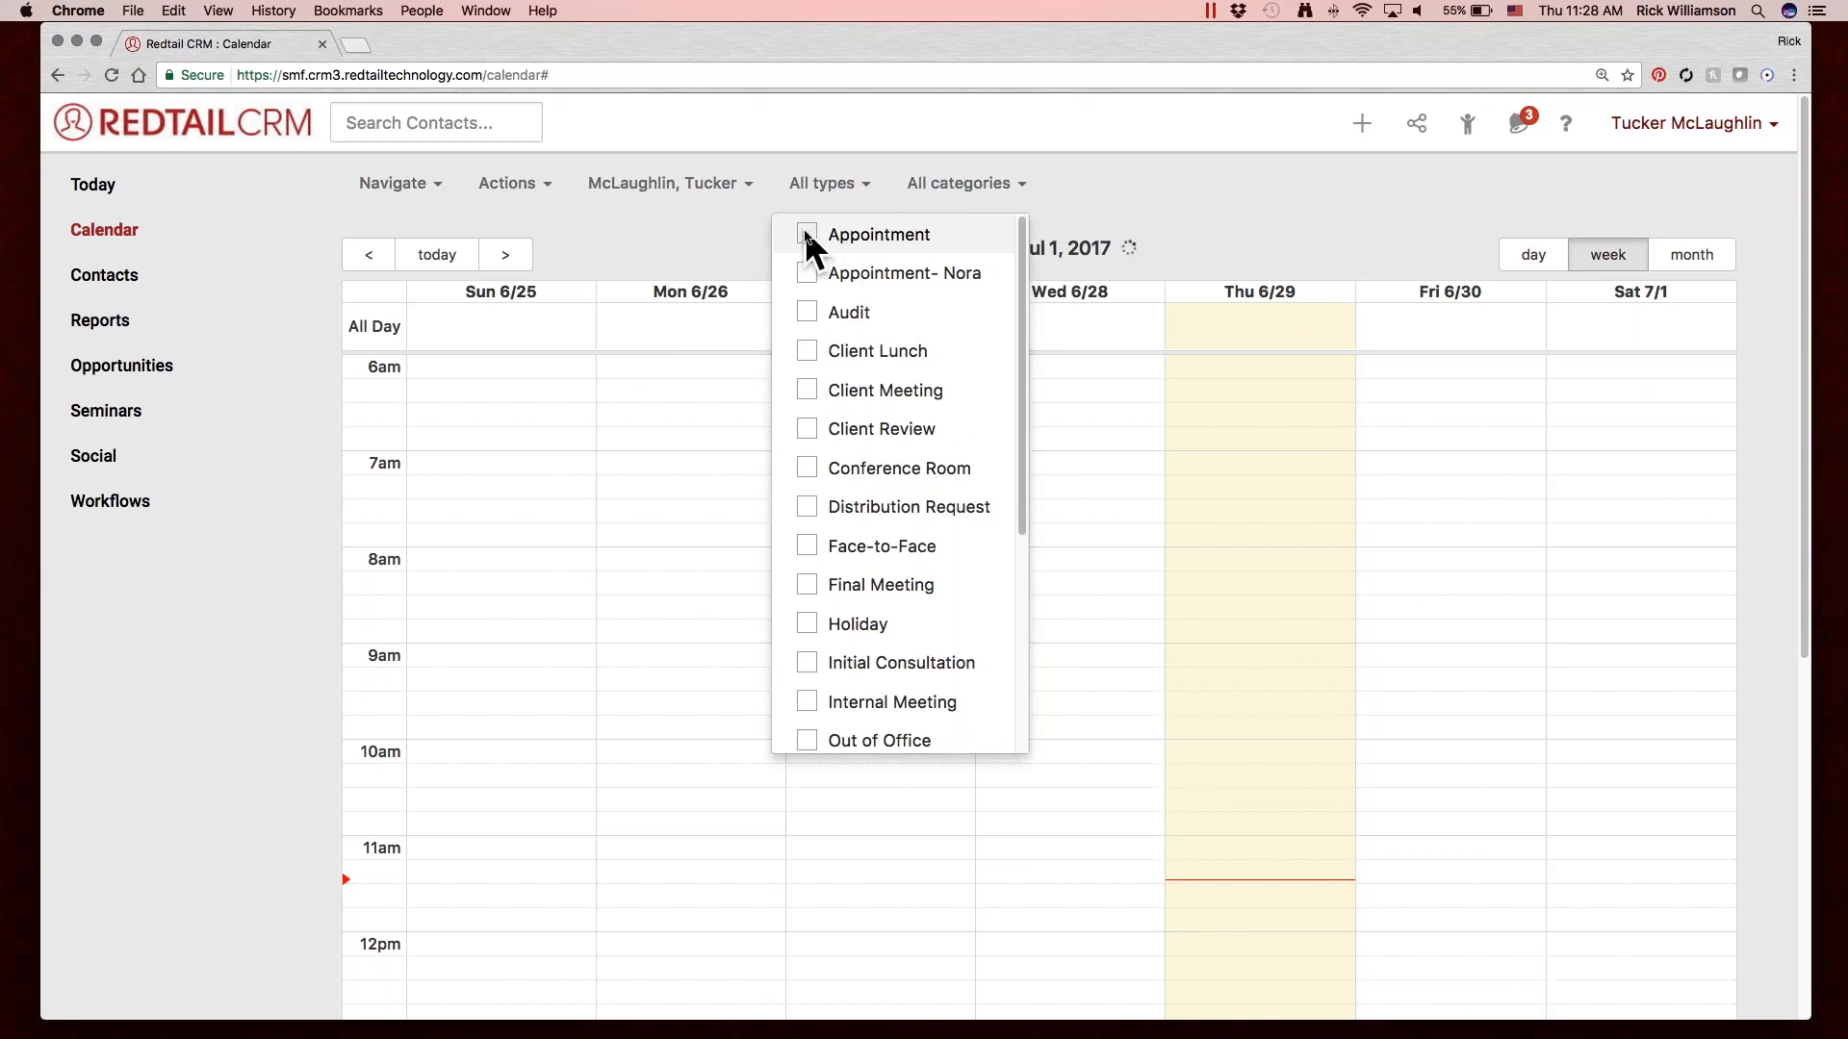
# Filter the calendar by the Phone Call activity type and clear that filter again.
pyautogui.scroll(-3, 852, 481)
pyautogui.click(806, 522)
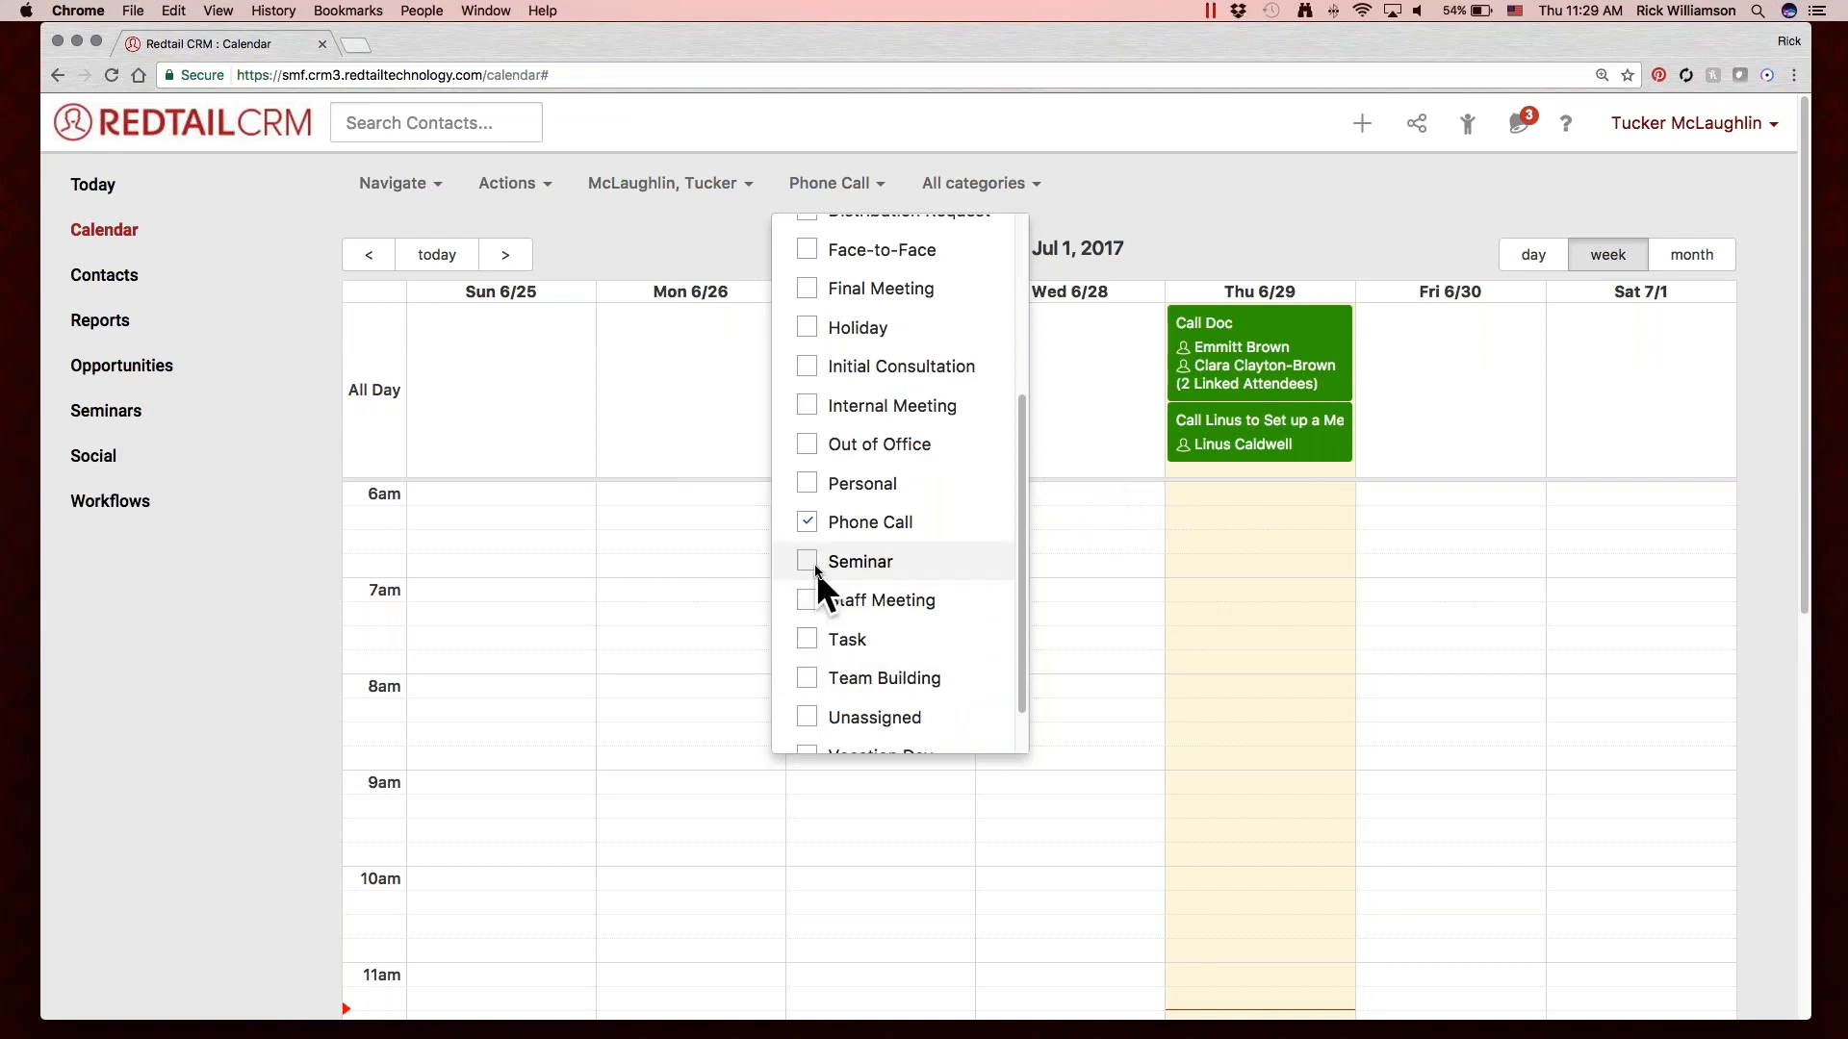
pyautogui.click(809, 521)
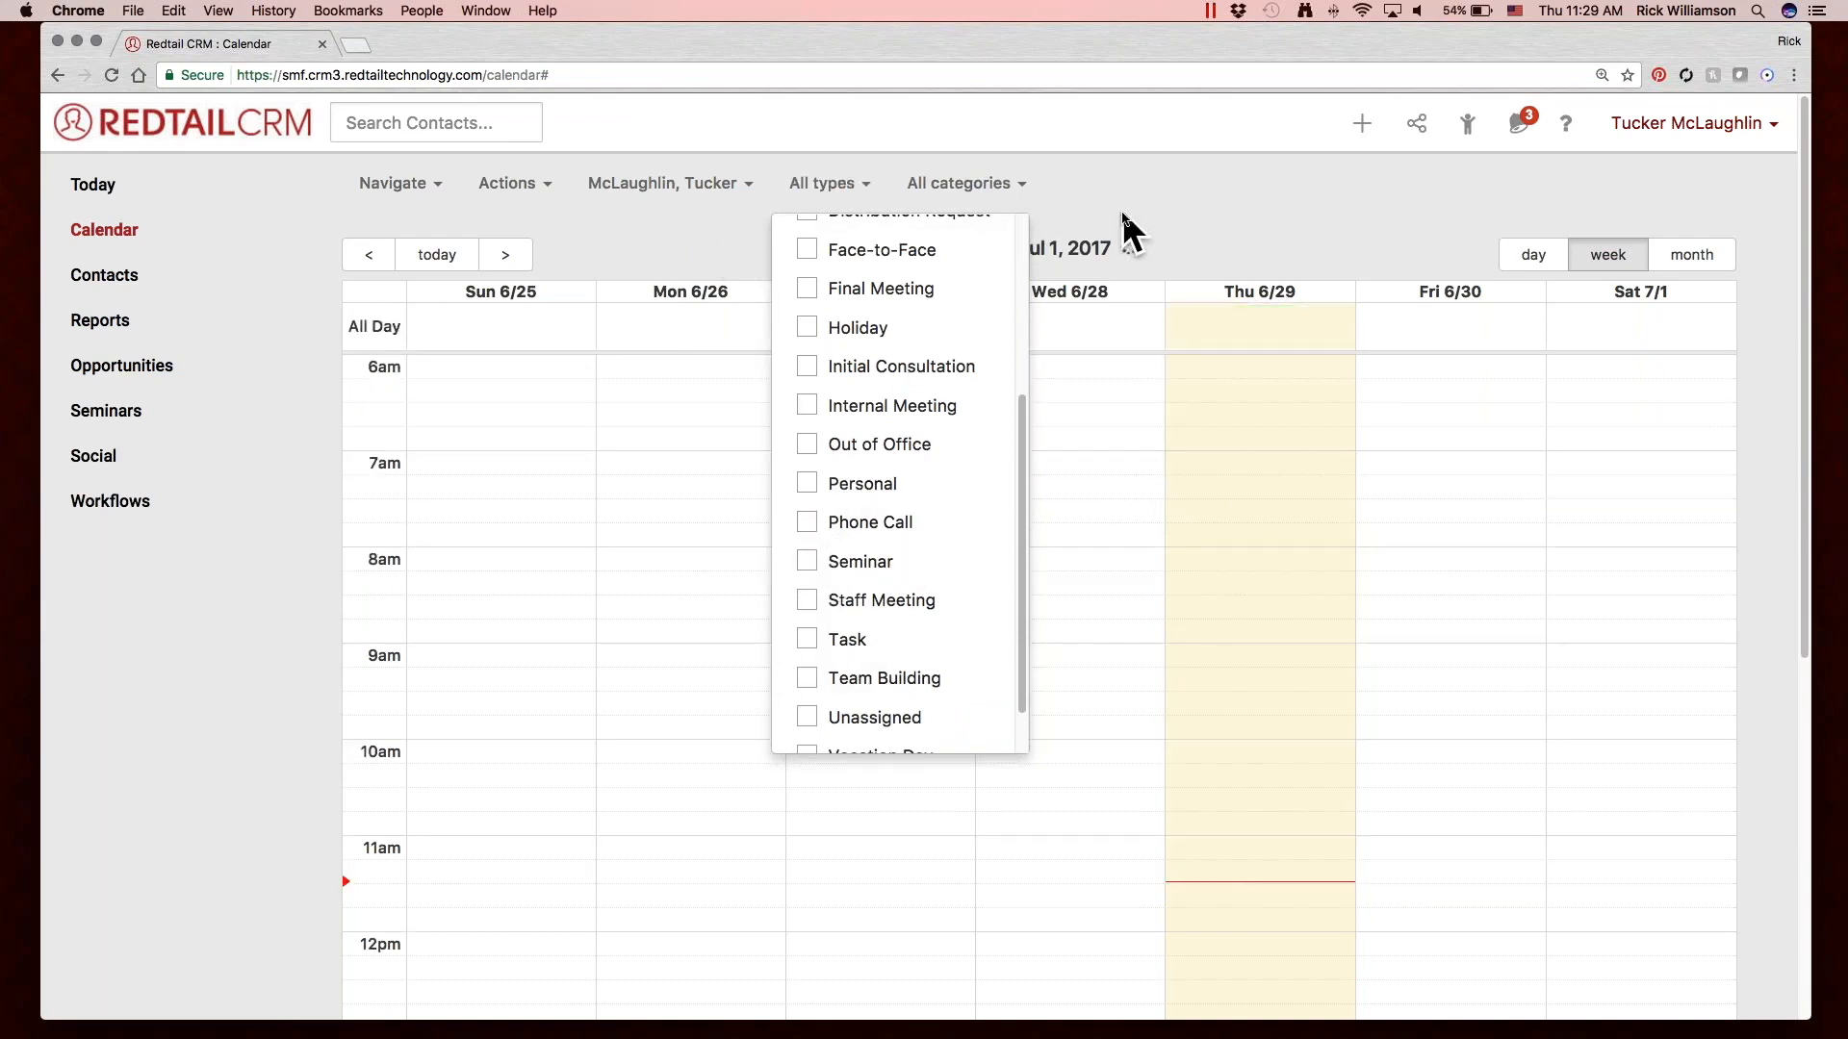
pyautogui.click(1122, 212)
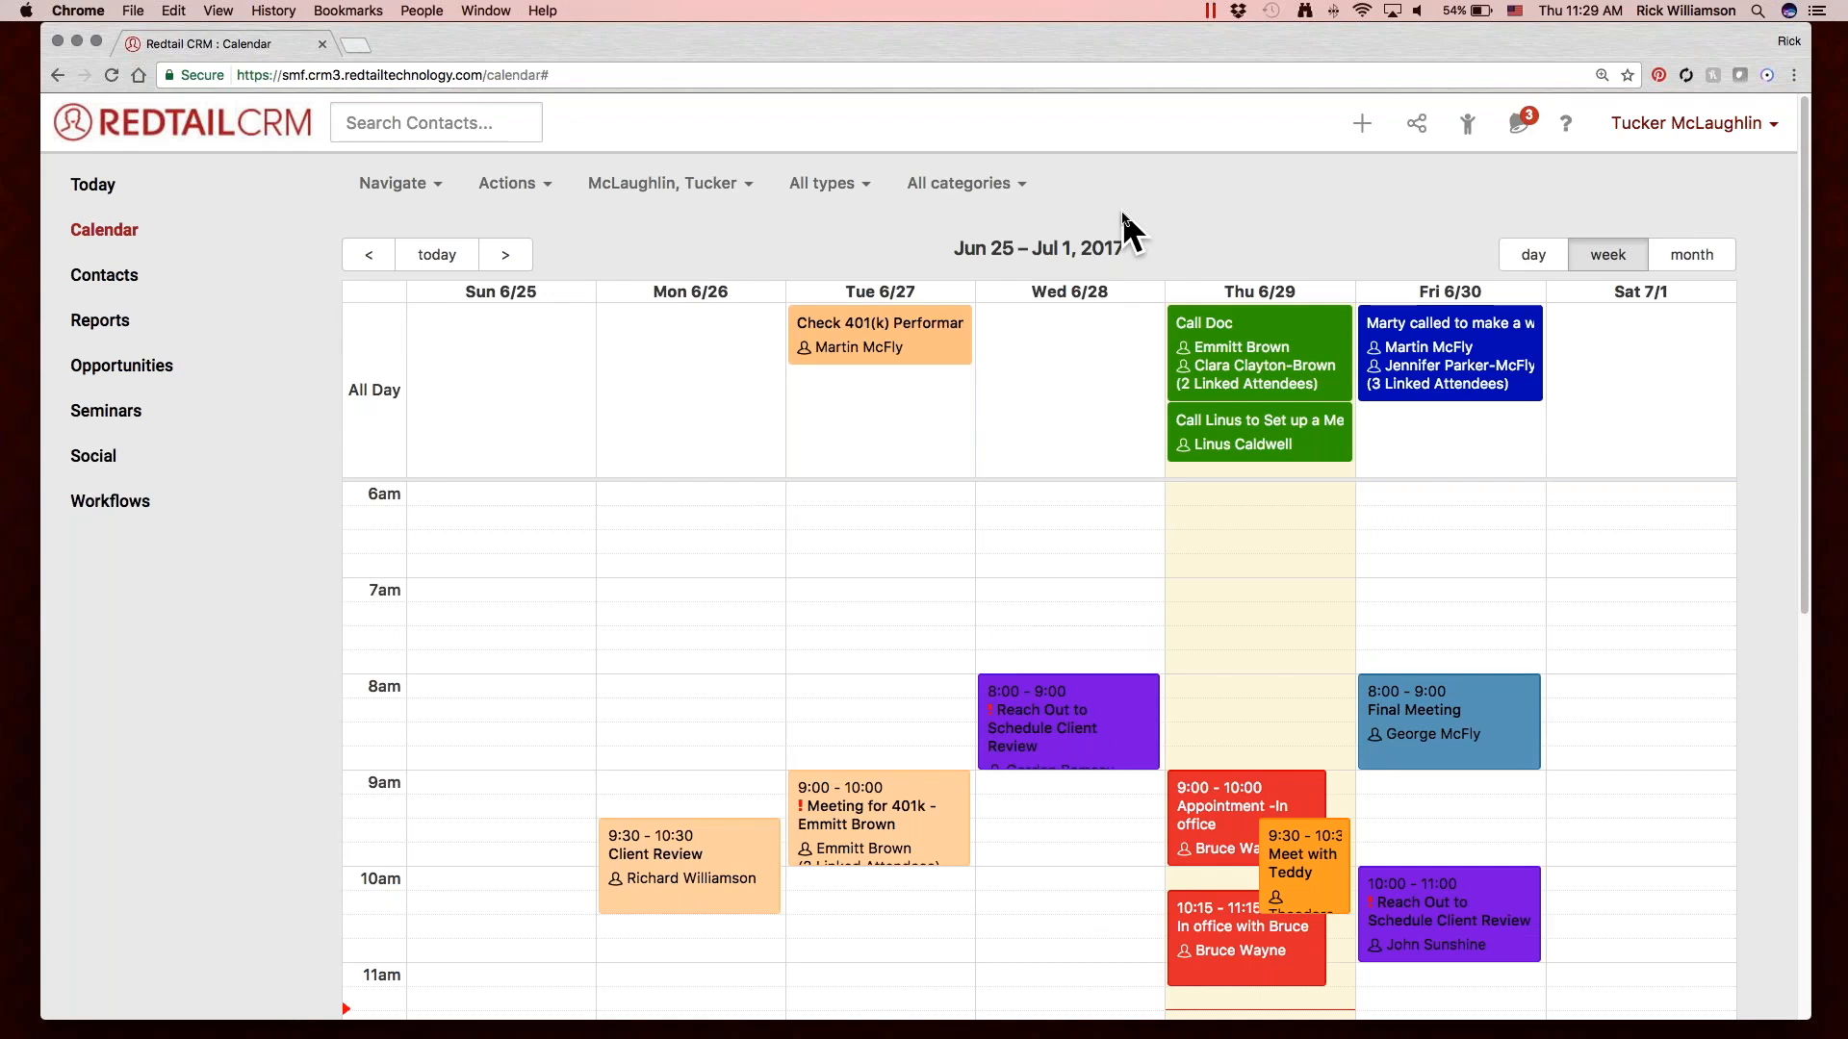
# Move the overlapping orange meeting on Thursday 6/29 to Friday 6/30 from 11:00 to 12:00.
pyautogui.scroll(-5, 1505, 644)
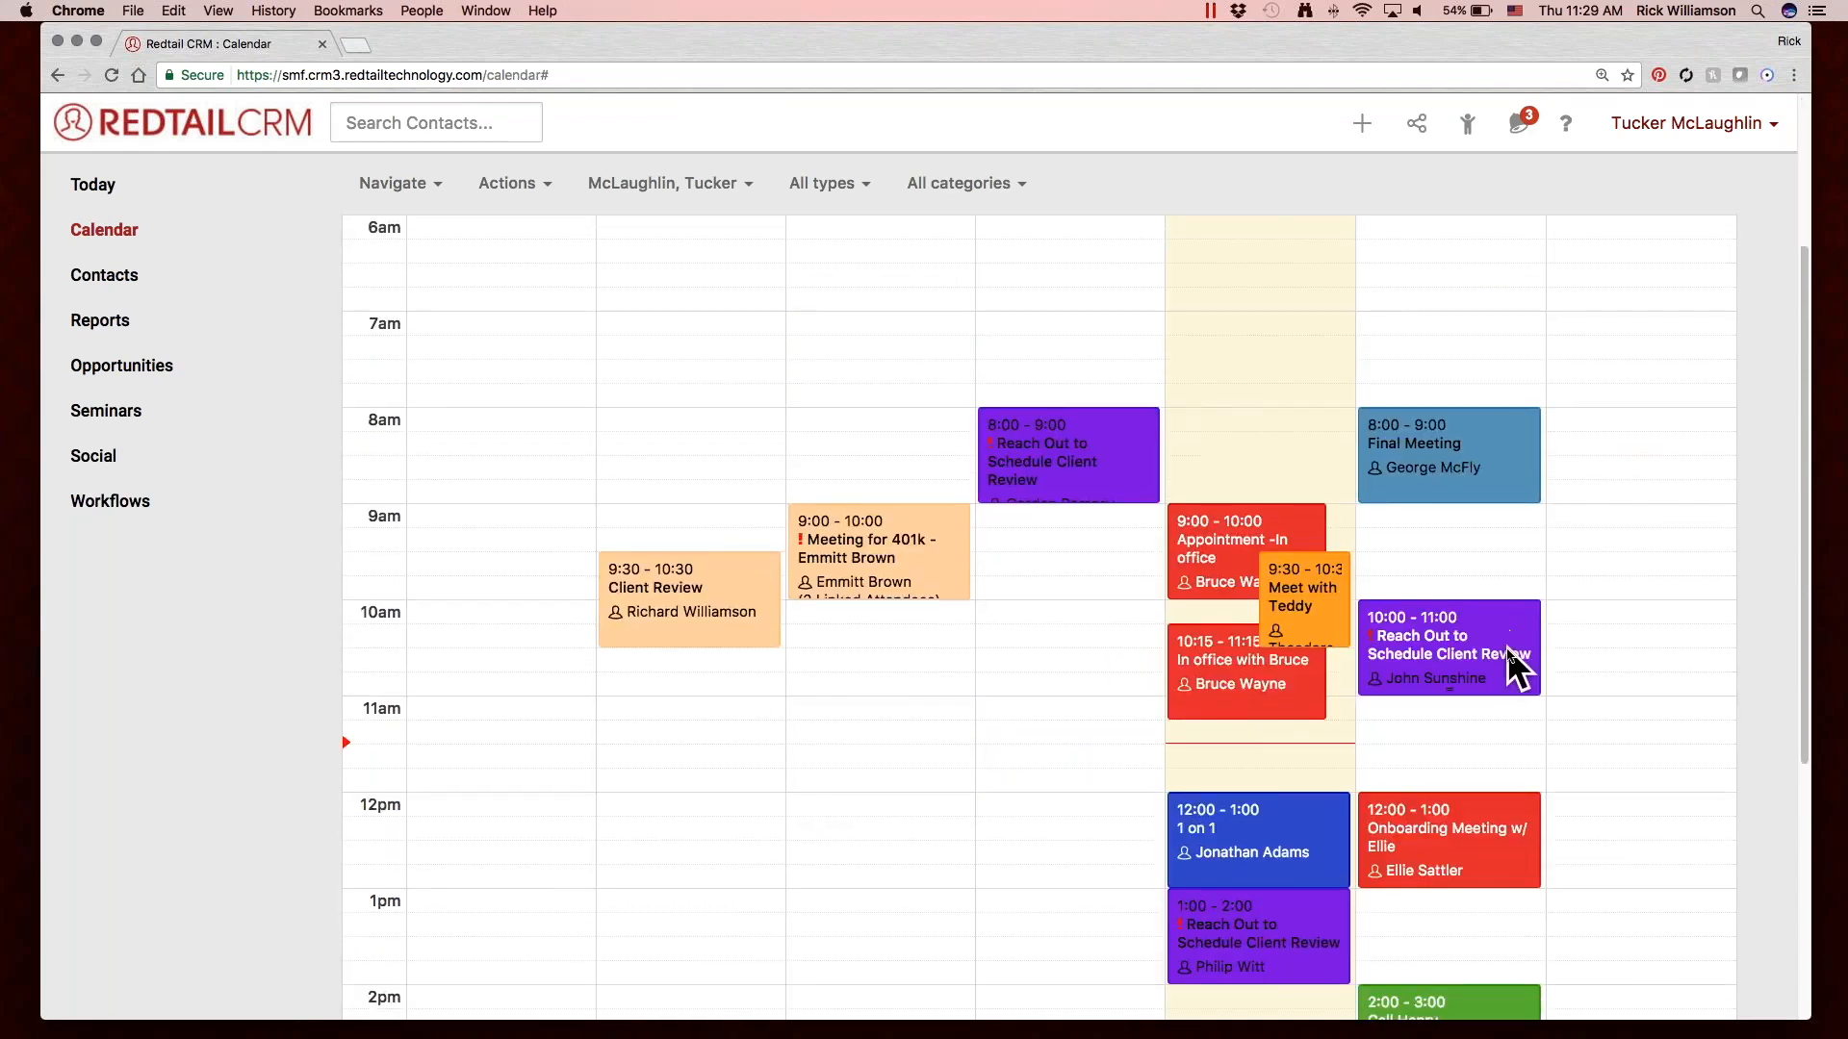
pyautogui.scroll(-3, 1511, 657)
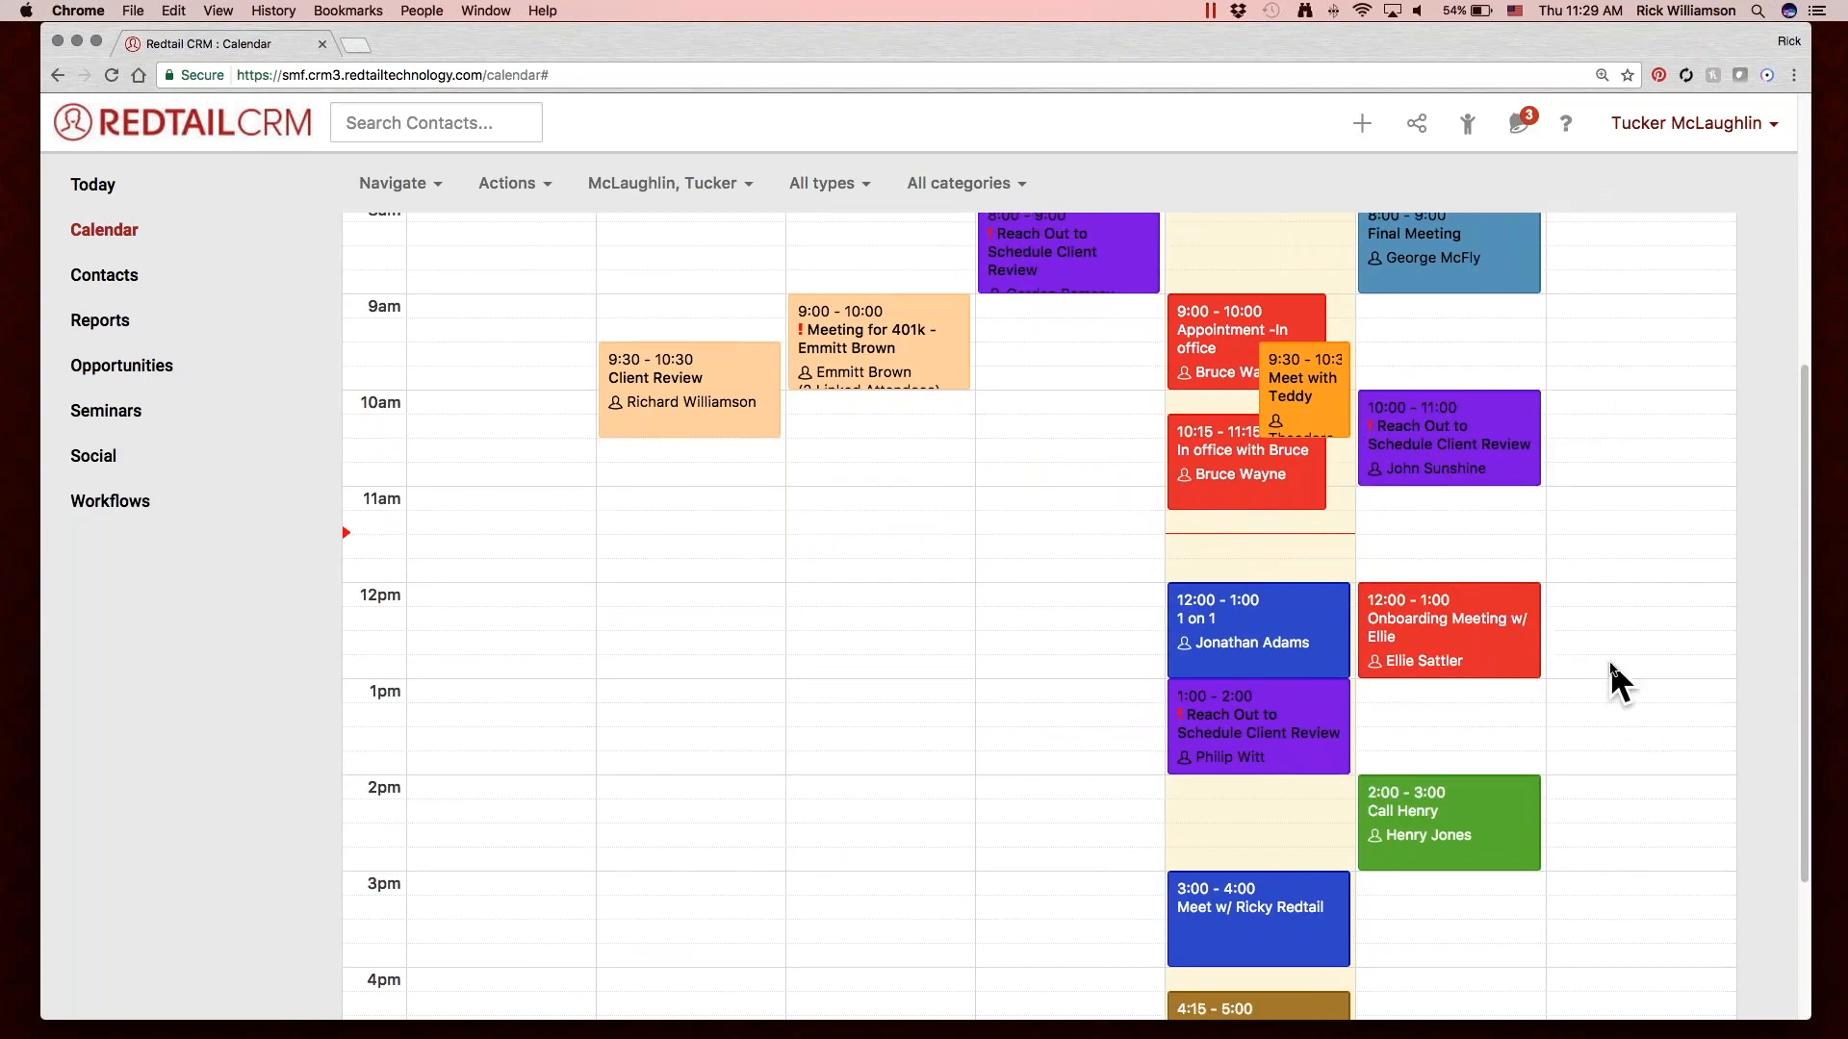
pyautogui.scroll(3, 1605, 660)
pyautogui.moveTo(1332, 545); pyautogui.dragTo(1407, 681)
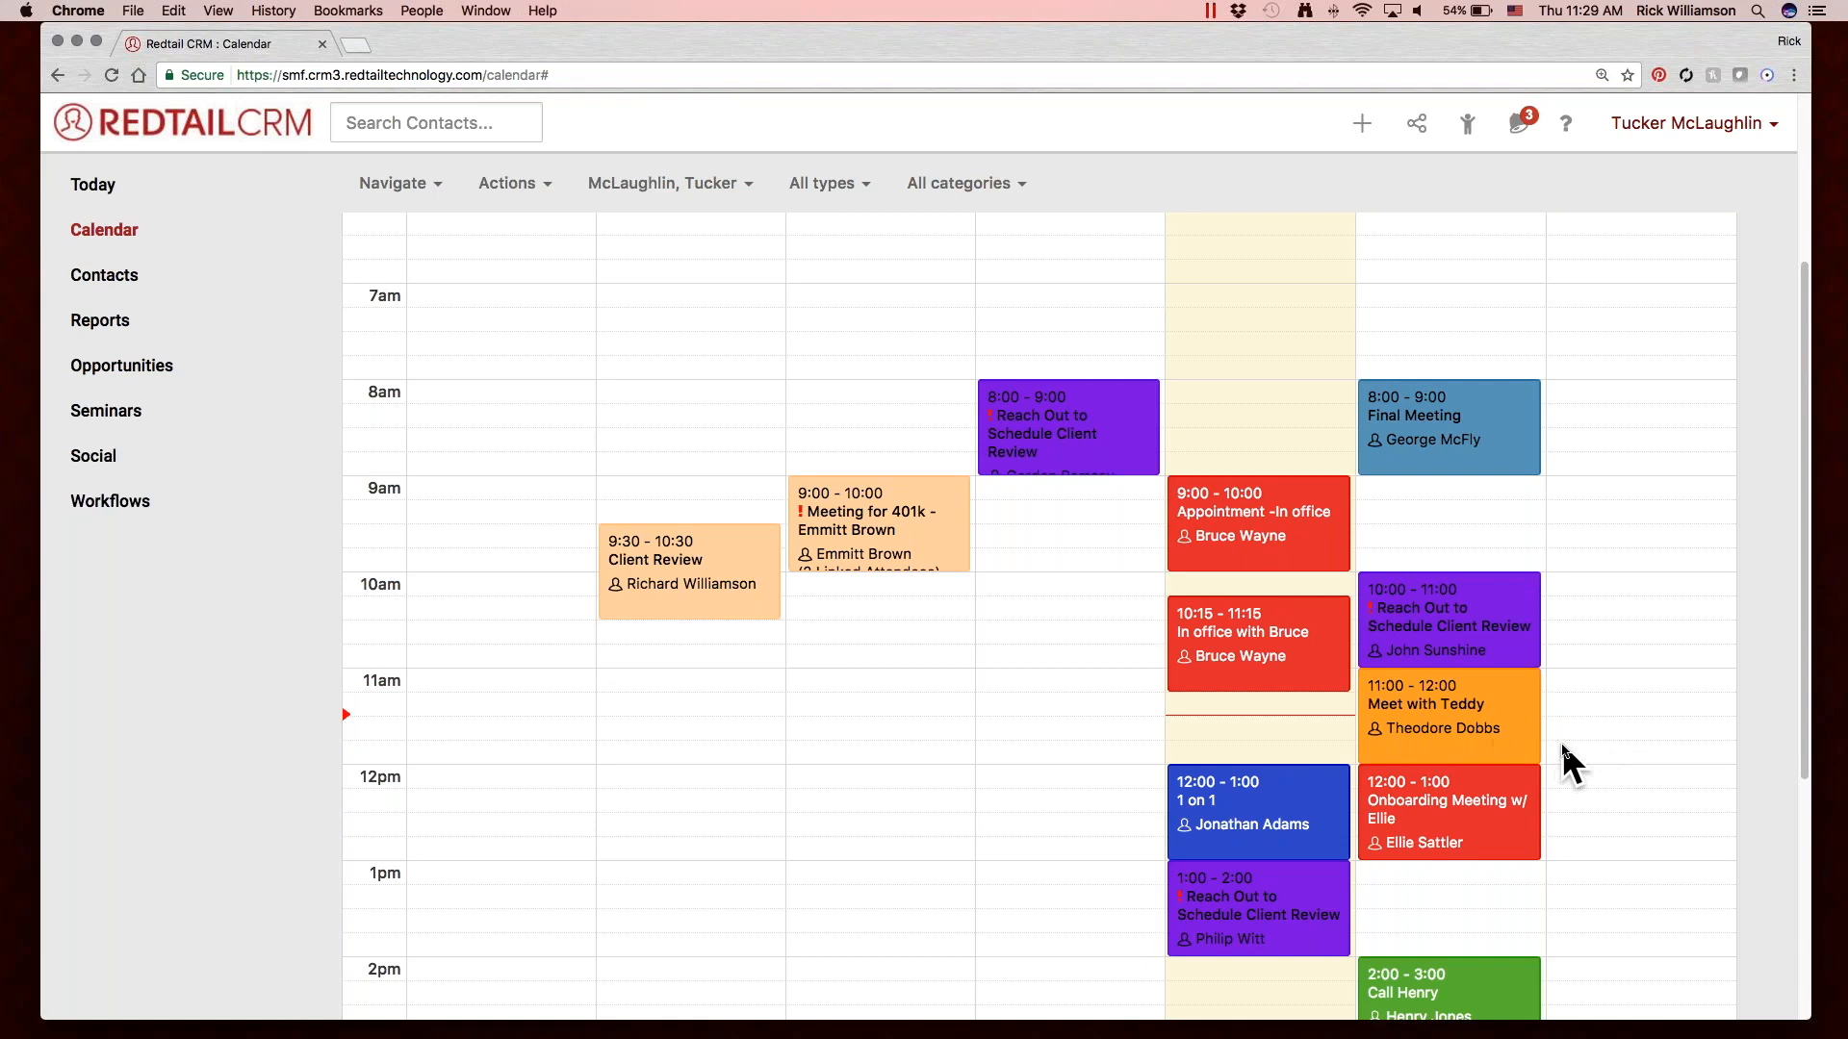
# Extend the green 2:00 call on Friday 6/30 to end at 5:00 and shorten it to end at 3:30.
pyautogui.scroll(-5, 1562, 746)
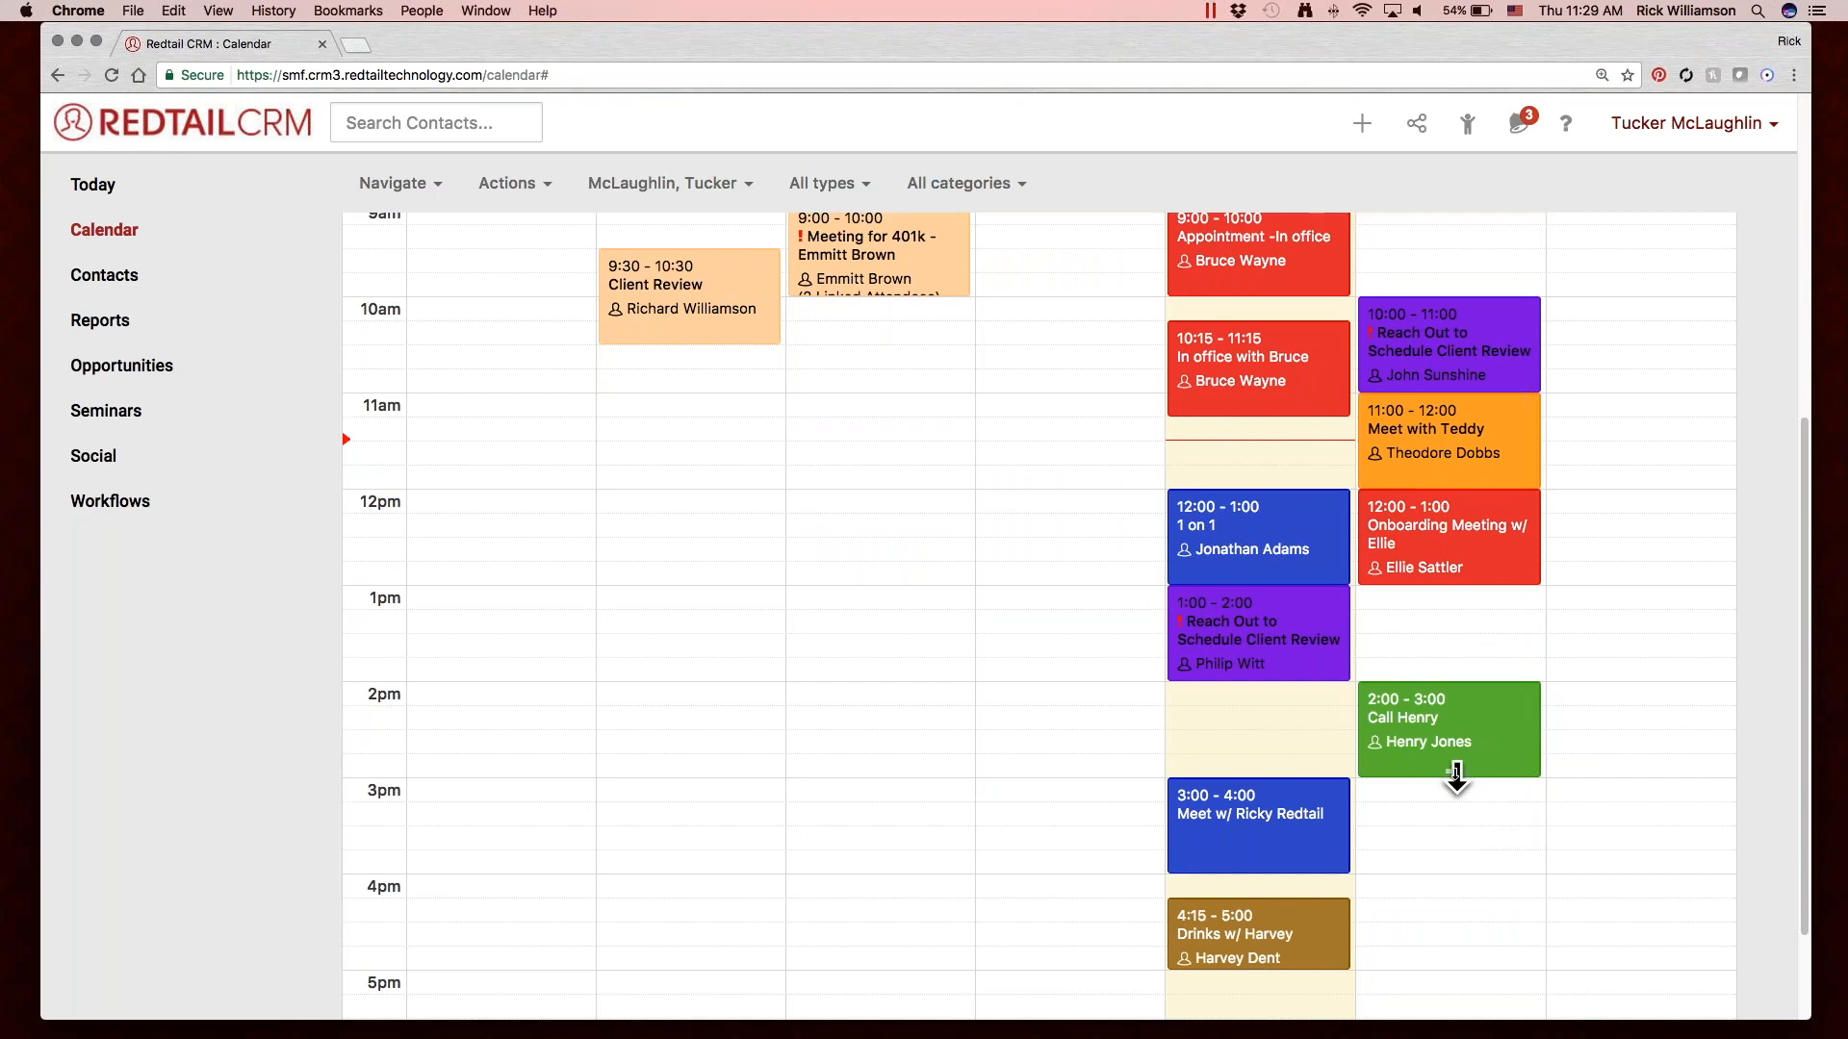
pyautogui.moveTo(1456, 774); pyautogui.dragTo(1474, 968)
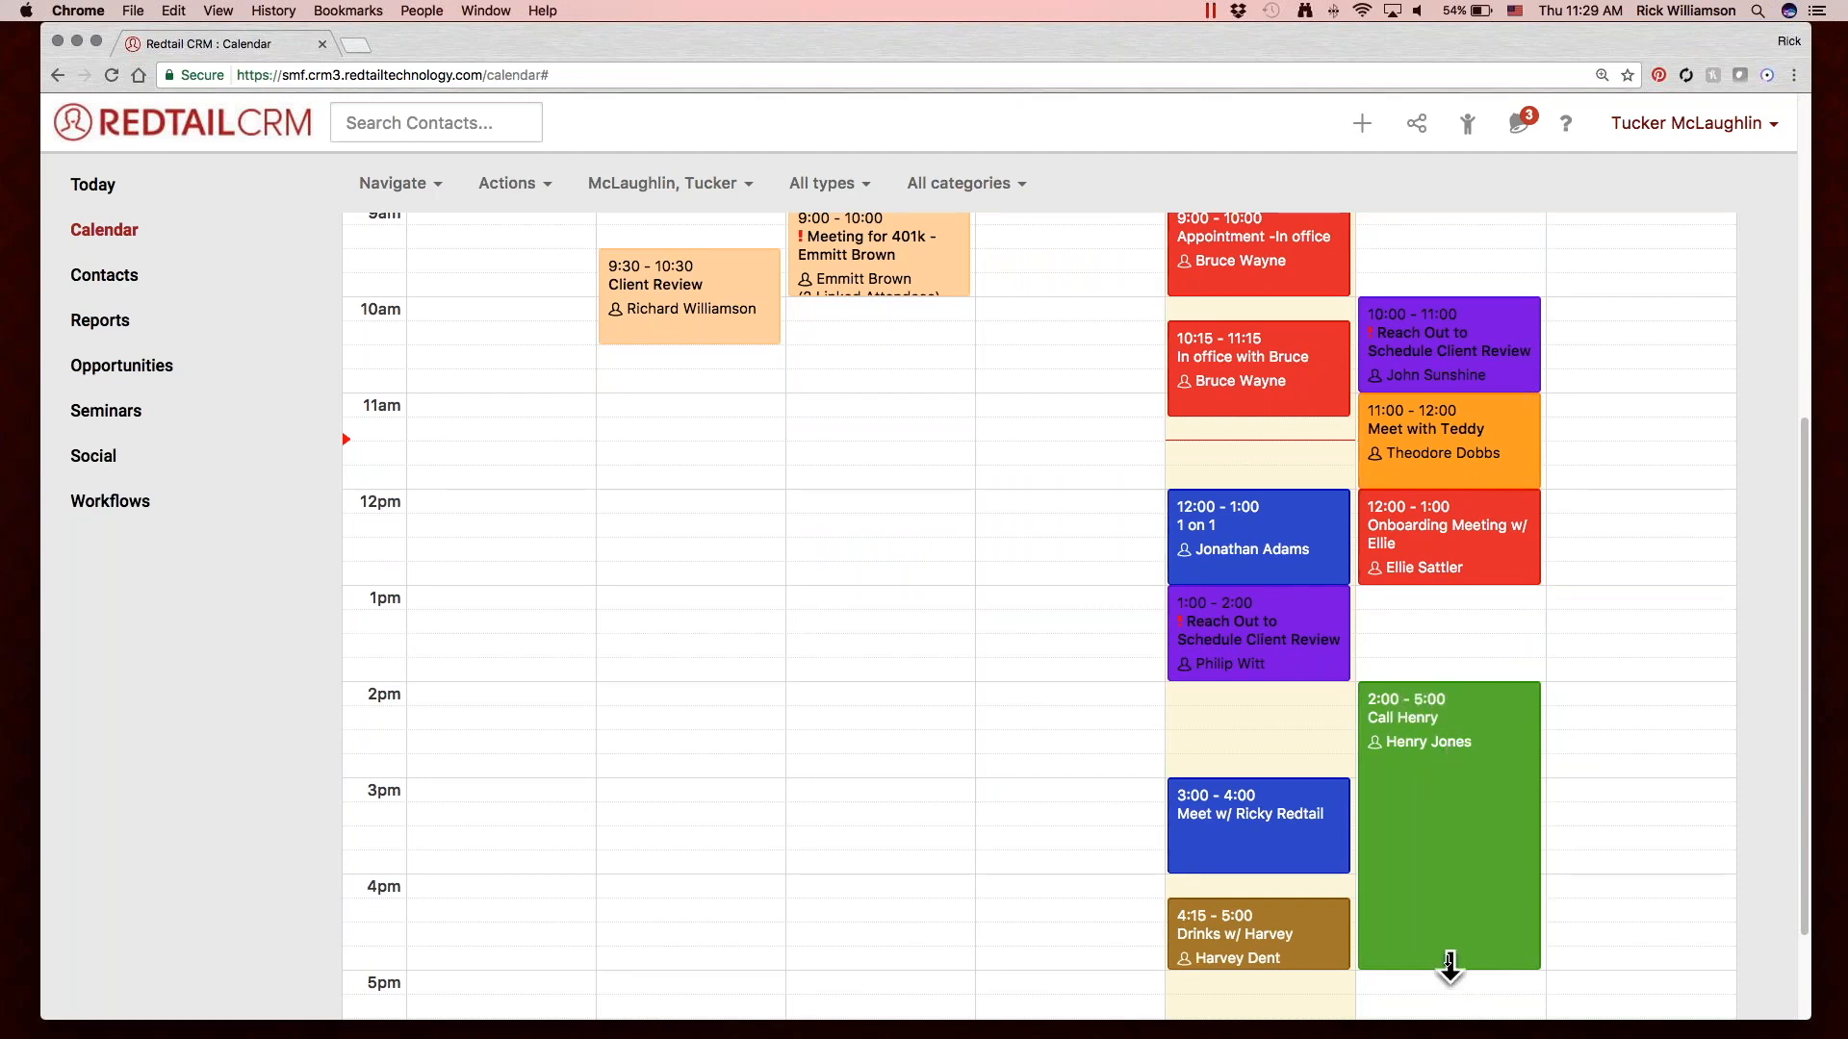
pyautogui.moveTo(1451, 969); pyautogui.dragTo(1432, 816)
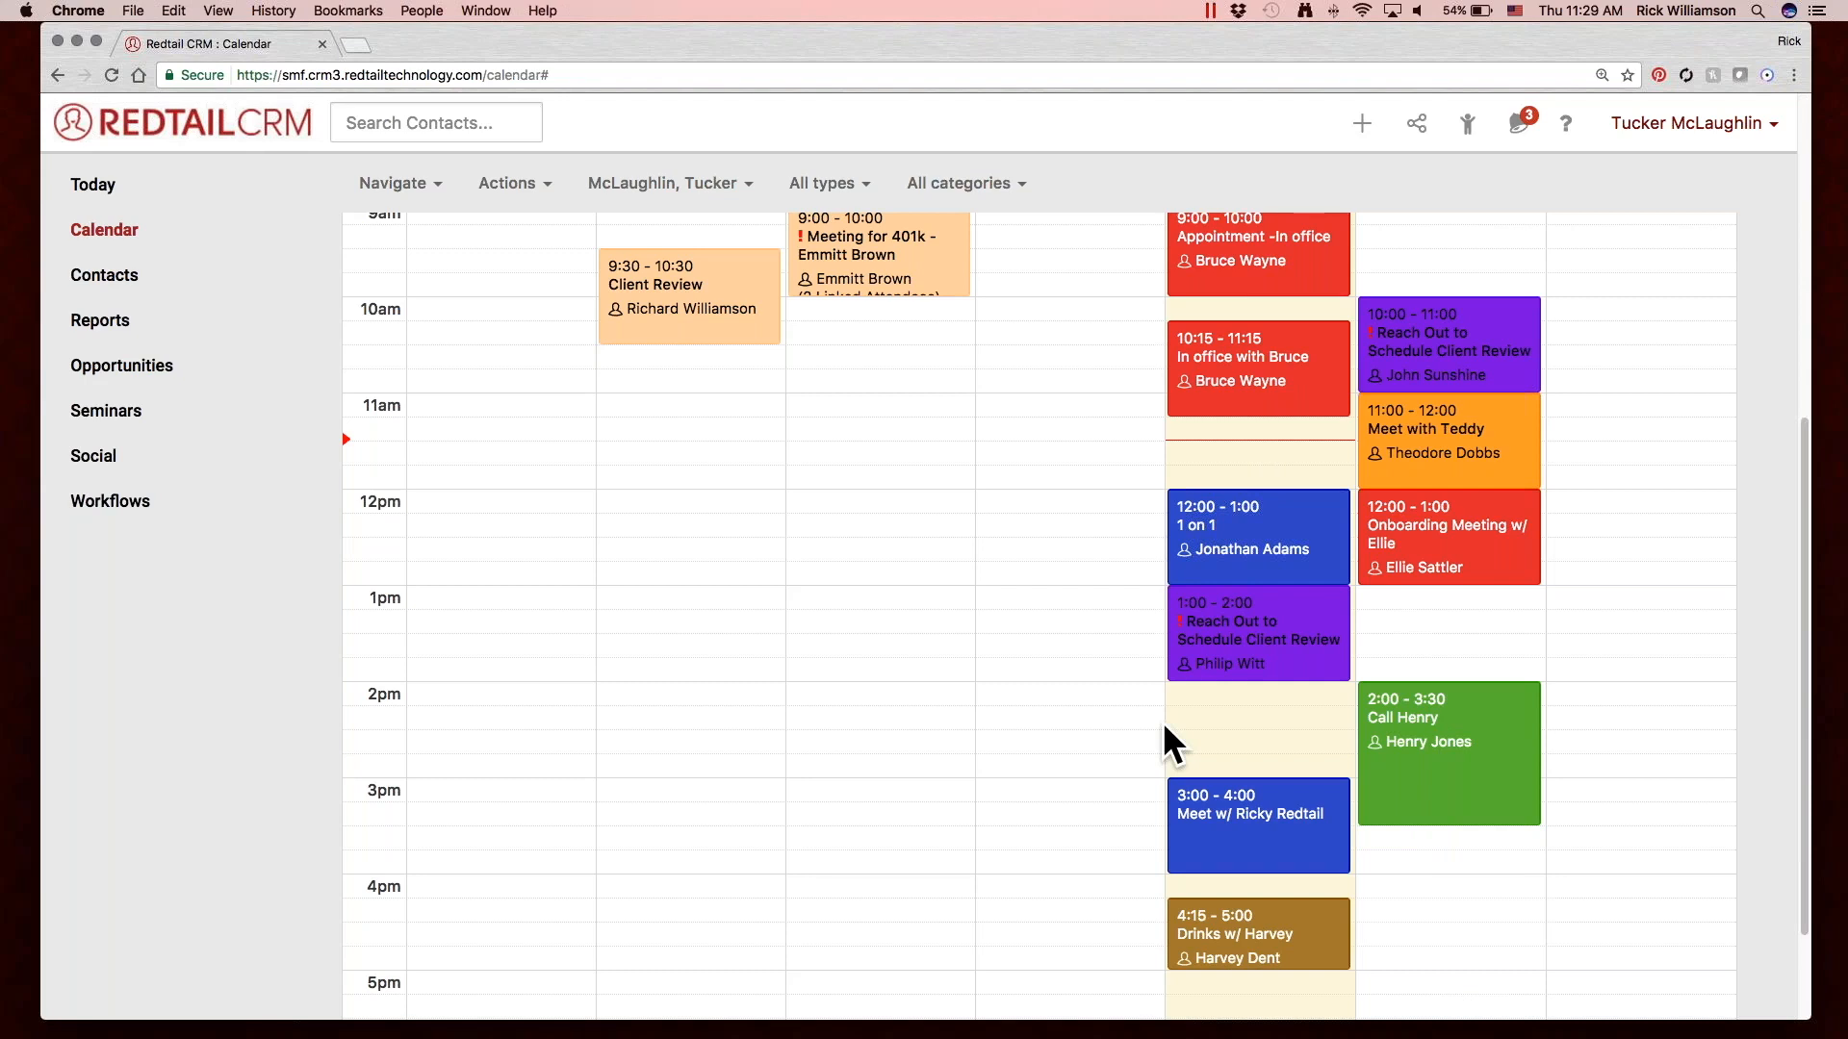
# Start a new activity on Friday 06/30/2017 from 4:00pm to 5:00pm and cancel it.
pyautogui.scroll(10, 1163, 722)
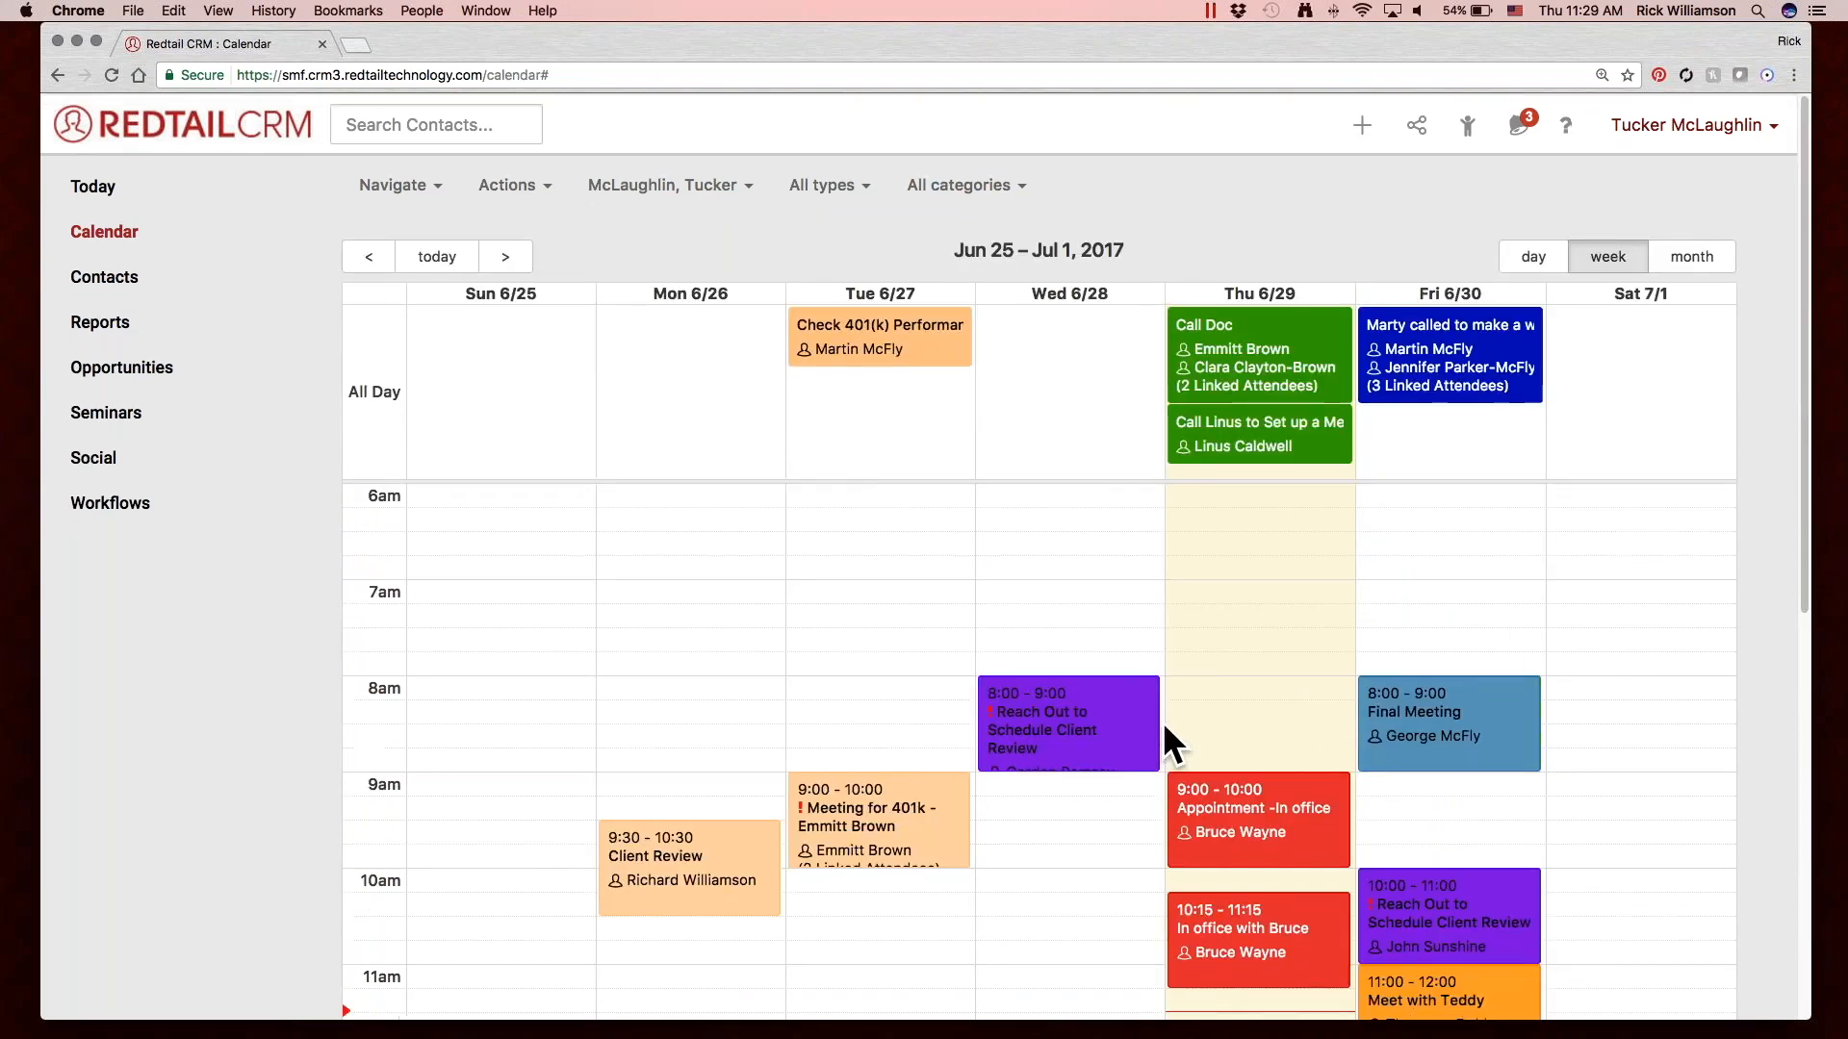
pyautogui.scroll(-6, 1082, 599)
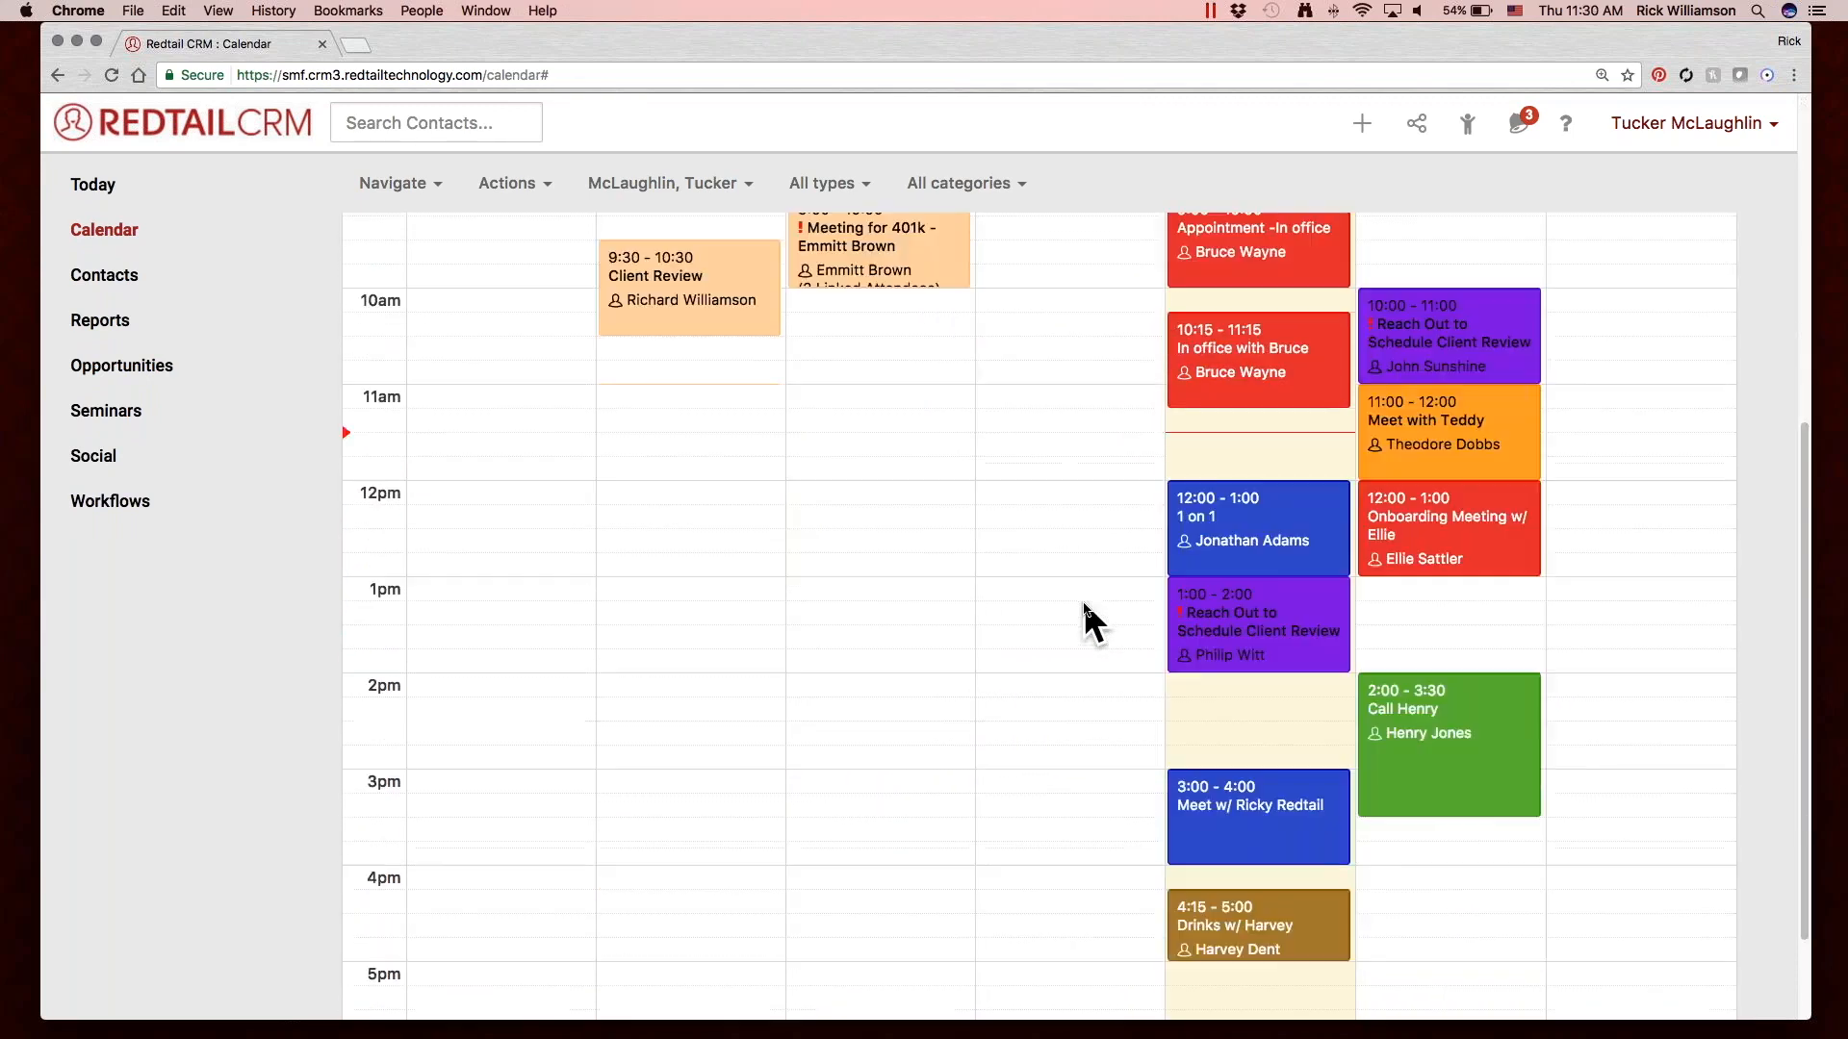
pyautogui.scroll(-2, 1083, 599)
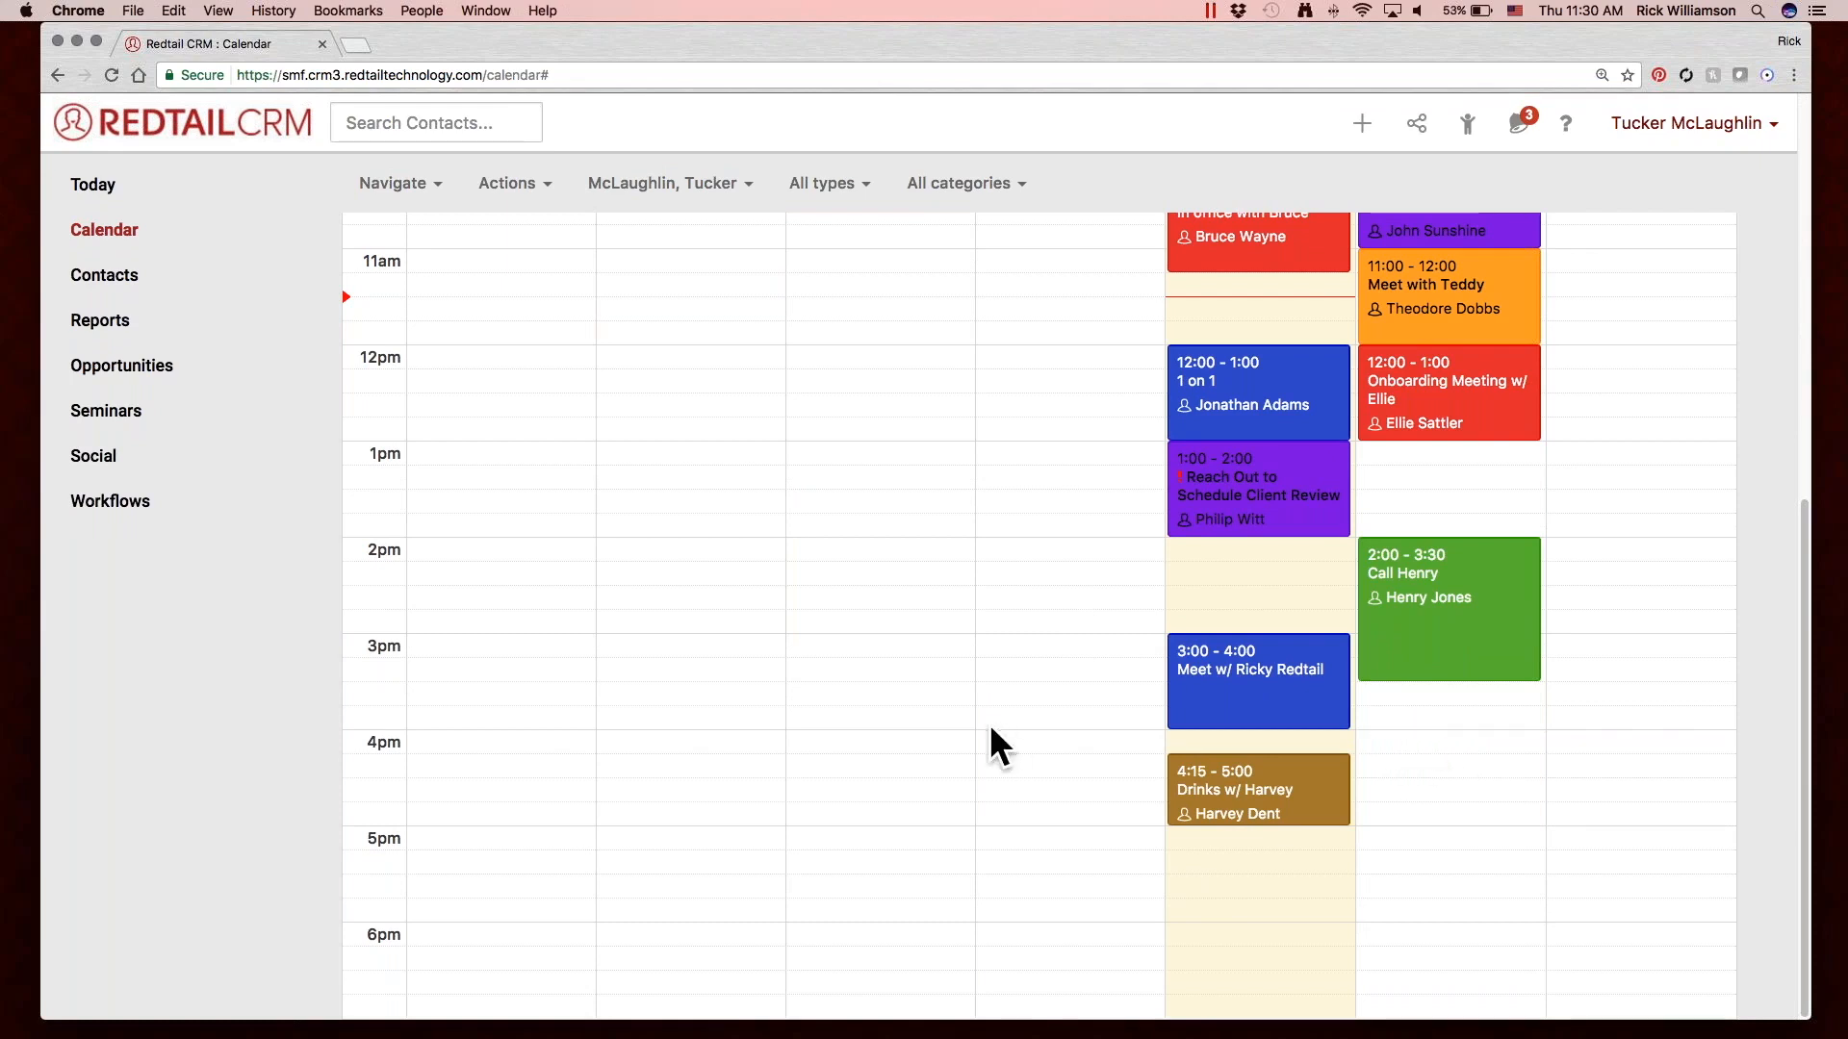
pyautogui.click(1395, 731)
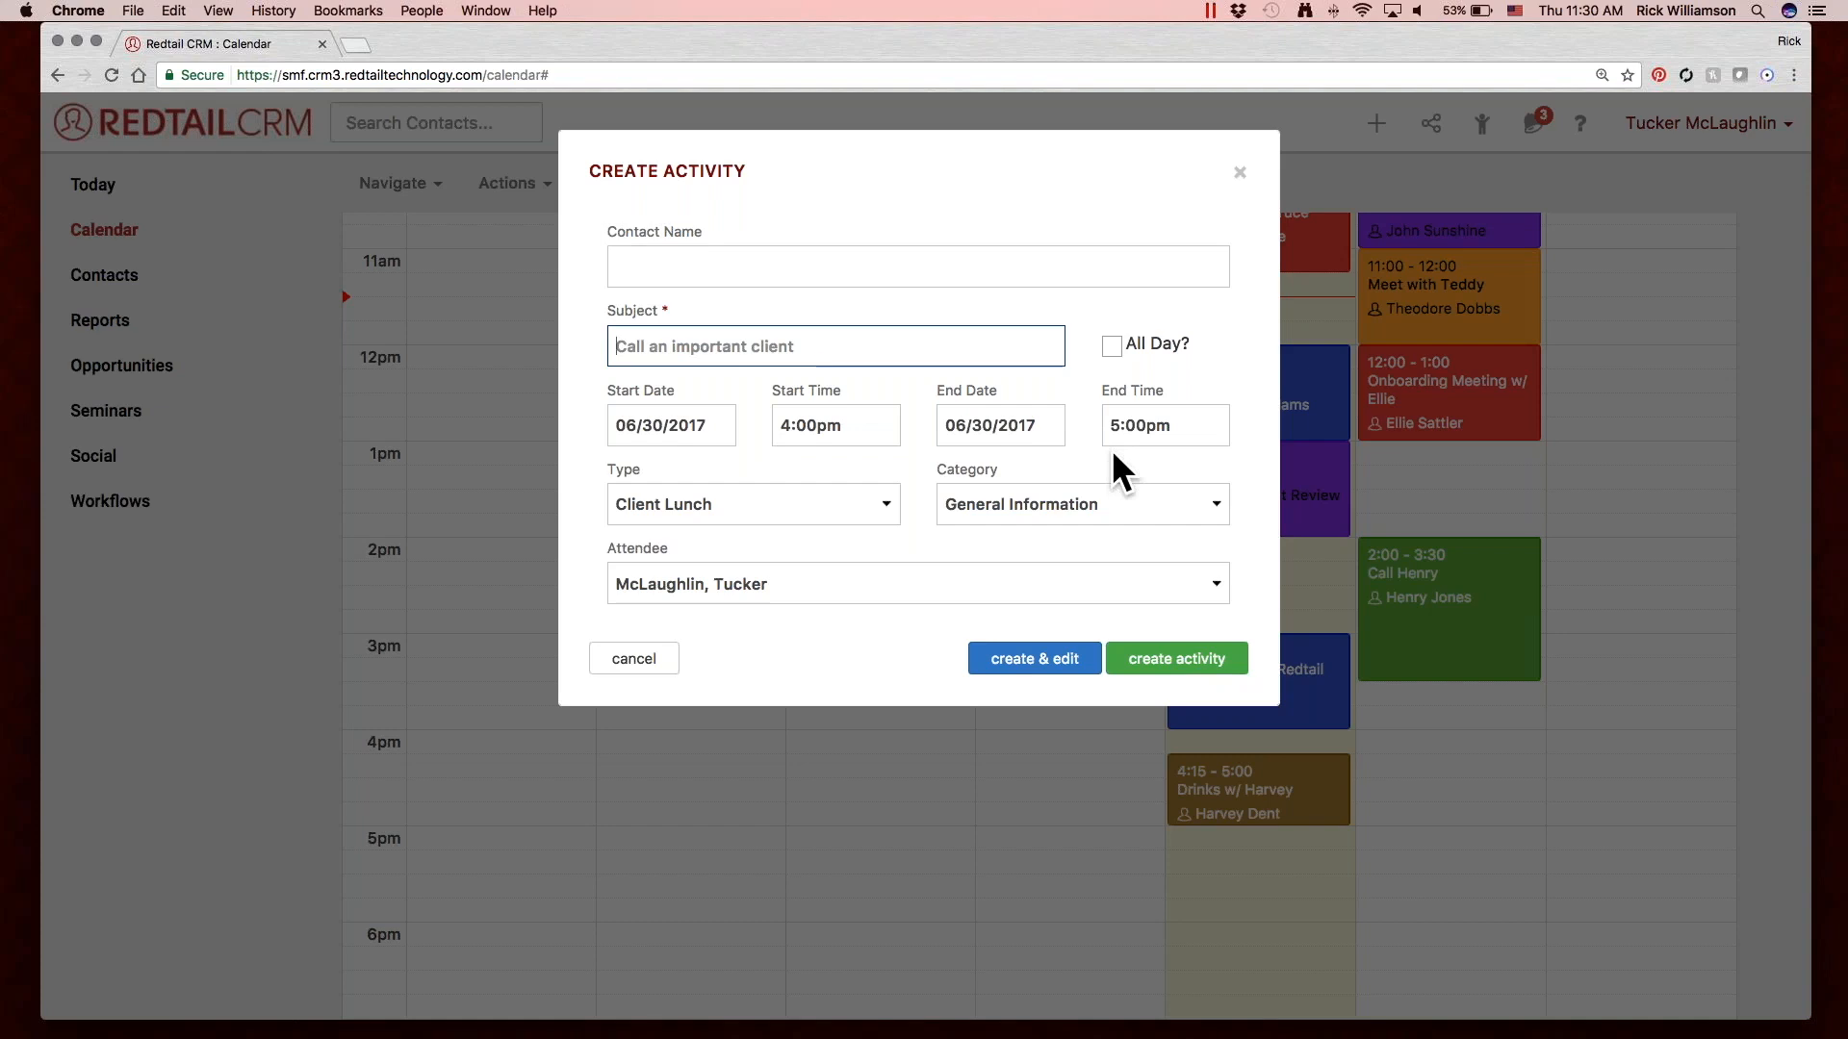
pyautogui.click(662, 656)
# Move Friday's green call to 2:45–4:15, review its activity details and return to the calendar.
pyautogui.moveTo(1467, 554); pyautogui.dragTo(1465, 621)
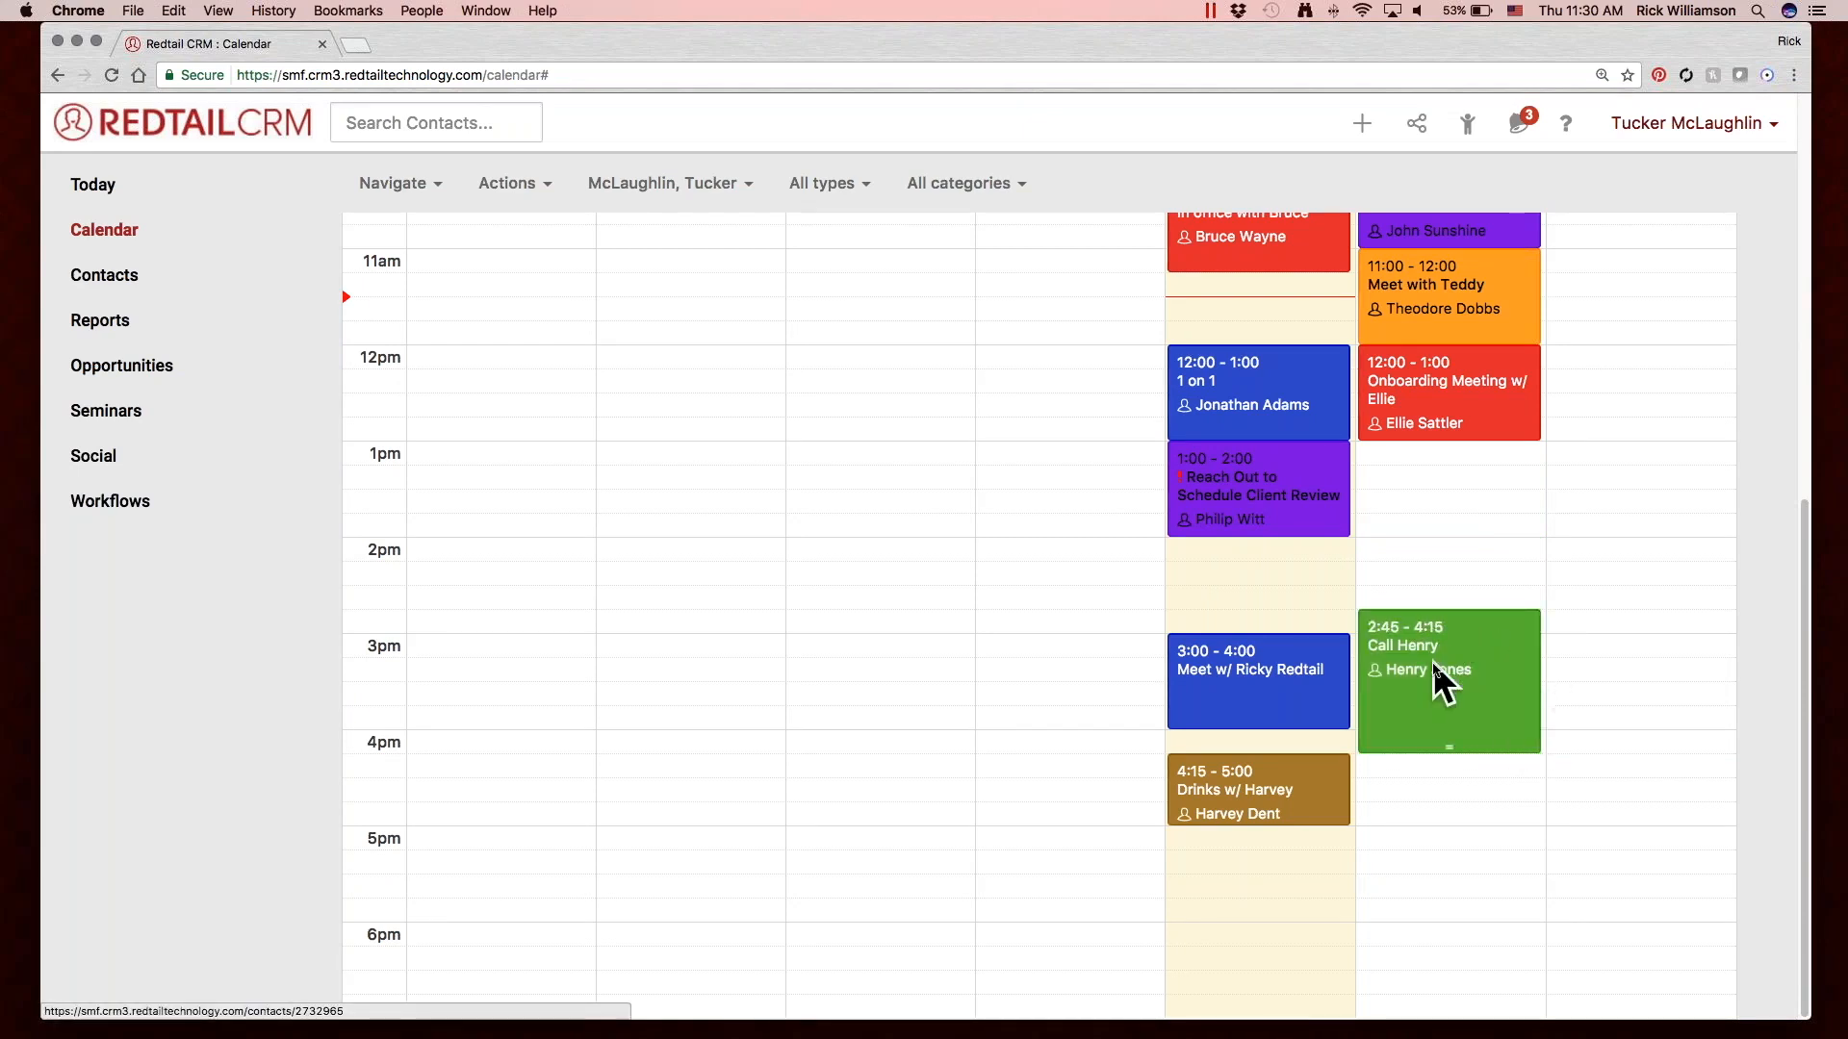
pyautogui.moveTo(1462, 671)
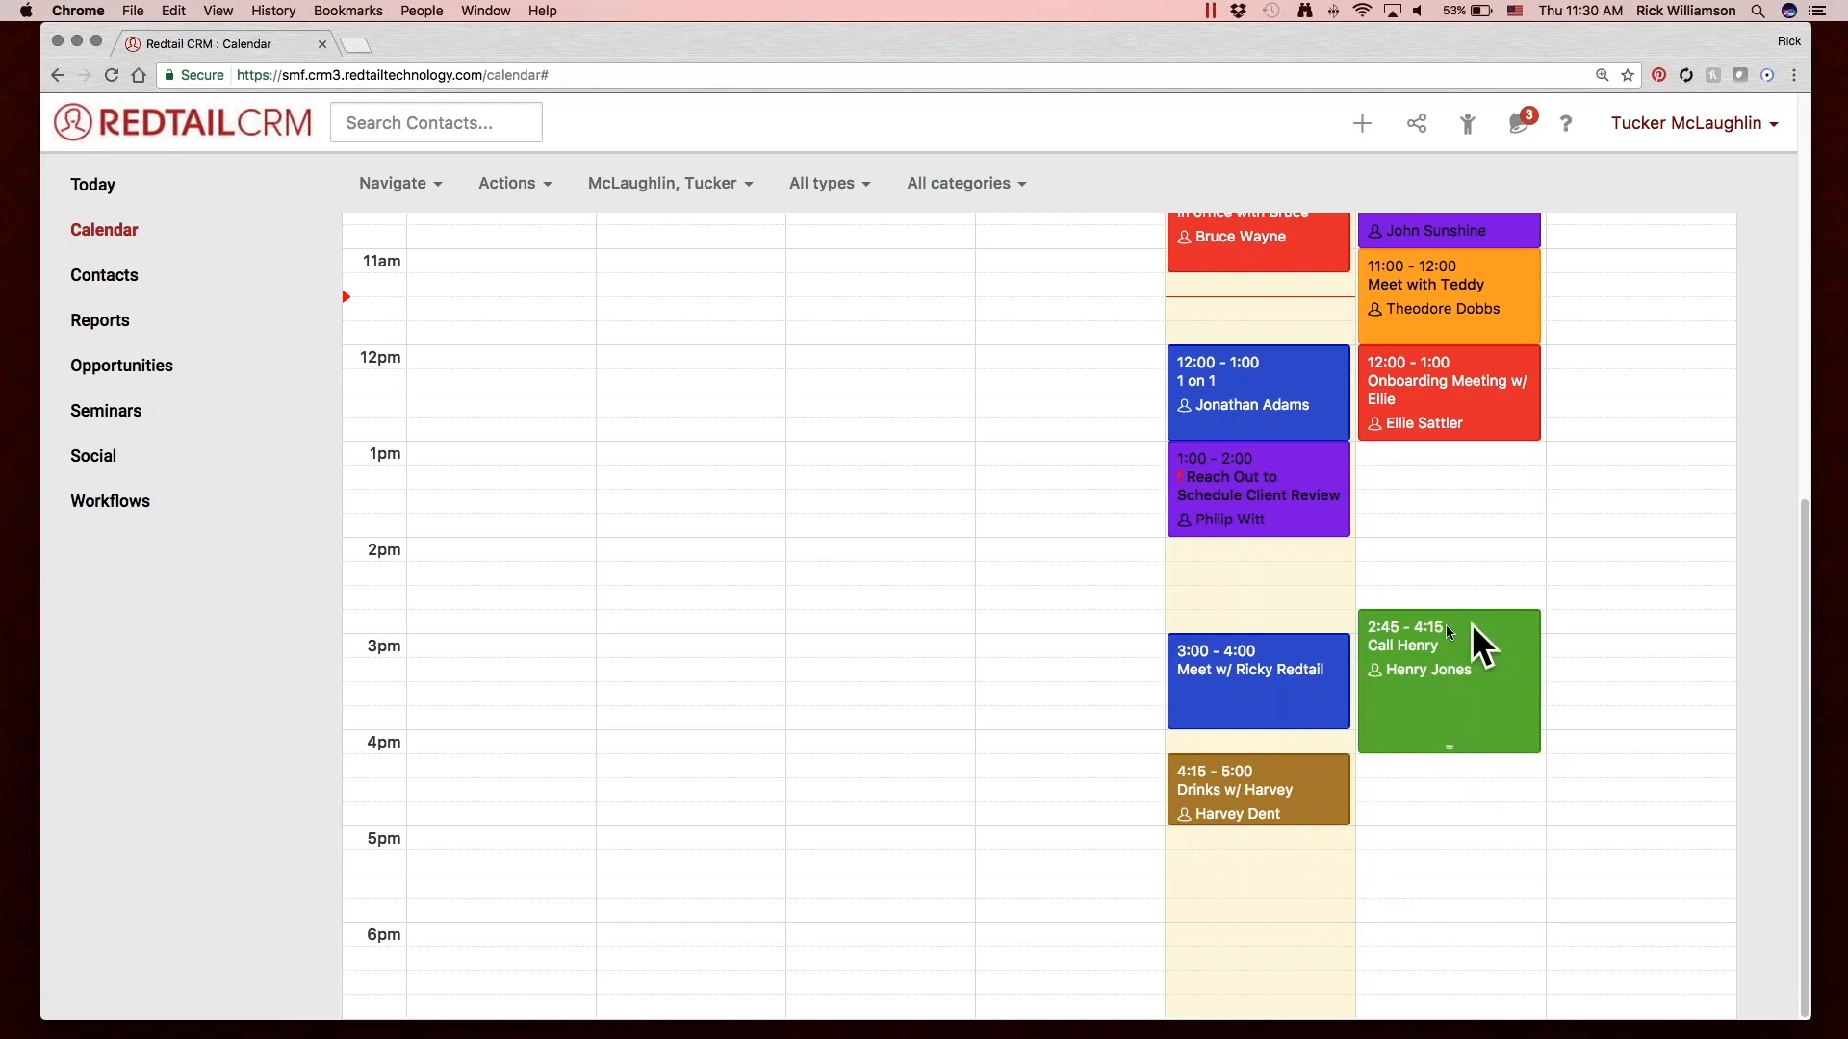
pyautogui.click(1420, 623)
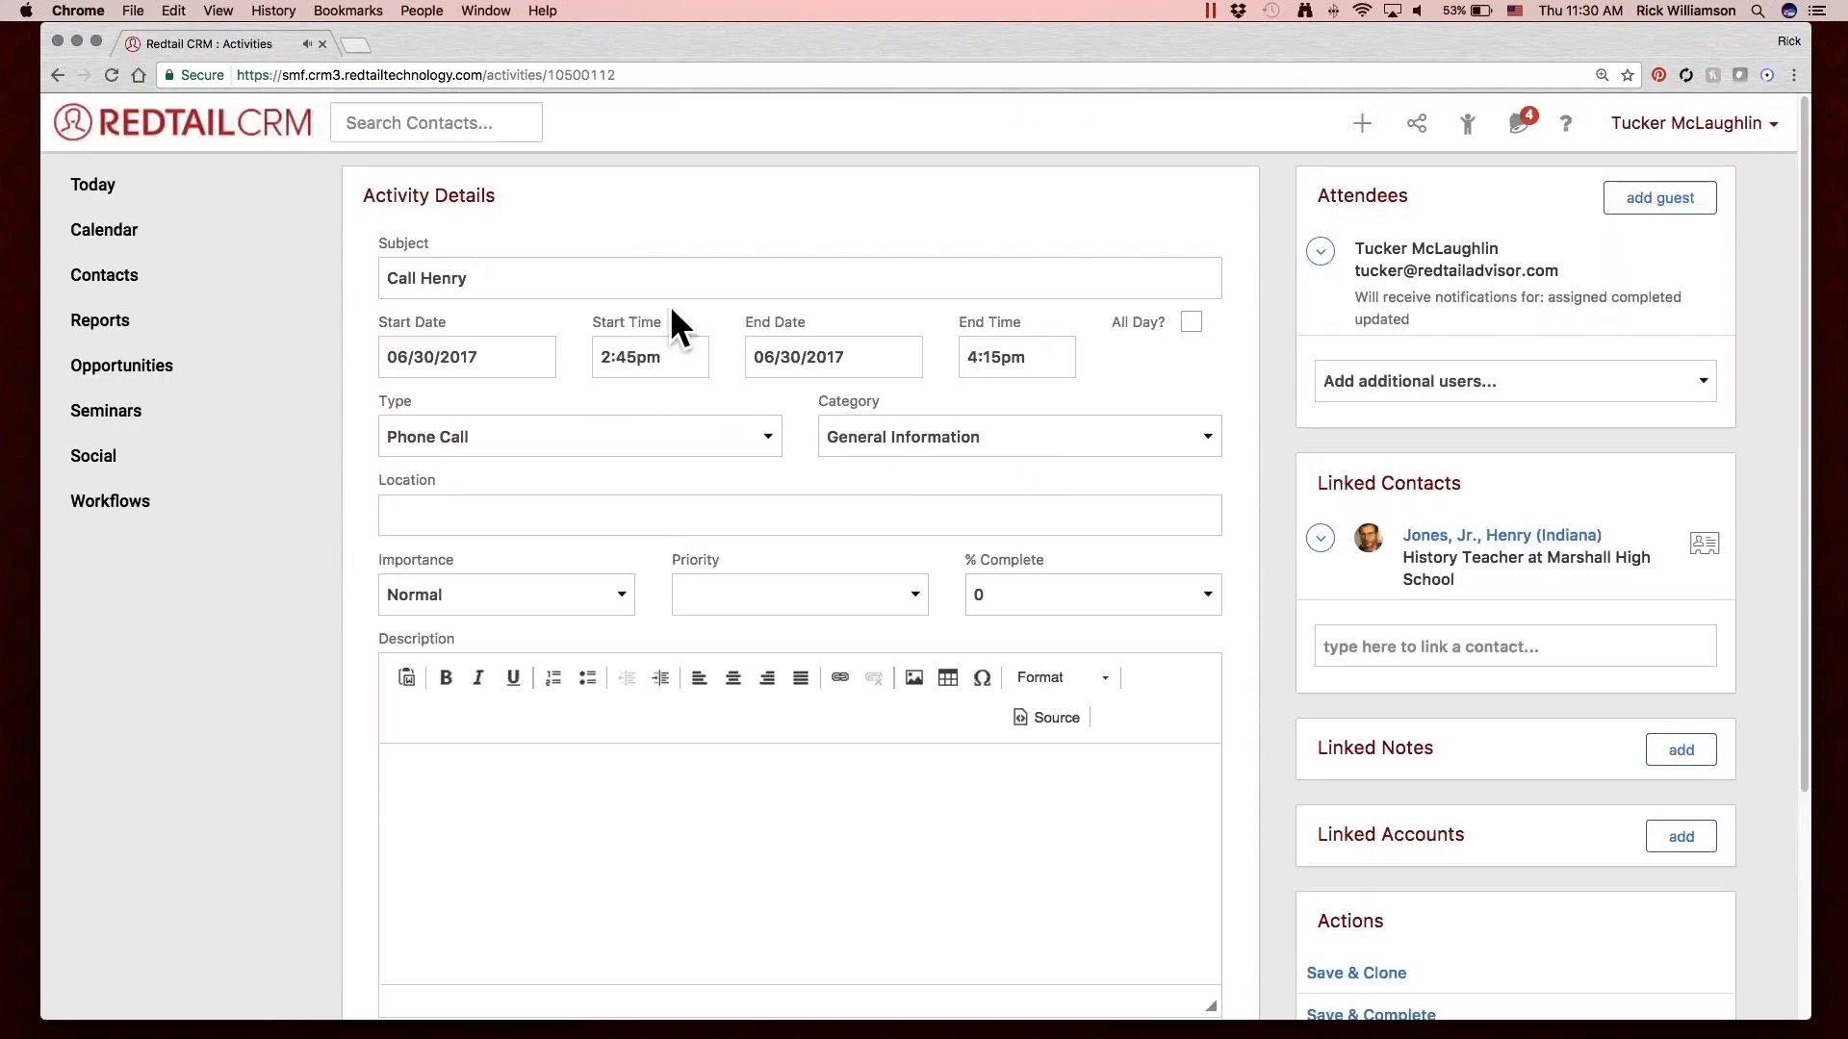
pyautogui.scroll(-5, 599, 464)
pyautogui.click(1028, 934)
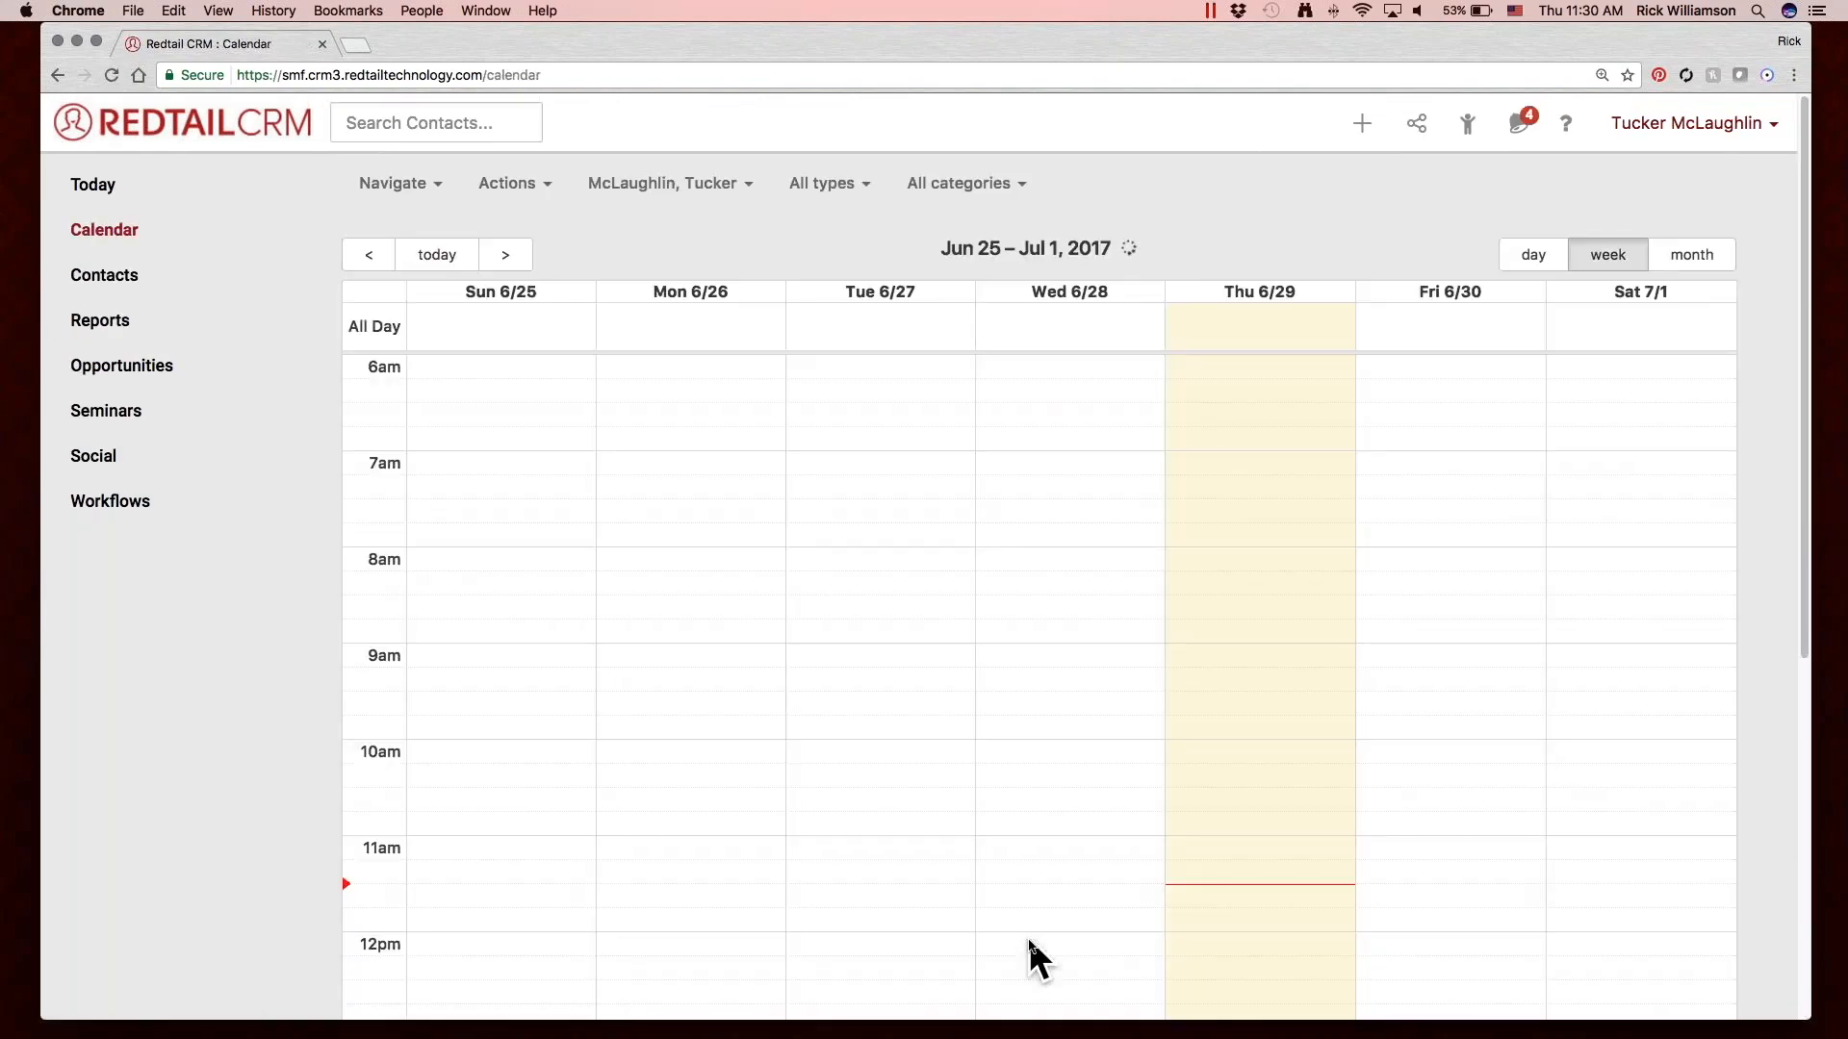
# Move the Final Meeting on Friday 6/30 to 8:30–9:30.
pyautogui.moveTo(1431, 705); pyautogui.dragTo(1433, 755)
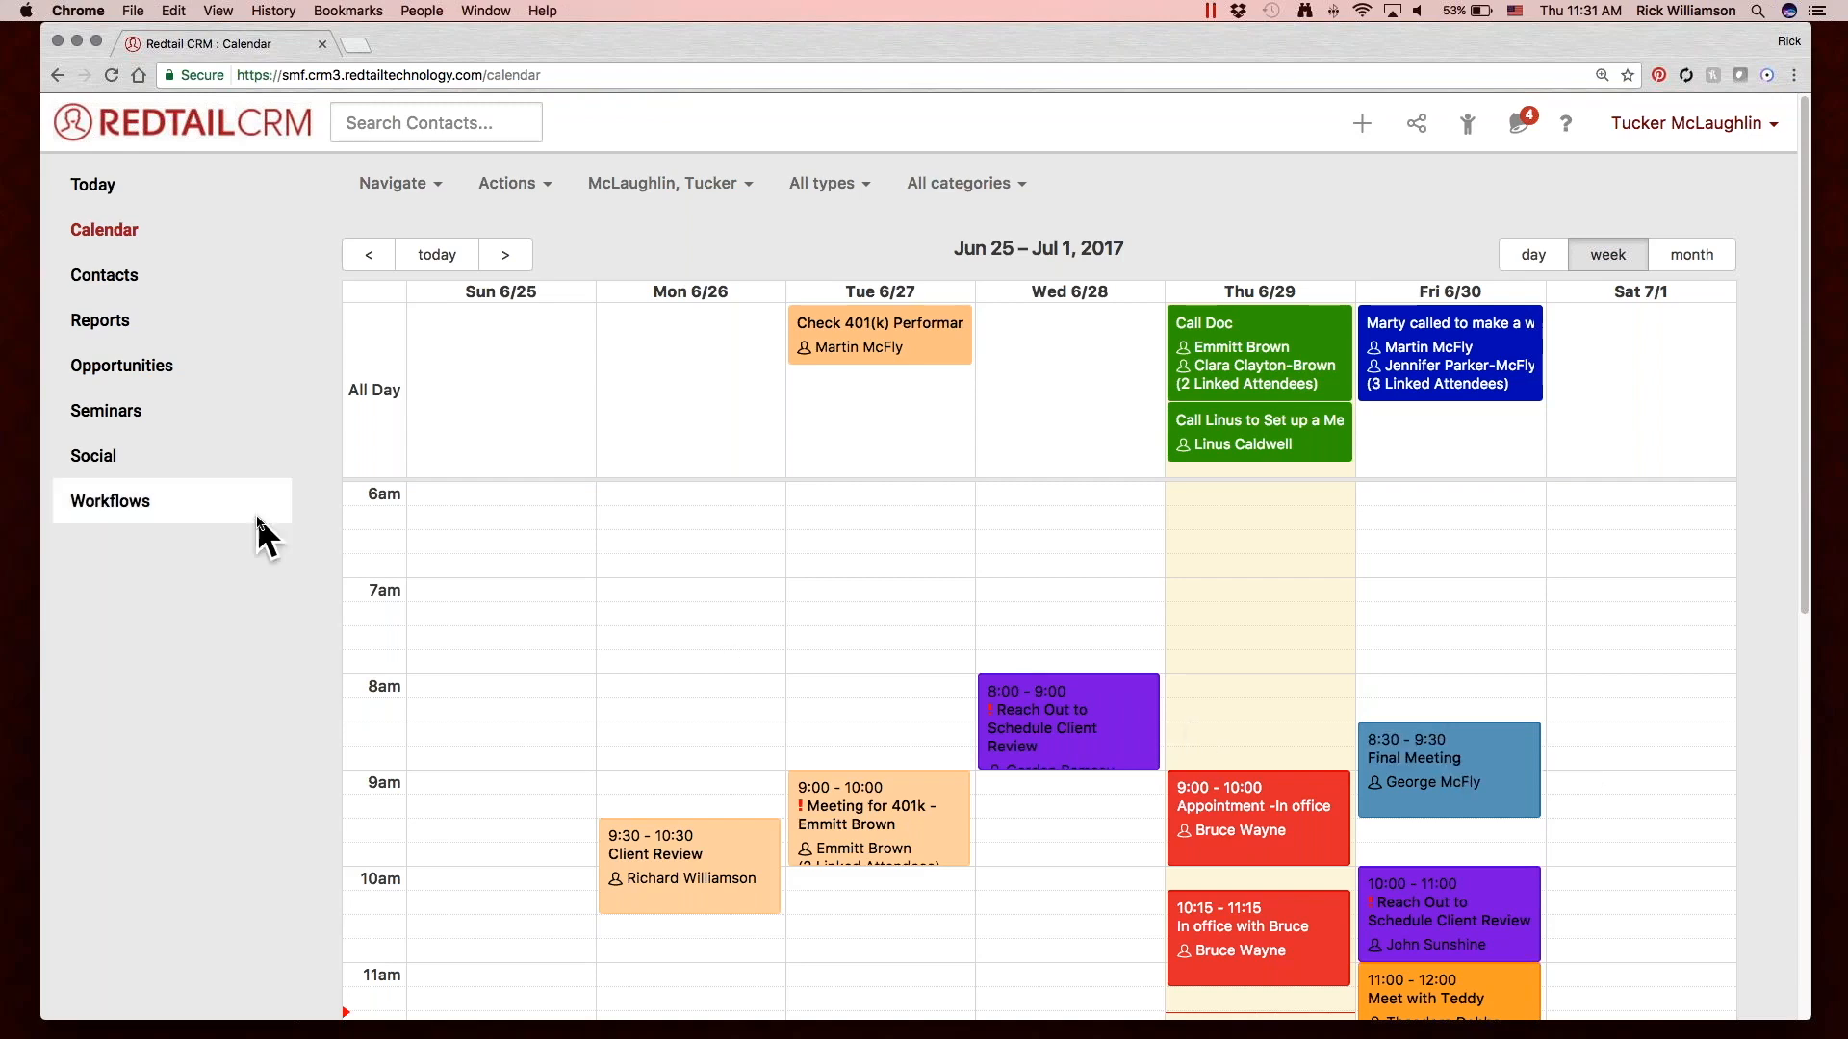
# Open the Activities By Contact report and reduce the page zoom to 110%.
pyautogui.click(137, 308)
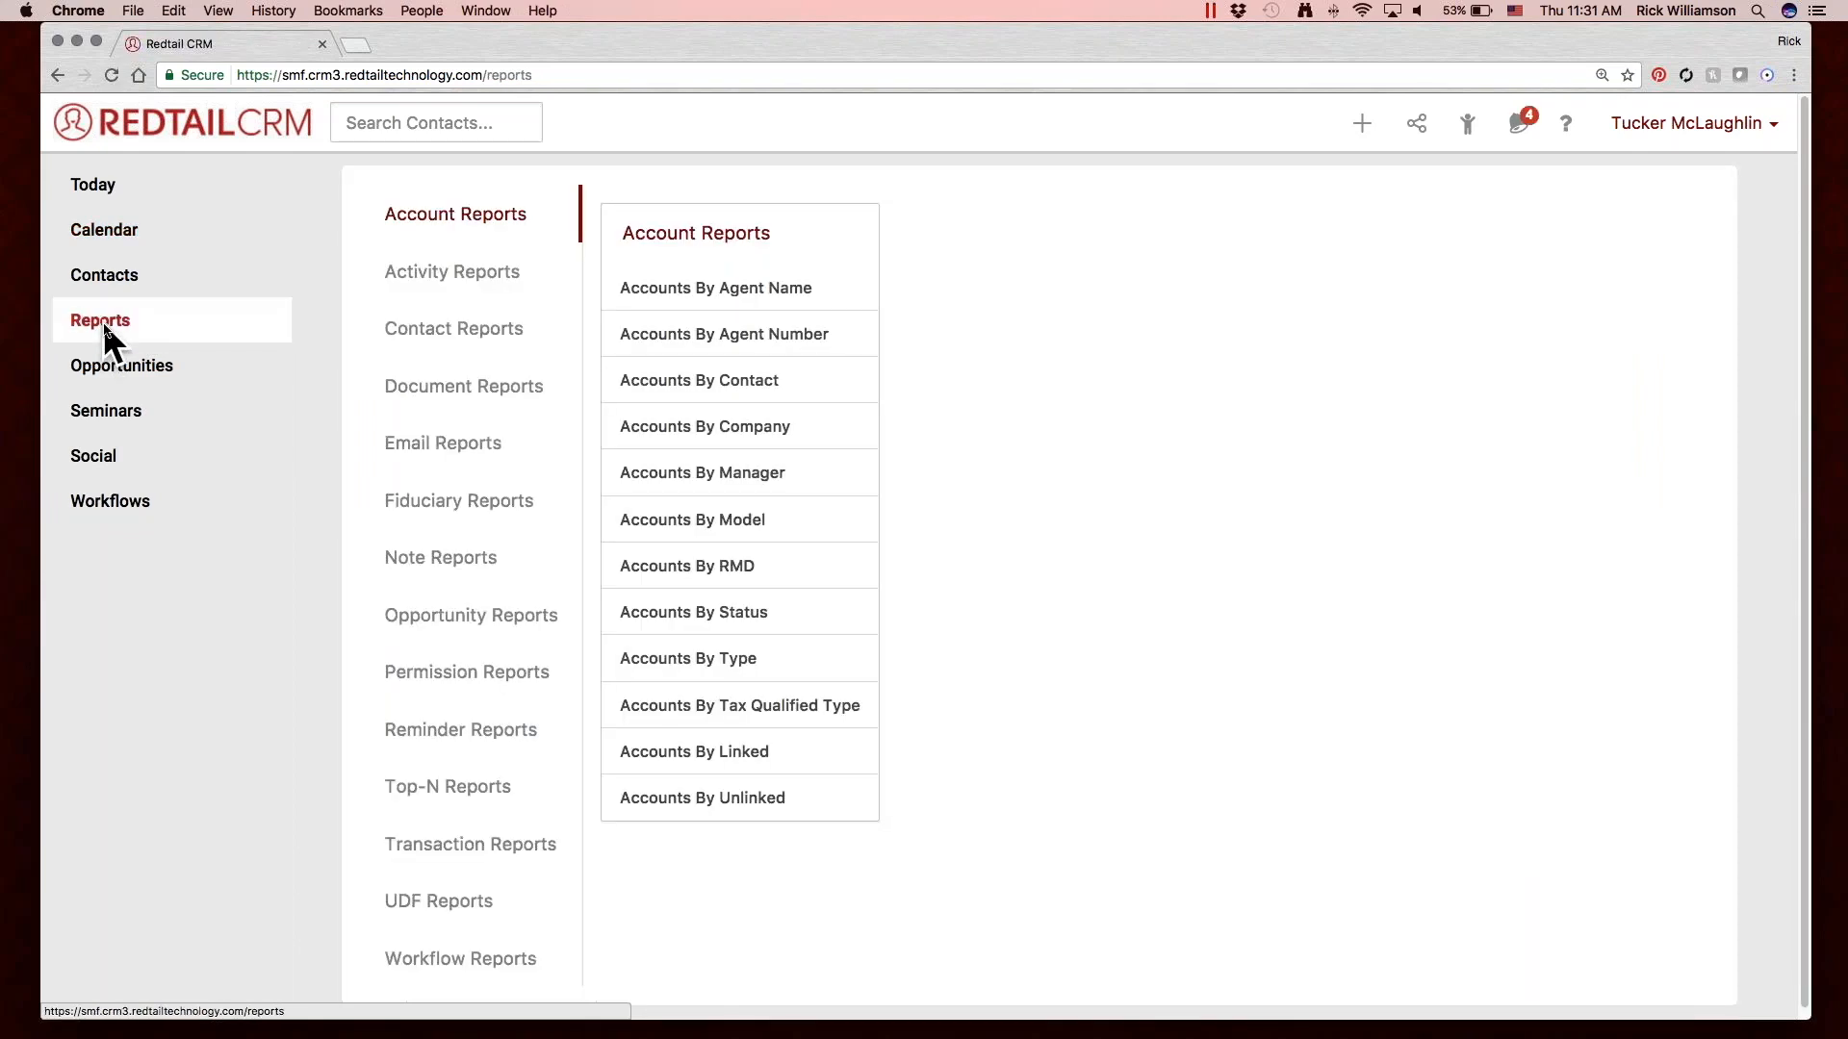
pyautogui.click(470, 271)
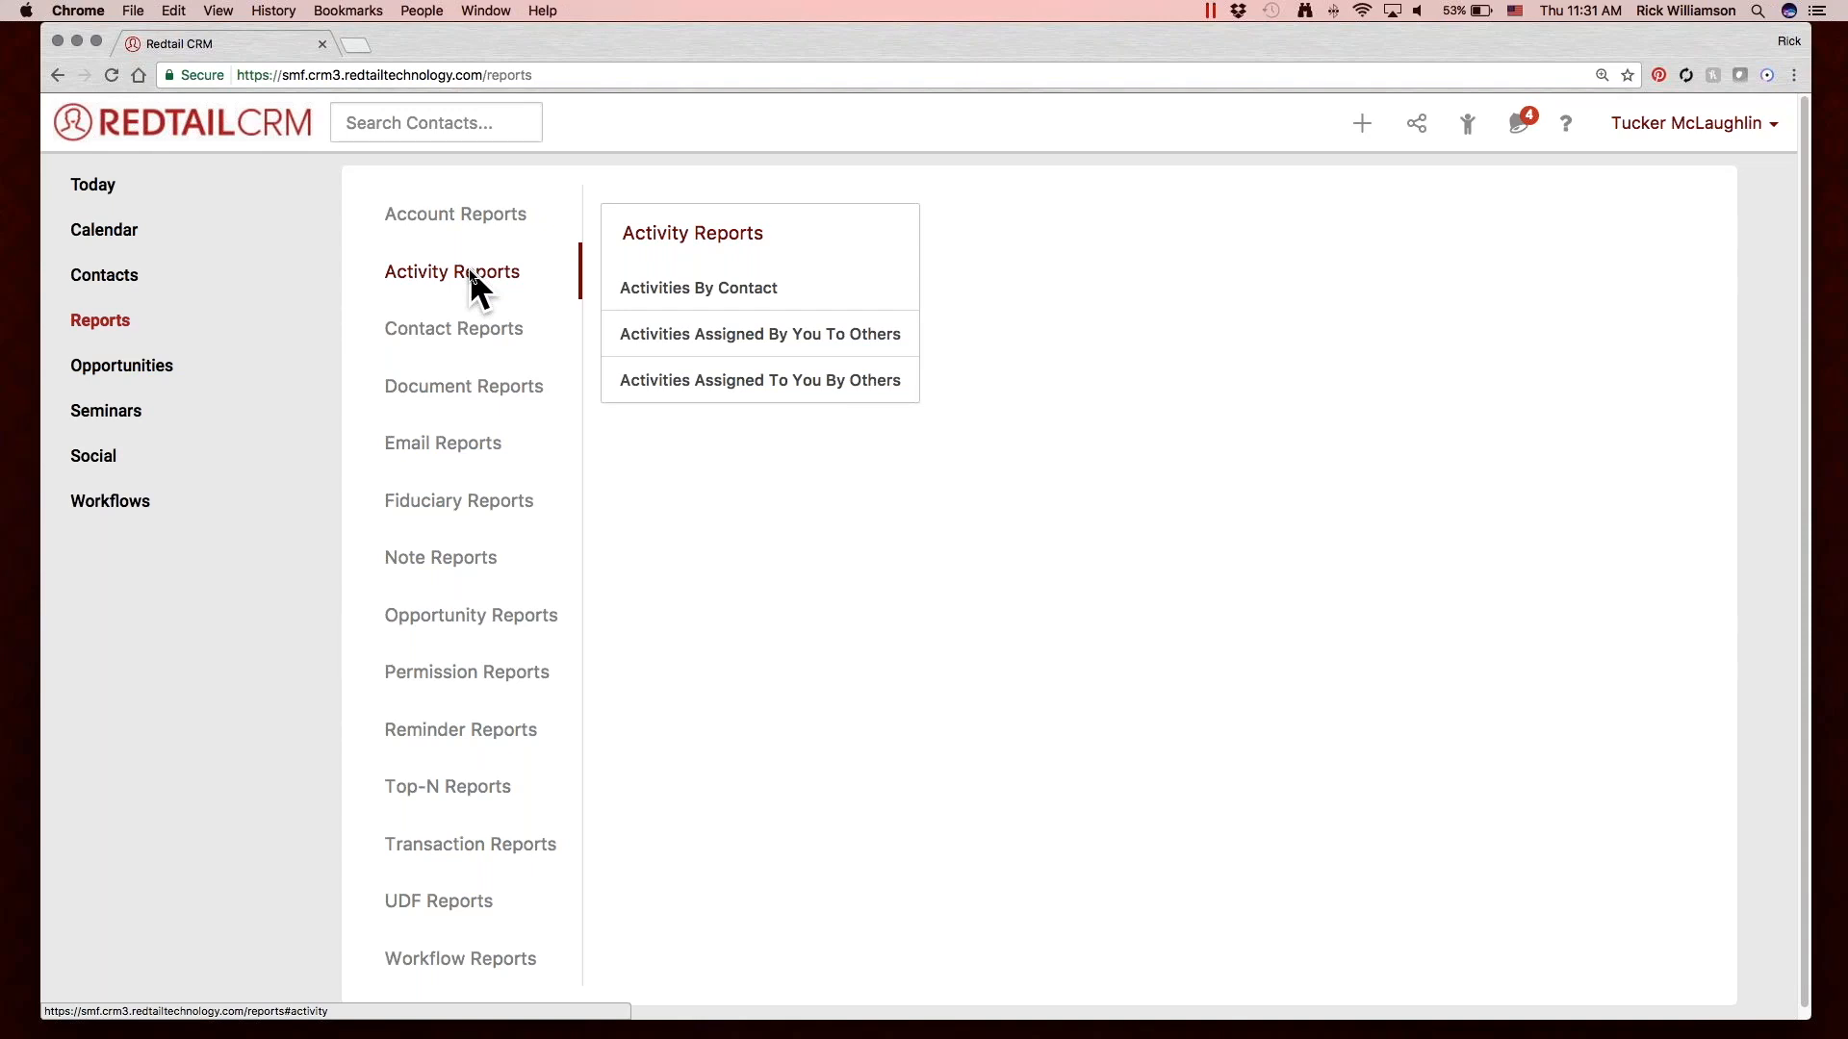
pyautogui.click(742, 287)
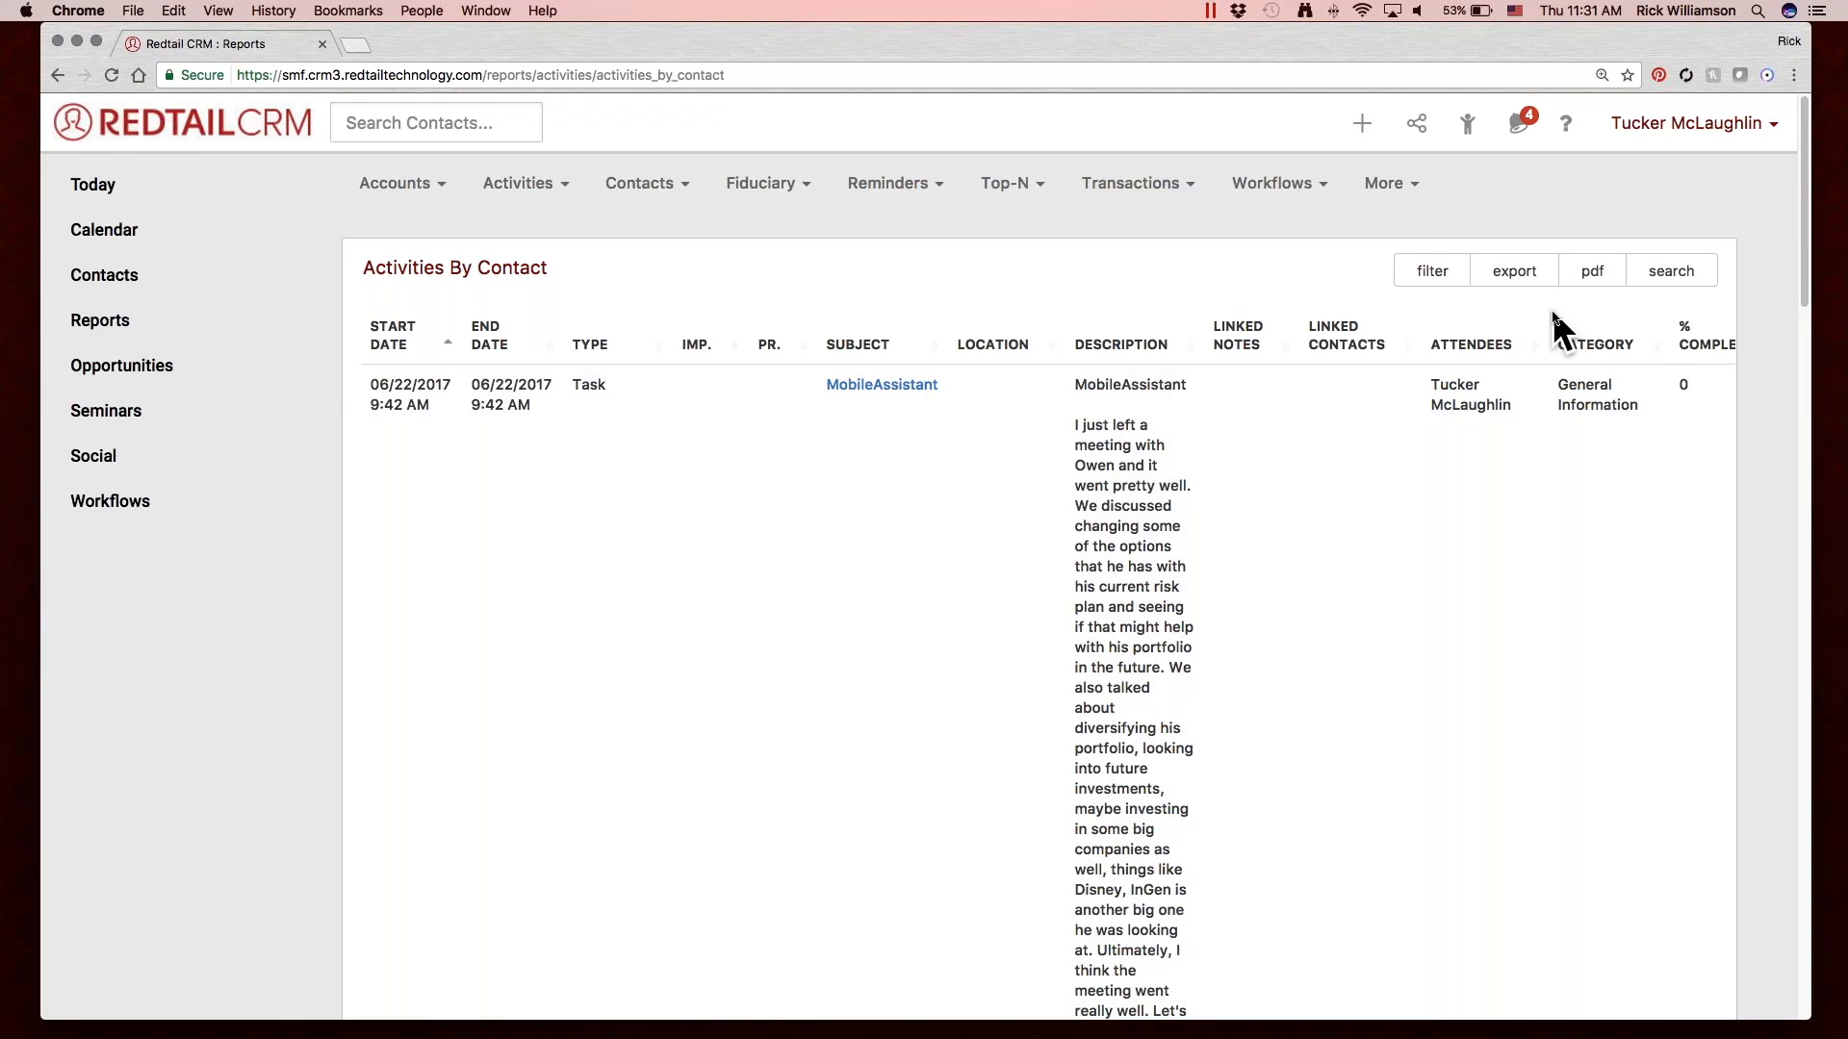
pyautogui.press('super+minus')
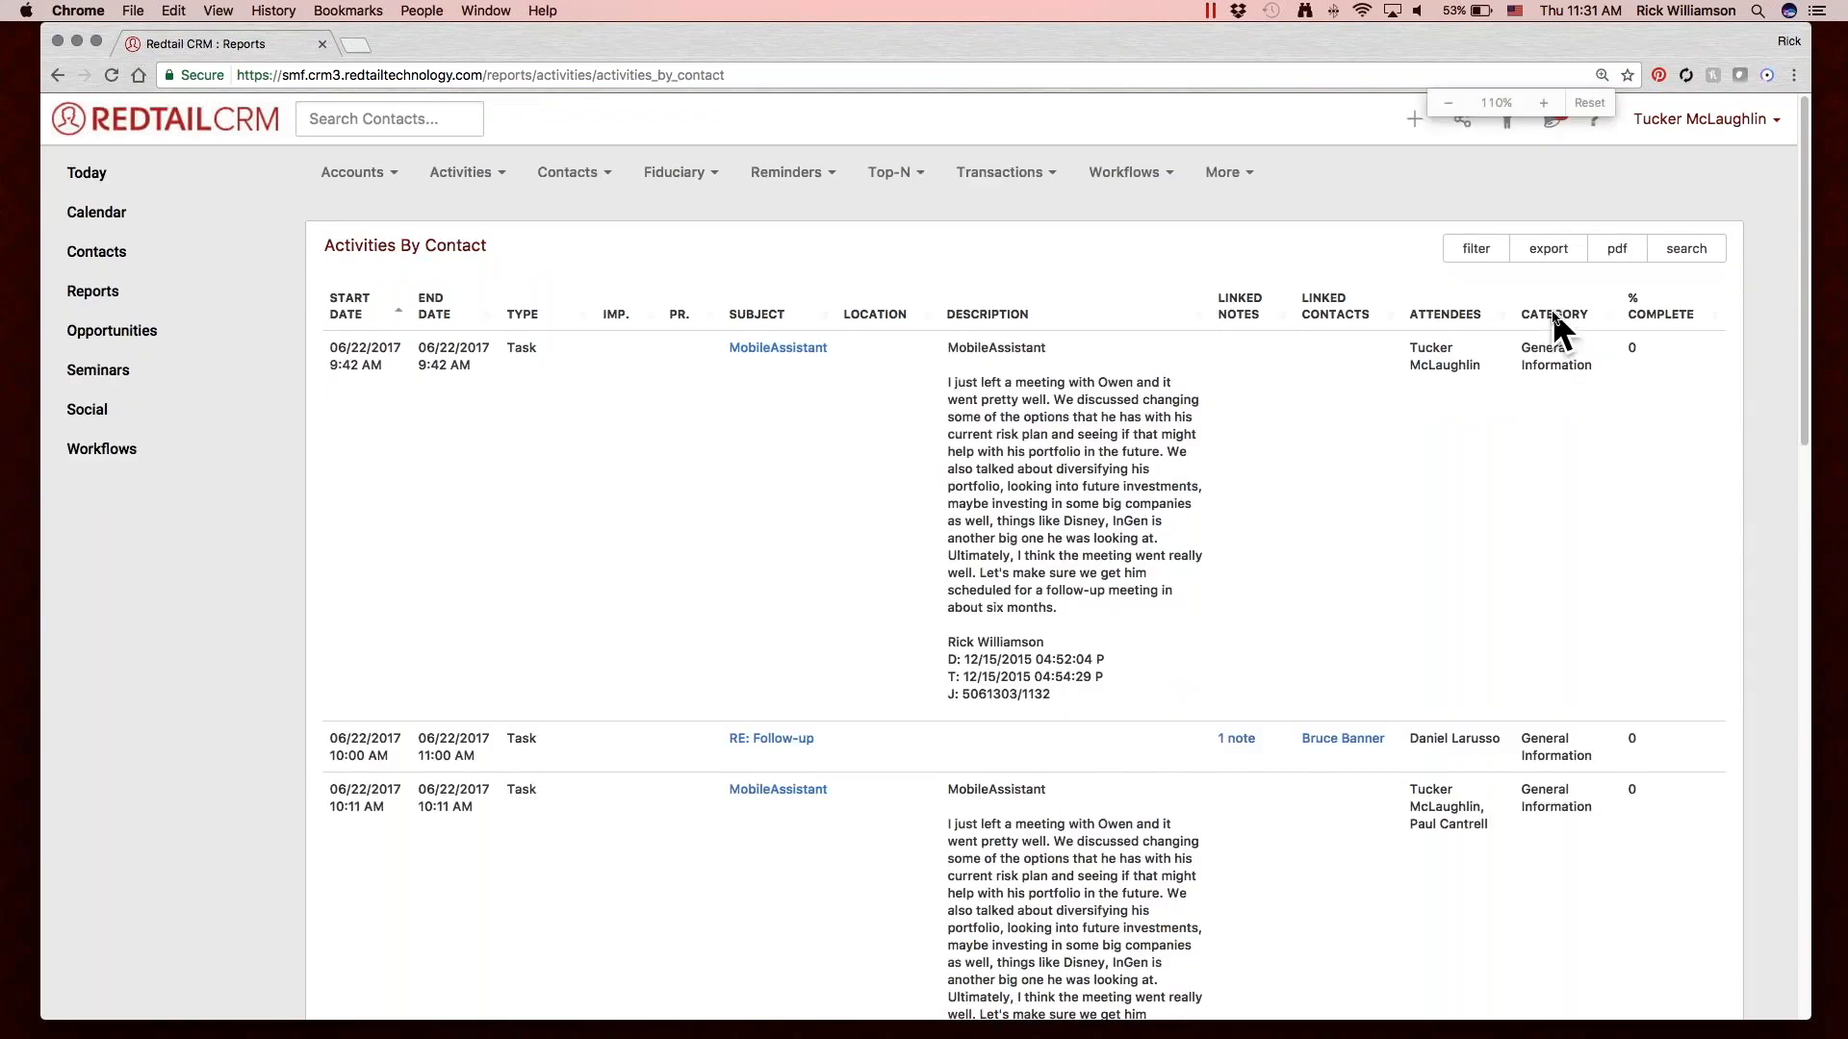
# Set the page zoom of the Activities By Contact report to 125%.
pyautogui.press('super+minus')
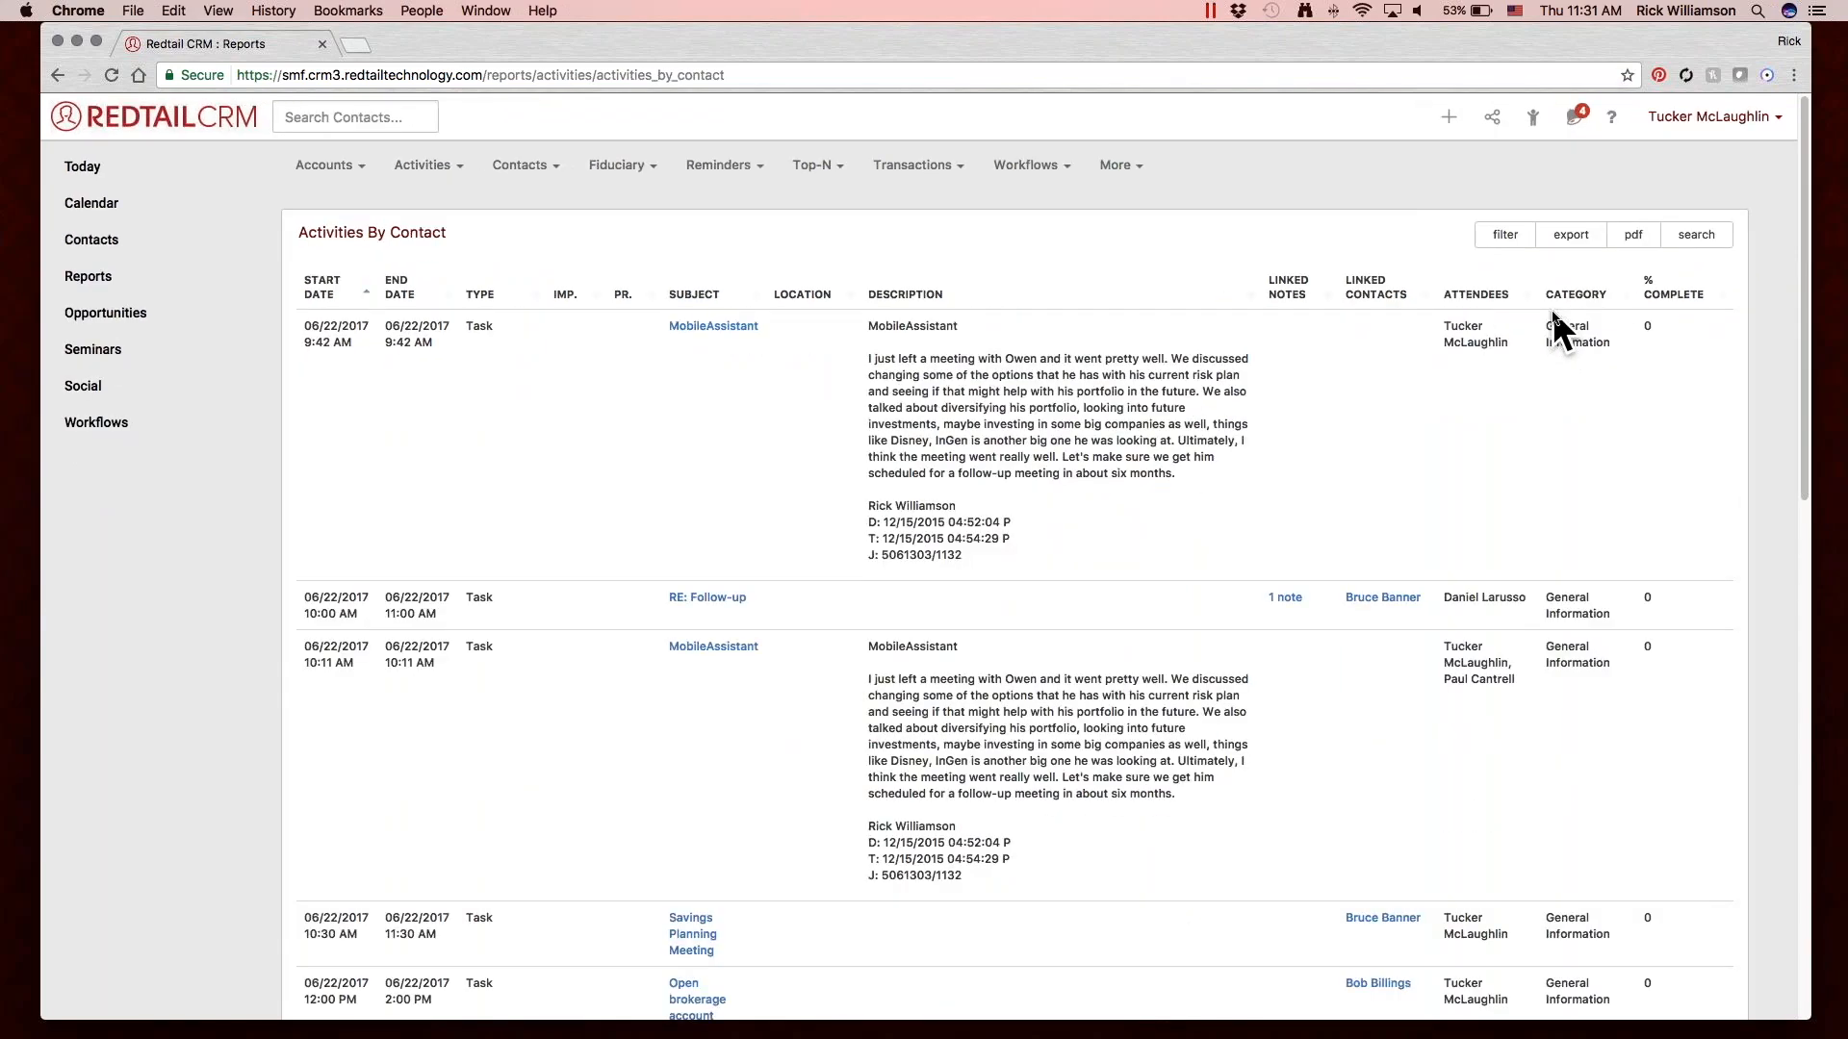
pyautogui.press('super+minus')
pyautogui.press('super+plus')
pyautogui.press('super+plus')
pyautogui.press('super+plus')
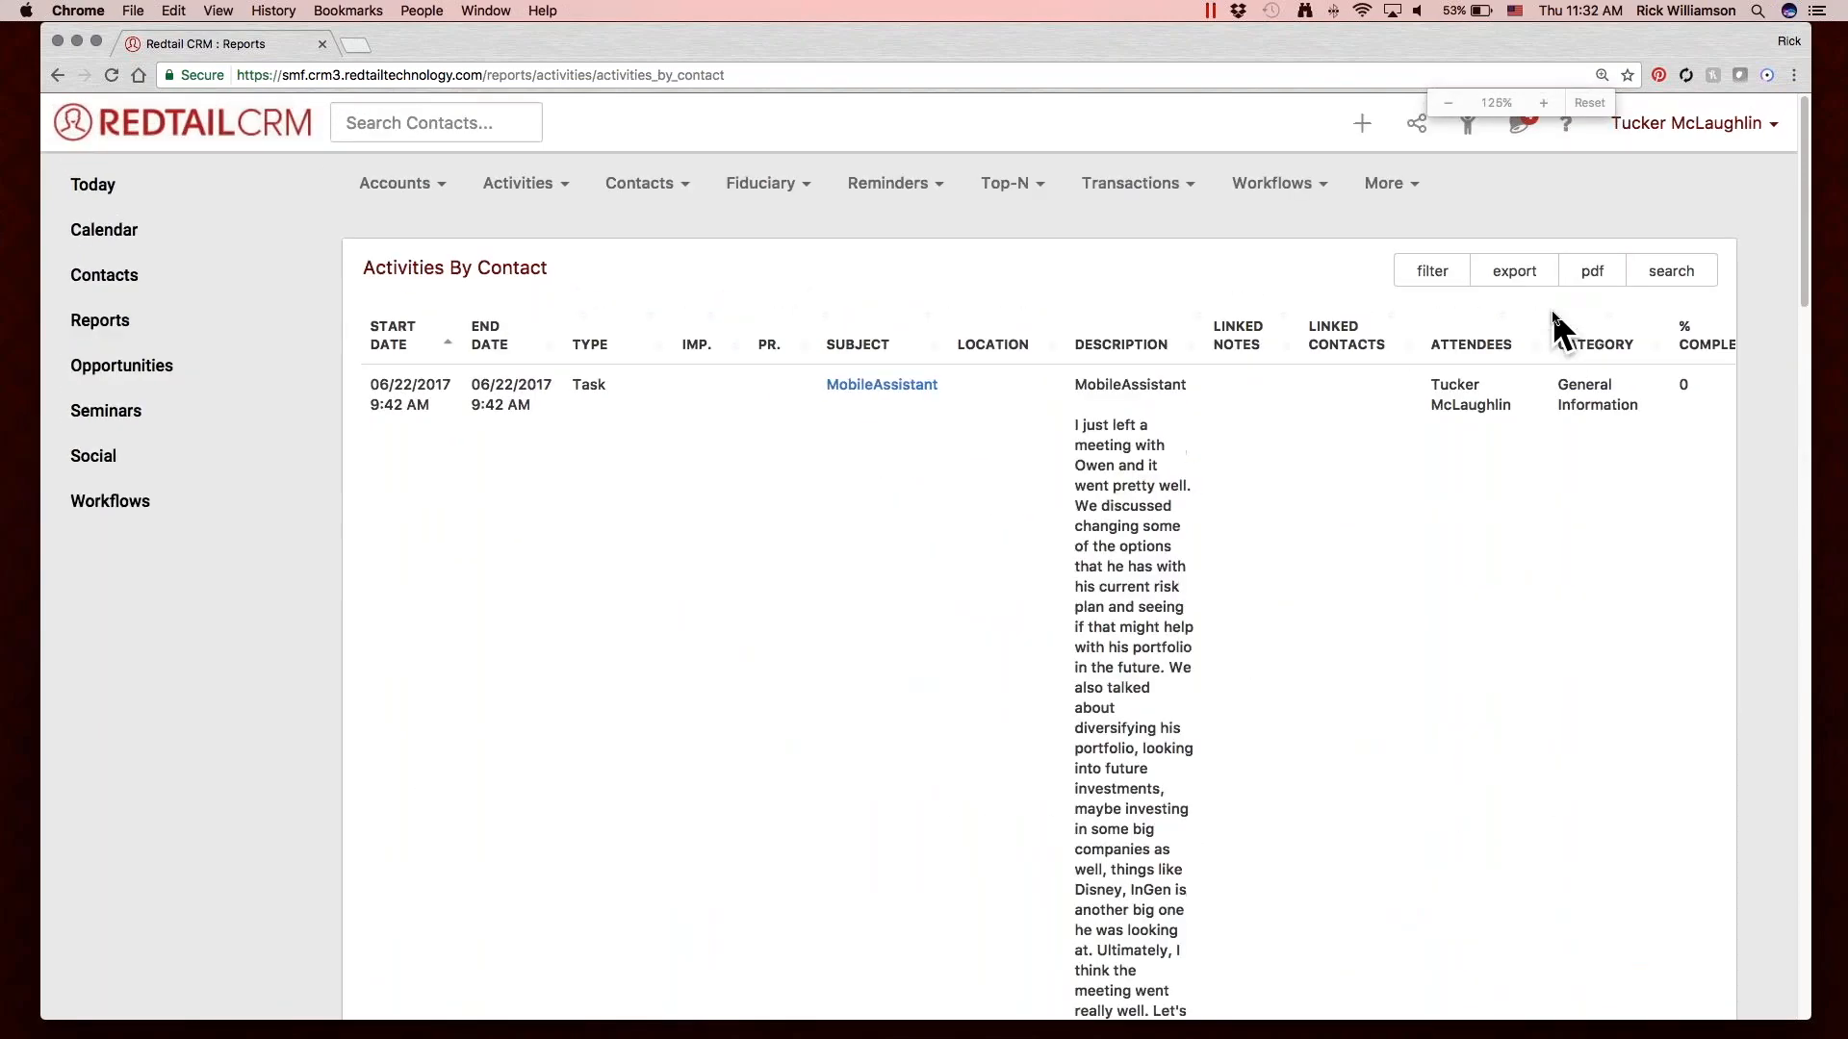
pyautogui.scroll(-3, 1101, 579)
pyautogui.scroll(4, 1101, 580)
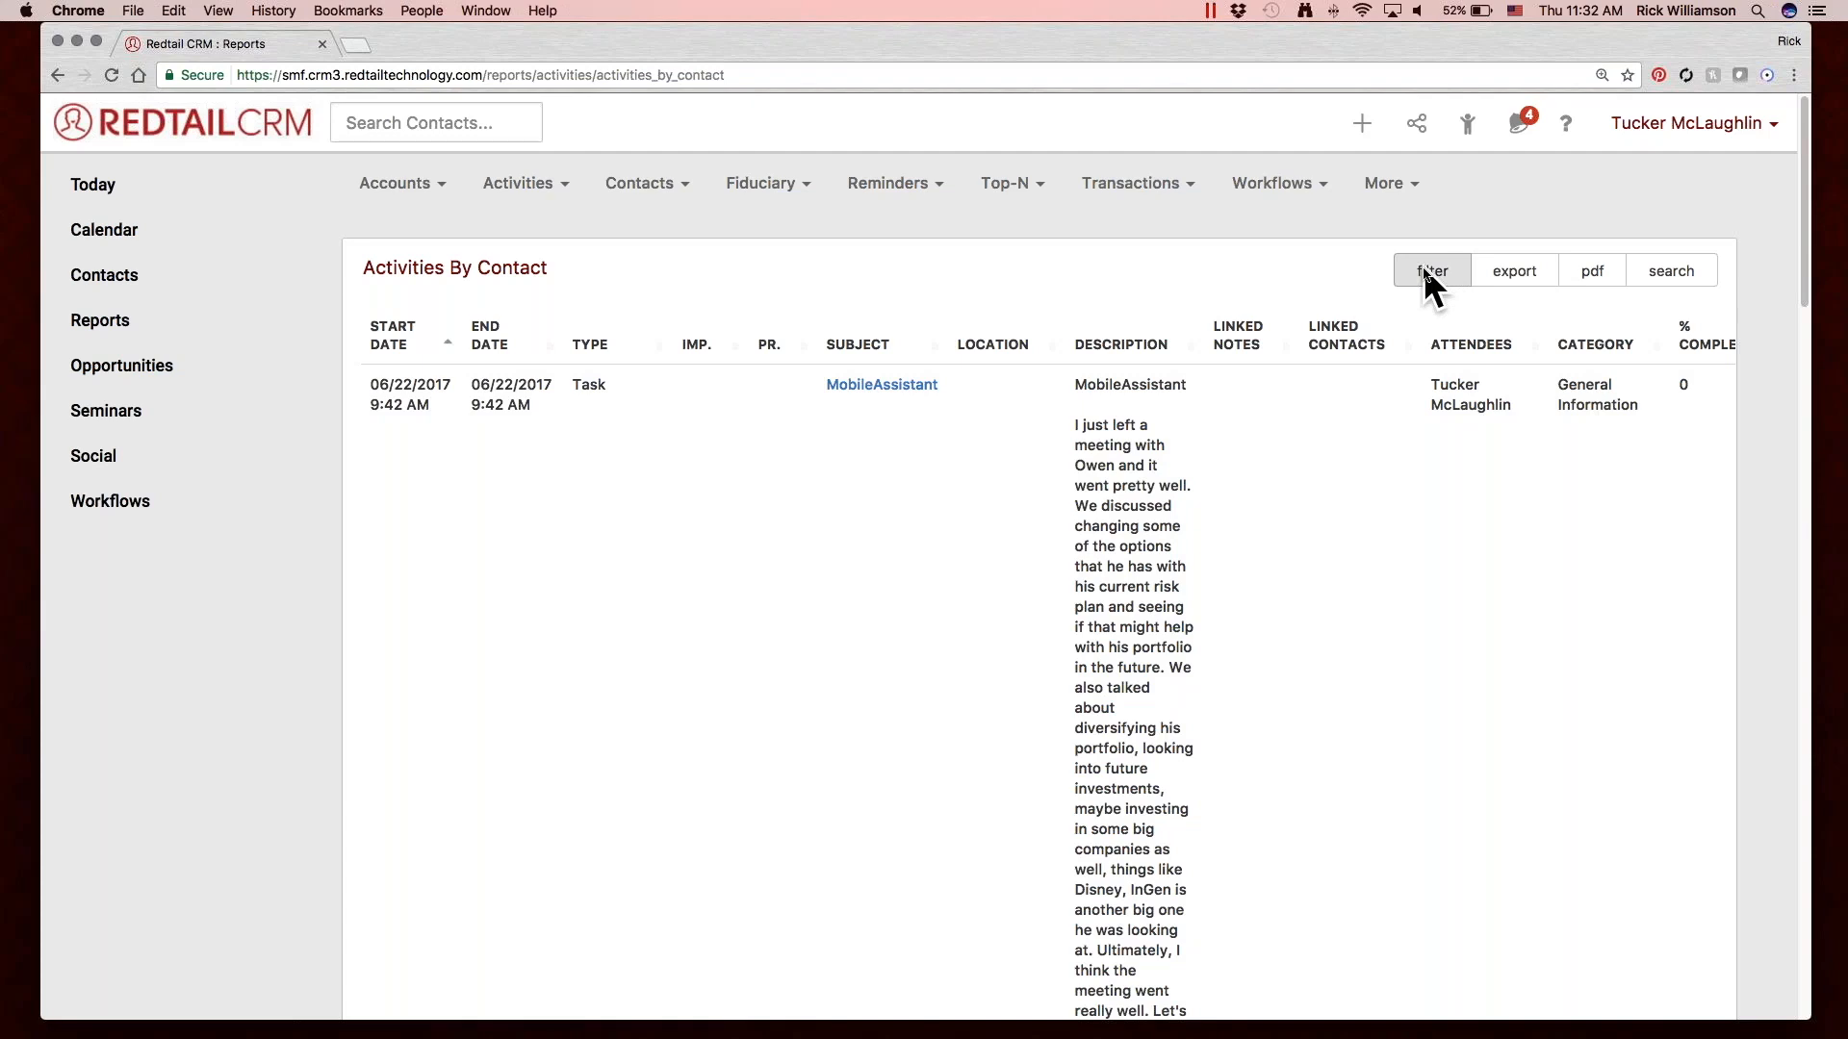
# Open the report's filter options and set the start date to 01/01/2017.
pyautogui.click(1423, 271)
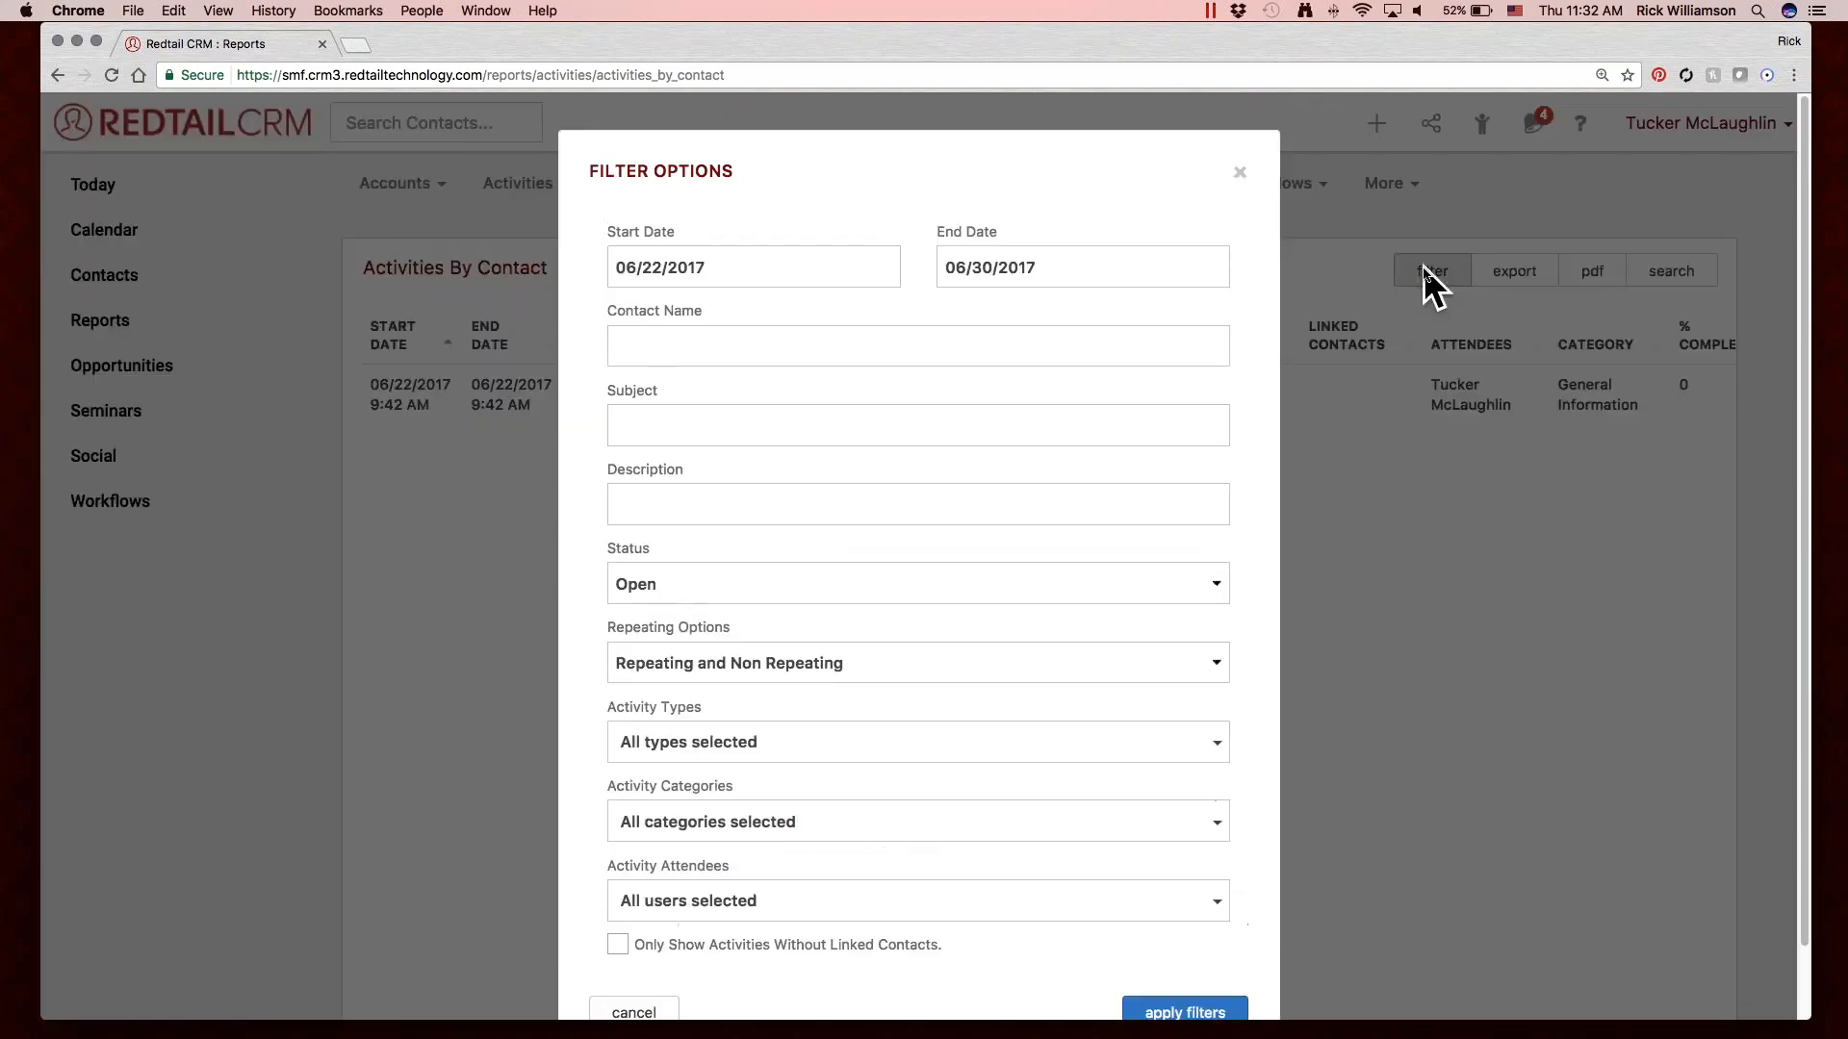
pyautogui.click(796, 271)
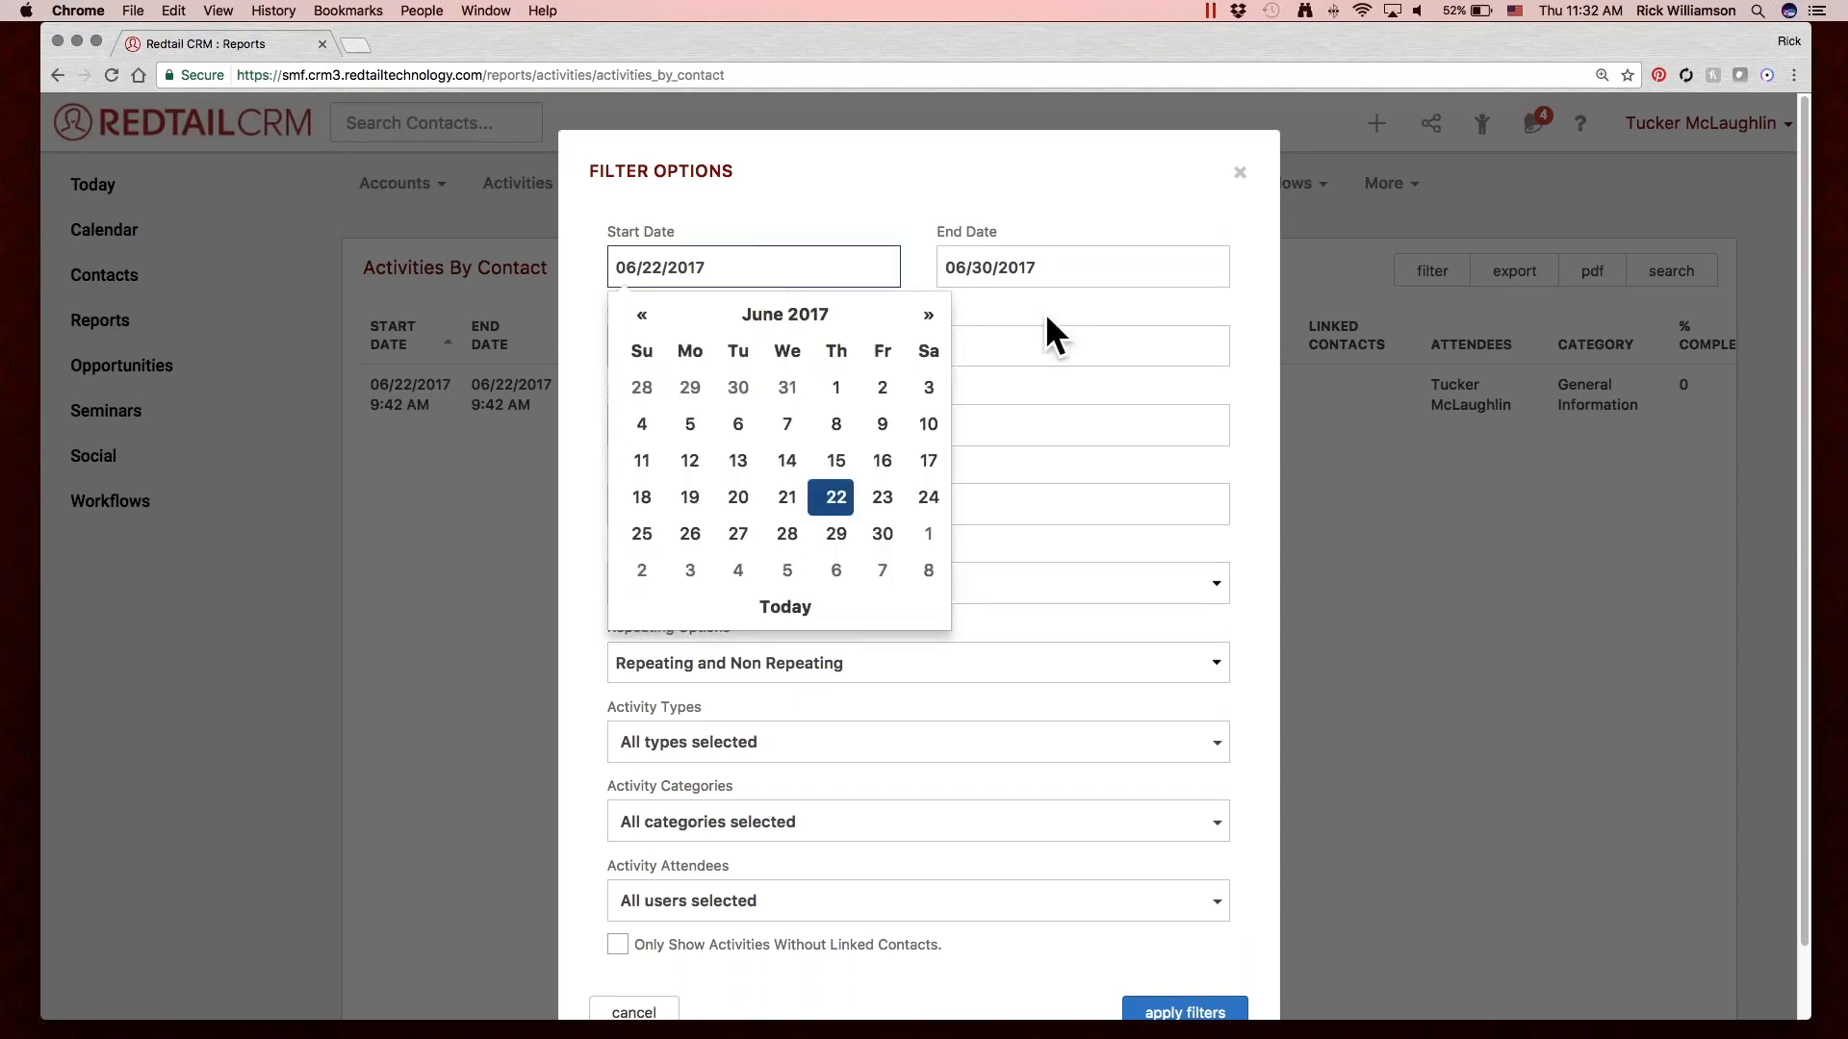
pyautogui.click(1082, 276)
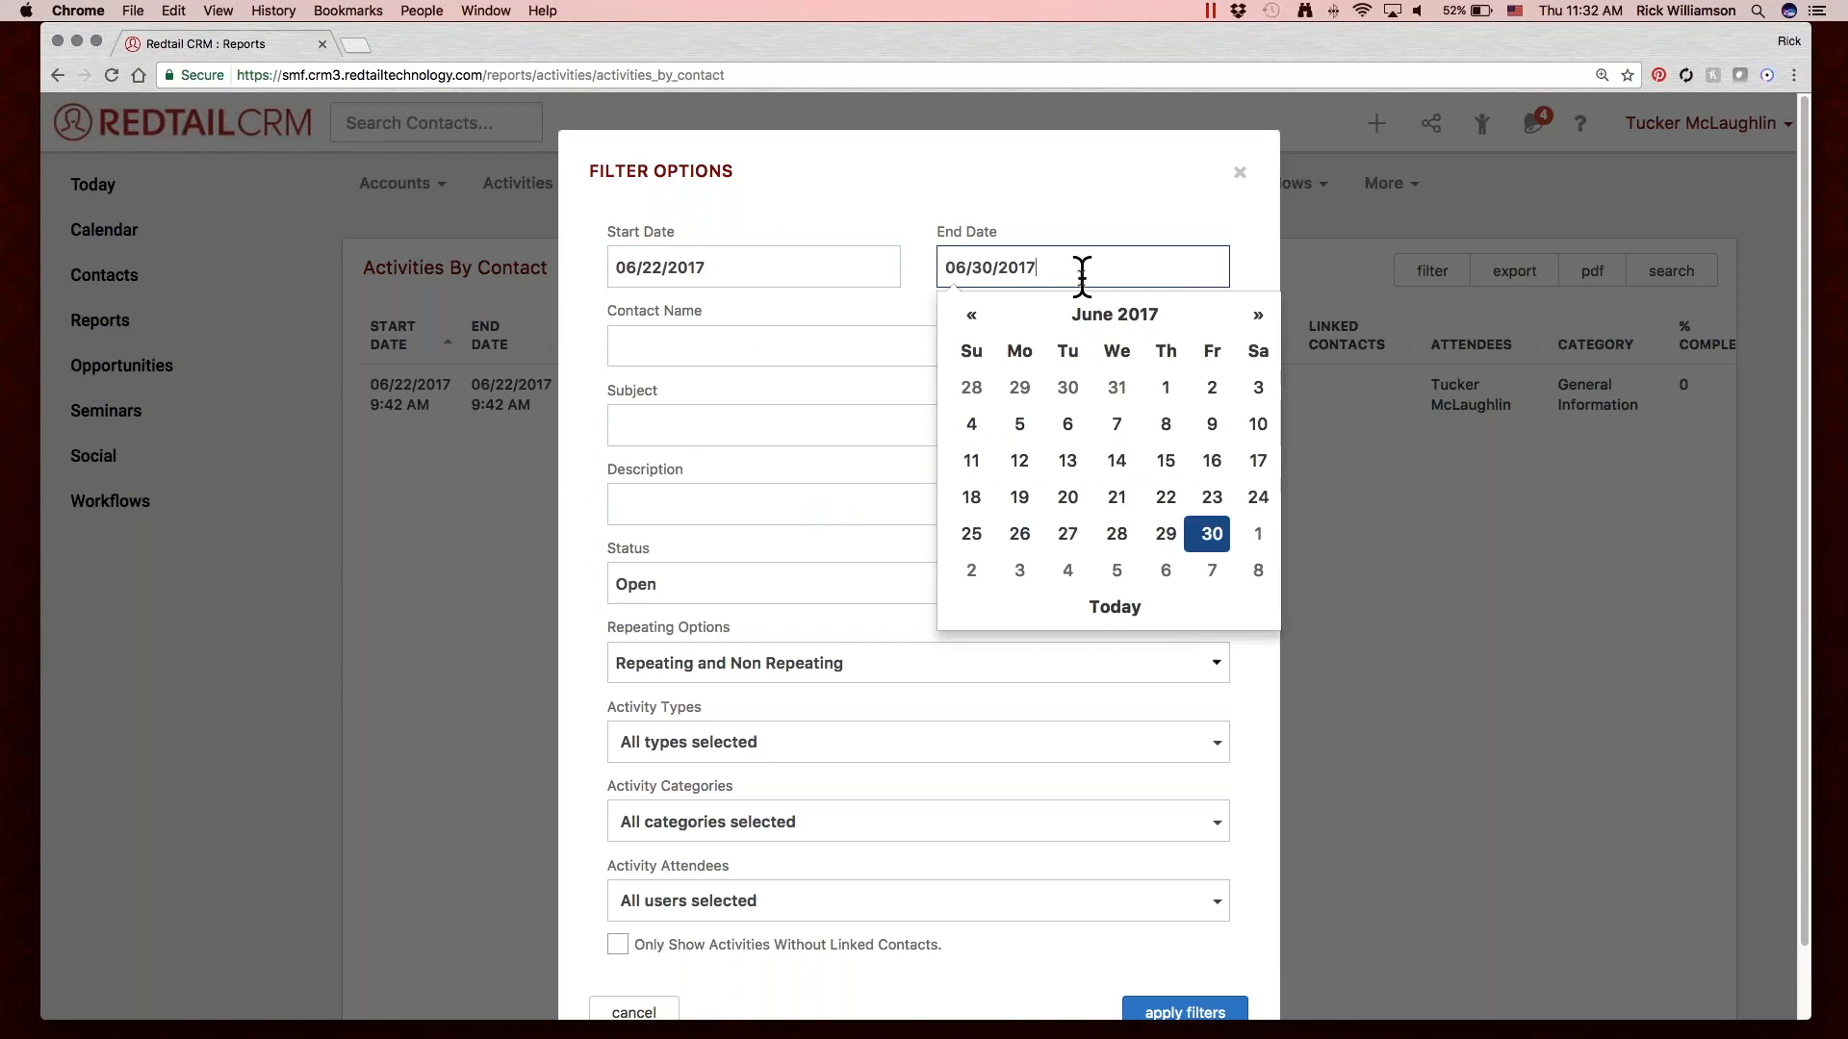
pyautogui.click(840, 268)
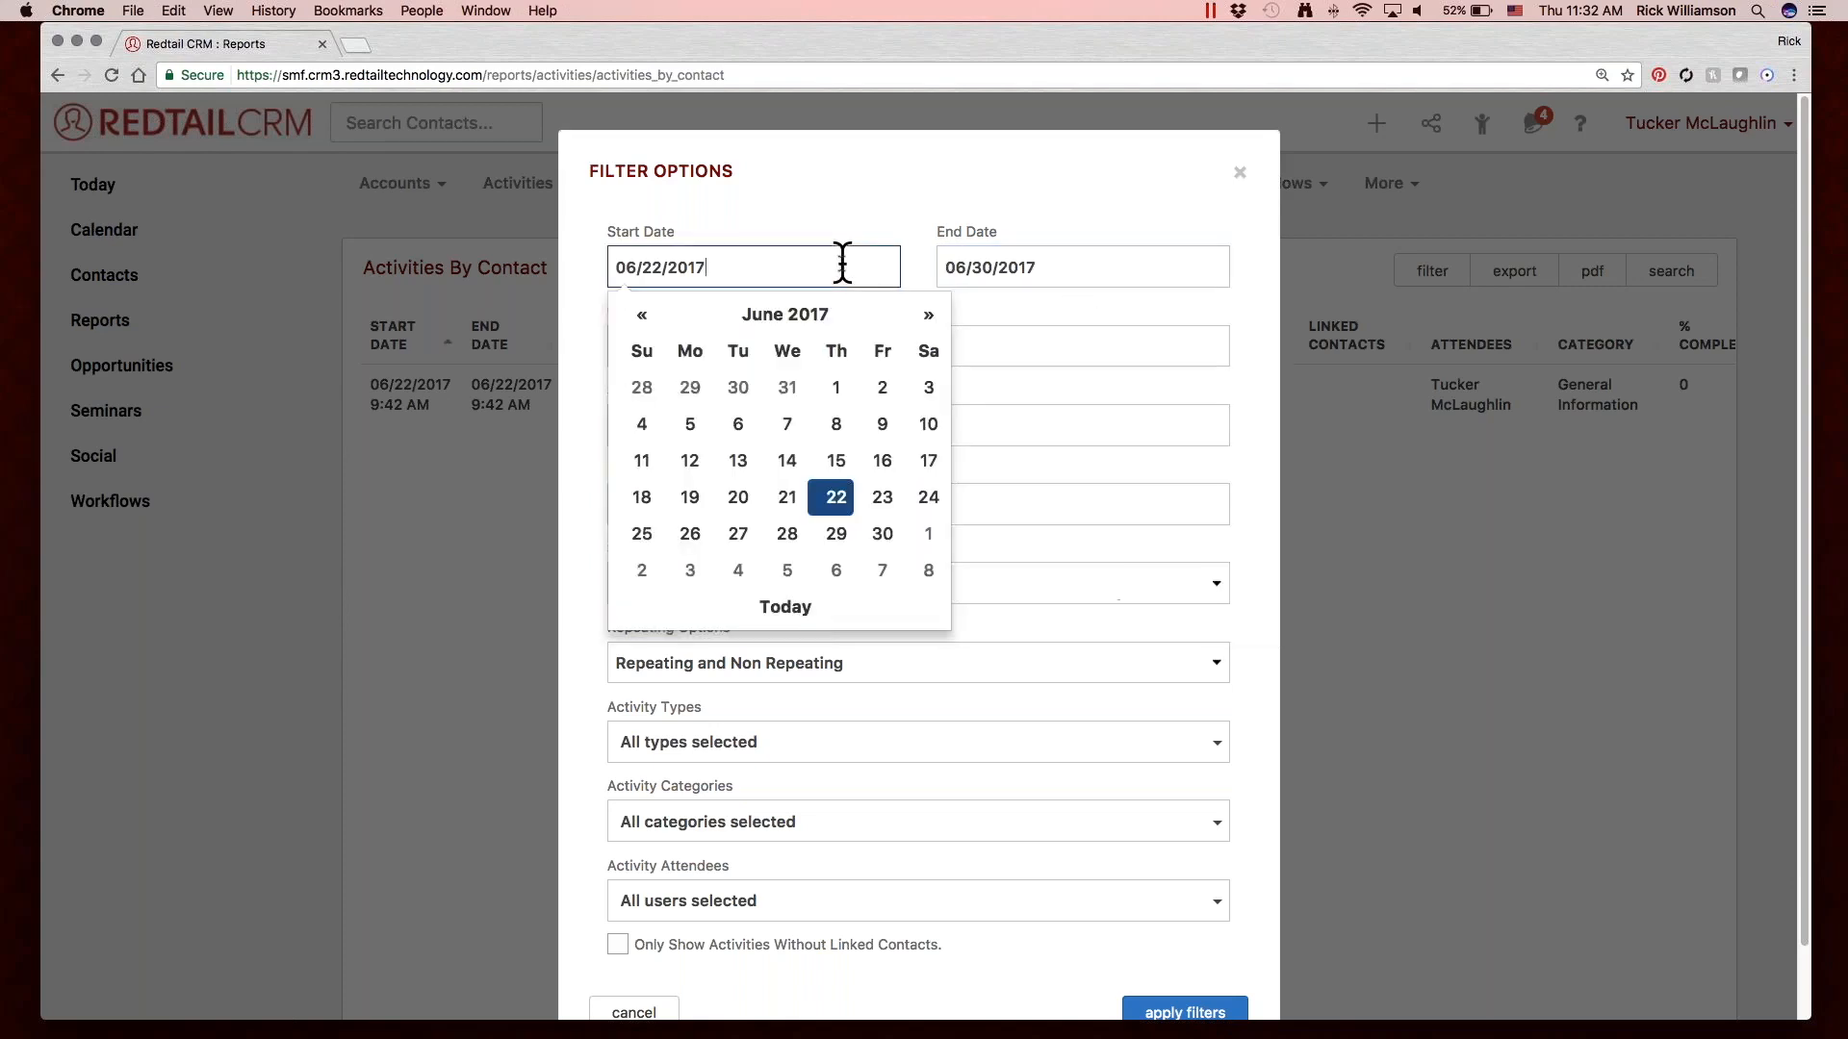
pyautogui.click(637, 324)
pyautogui.click(637, 324)
pyautogui.click(637, 323)
pyautogui.click(637, 324)
pyautogui.click(641, 323)
pyautogui.click(645, 423)
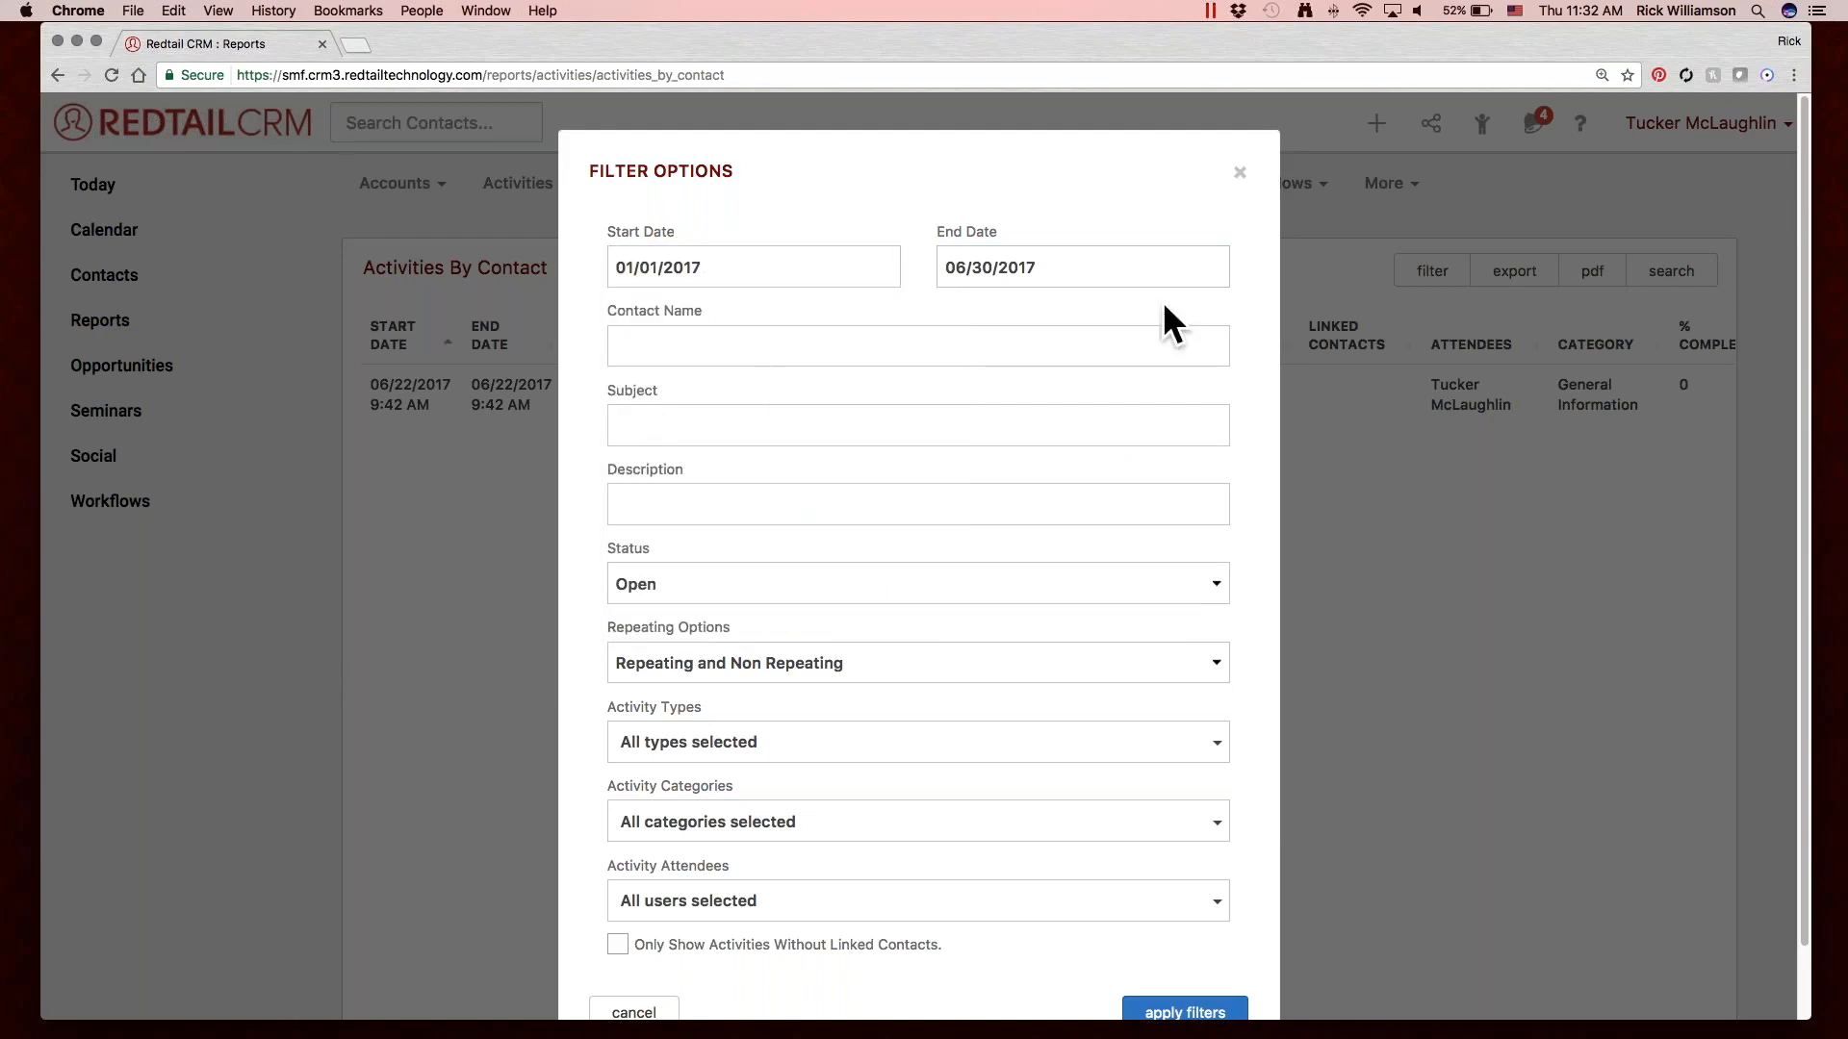
# Set the filter's end date to 12/31/2017 and keep the chosen start date.
pyautogui.click(1072, 277)
pyautogui.click(1255, 317)
pyautogui.click(1255, 318)
pyautogui.click(1256, 318)
pyautogui.click(1256, 318)
pyautogui.click(1256, 318)
pyautogui.click(1256, 318)
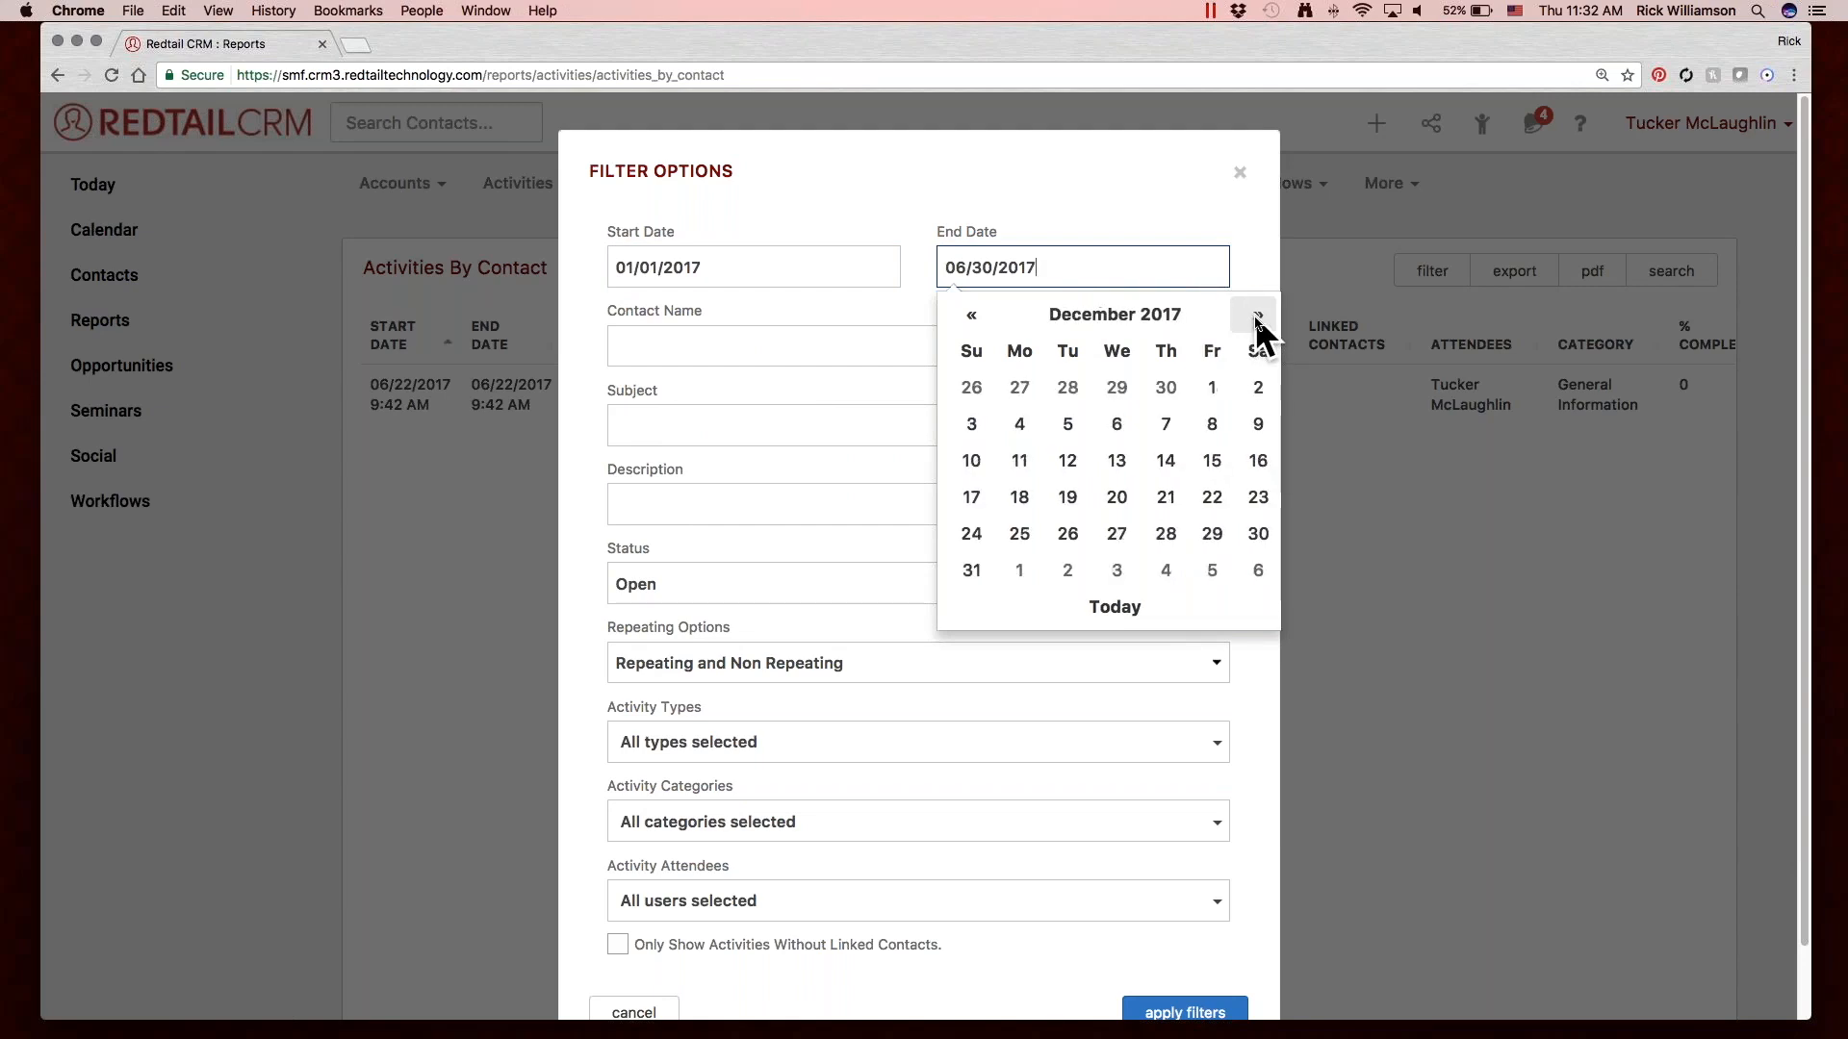
pyautogui.click(970, 569)
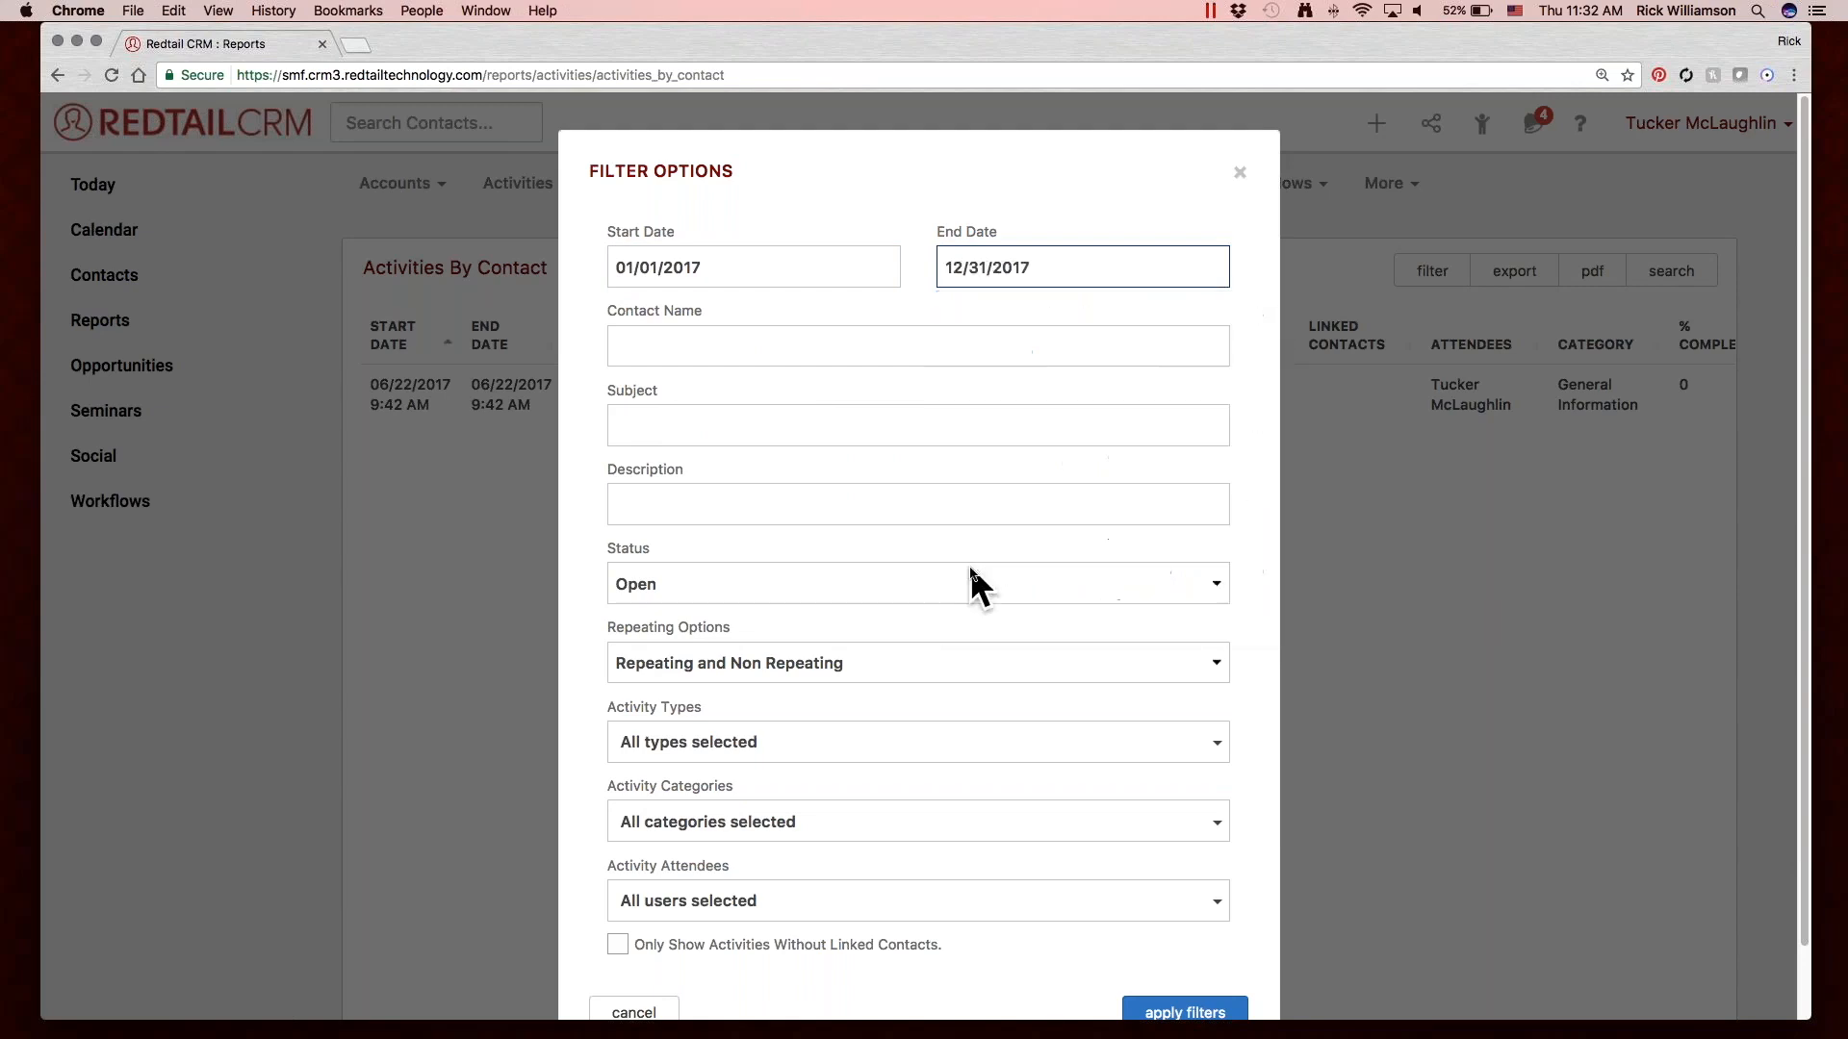
pyautogui.click(757, 265)
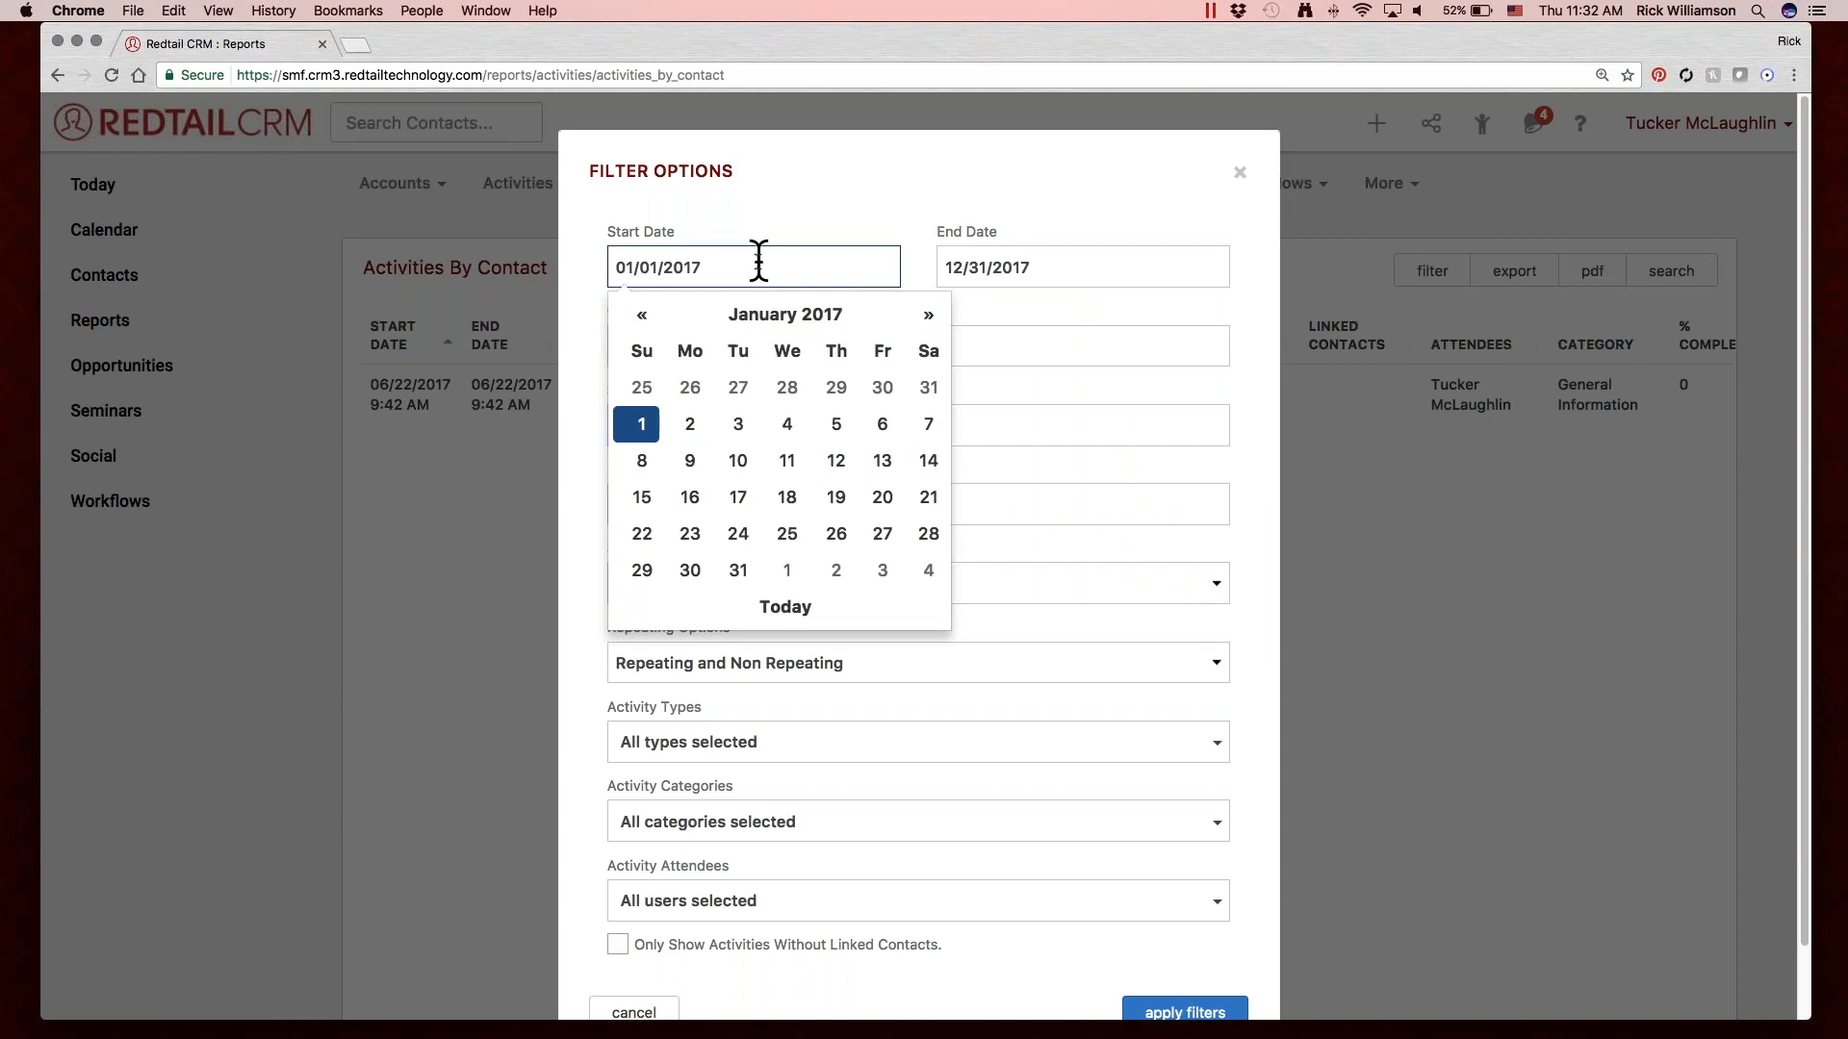
pyautogui.click(895, 196)
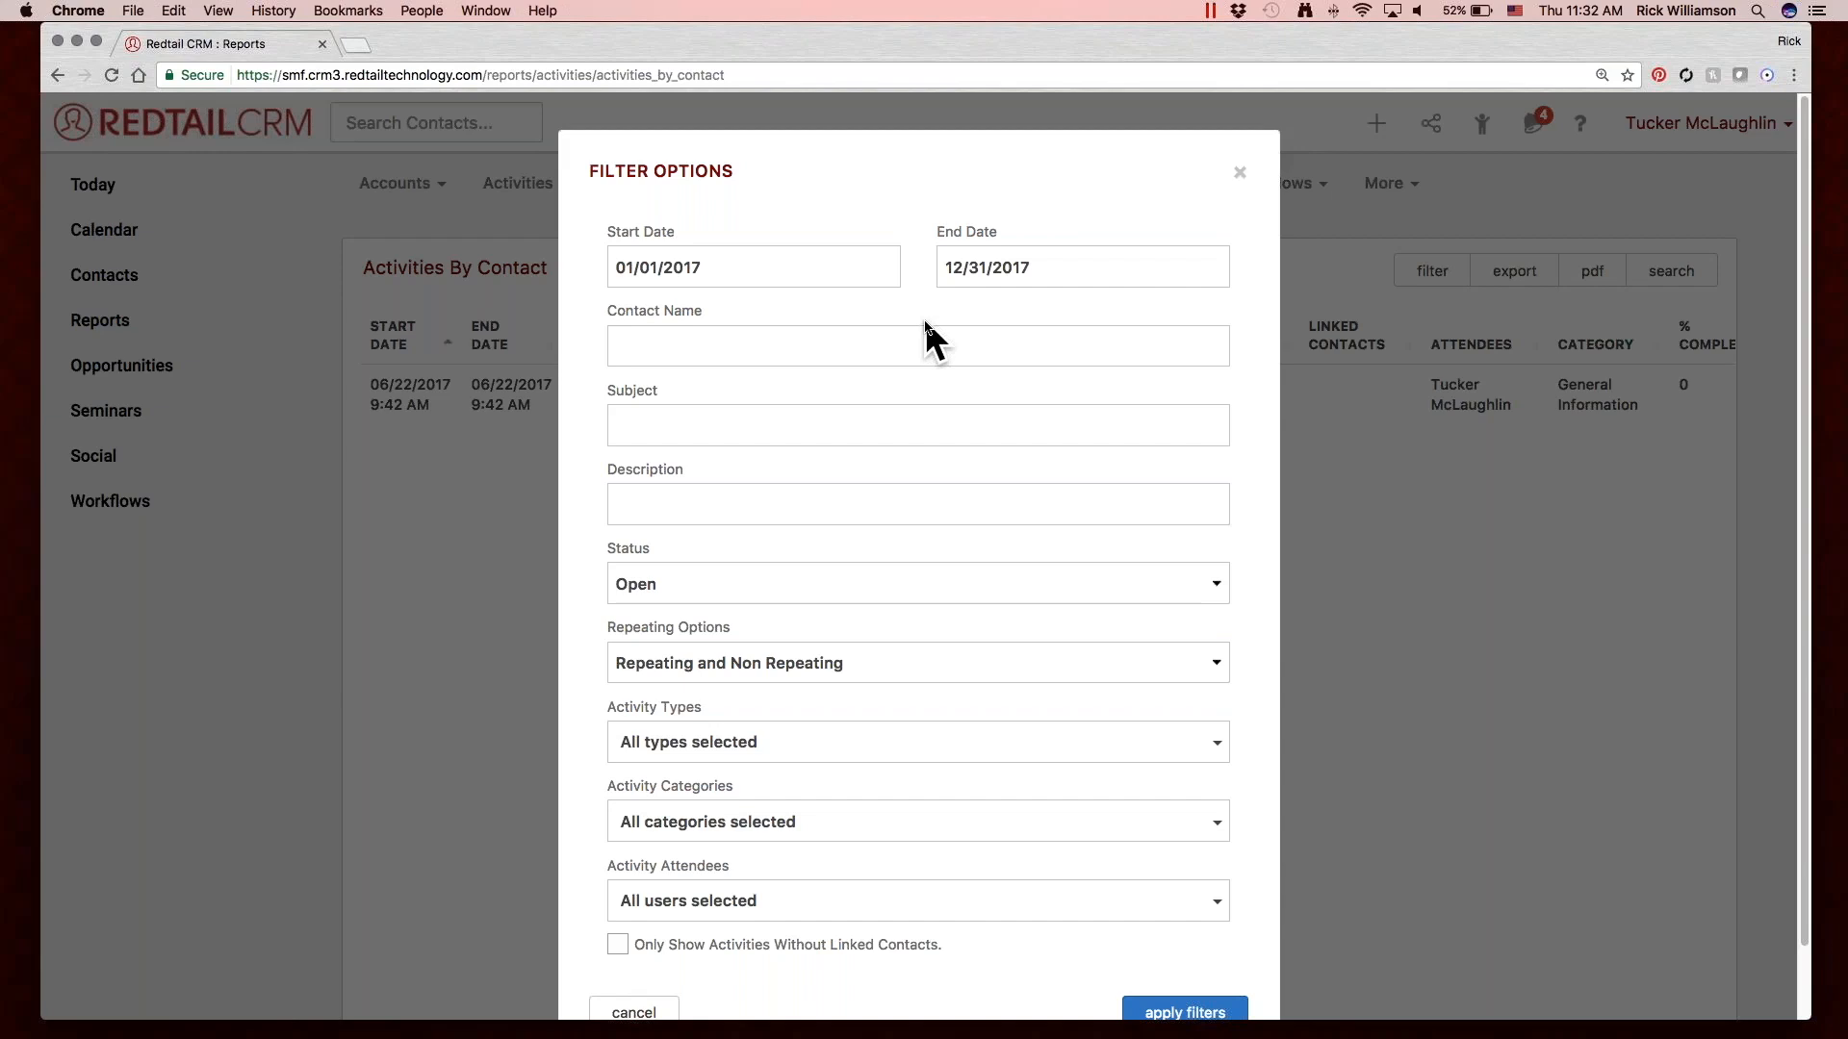
# Try filtering by a contact found with "mcfl" and clear the contact name again.
pyautogui.click(901, 337)
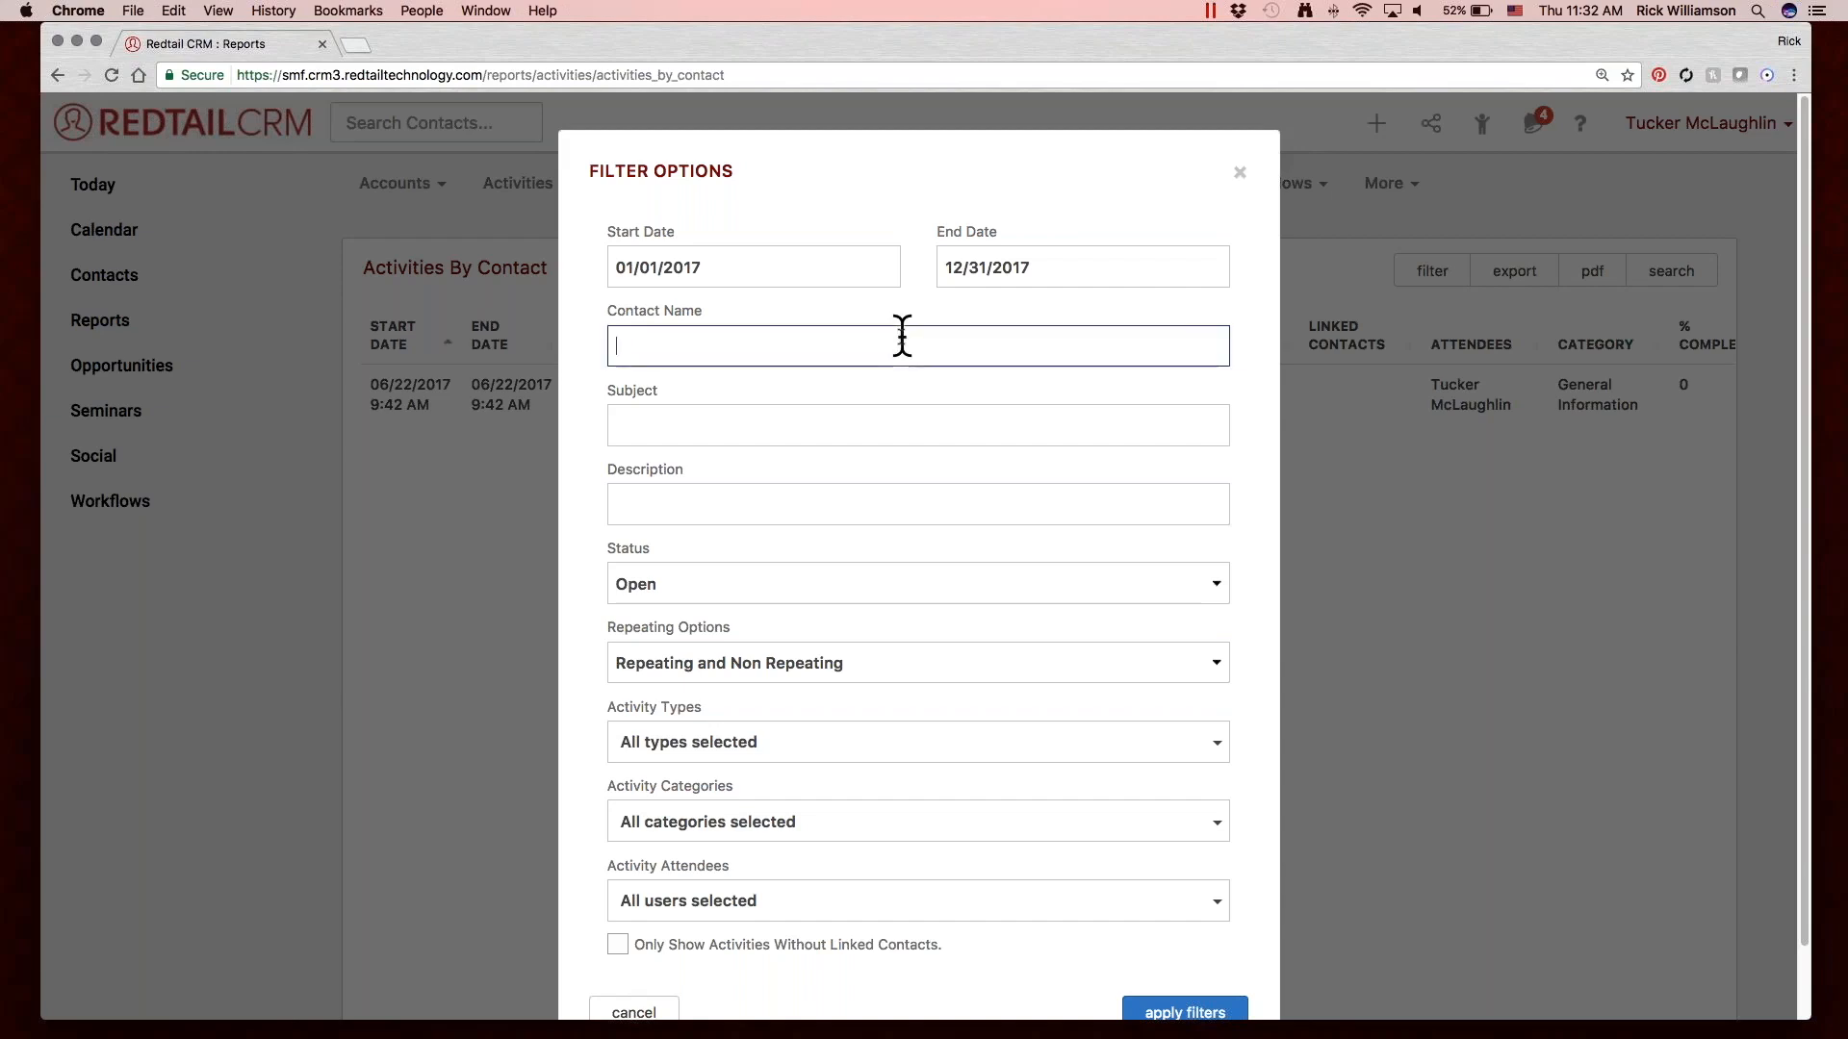
pyautogui.write('mcfl')
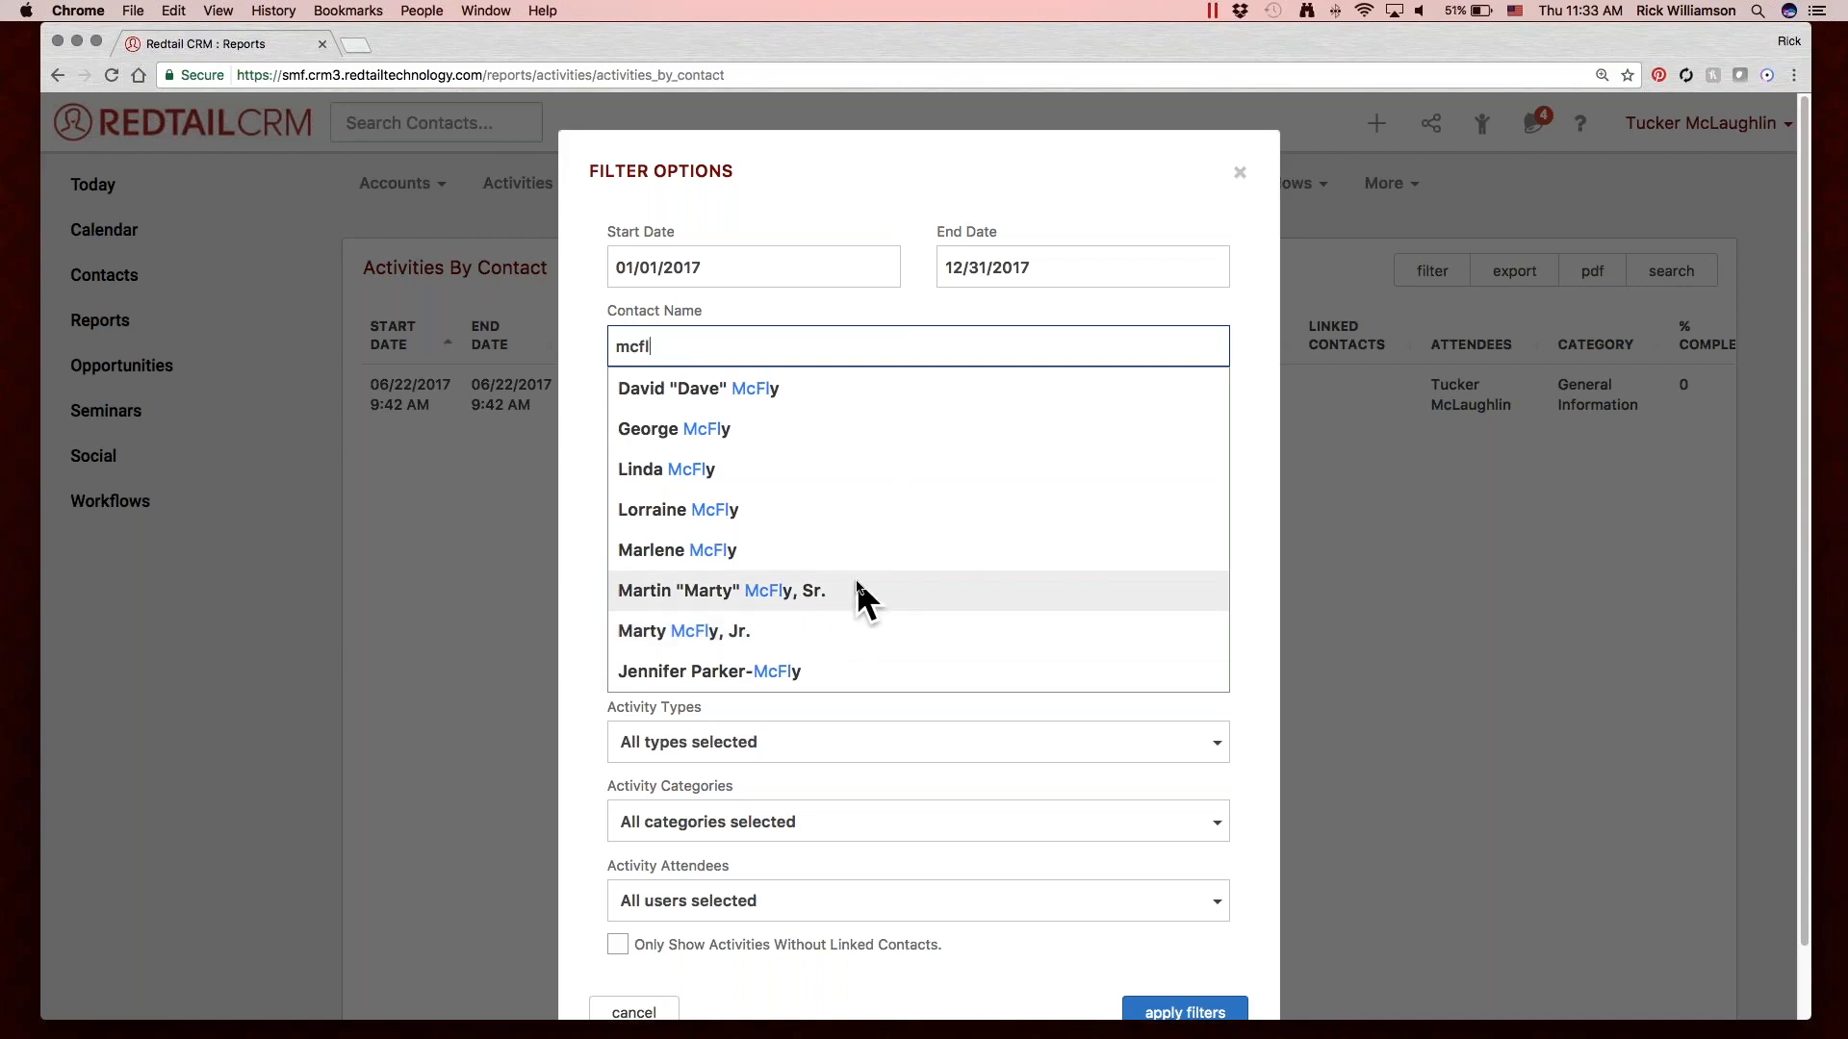
pyautogui.click(858, 587)
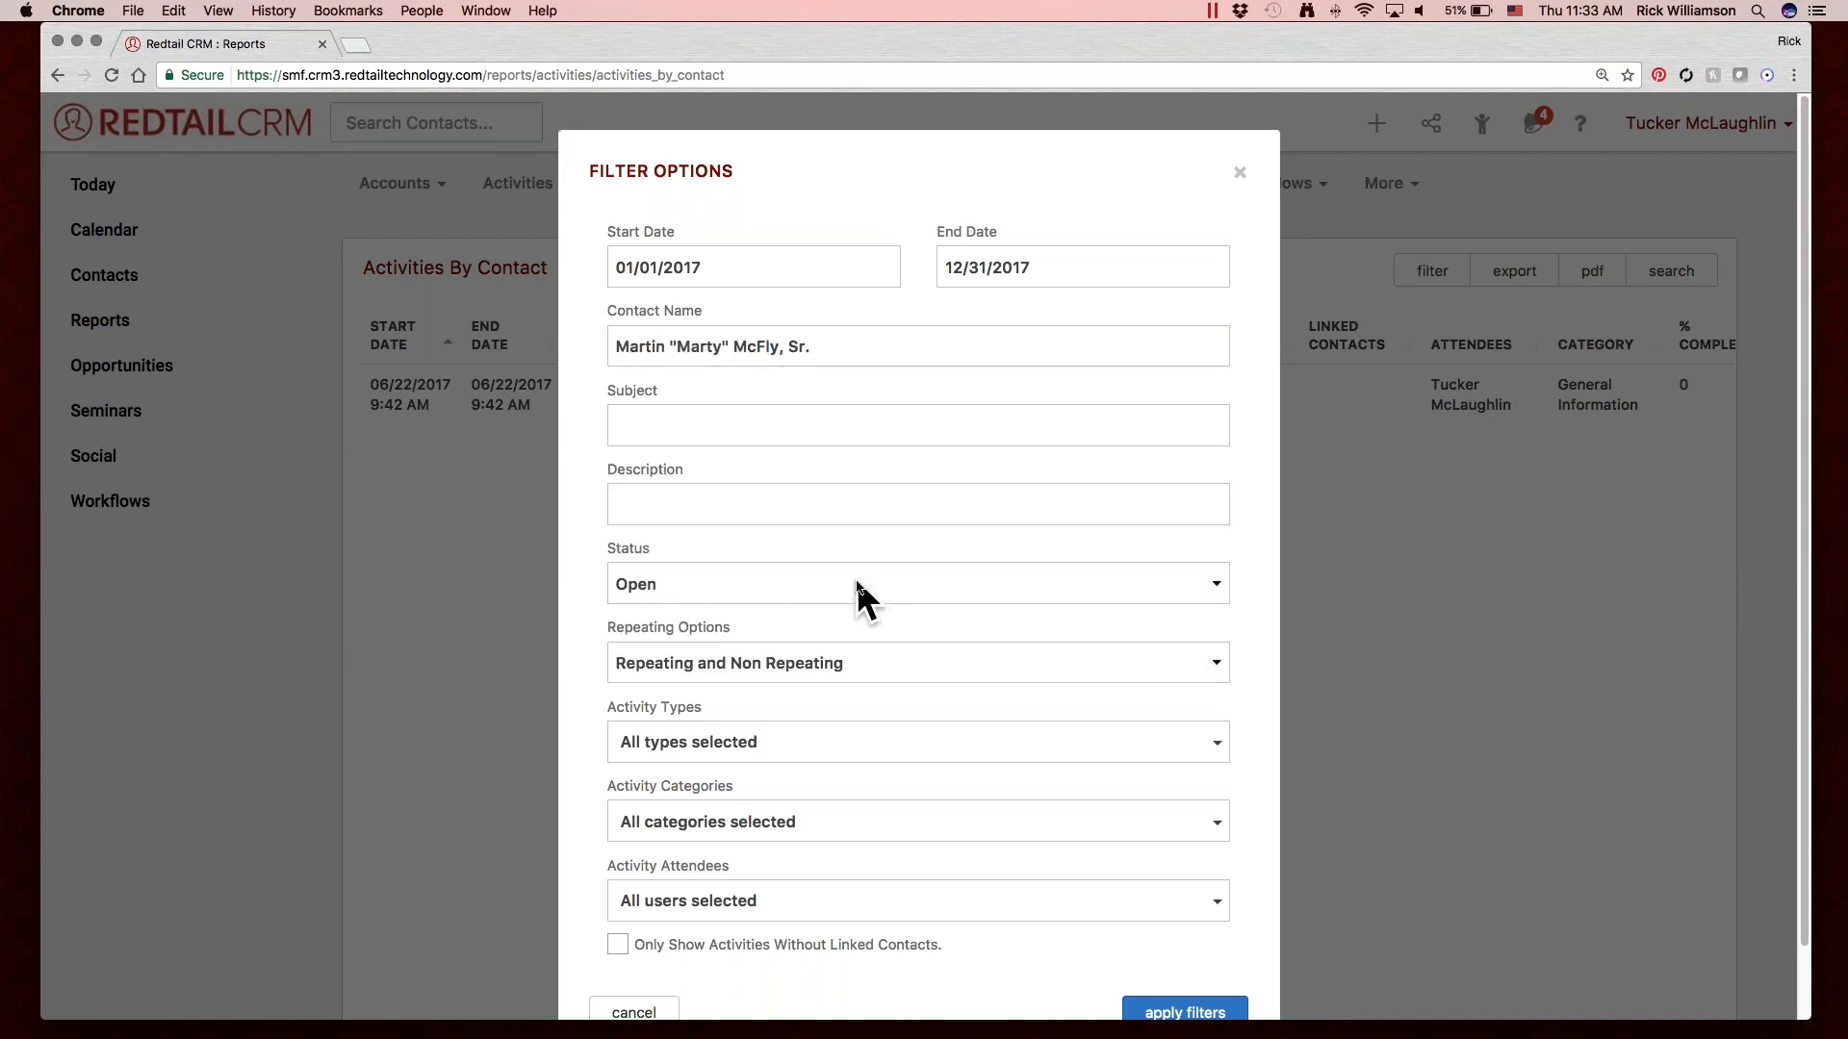
pyautogui.tripleClick(828, 341)
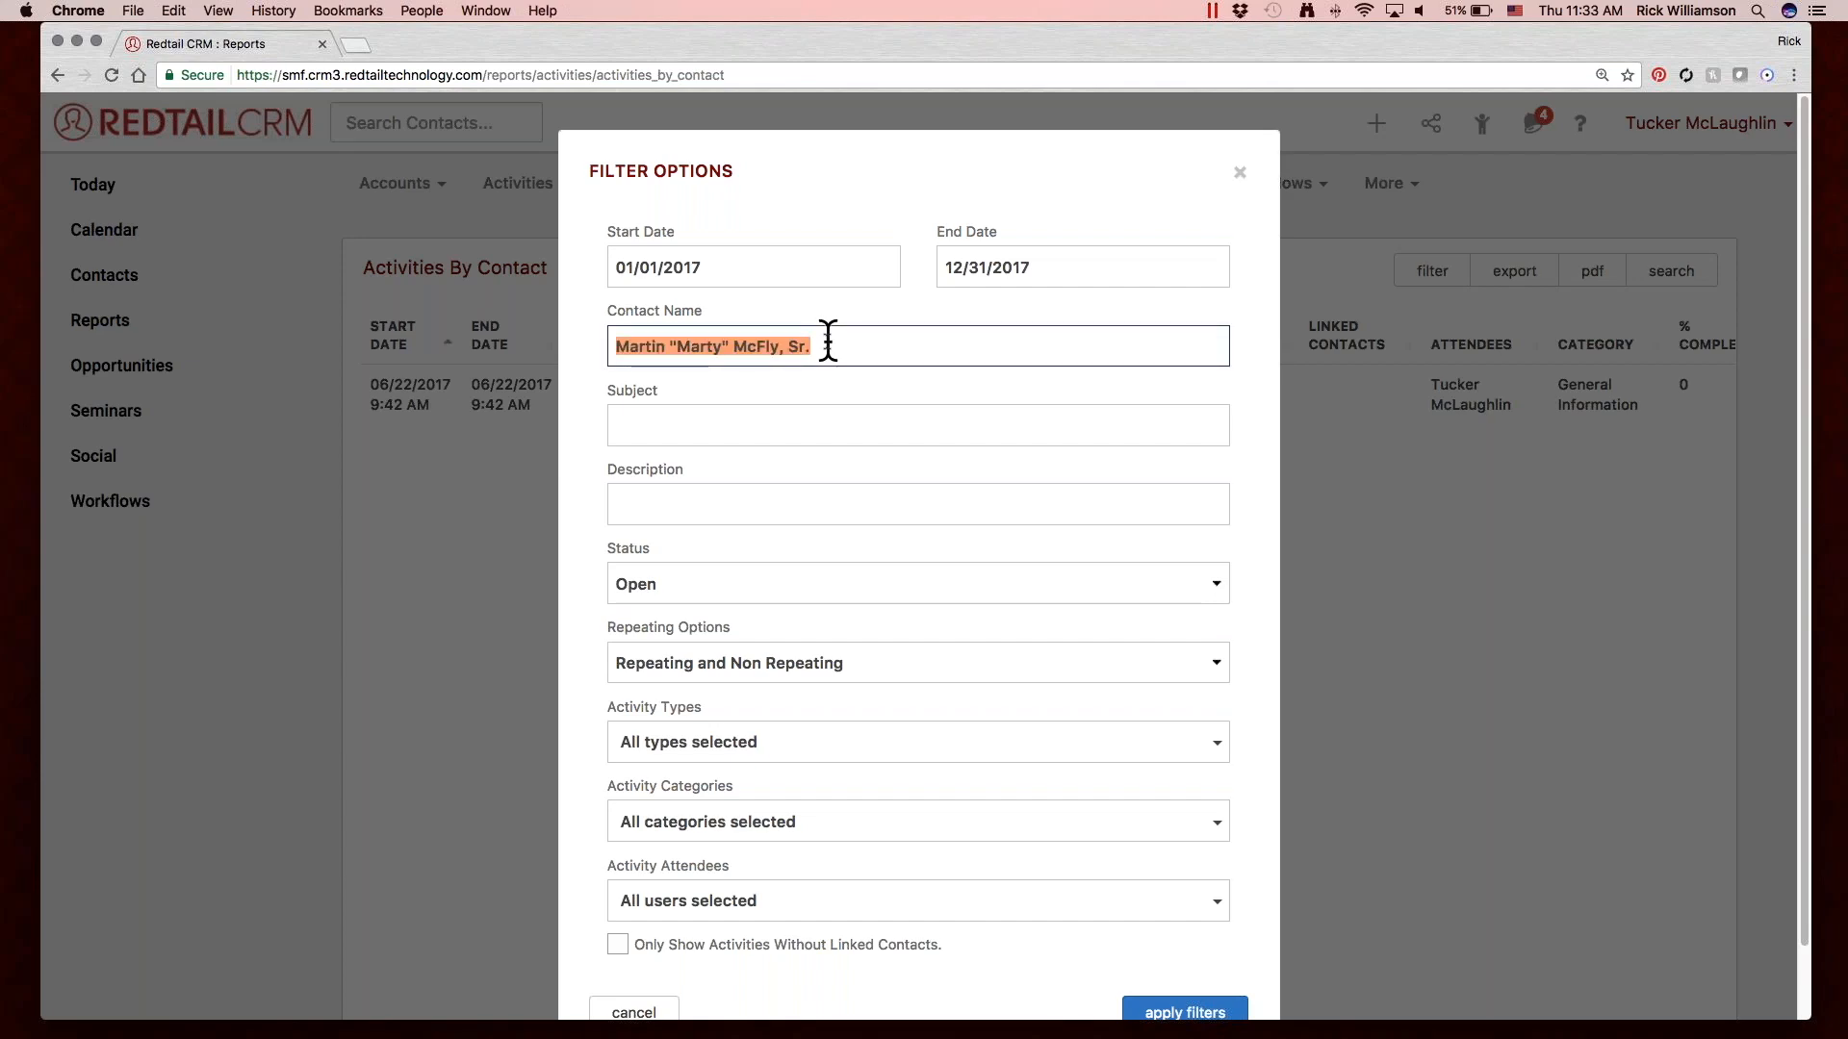
pyautogui.press('BackSpace')
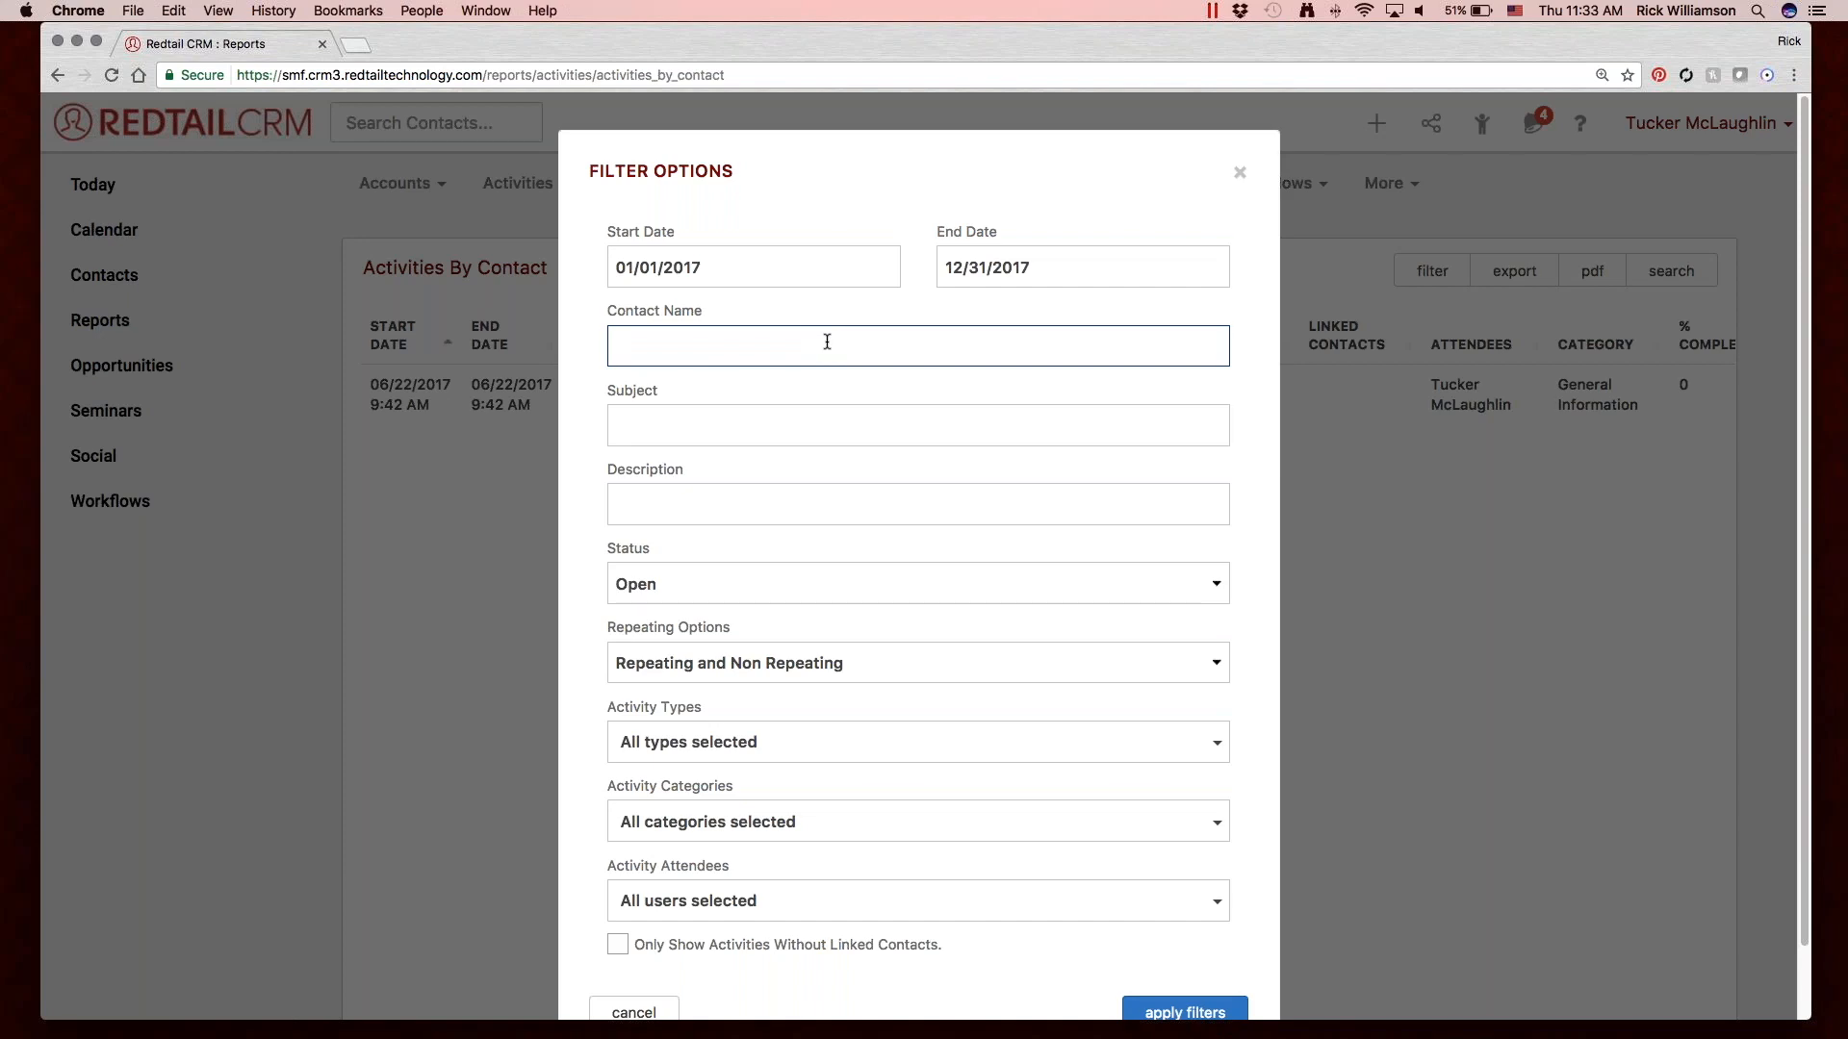
# Filter the report to activities with "lunch" in the subject and apply the filters.
pyautogui.click(778, 426)
pyautogui.click(731, 515)
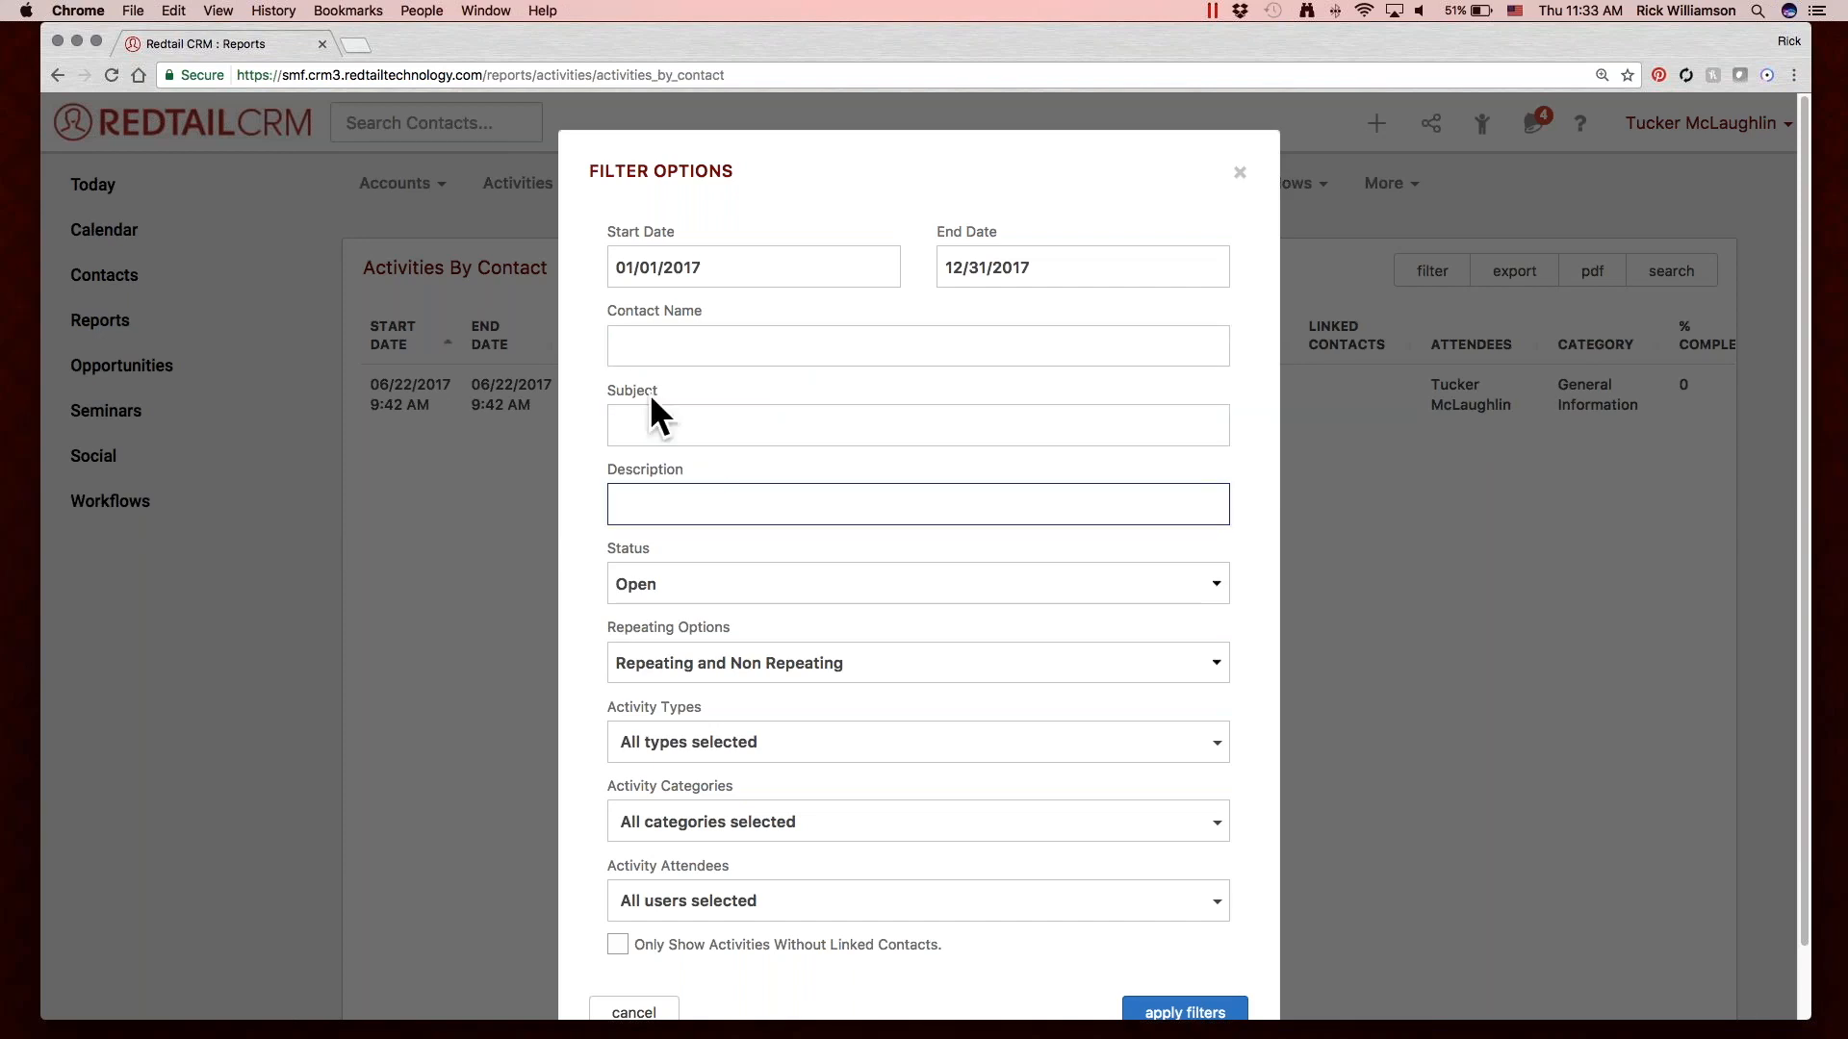
pyautogui.click(655, 421)
pyautogui.click(668, 503)
pyautogui.click(676, 425)
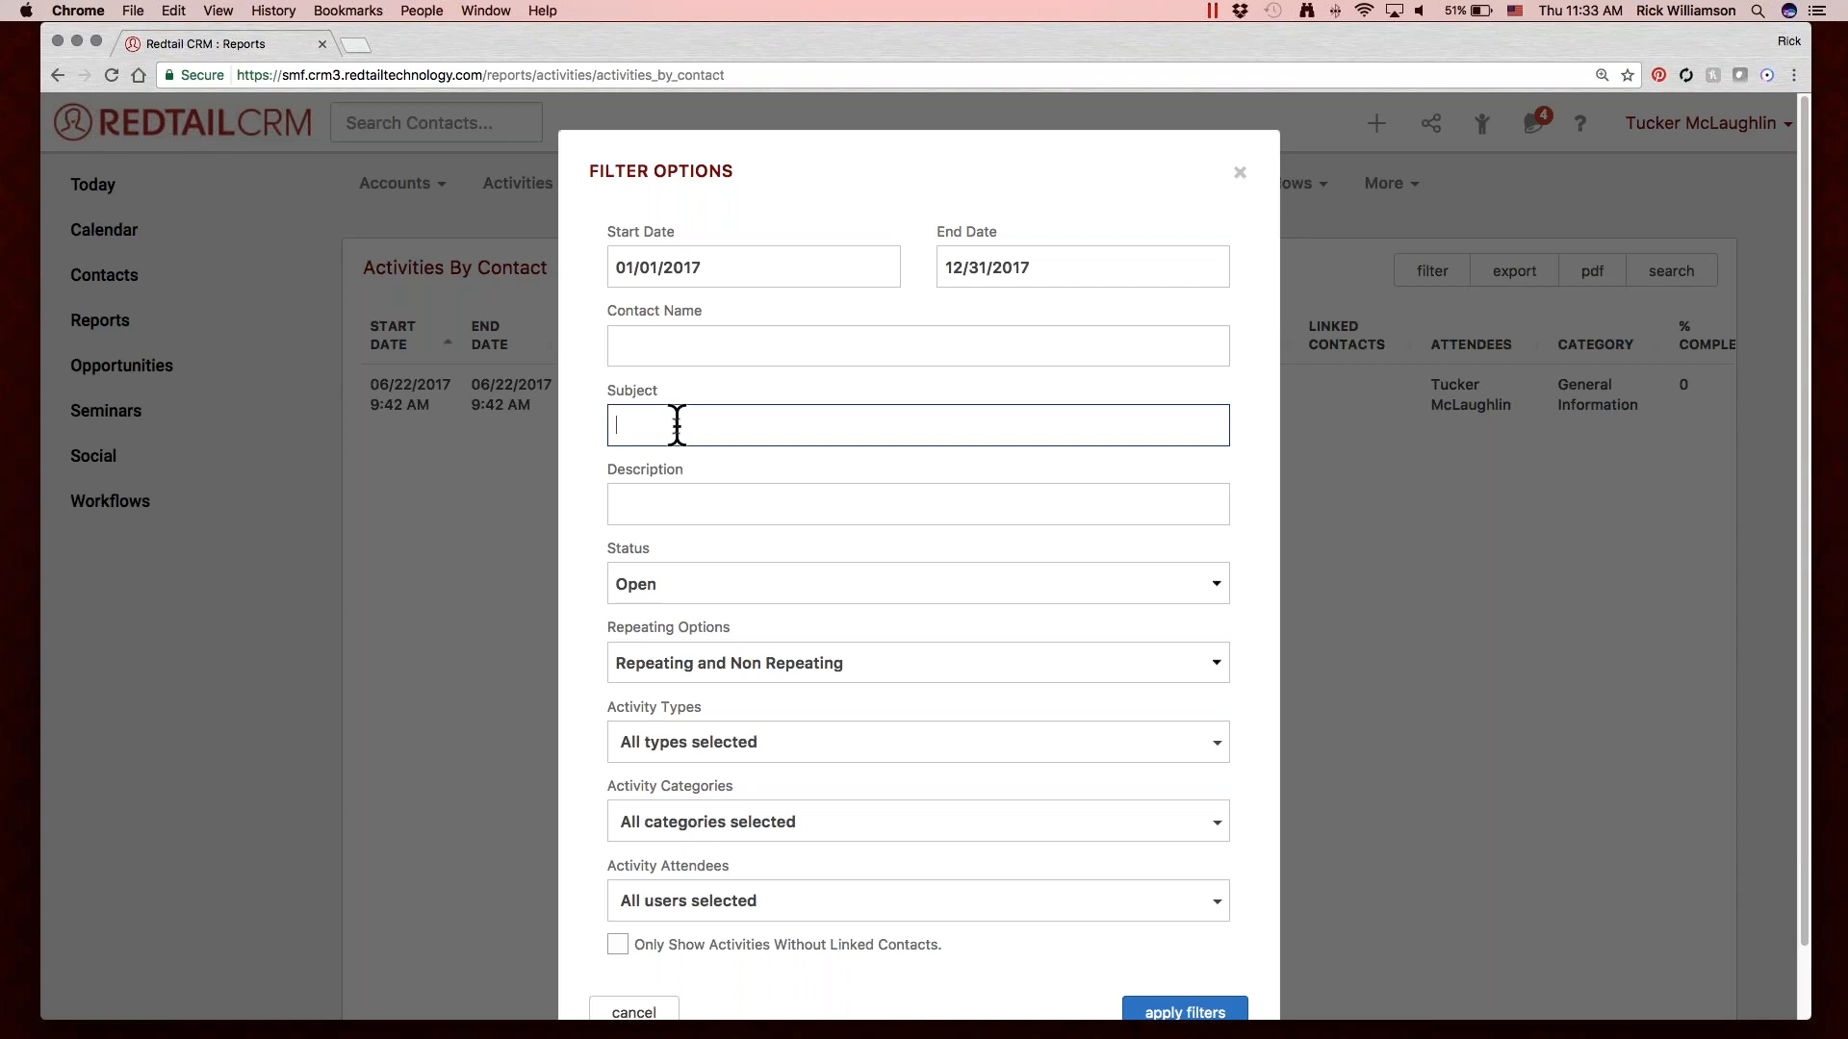
pyautogui.write('lunch')
pyautogui.scroll(-2, 1132, 696)
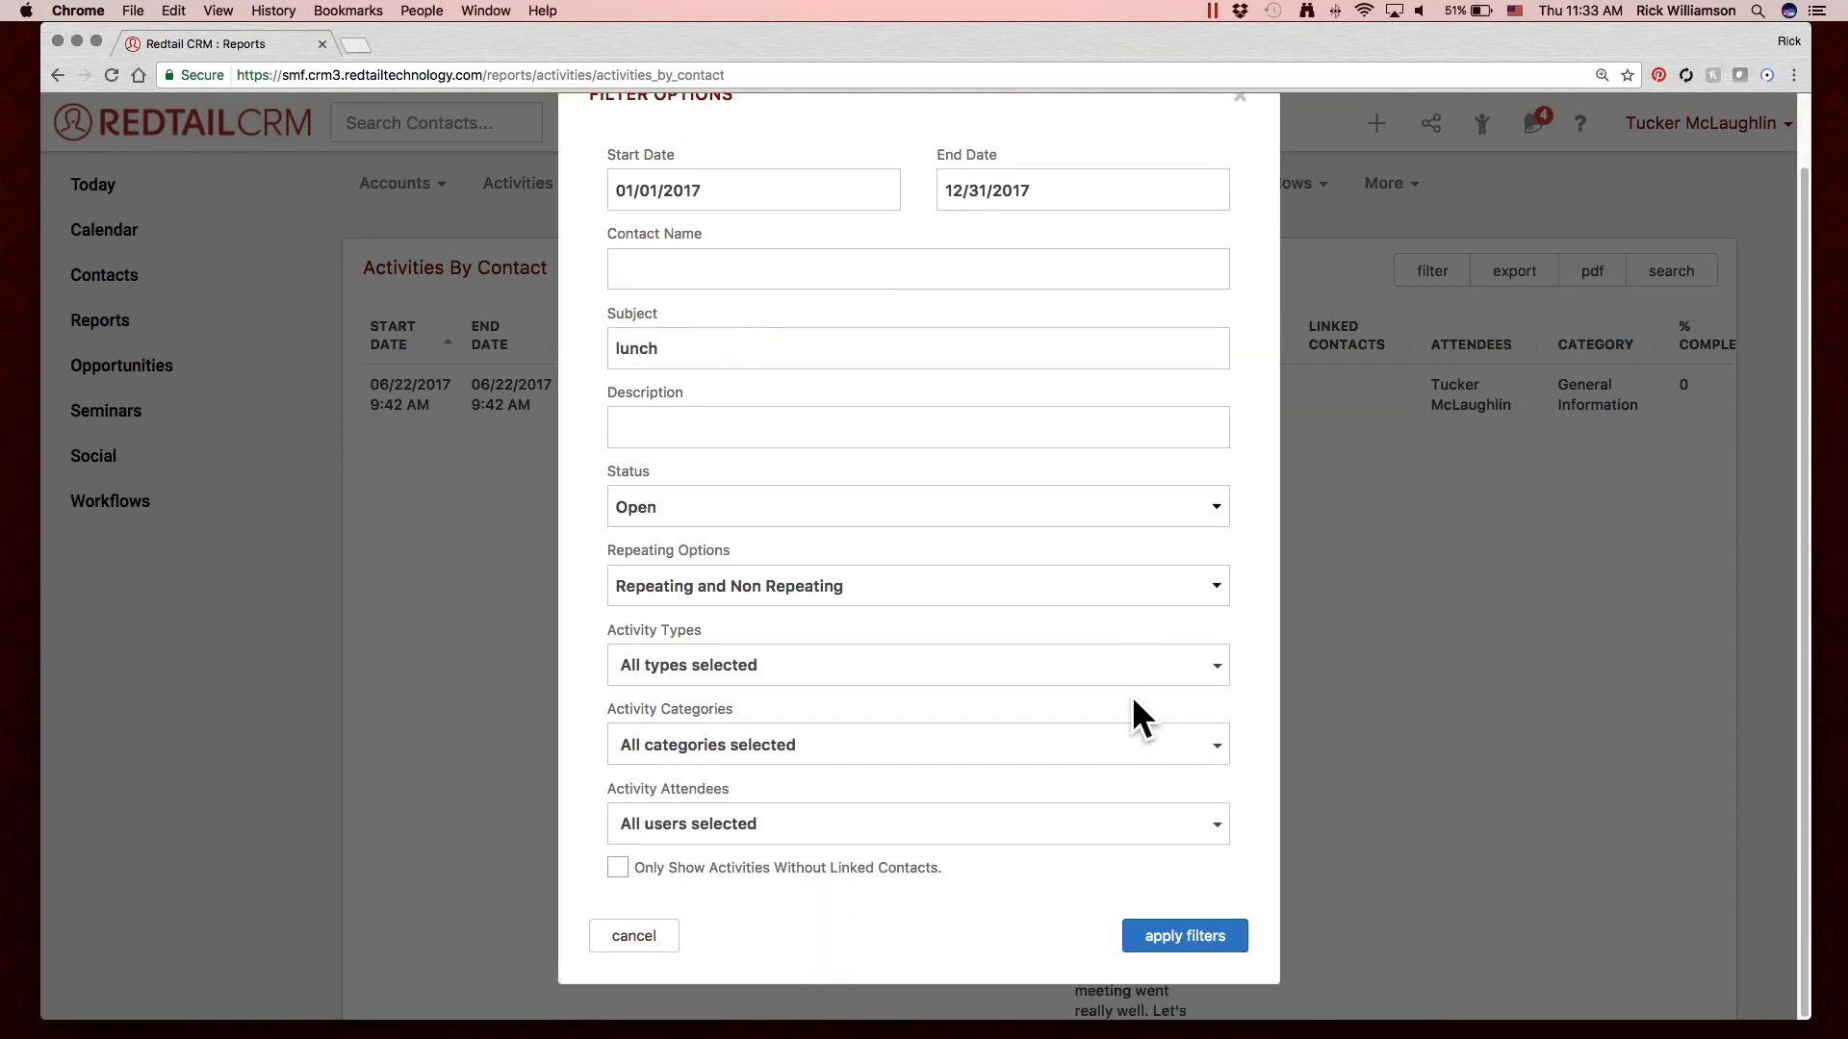
pyautogui.click(1186, 937)
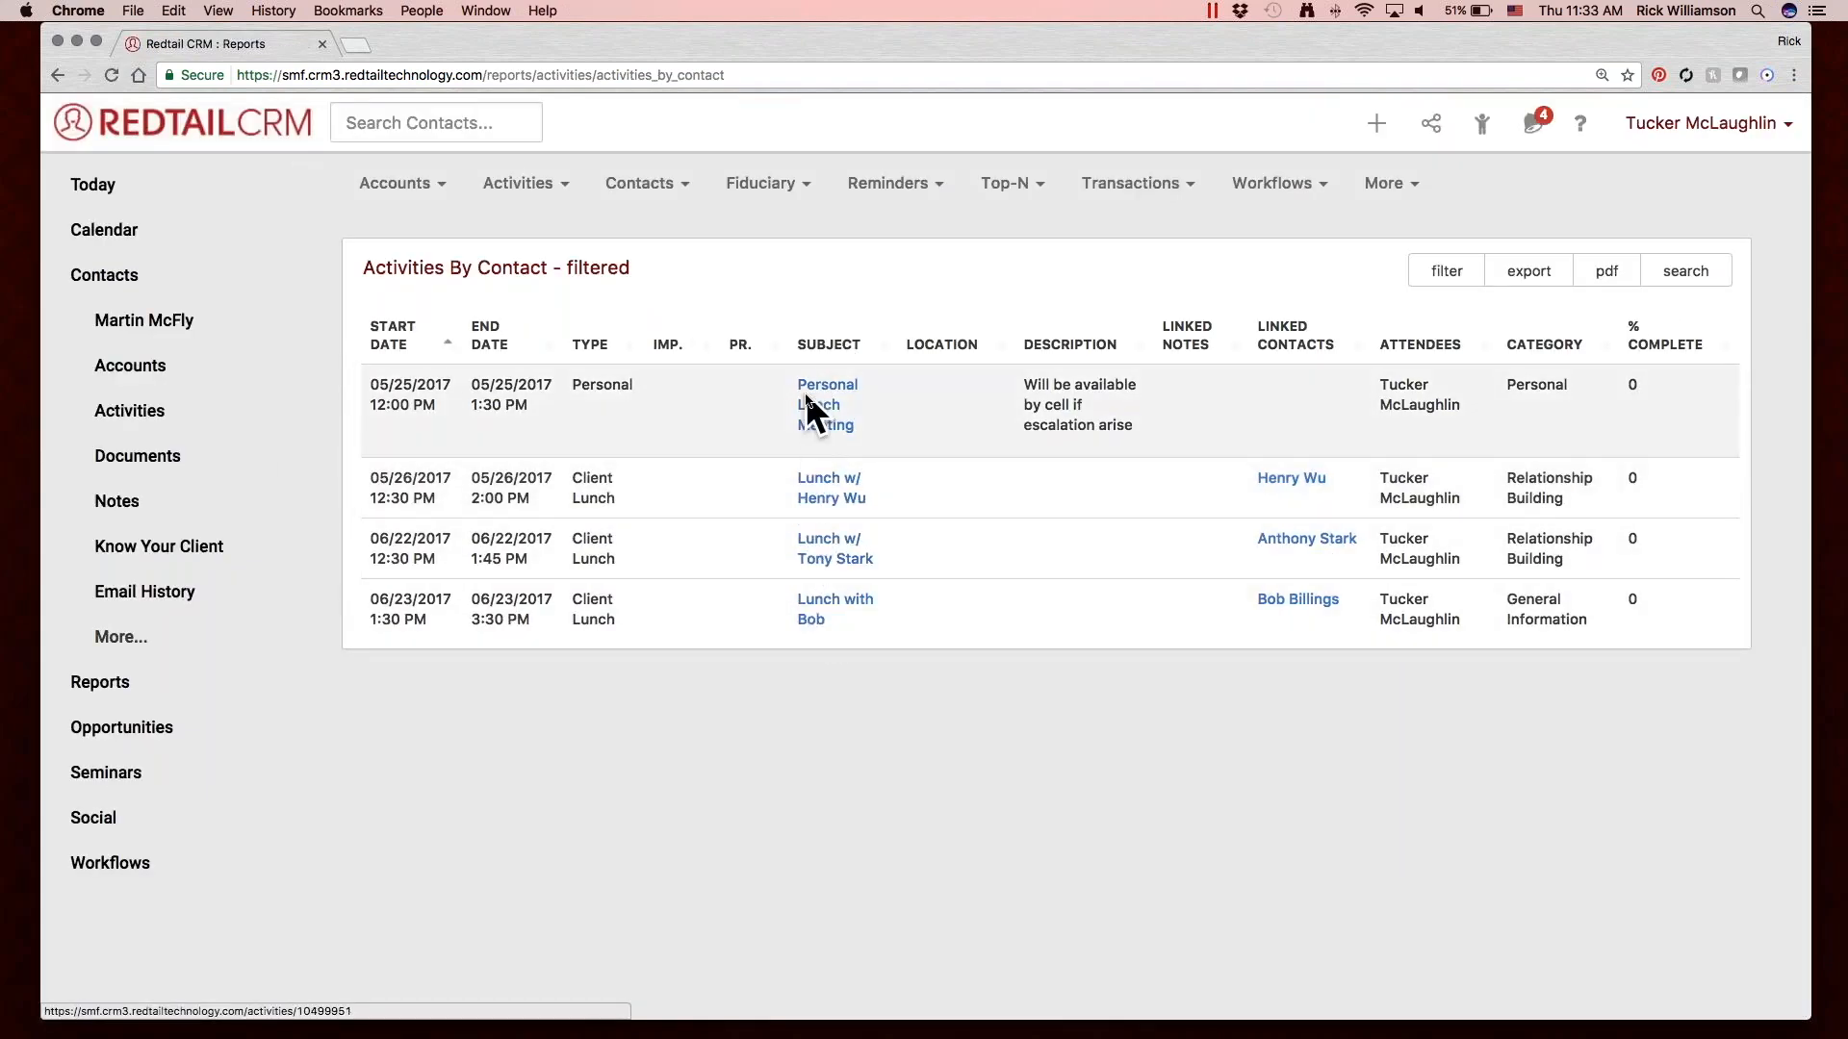
# Reopen the report's filter options and clear the subject filter.
pyautogui.click(1428, 260)
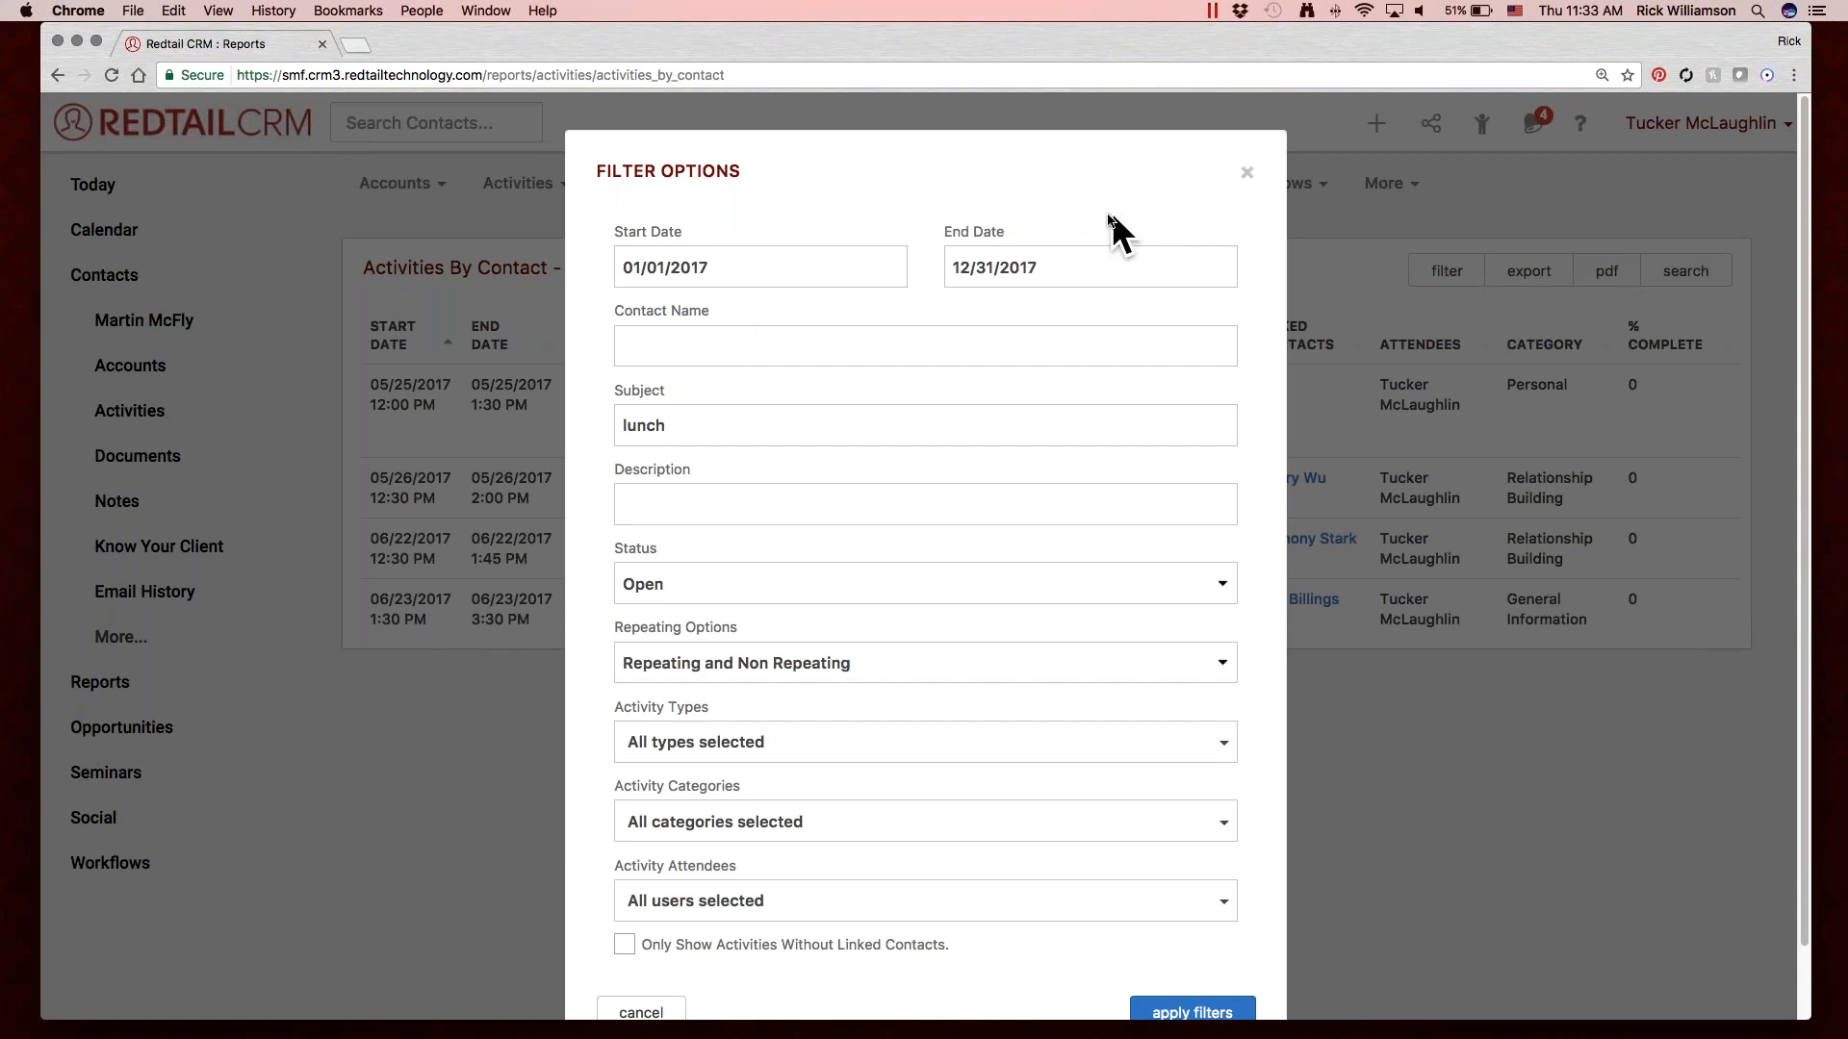
pyautogui.click(684, 427)
pyautogui.doubleClick(685, 426)
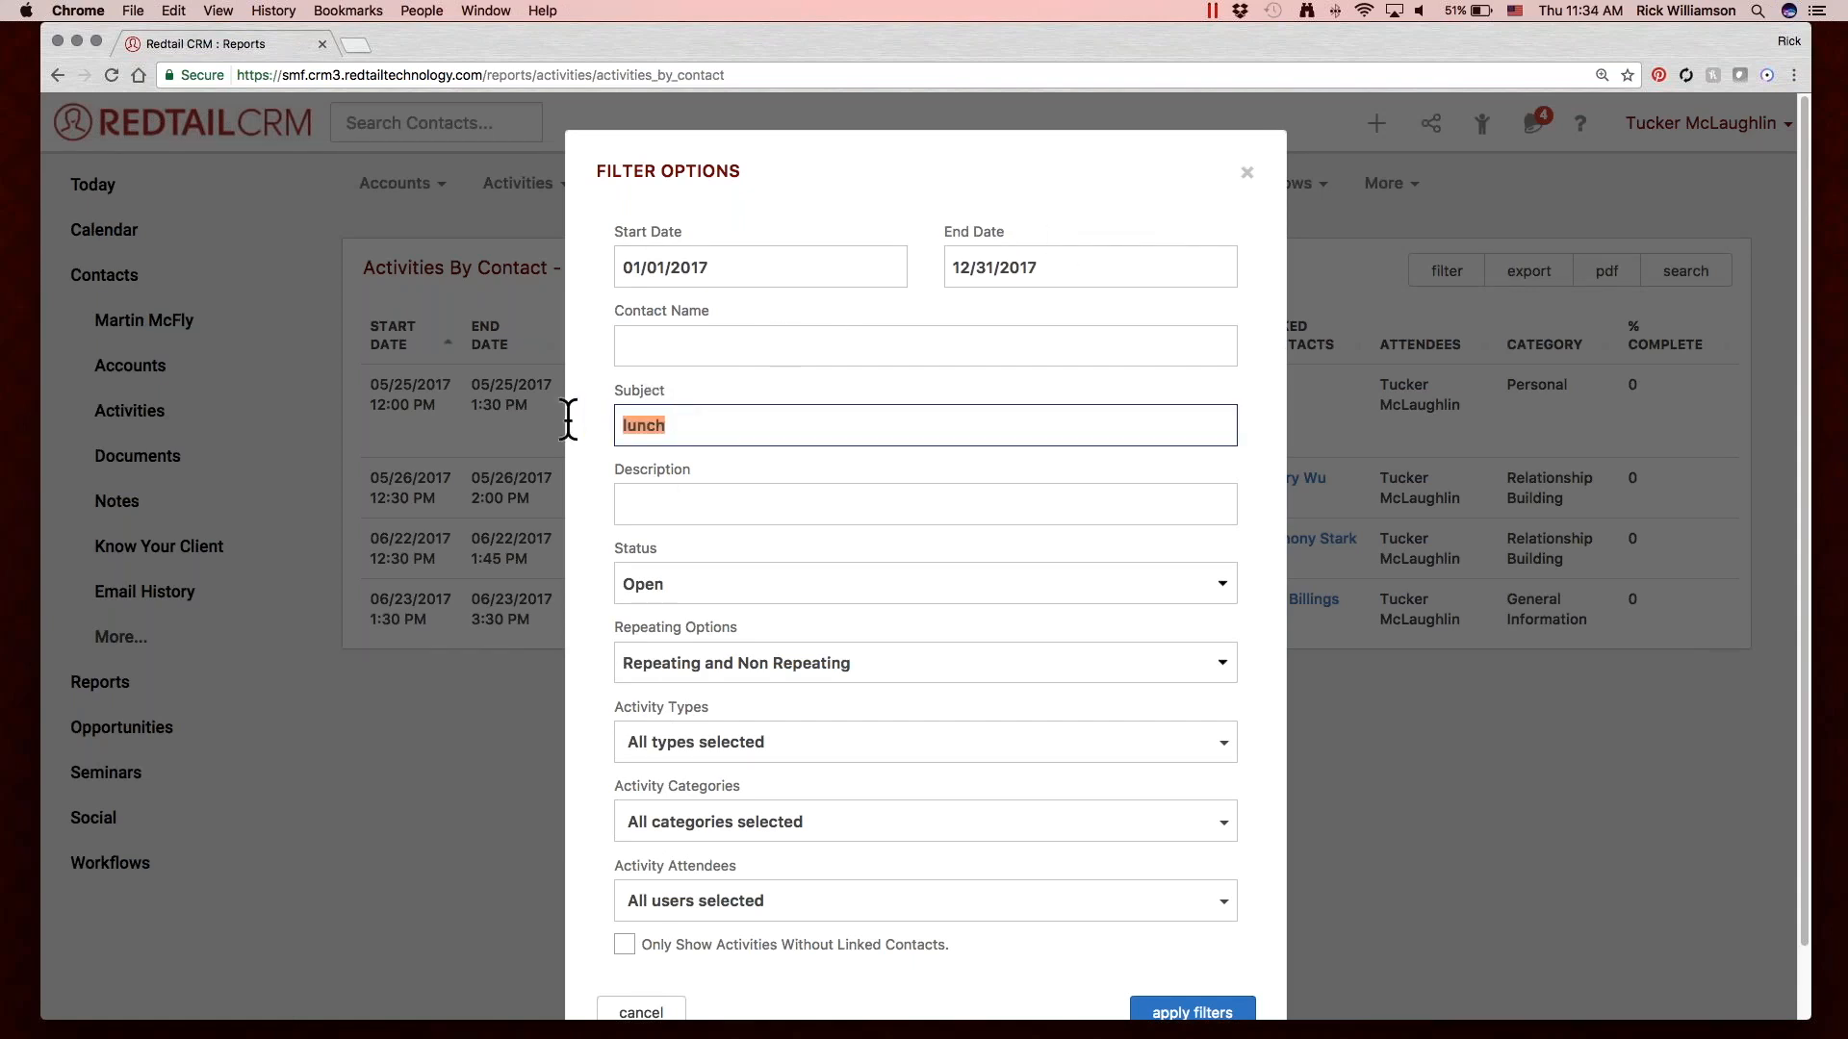
pyautogui.press('BackSpace')
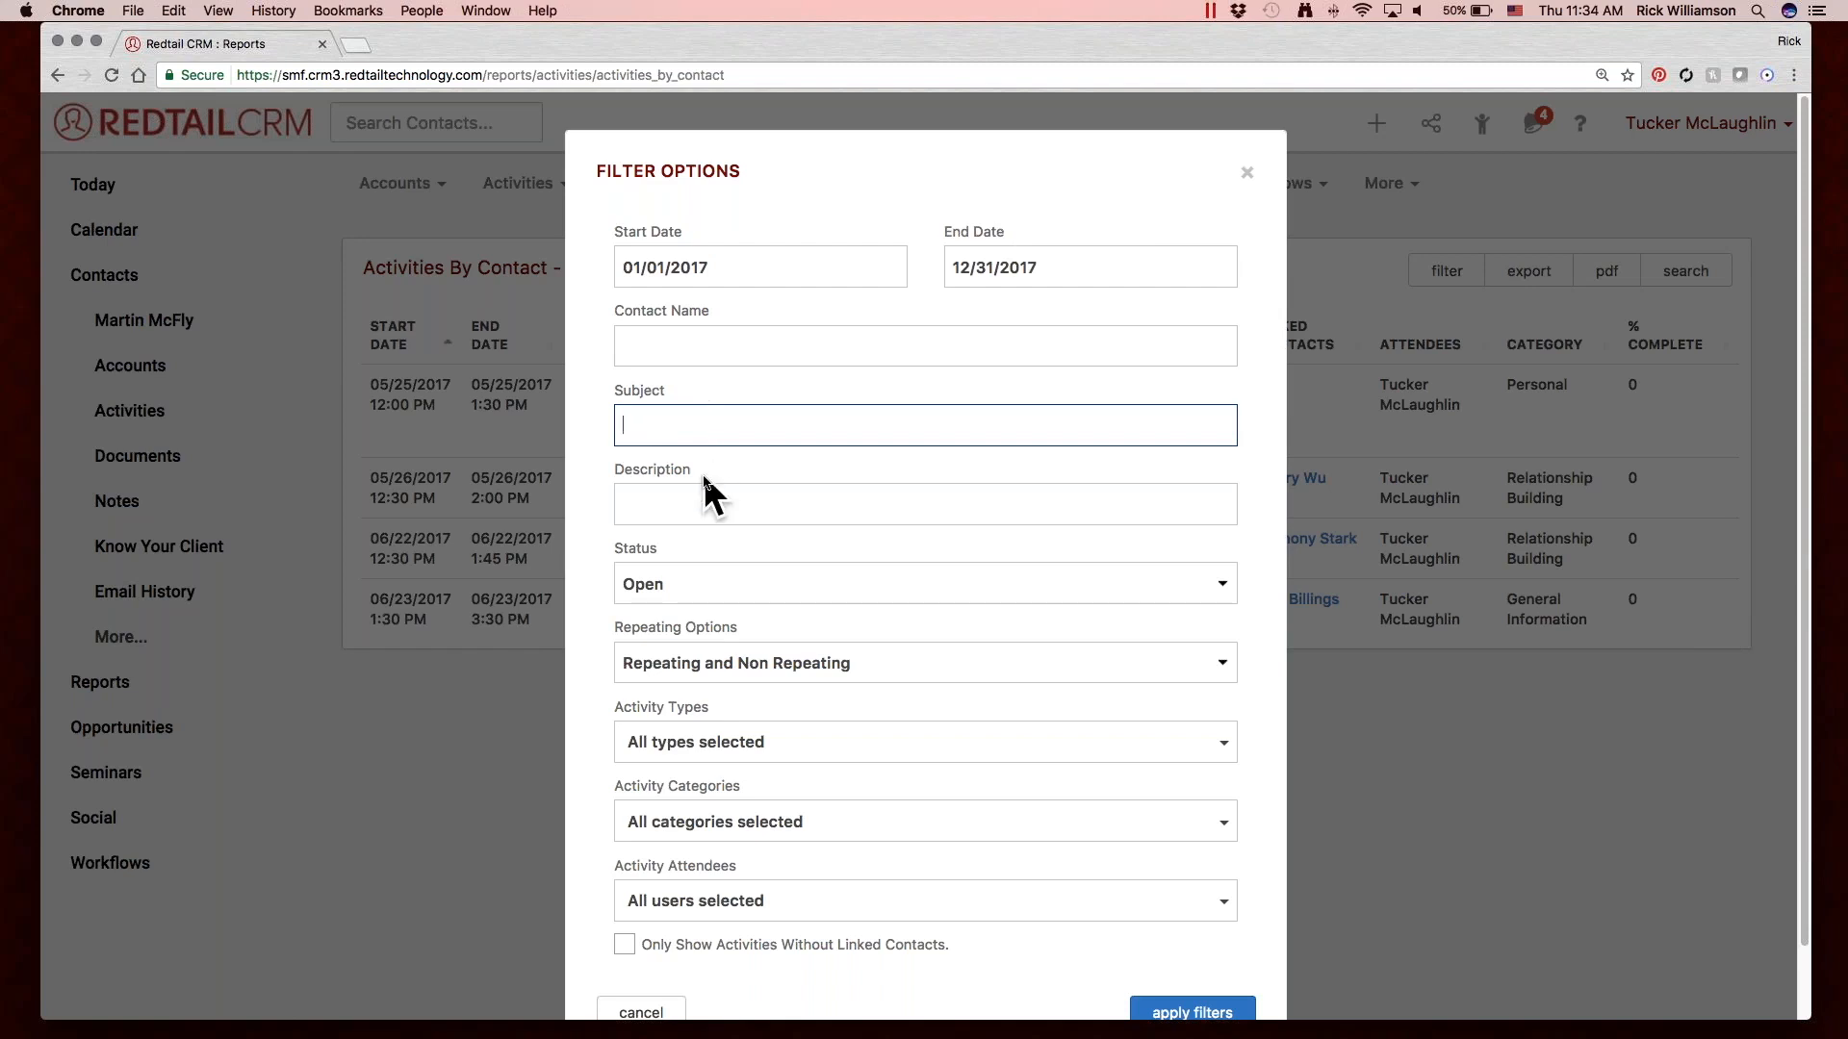
pyautogui.click(712, 501)
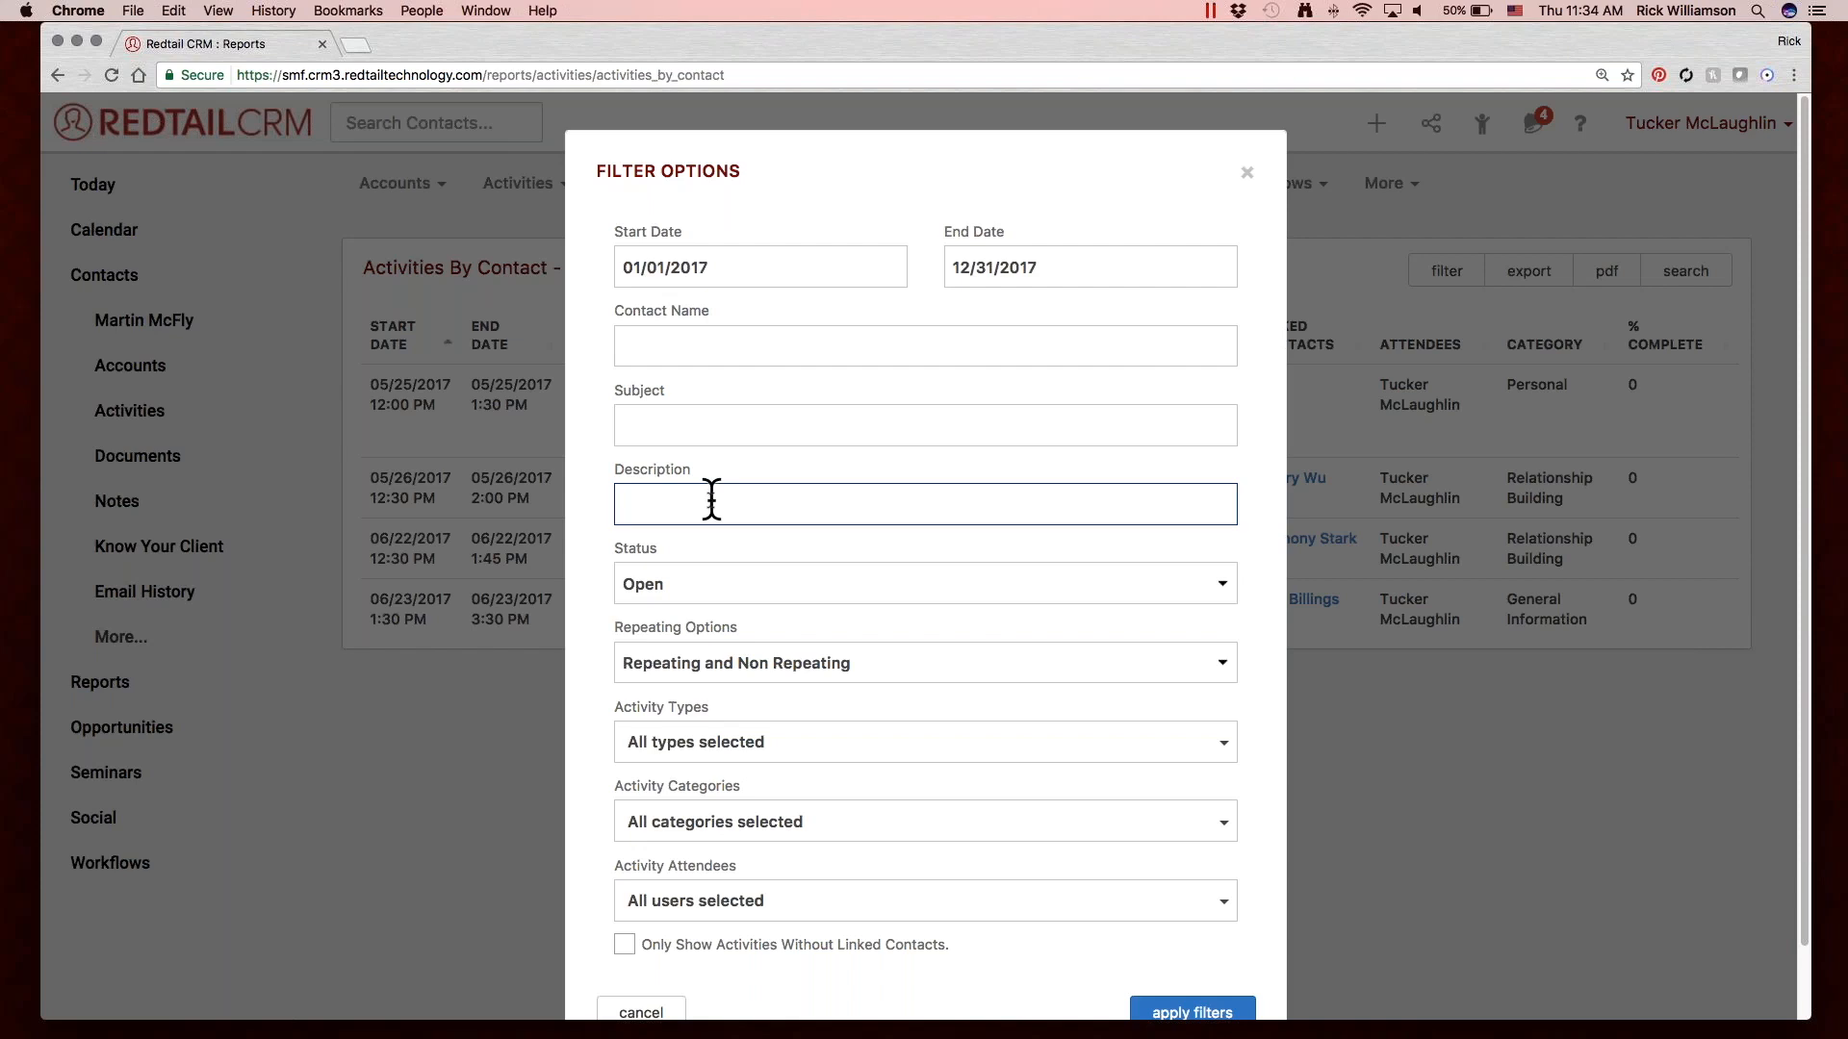
# Examine the choices for the Status, Repeating Options and Activity Types filters, keeping the current selections.
pyautogui.click(720, 582)
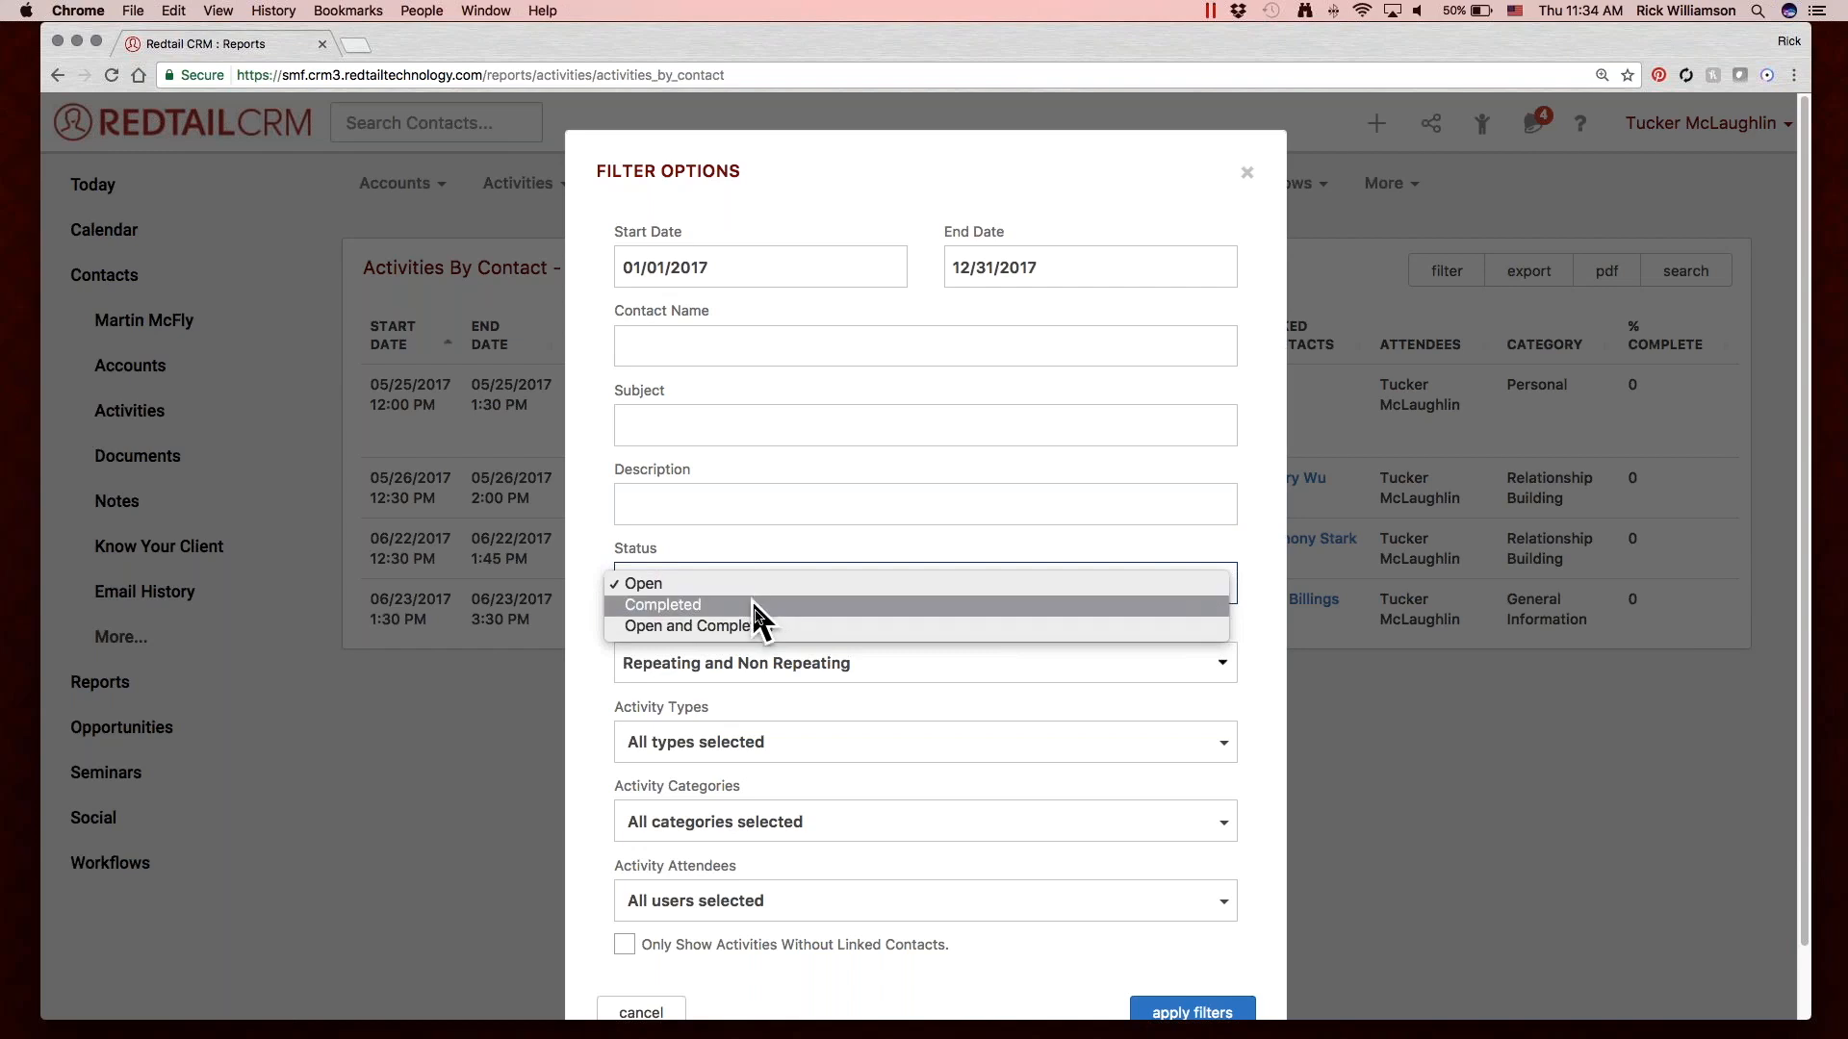
pyautogui.click(848, 685)
pyautogui.click(852, 659)
pyautogui.click(844, 629)
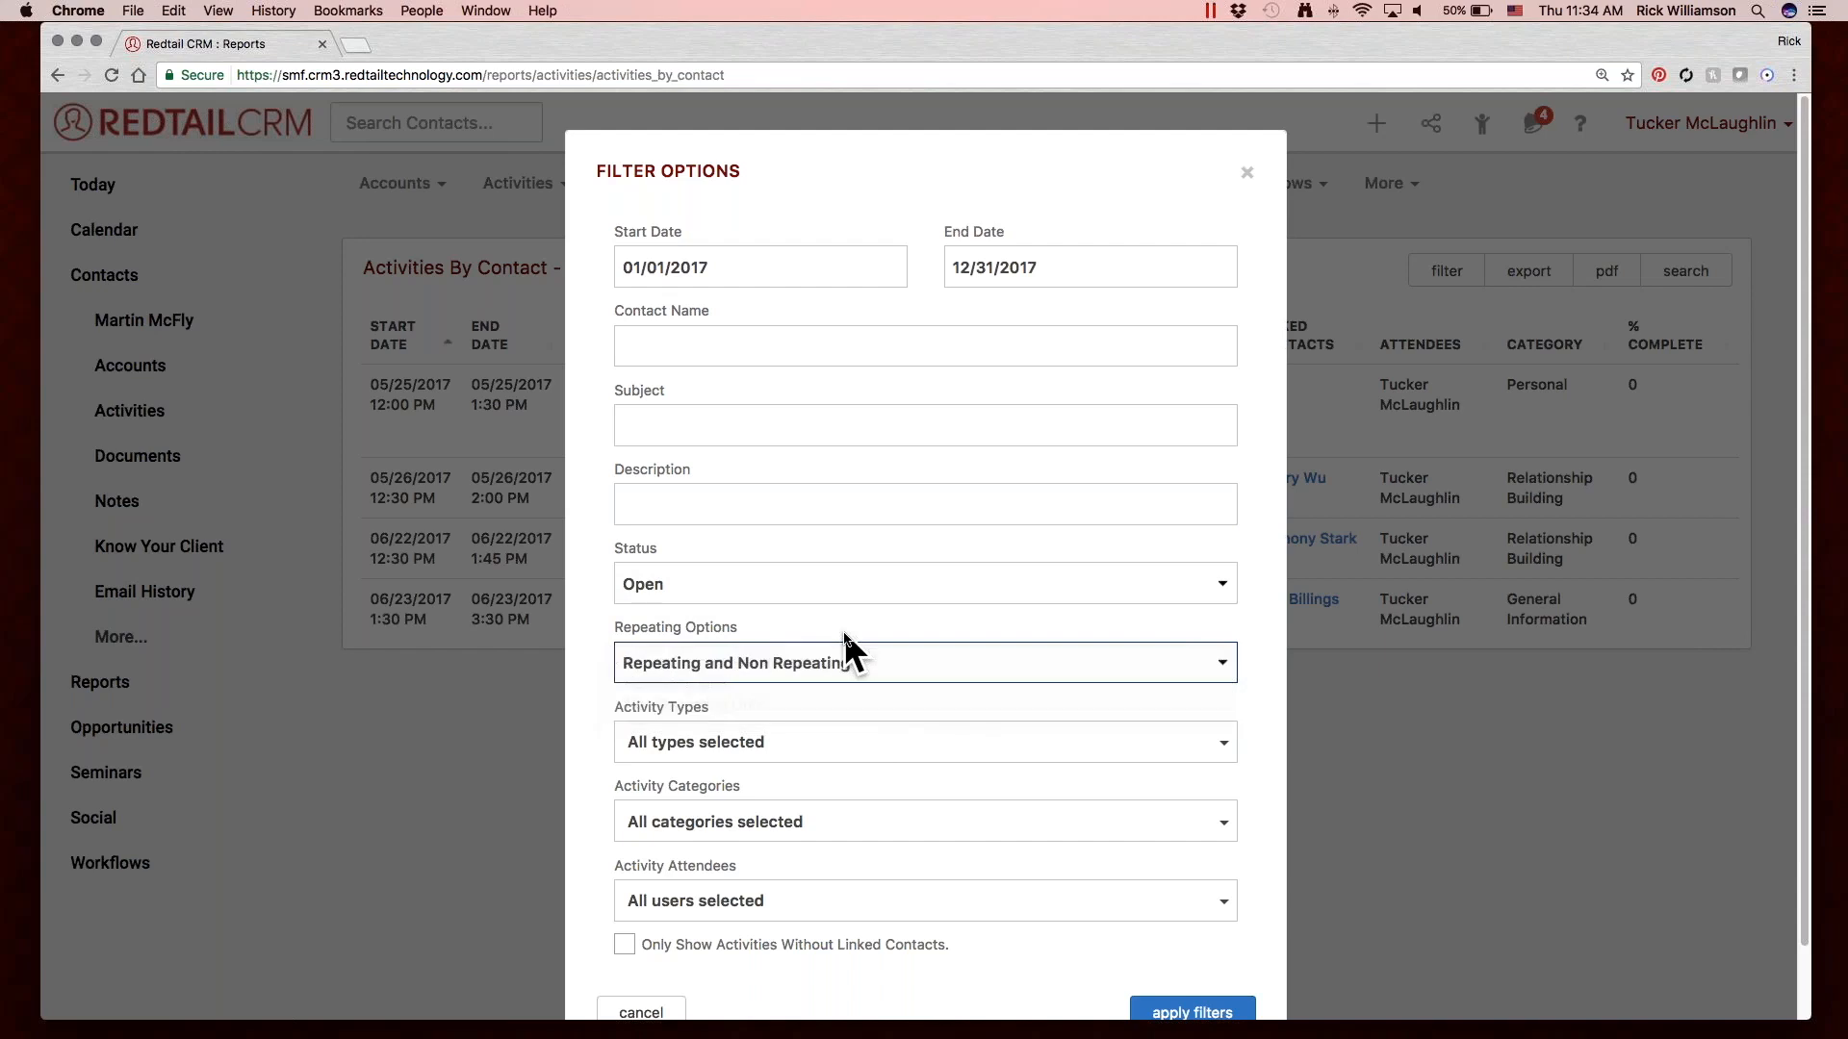
pyautogui.scroll(-1, 868, 711)
pyautogui.click(864, 671)
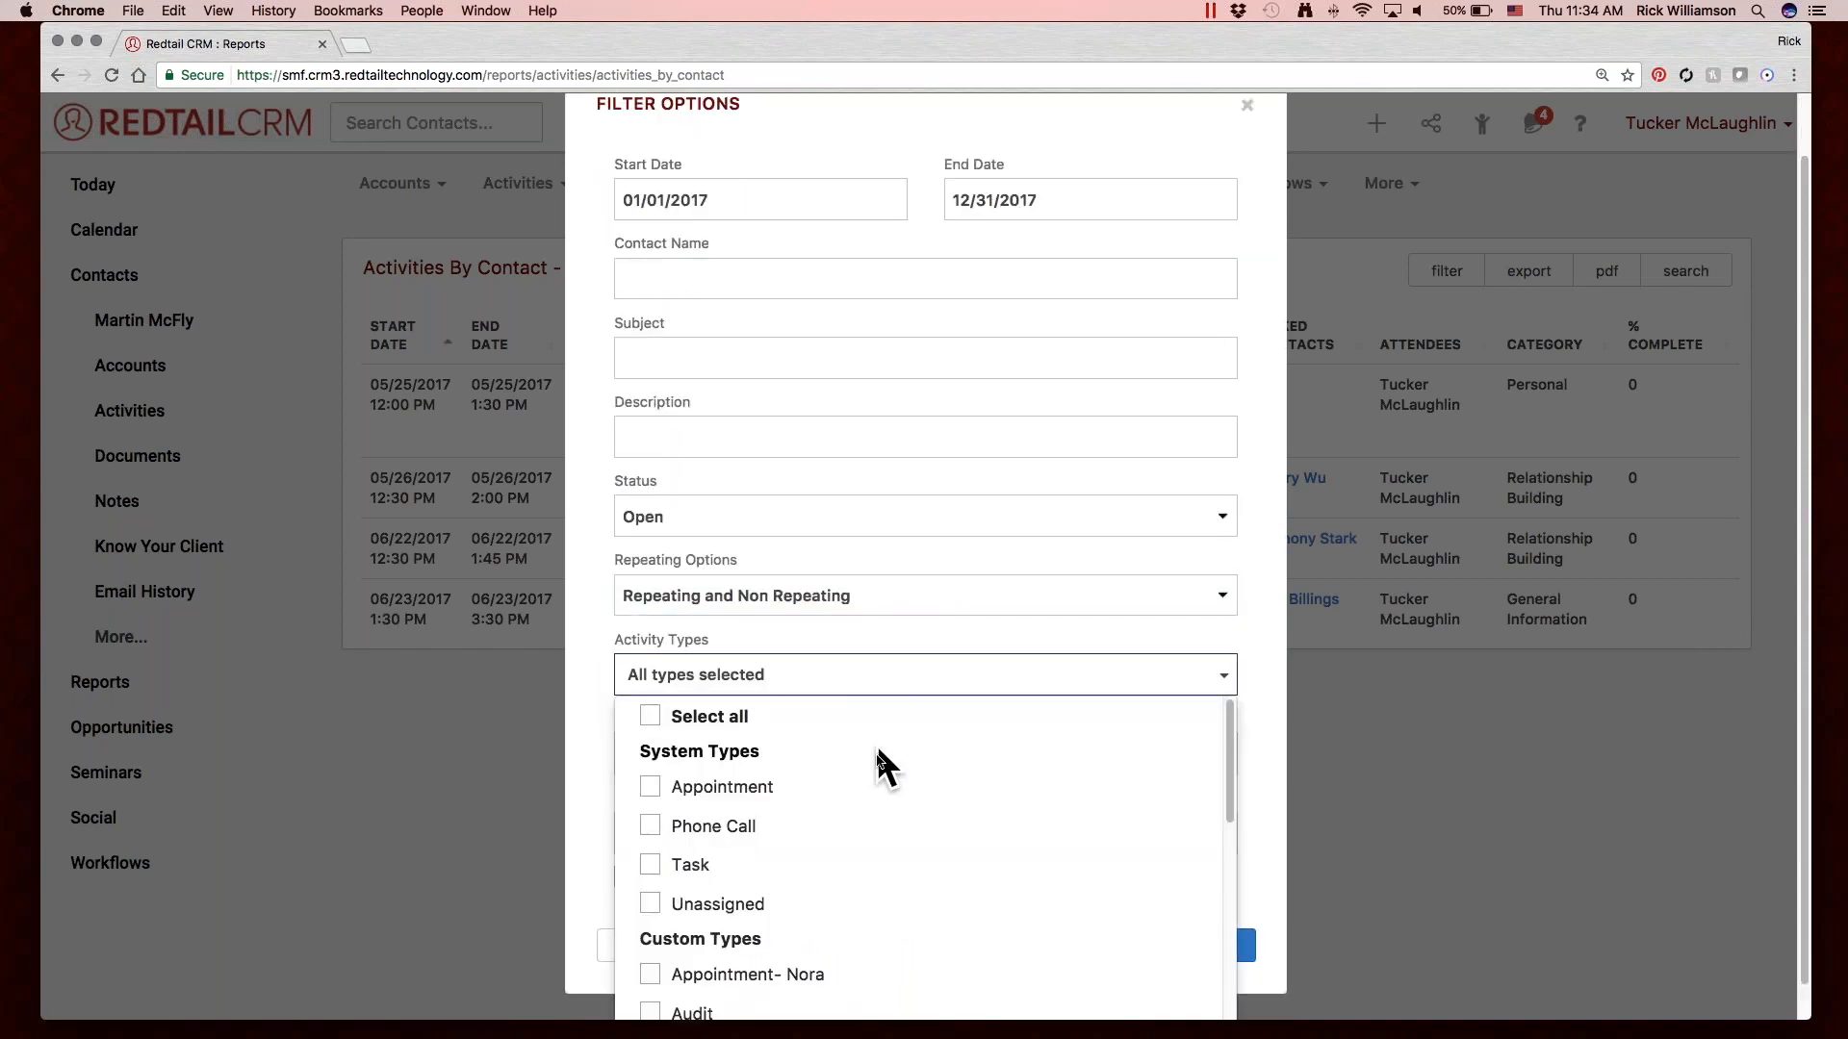
pyautogui.scroll(-3, 876, 774)
pyautogui.scroll(5, 875, 773)
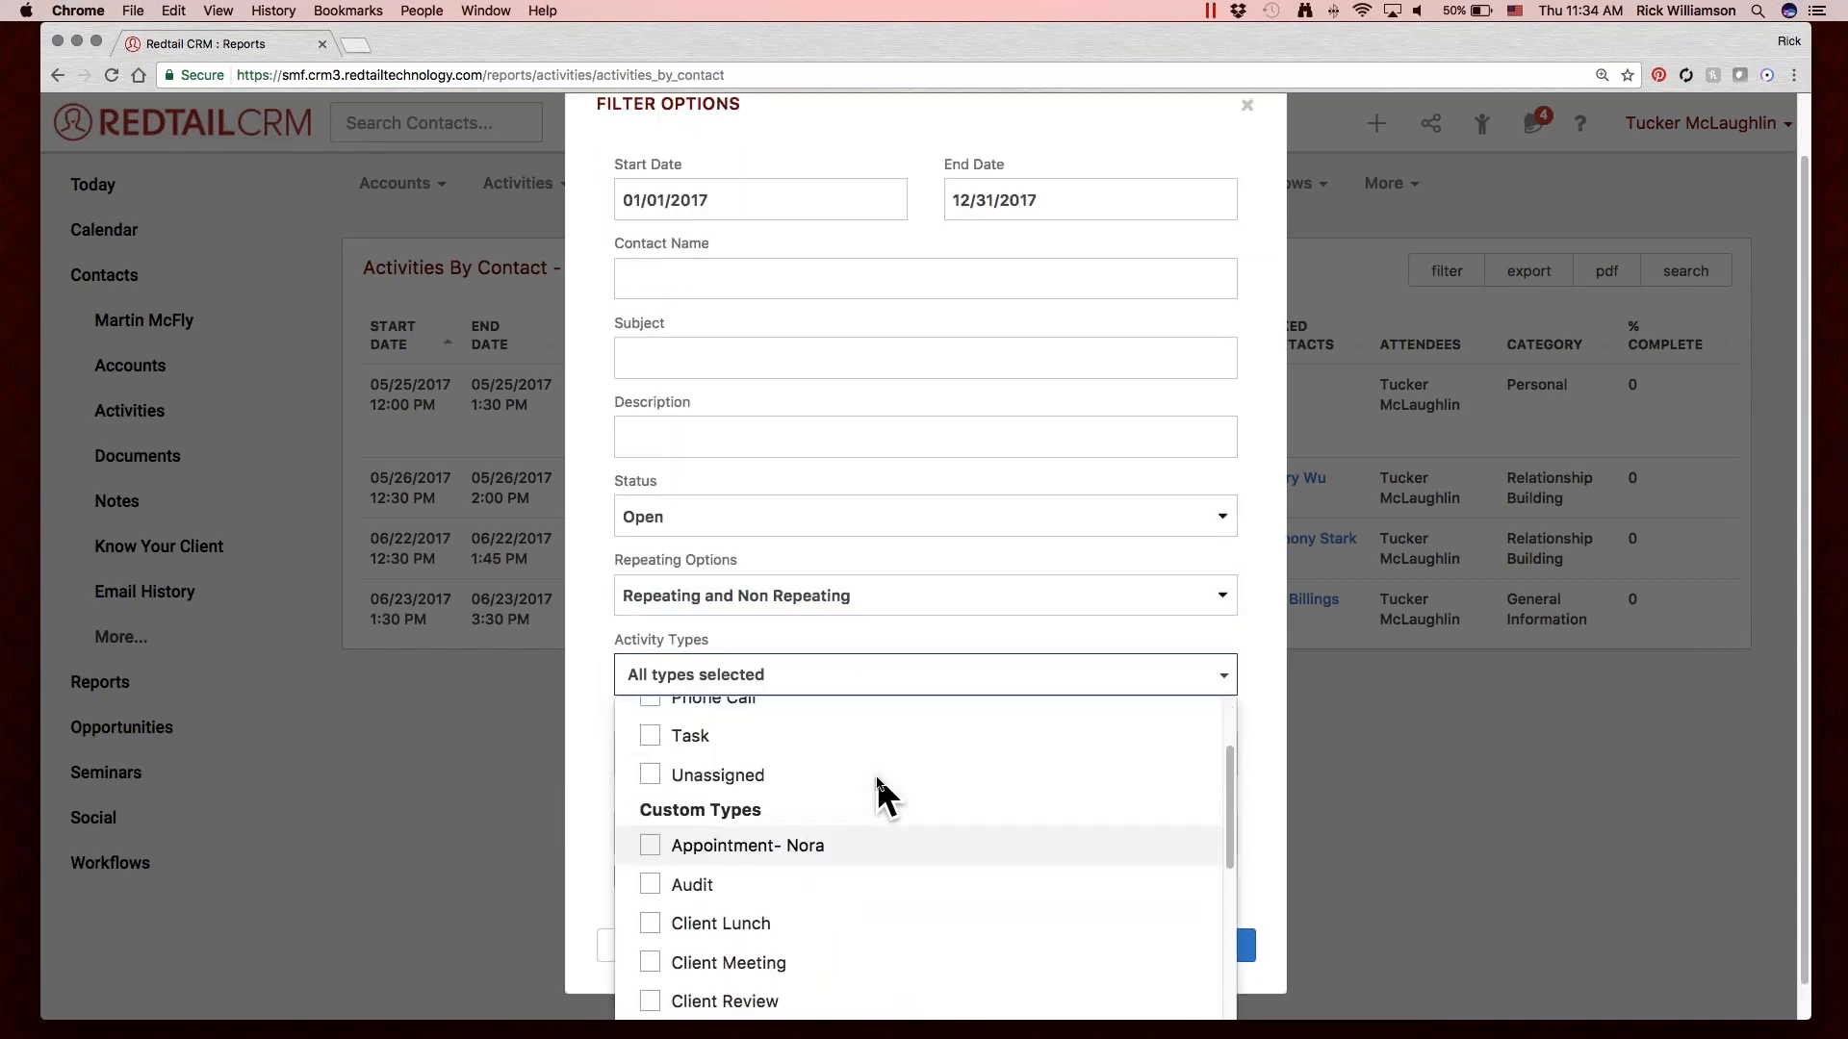
pyautogui.click(852, 689)
pyautogui.scroll(-1, 852, 694)
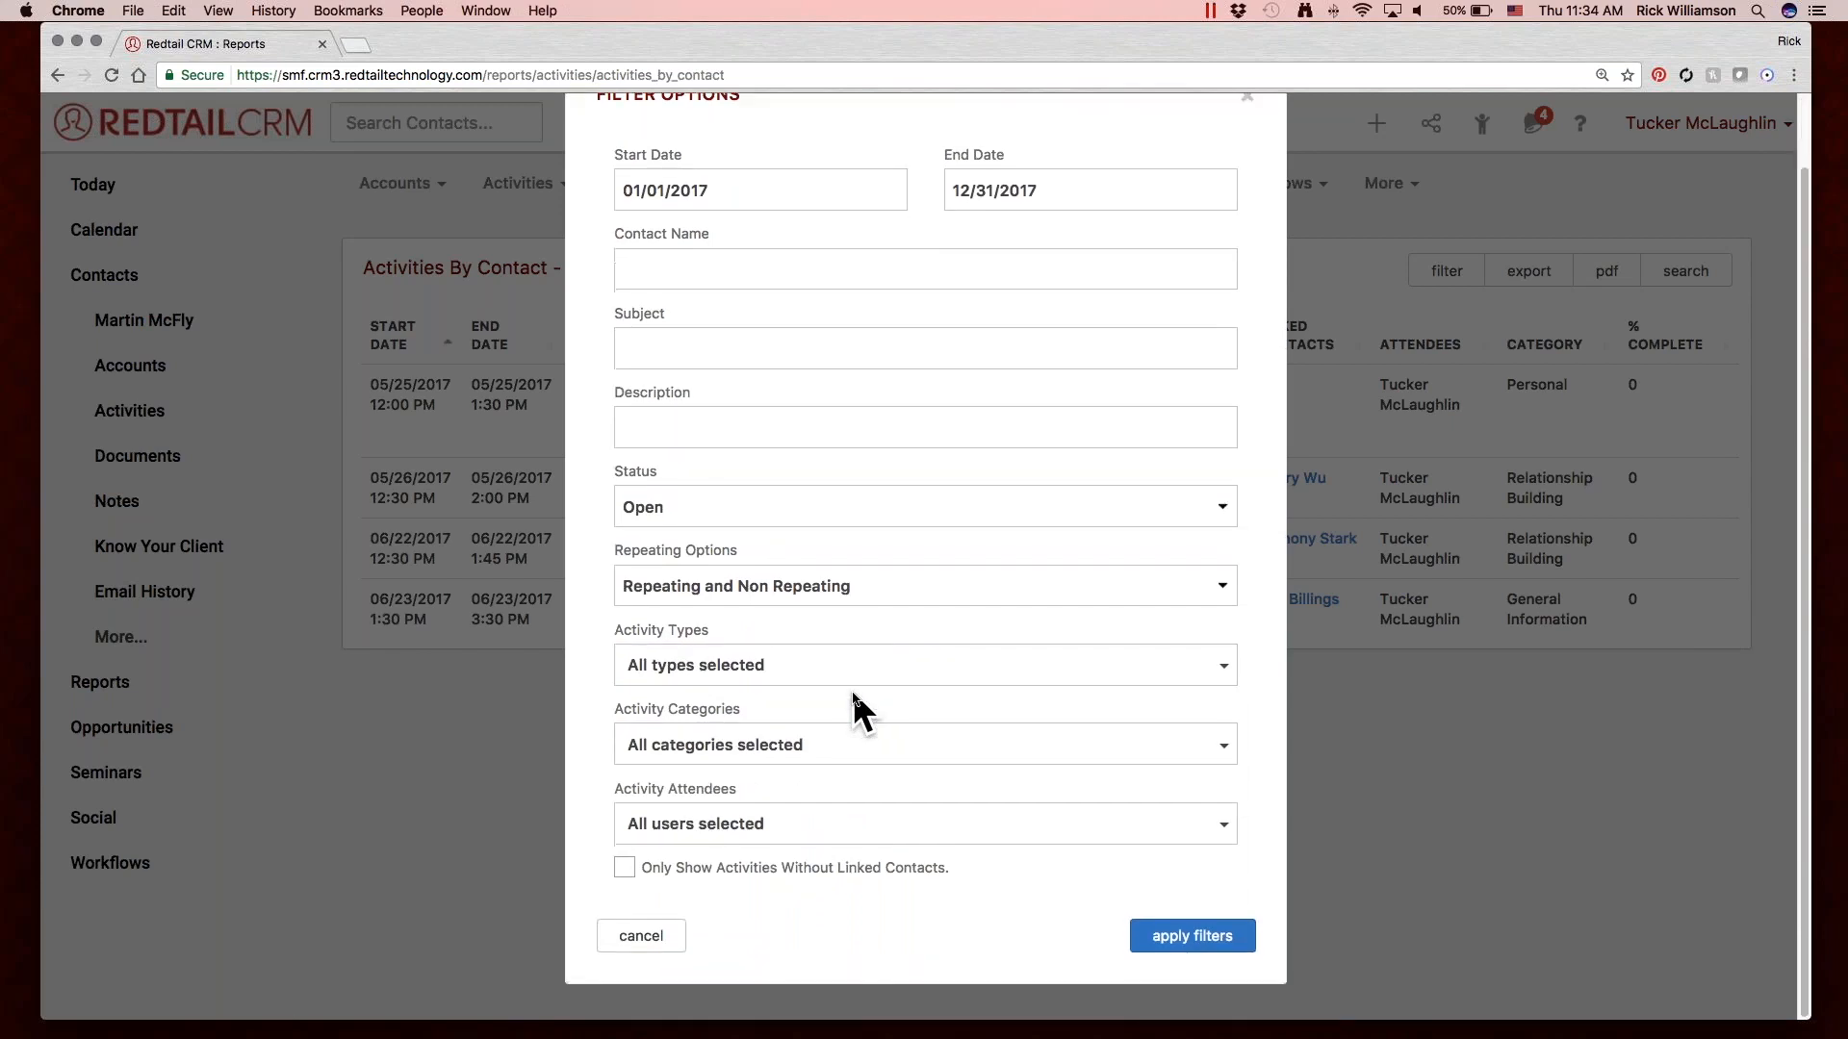
# Examine the choices for the Activity Categories filter, keeping all categories selected.
pyautogui.click(870, 741)
pyautogui.scroll(-2, 869, 744)
pyautogui.scroll(-5, 879, 818)
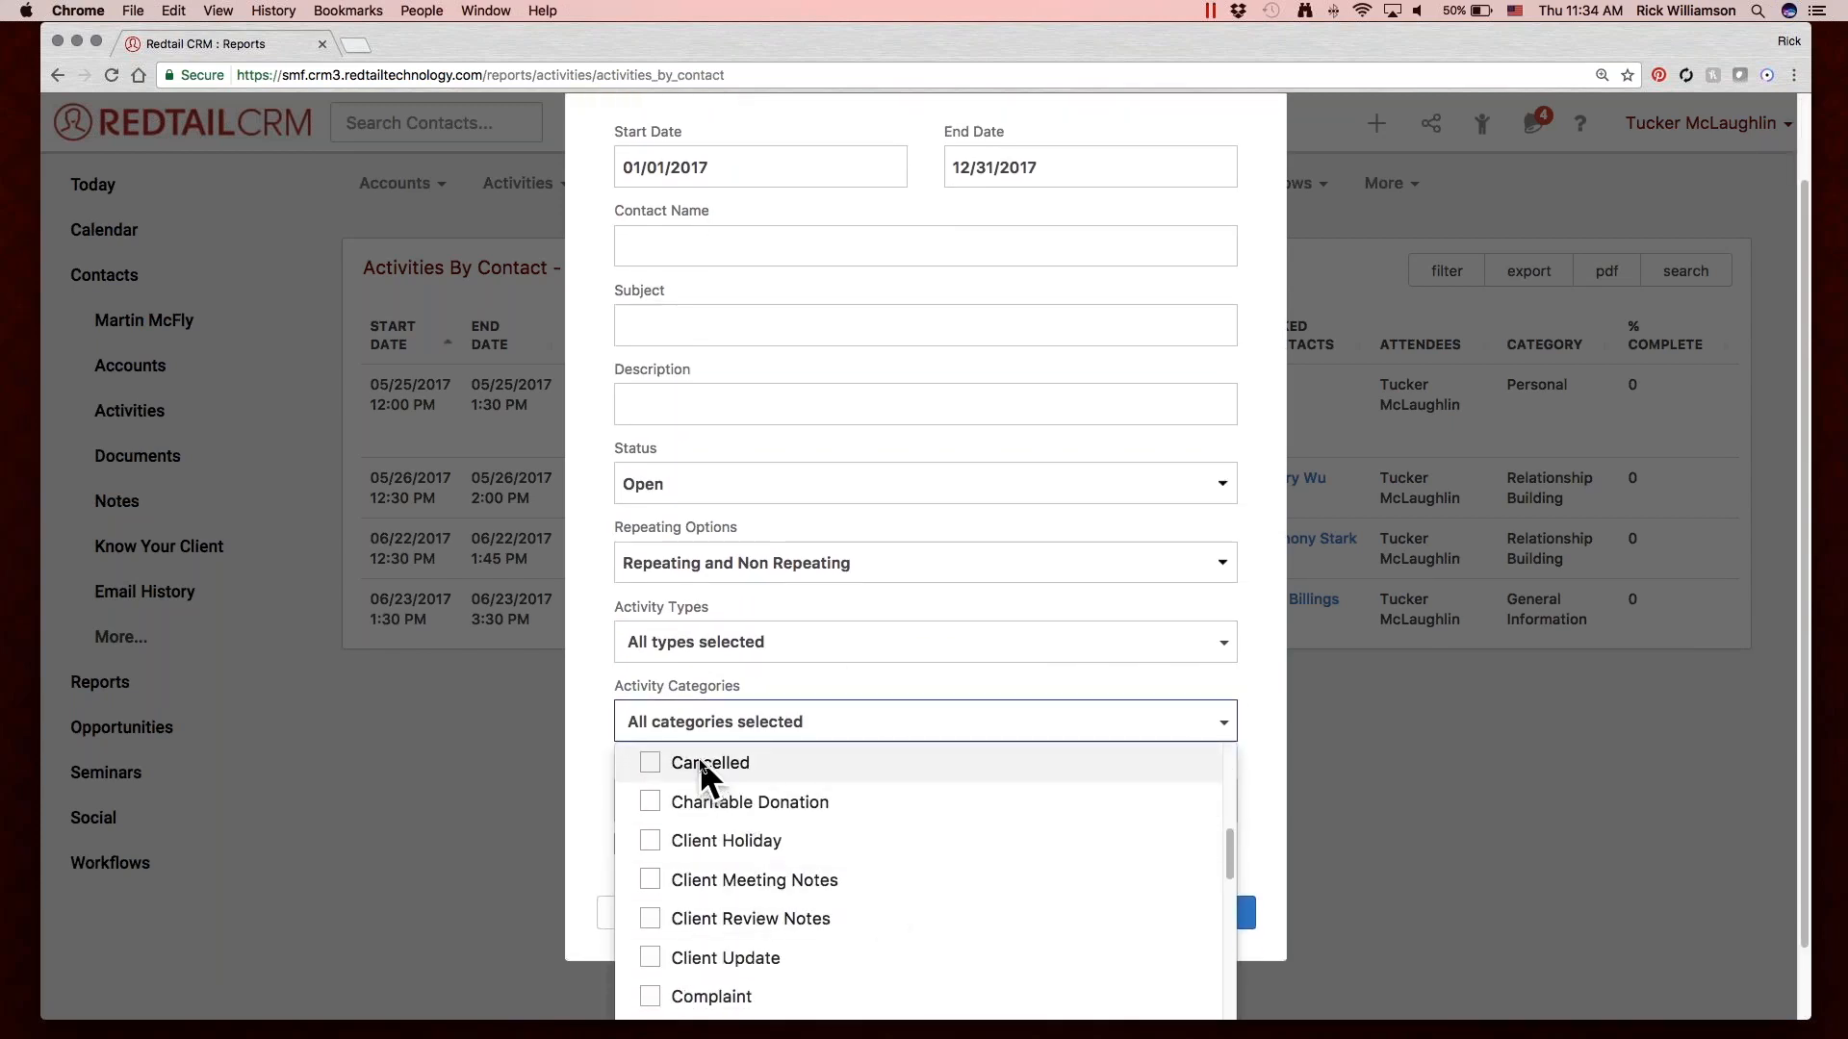
pyautogui.scroll(1, 702, 765)
pyautogui.click(583, 668)
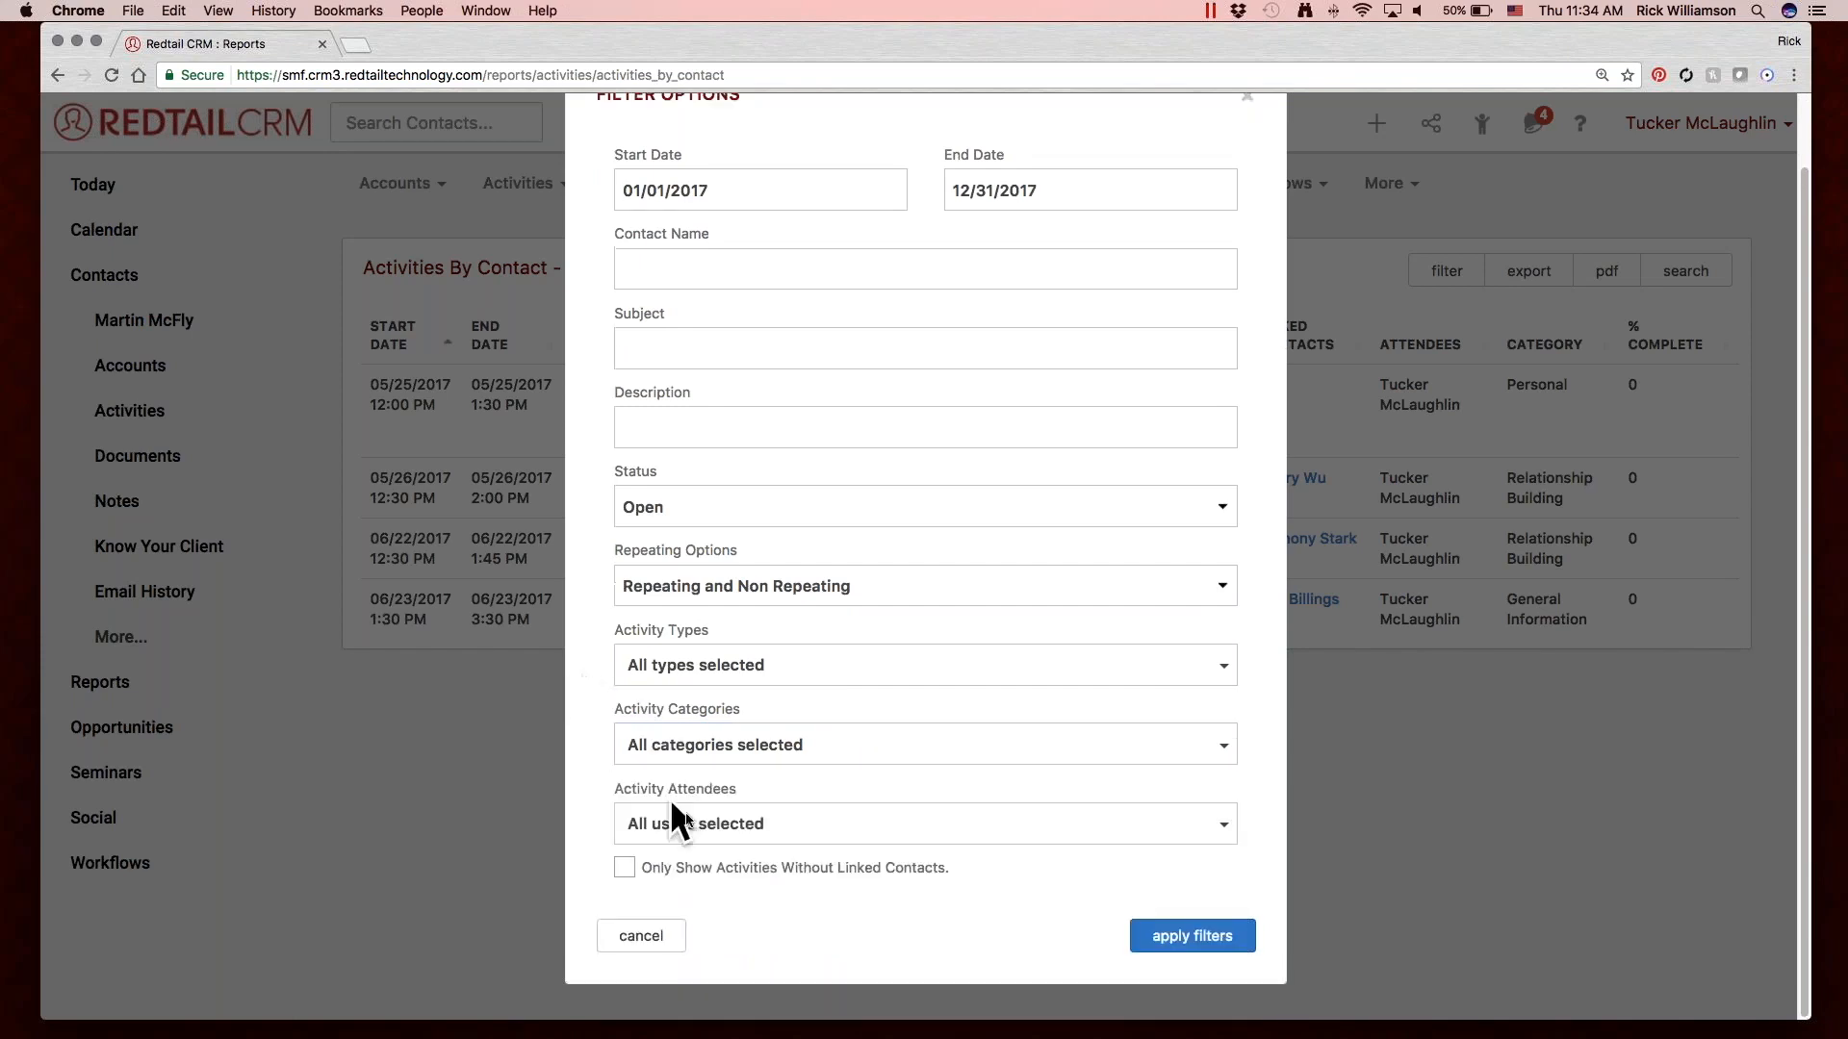
# Examine the users offered by the Activity Attendees filter, keeping all users selected.
pyautogui.click(718, 828)
pyautogui.scroll(-3, 839, 885)
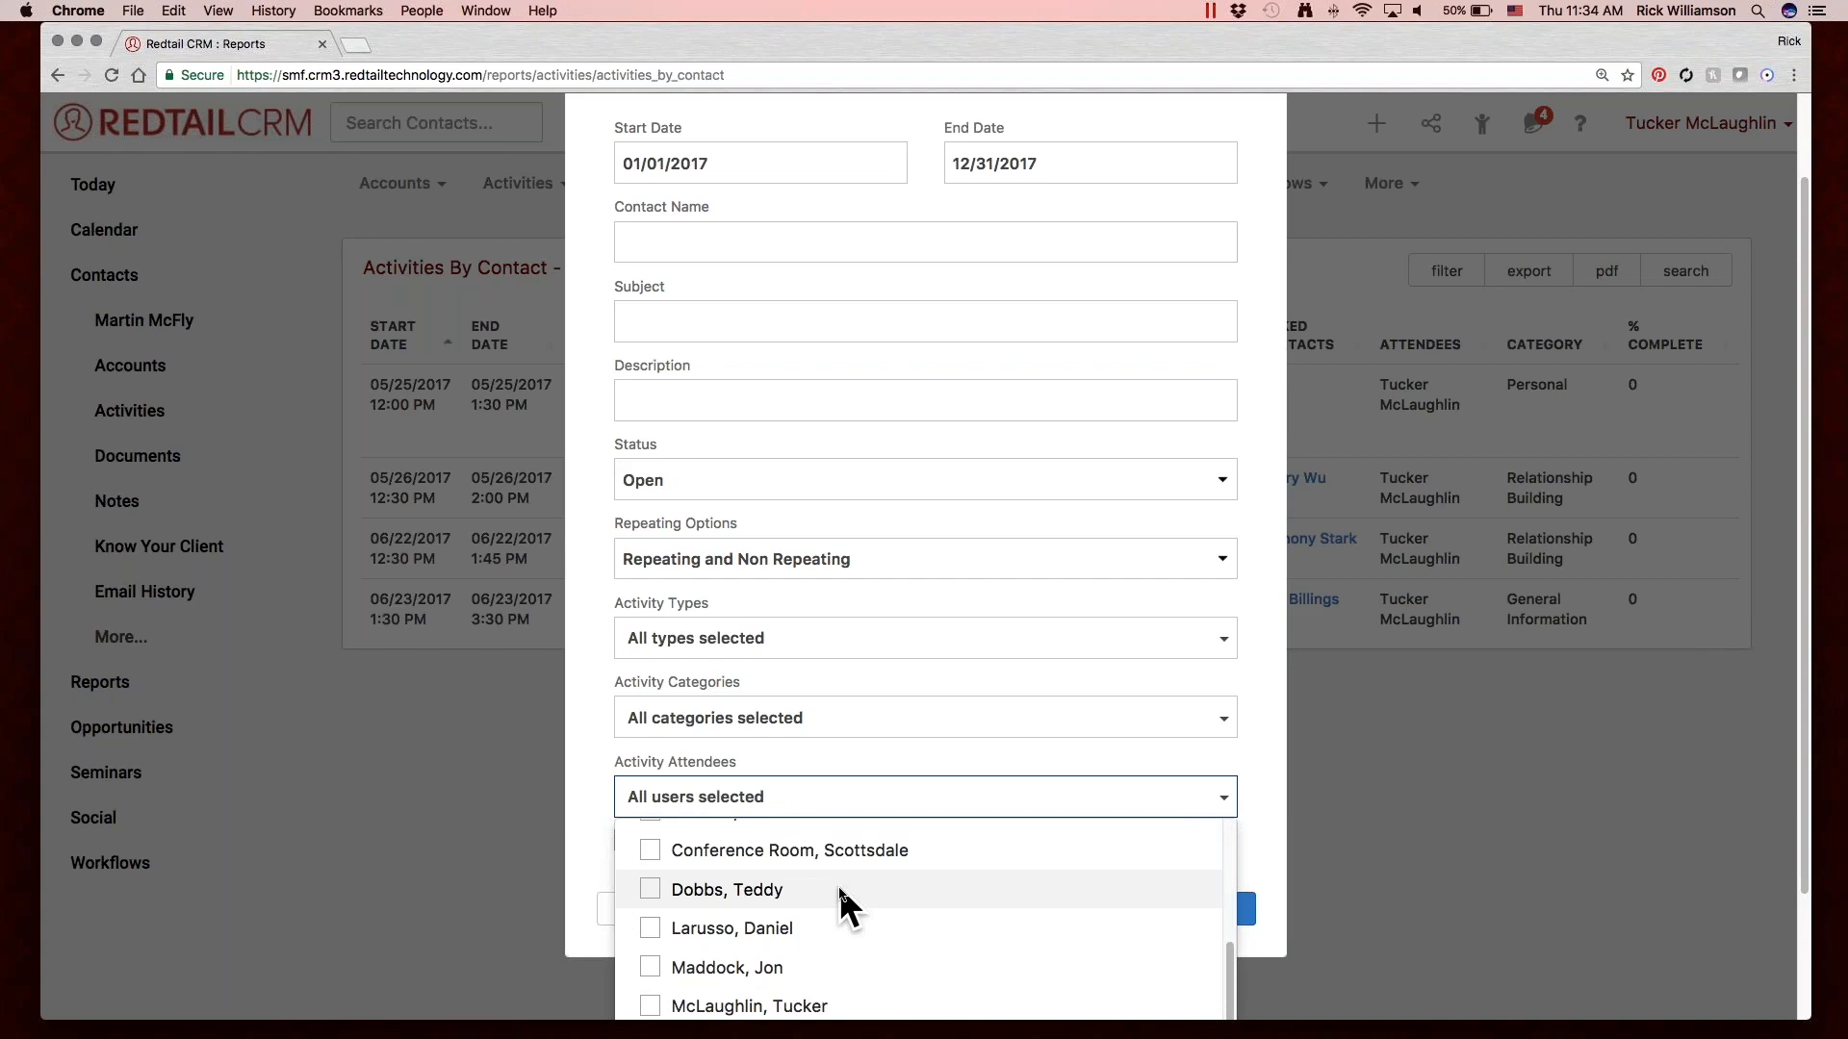
pyautogui.scroll(5, 839, 885)
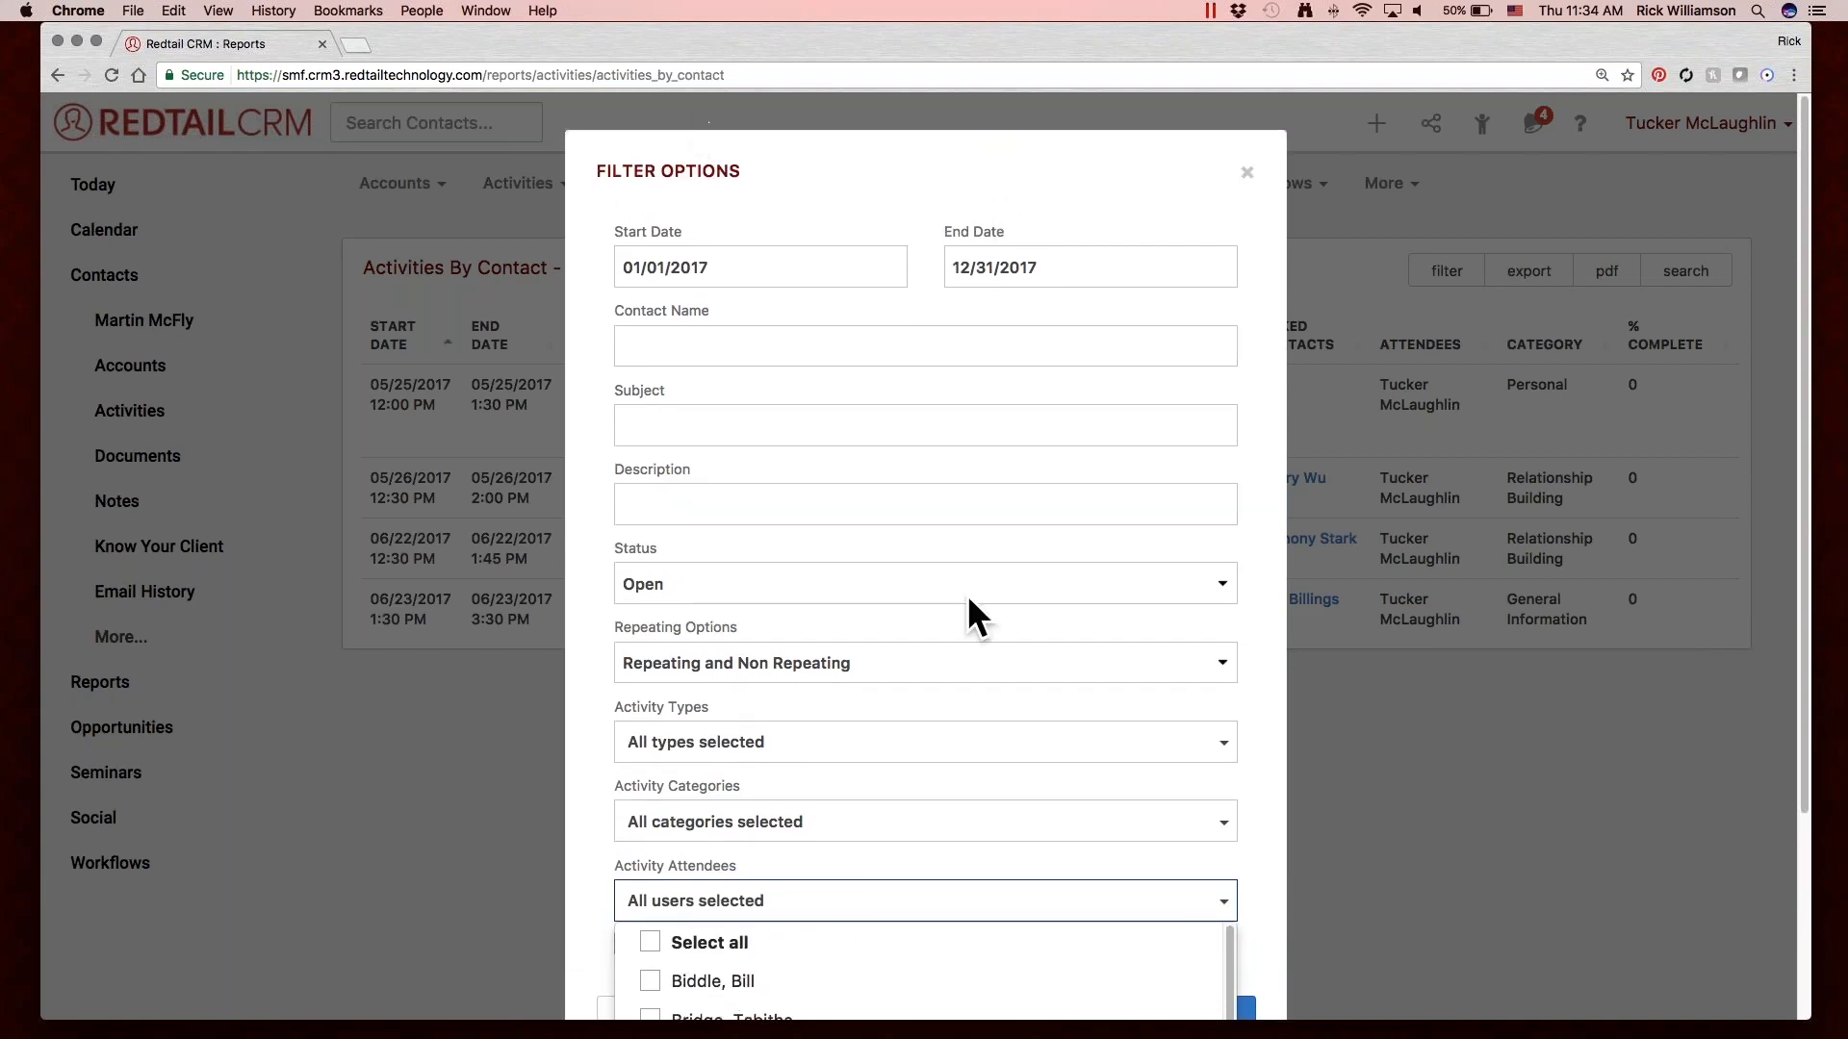
pyautogui.scroll(-5, 780, 726)
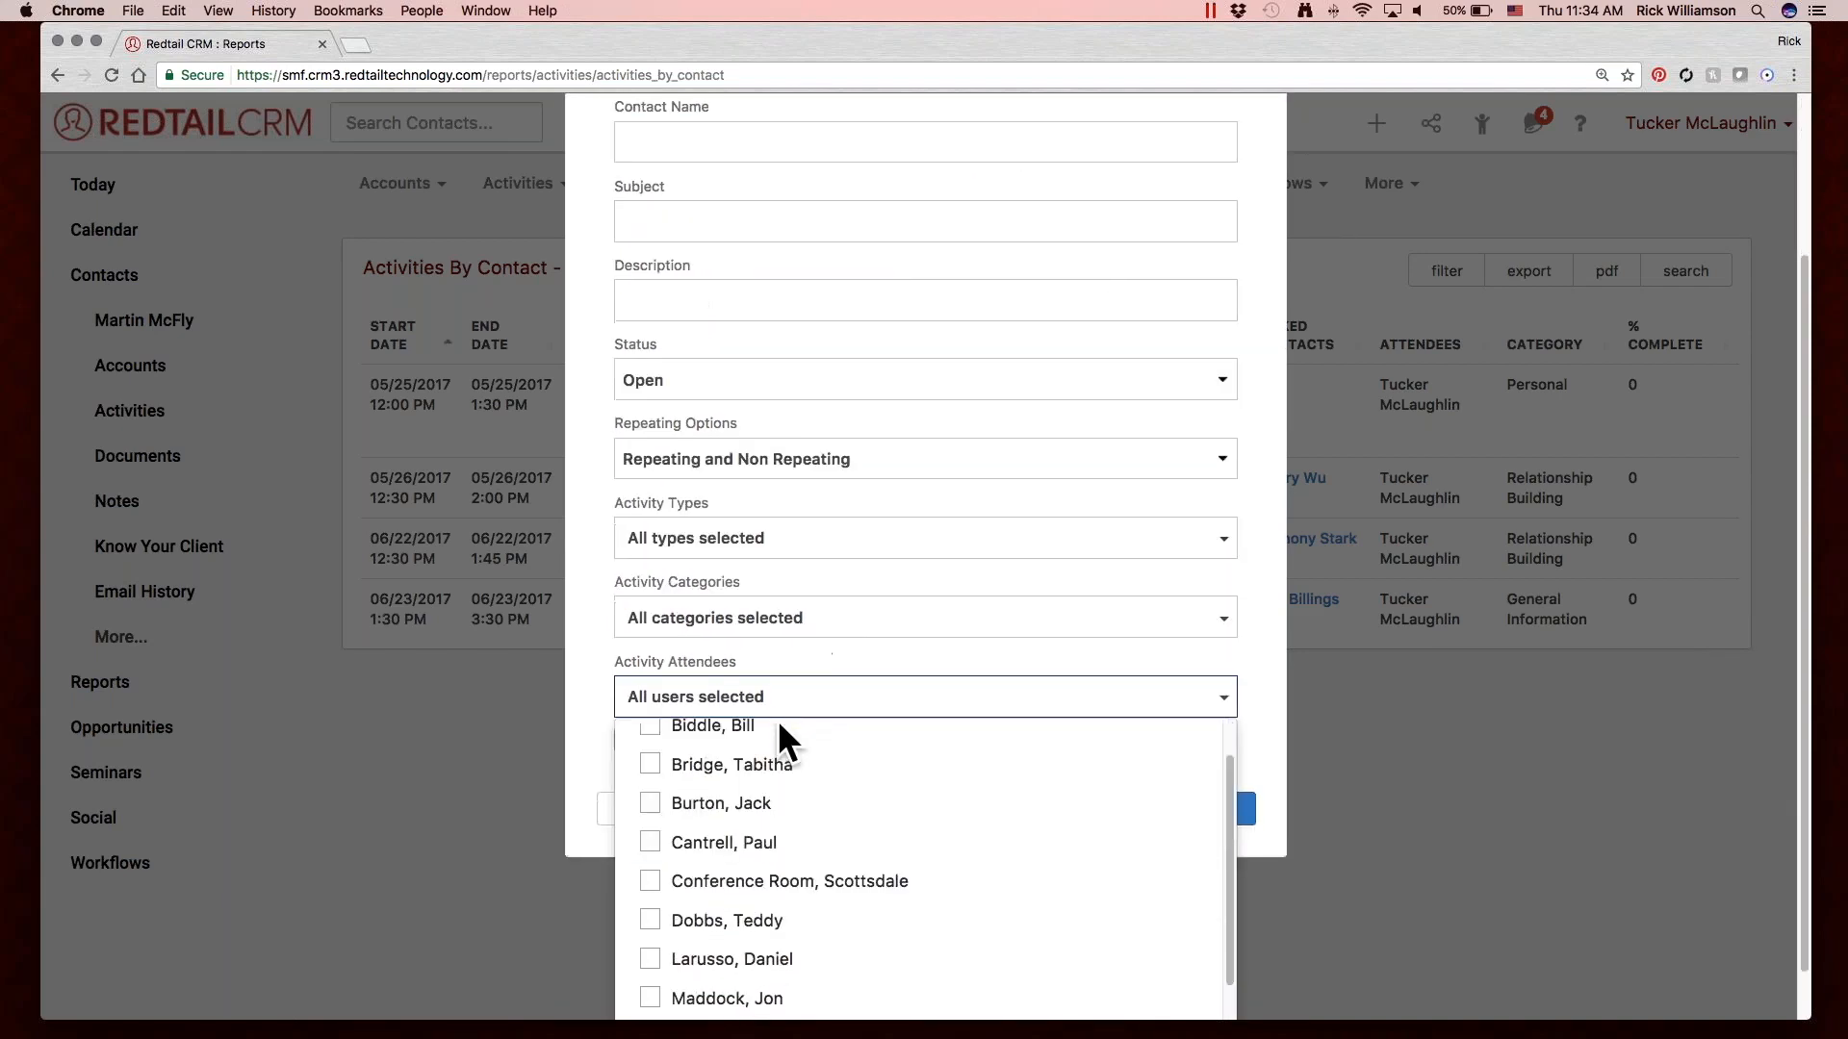
pyautogui.scroll(-1, 778, 720)
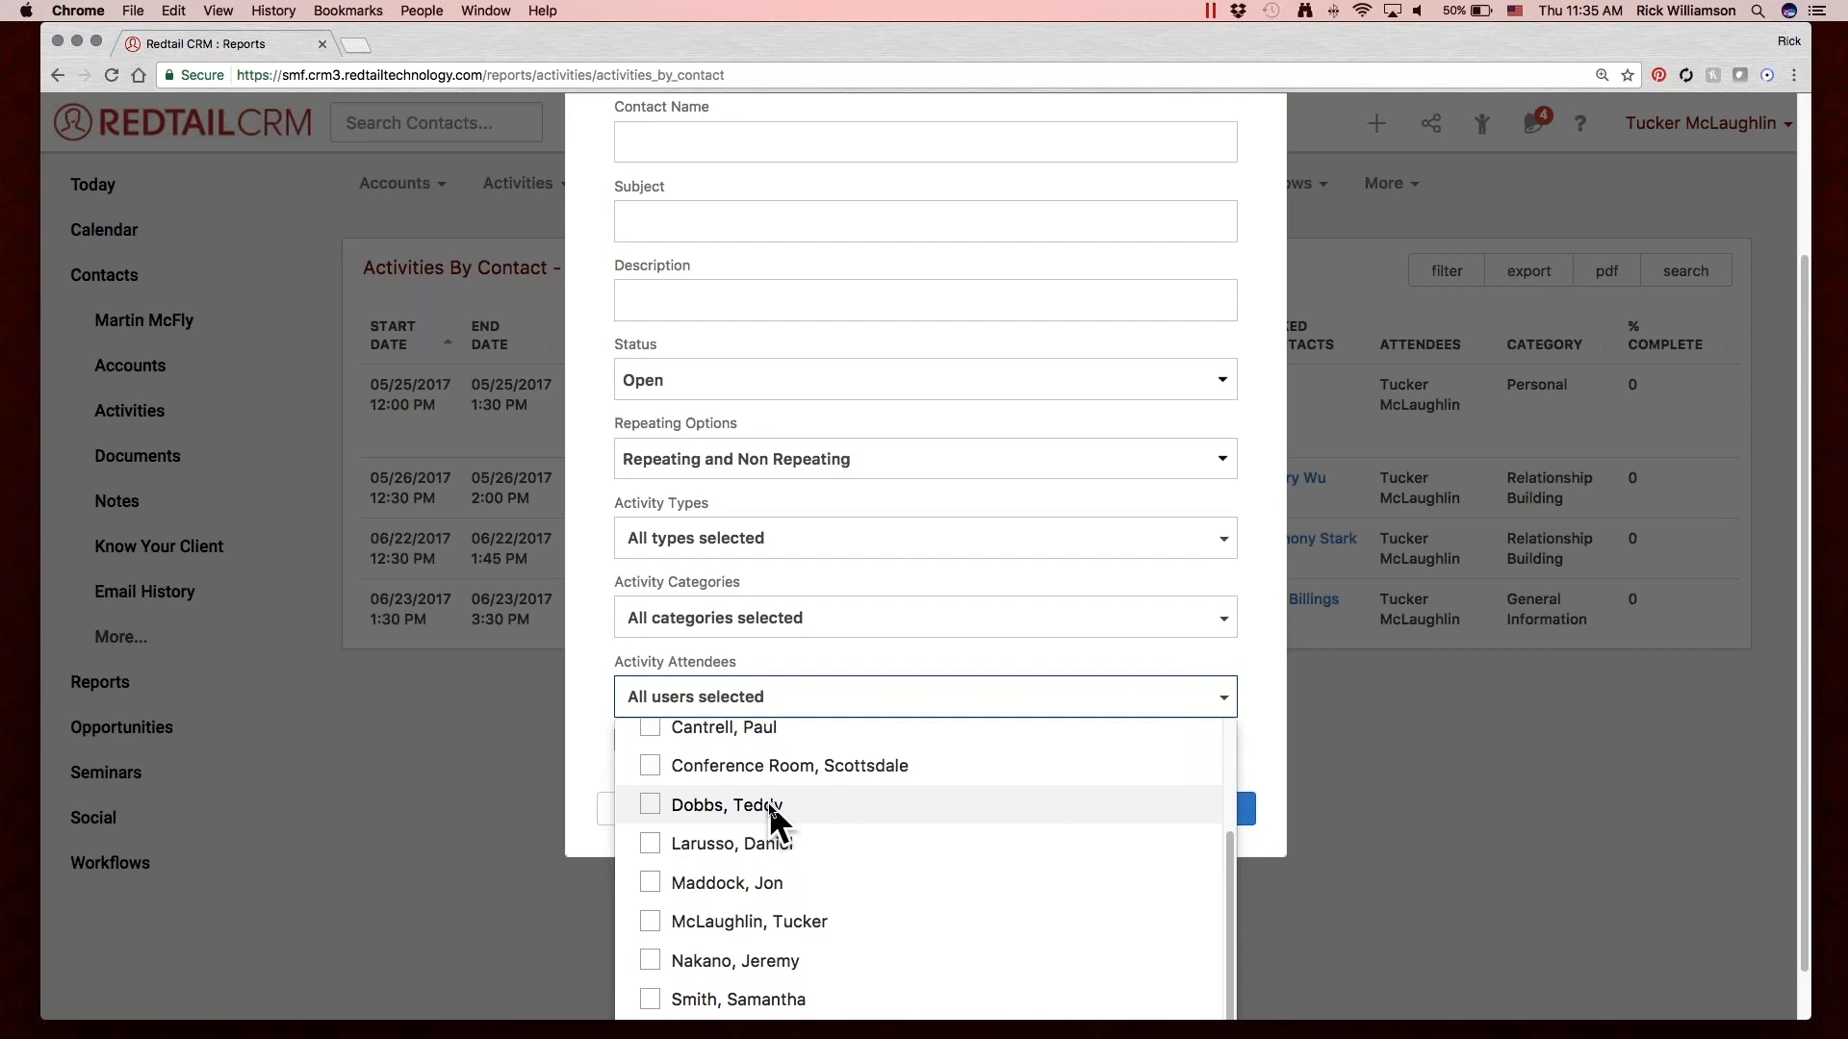
pyautogui.click(591, 746)
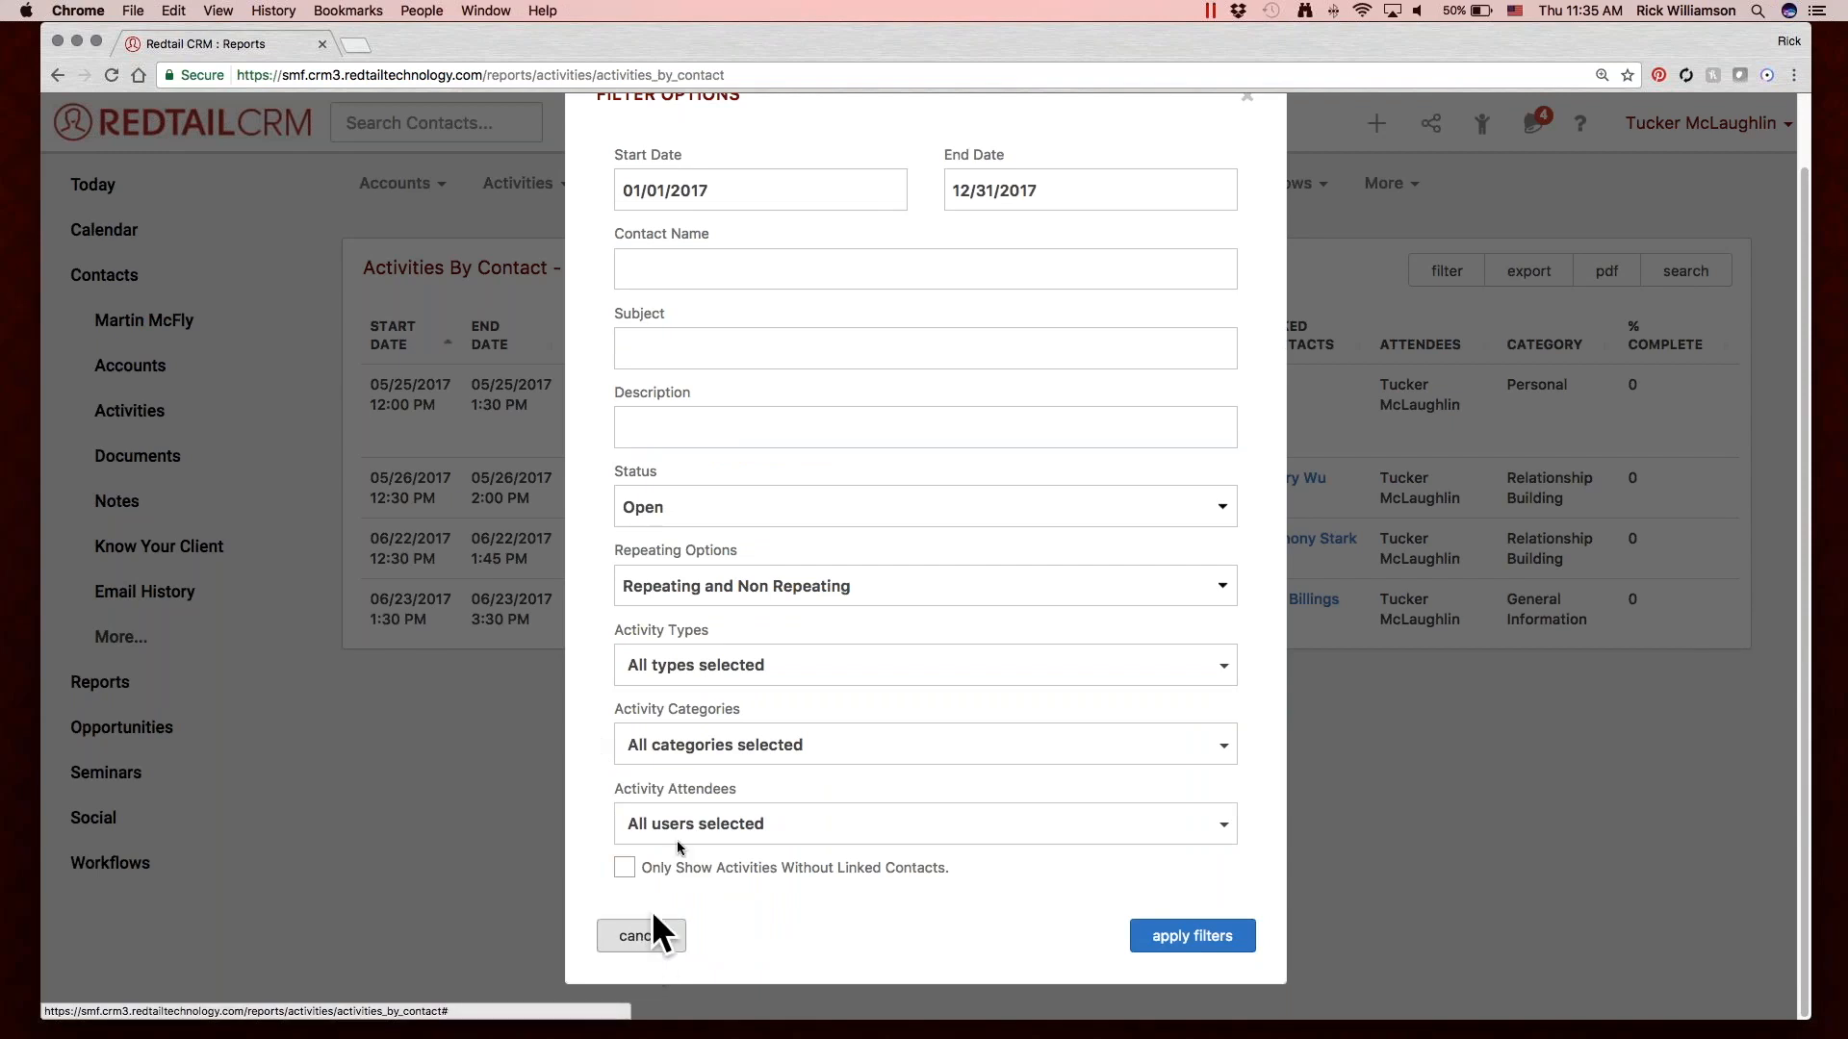
# Filter the report to the attendee listed directly after the Scottsdale conference room, apply the filters and look through the filtered activities.
pyautogui.click(712, 832)
pyautogui.scroll(-1, 859, 878)
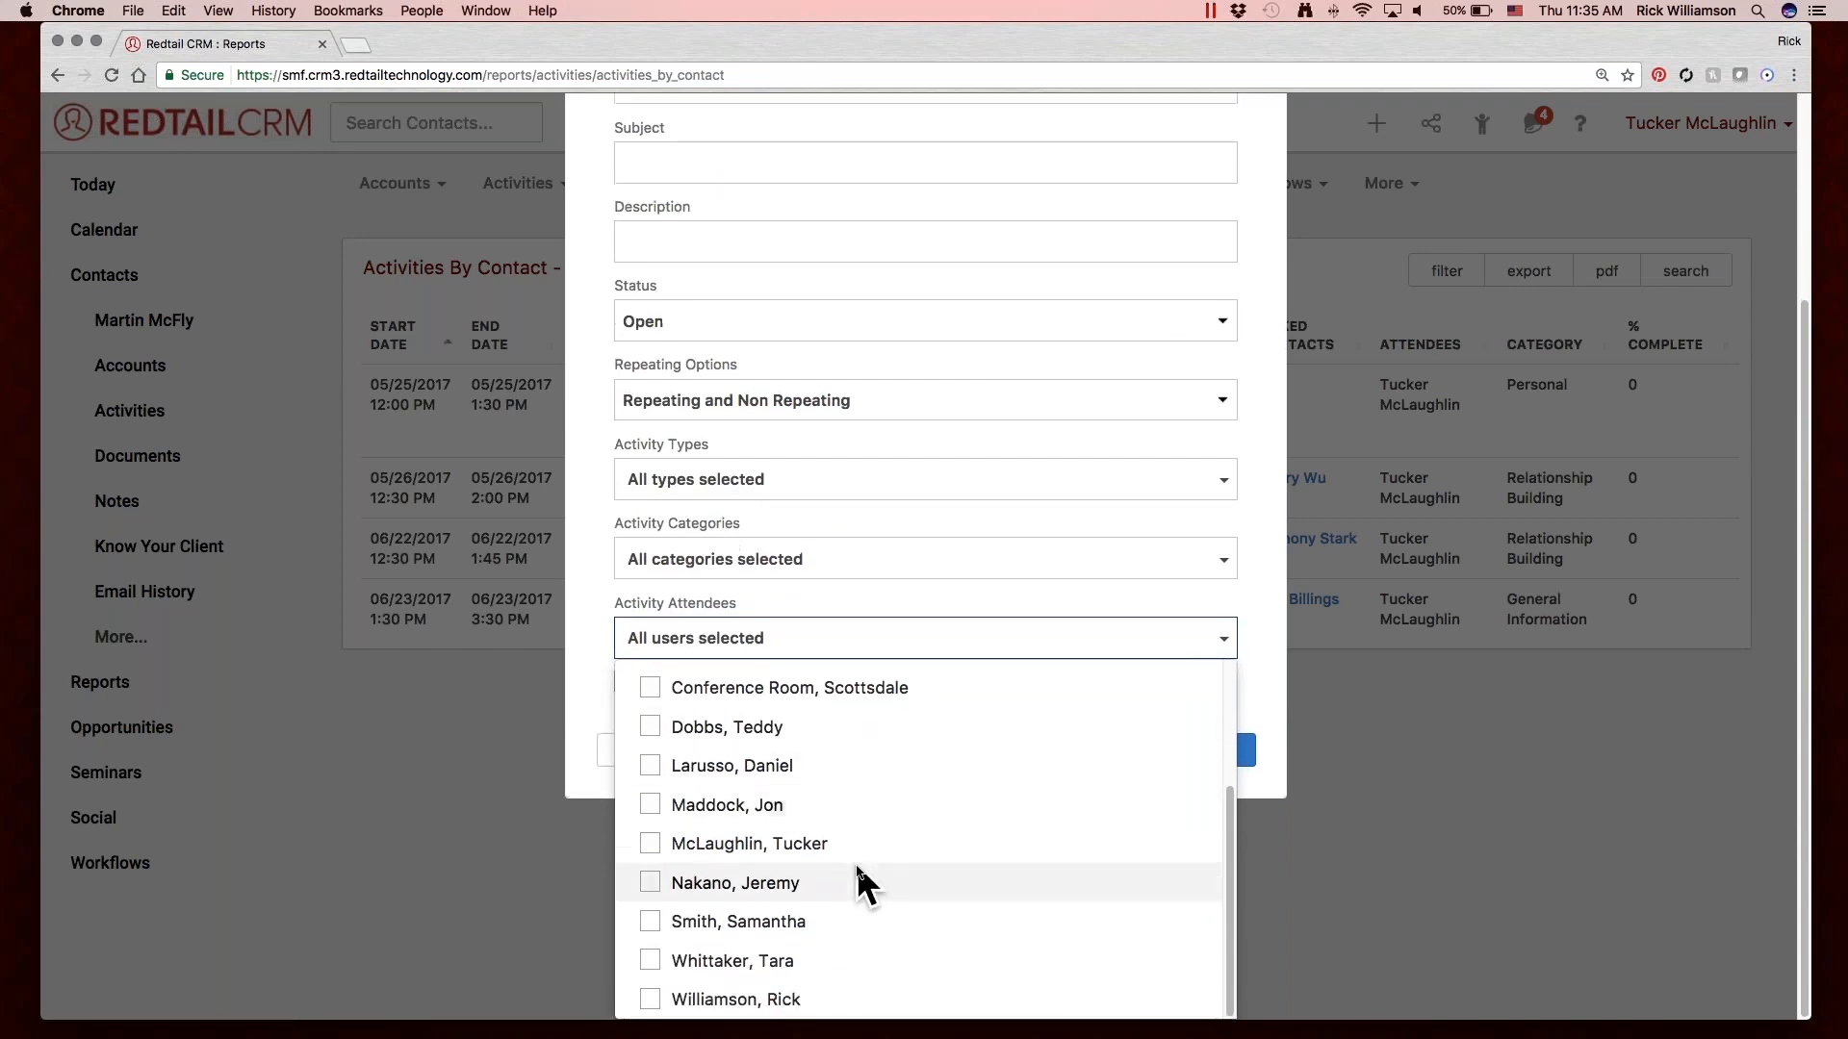
pyautogui.scroll(3, 858, 879)
pyautogui.click(687, 880)
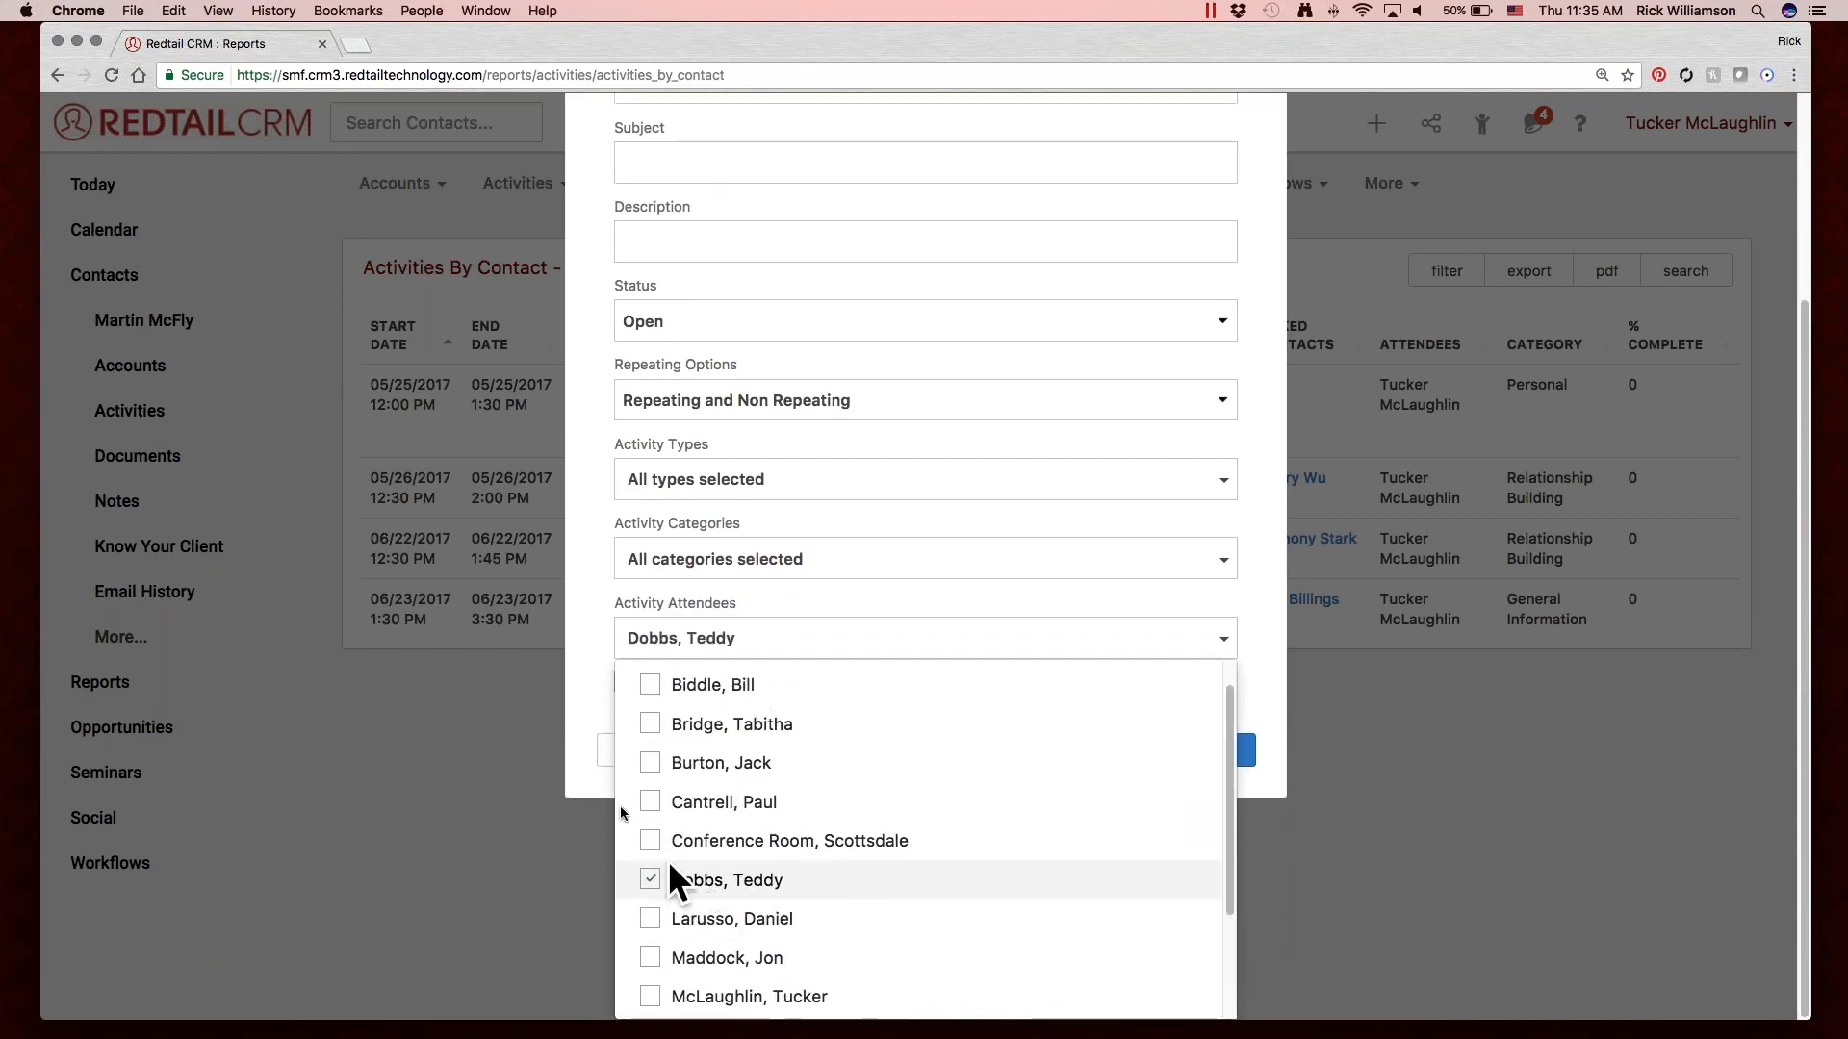
pyautogui.click(583, 695)
pyautogui.click(1210, 941)
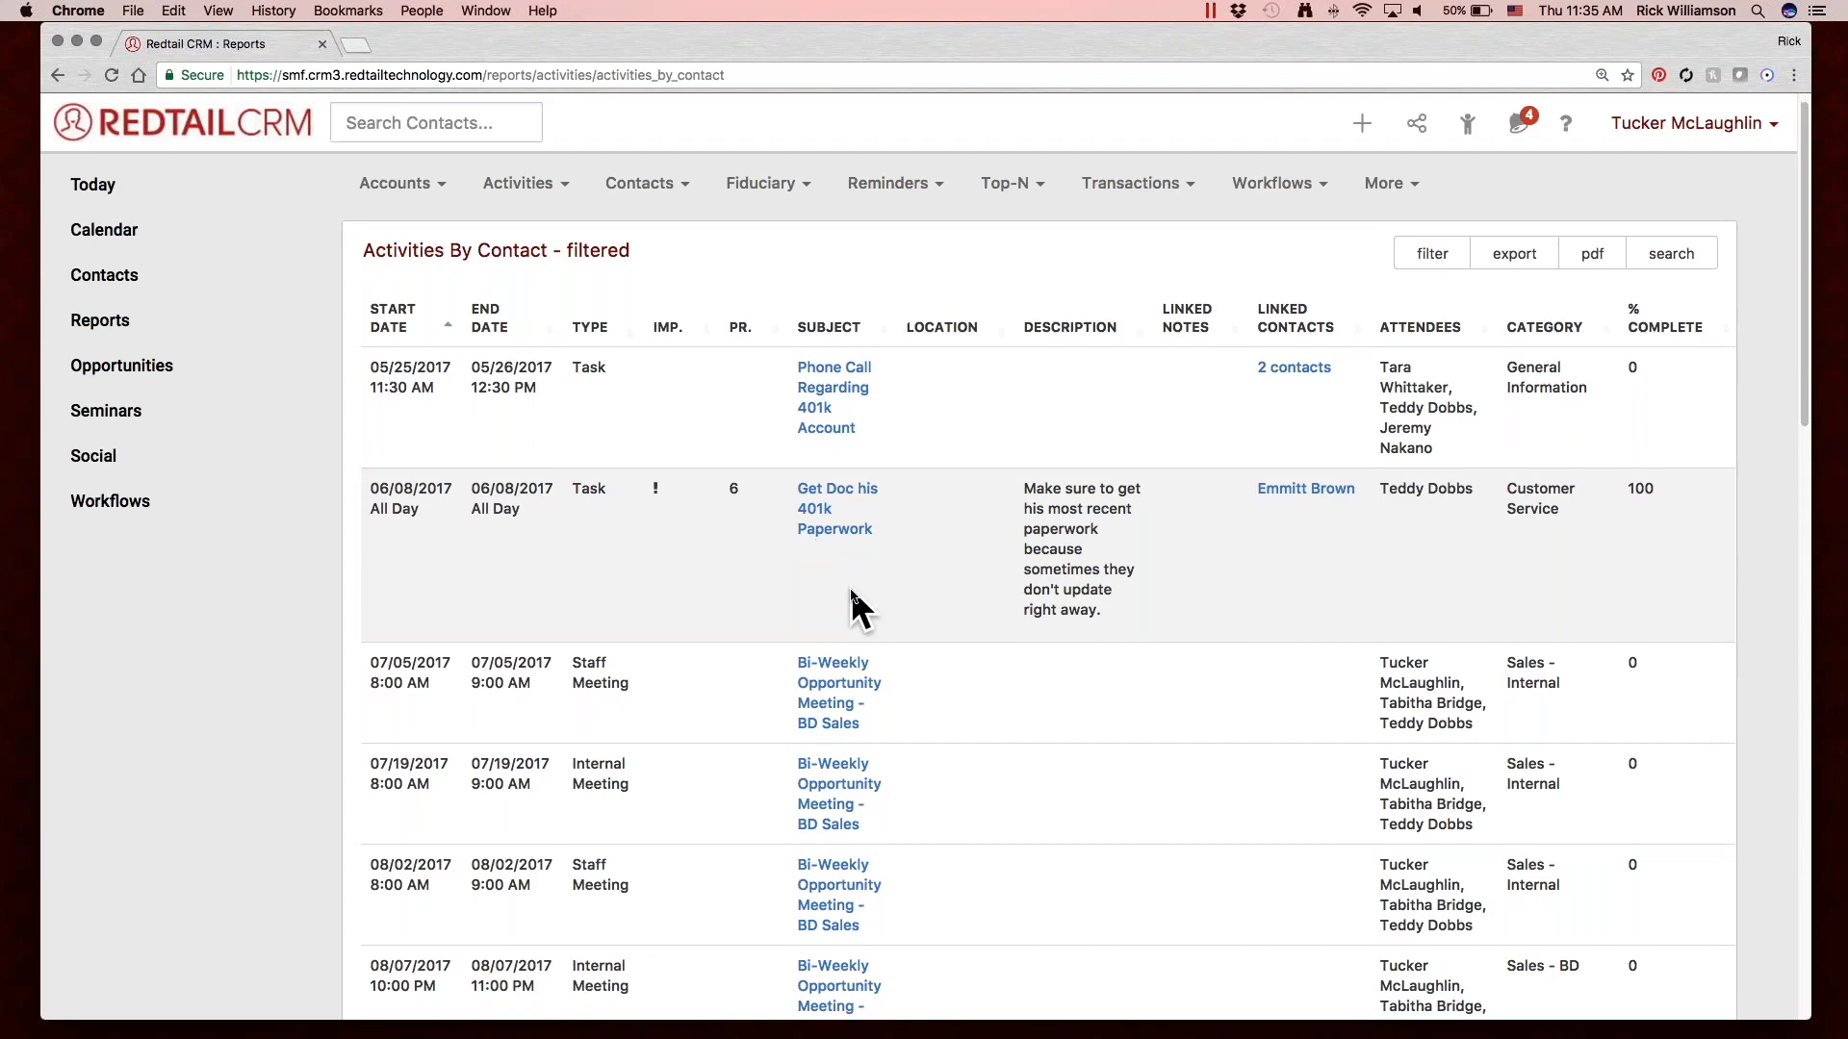
pyautogui.scroll(-5, 851, 589)
pyautogui.scroll(-8, 851, 589)
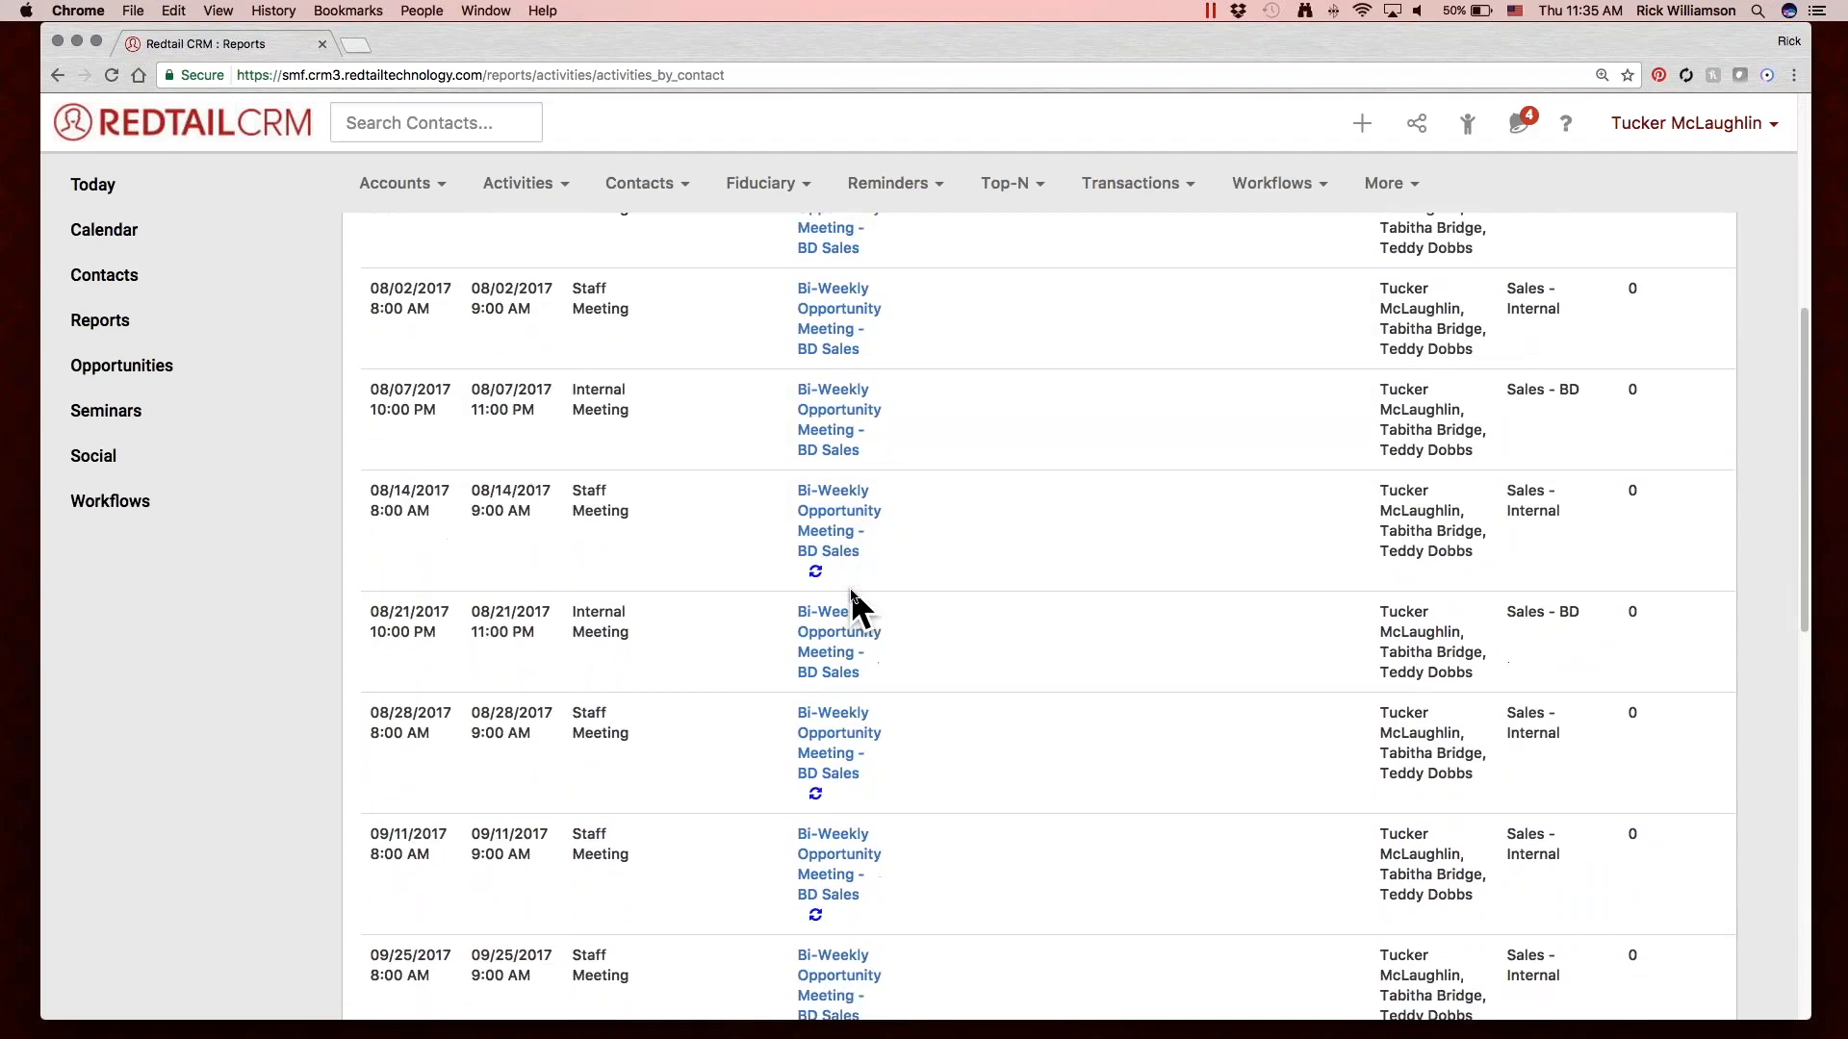
pyautogui.scroll(-8, 851, 589)
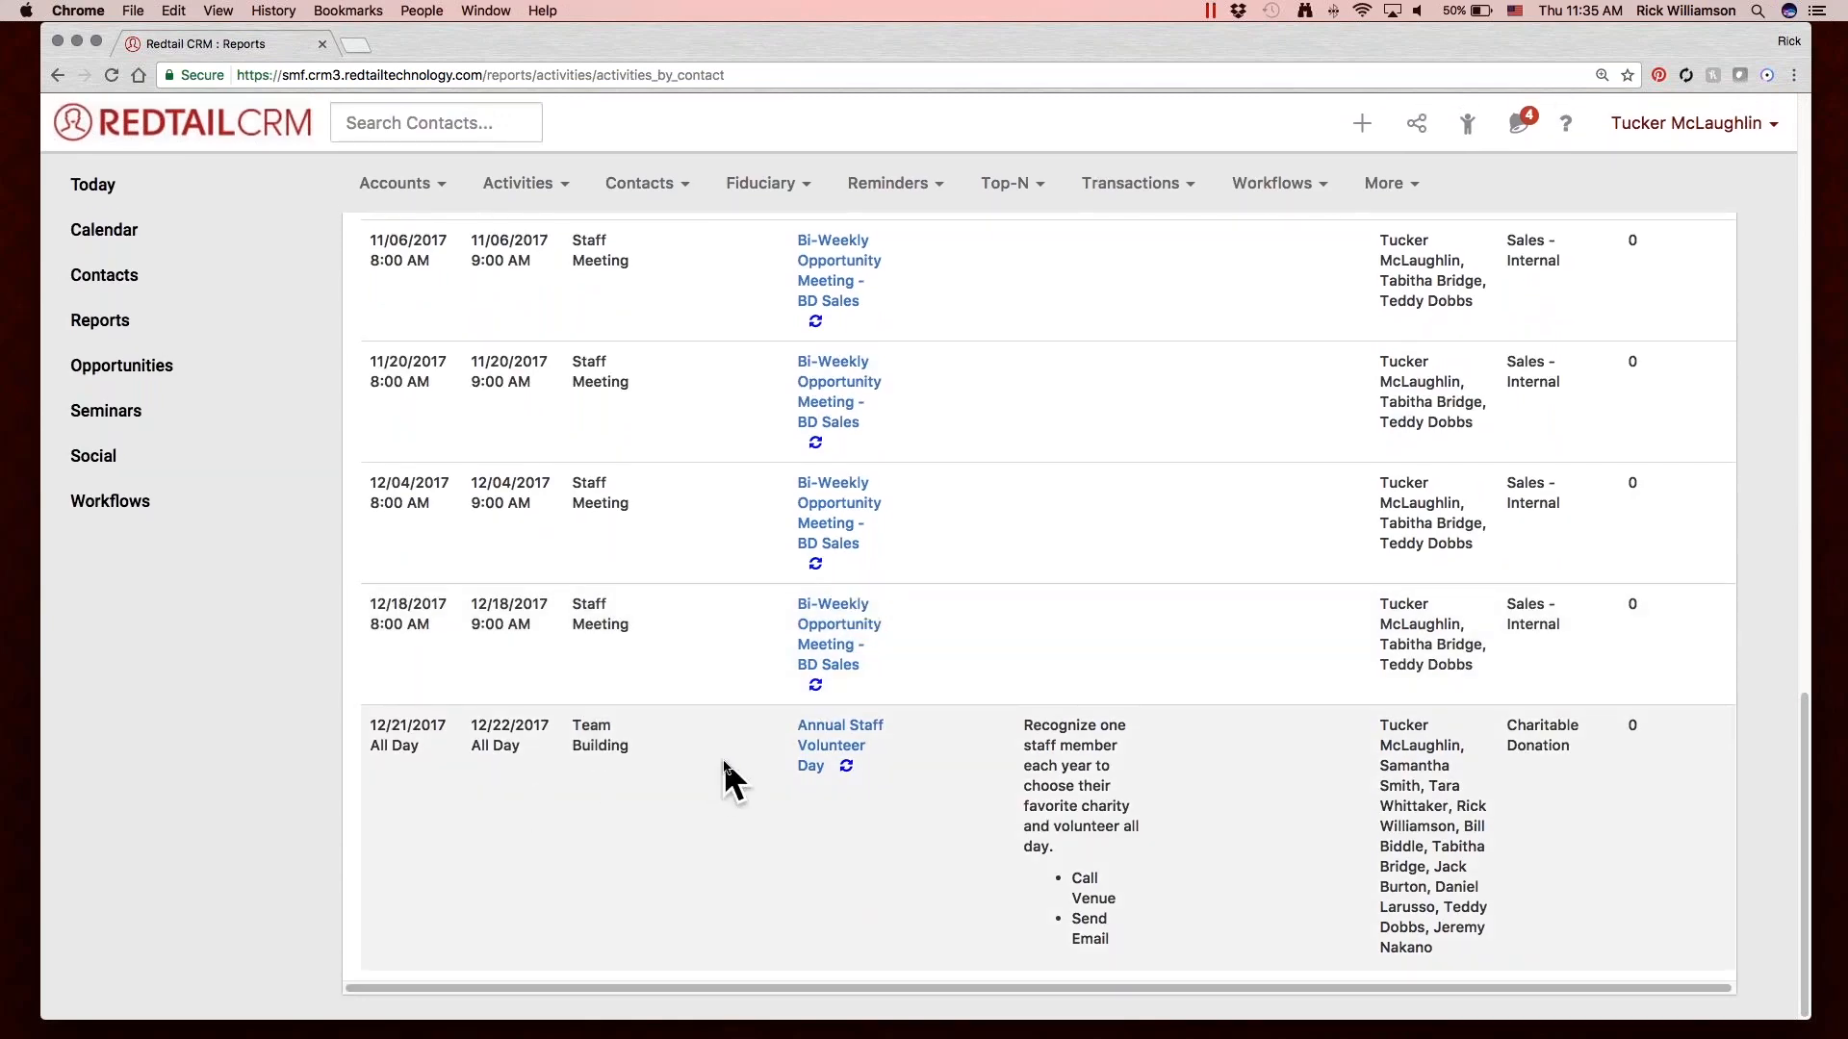
pyautogui.scroll(3, 812, 501)
pyautogui.scroll(10, 812, 502)
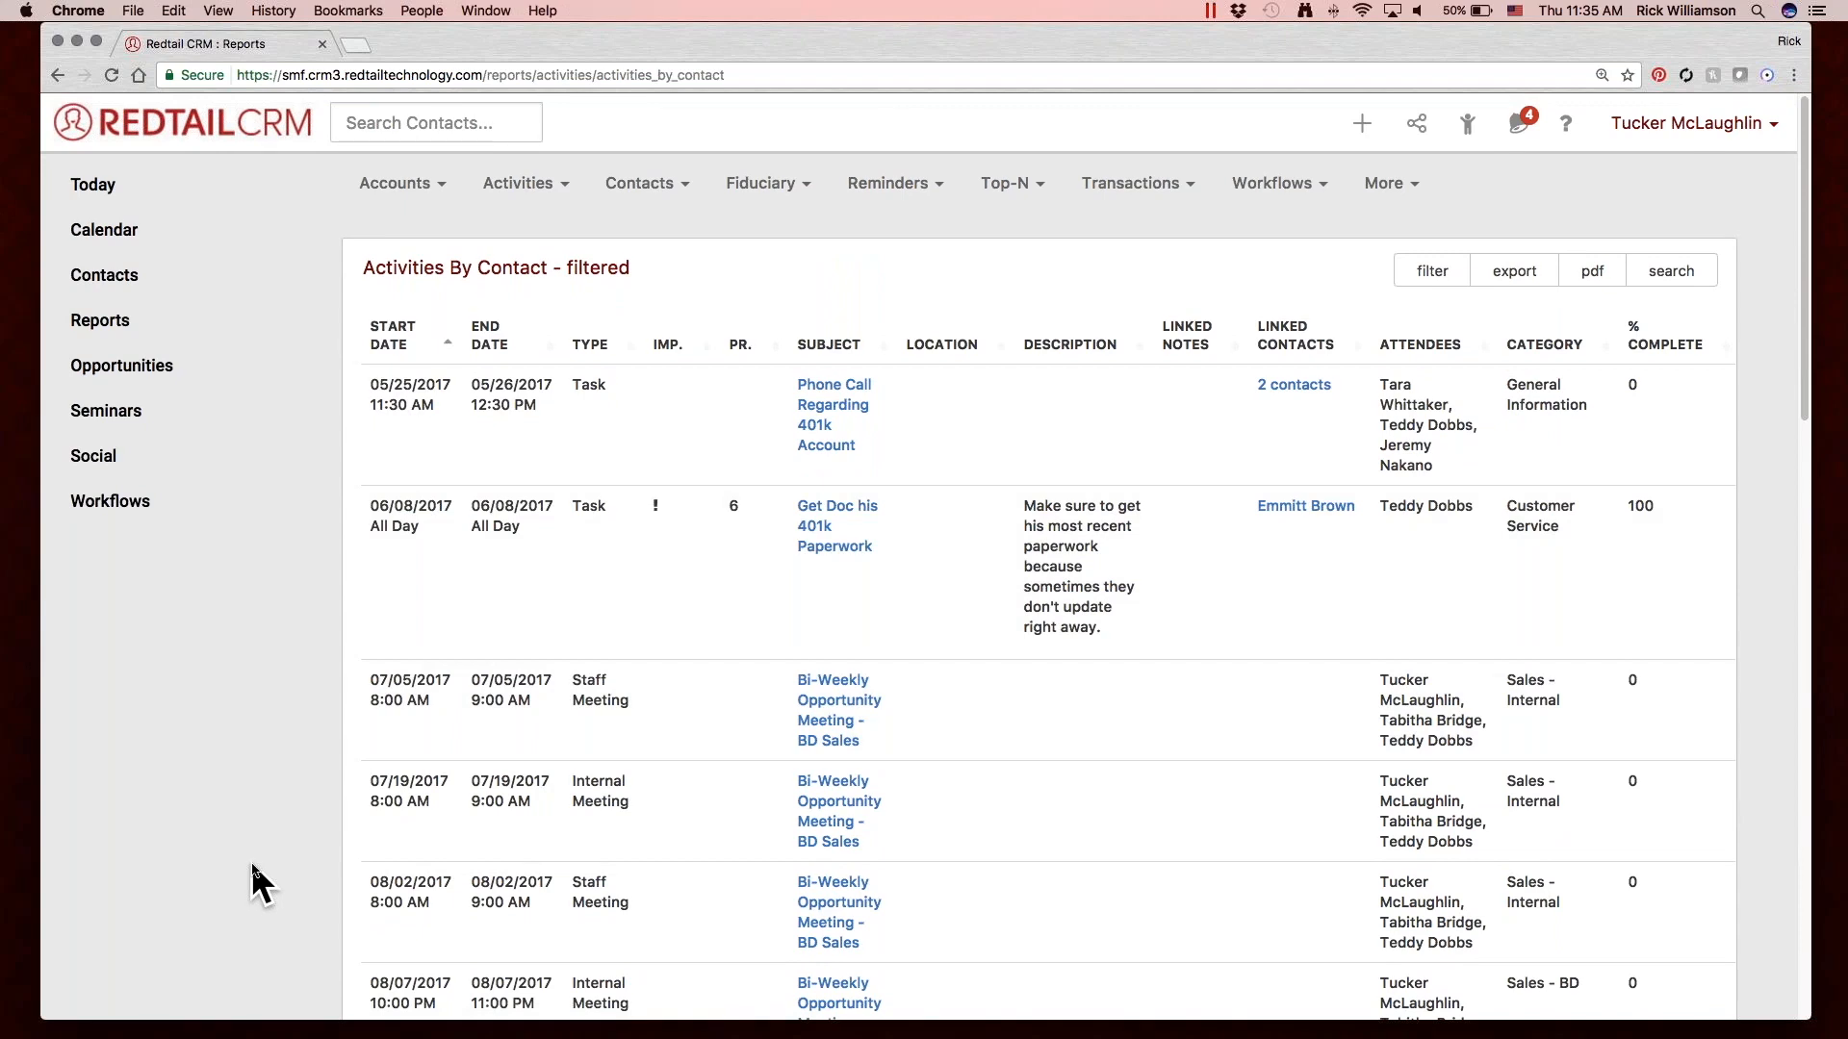
# Export the filtered report as a CSV file and open activities_by_contact.csv in Excel.
pyautogui.click(1504, 270)
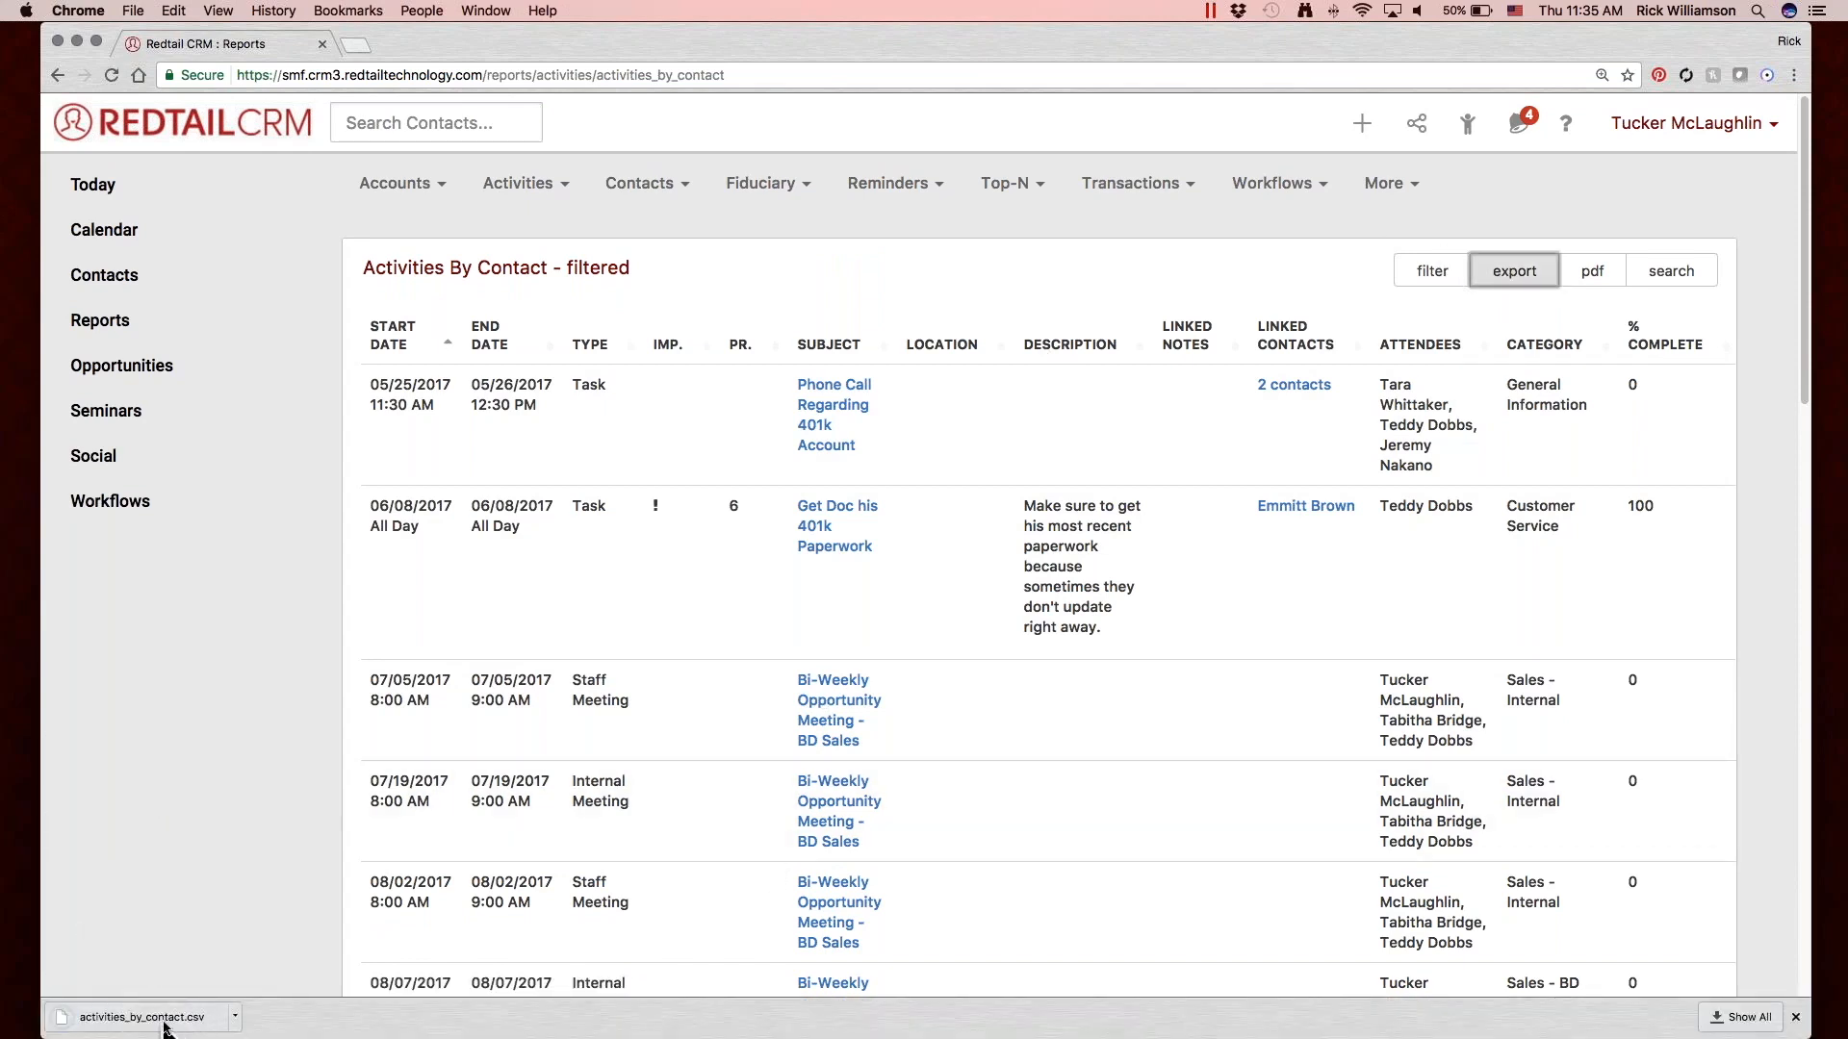
pyautogui.click(169, 1020)
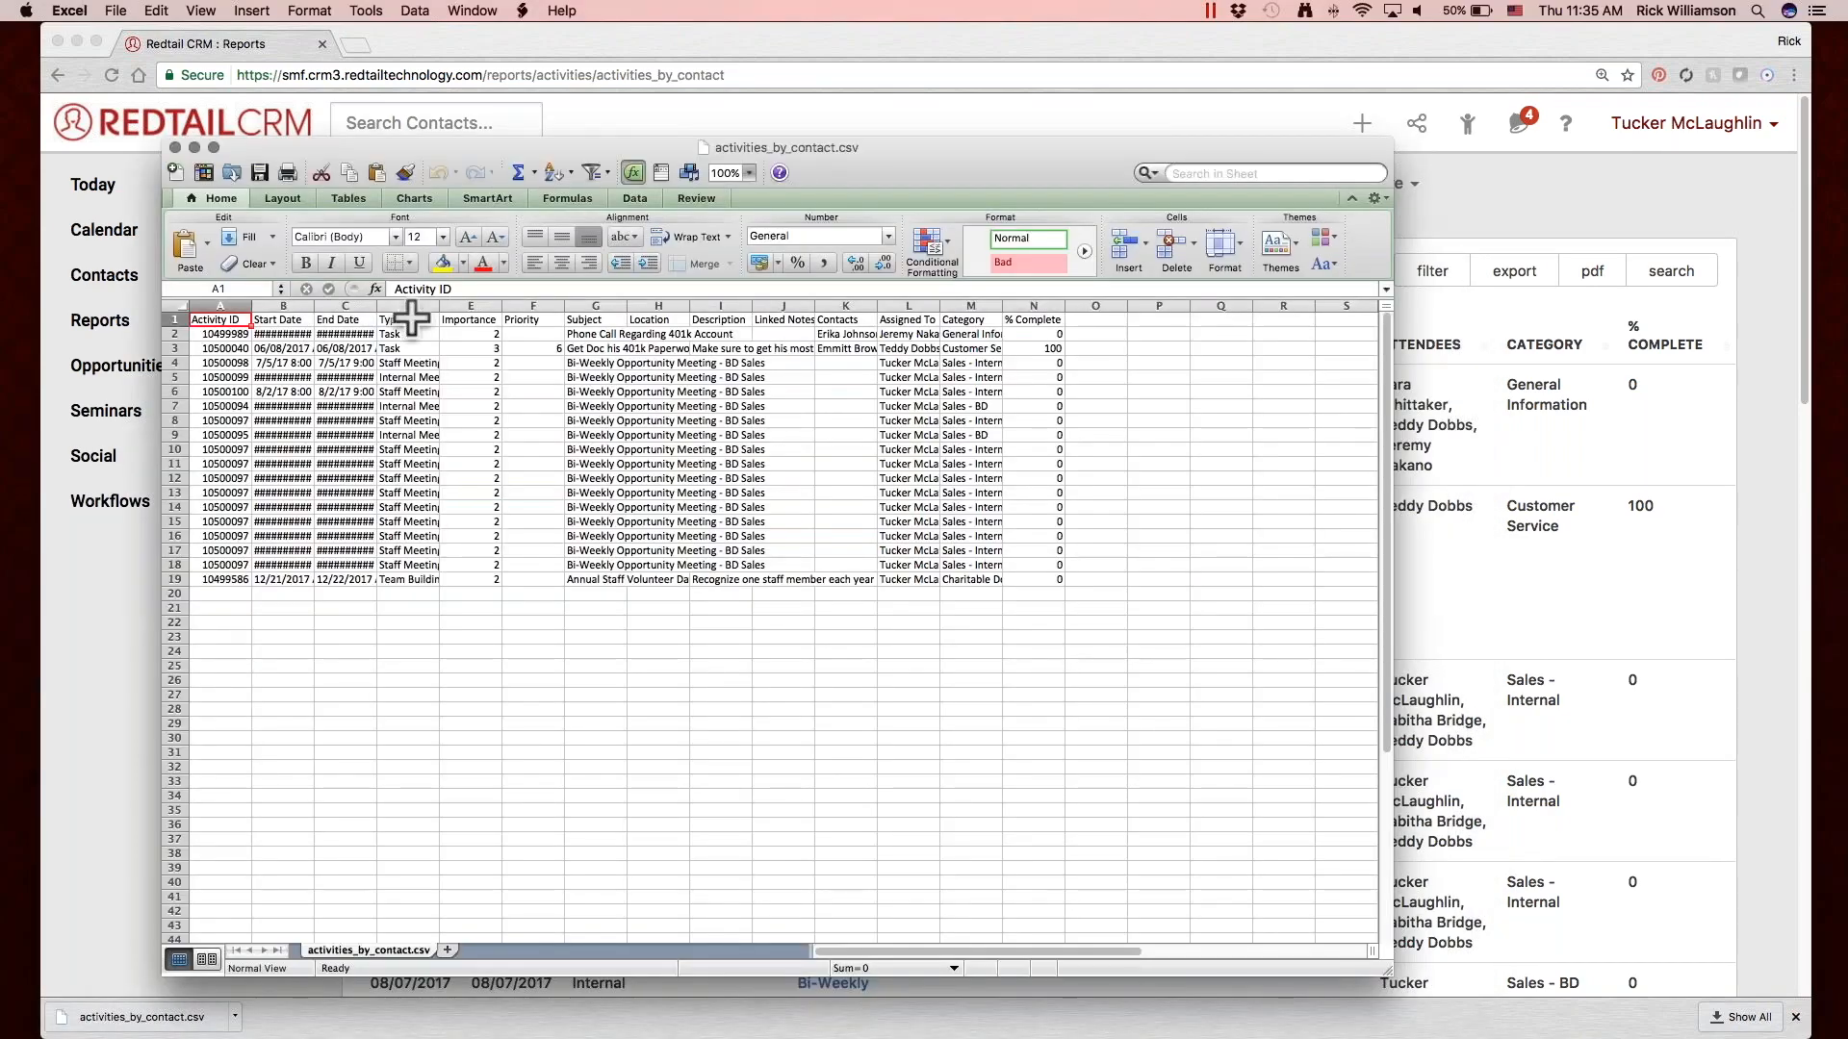
# Widen the Start Date and End Date columns to make the dates readable, and close the spreadsheet.
pyautogui.click(258, 320)
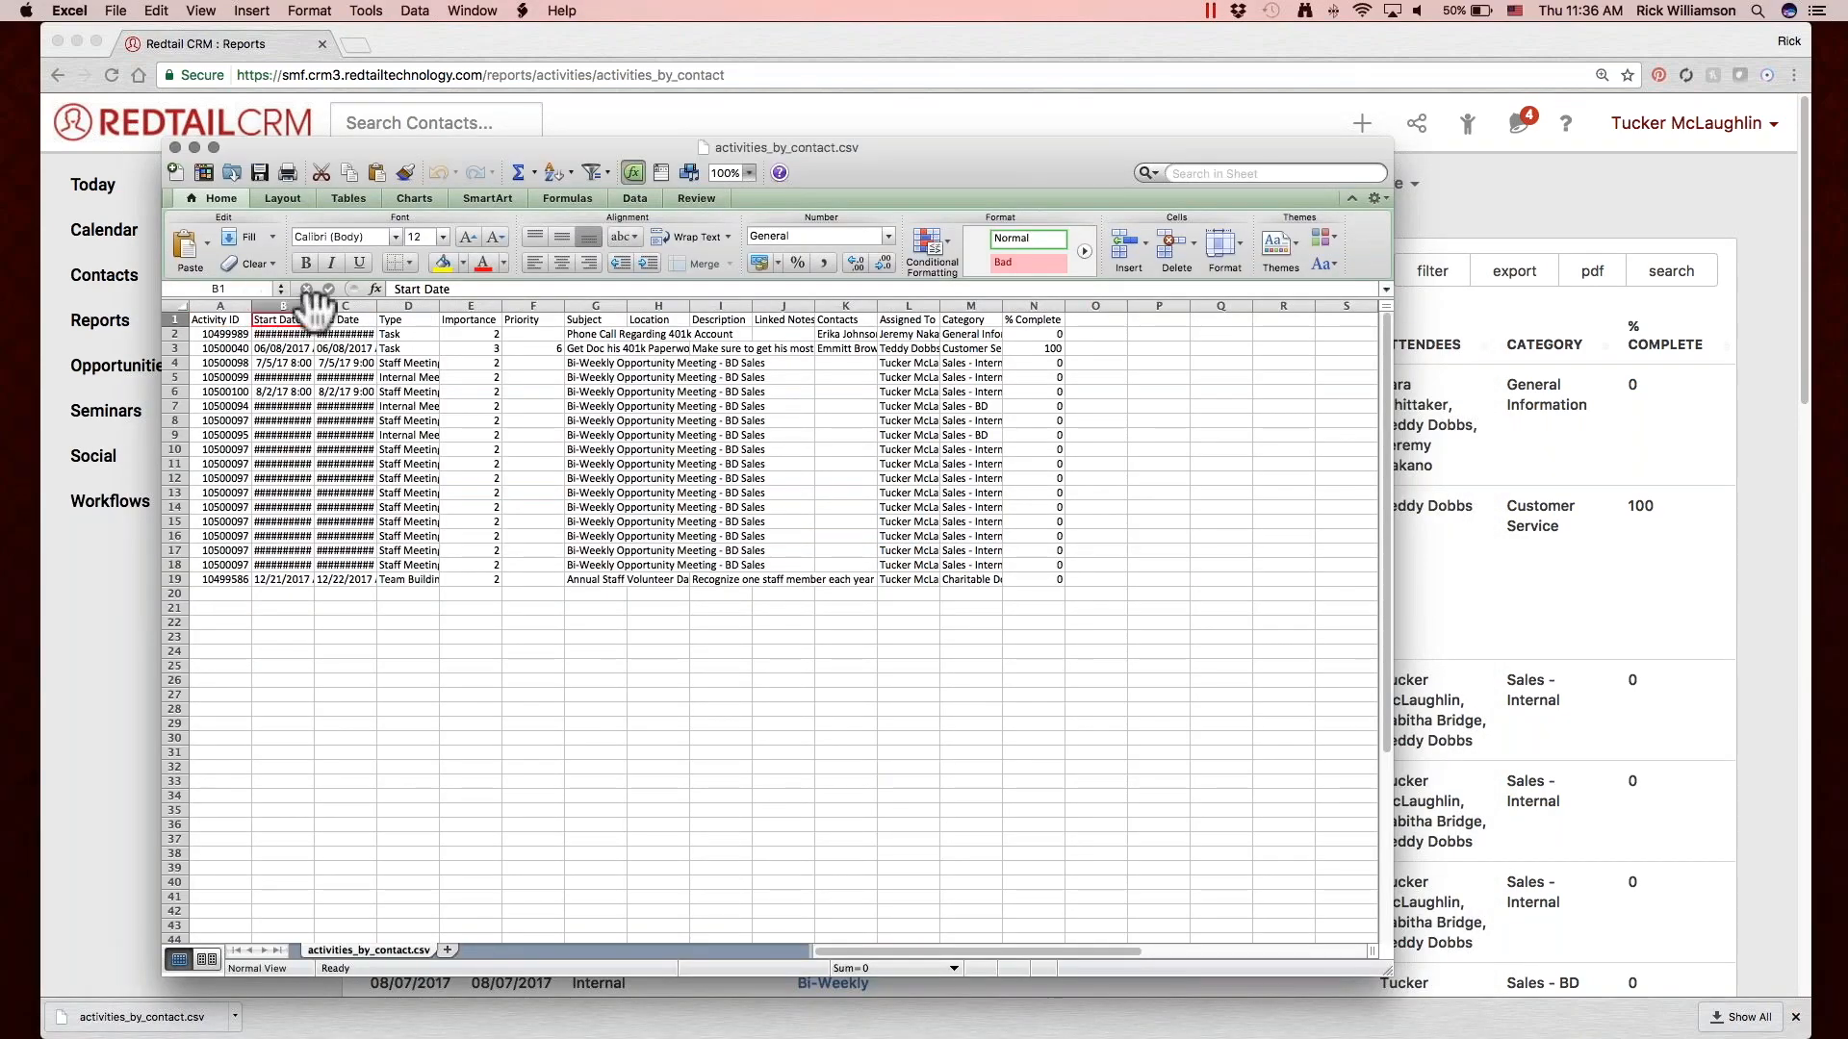
pyautogui.doubleClick(253, 306)
pyautogui.moveTo(336, 306); pyautogui.dragTo(485, 306)
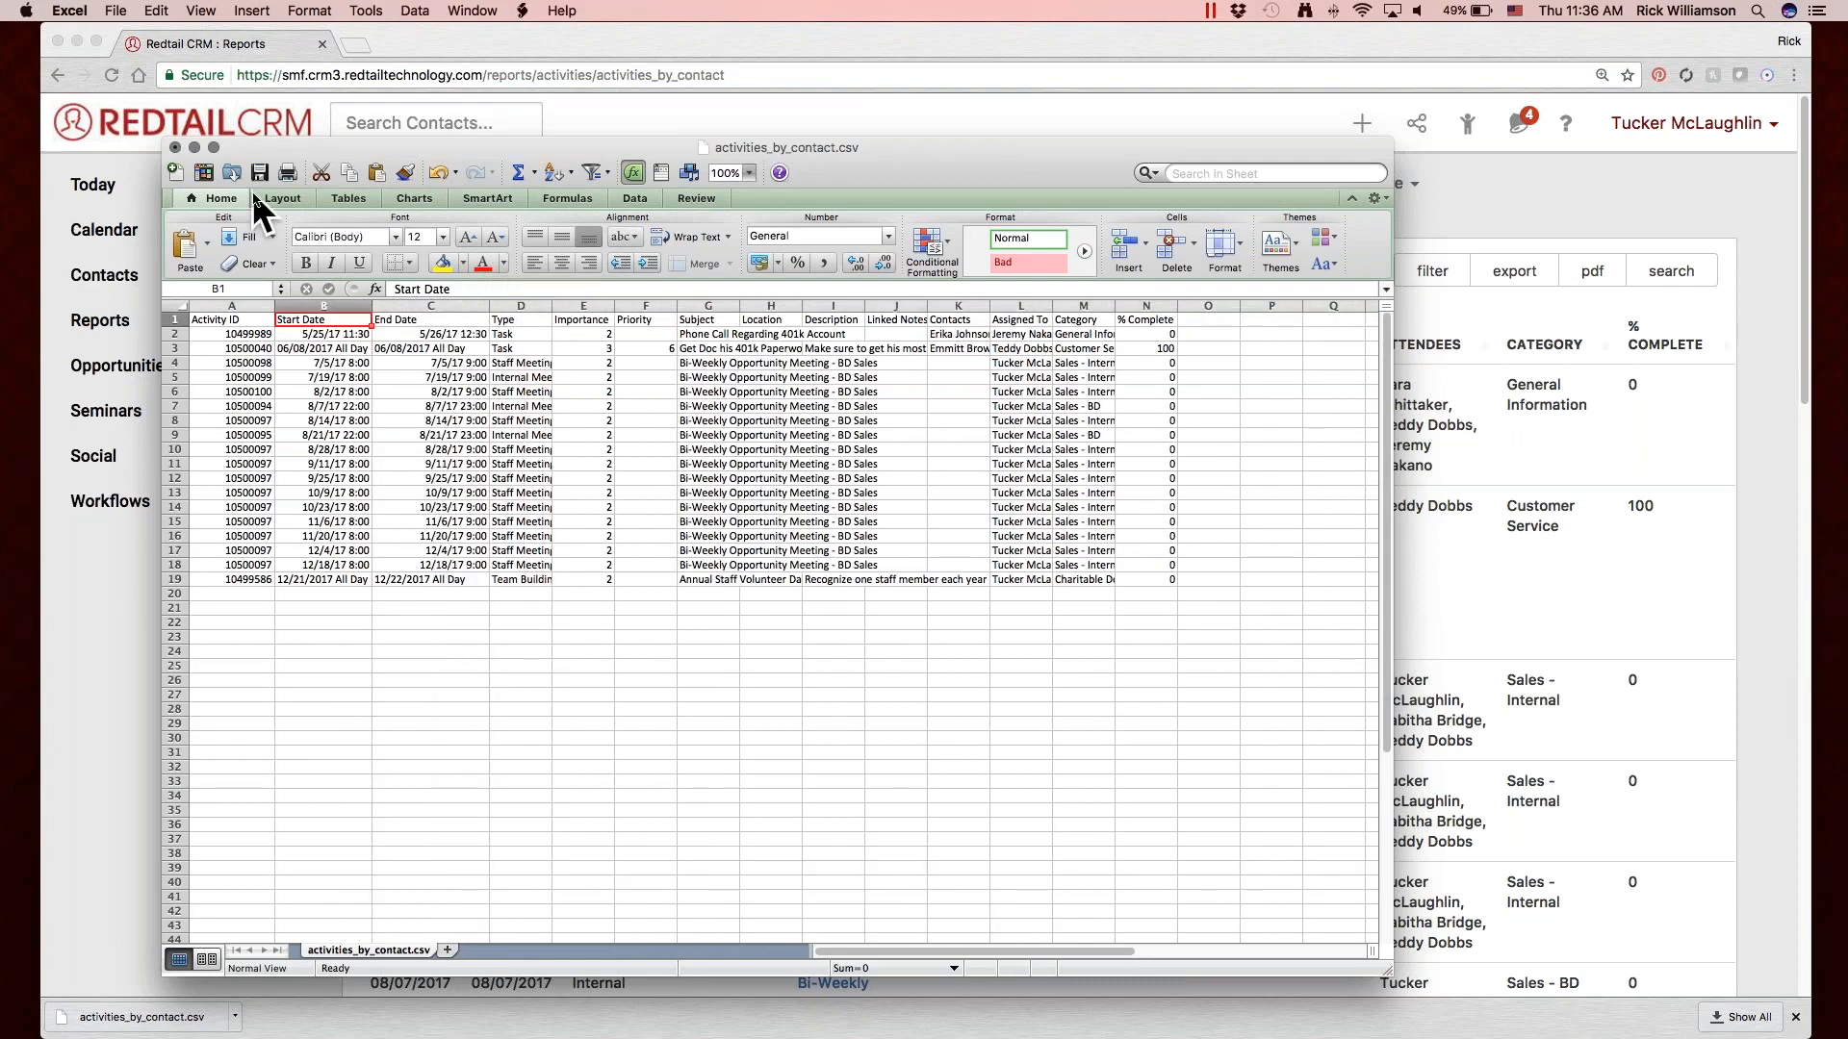
pyautogui.click(176, 152)
pyautogui.click(702, 265)
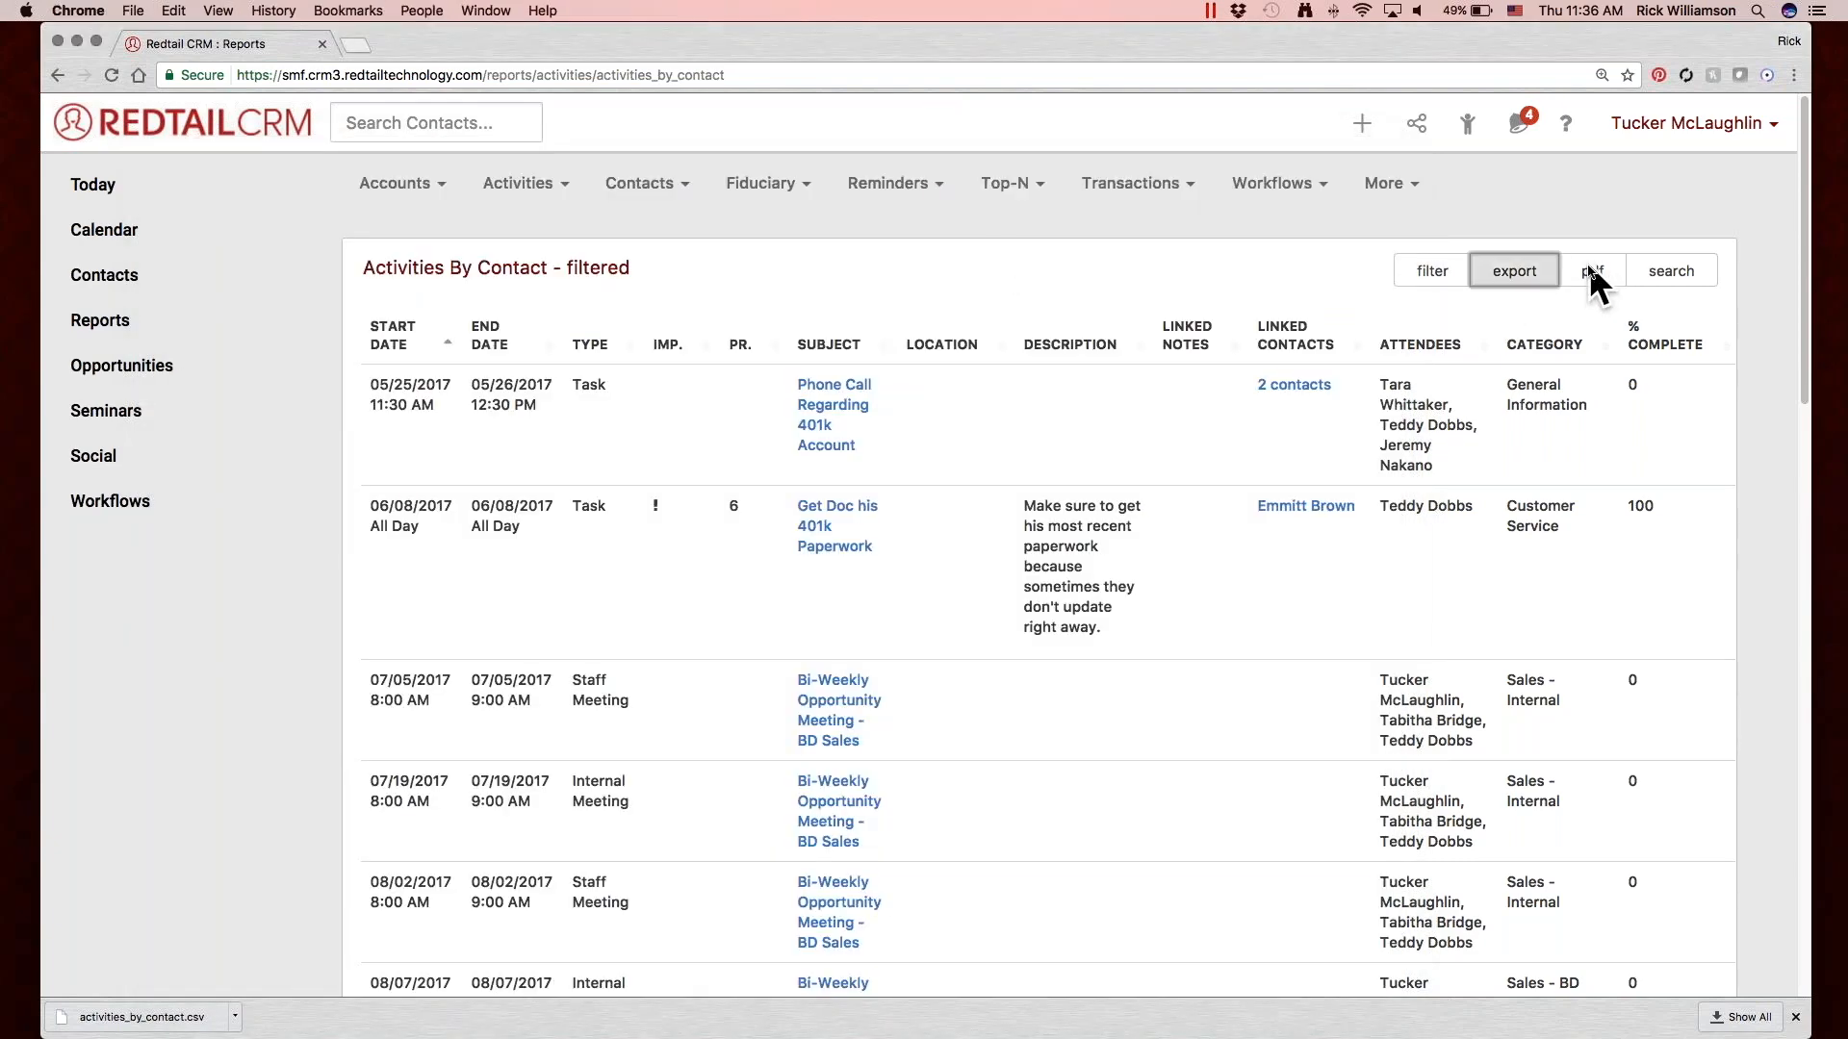
# Generate a PDF of the filtered report, open activities_by_contact.pdf to view it and close it again.
pyautogui.click(1590, 277)
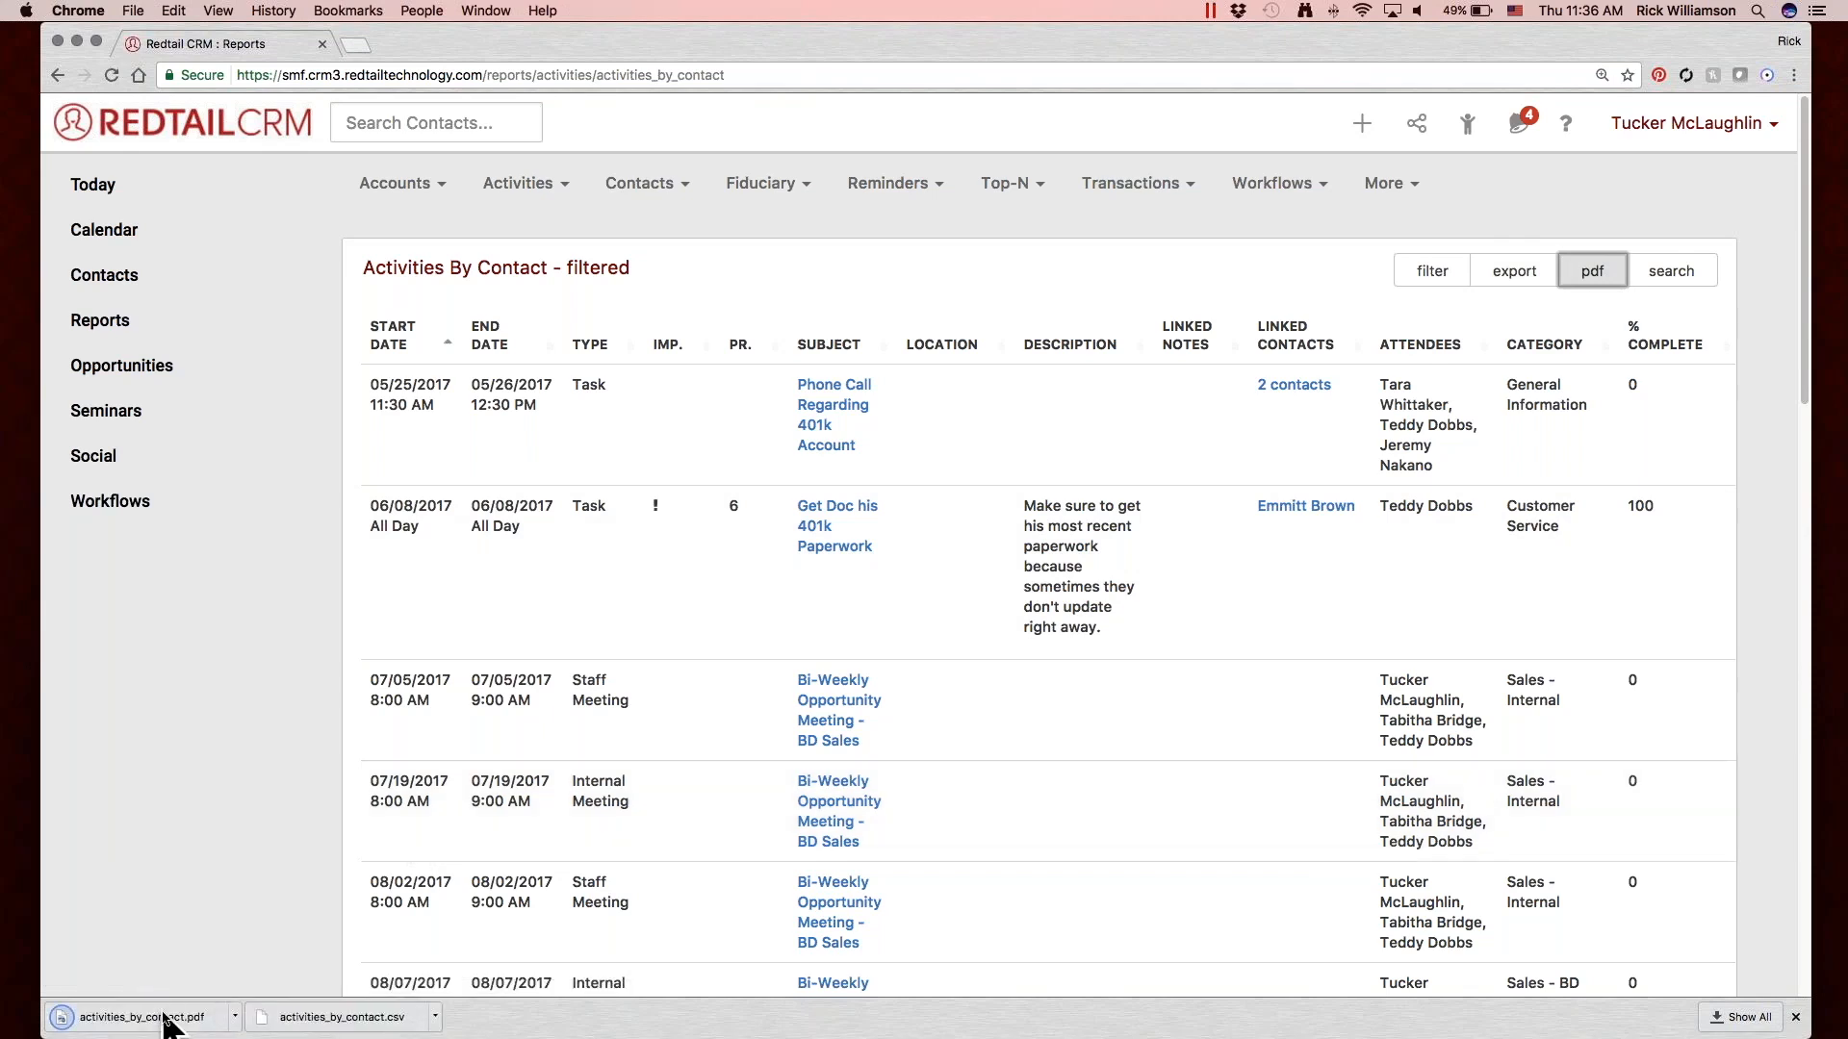
pyautogui.click(164, 1019)
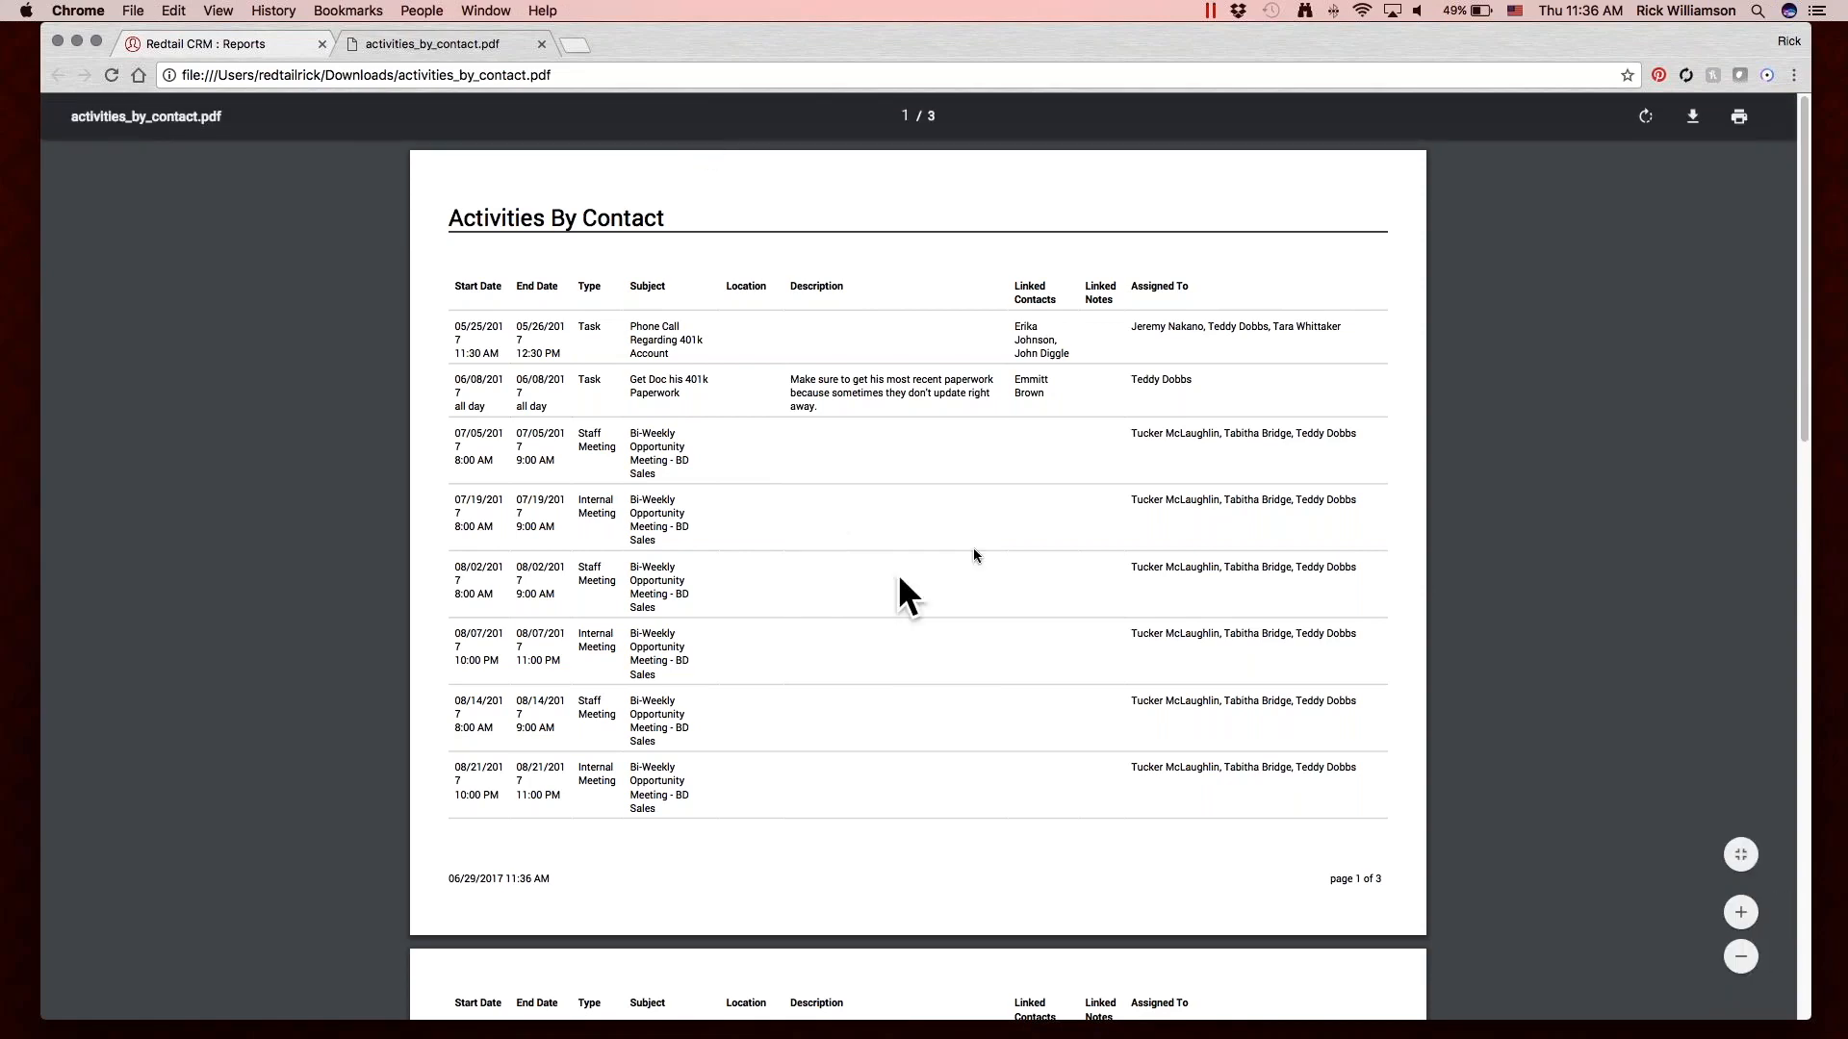
pyautogui.click(541, 44)
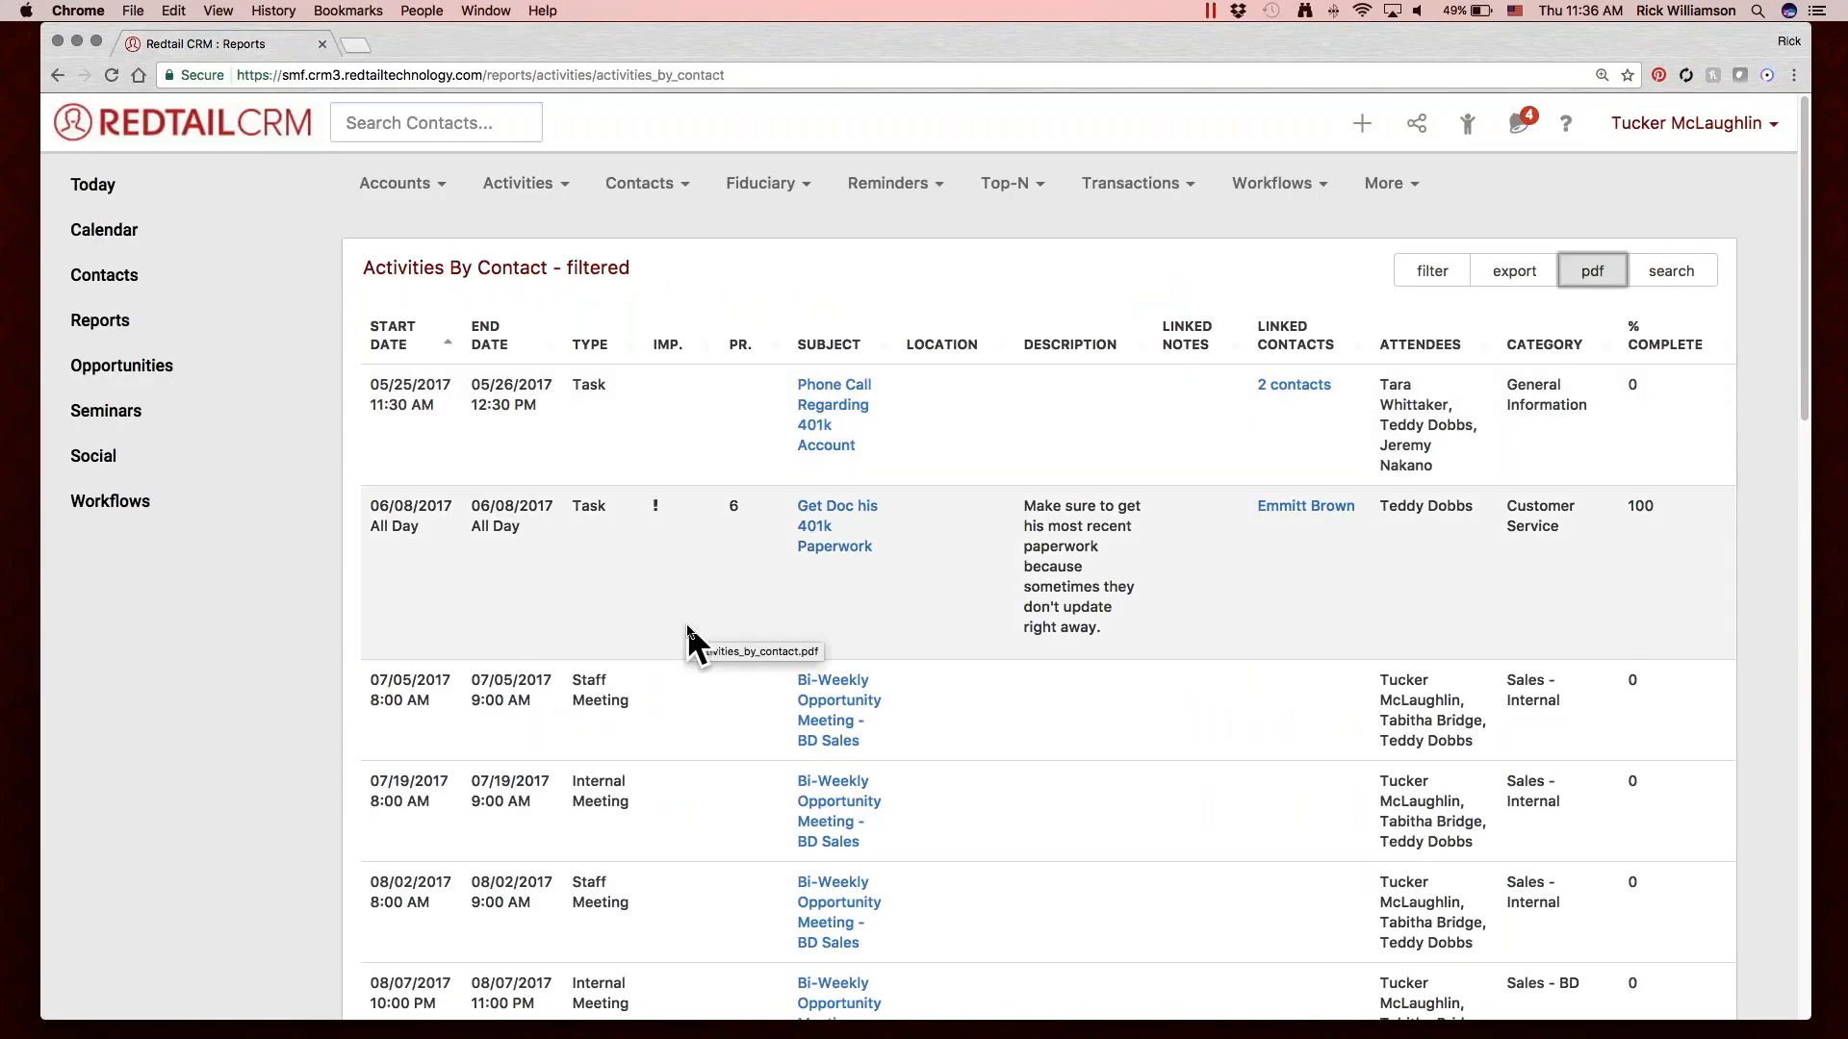
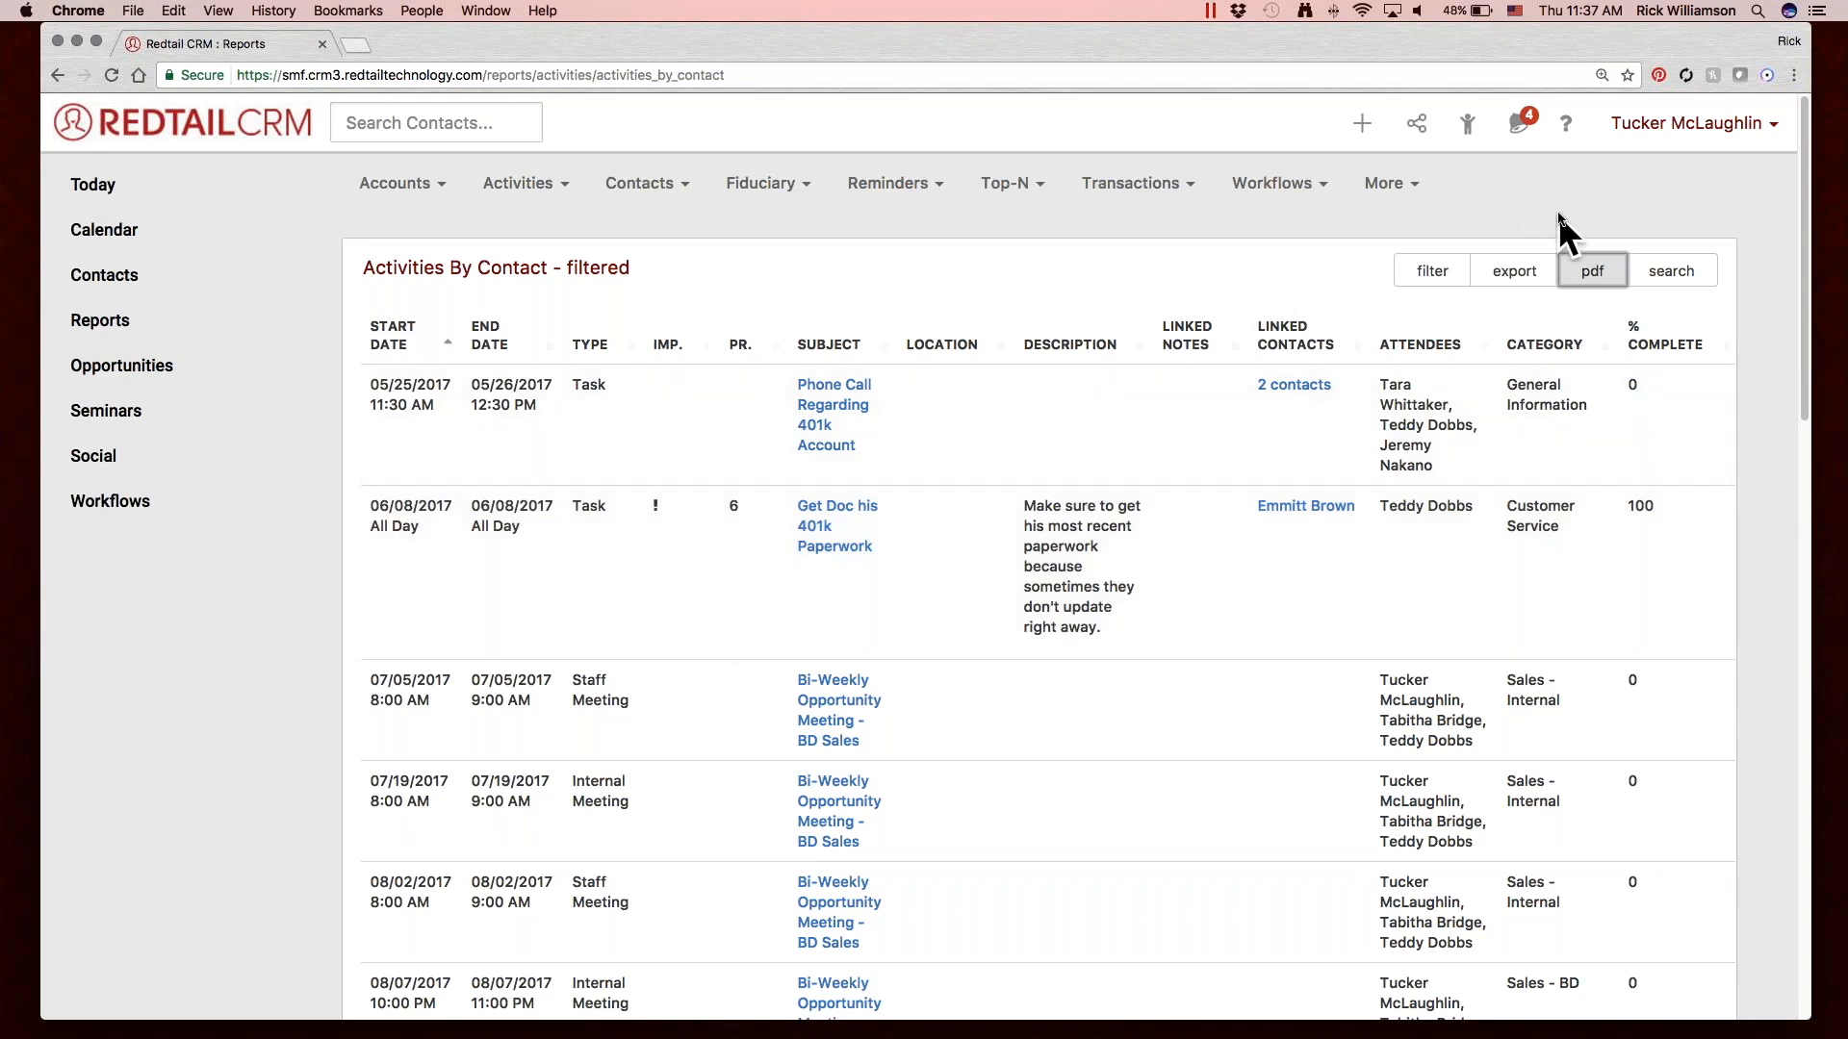
# Switch to the Windows desktop, dismiss the Reminders window, and launch Retriever 1.3 with its Preferences open.
pyautogui.click(1566, 123)
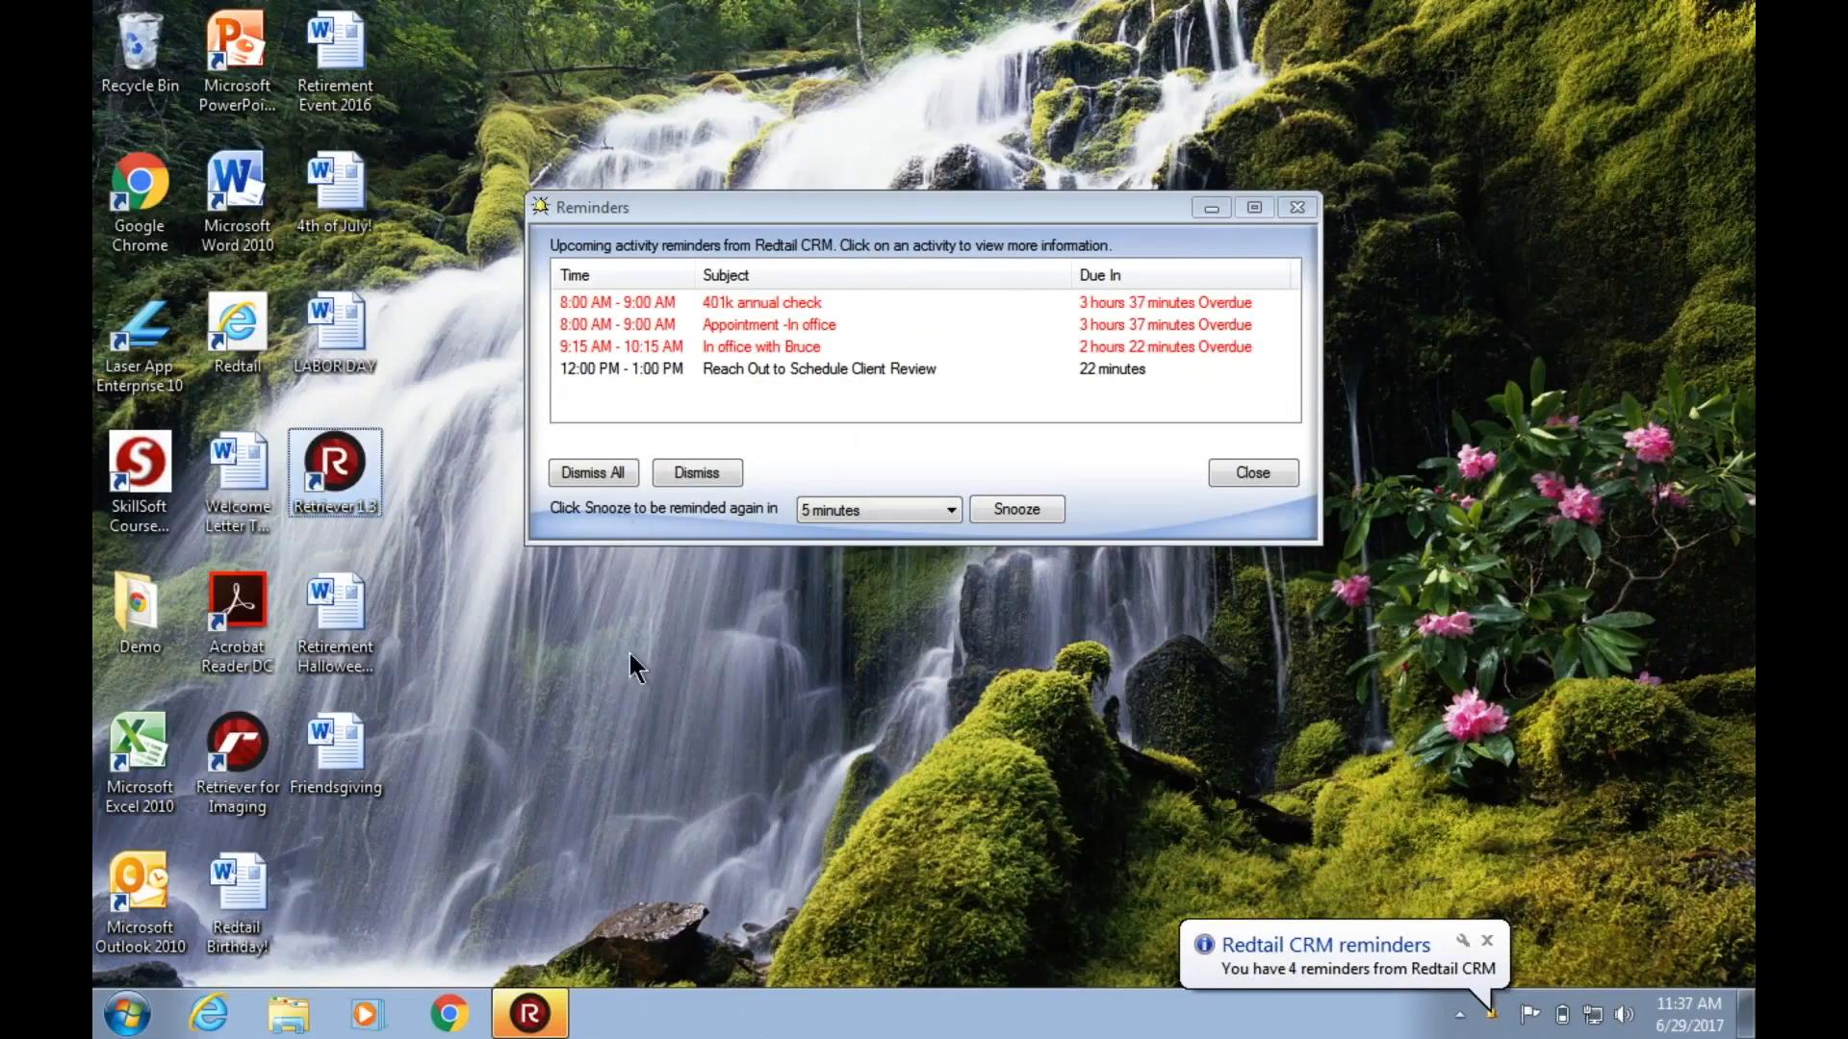
pyautogui.click(1304, 210)
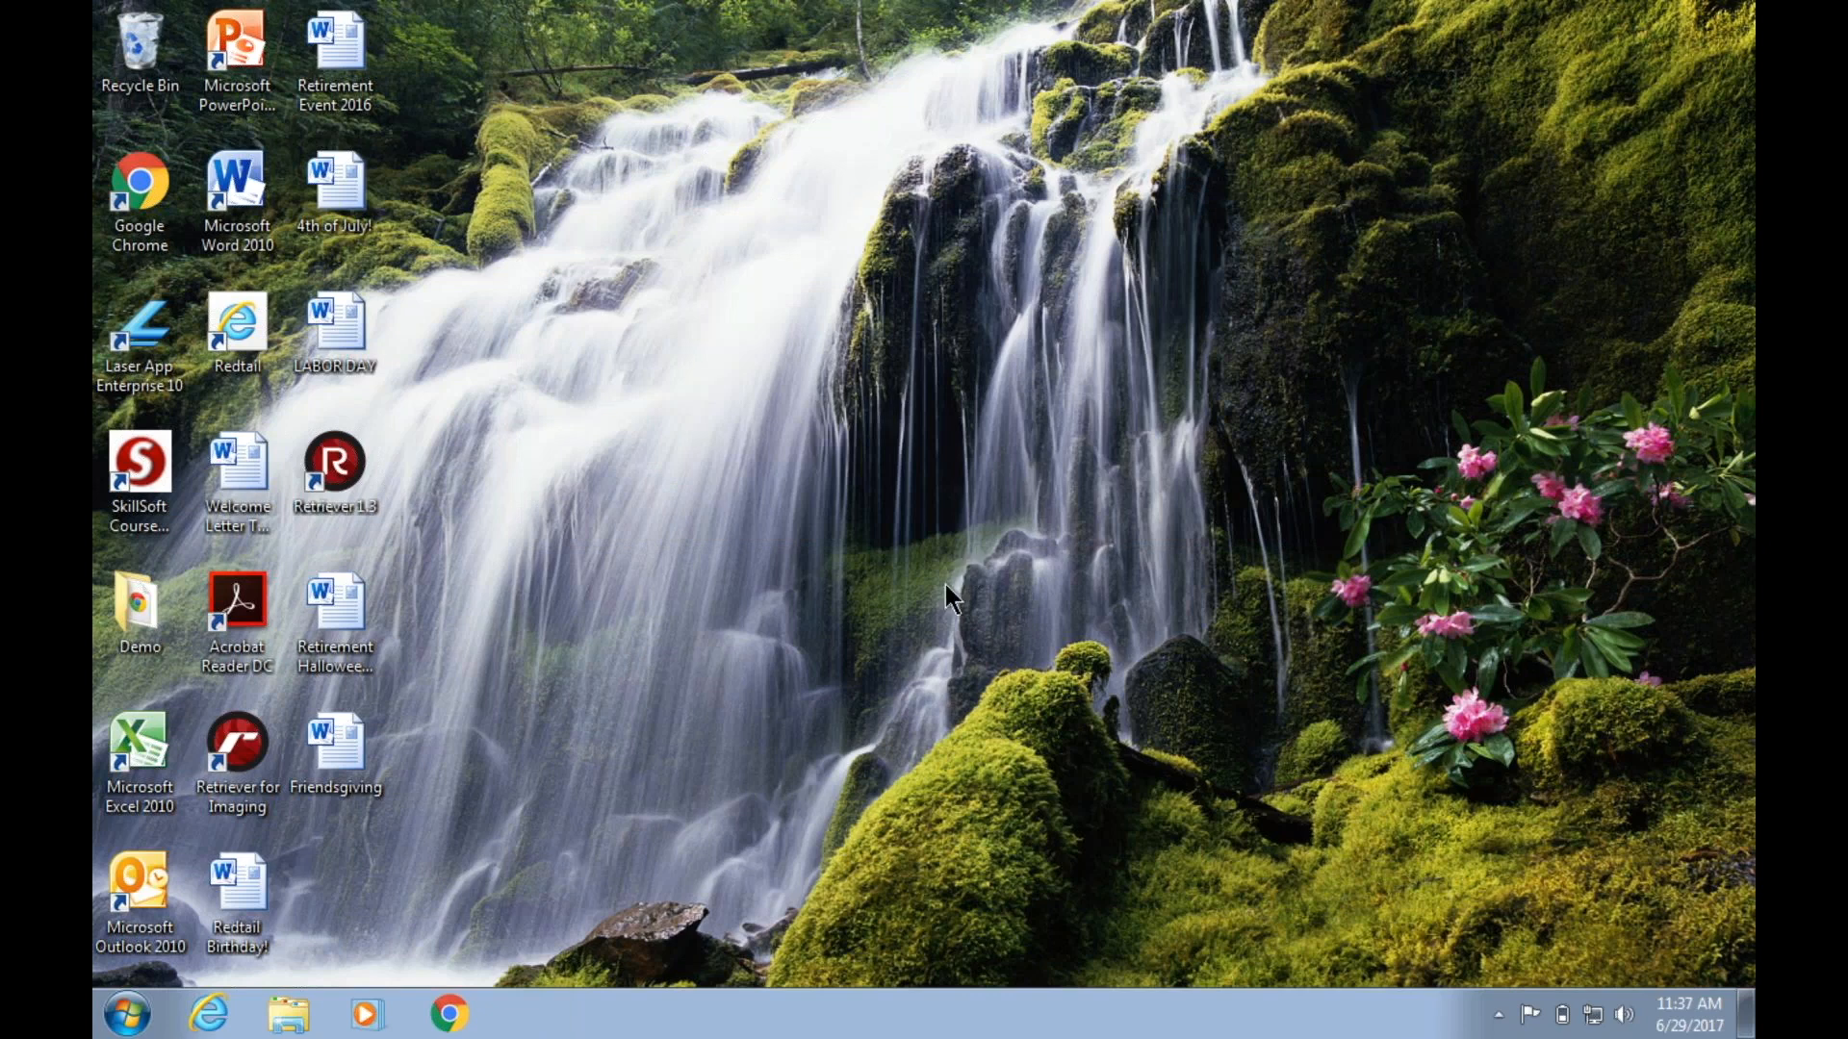
pyautogui.doubleClick(353, 466)
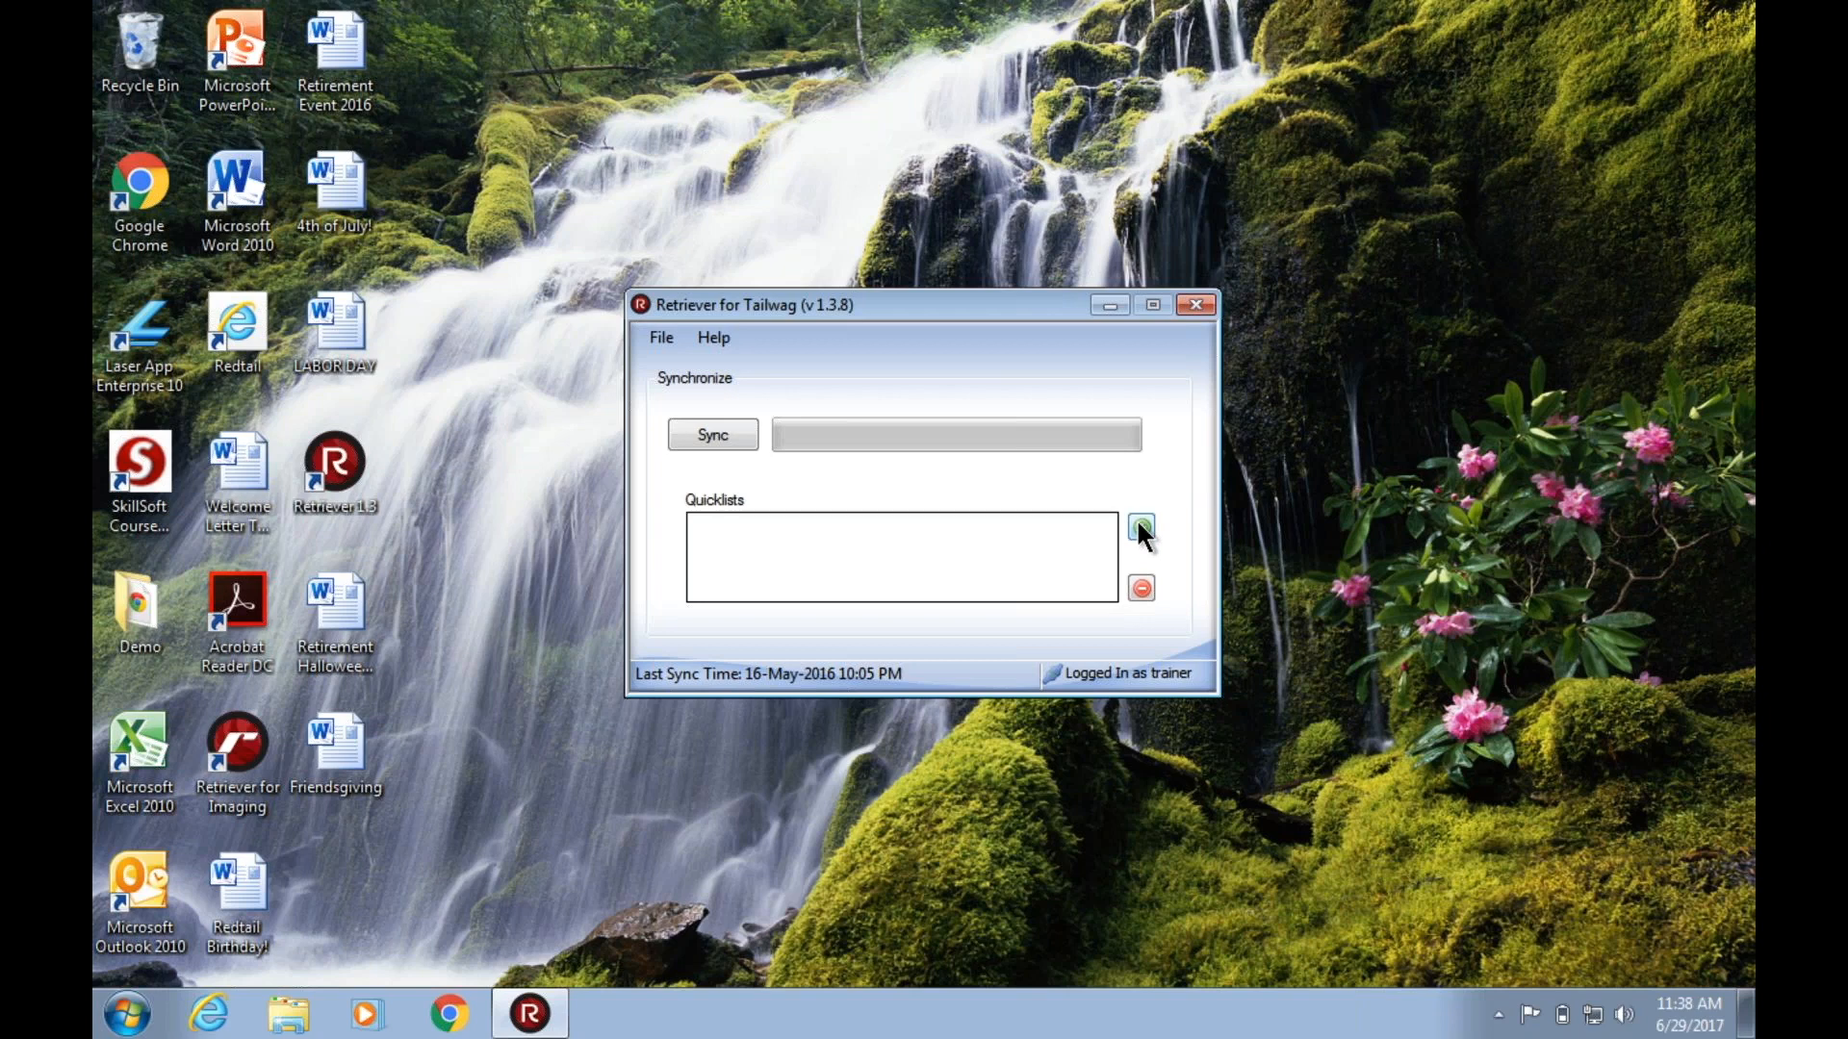
pyautogui.click(656, 339)
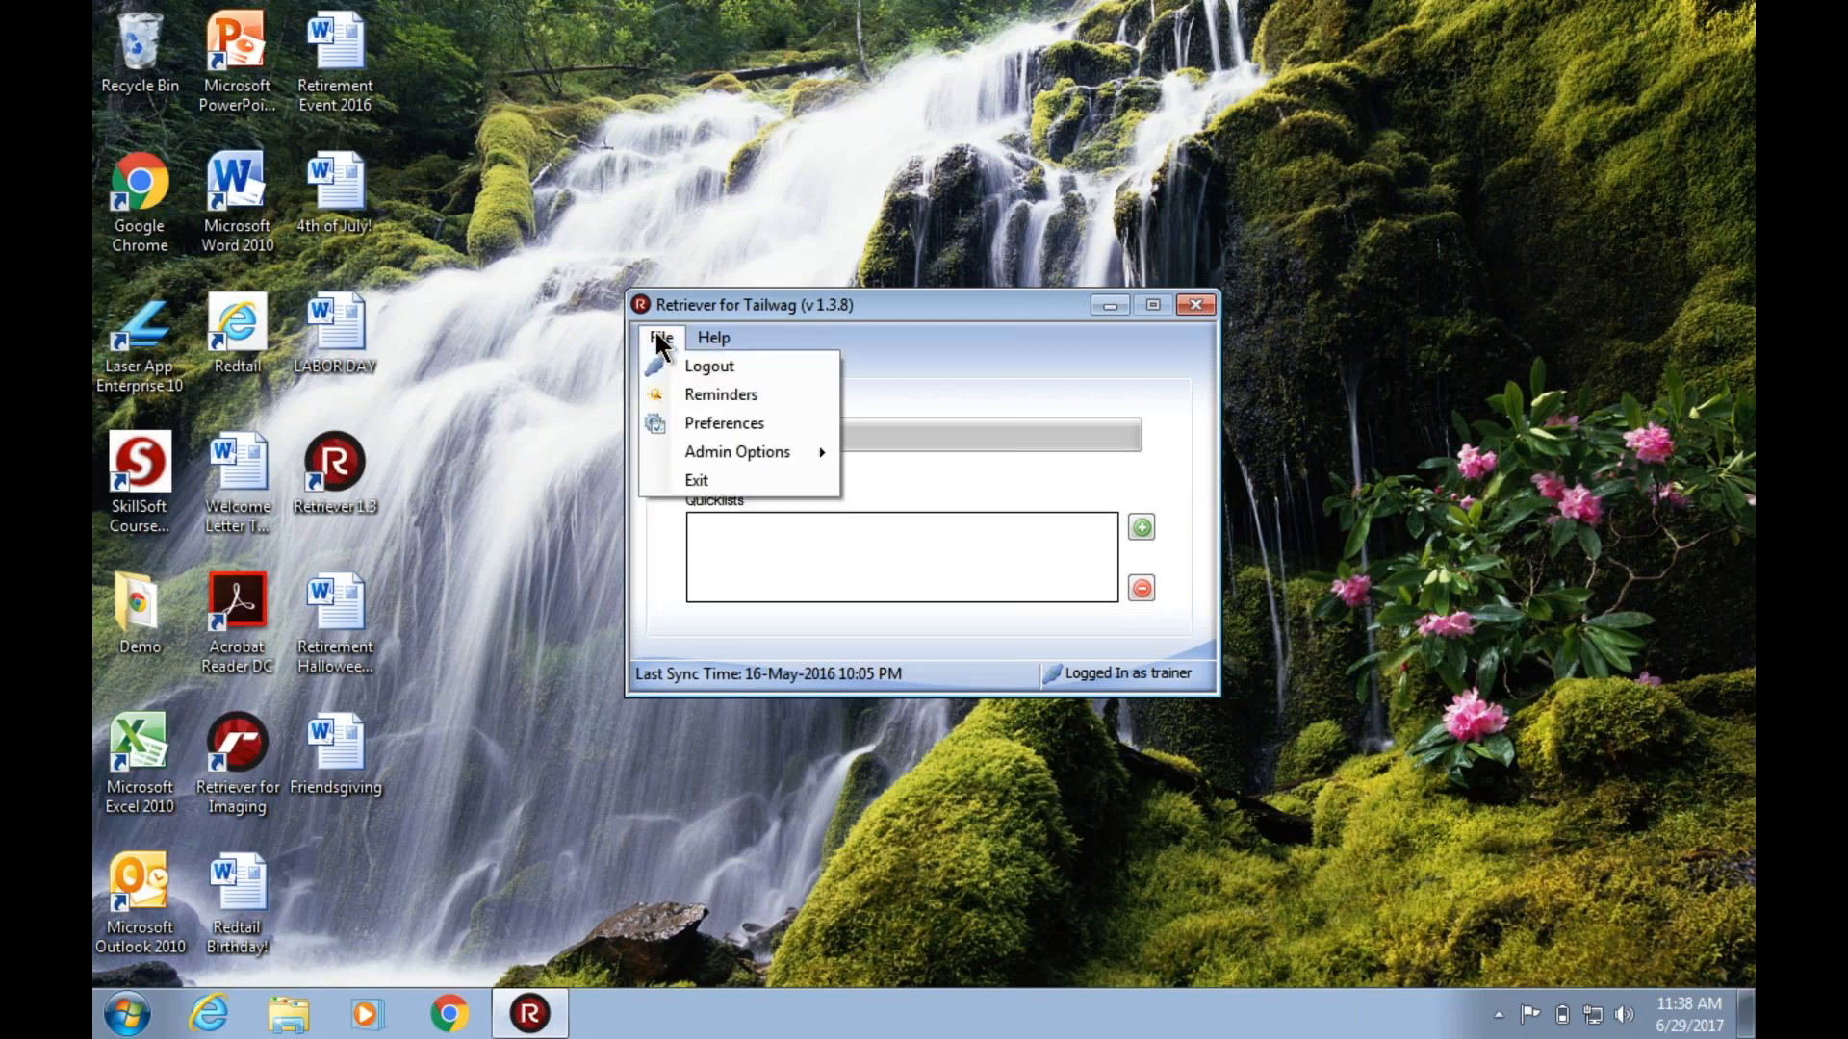
pyautogui.click(736, 438)
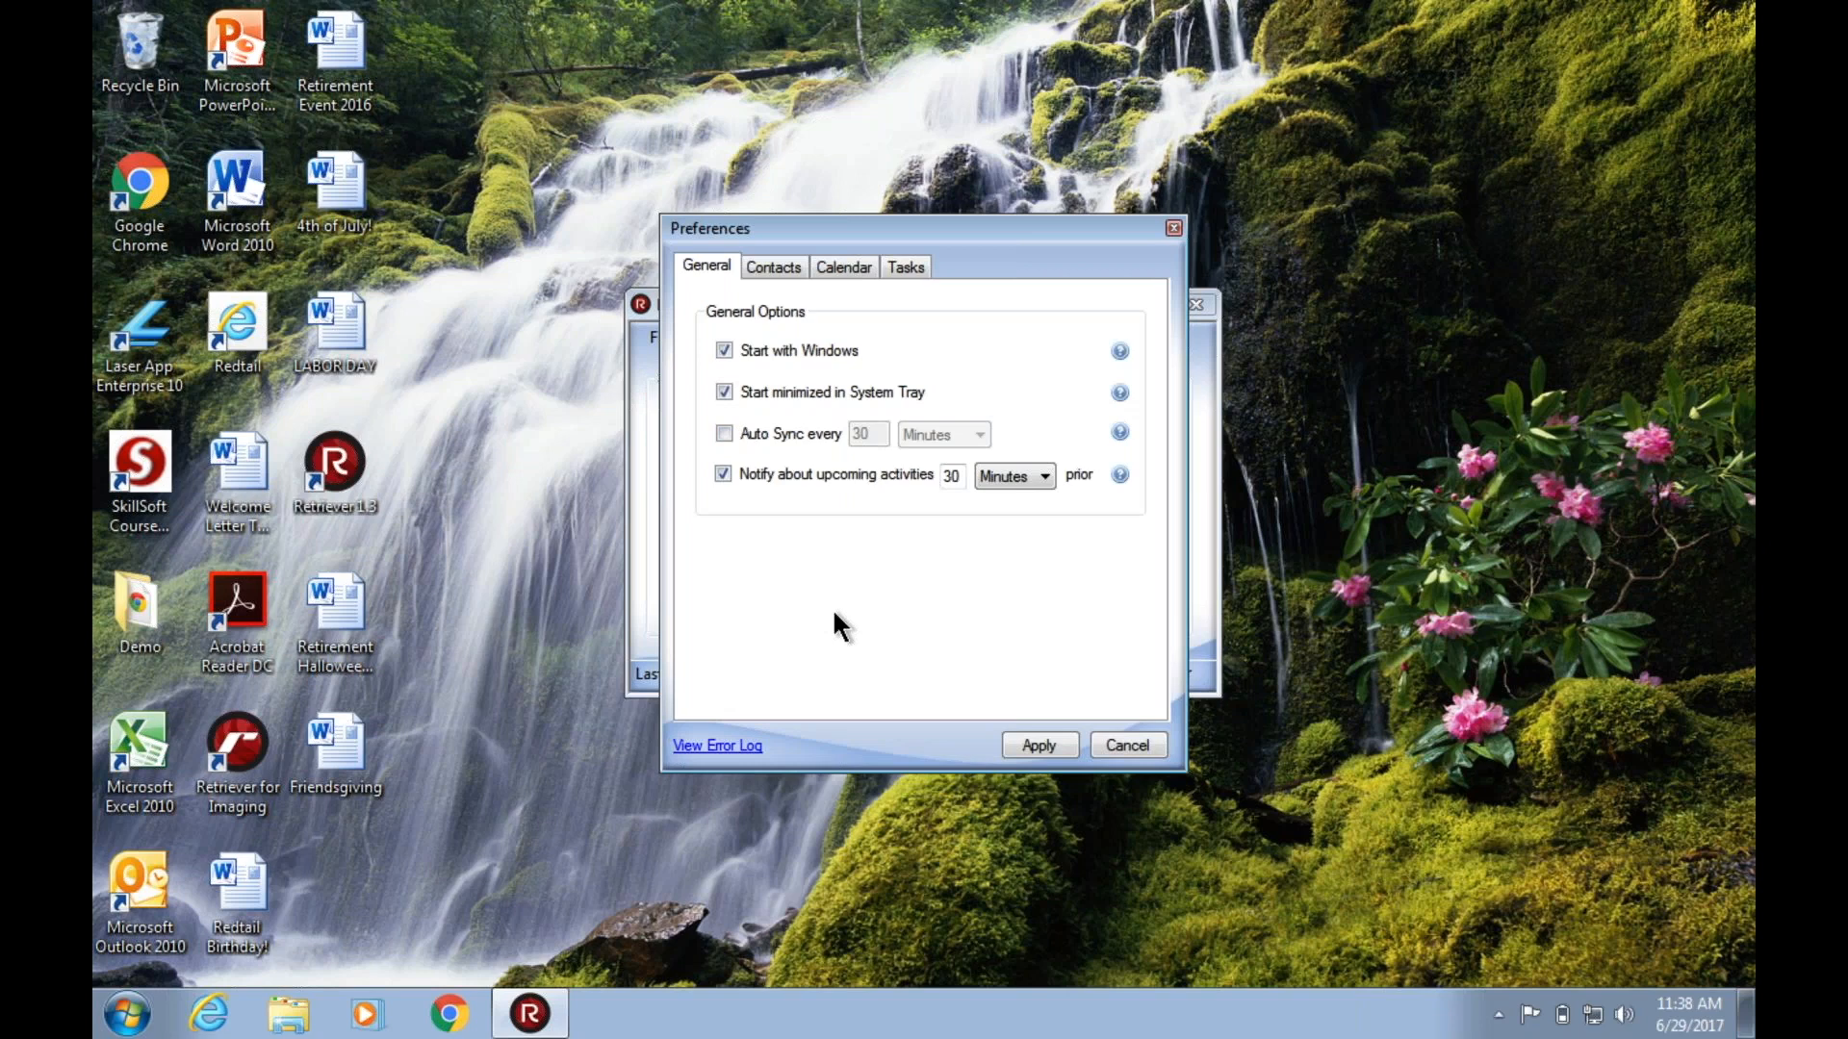
# Read the help notes for starting with Windows and starting minimized, and look at the hidden system tray icons.
pyautogui.moveTo(1120, 354)
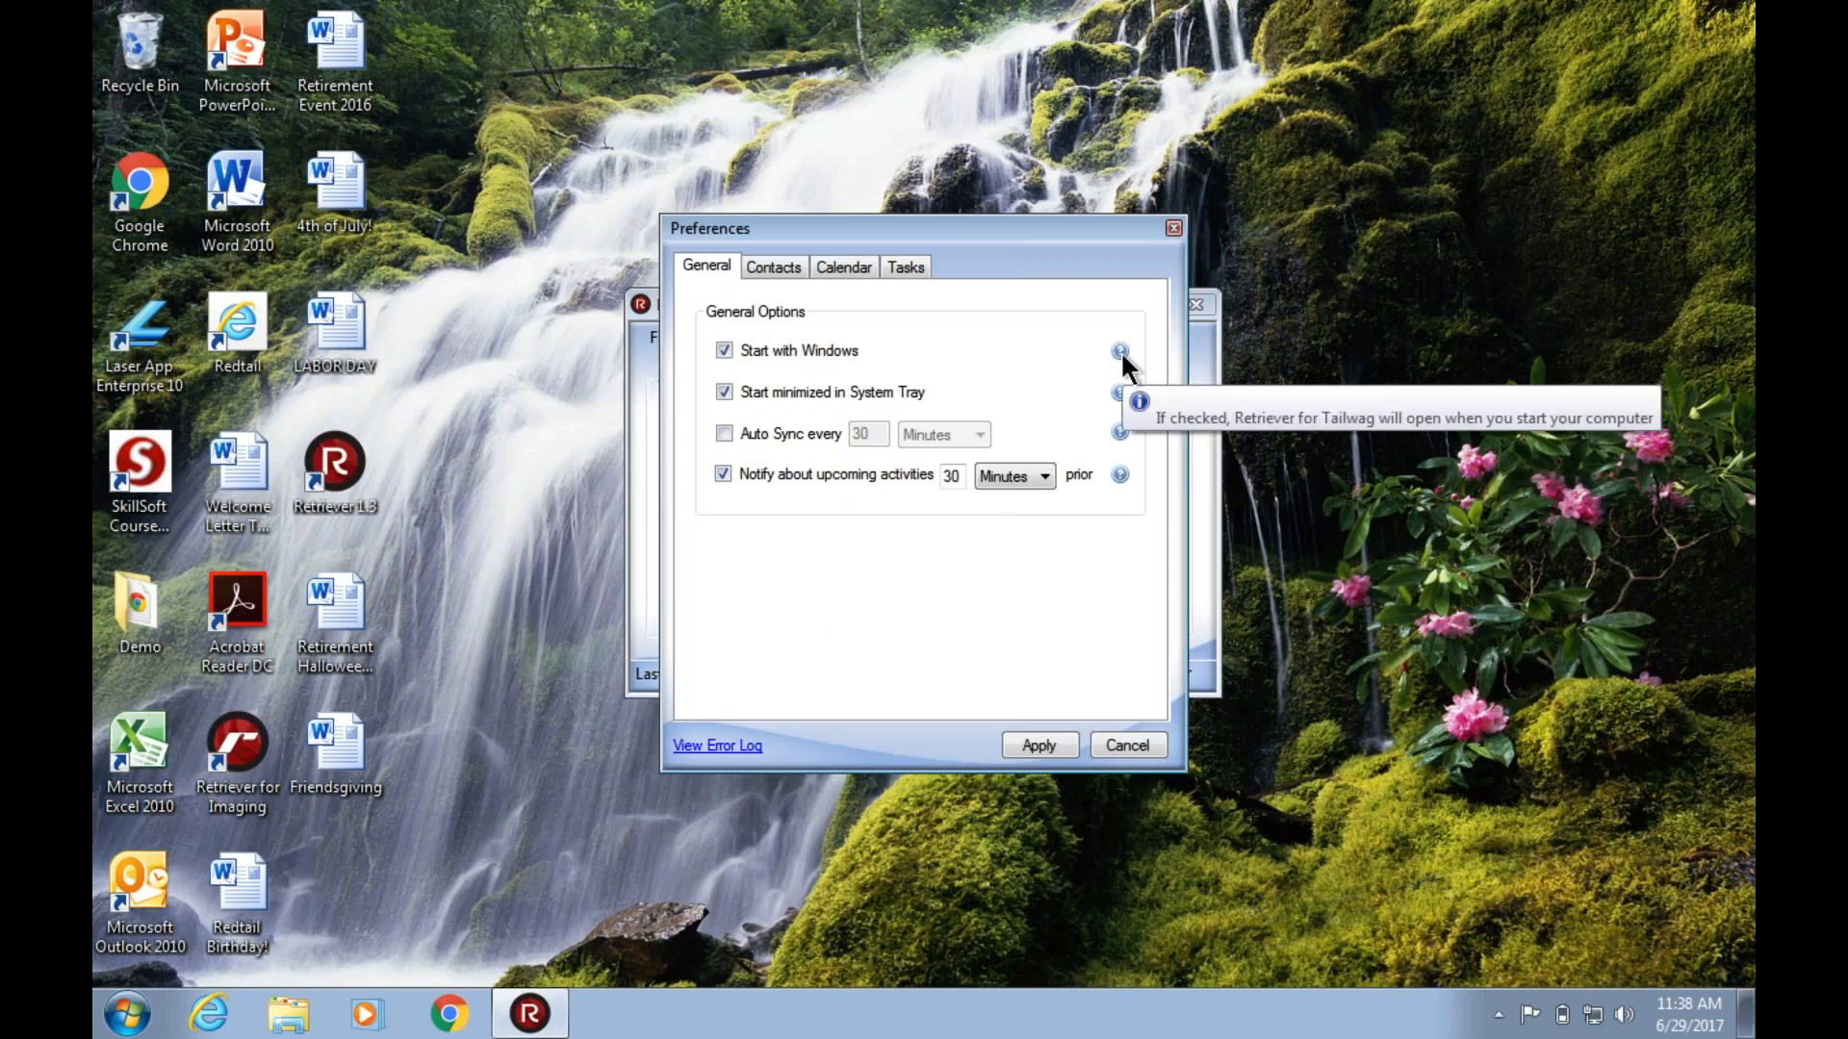
pyautogui.moveTo(1121, 396)
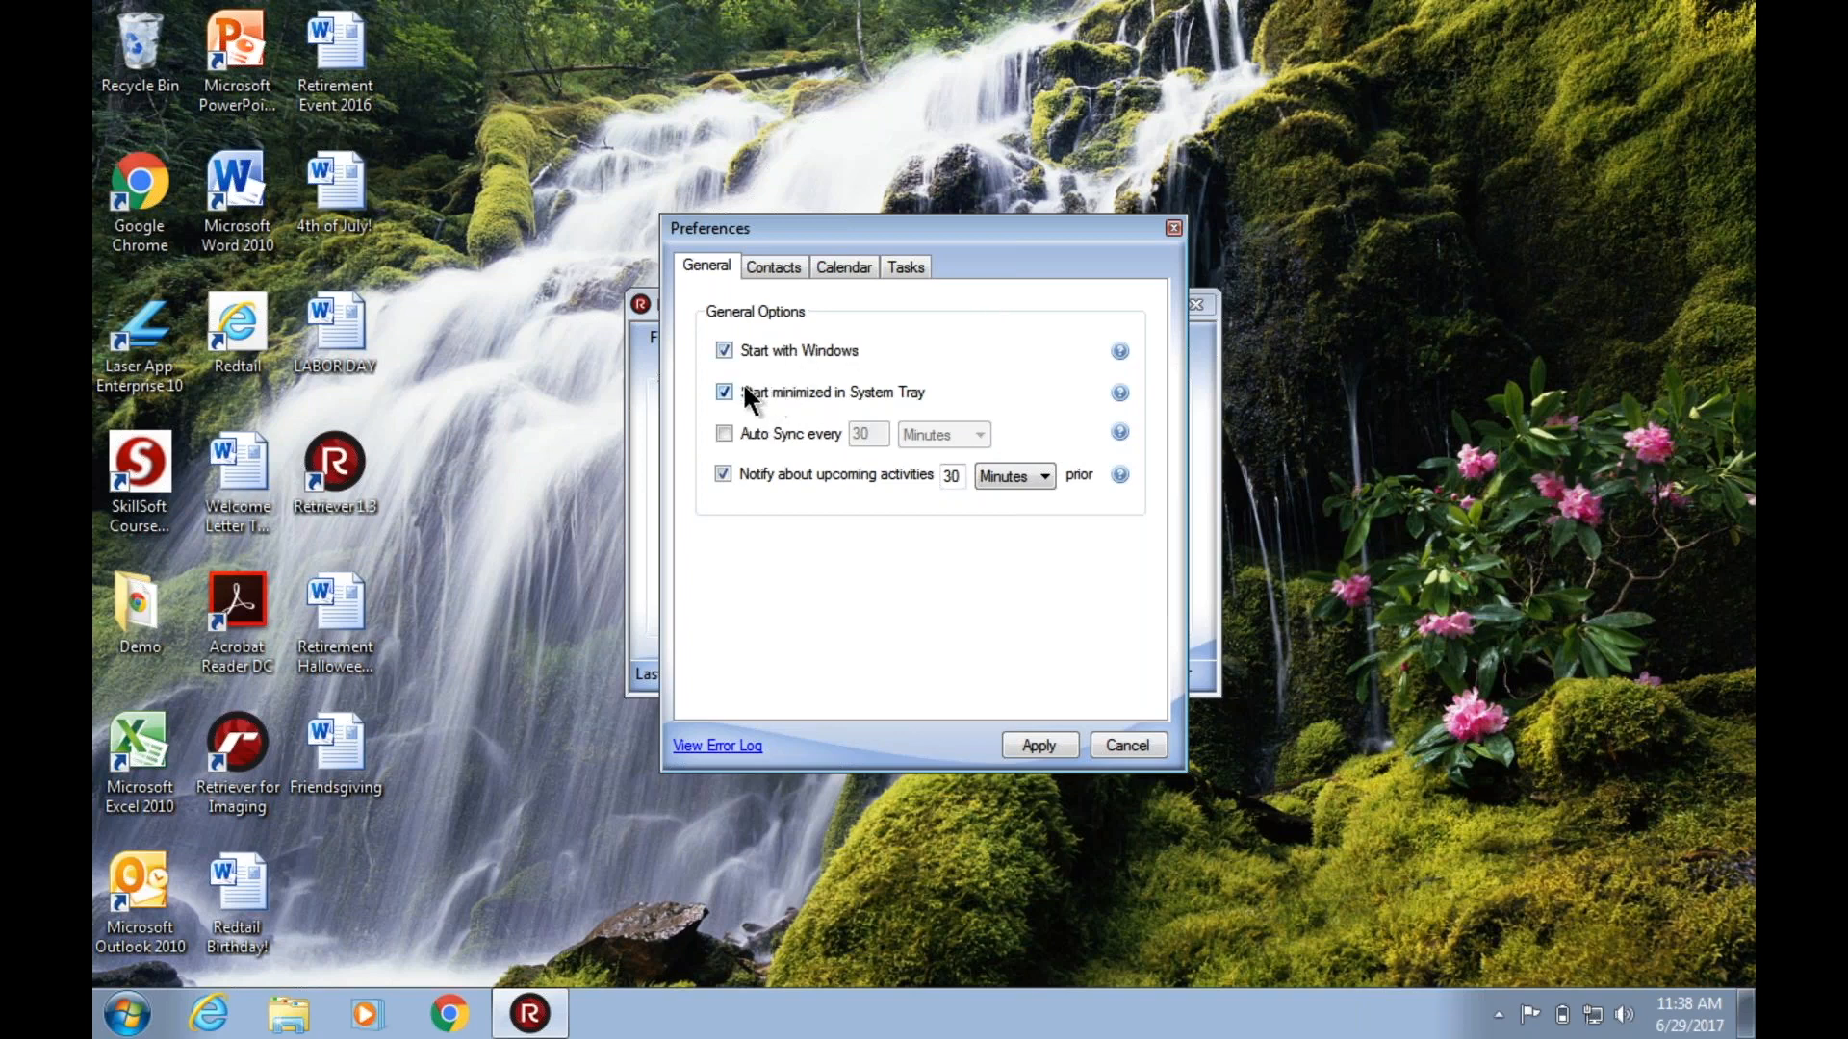
pyautogui.click(1499, 1015)
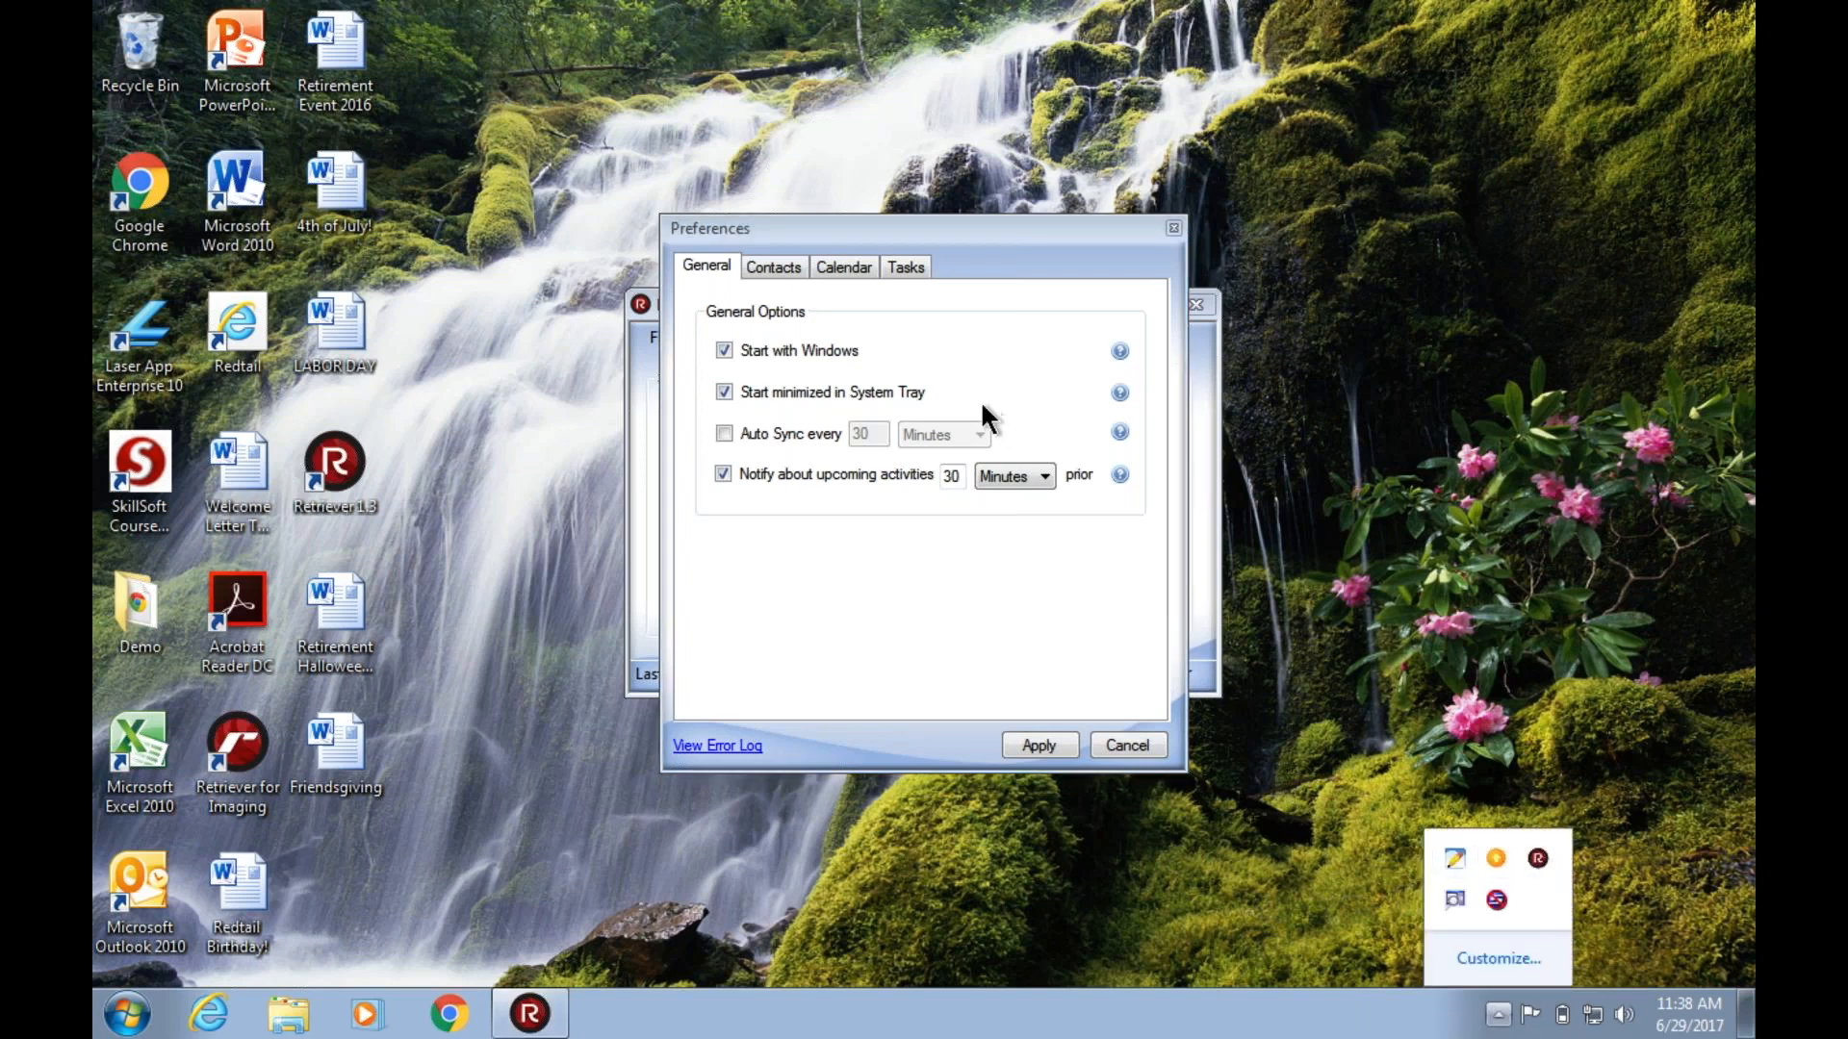
pyautogui.click(1042, 662)
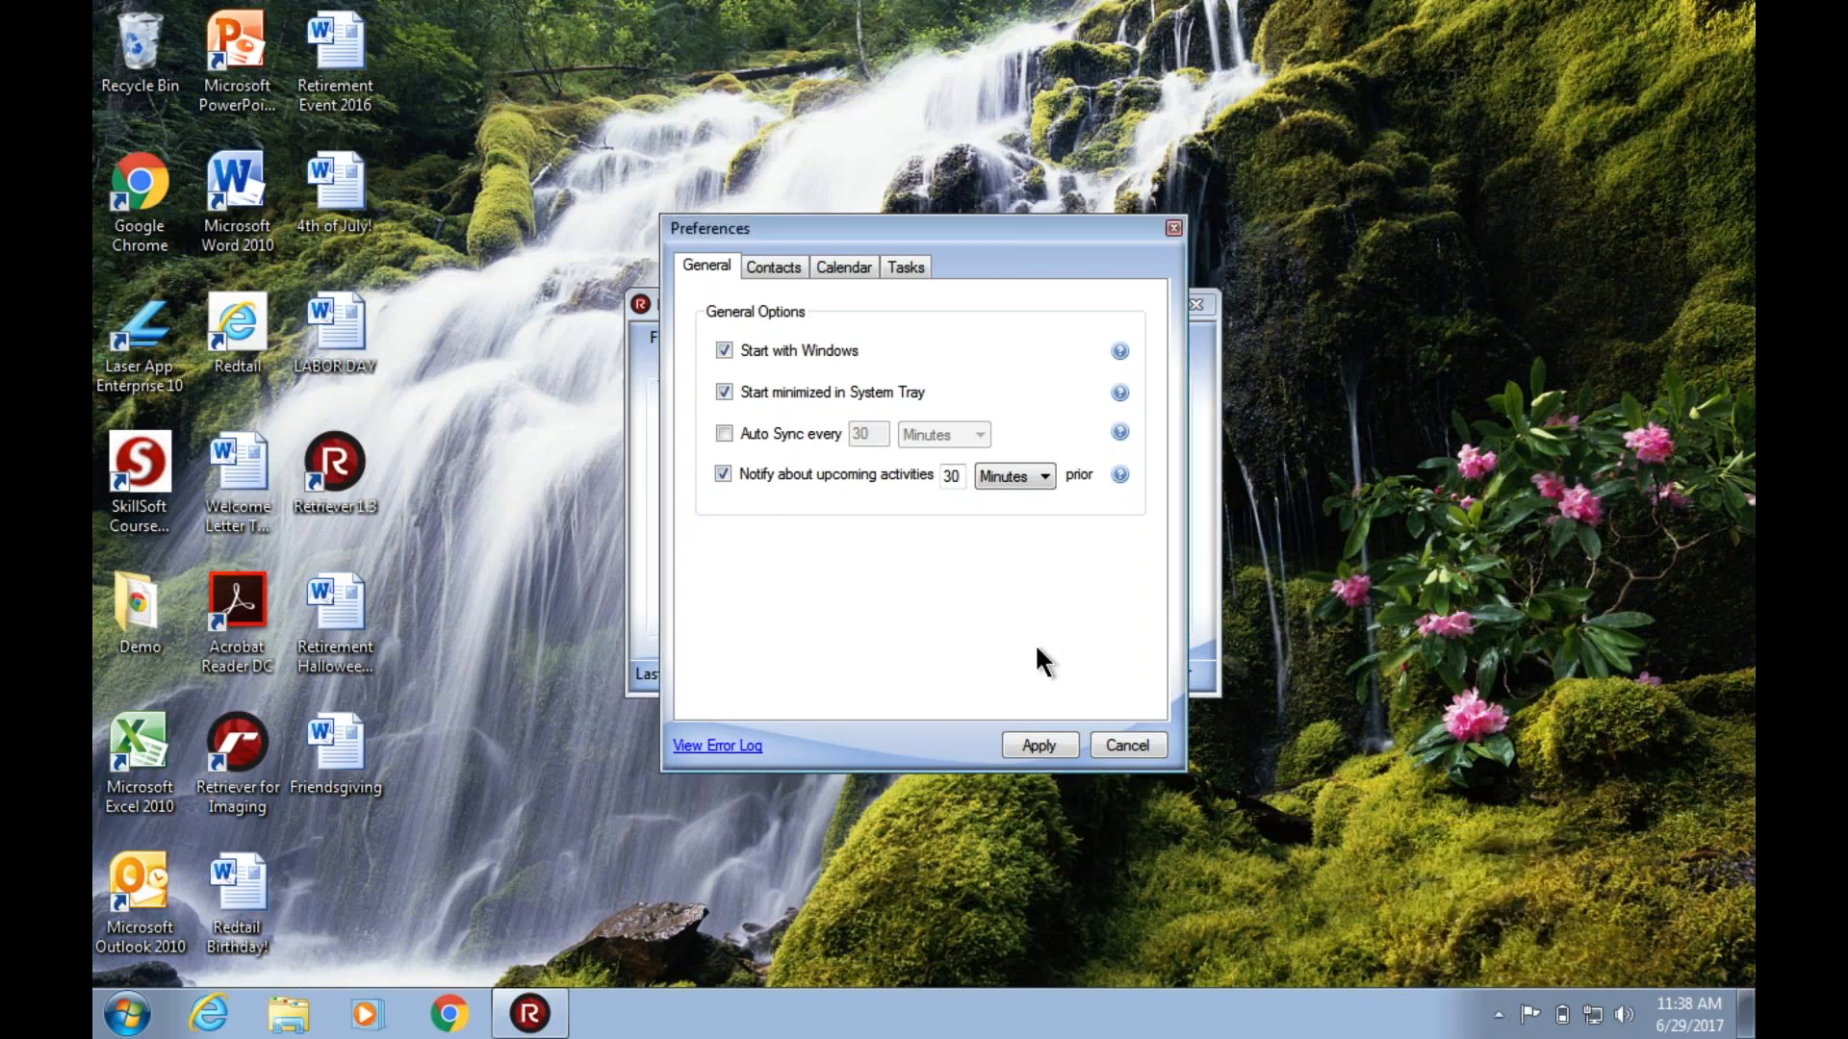
# Enable Auto Sync in the general options and set its interval to 15 minutes.
pyautogui.click(723, 433)
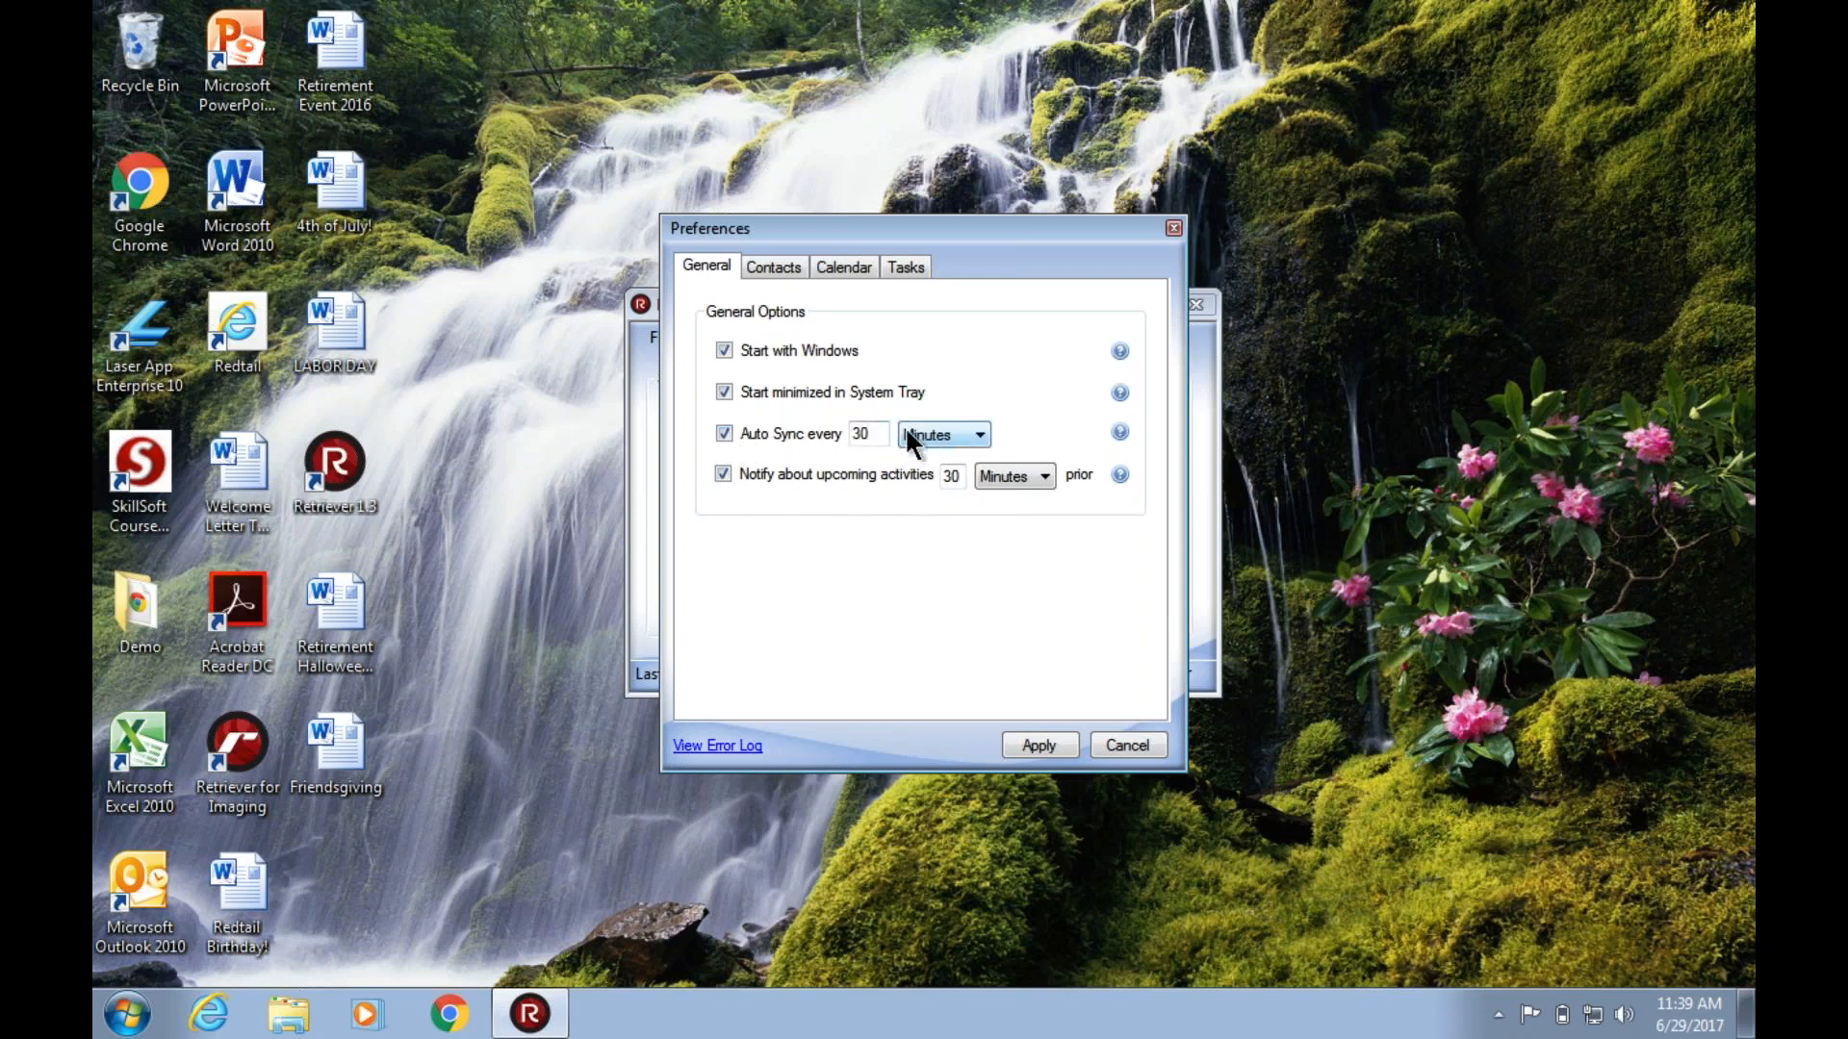
pyautogui.click(945, 435)
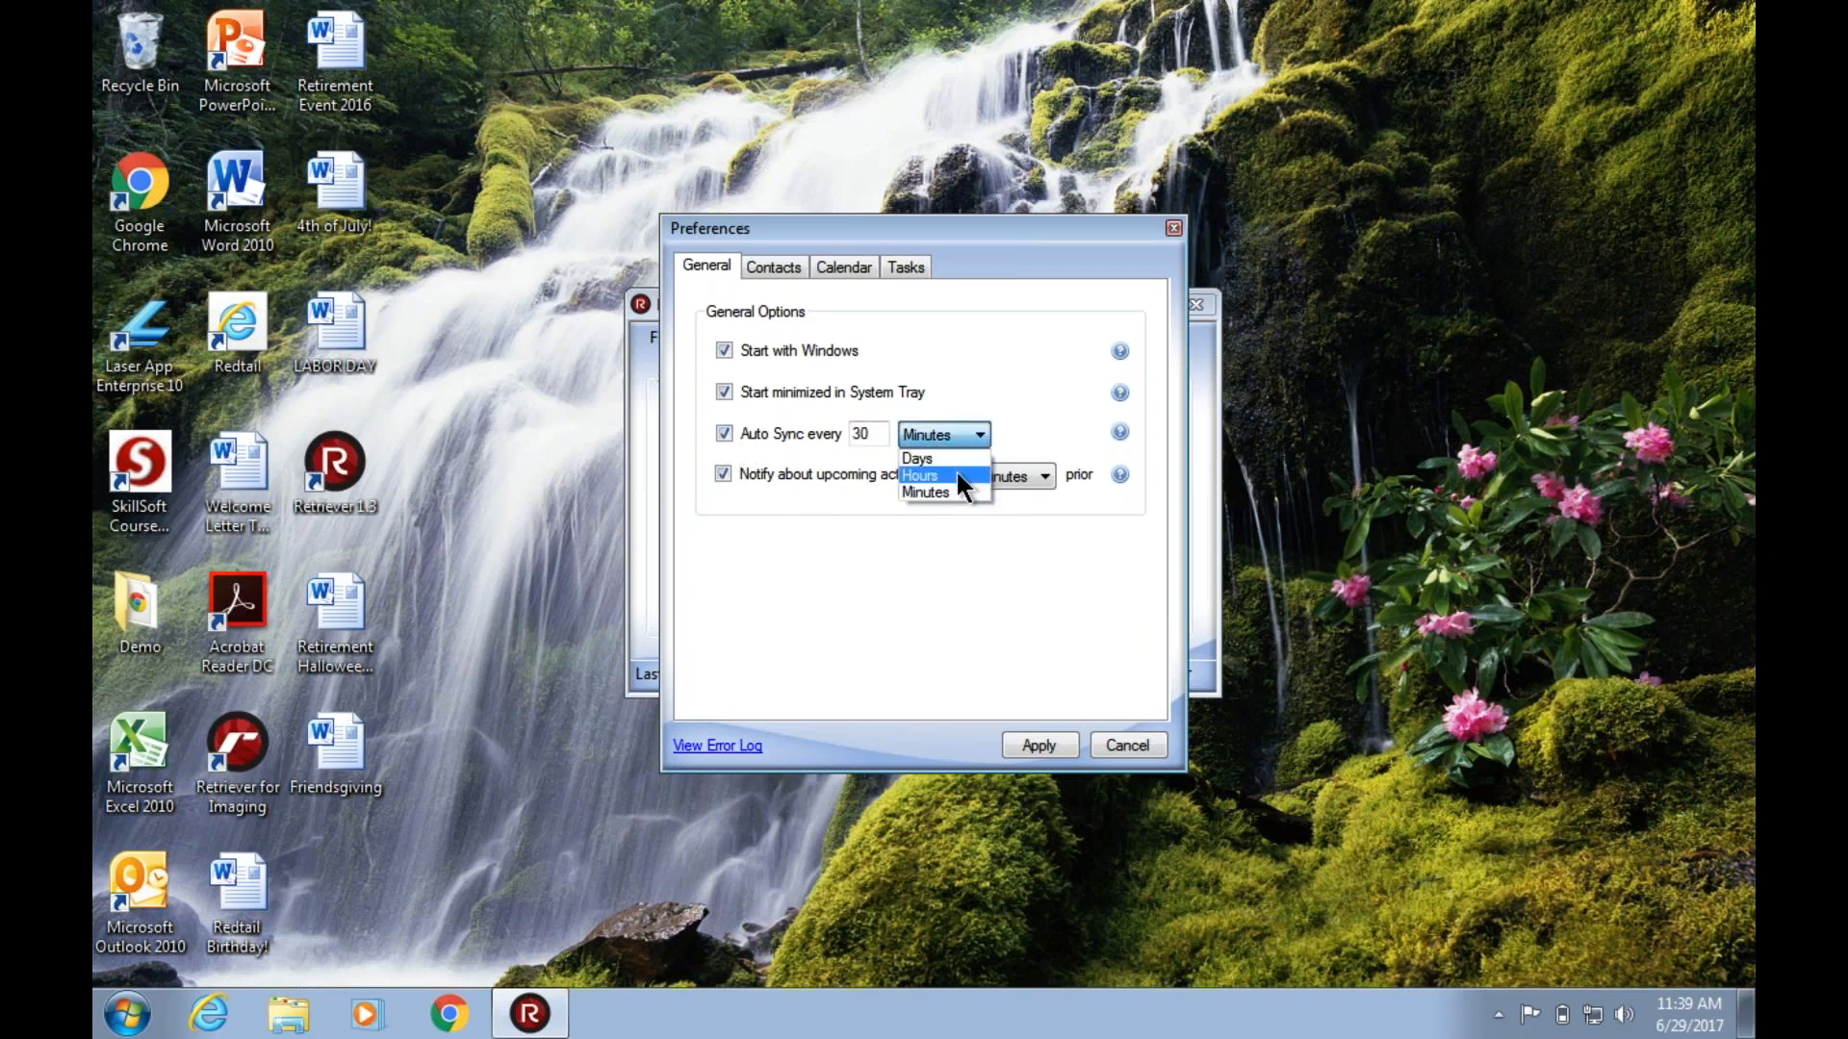
pyautogui.click(1008, 411)
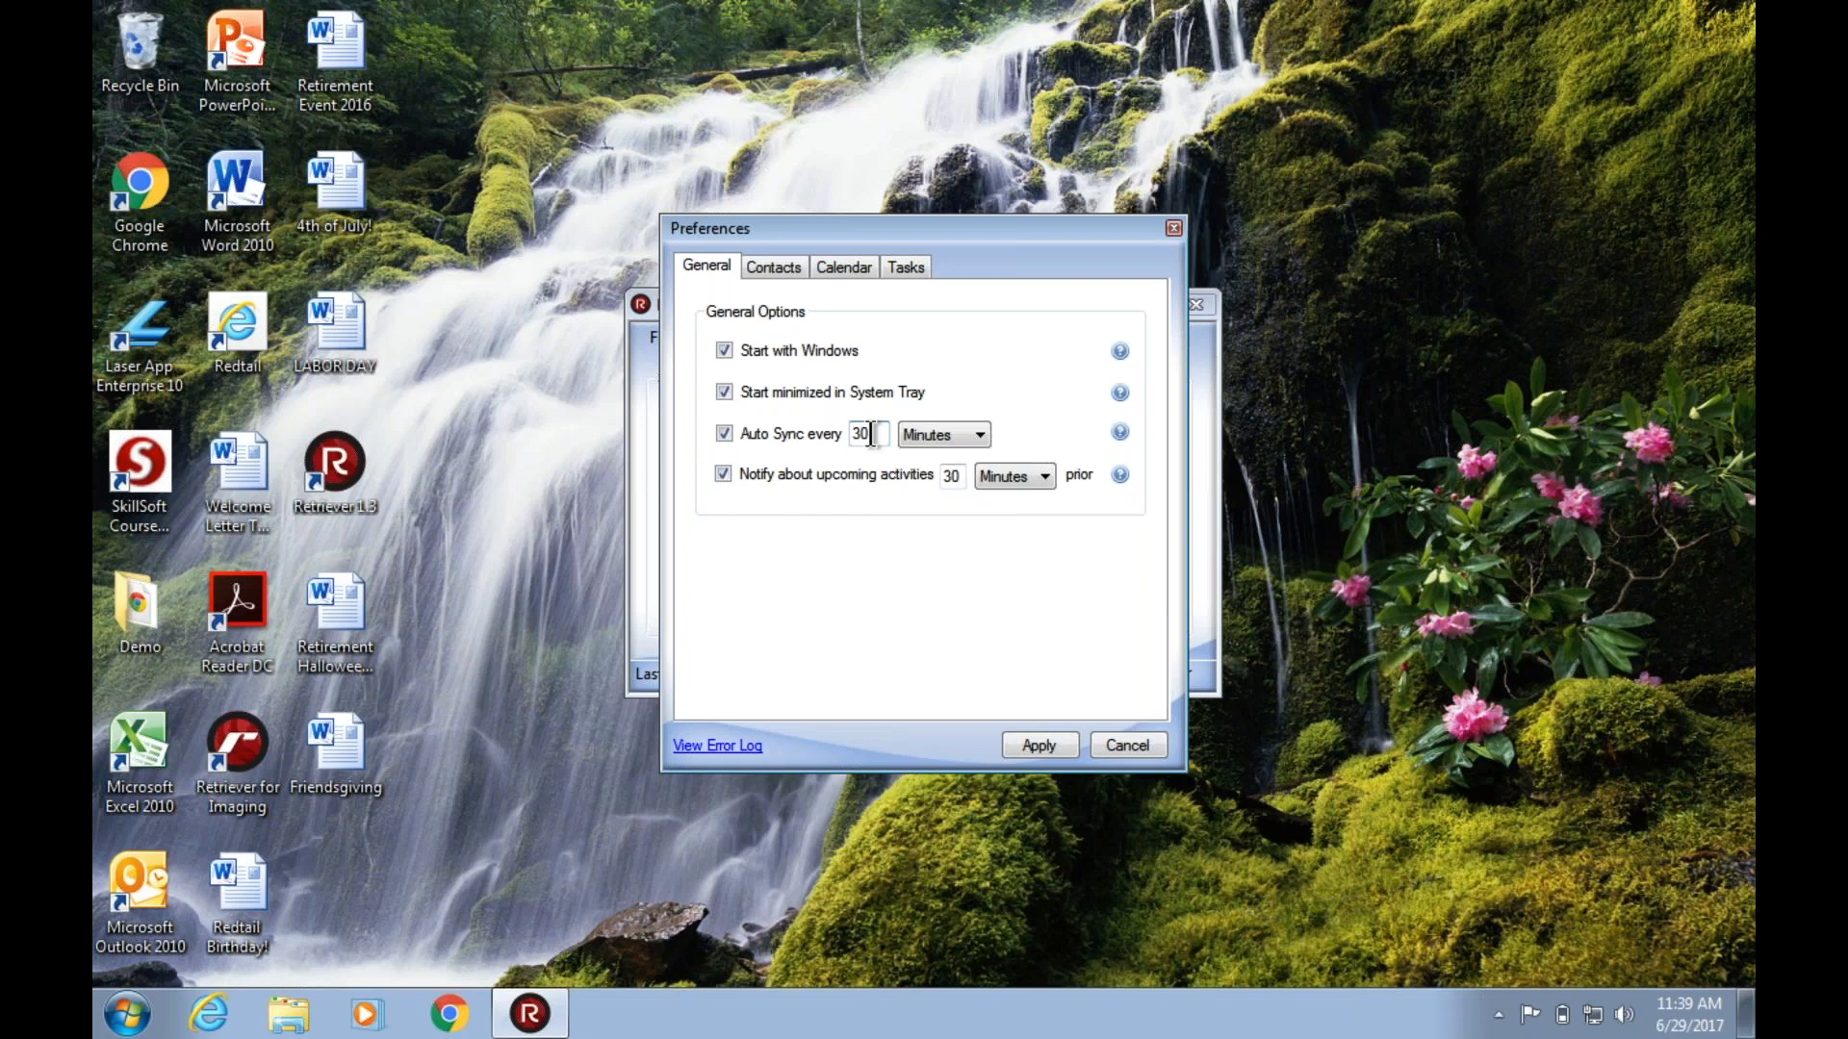
pyautogui.press('BackSpace')
pyautogui.press('BackSpace')
pyautogui.write('15')
# Review the Contacts preferences and compare the Calendar sync options with the Tasks sync options.
pyautogui.click(772, 269)
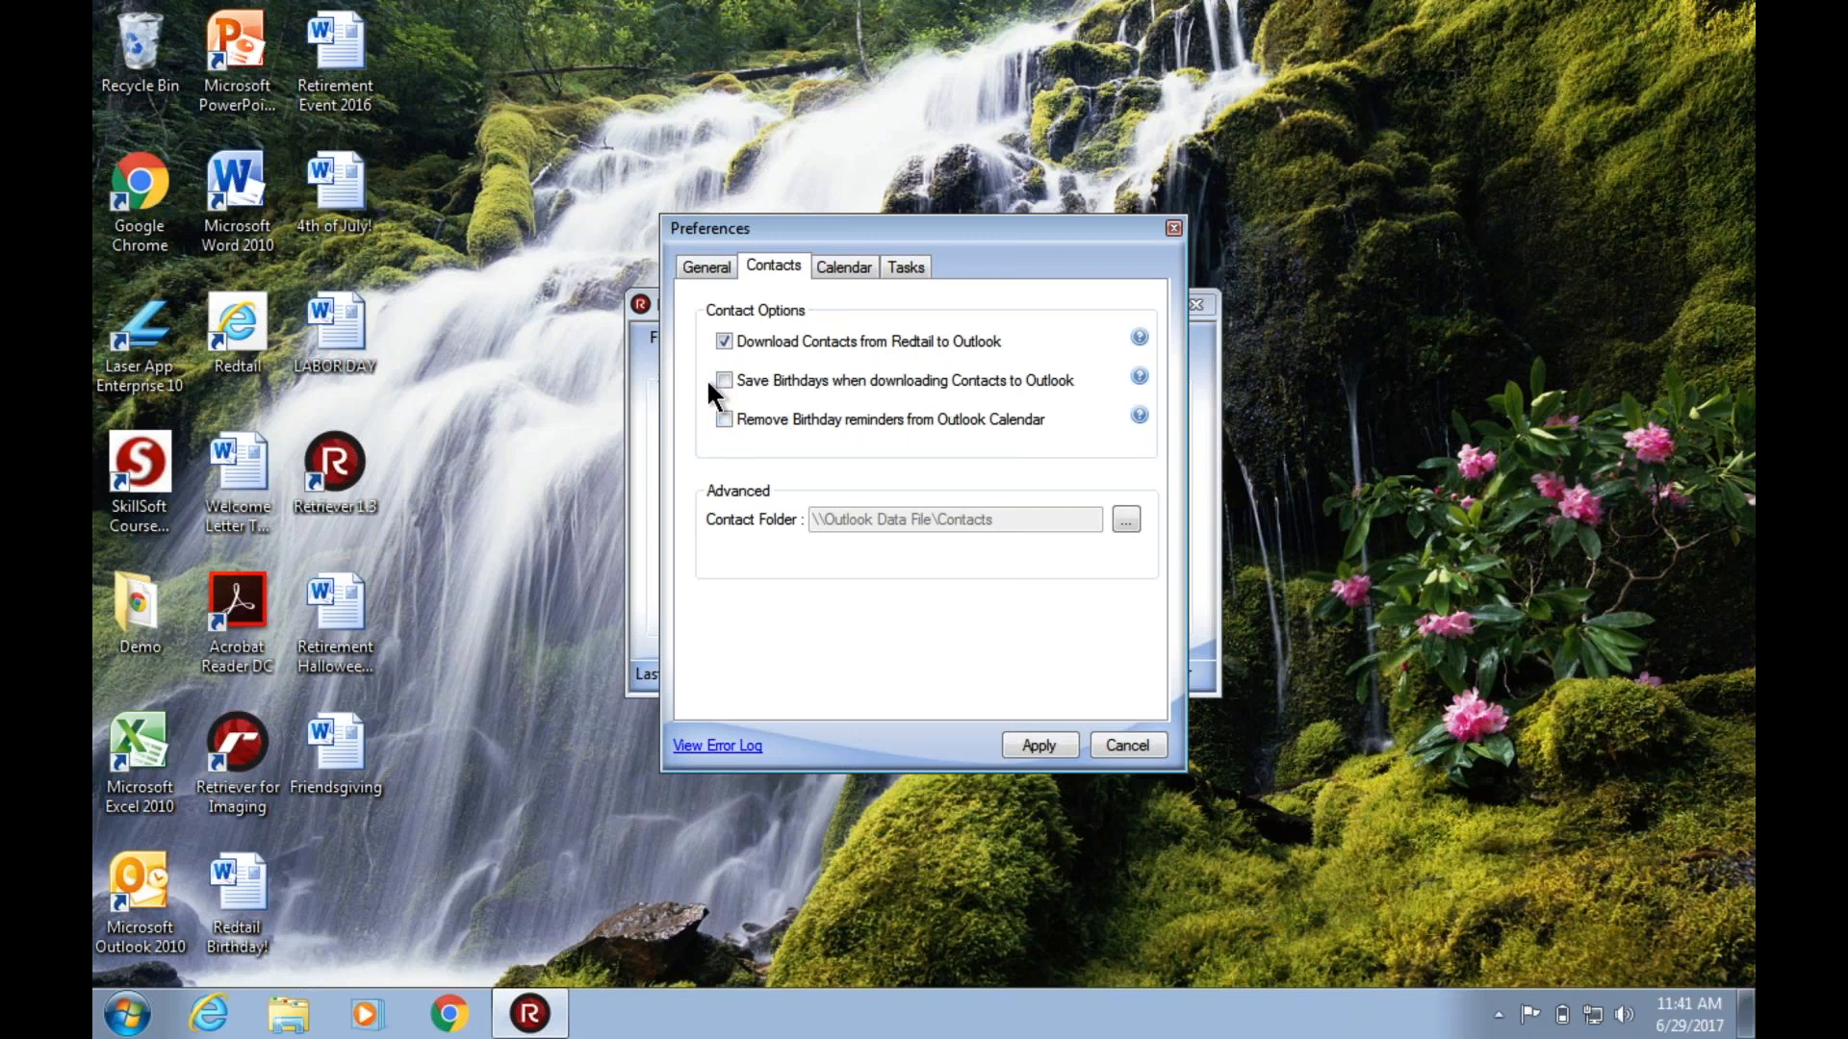
pyautogui.click(845, 268)
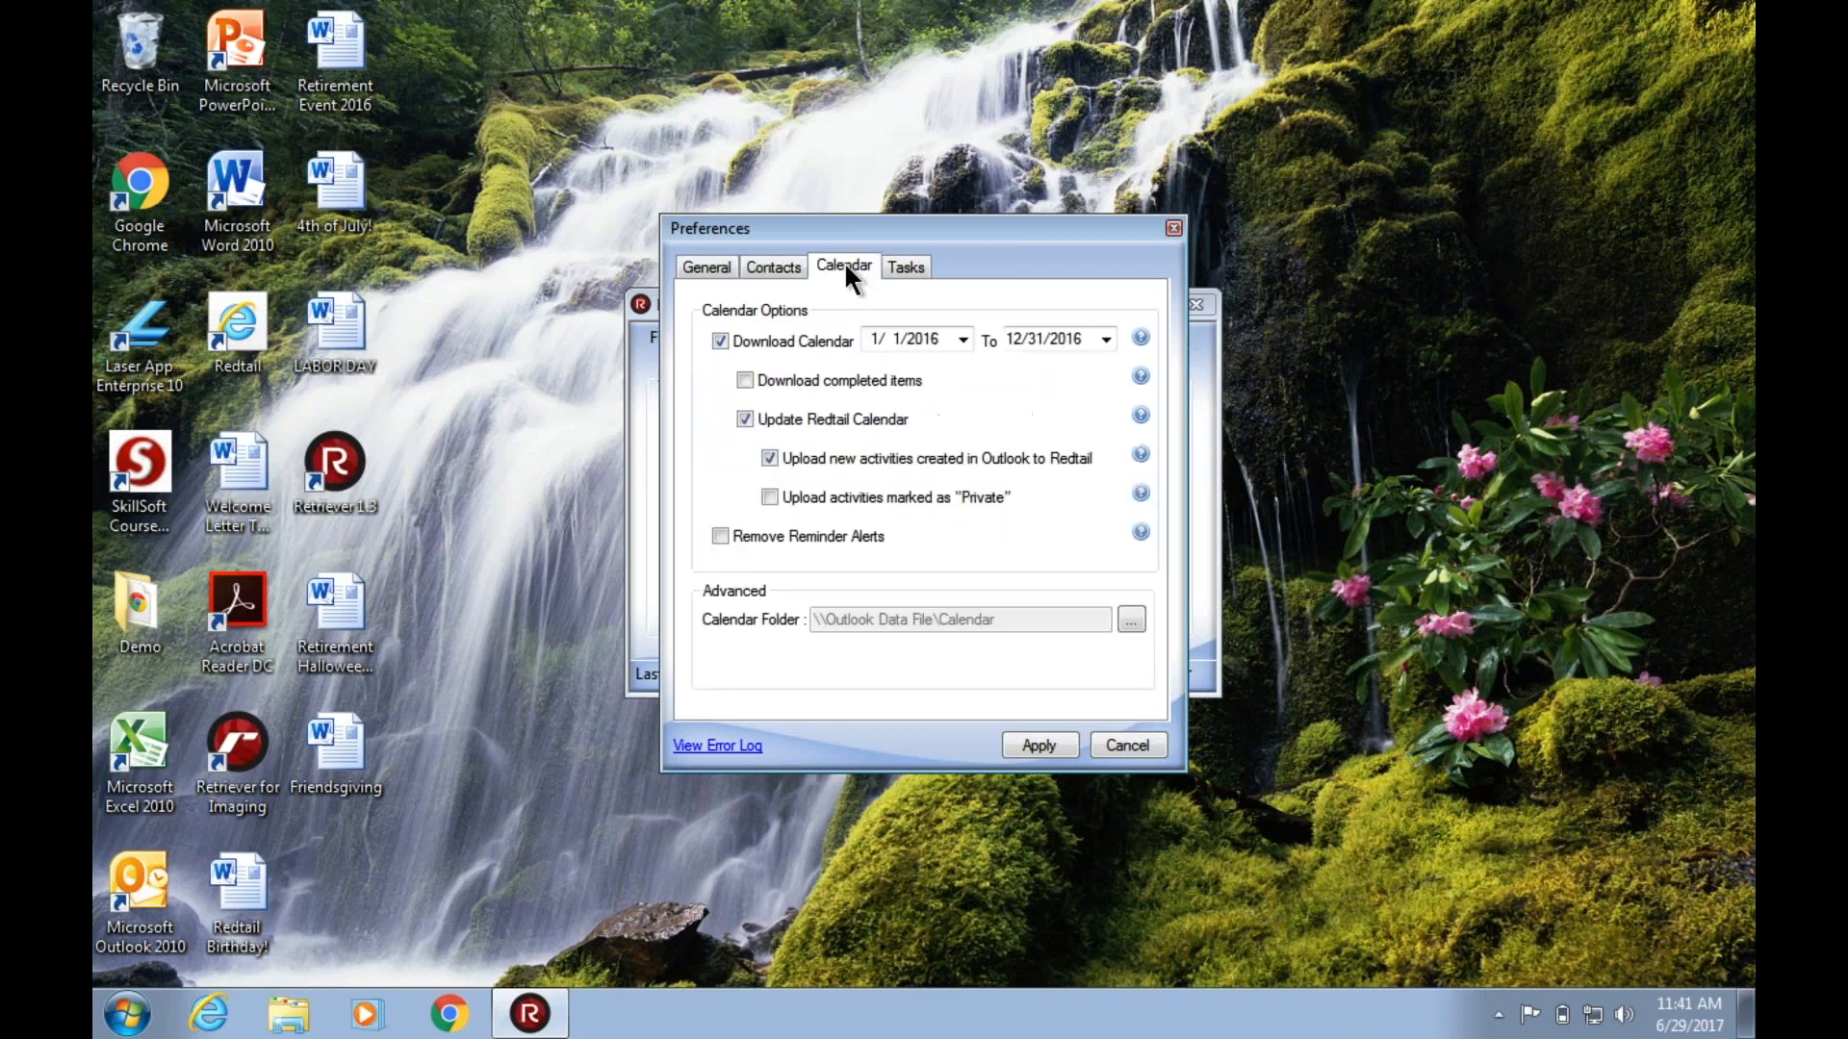
pyautogui.click(908, 268)
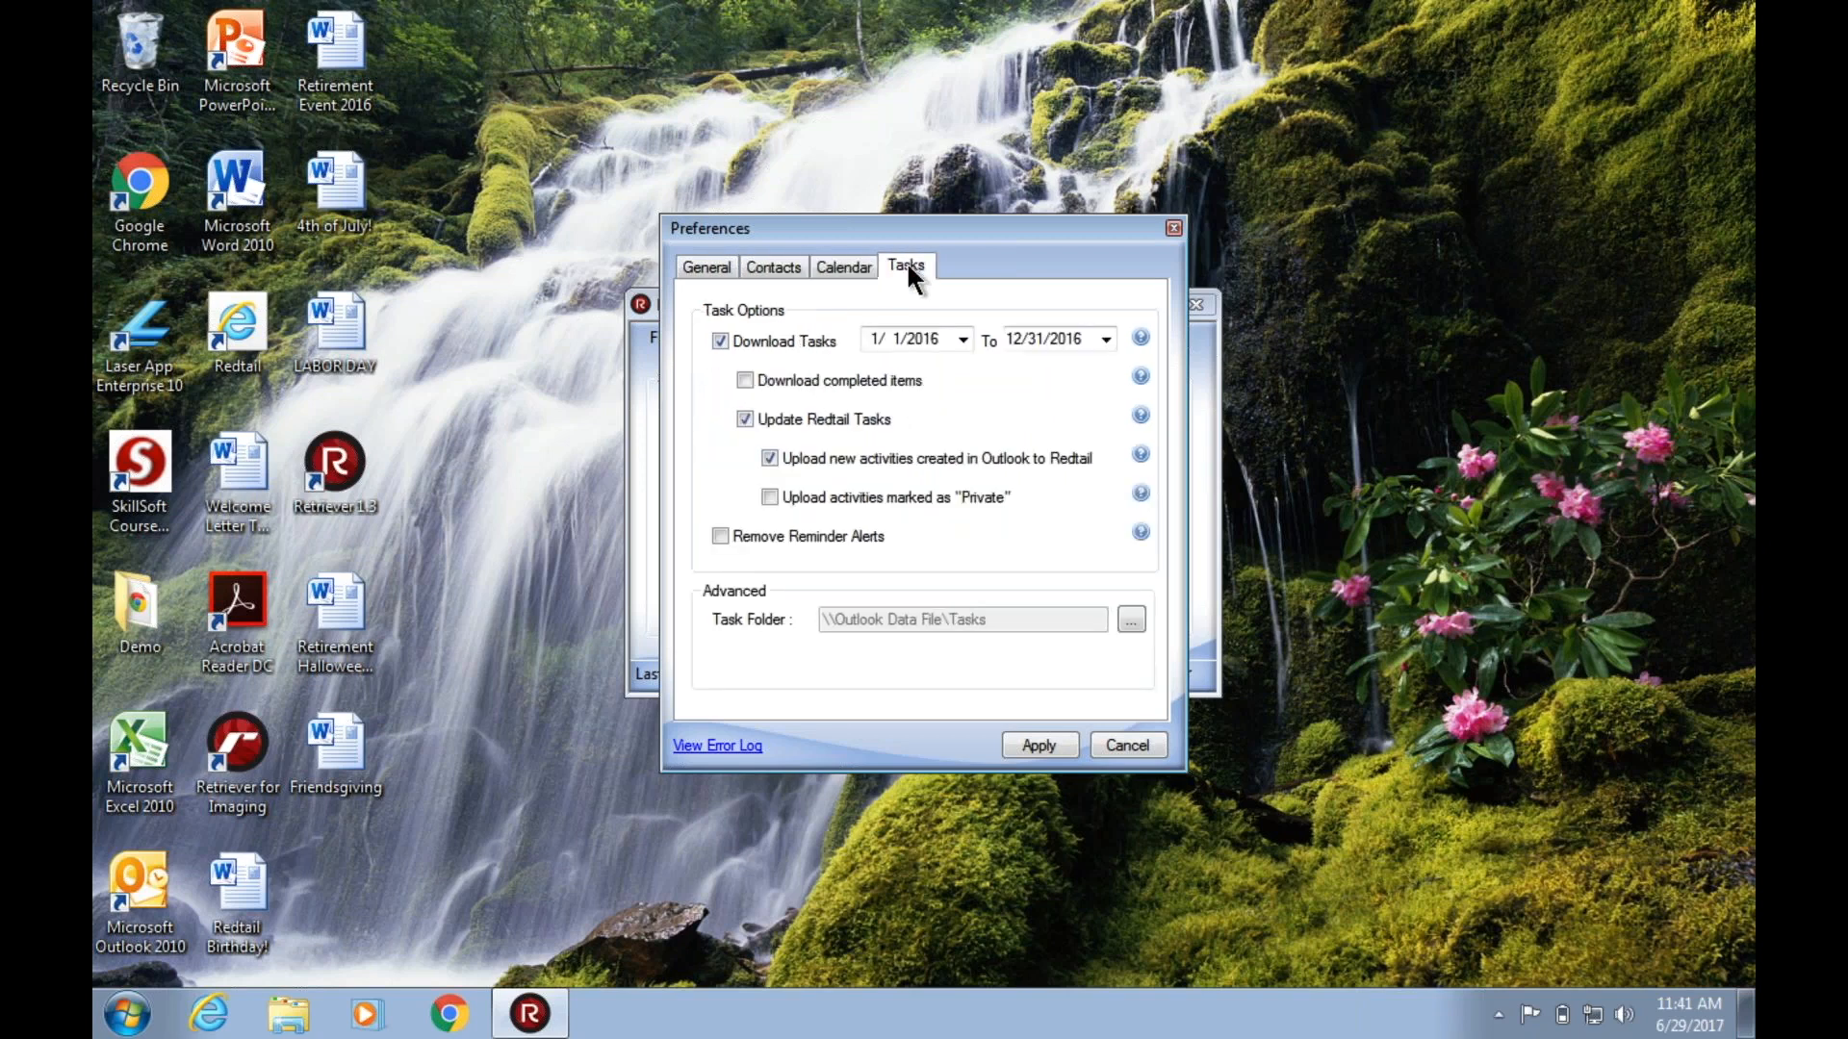
pyautogui.click(845, 270)
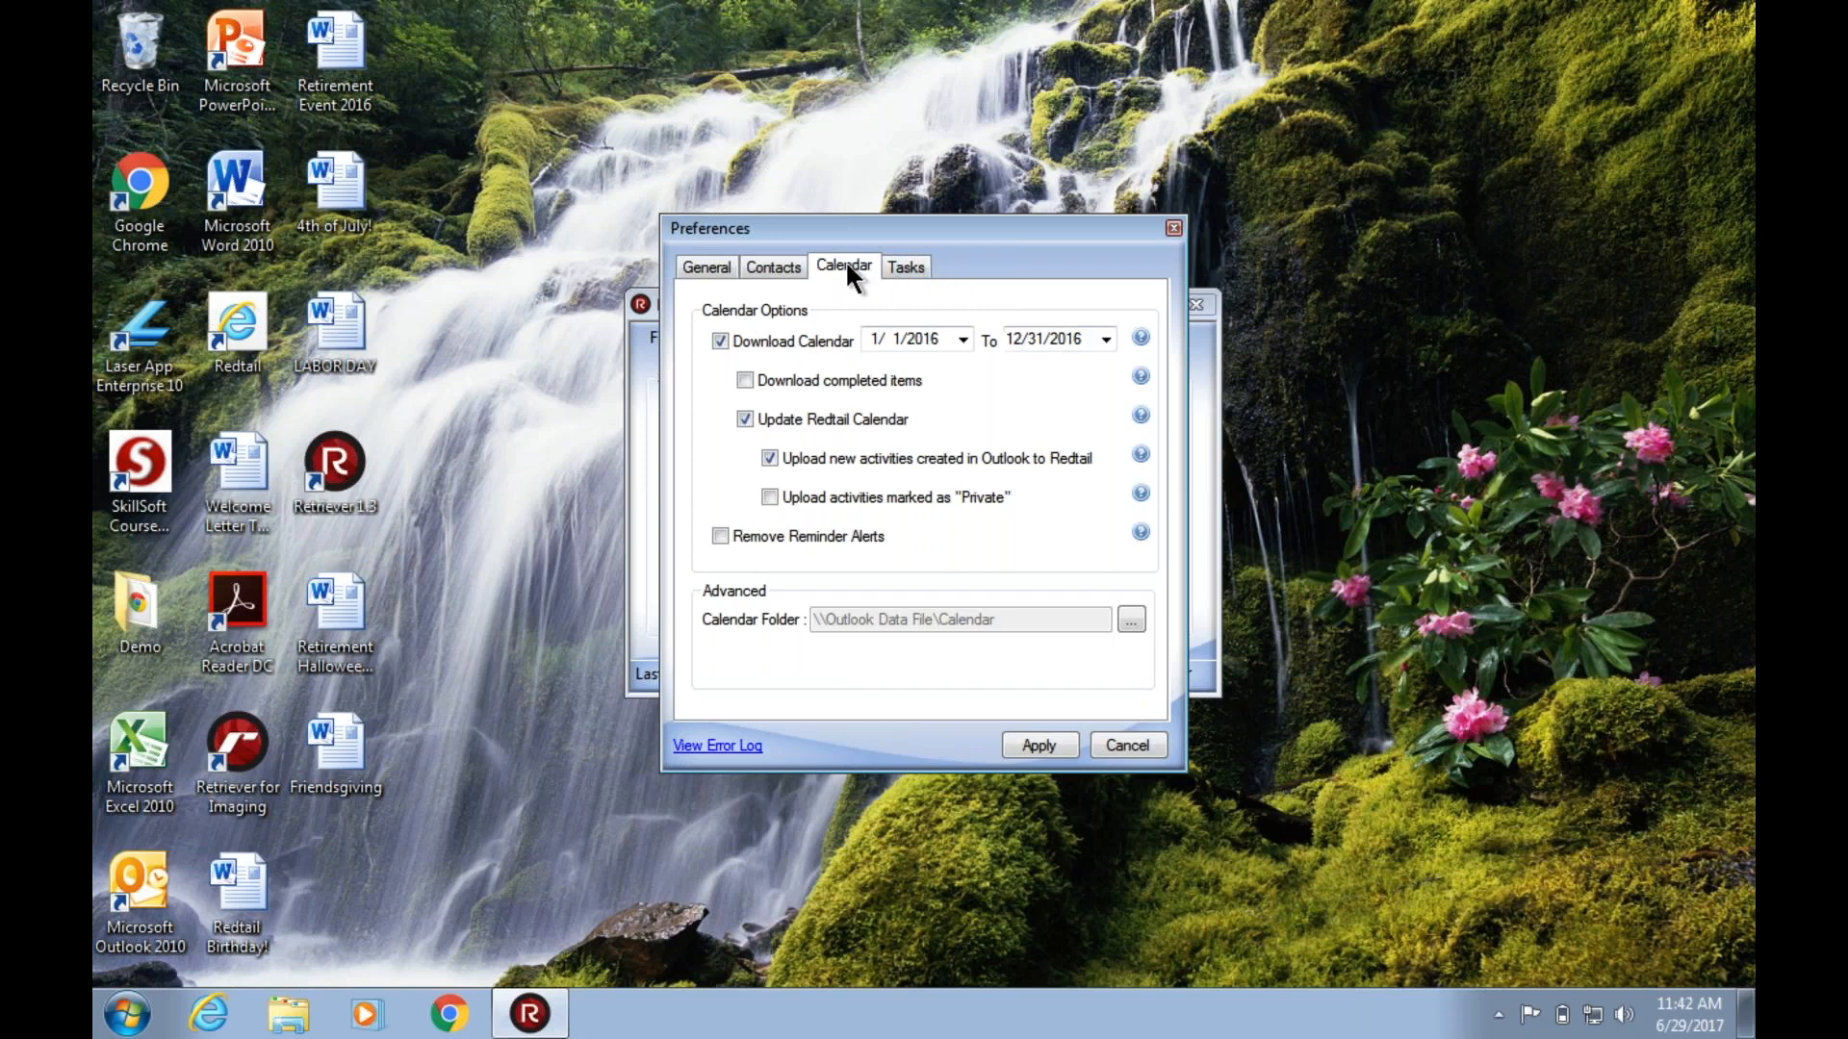
pyautogui.click(909, 267)
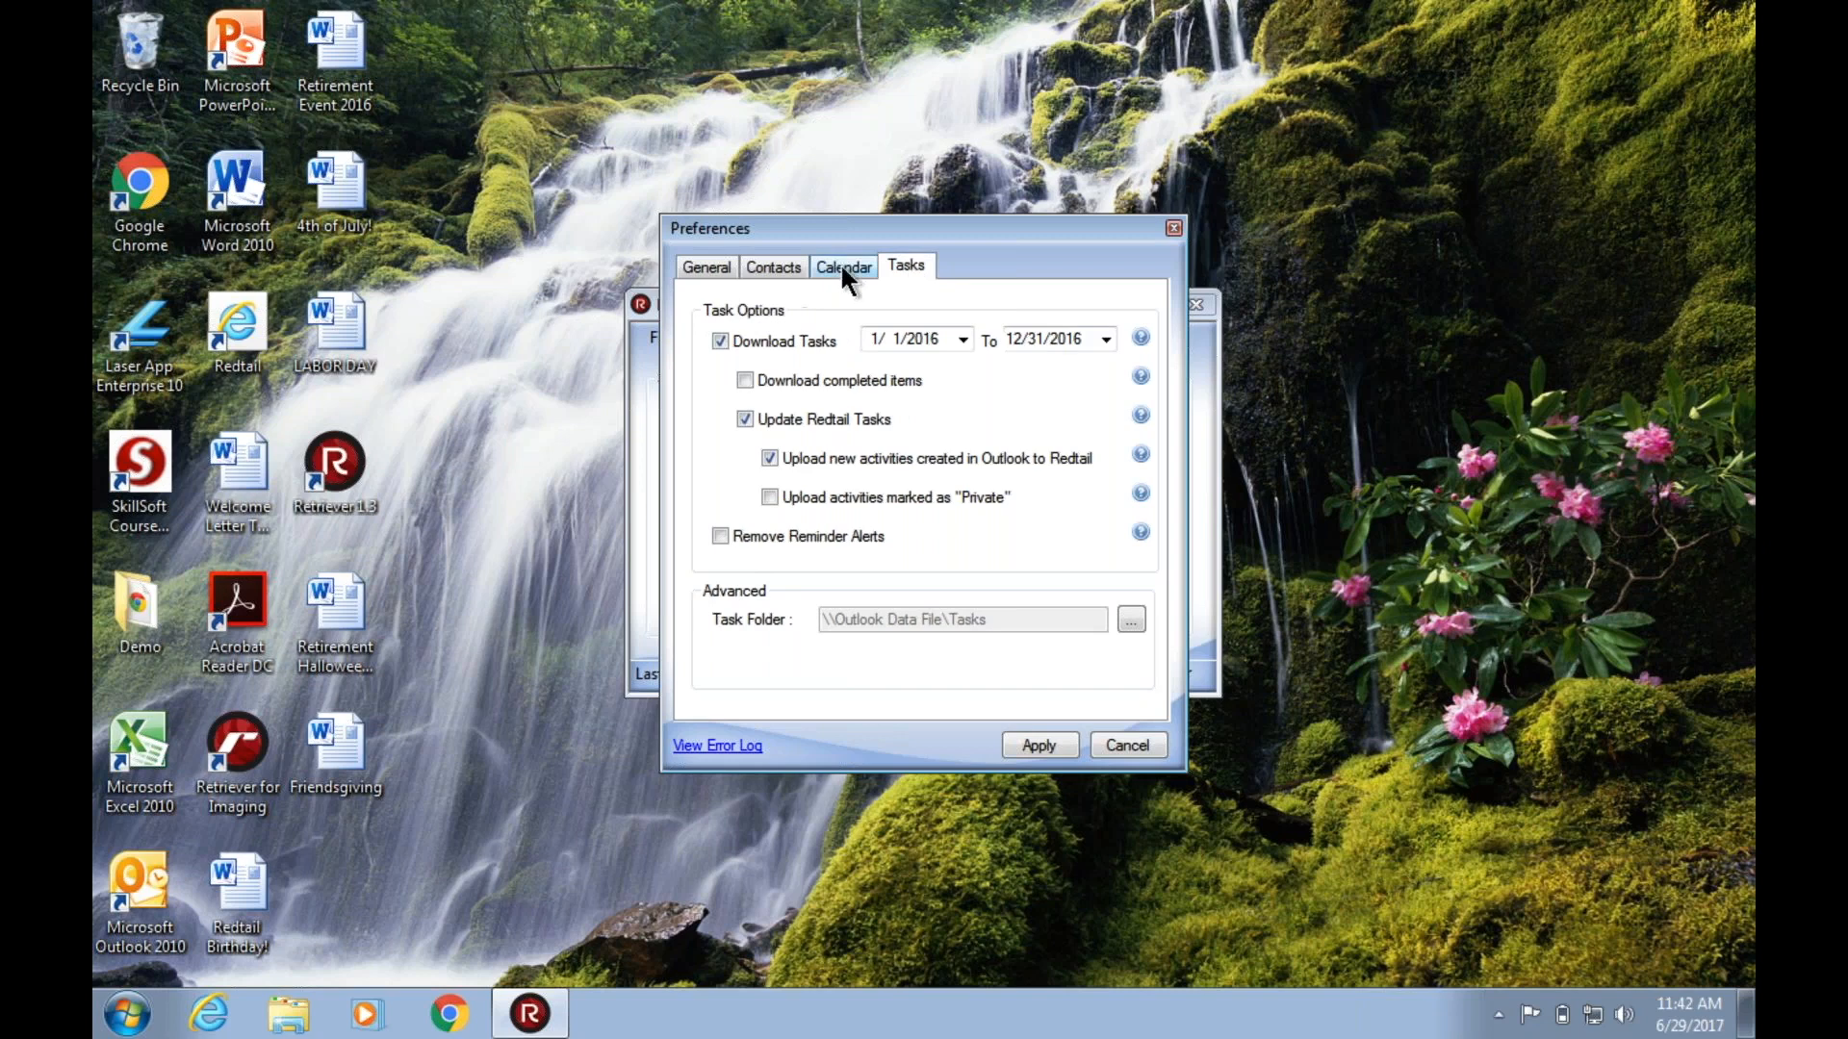
pyautogui.click(842, 268)
pyautogui.click(891, 267)
pyautogui.click(847, 270)
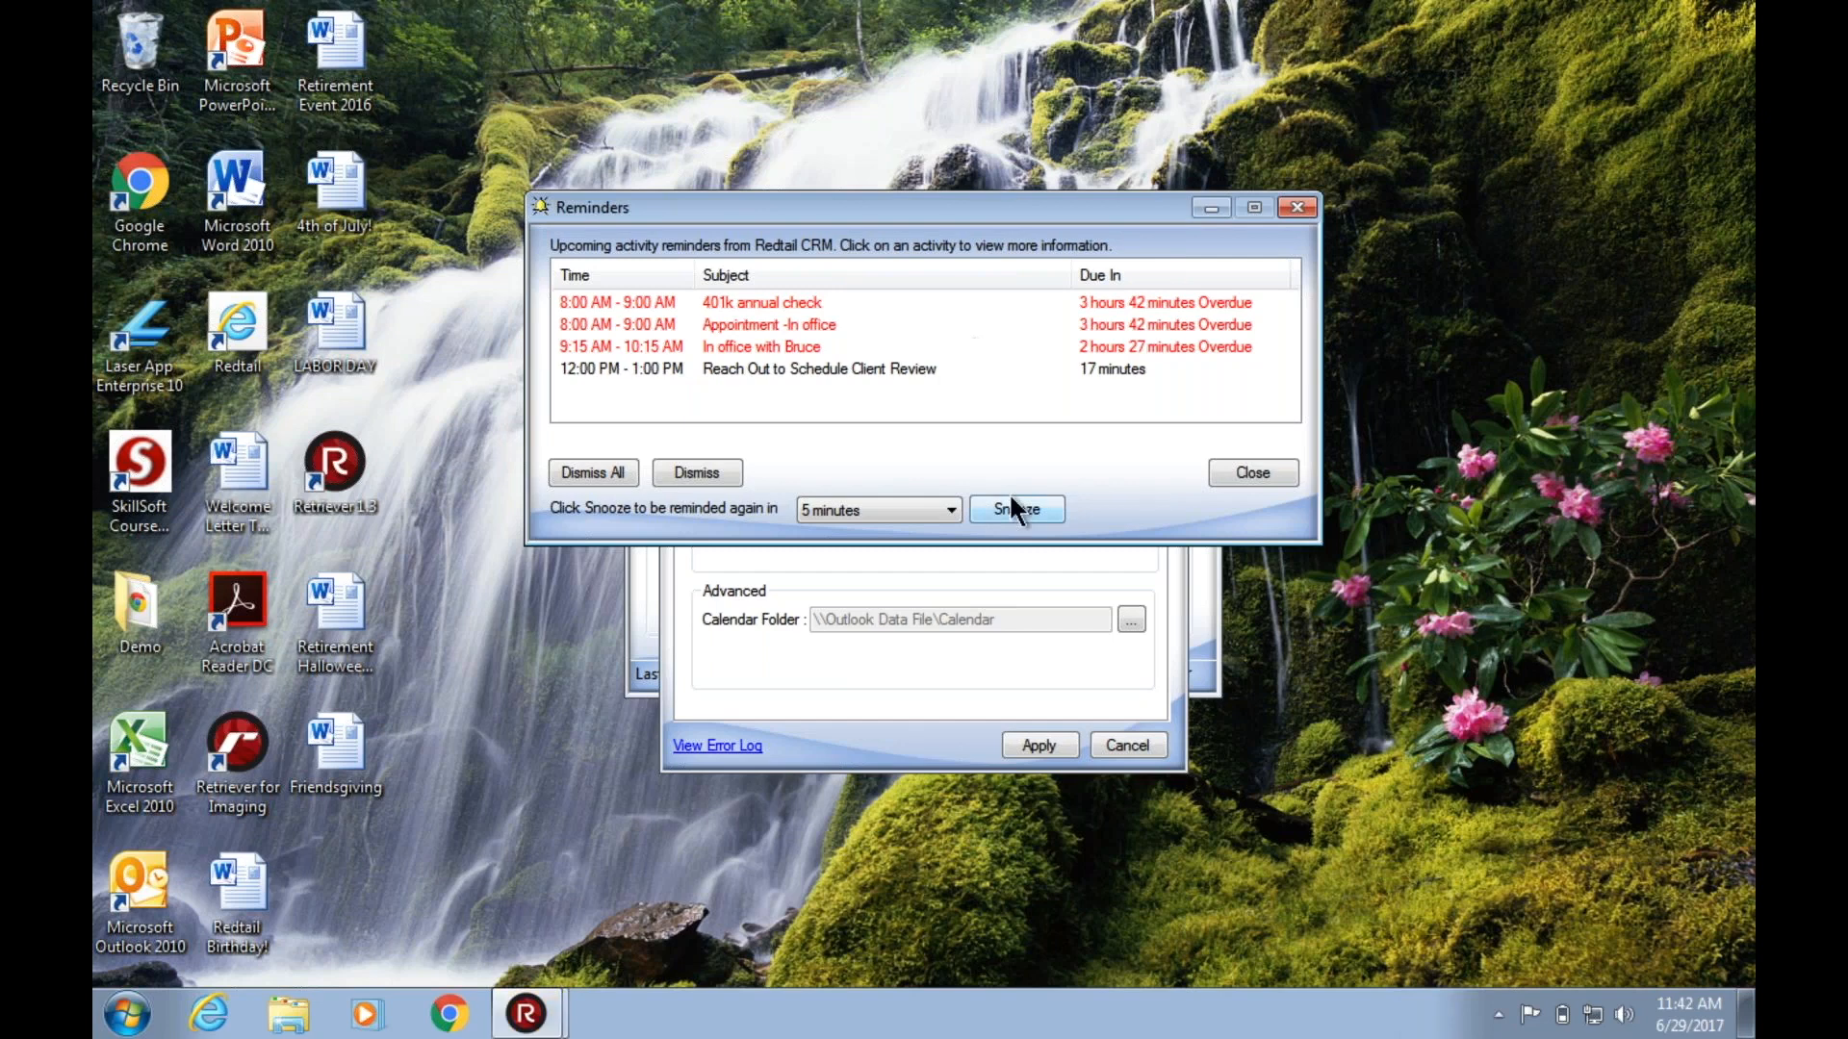
# Close the Reminders window, reopen it from the hidden system tray icons and close it again.
pyautogui.click(1248, 473)
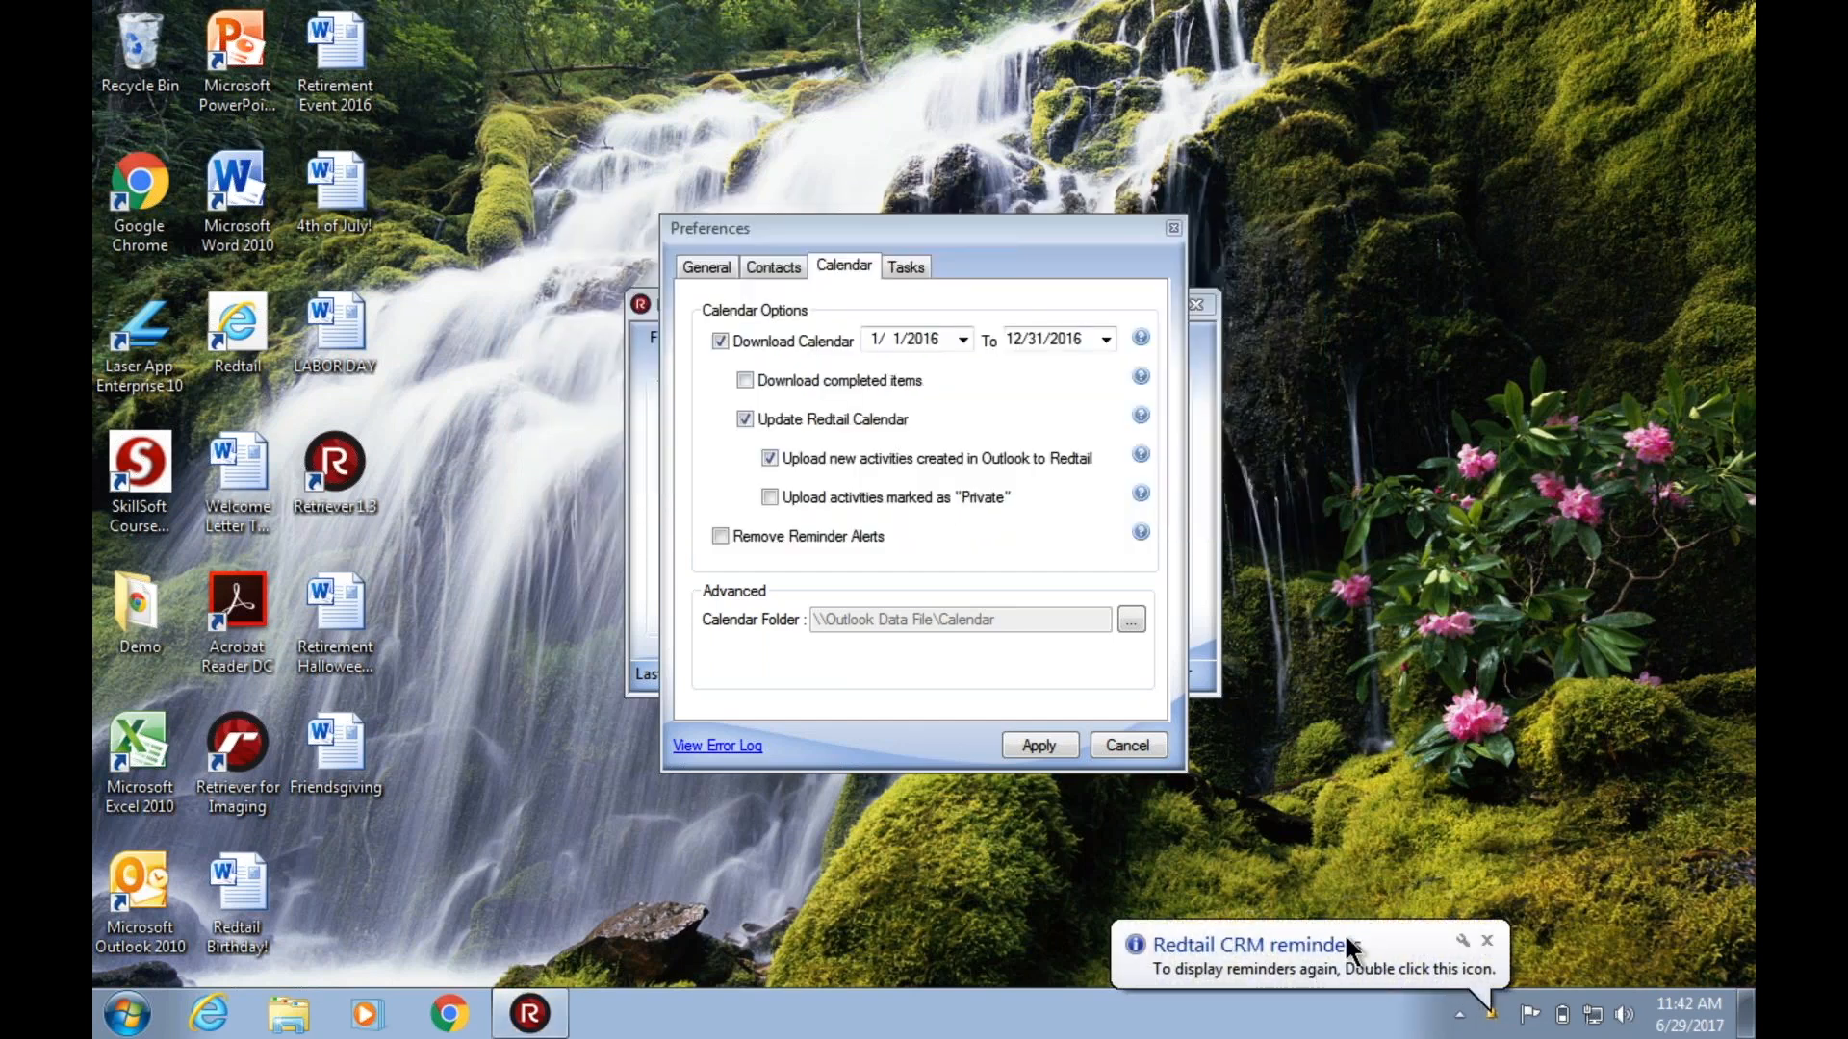
pyautogui.click(1498, 1014)
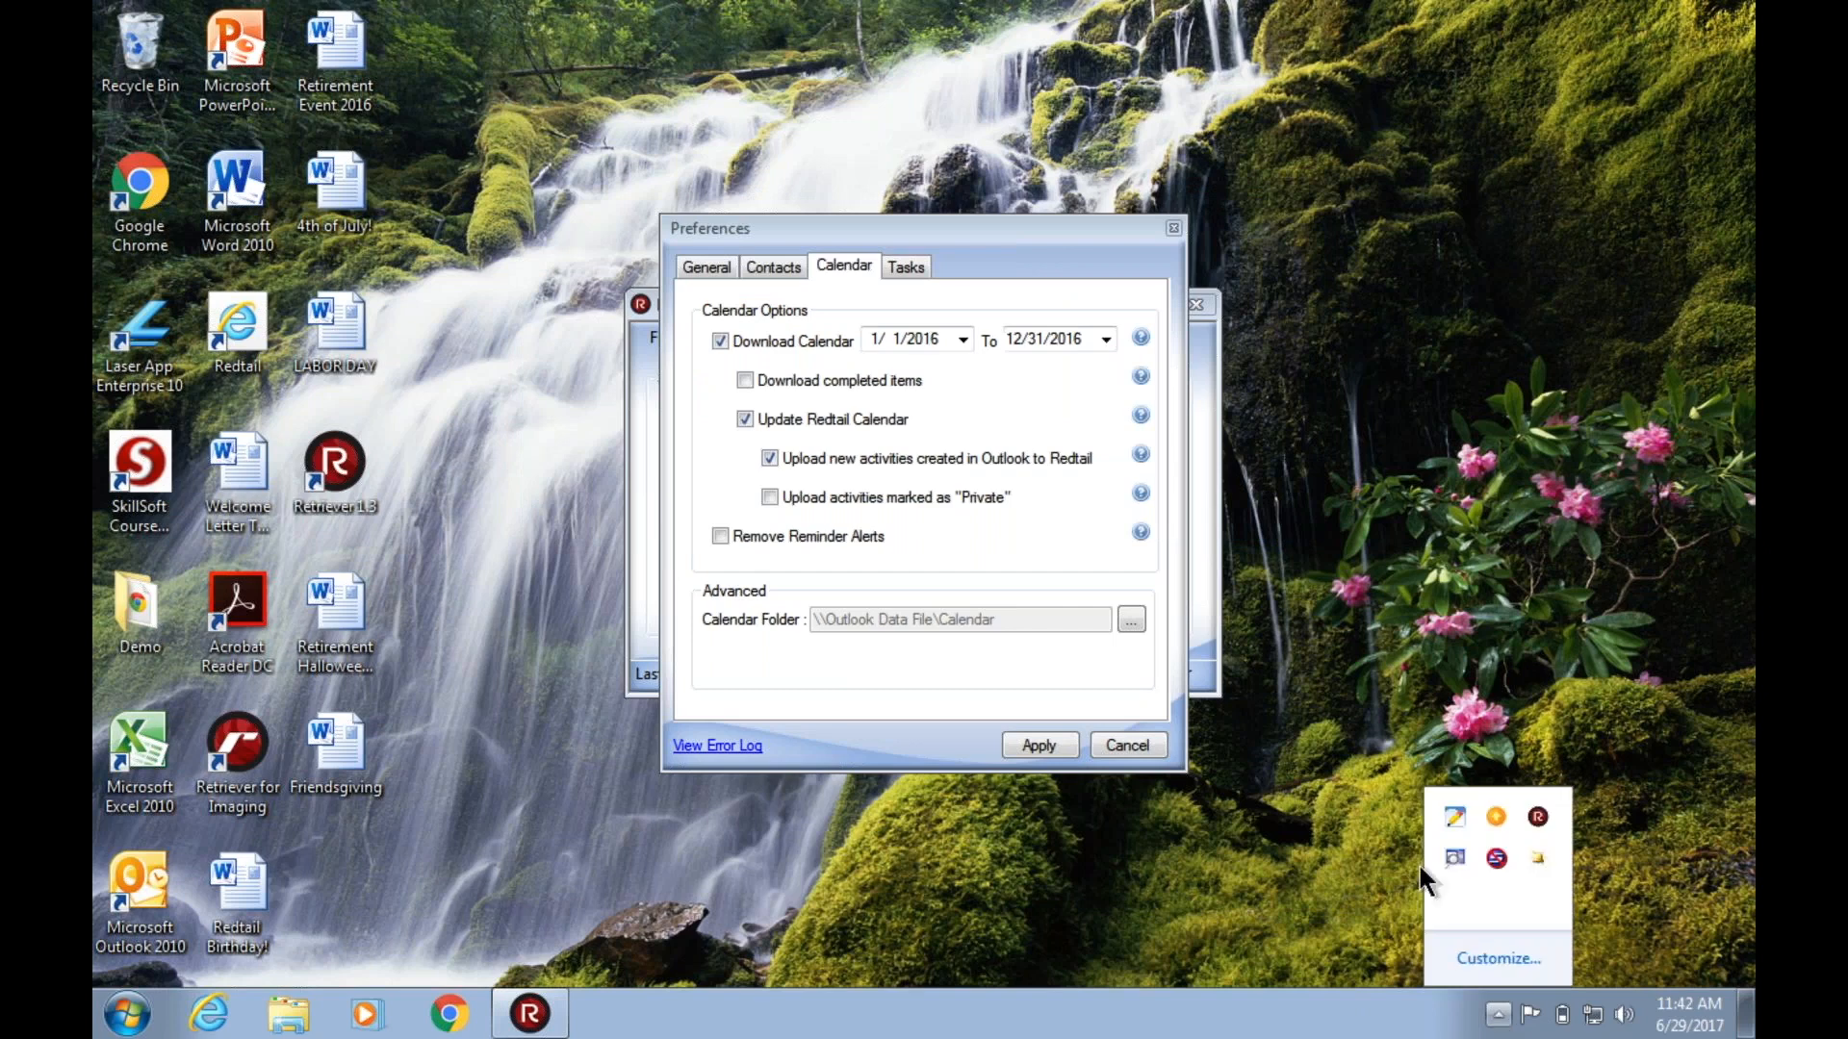
pyautogui.click(1538, 855)
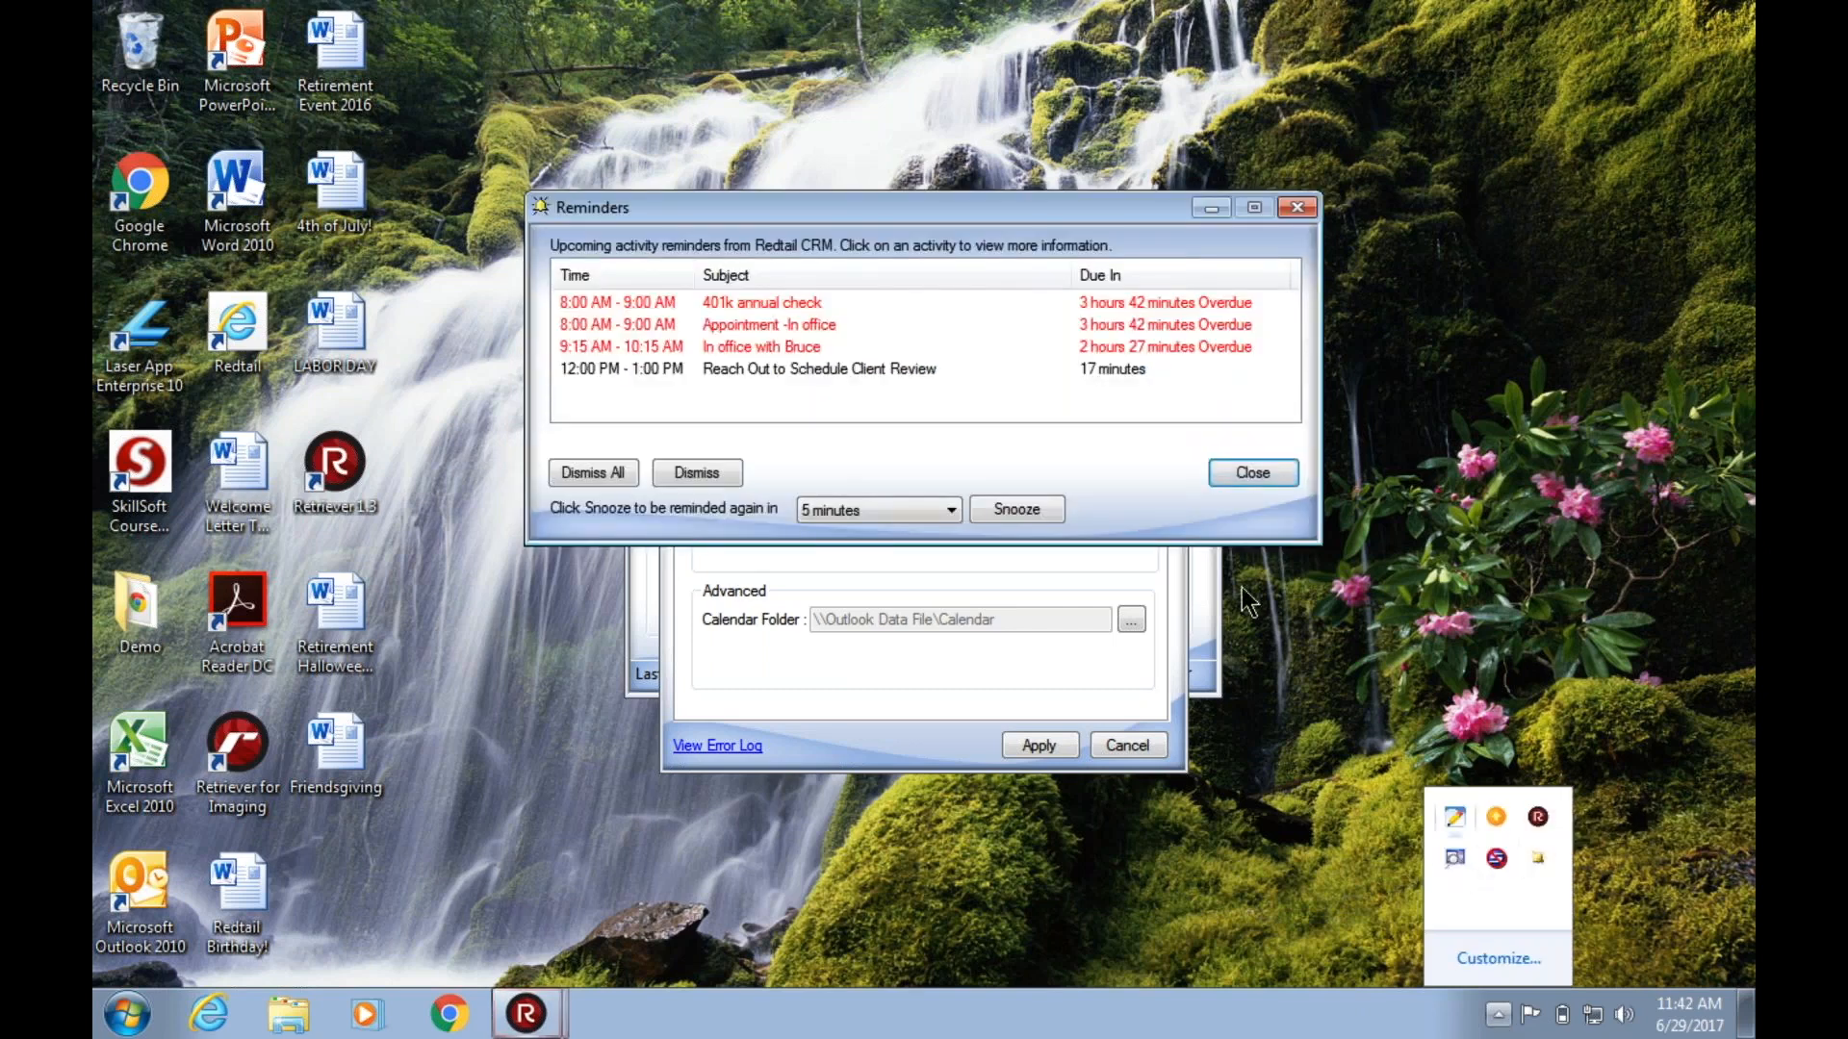
pyautogui.click(1251, 472)
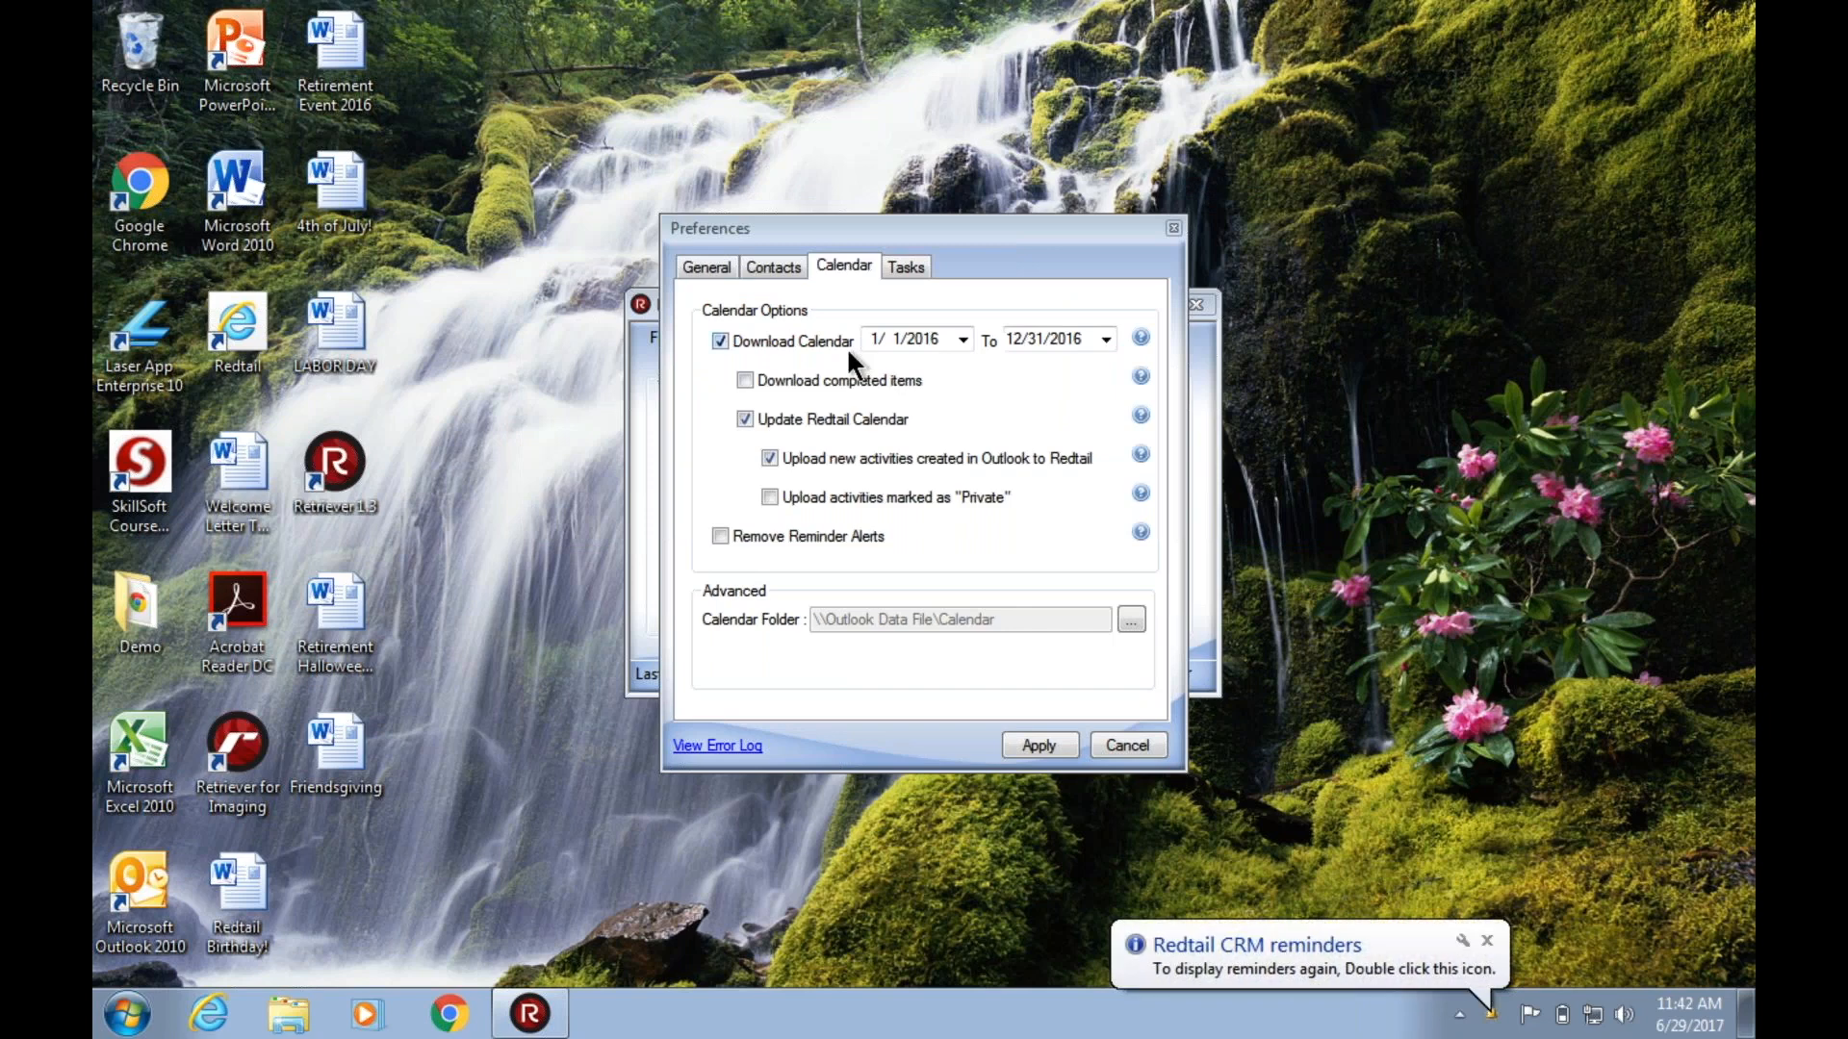
# Set the calendar download range to 1/1/2017 through 12/31/2017.
pyautogui.click(933, 337)
pyautogui.press('Up')
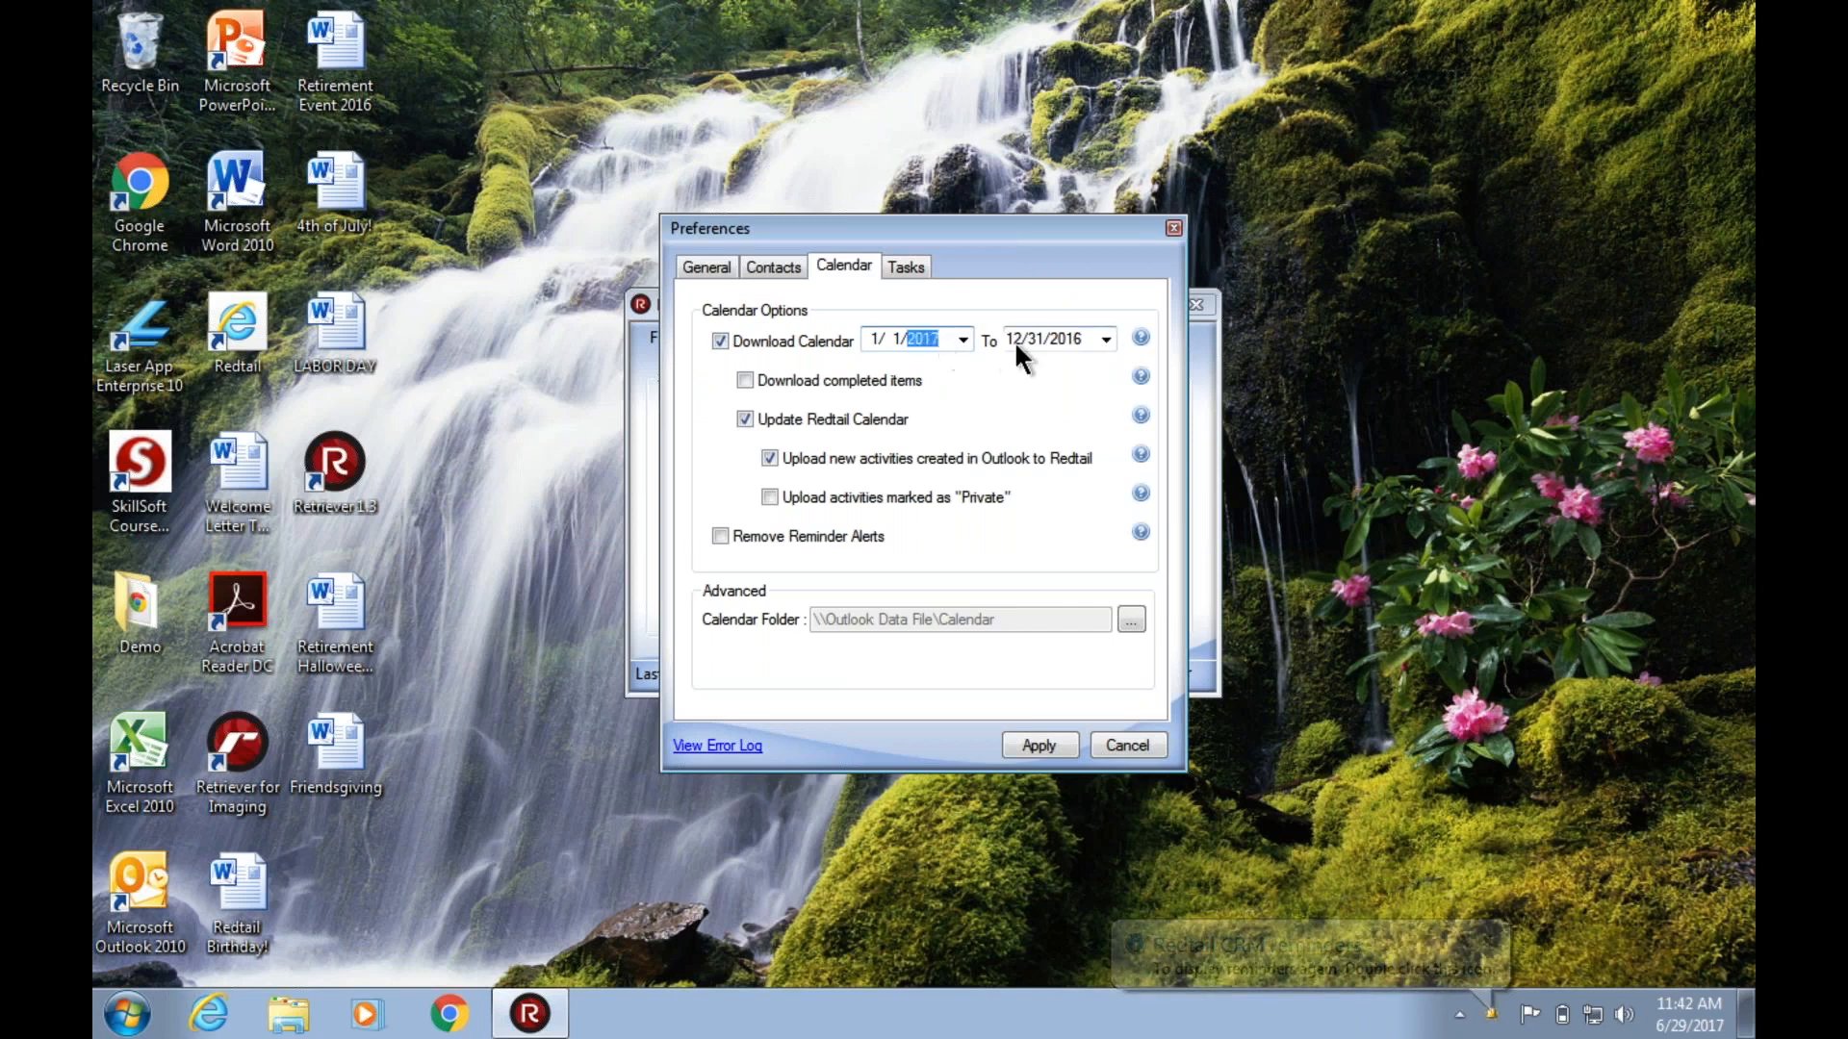
pyautogui.click(1076, 337)
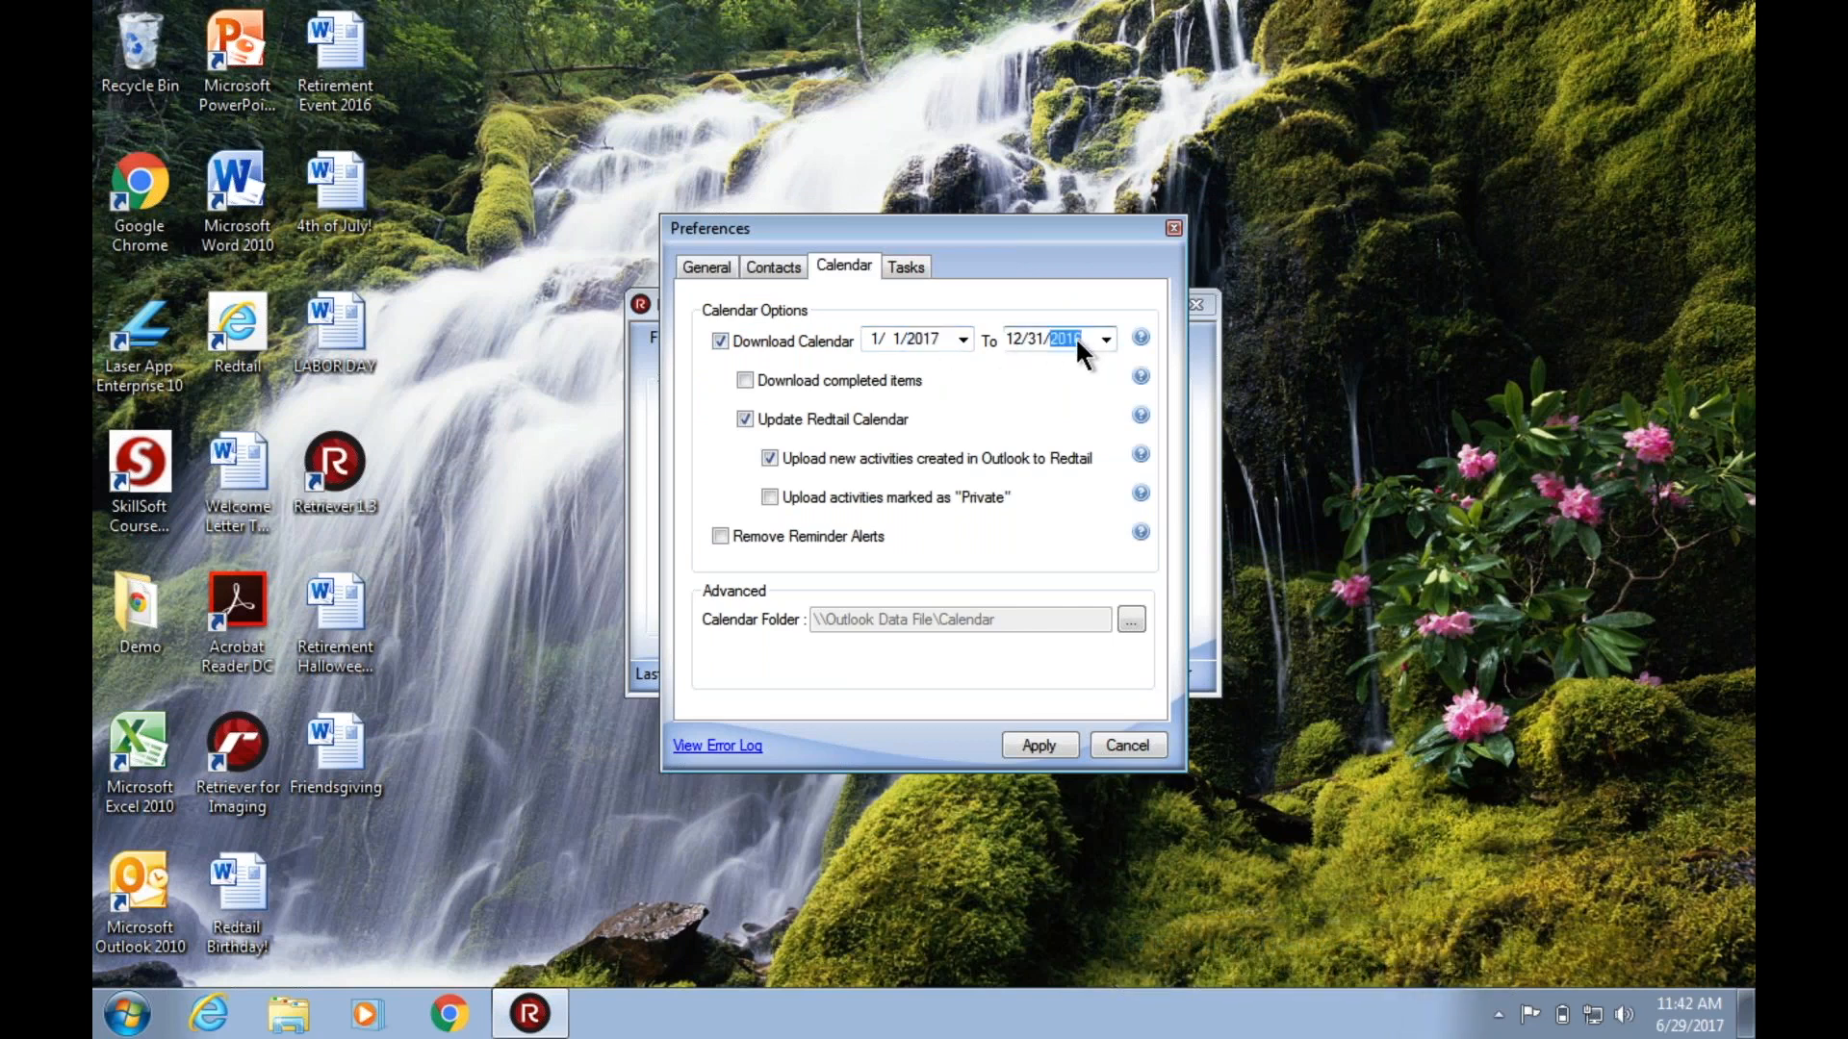
pyautogui.press('Up')
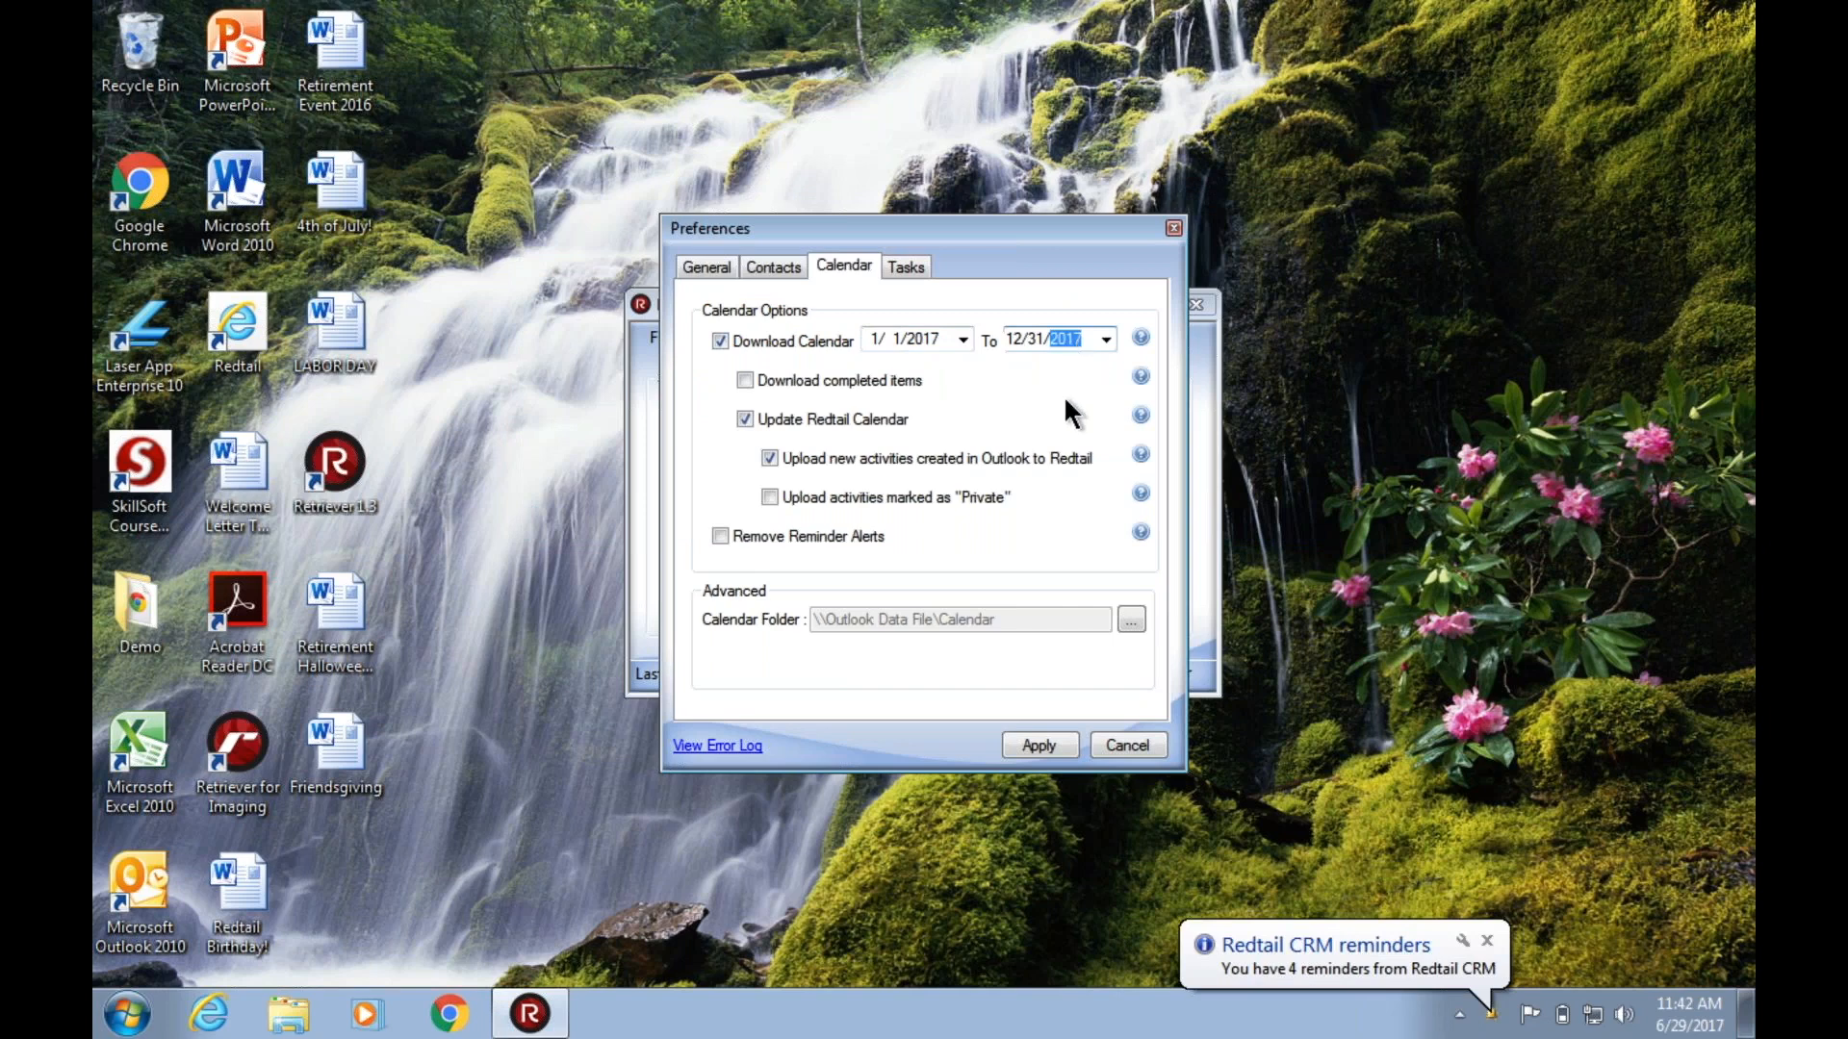
# Set the task download range to 1/1/2017 through 12/31/2017.
pyautogui.click(904, 270)
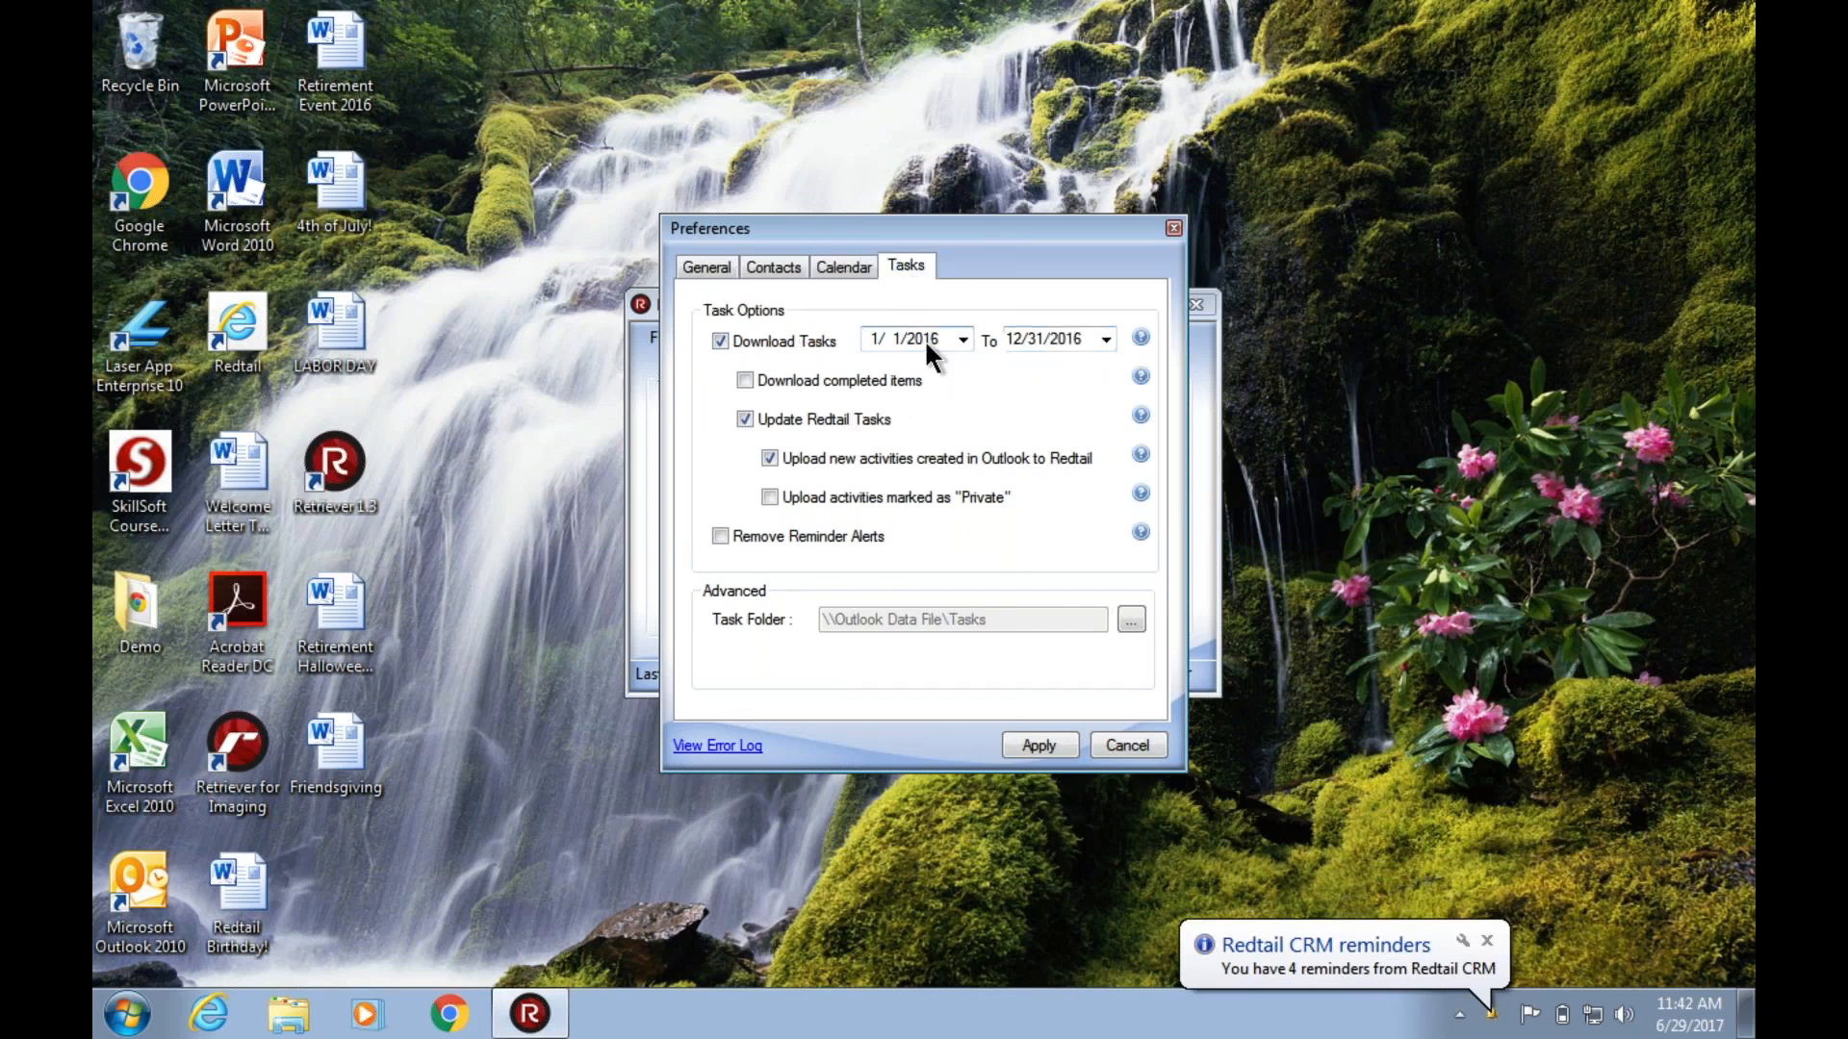
pyautogui.press('Up')
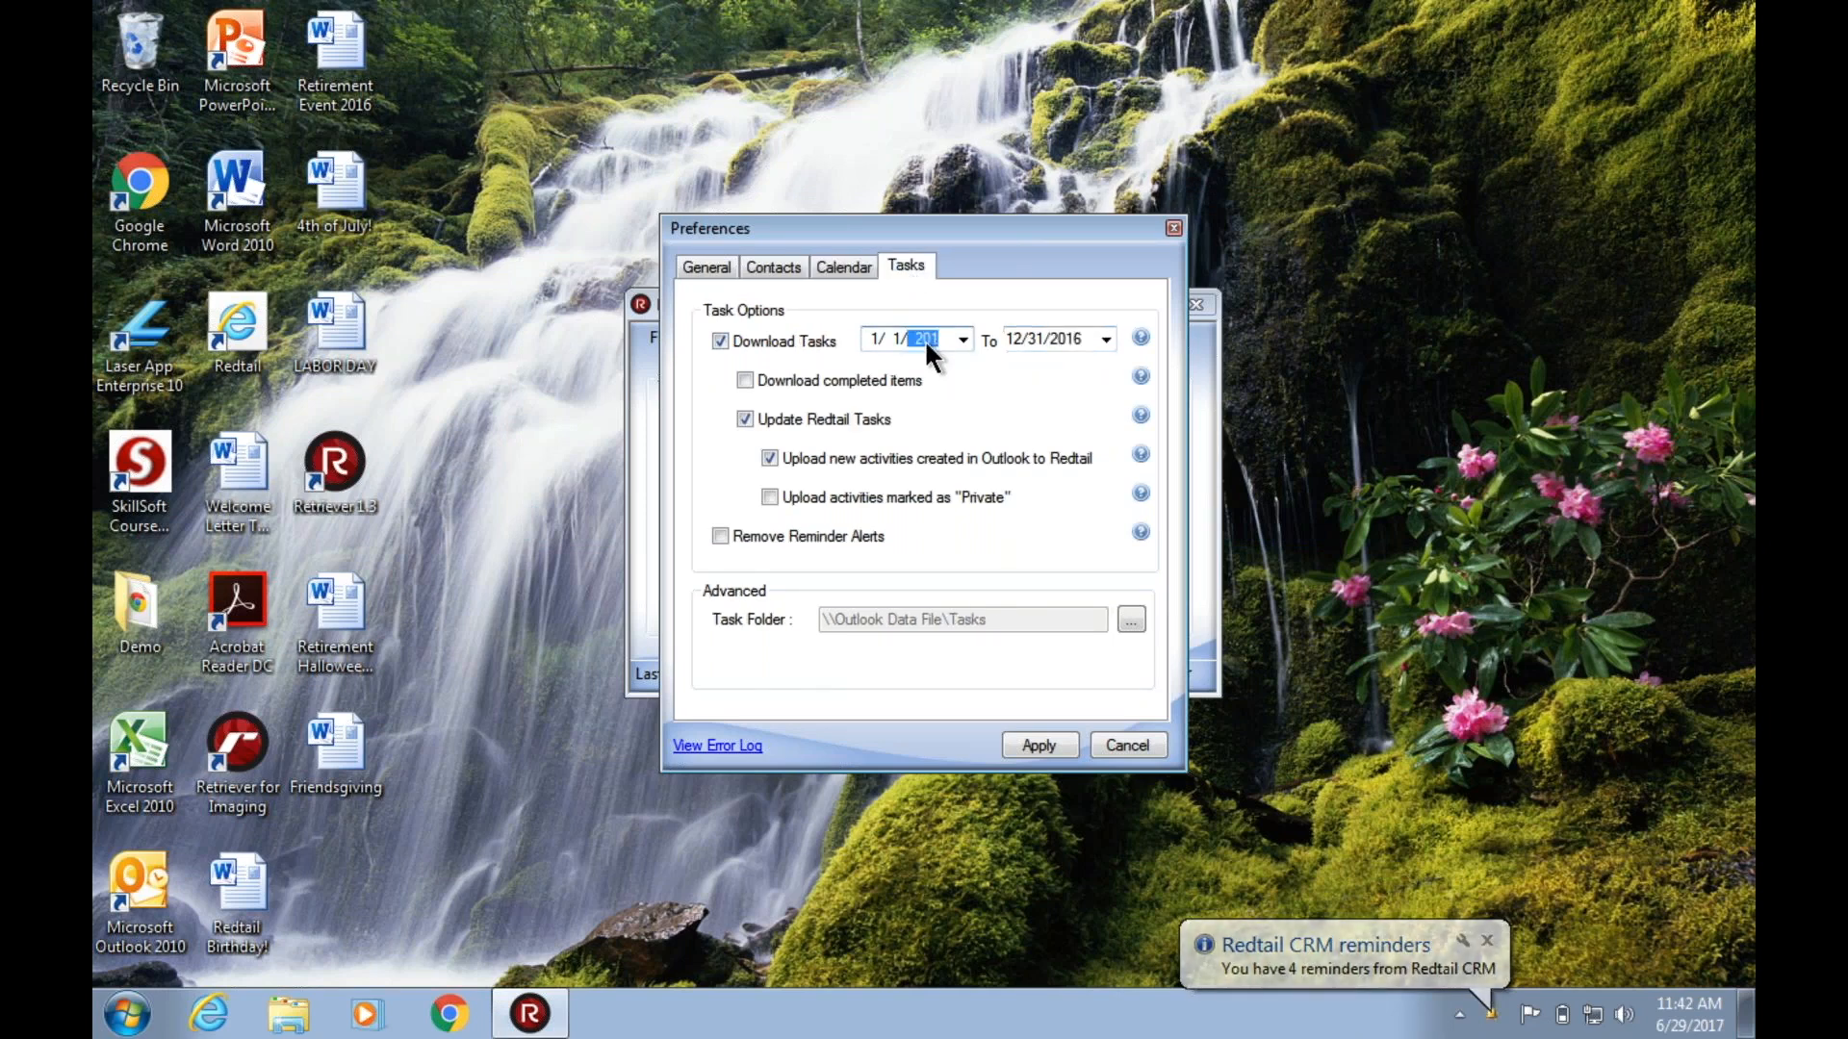
pyautogui.click(1075, 333)
pyautogui.write('2017')
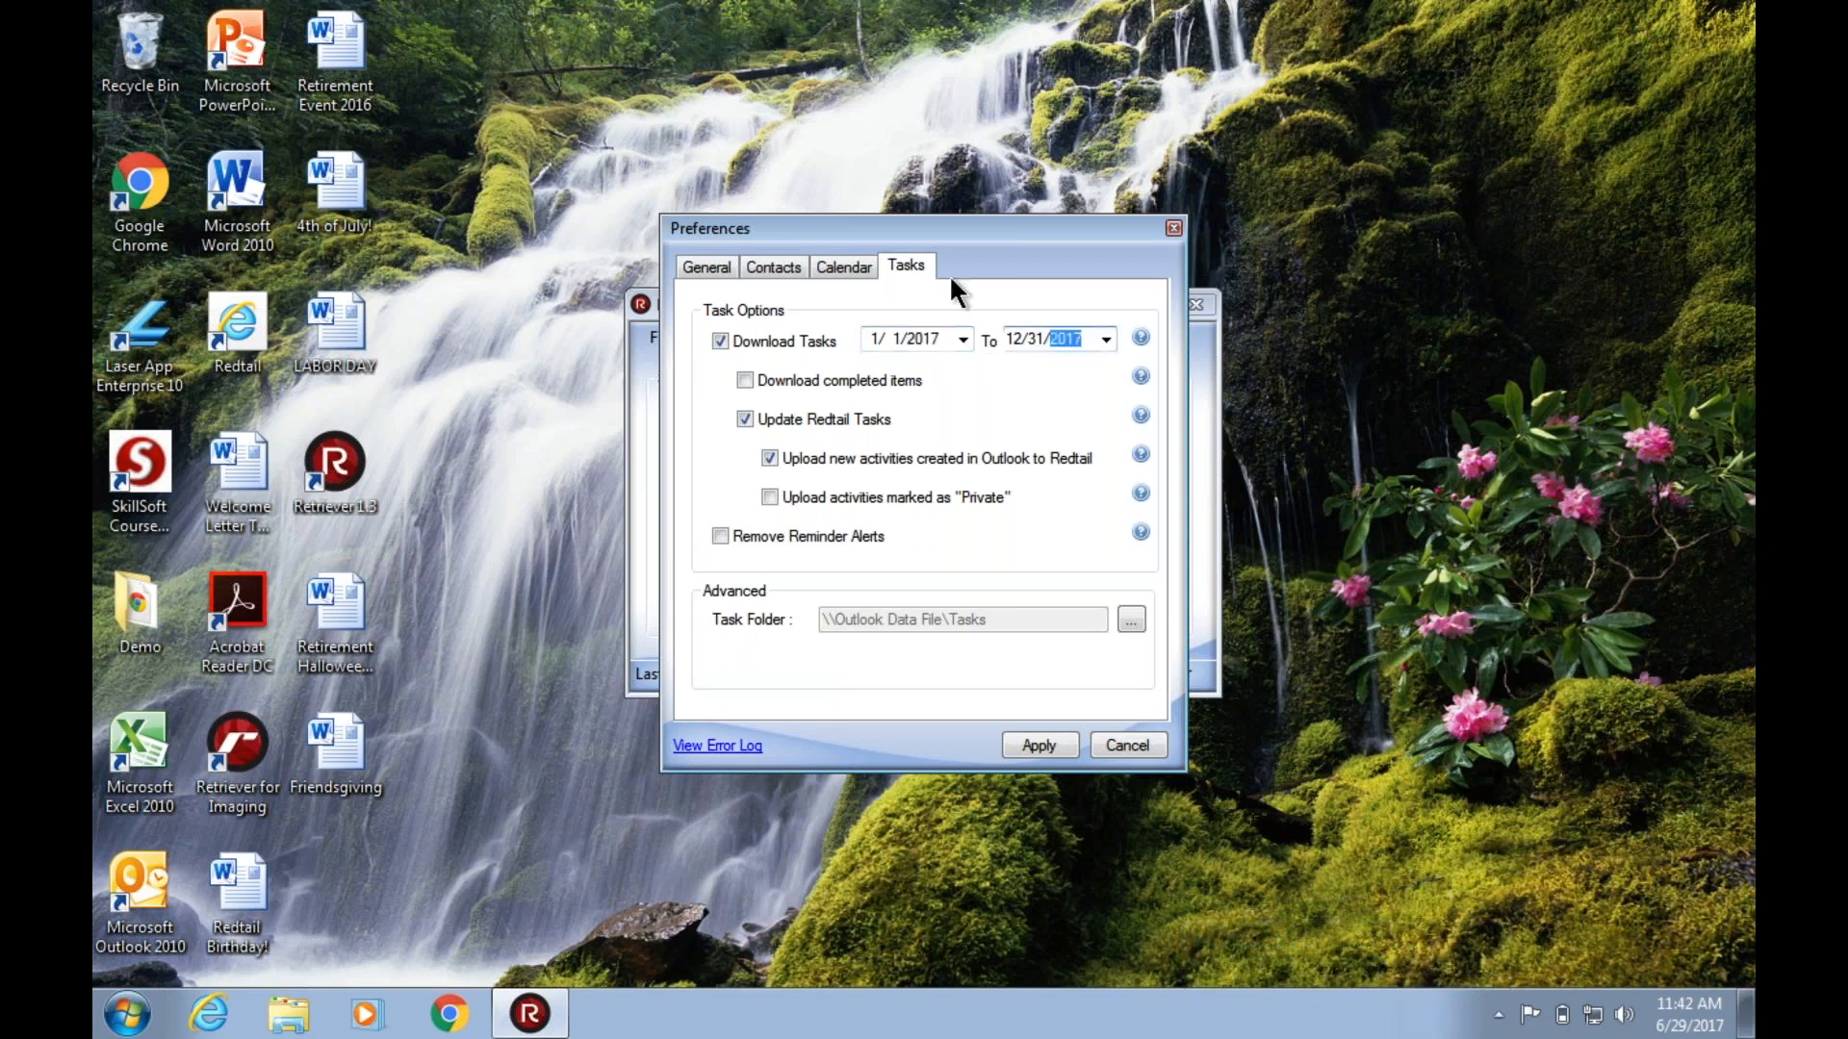
# Turn off uploading new Outlook activities to Redtail in the task options and turn it back on.
pyautogui.click(845, 266)
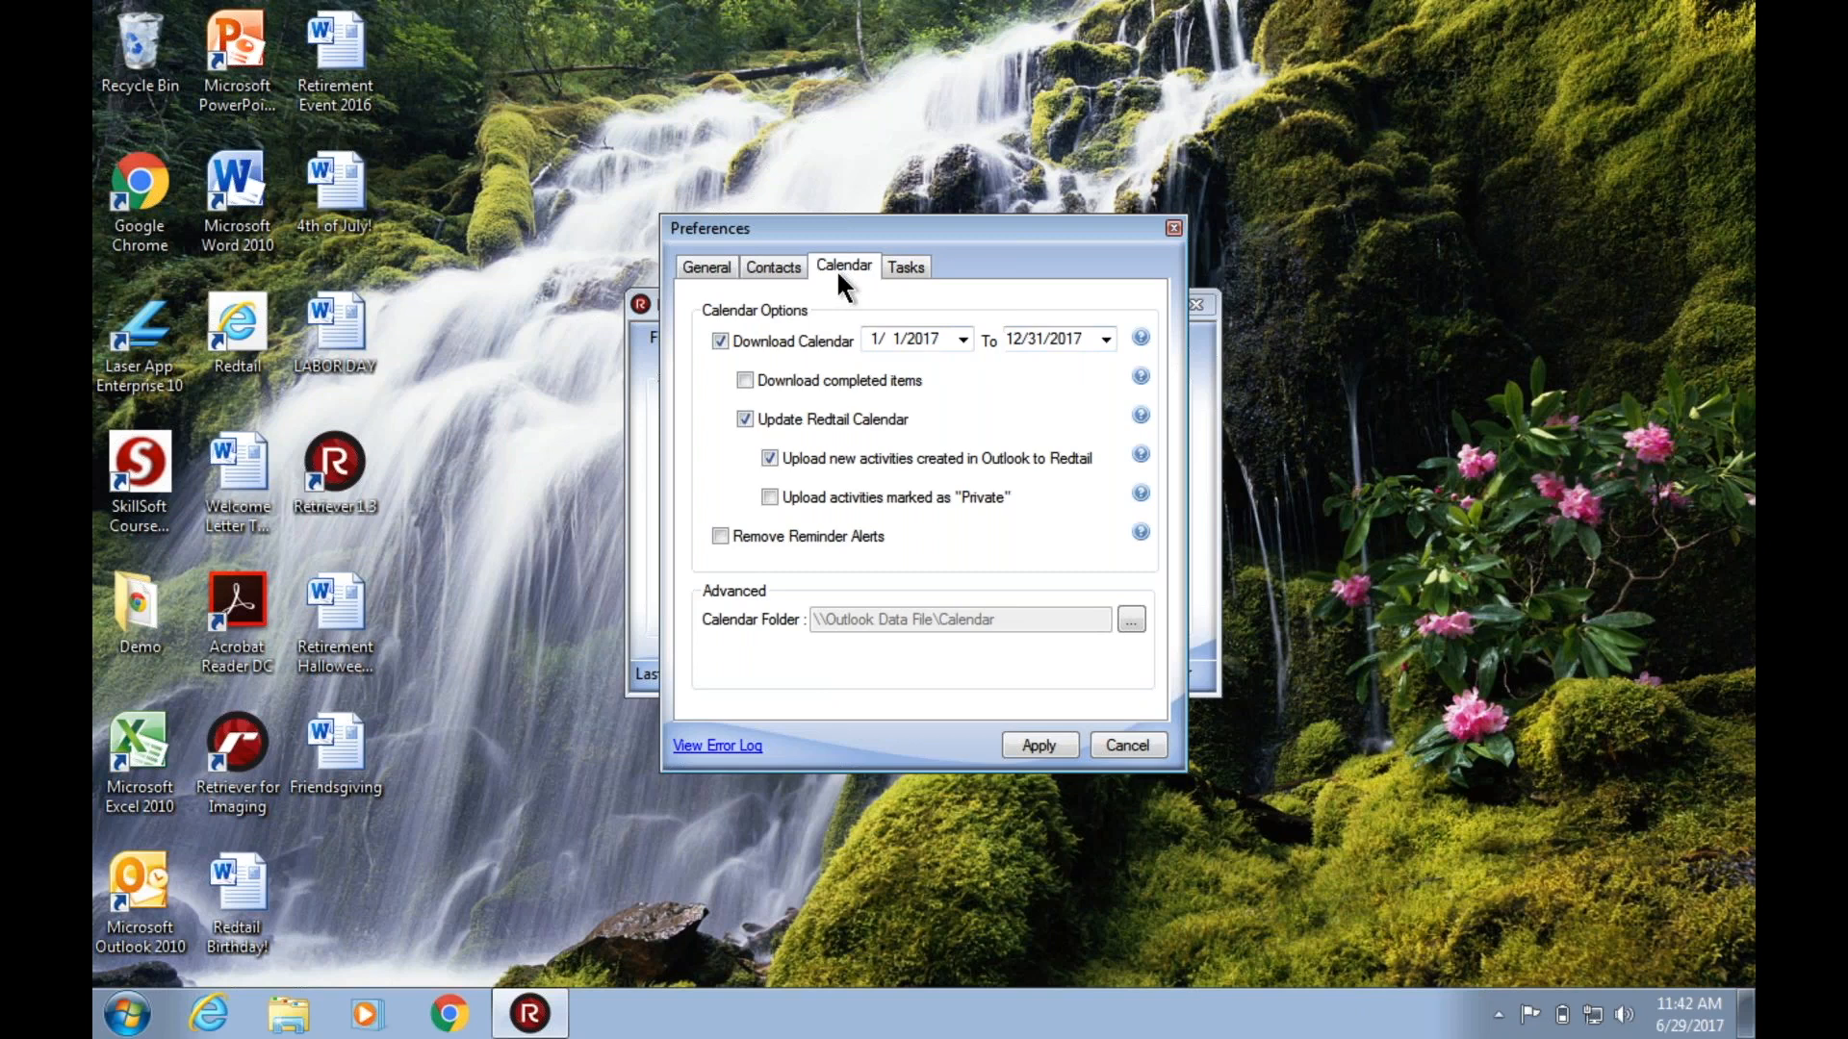
pyautogui.click(906, 267)
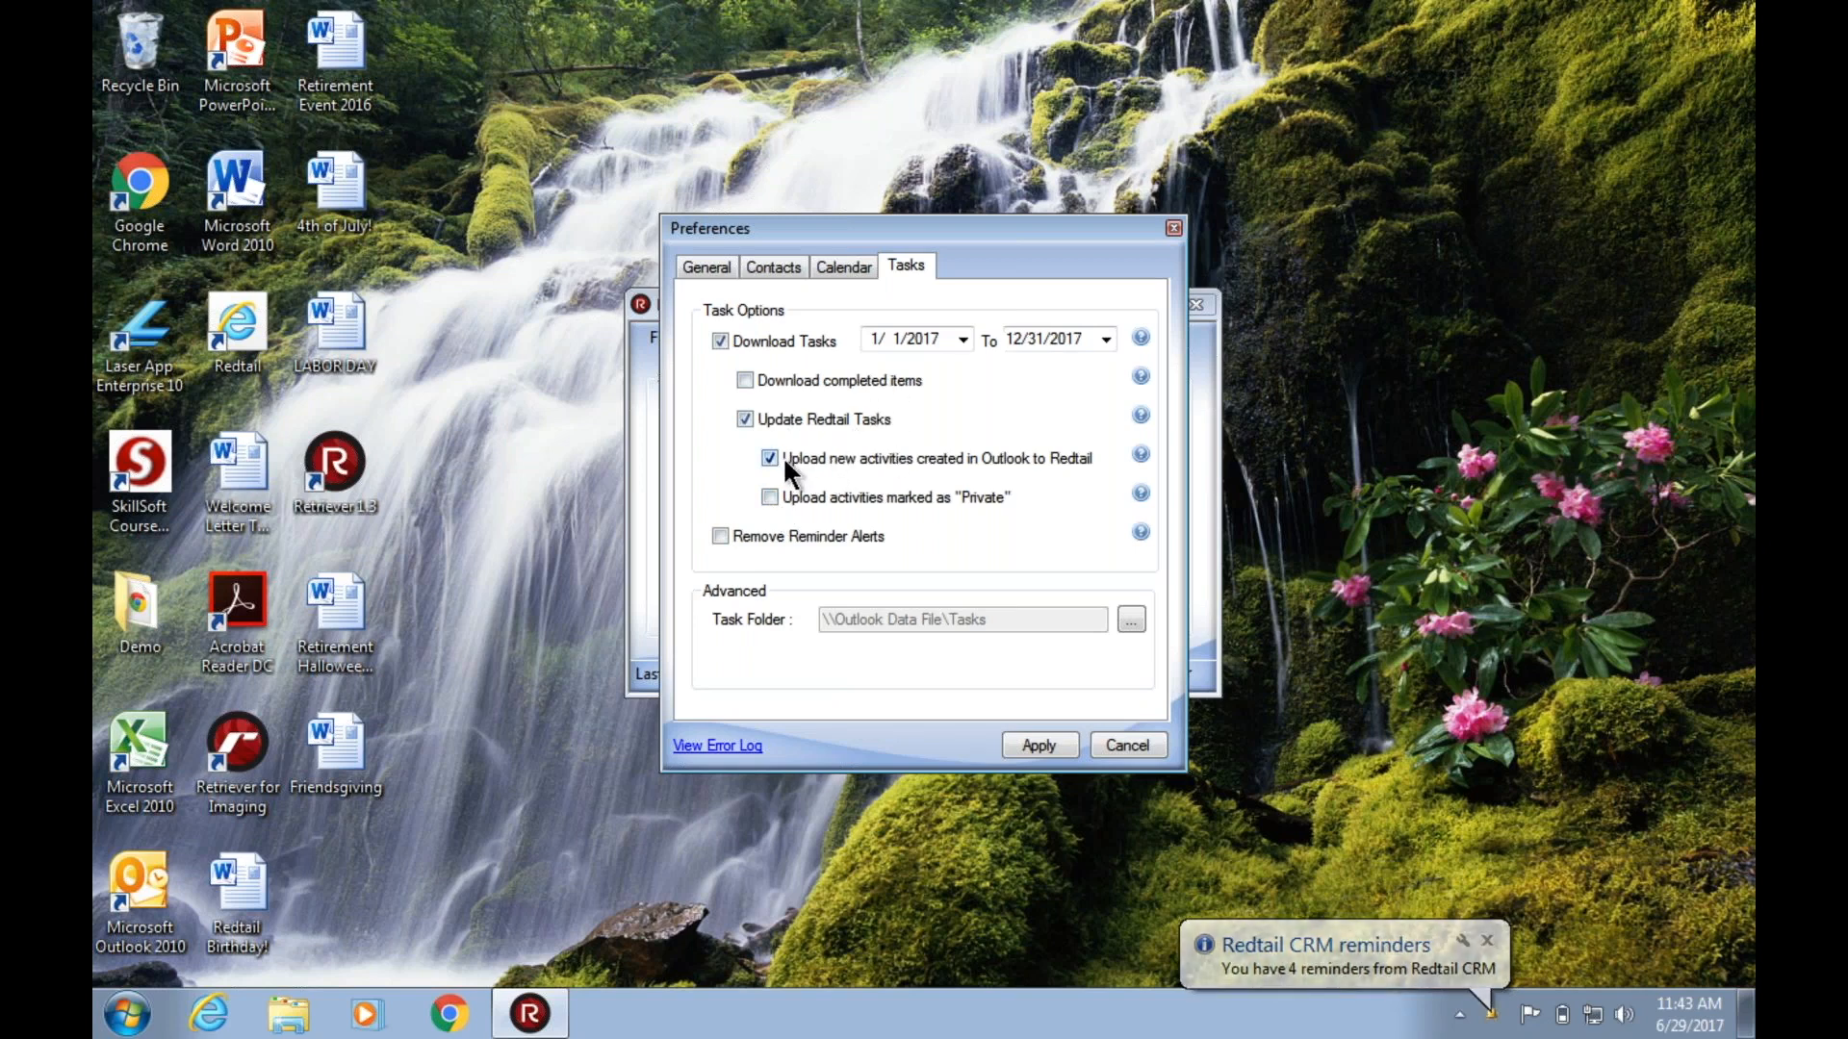
pyautogui.click(914, 460)
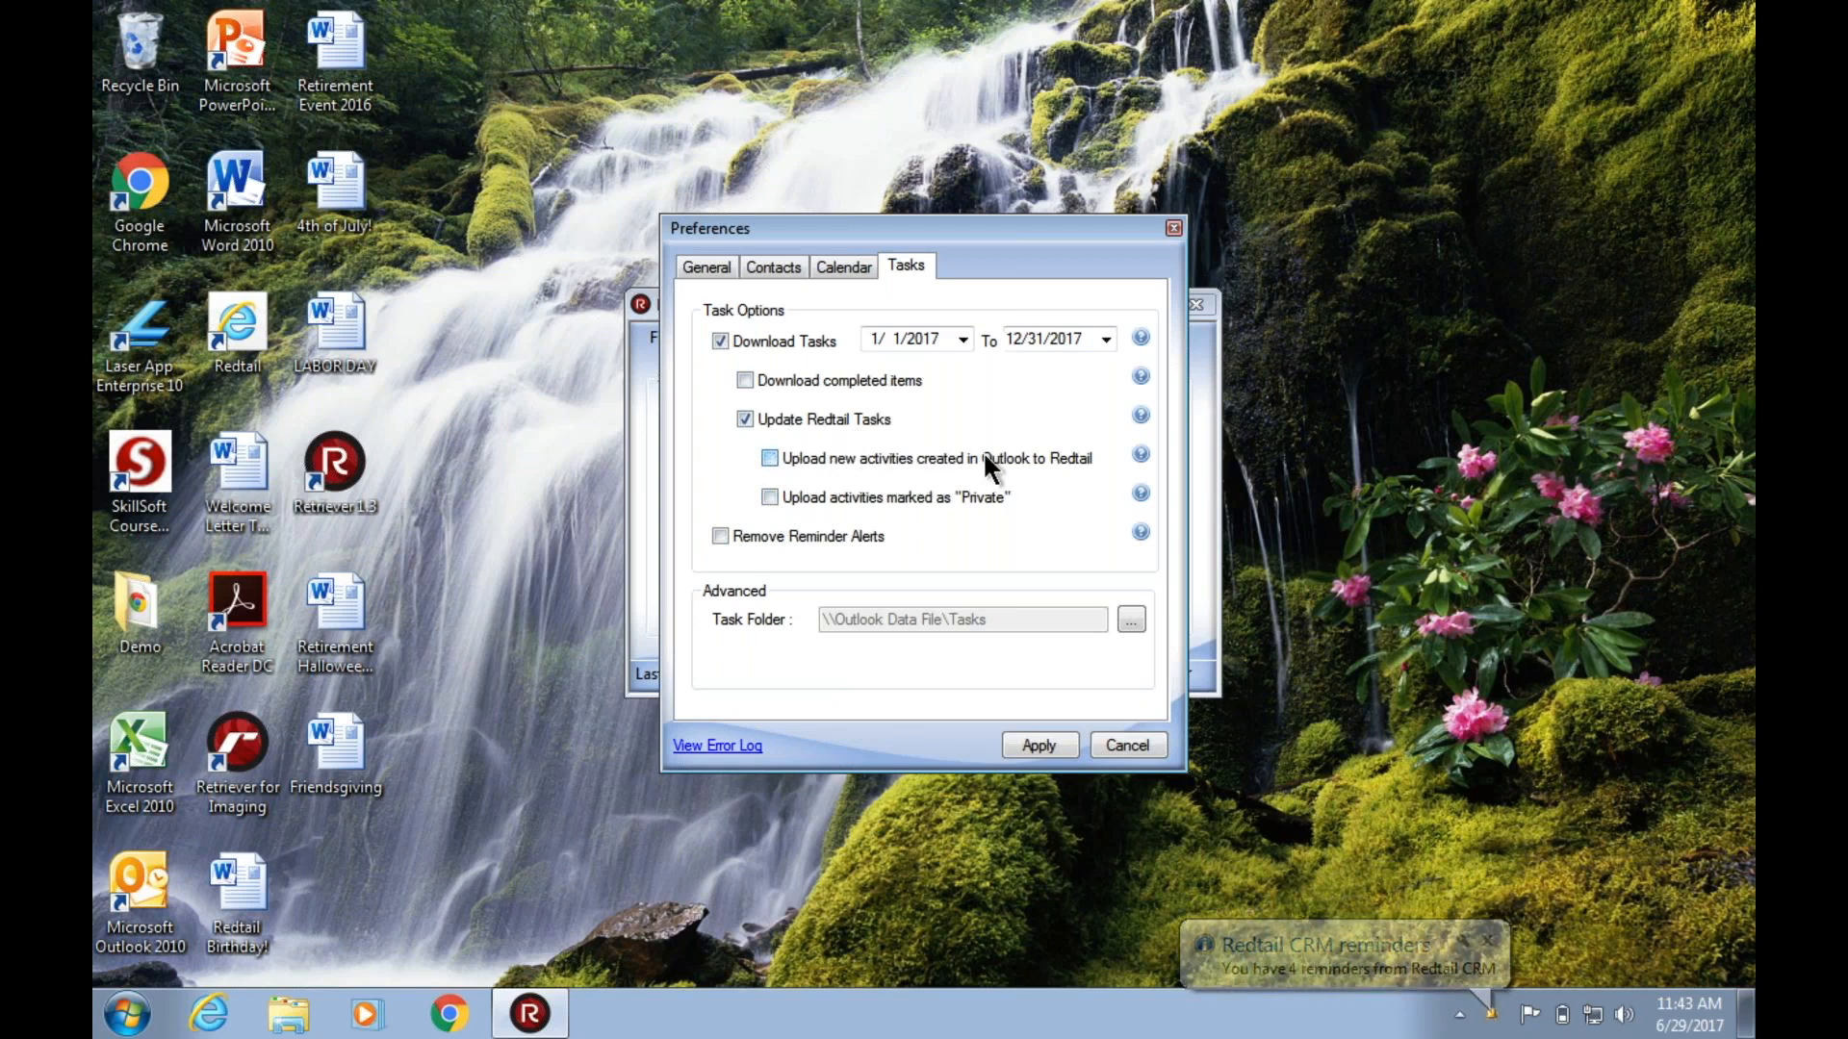
pyautogui.click(767, 459)
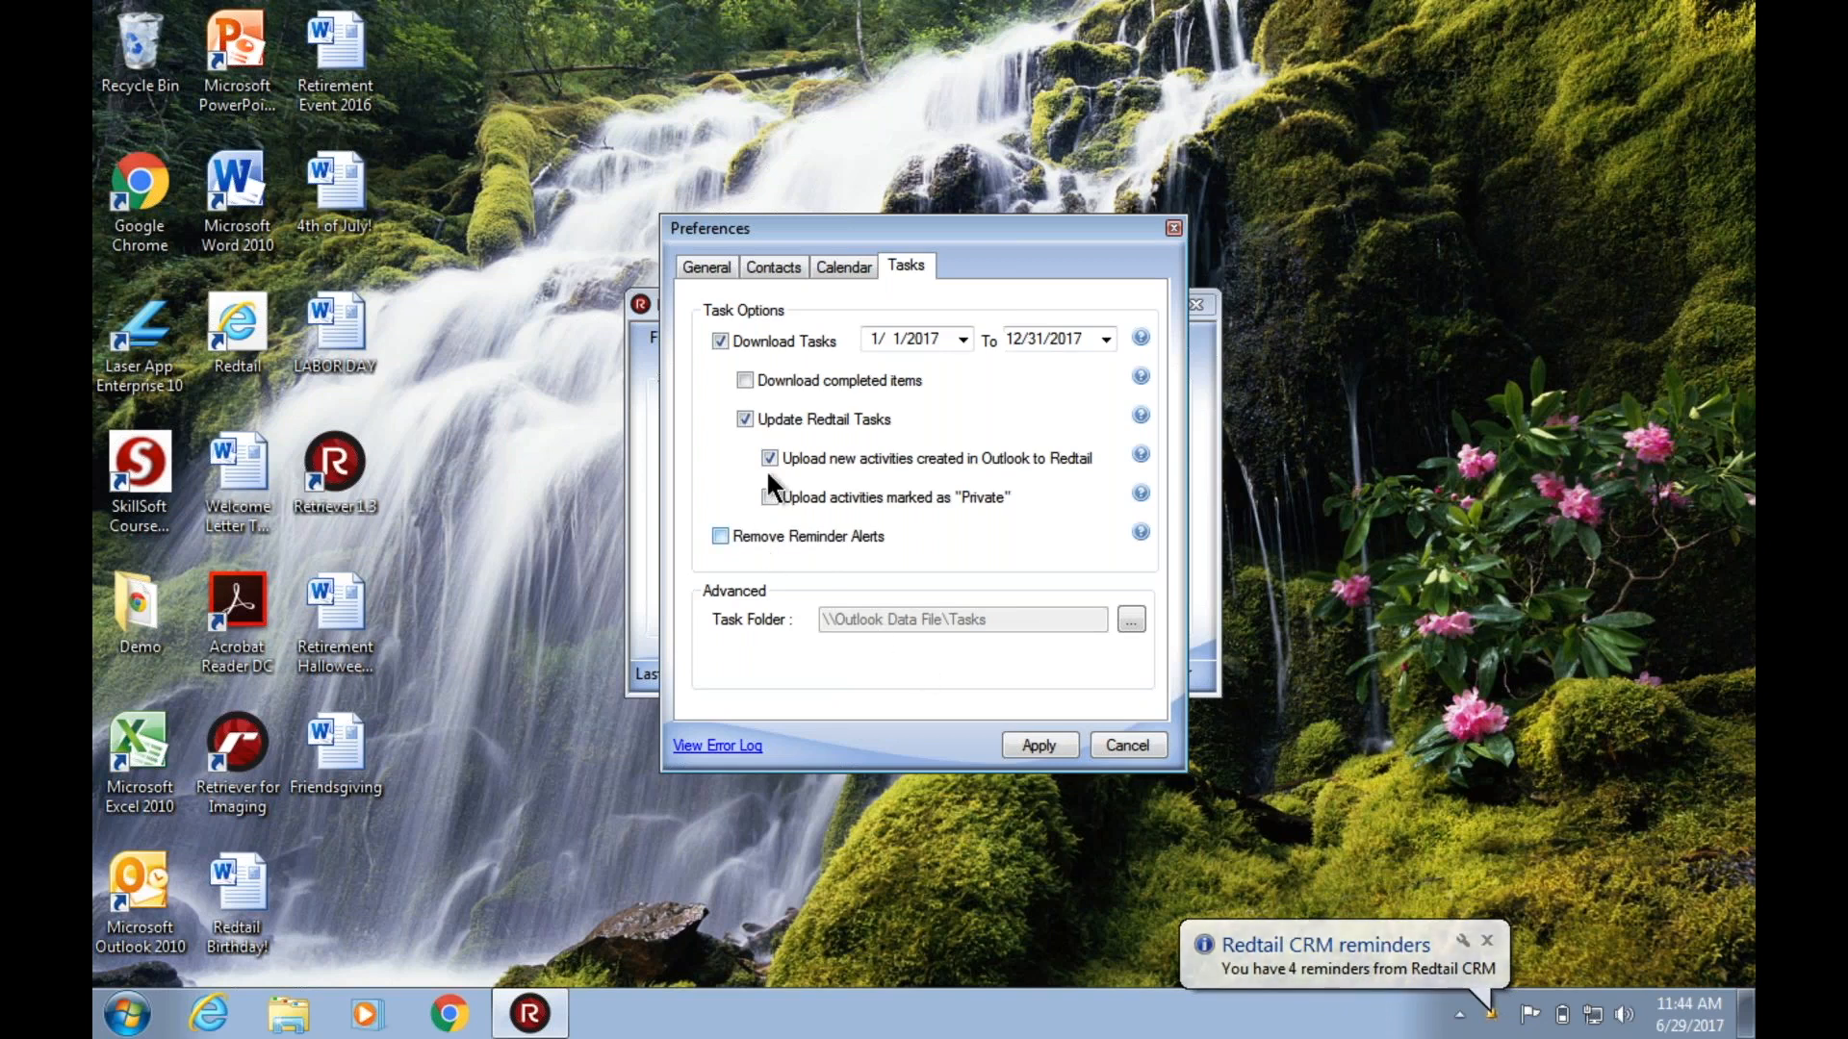
# Check the calendar options once more and disable Download Tasks in the task options.
pyautogui.click(846, 270)
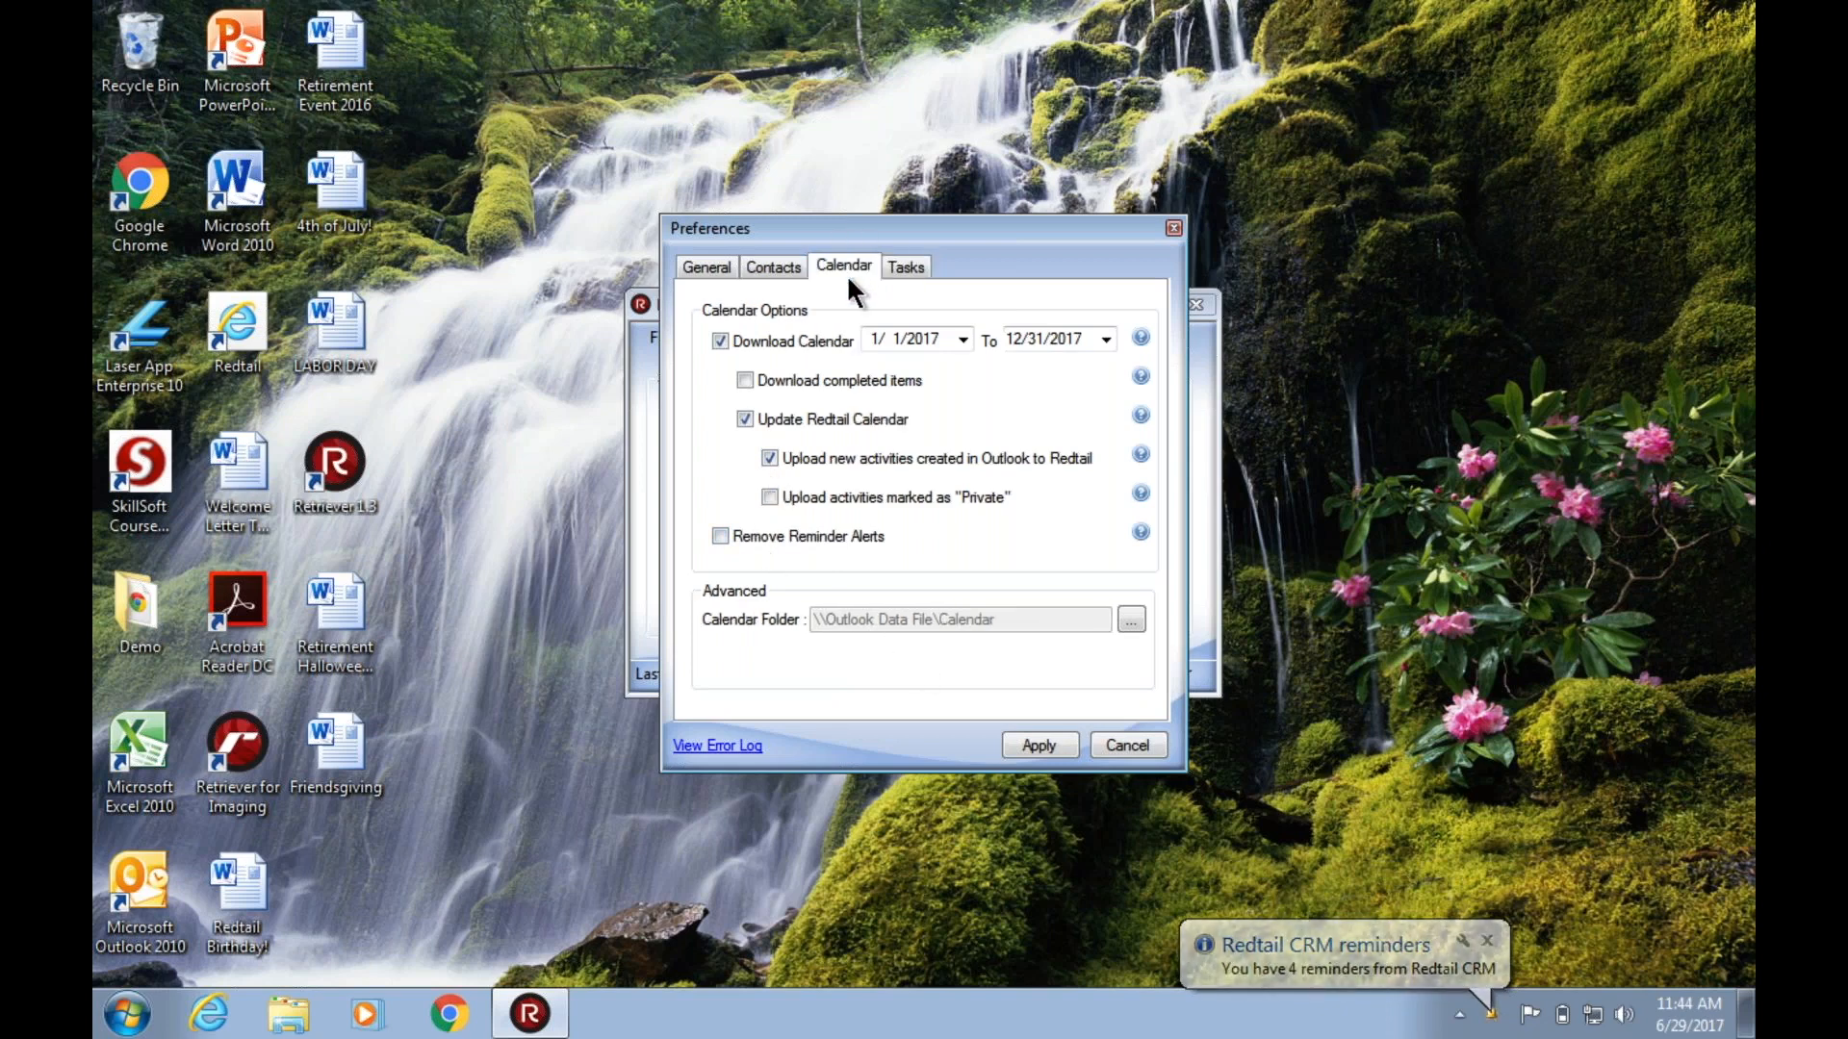
pyautogui.click(910, 267)
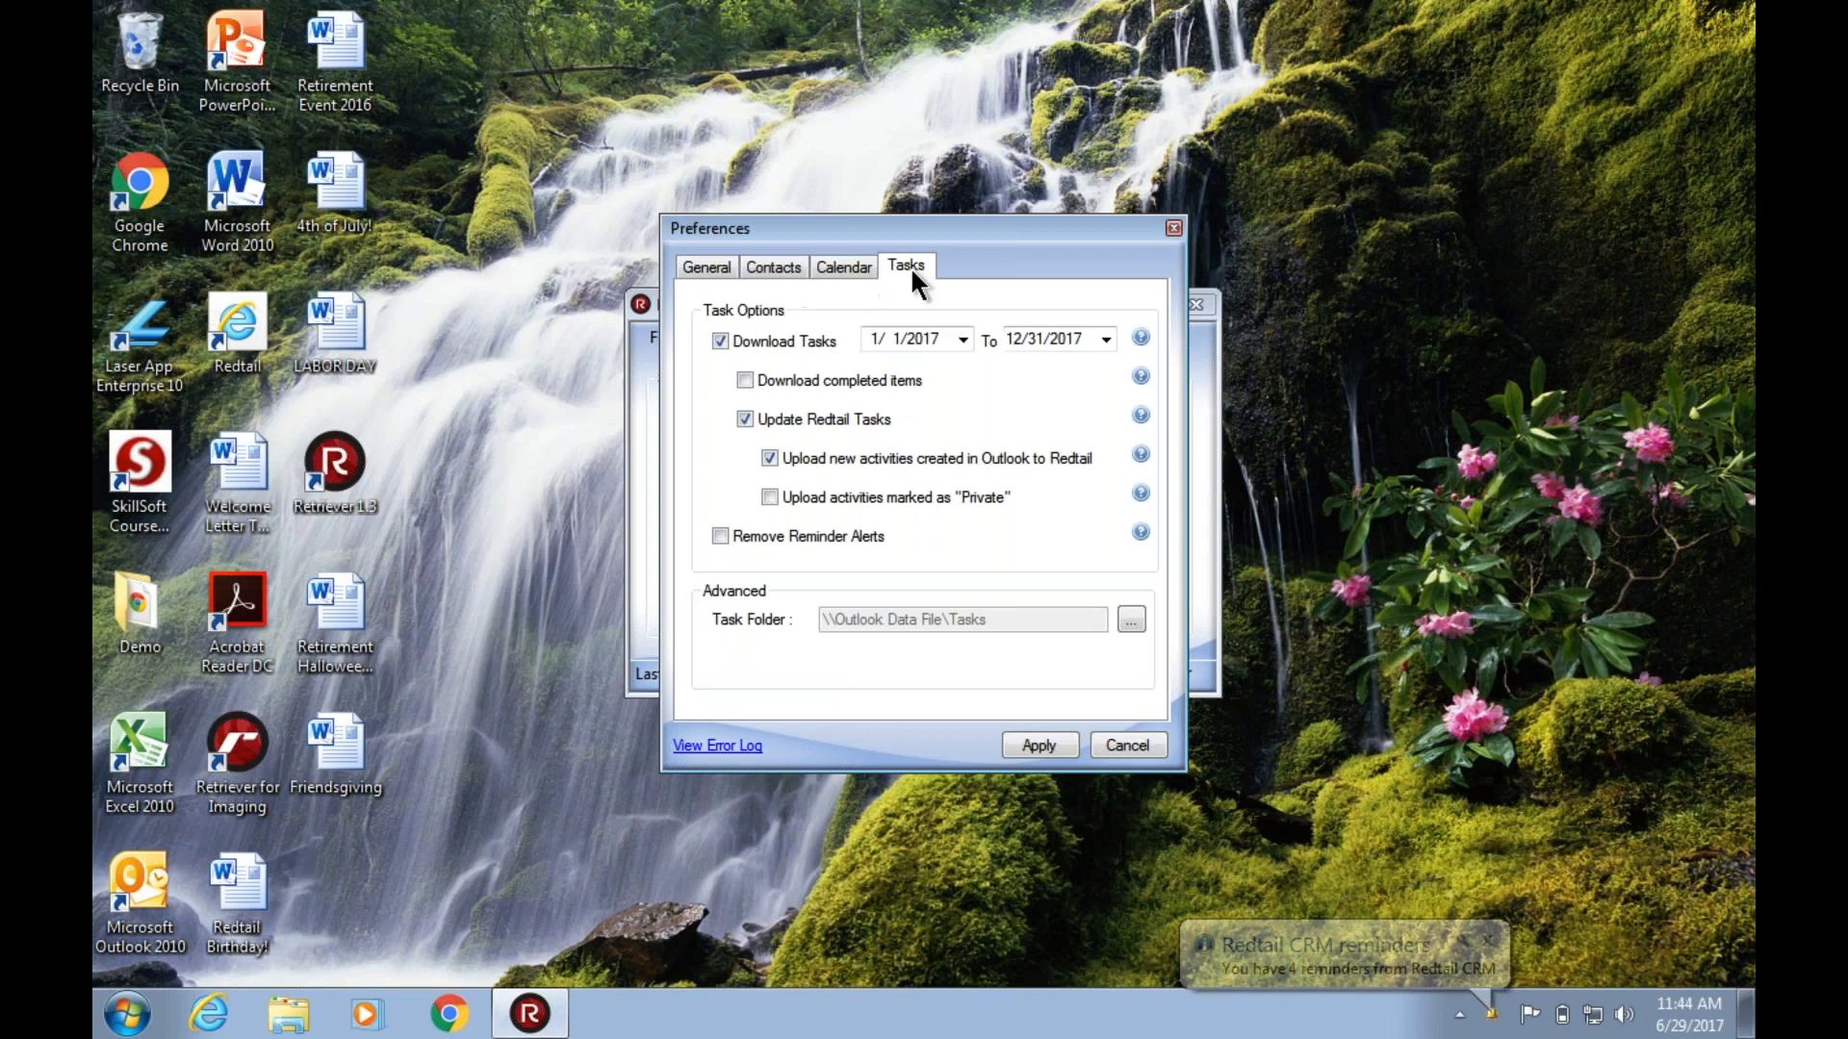
pyautogui.click(717, 341)
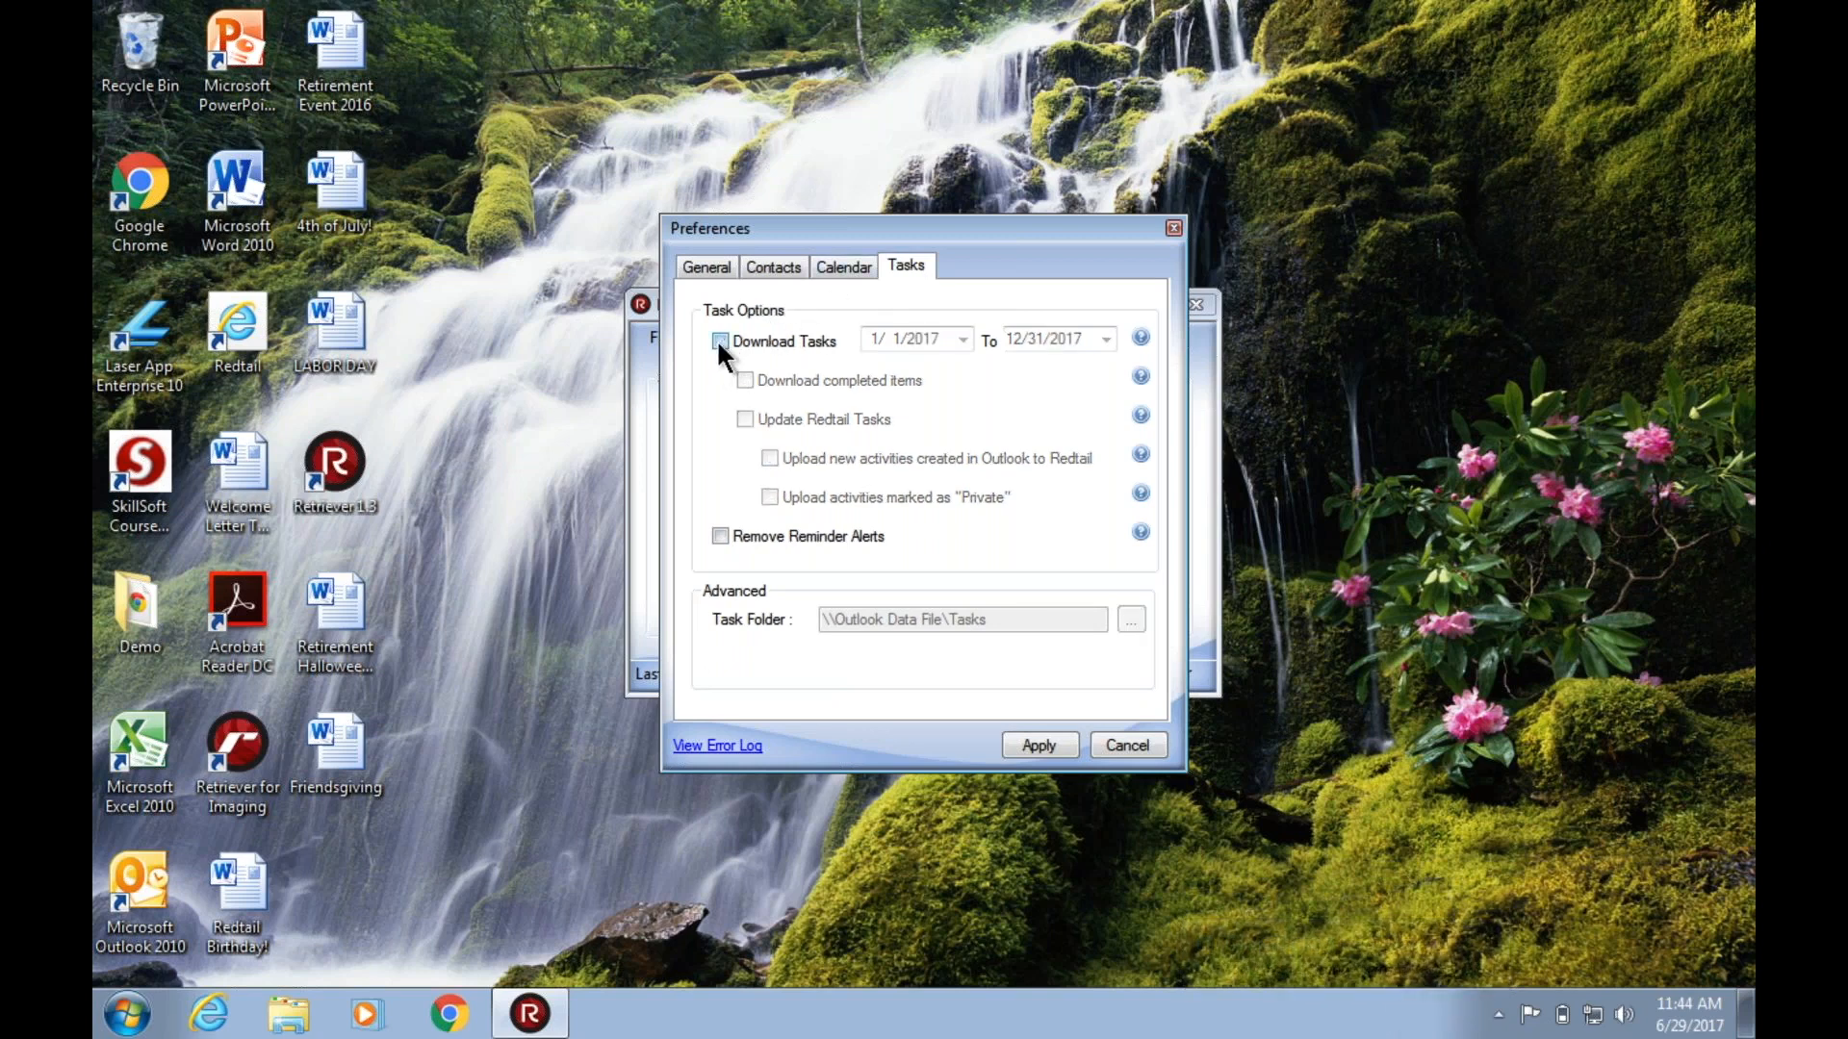
# Turn off Download Calendar in the calendar options, and turn on Download Tasks with Update Redtail Tasks in the task options.
pyautogui.click(843, 269)
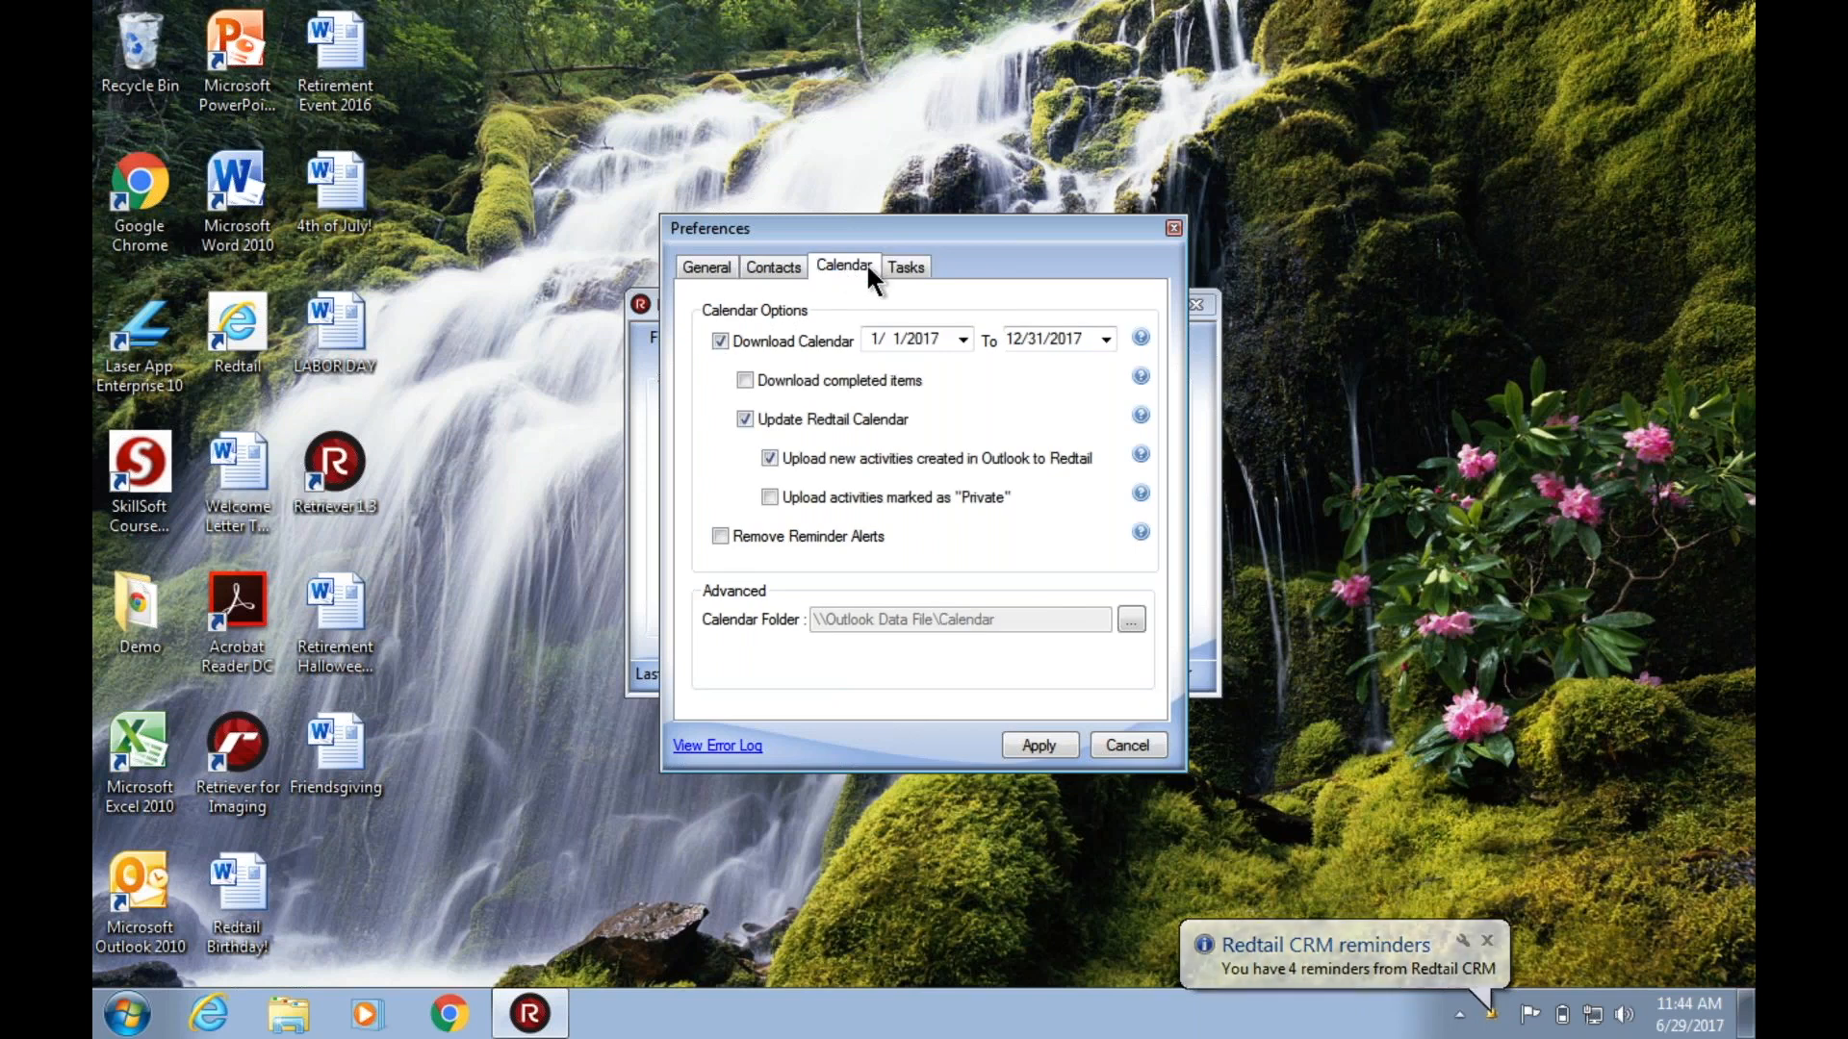
pyautogui.click(720, 341)
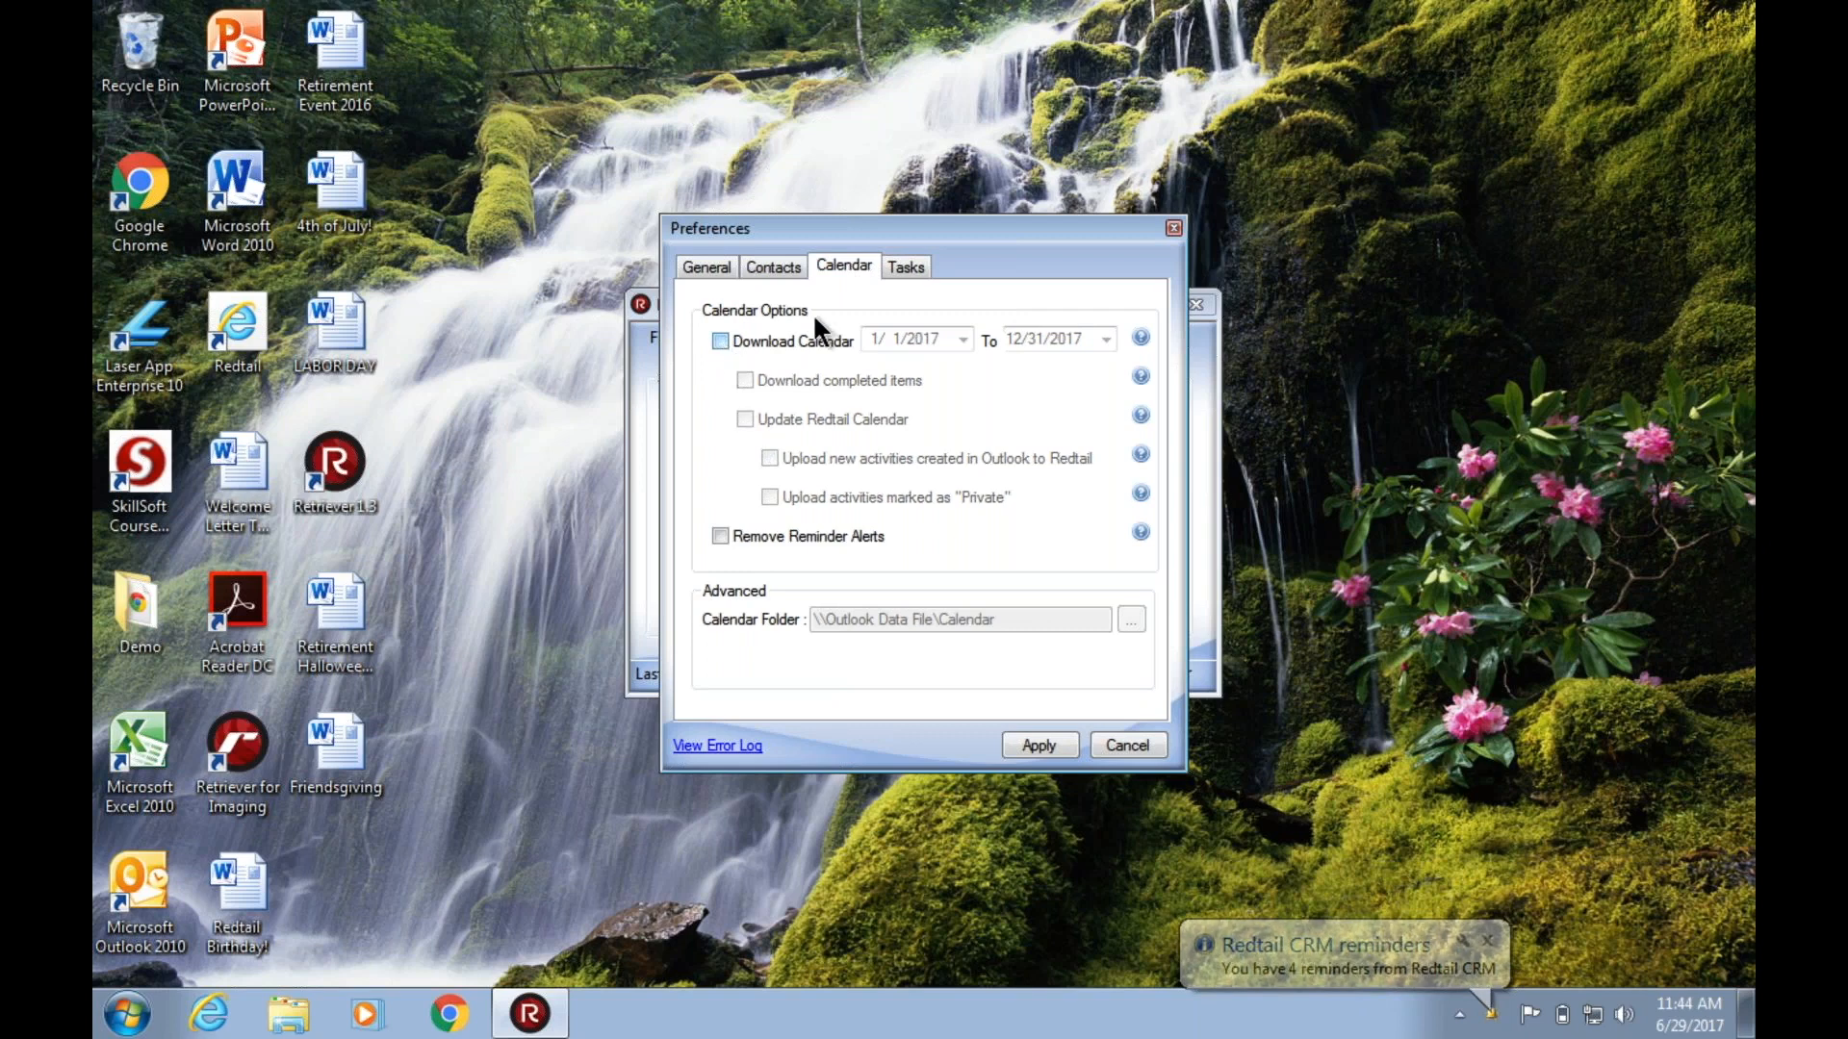
pyautogui.click(897, 263)
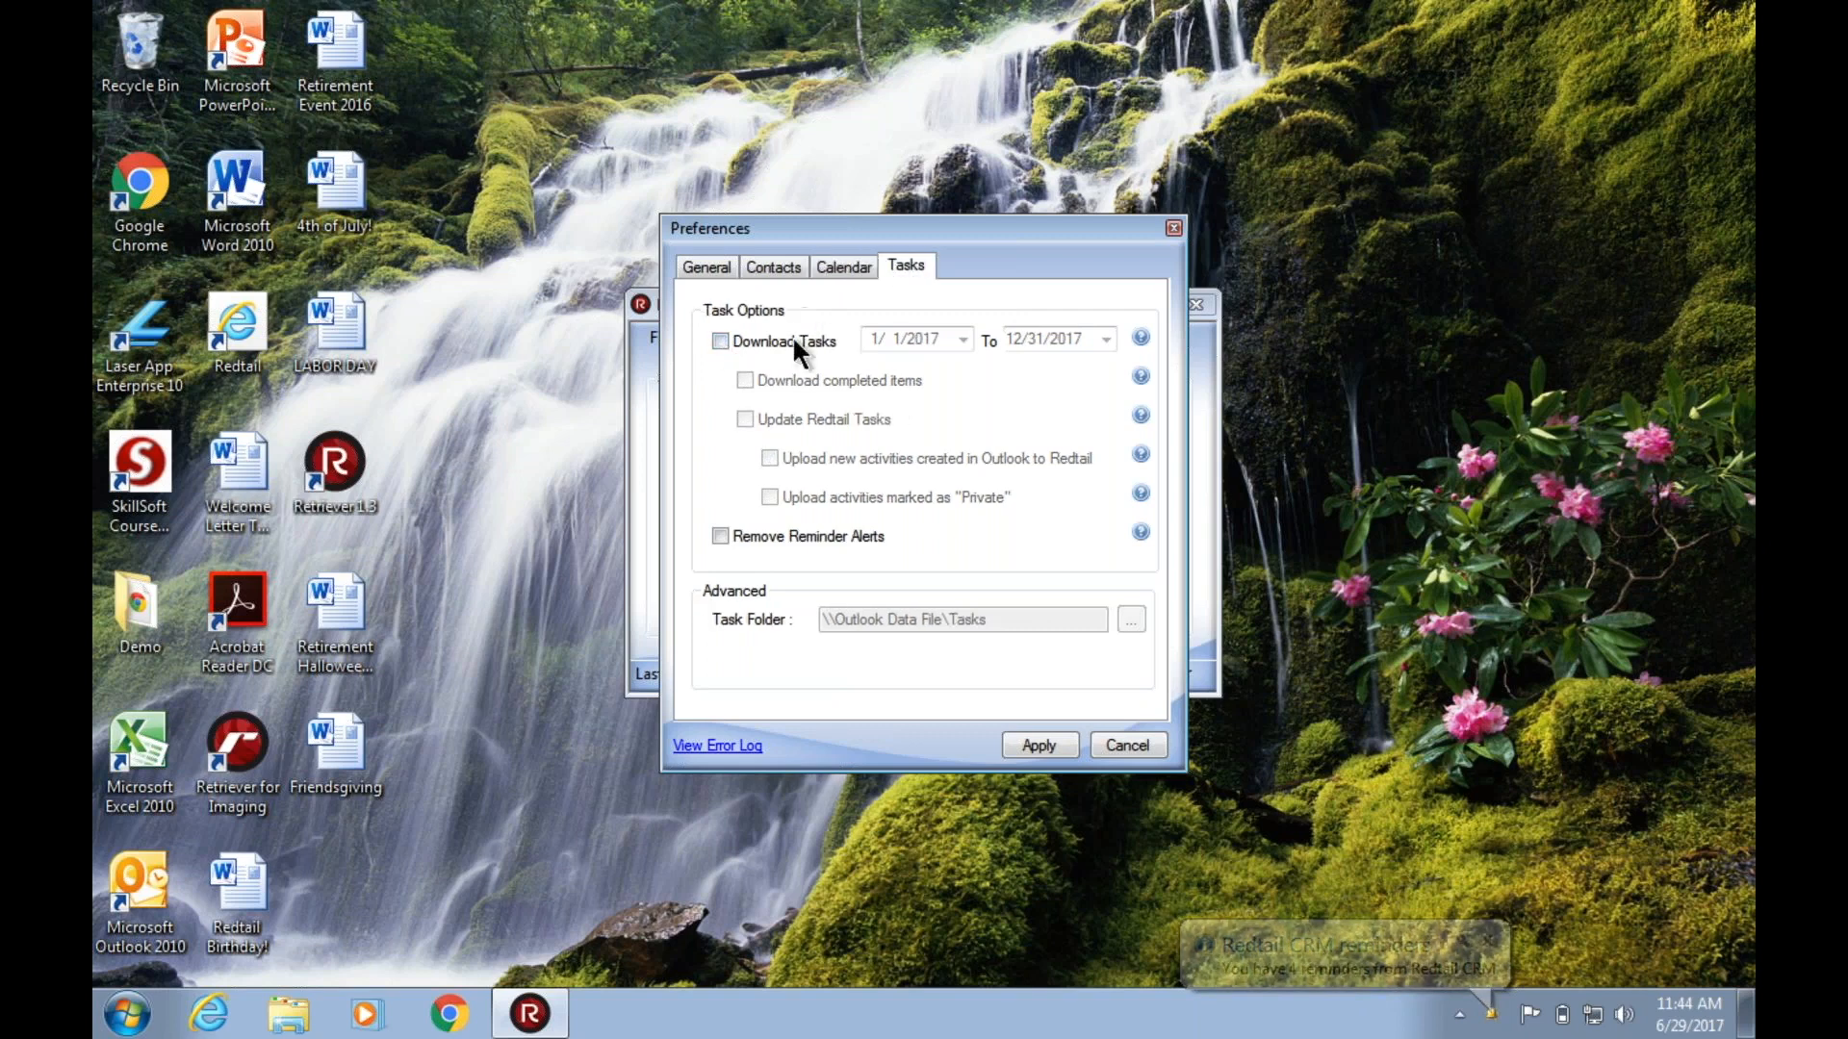
pyautogui.click(719, 341)
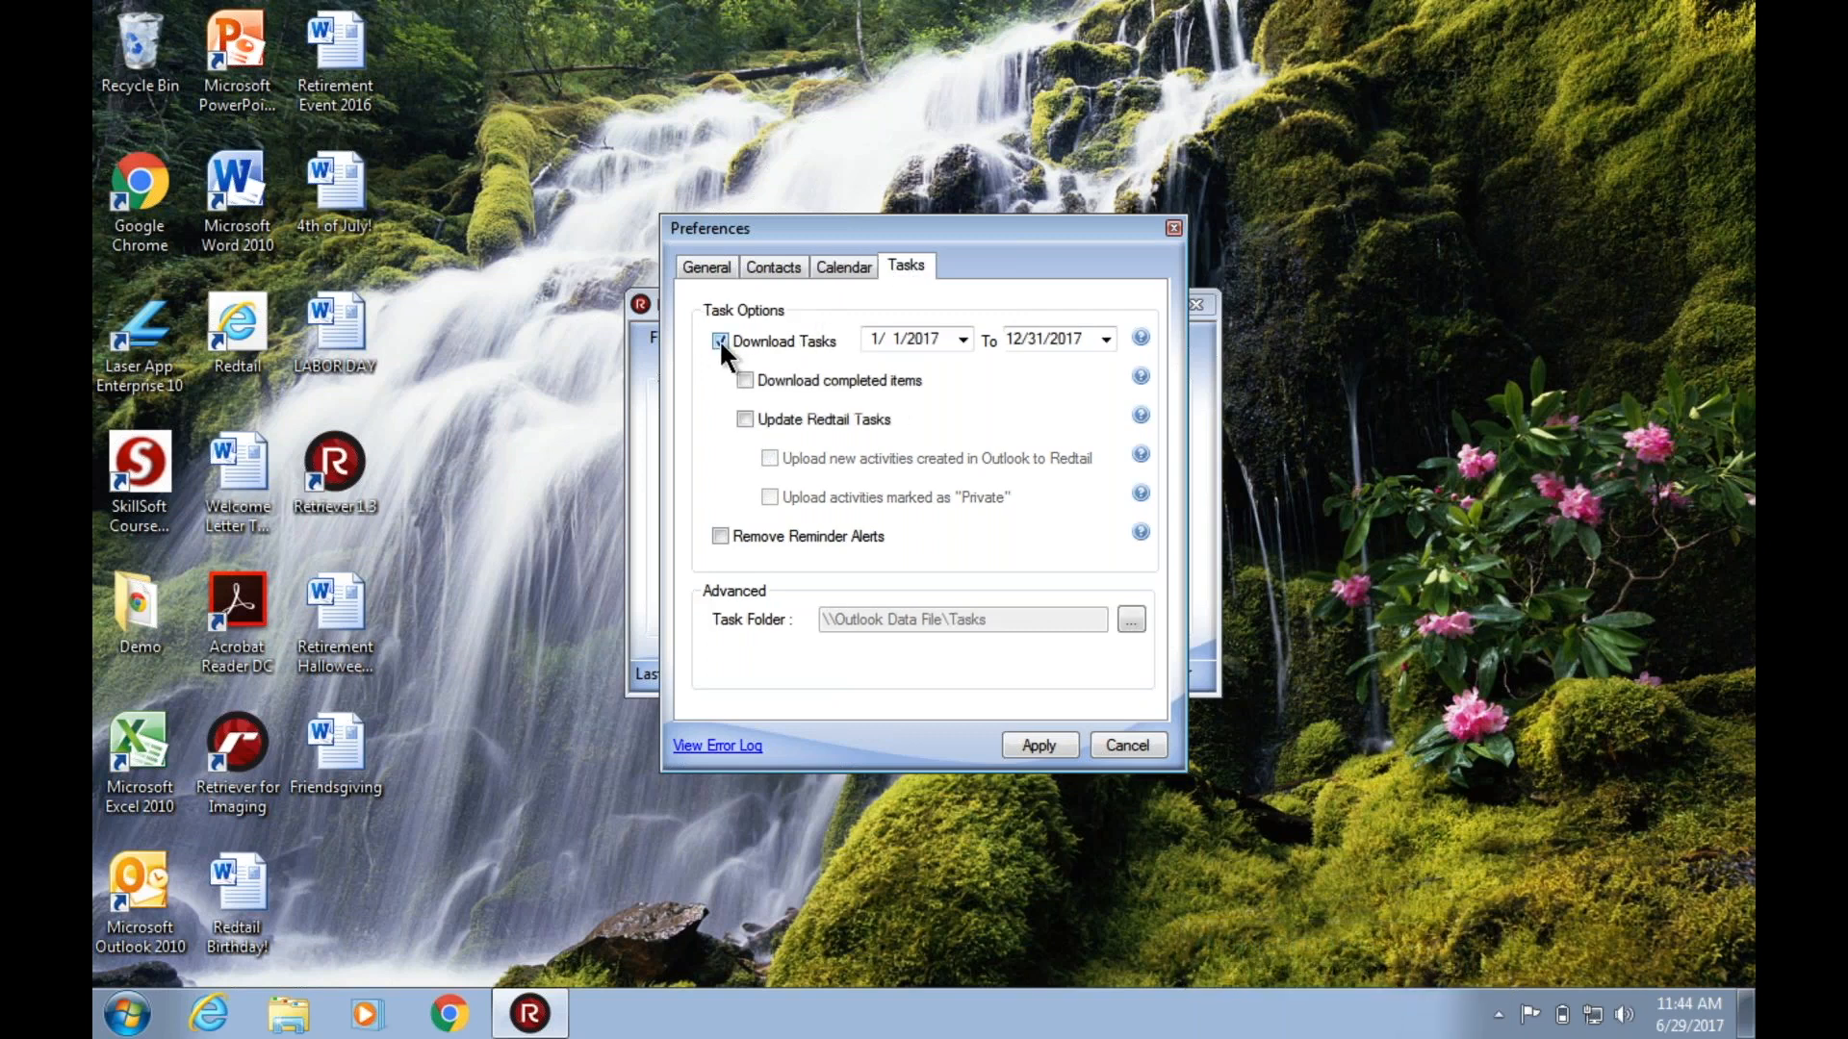
pyautogui.click(746, 424)
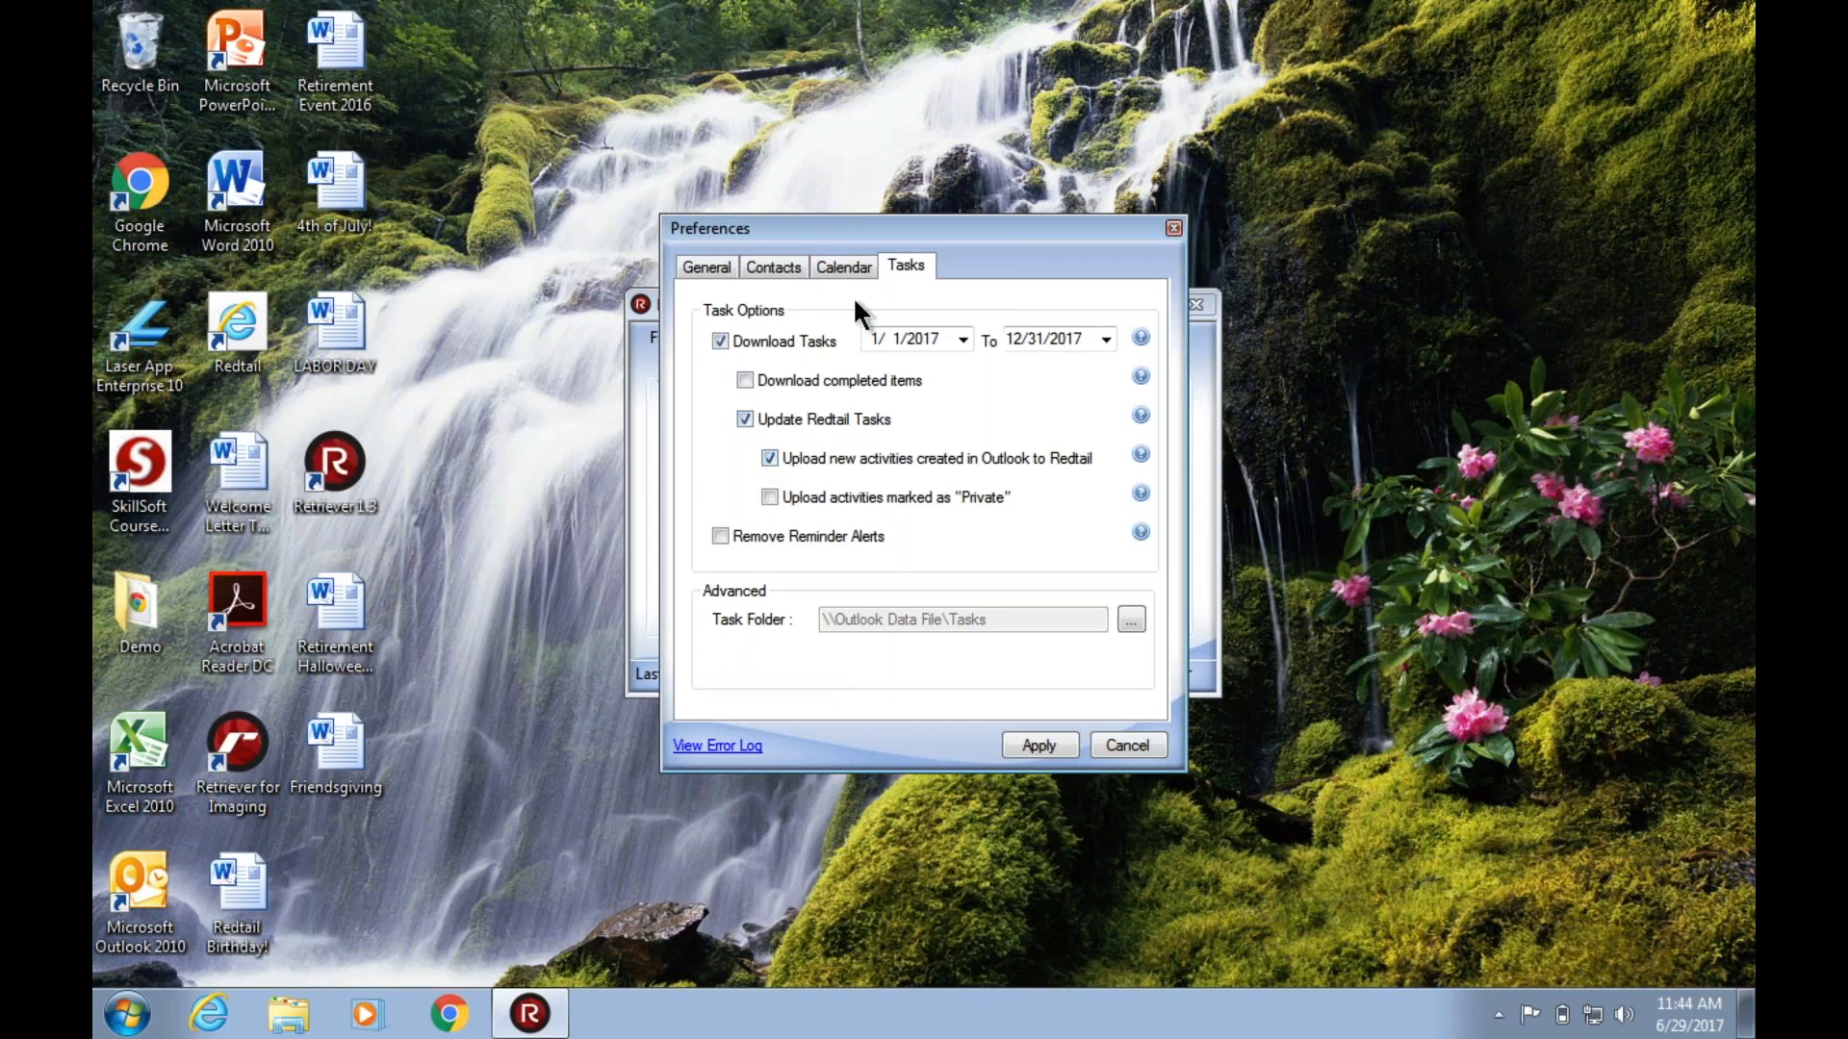
# Turn Download Calendar and Update Redtail Calendar back on in the calendar options.
pyautogui.click(840, 257)
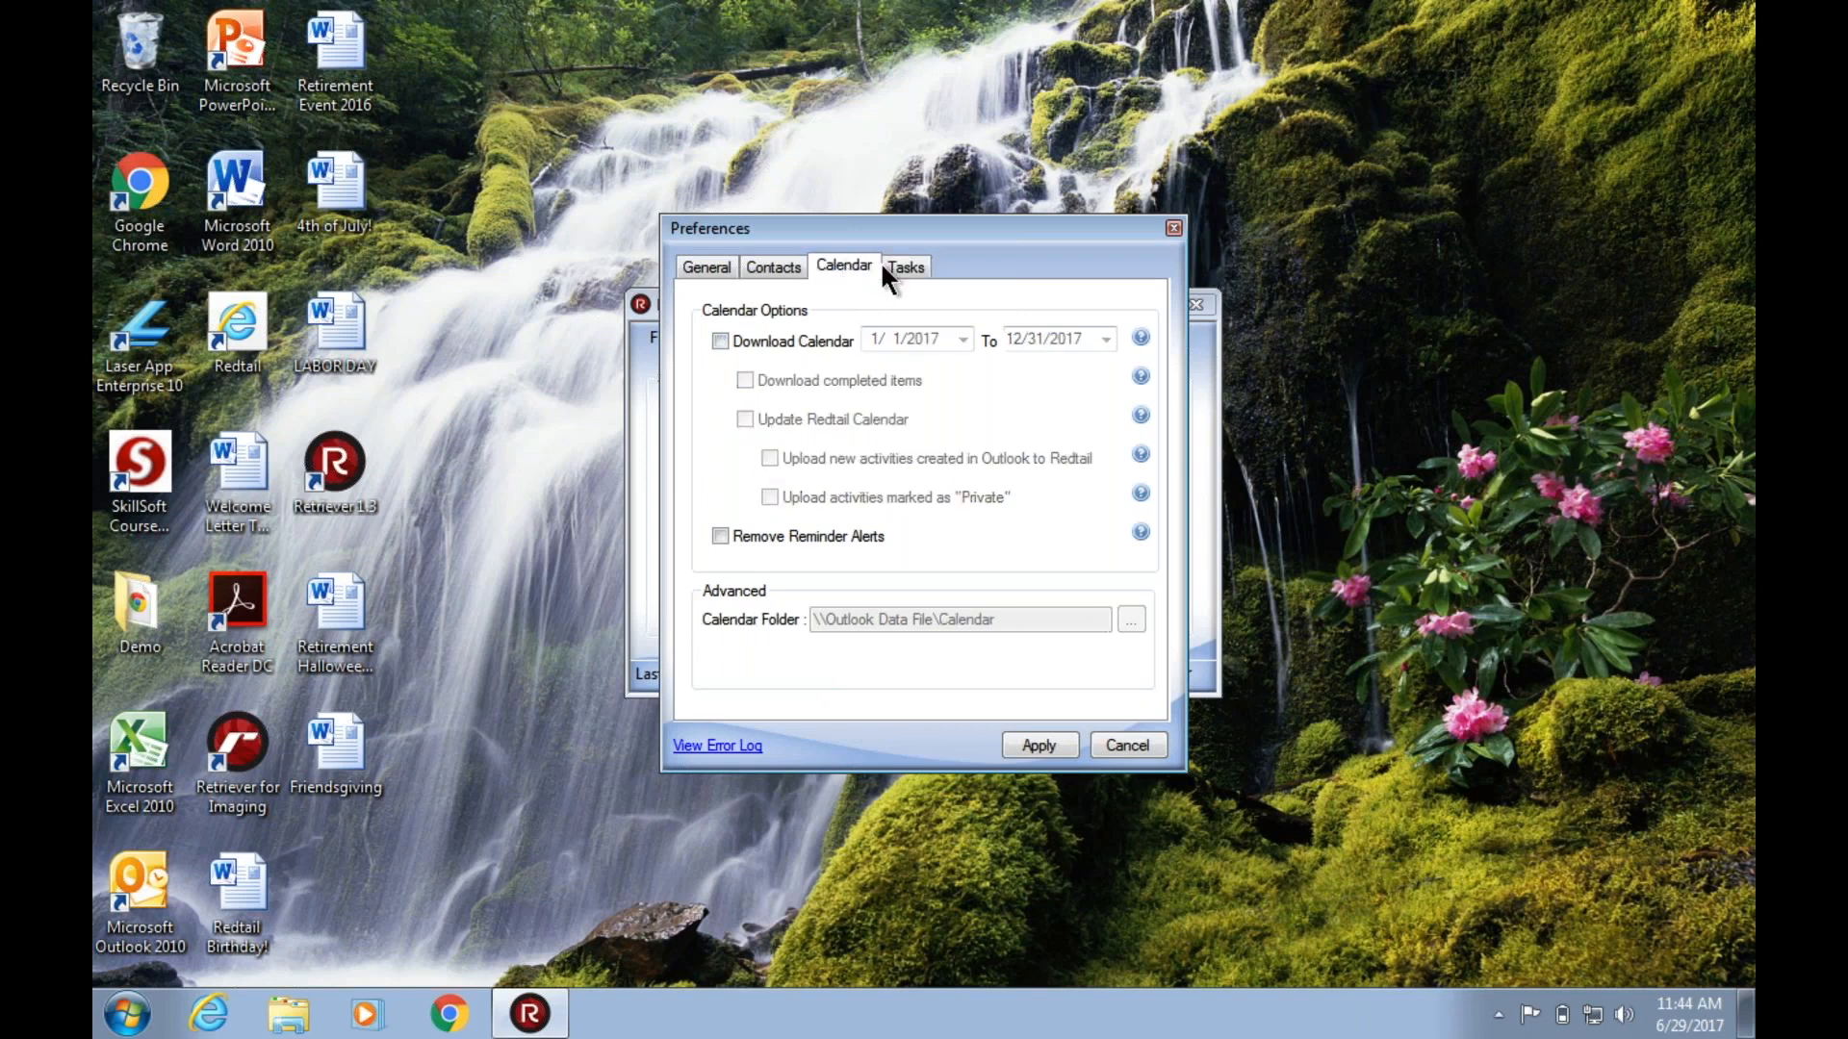
pyautogui.click(719, 341)
pyautogui.click(745, 420)
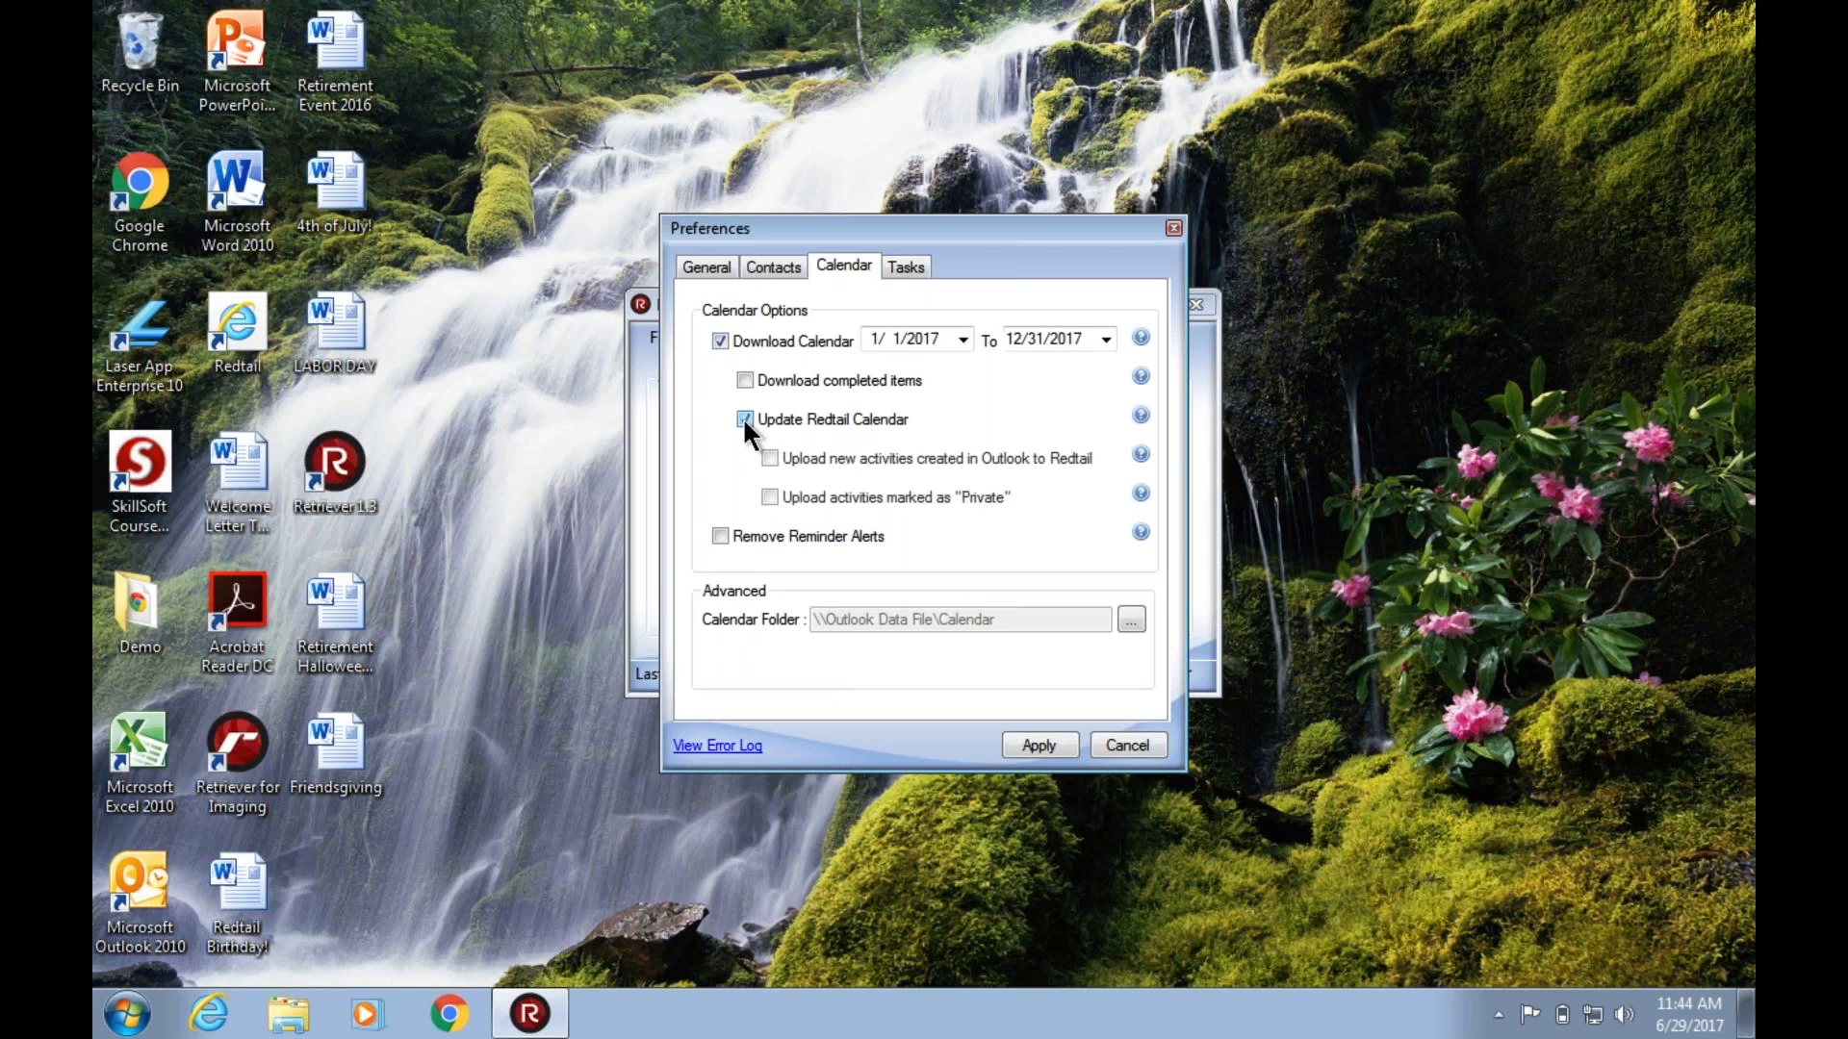
# Compare the task and calendar options and close the preferences without applying them.
pyautogui.click(904, 267)
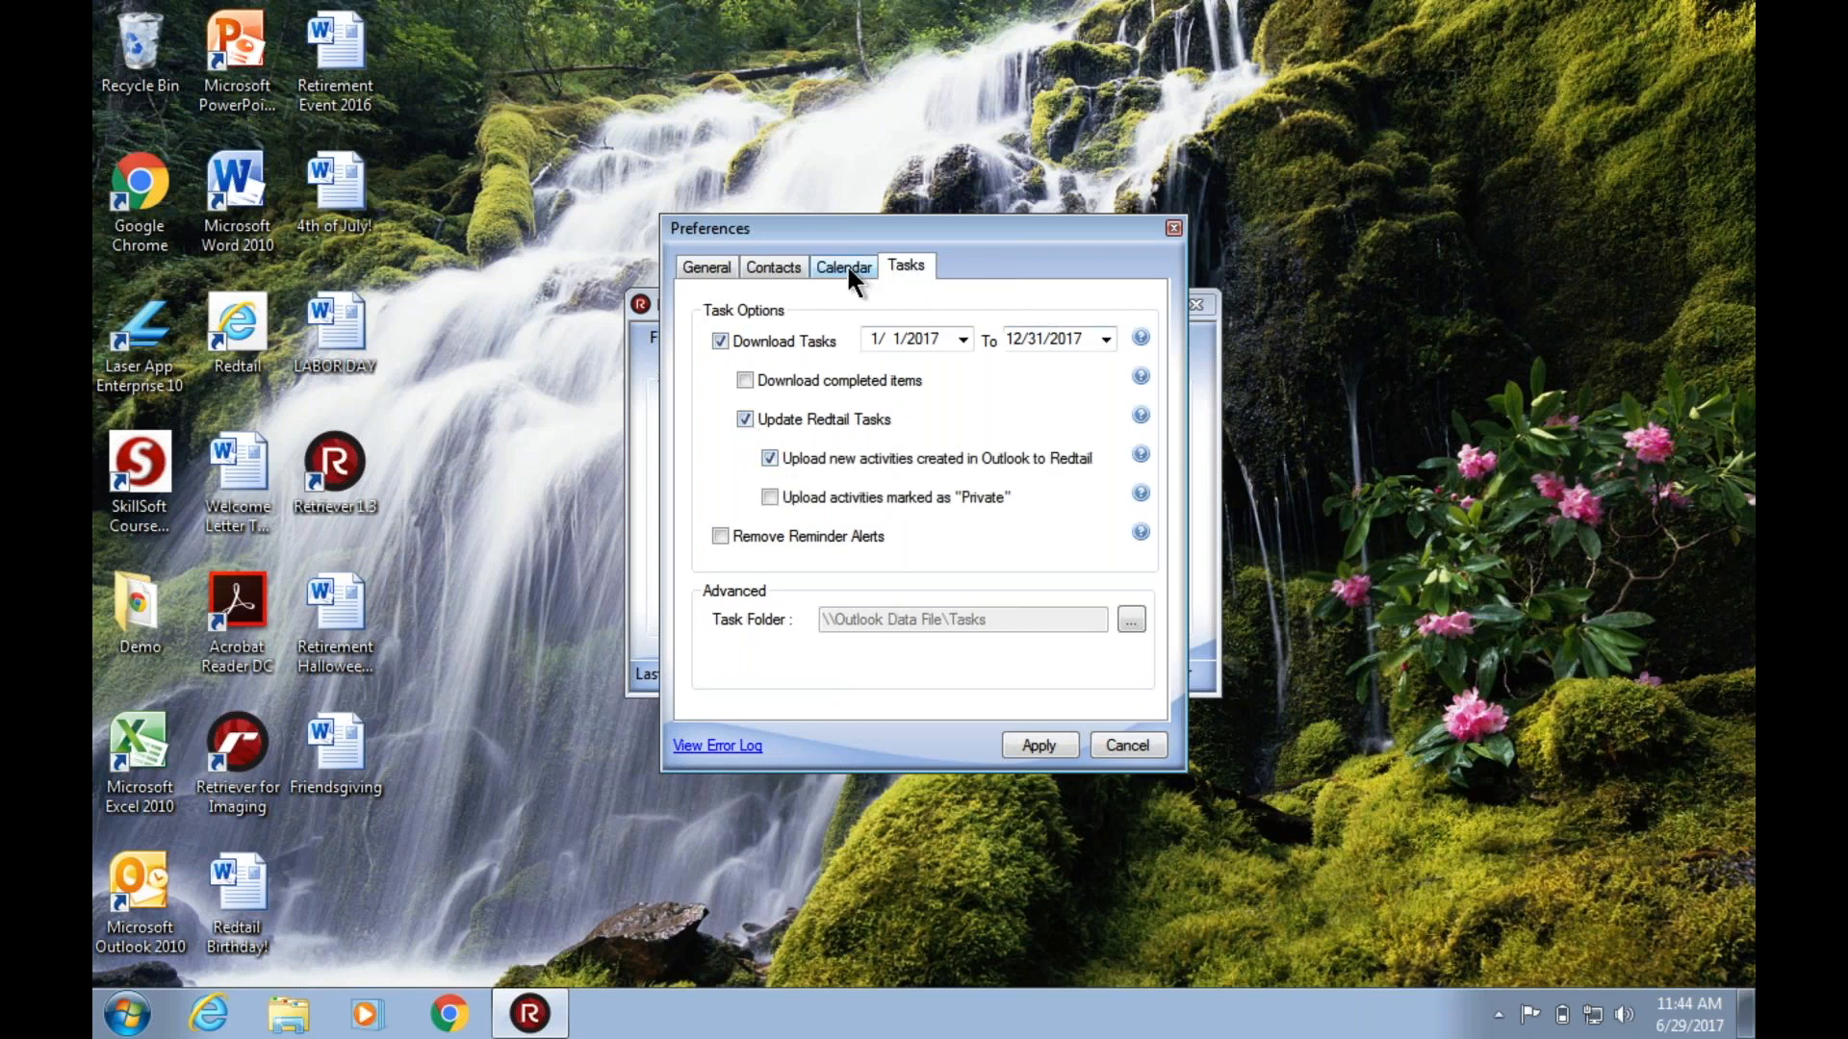
pyautogui.click(847, 270)
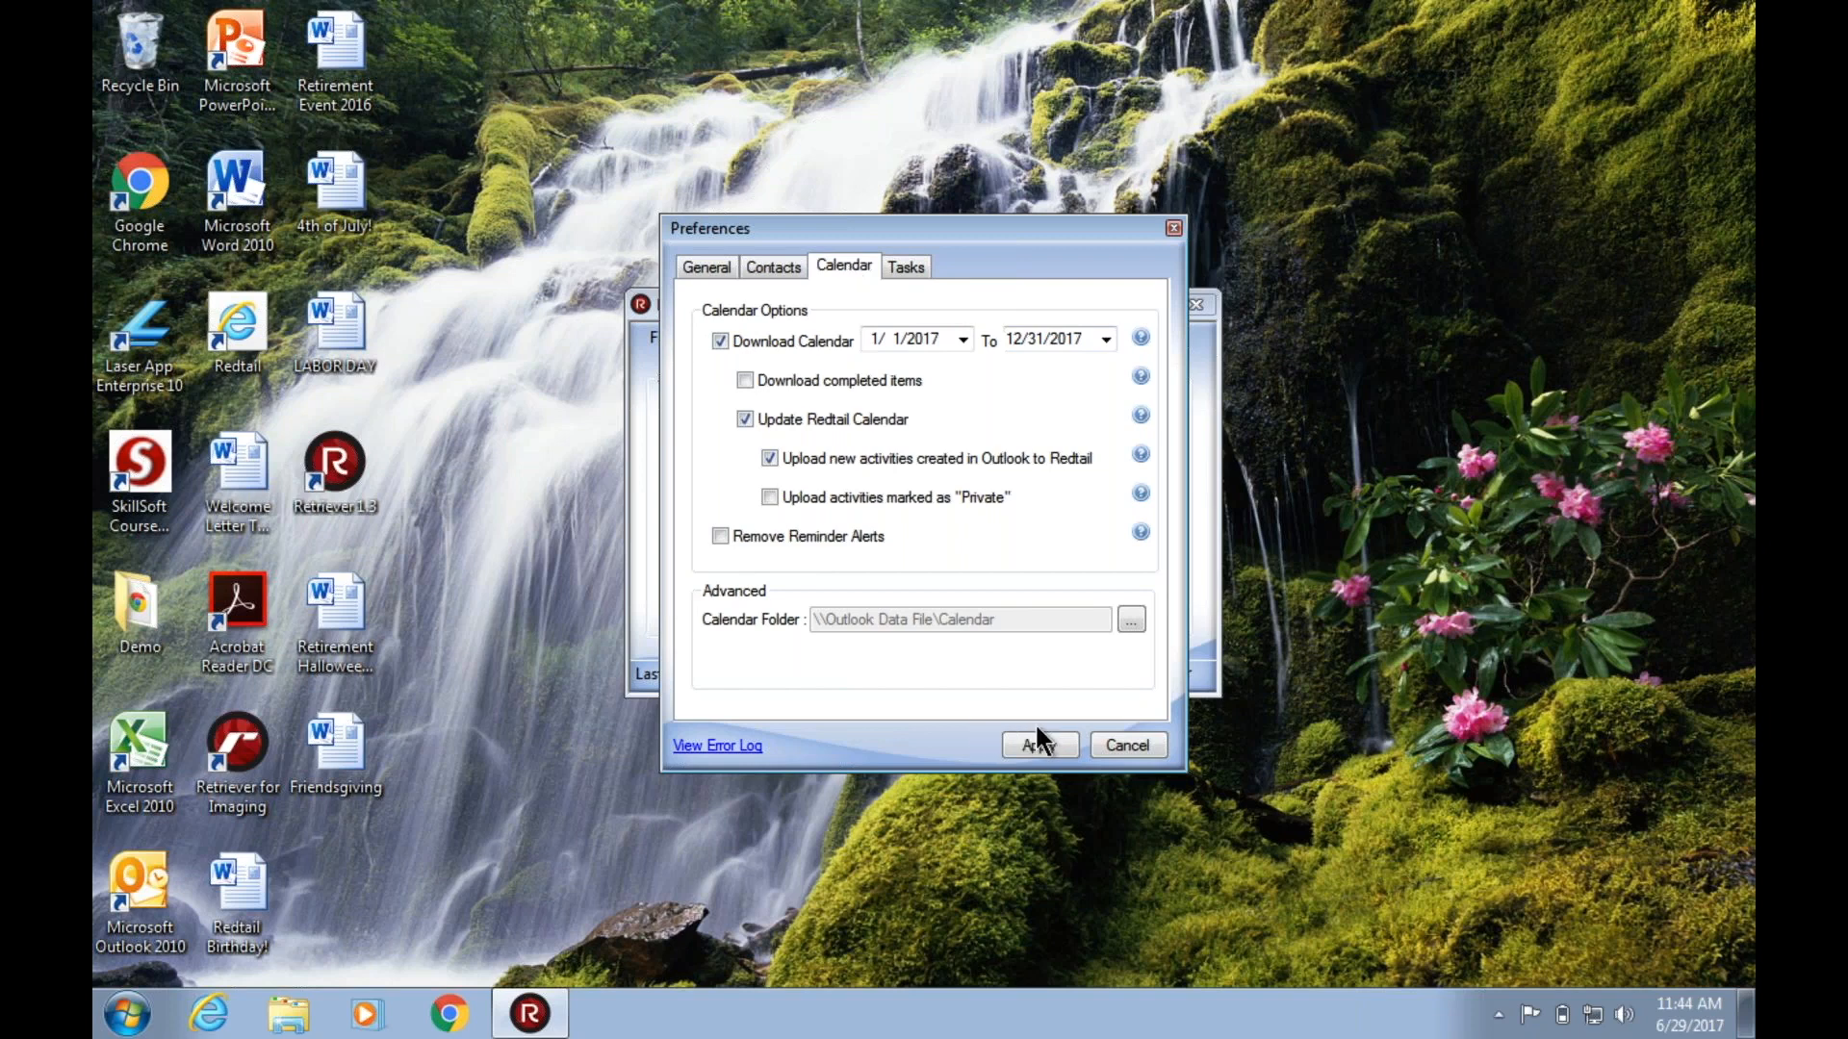
pyautogui.click(1124, 747)
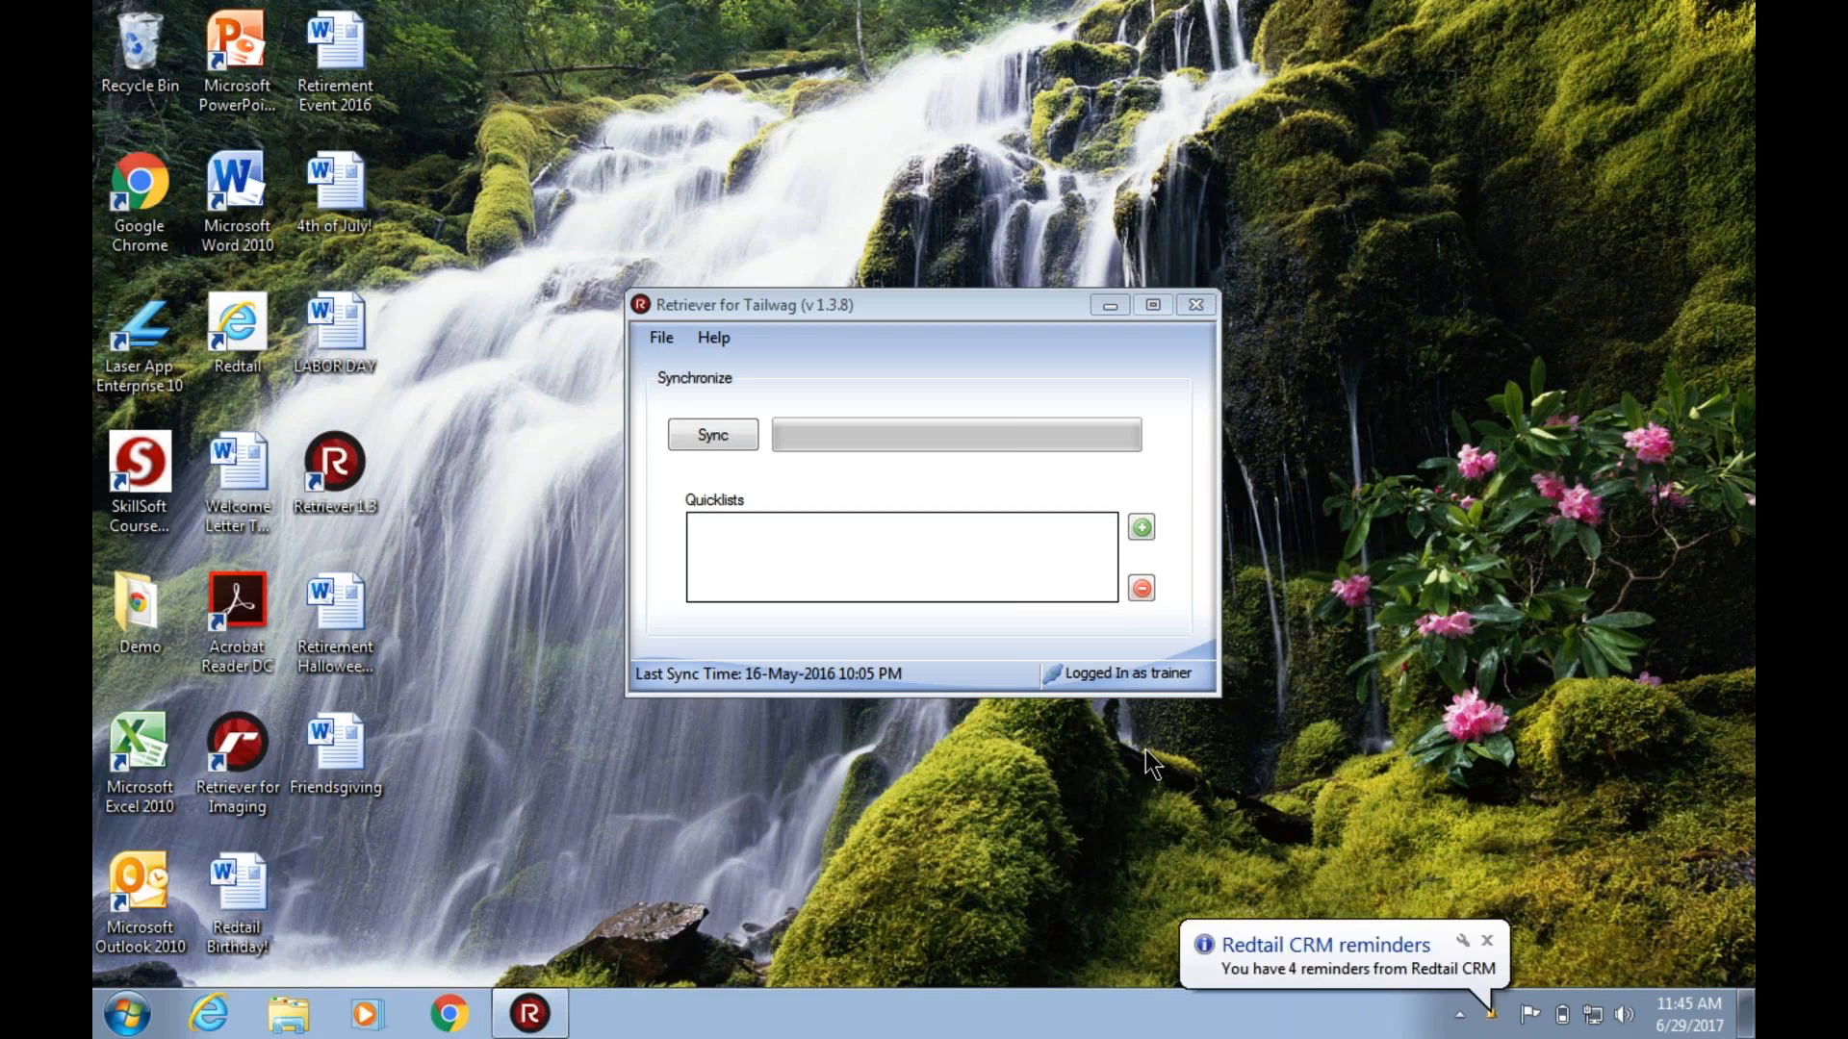
# Try to open the online help for Retriever for Tailwag and close the browser window.
pyautogui.click(718, 337)
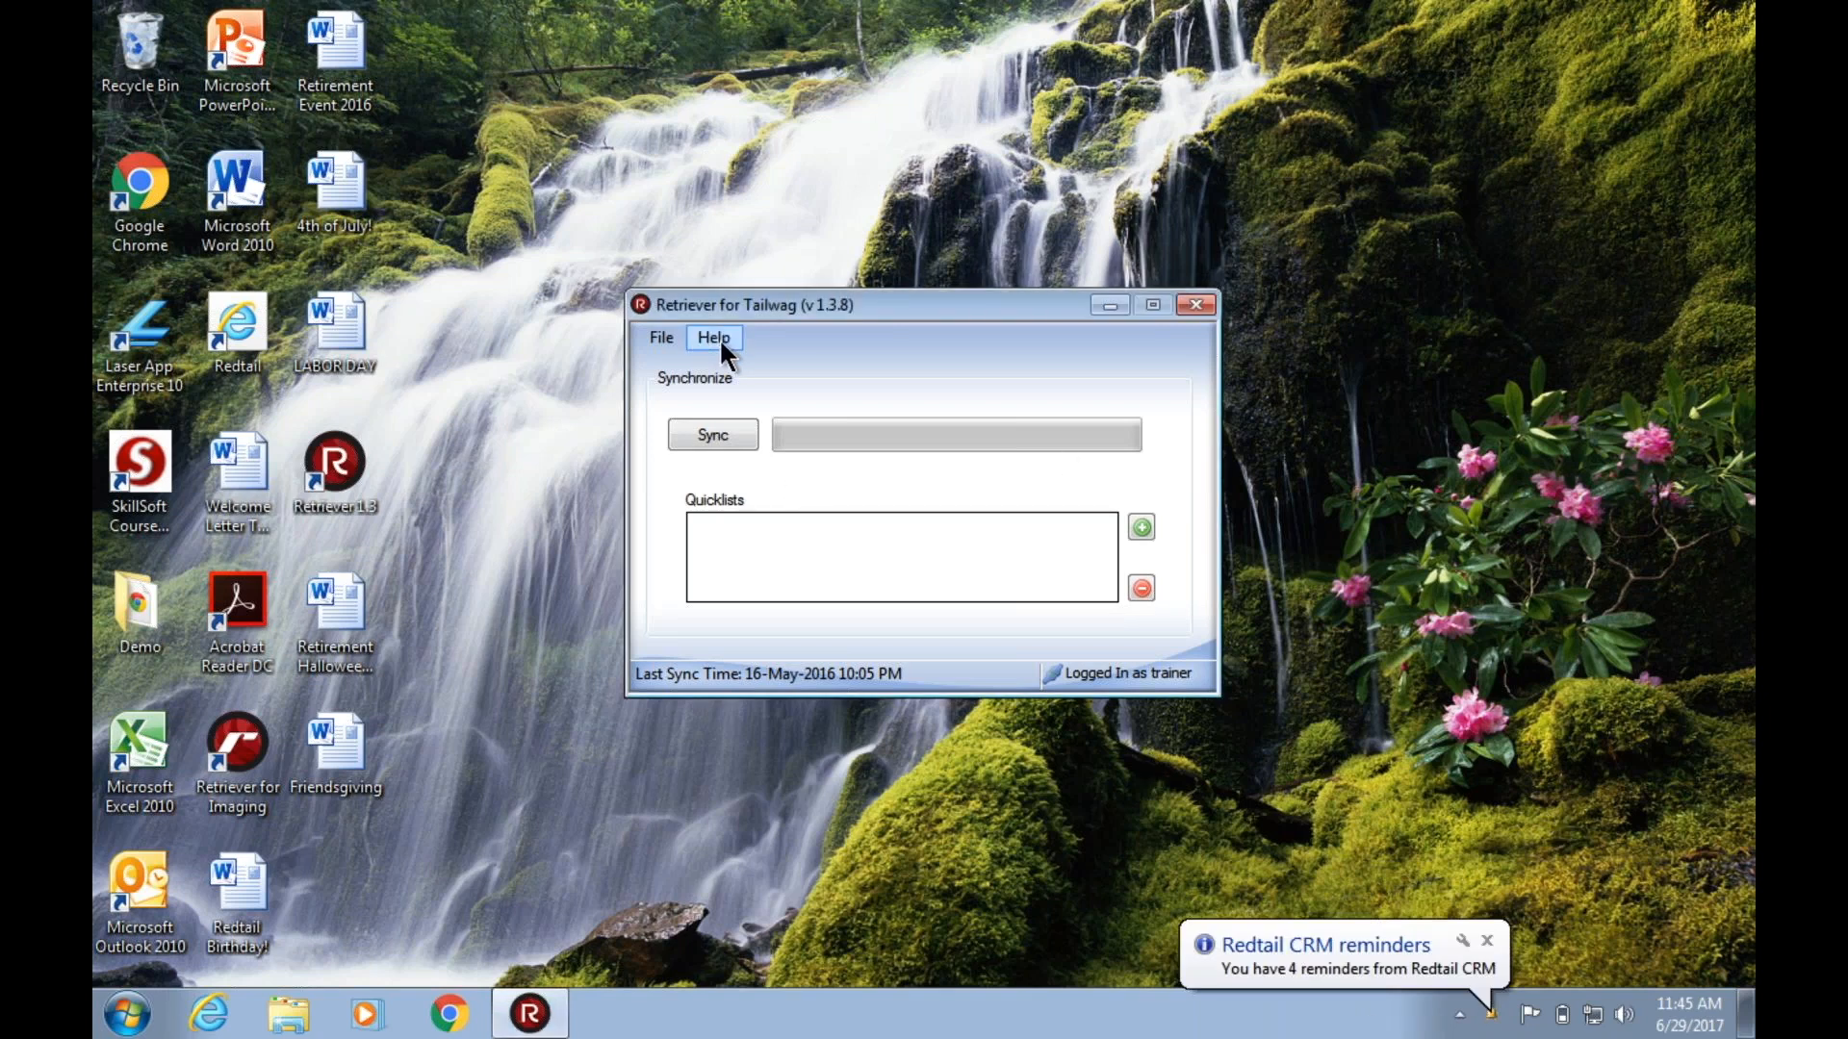
pyautogui.click(718, 338)
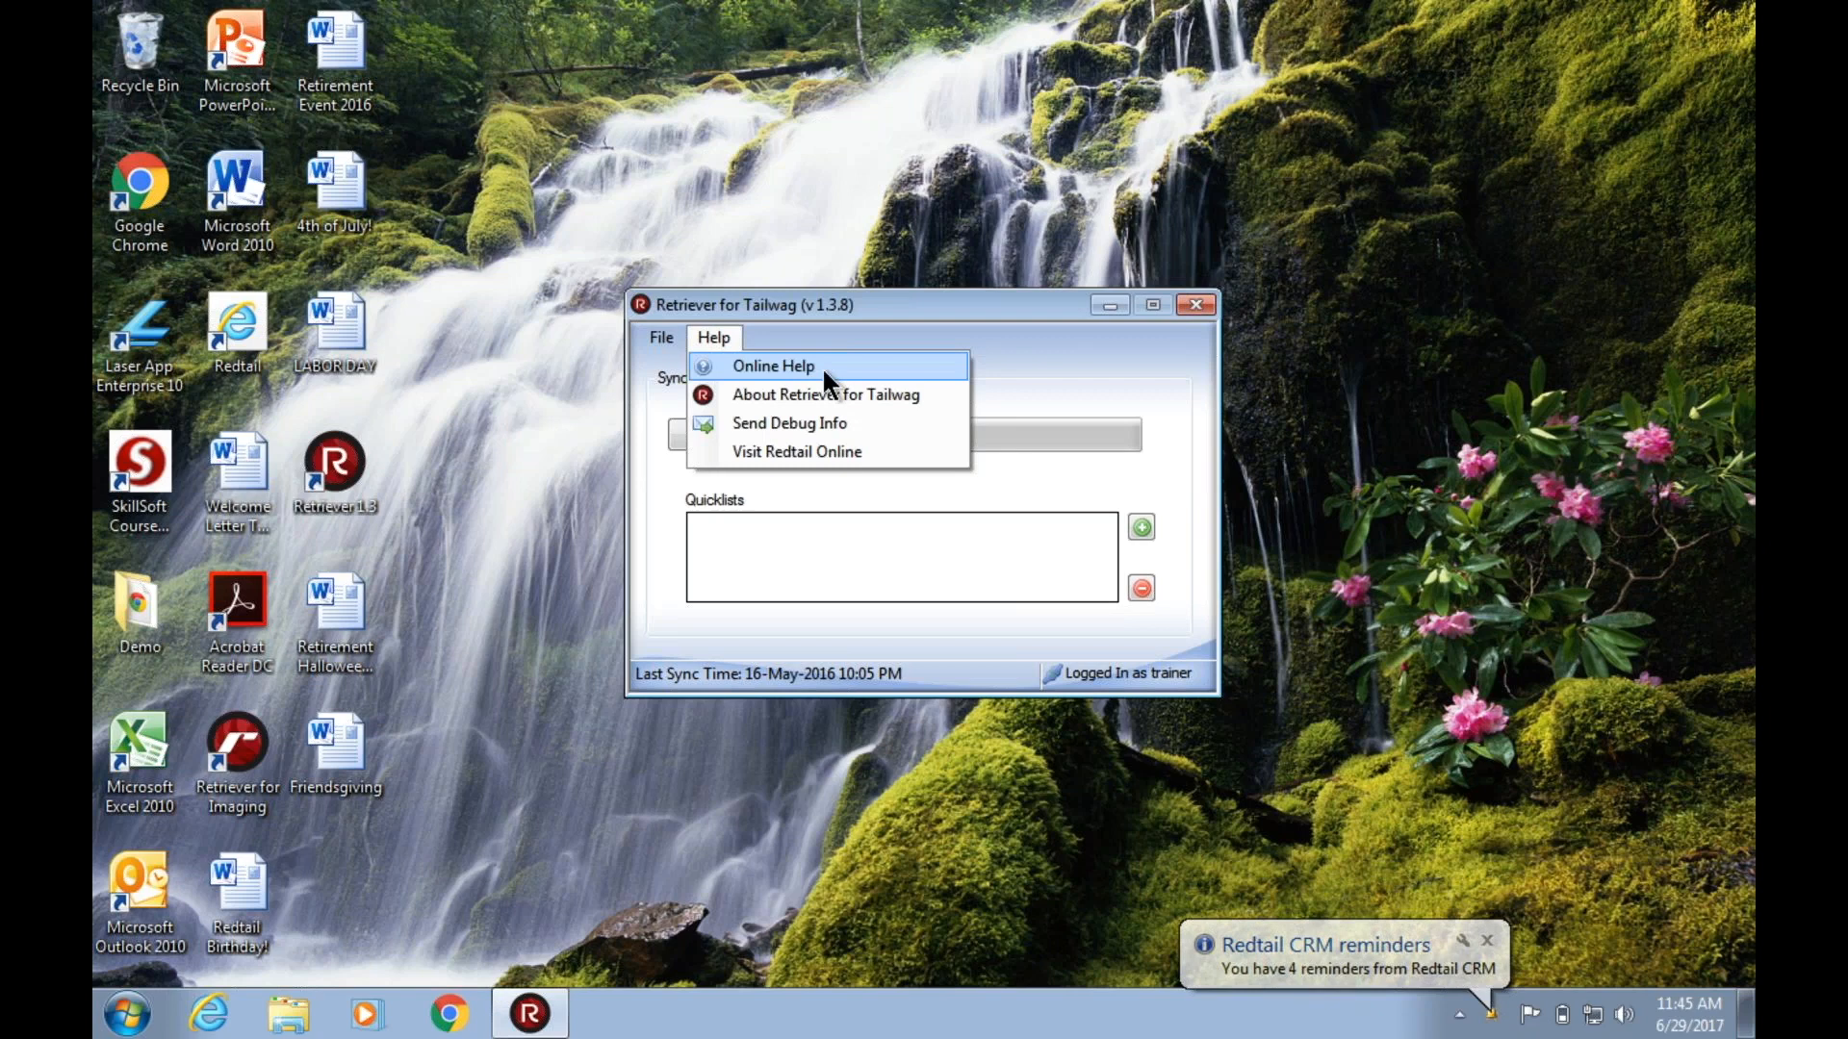
pyautogui.click(786, 364)
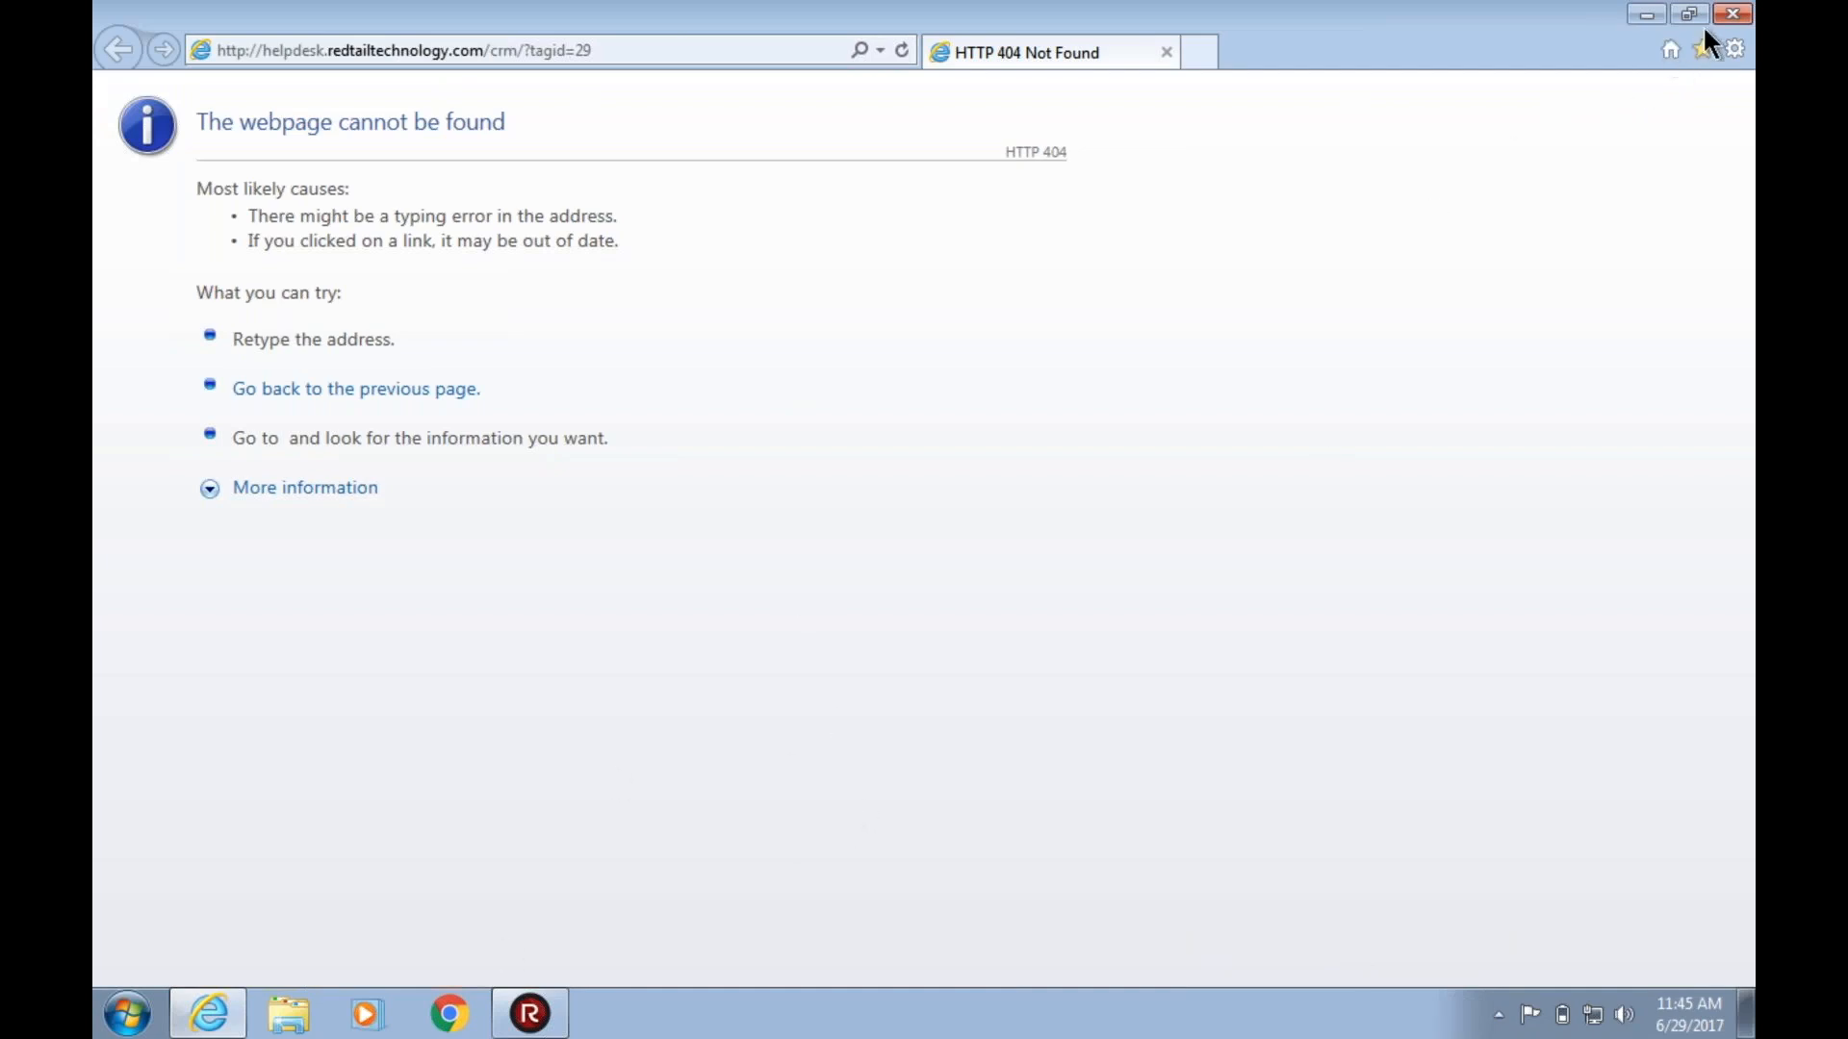
pyautogui.click(1738, 16)
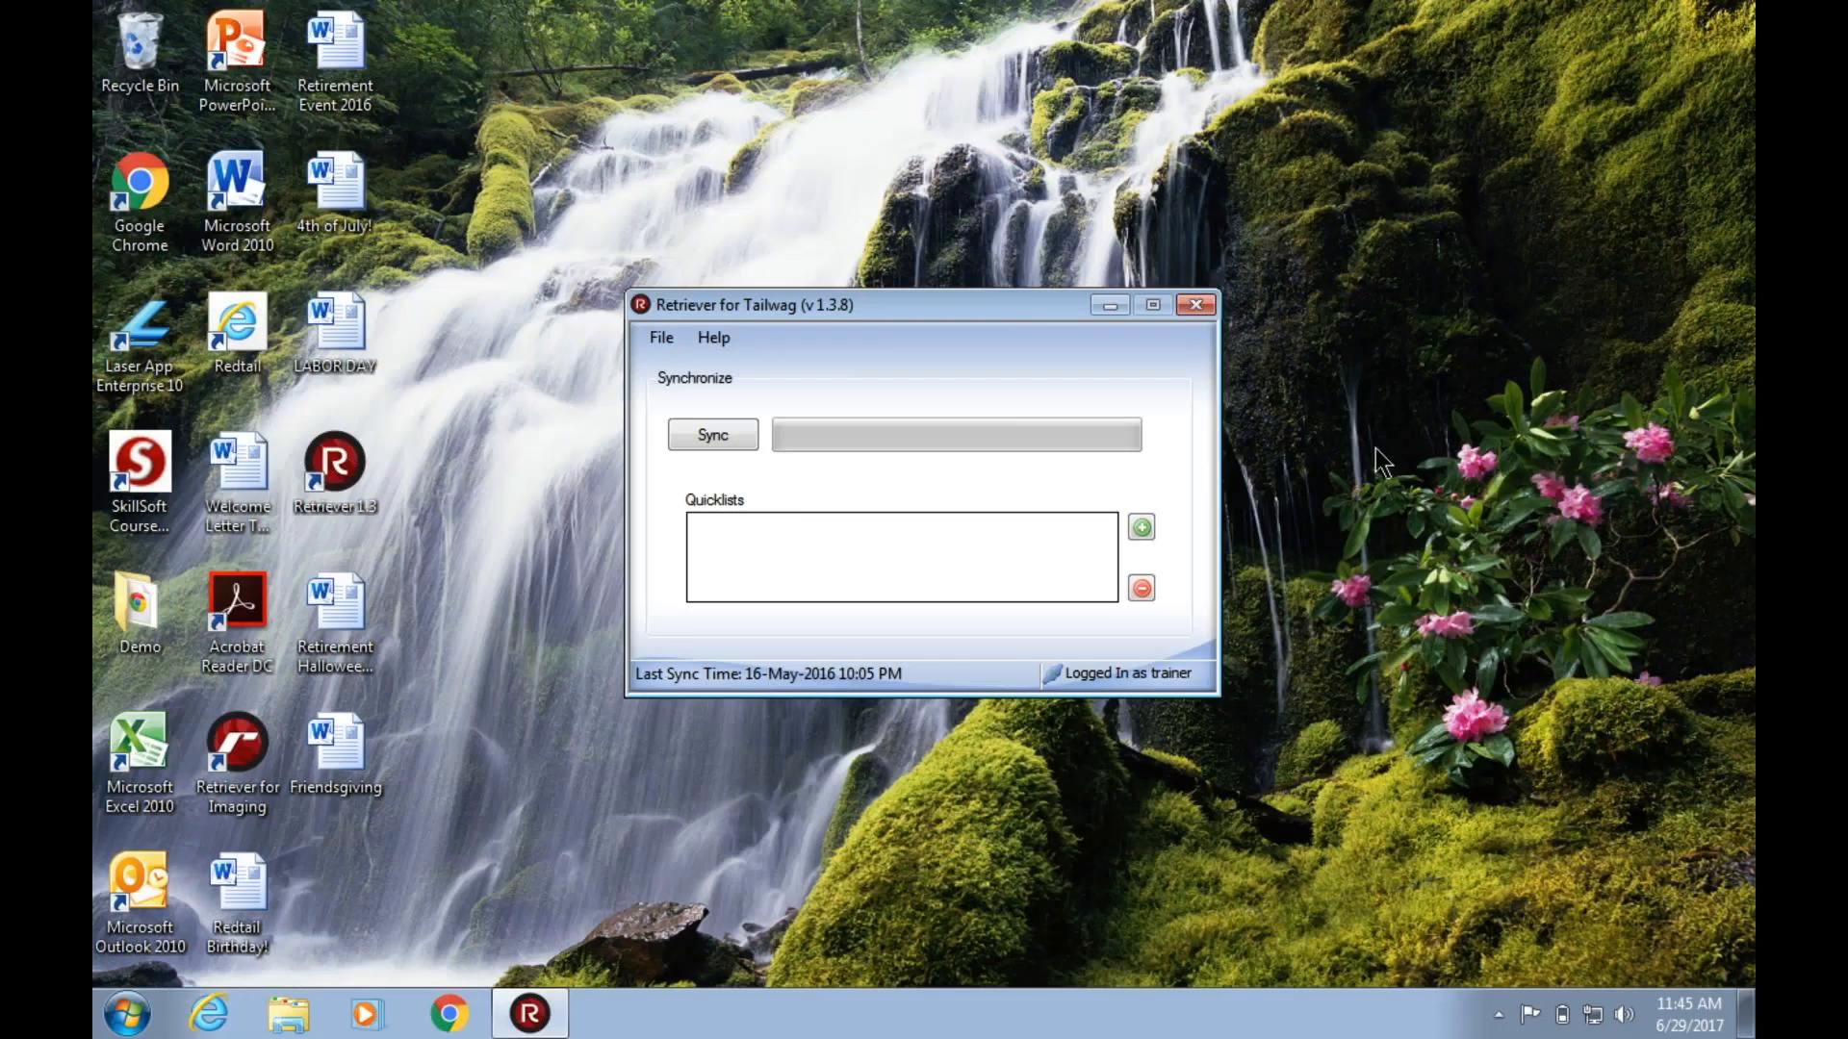
# Switch to Redtail CRM in Chrome and open the Project Tailwag category of the Redtail Help Desk.
pyautogui.hotkey('ctrl', 'Left')
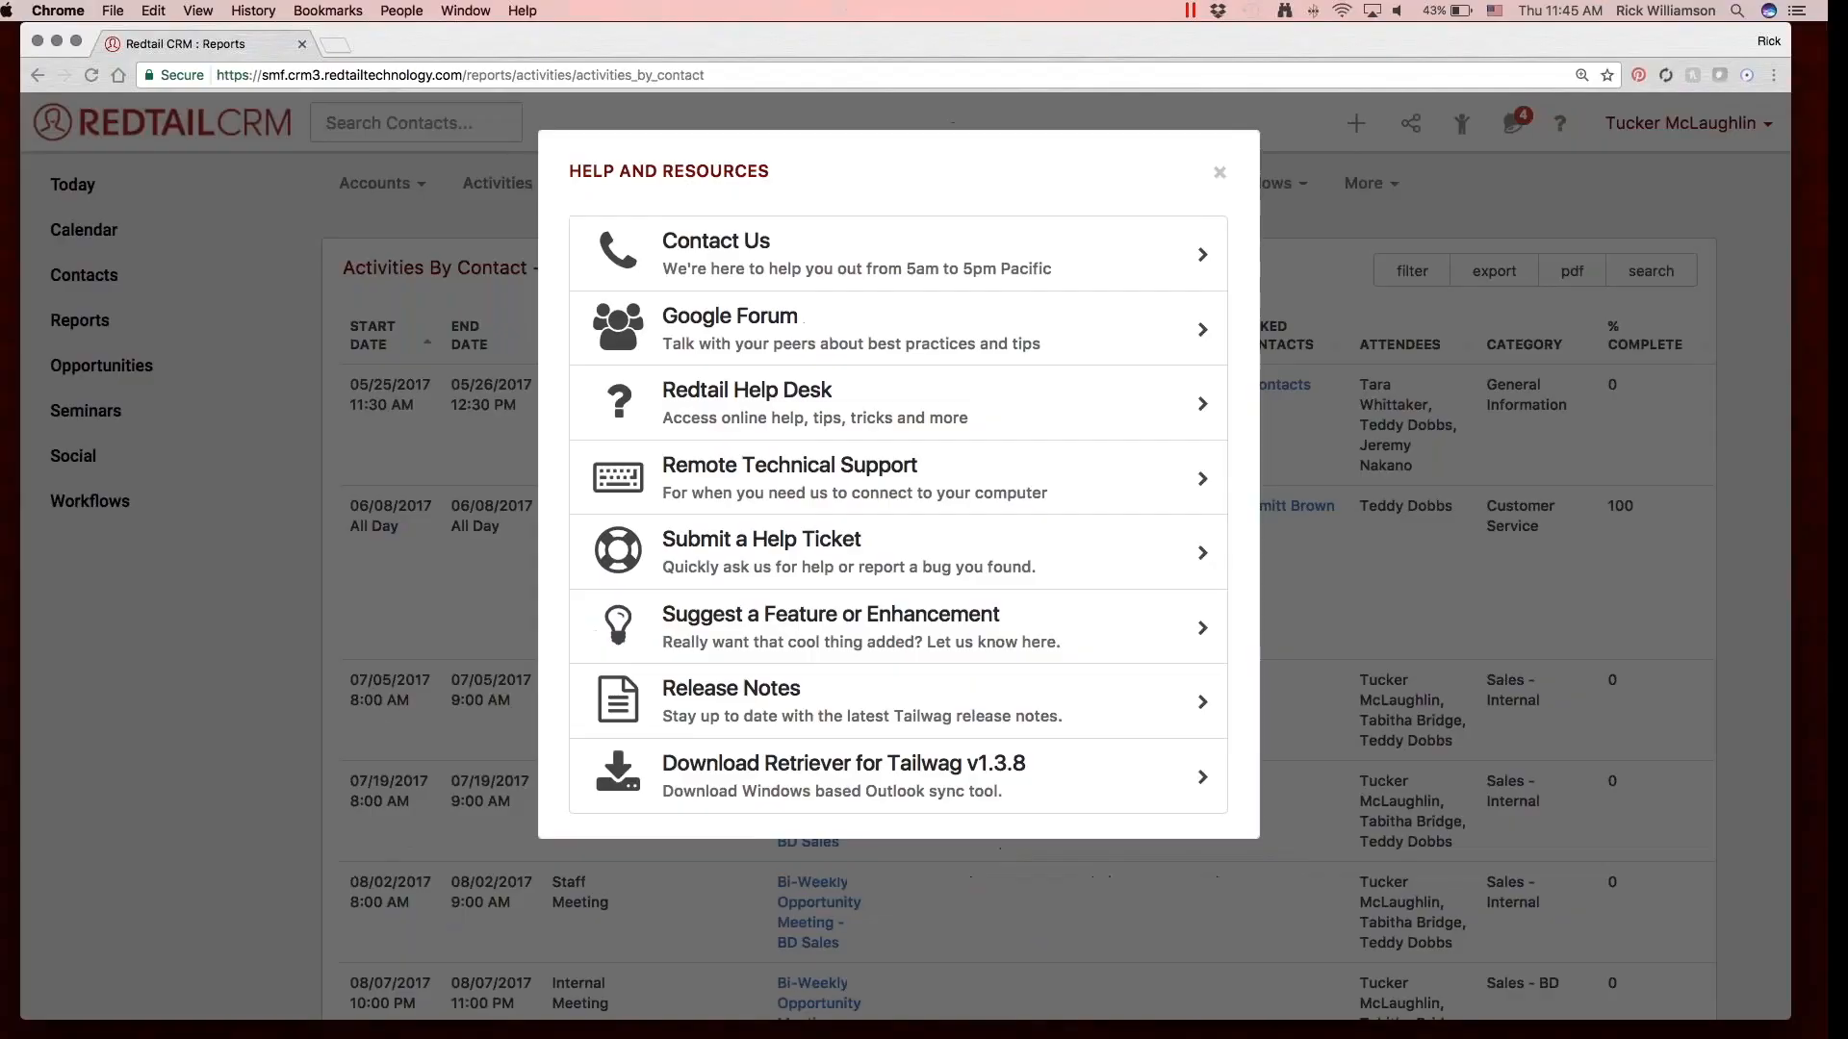
pyautogui.click(875, 412)
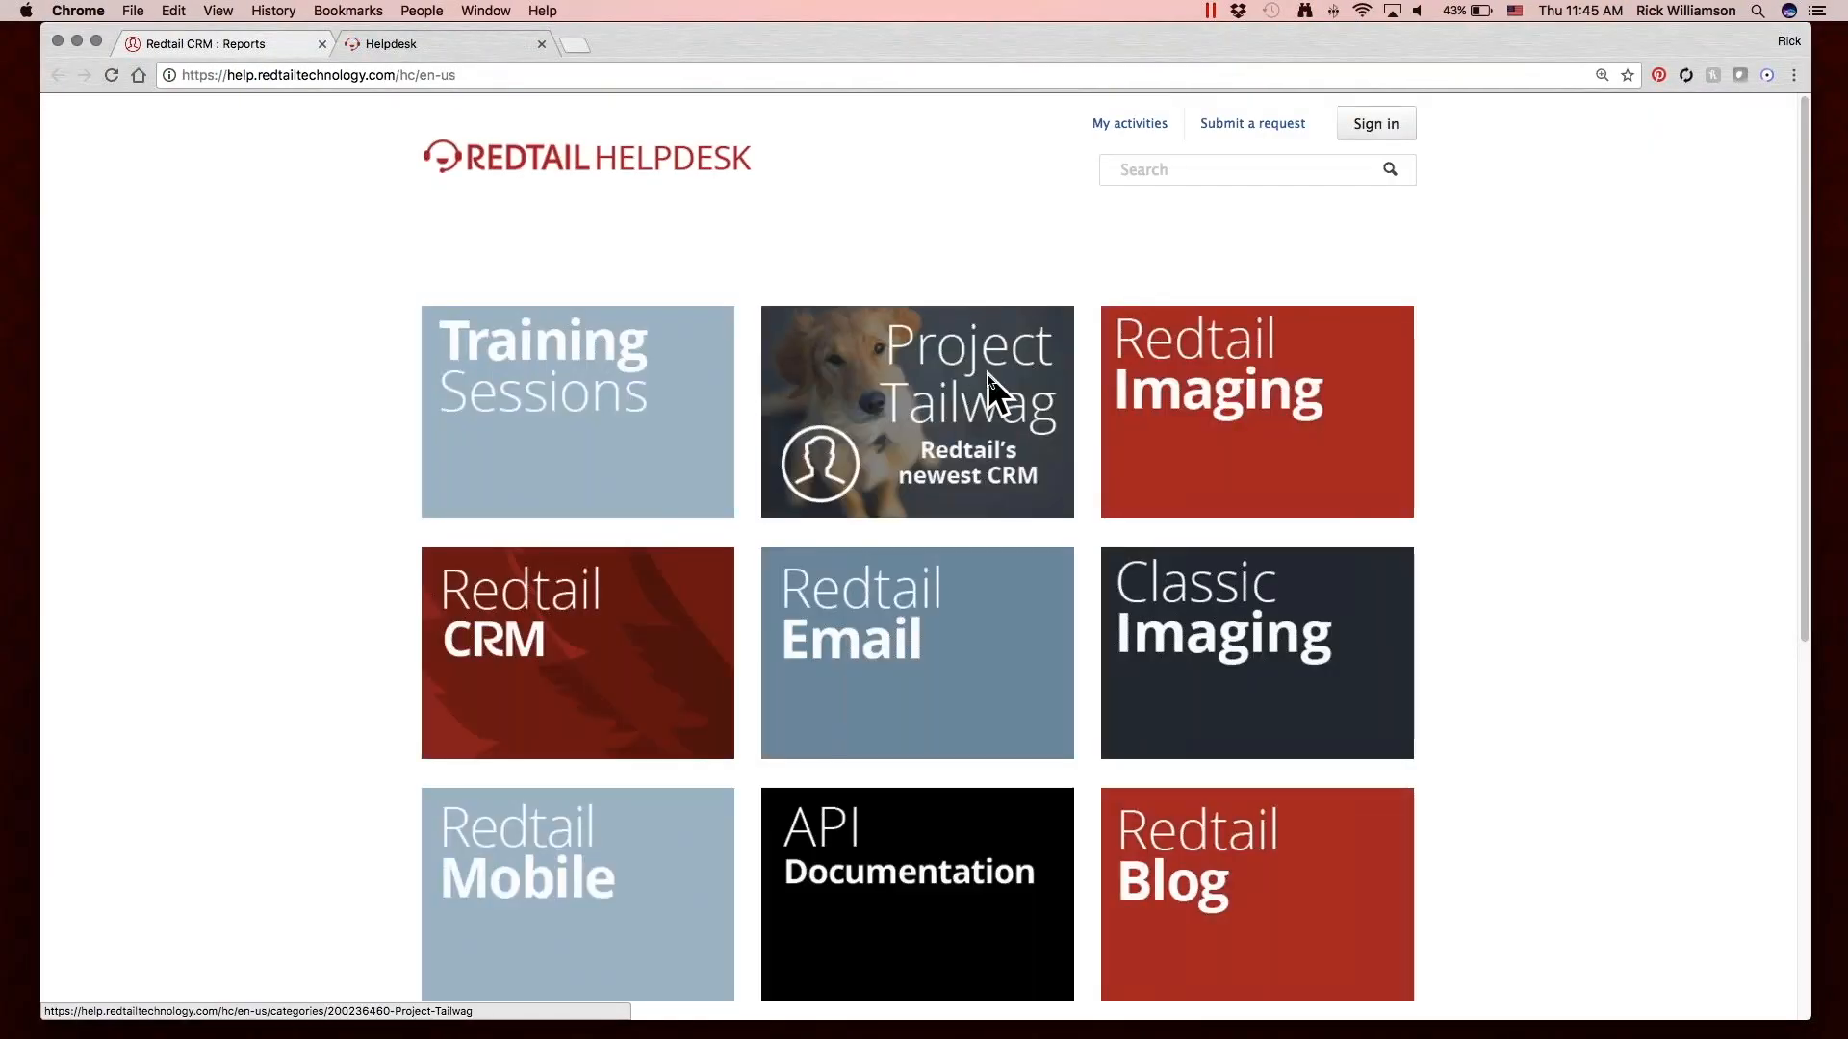
pyautogui.click(962, 412)
# Search the helpdesk for "retriever" and look through the results for the Retriever for Tailwag usage article.
pyautogui.click(1156, 171)
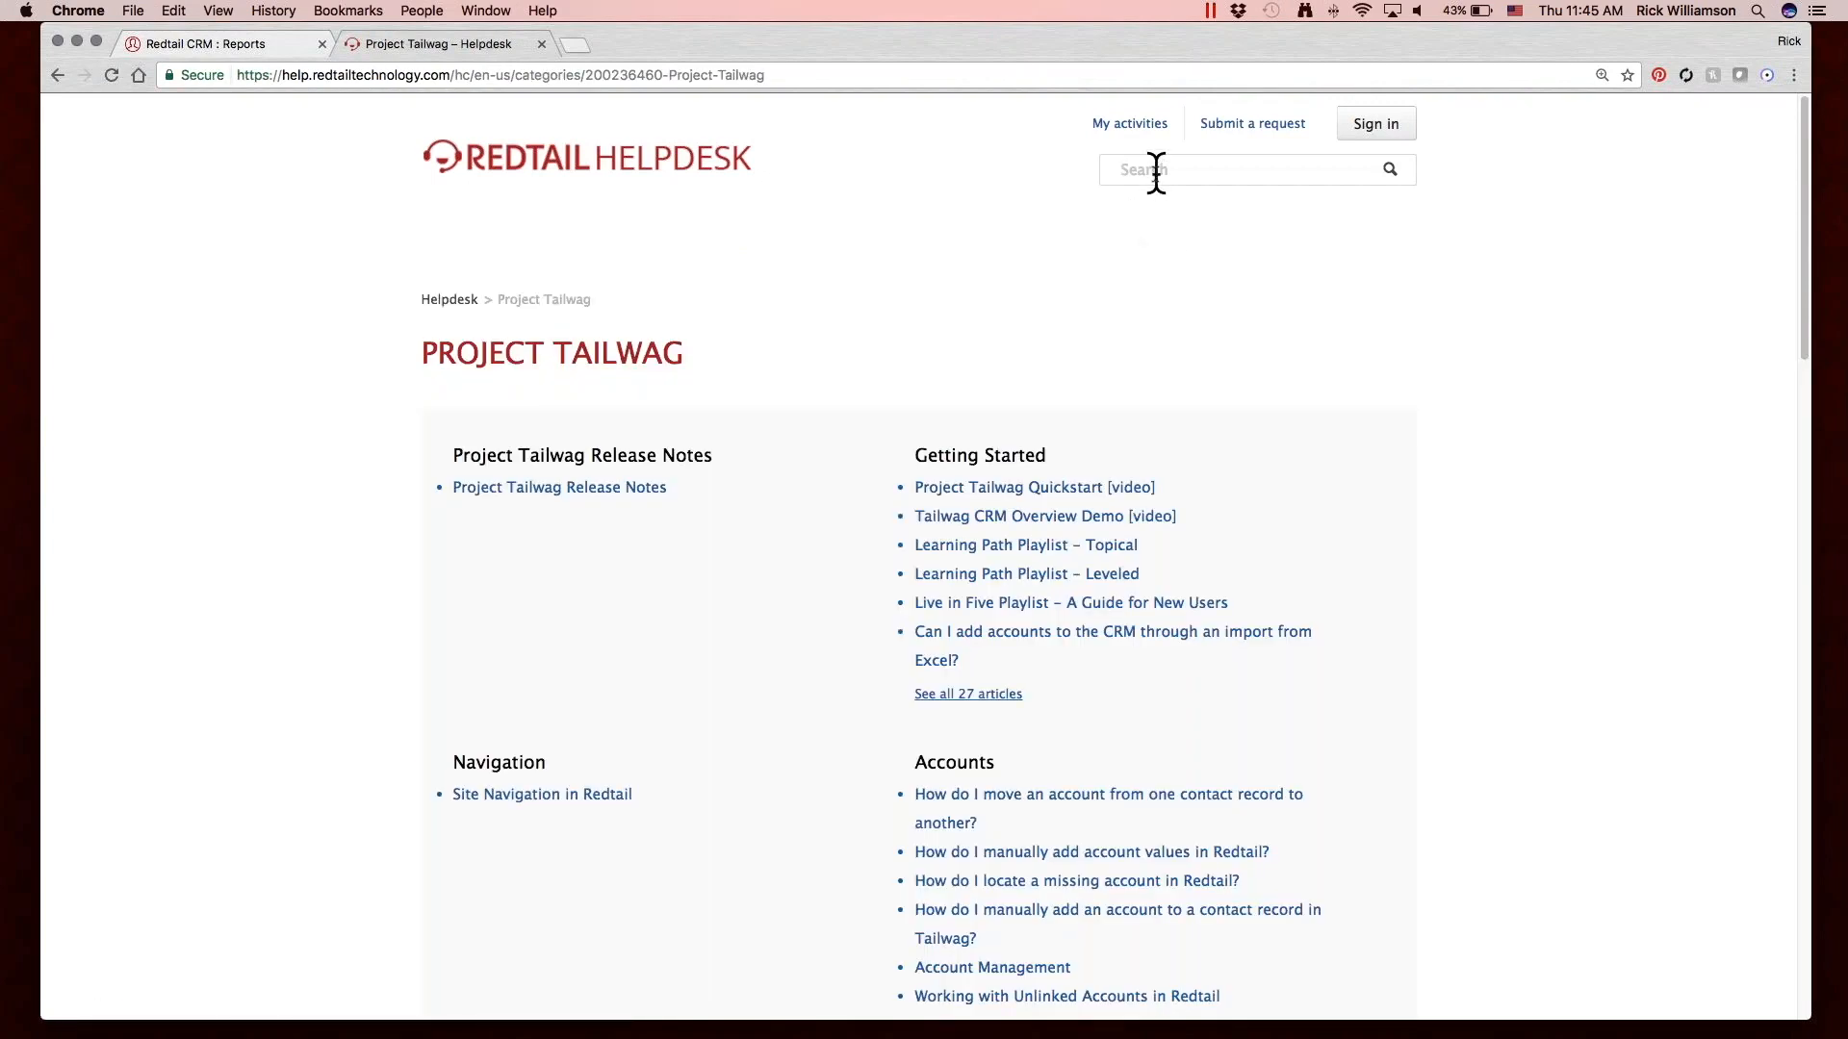
pyautogui.write('ret')
pyautogui.press('Down')
pyautogui.press('Return')
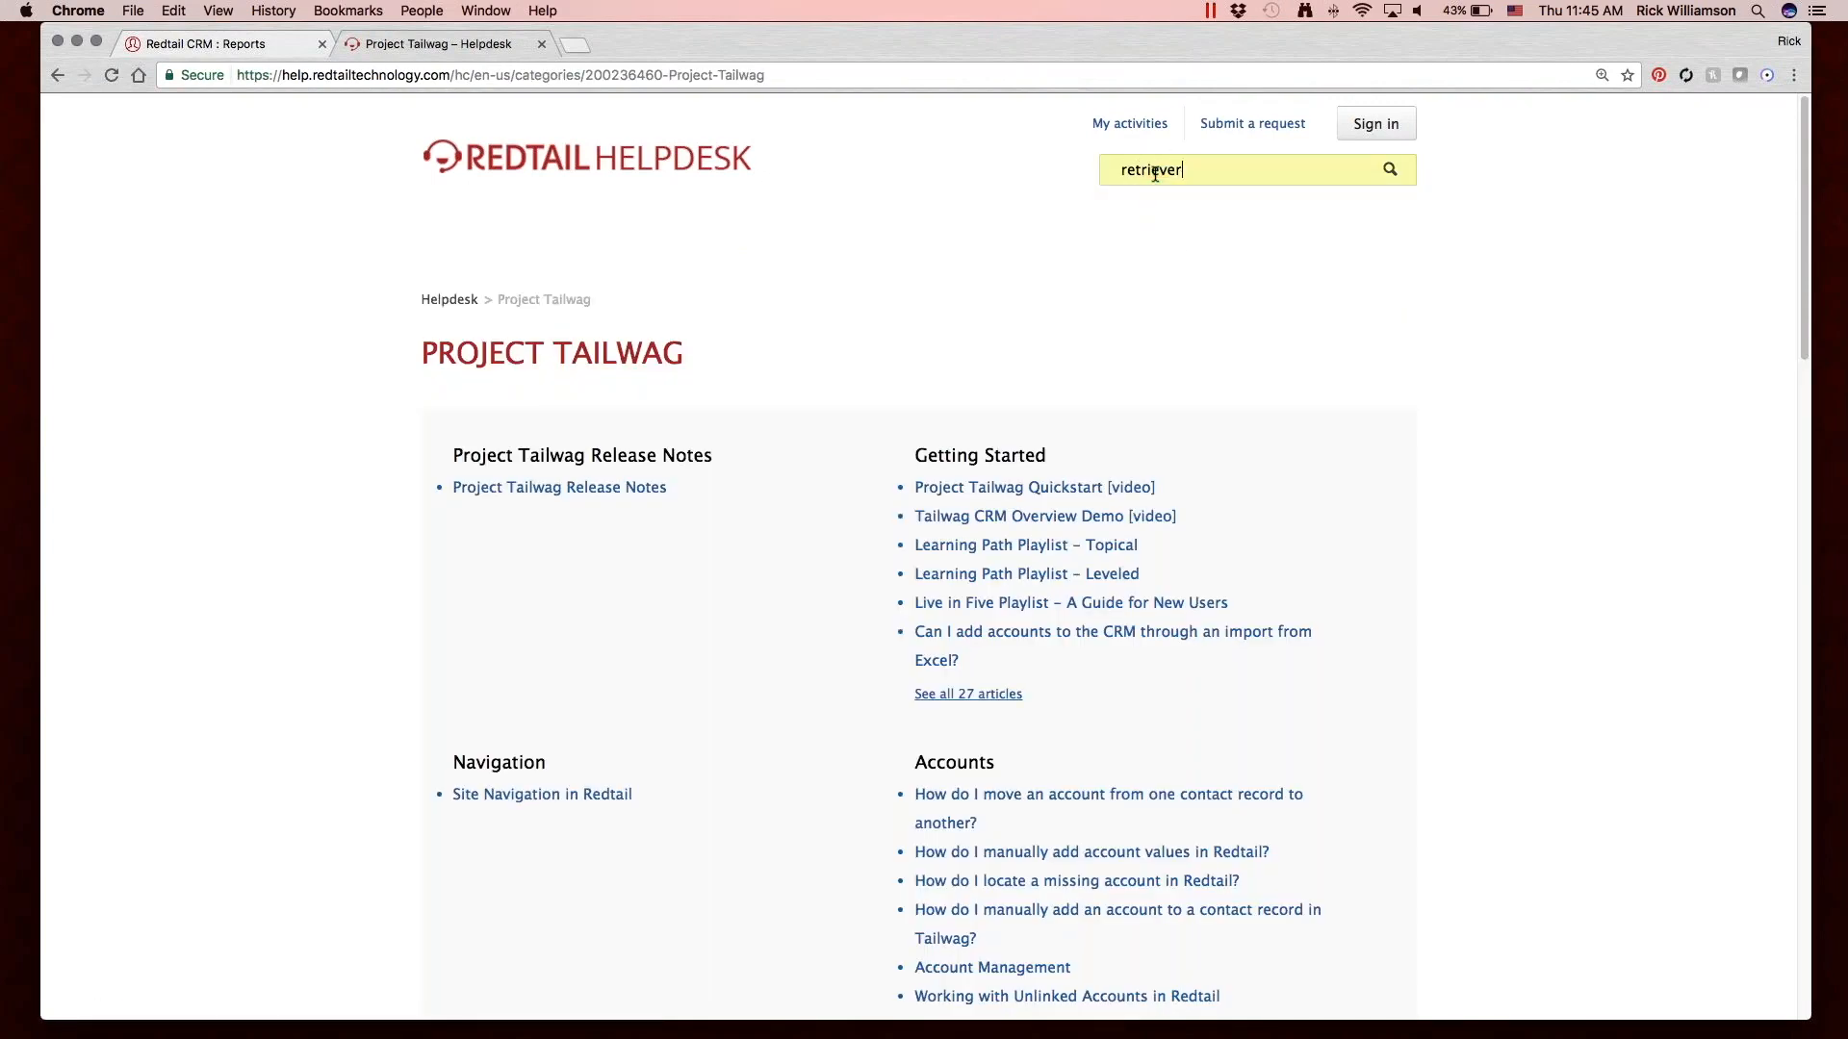
pyautogui.press('Return')
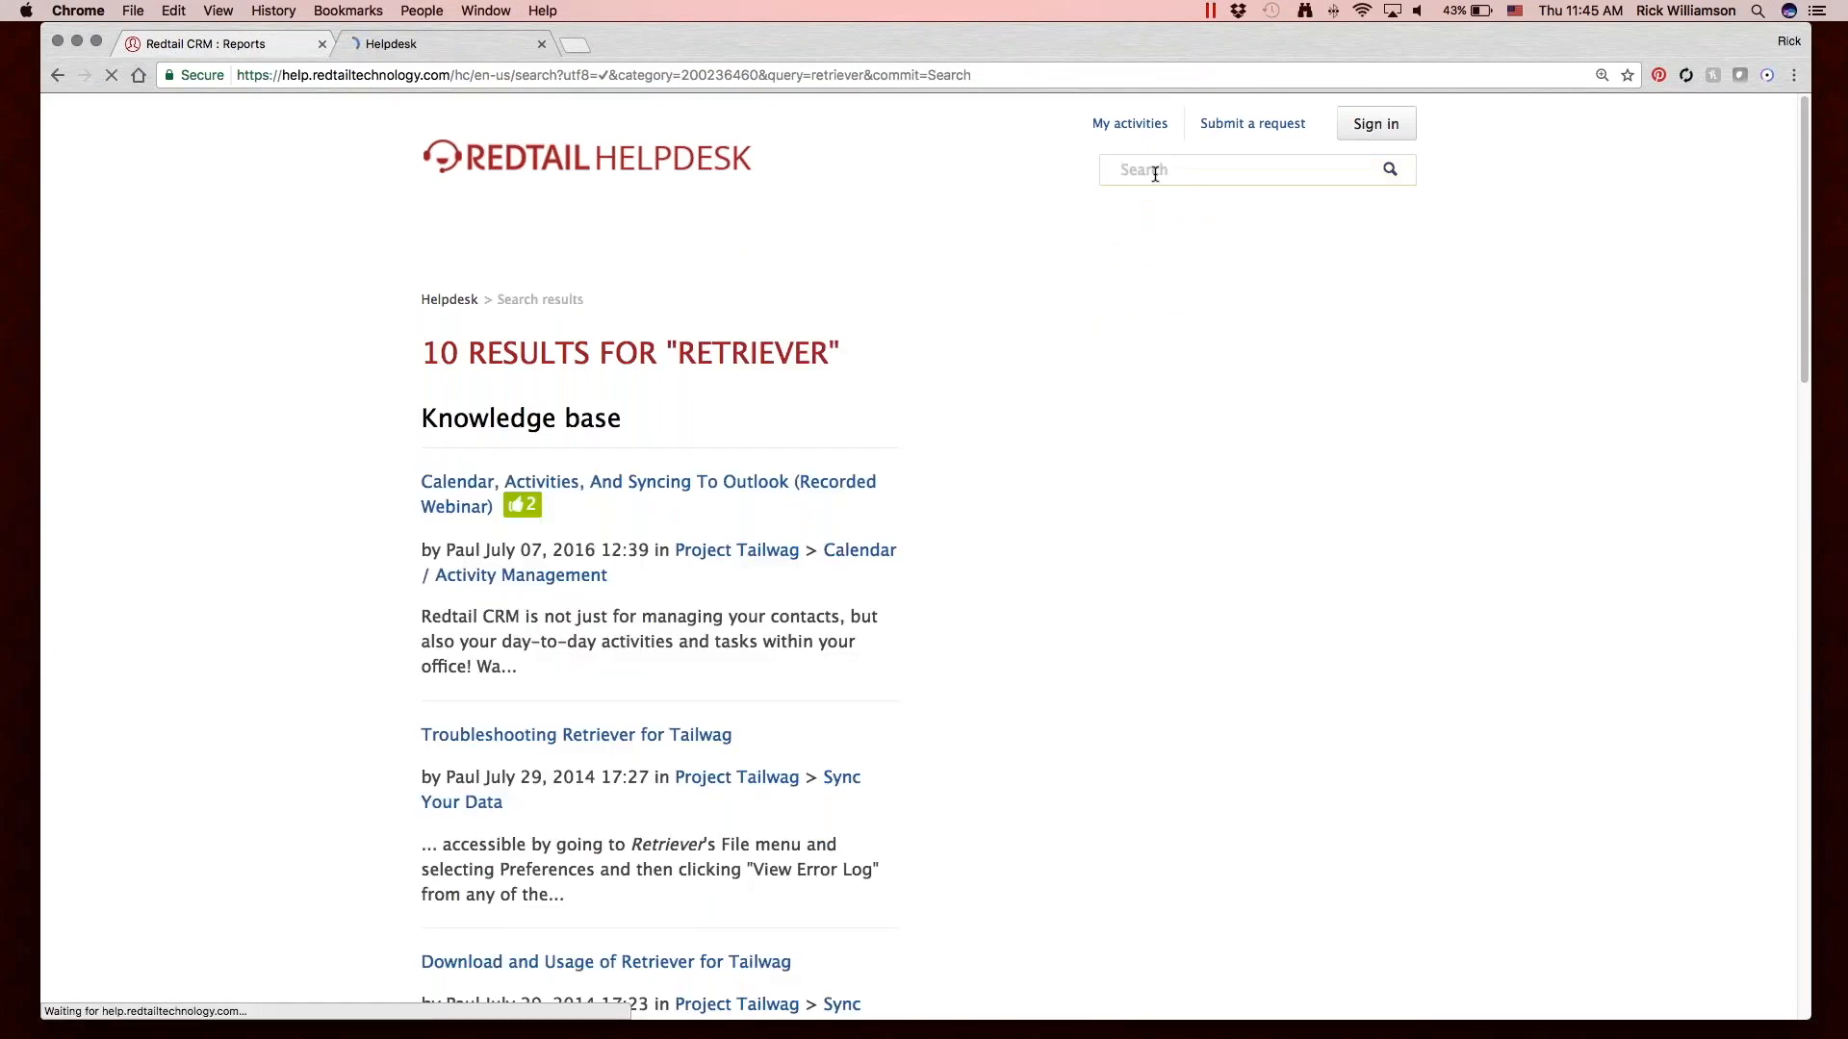
pyautogui.scroll(-5, 931, 490)
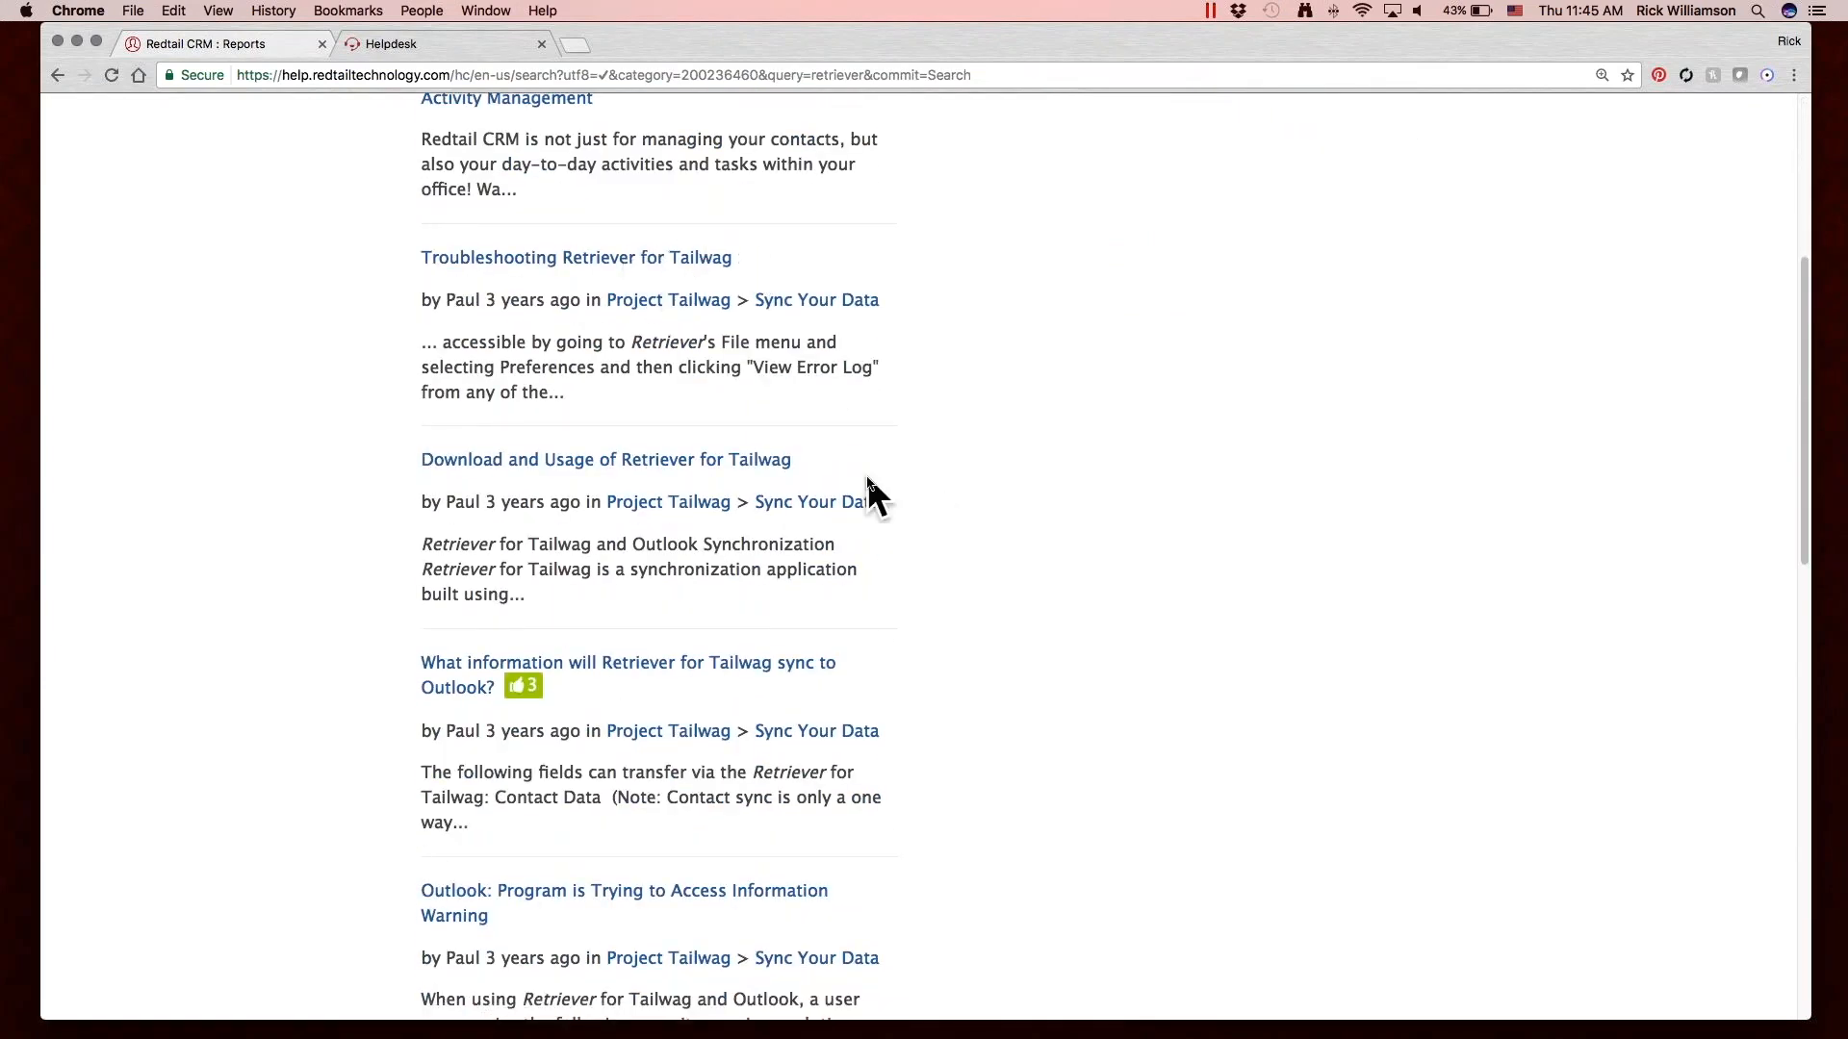
pyautogui.scroll(-1, 868, 478)
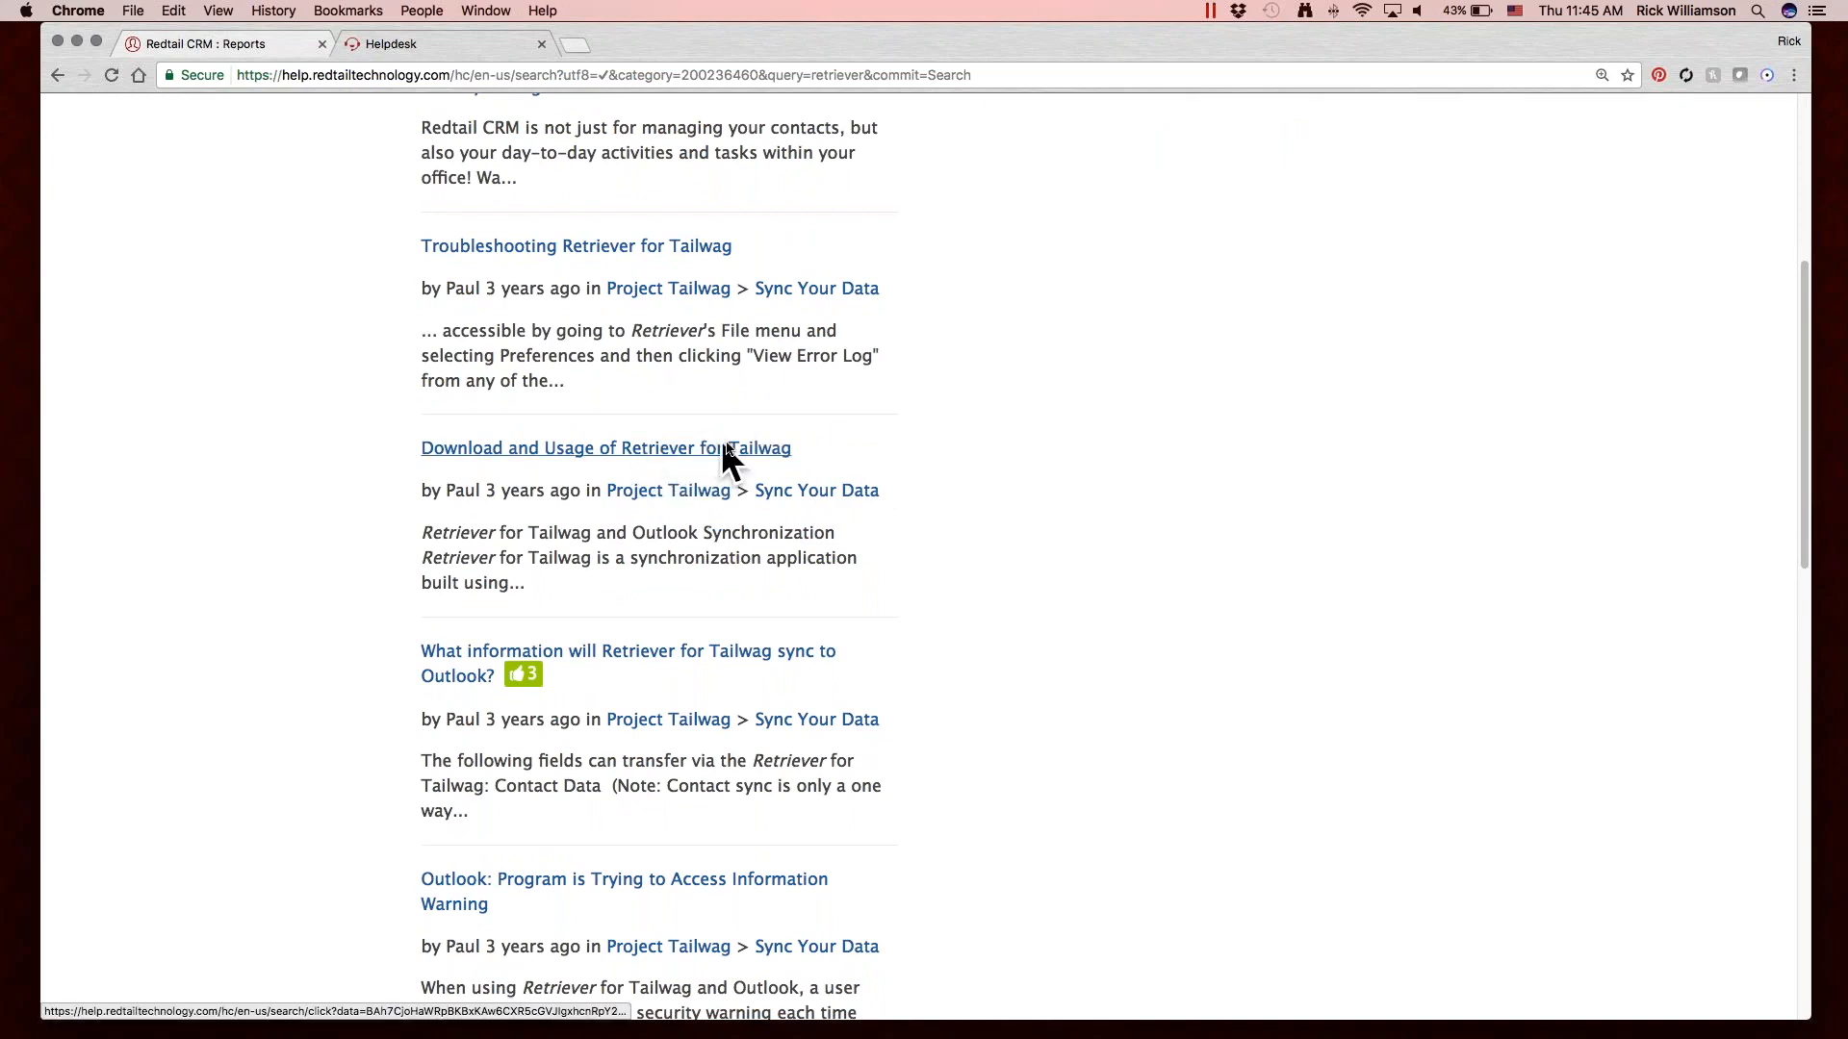